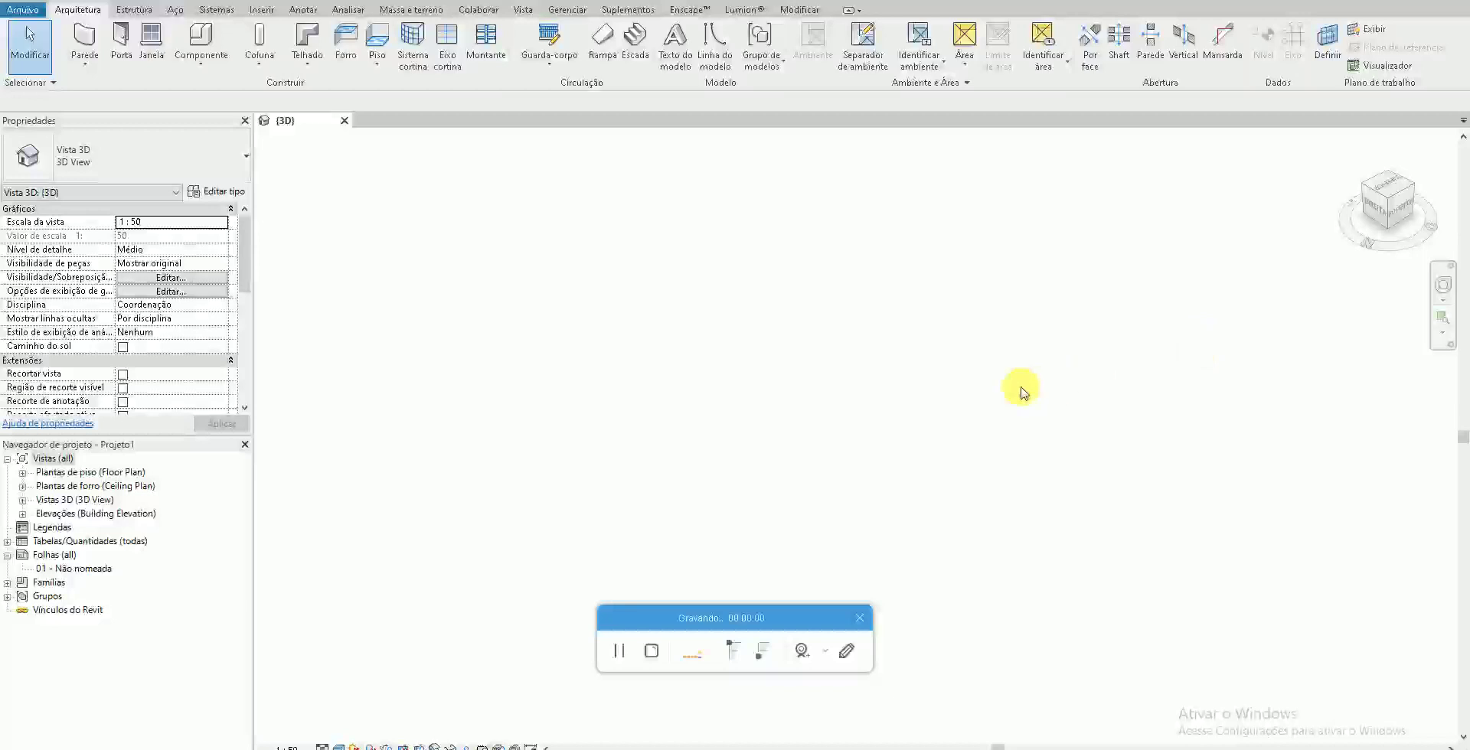
Expand Plantas de piso and open the 01 - Pavimento Térreo floor plan
click(802, 651)
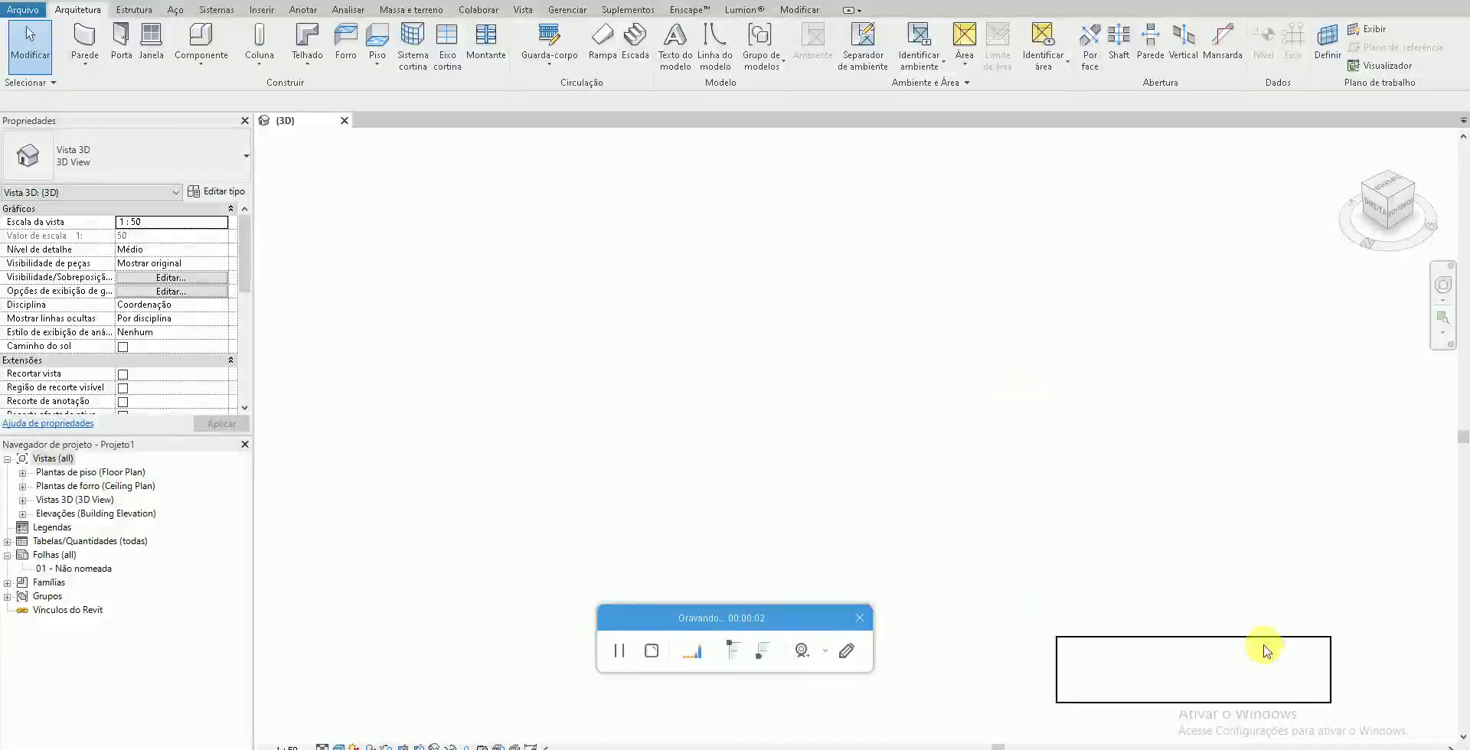
click(1370, 686)
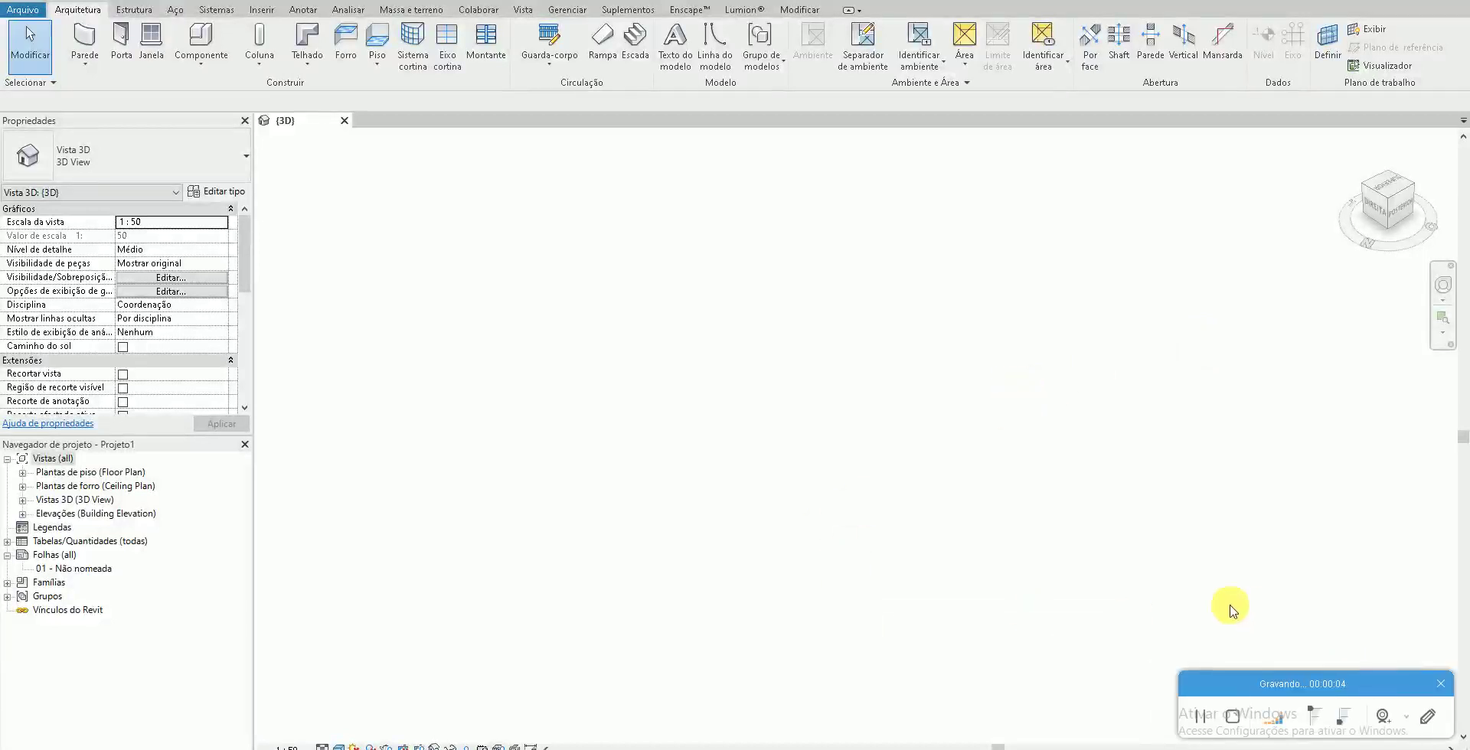
double_click(46, 472)
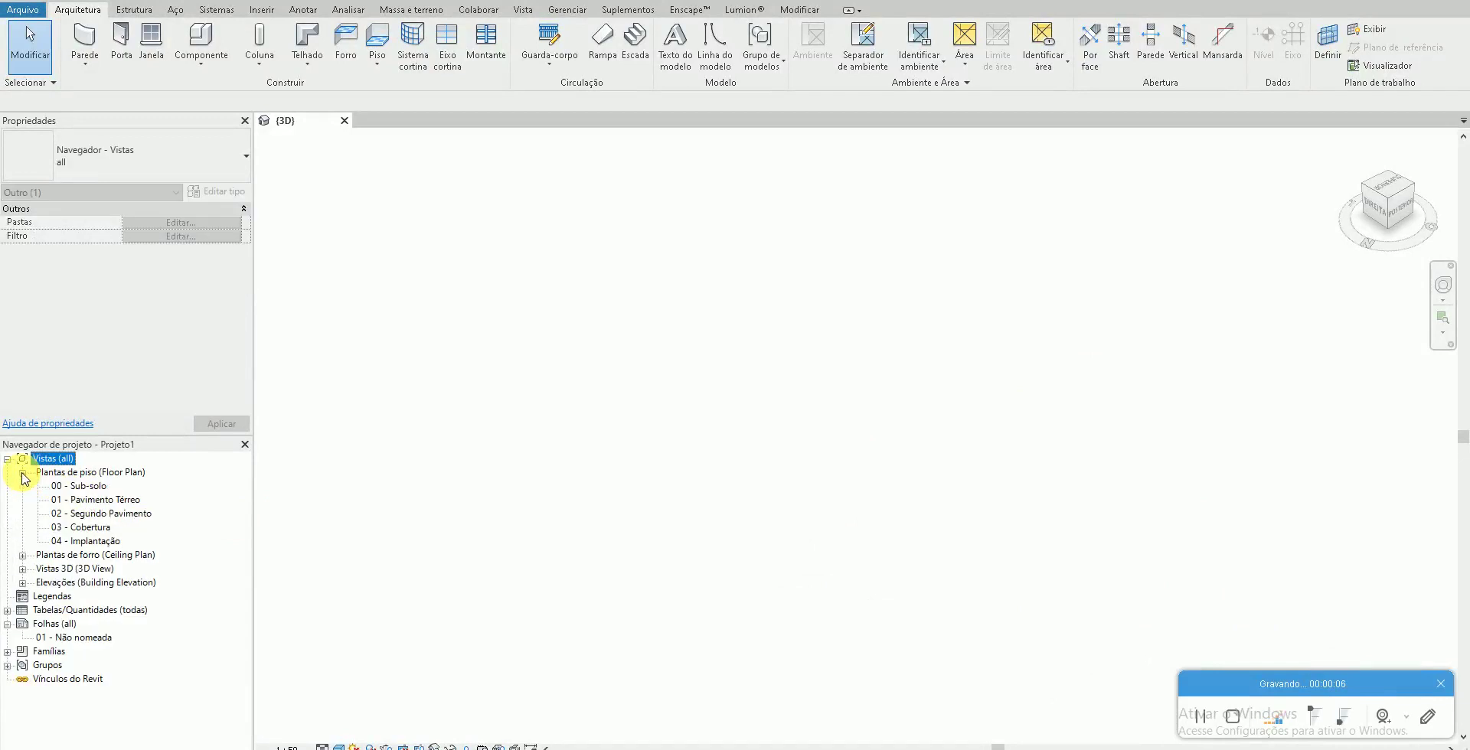
double_click(84, 499)
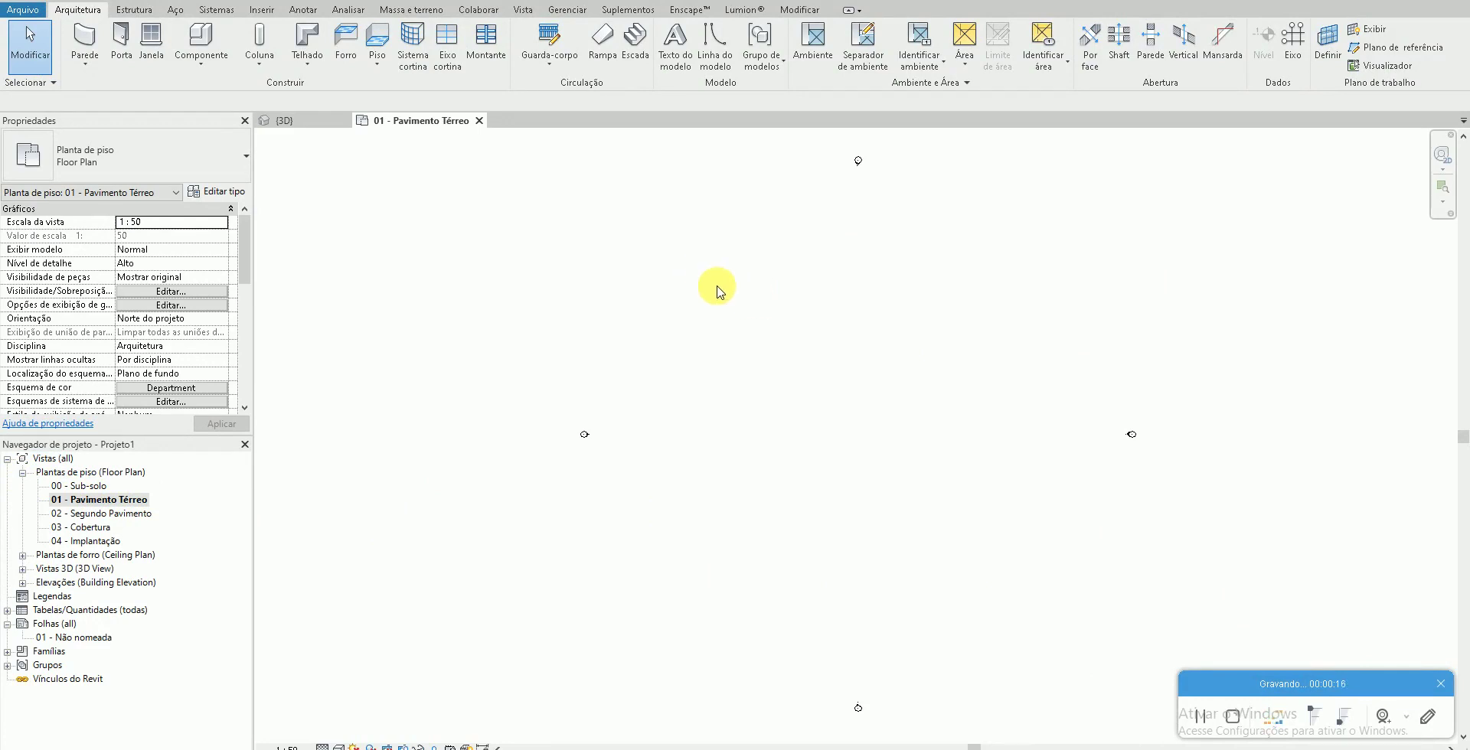
Start the Wall tool (WA), discard a stray diagonal wall, and draw the 5 m left wall
key(w)
key(a)
click(727, 494)
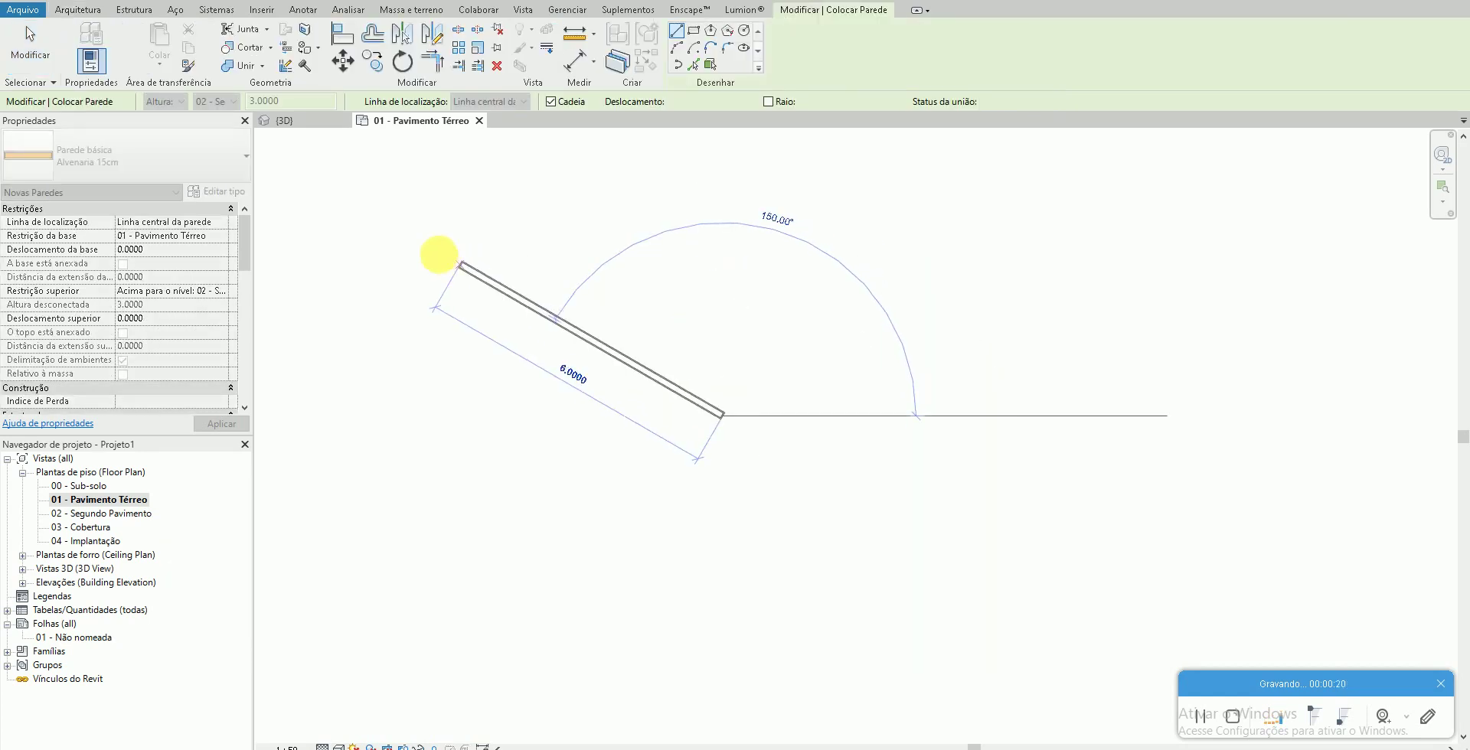
click(42, 61)
click(77, 45)
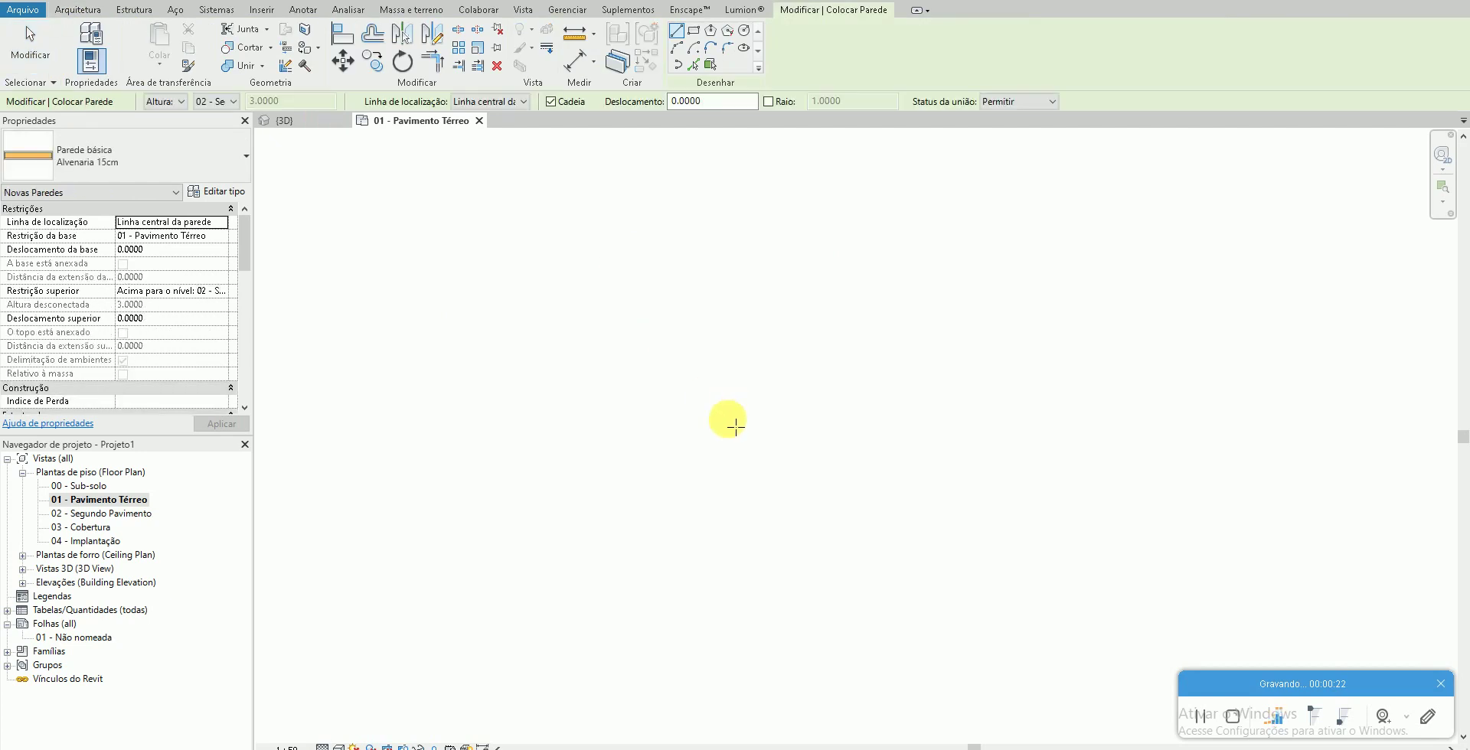
click(718, 459)
text(5)
key(Return)
key(Escape)
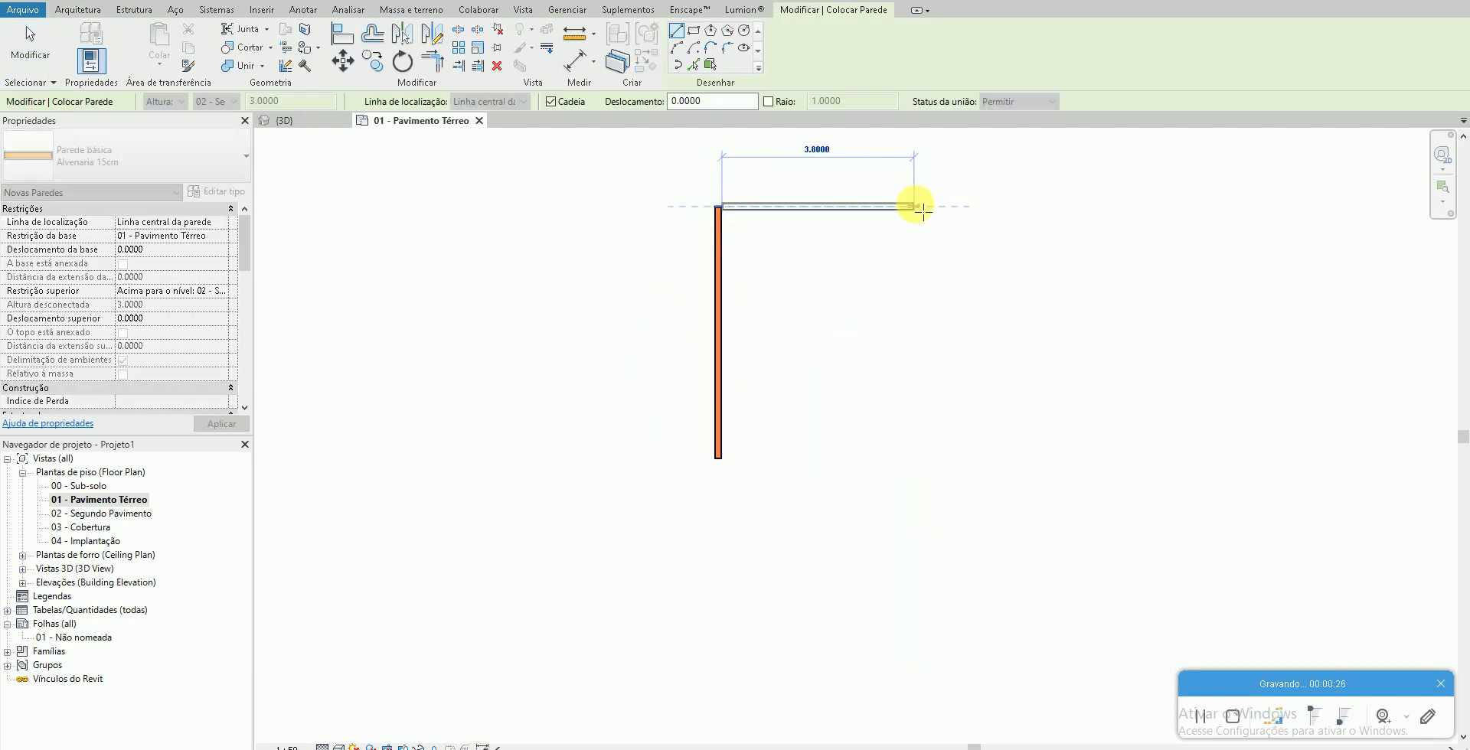
text(10)
Draw the 10 m top wall and the right wall, then drag the left wall's end down
key(Return)
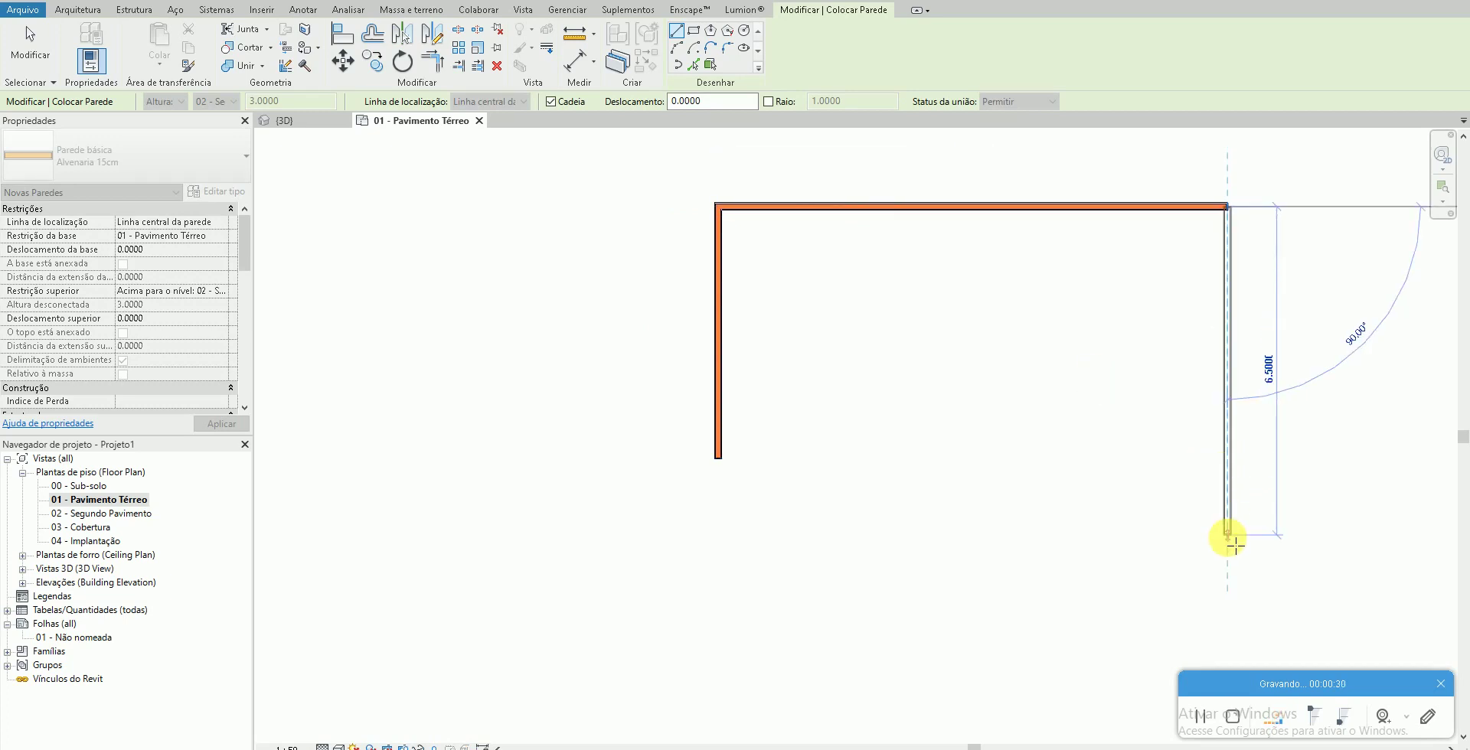
click(1228, 536)
key(Escape)
key(Escape)
click(720, 458)
drag(720, 458, 720, 549)
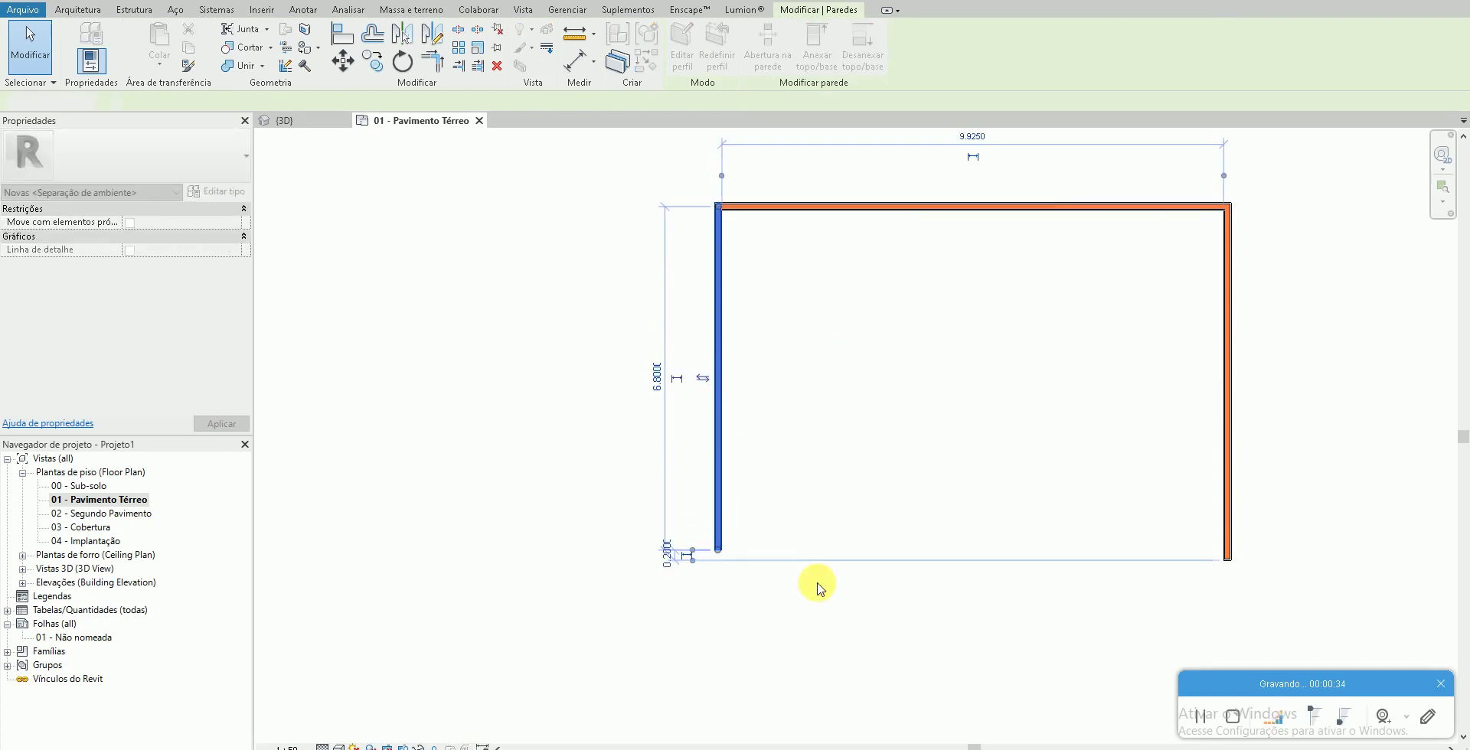
click(870, 605)
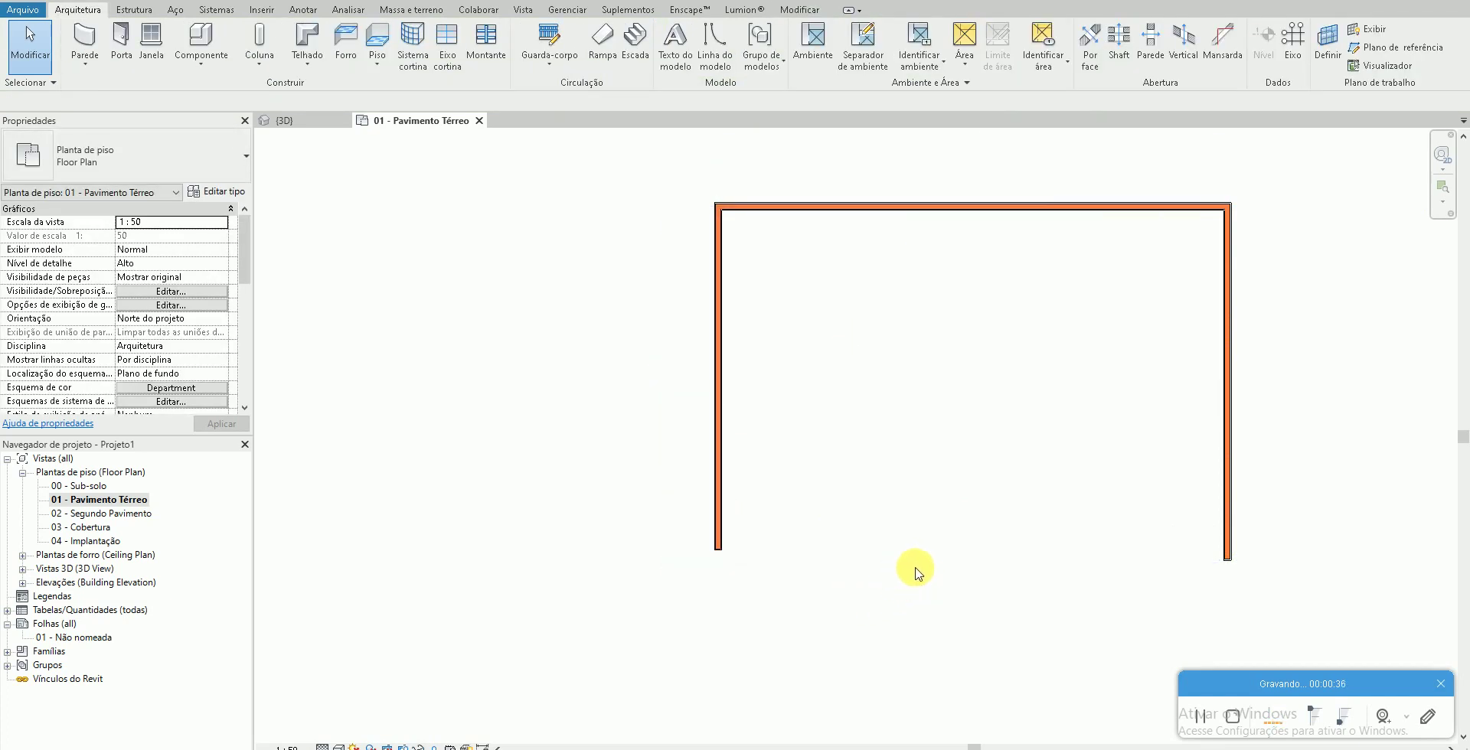
Place aligned dimensions (DI) for the walls' depth and width
scroll(1194, 579, up, 2)
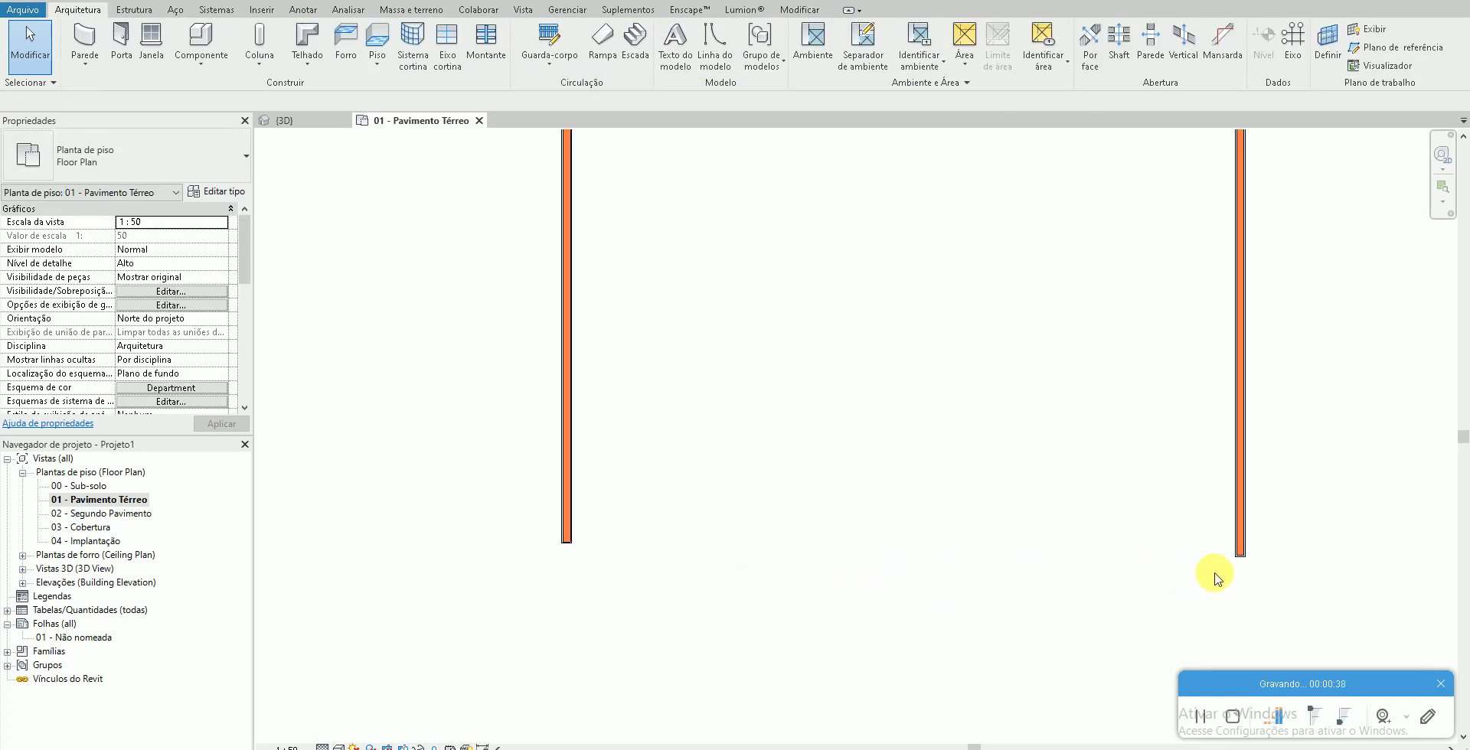
key(d)
key(i)
scroll(1136, 517, down, 2)
click(1110, 242)
click(767, 390)
click(1188, 382)
scroll(1165, 382, up, 2)
key(Escape)
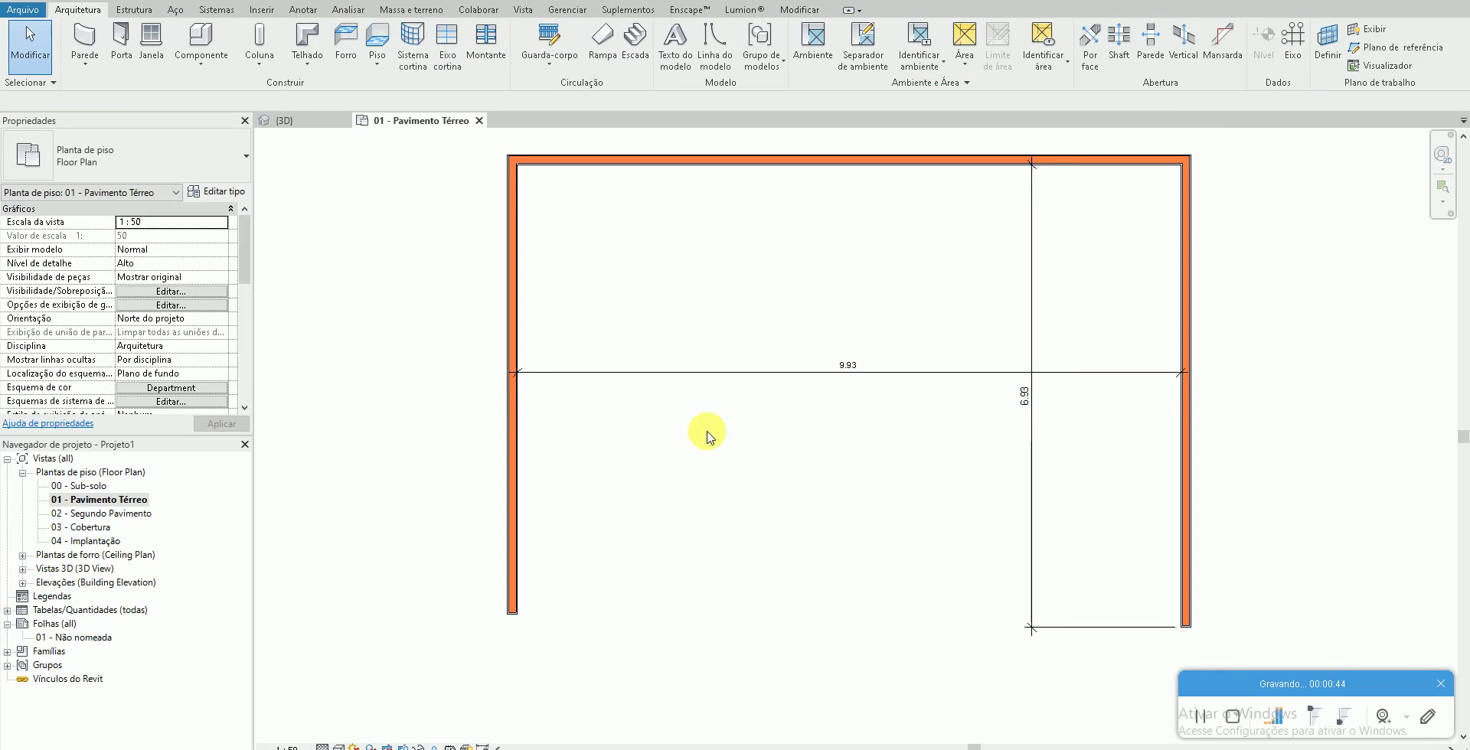
Set the width dimension to 10.00 and the depth dimension to 7.00
click(513, 421)
click(848, 361)
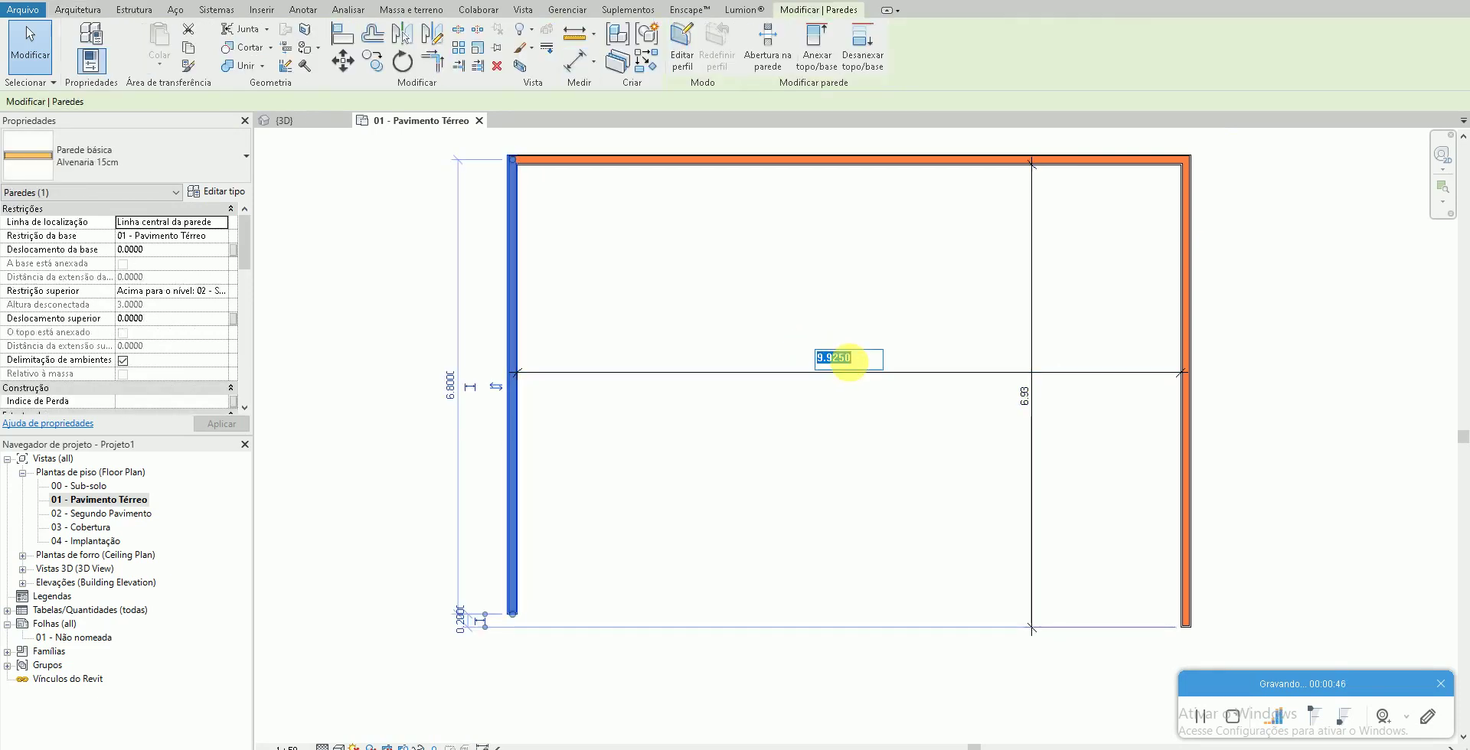
text(10)
key(Return)
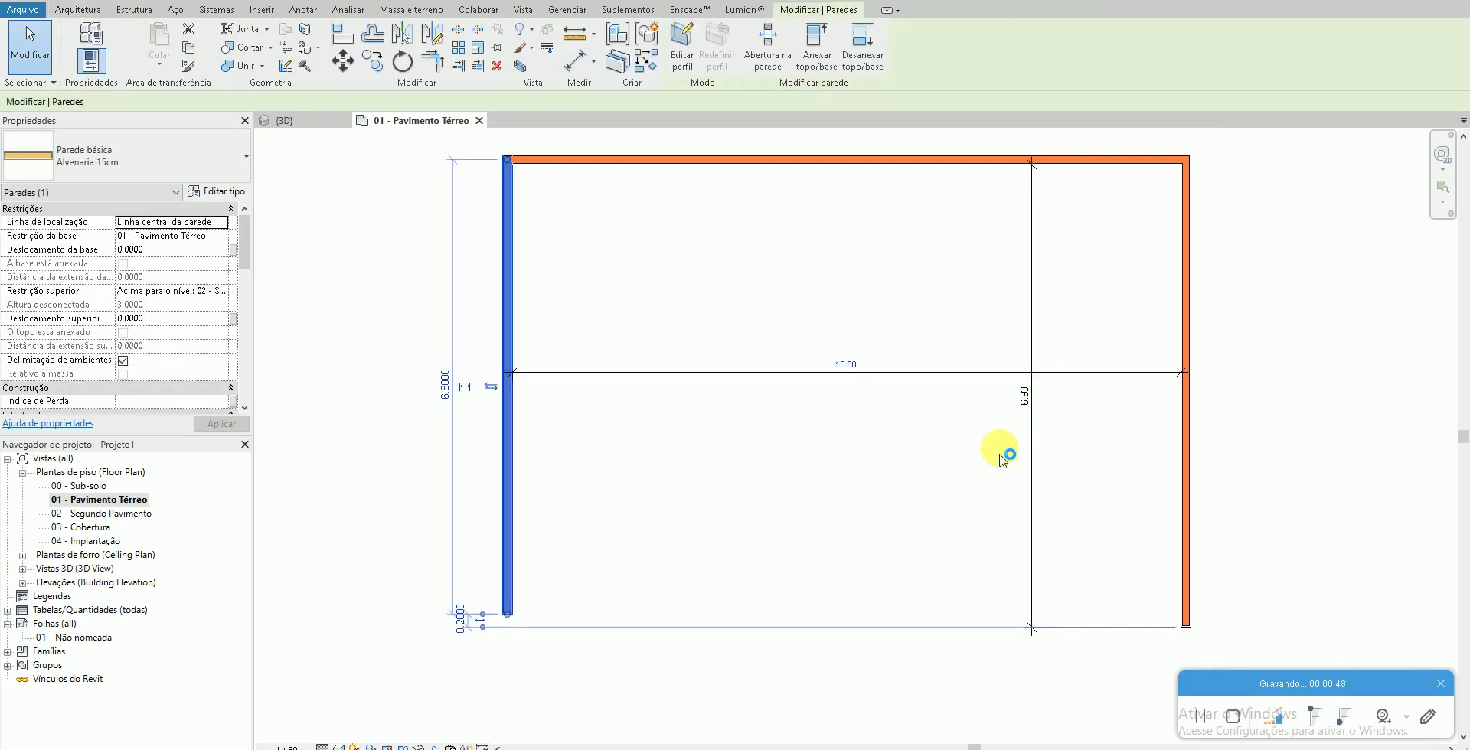
click(911, 179)
click(911, 178)
click(1024, 396)
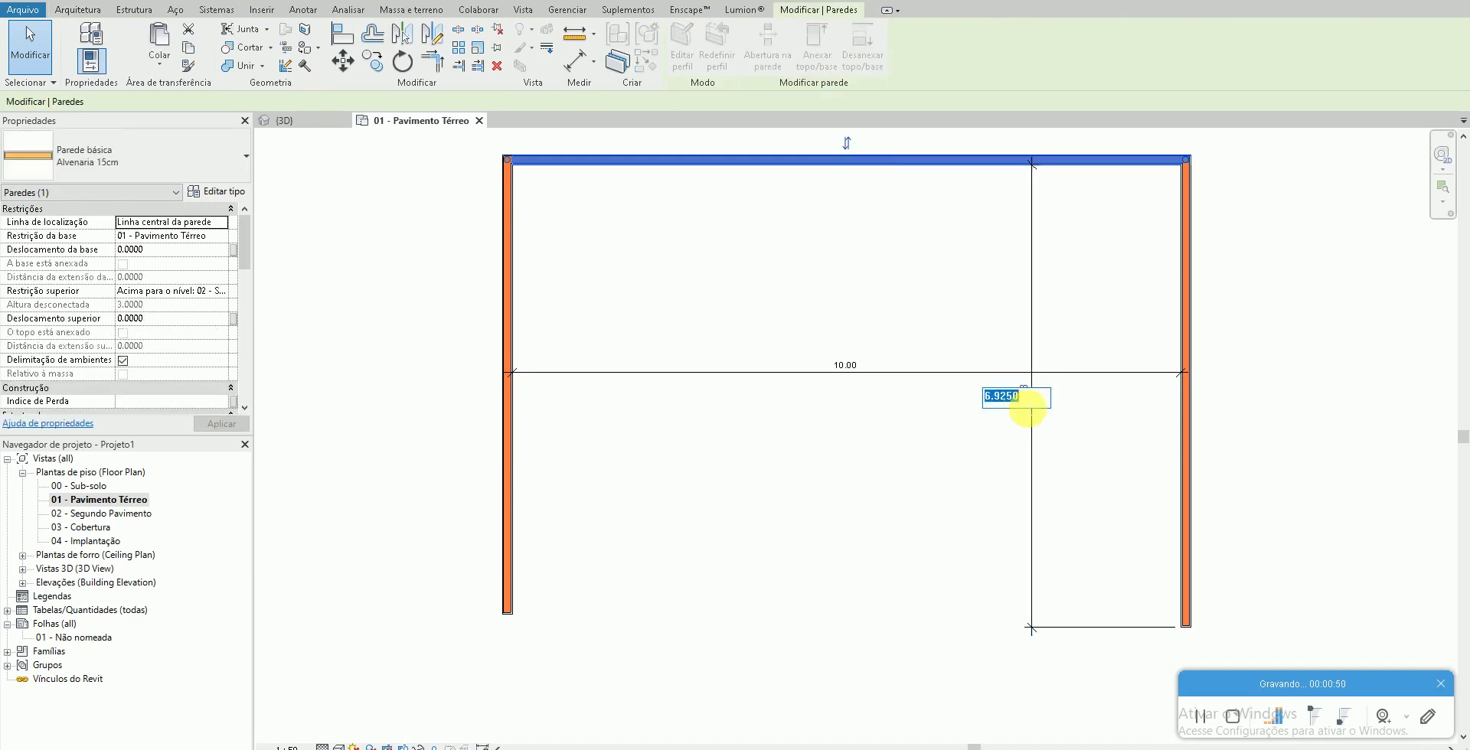
text(7)
key(Return)
click(1115, 474)
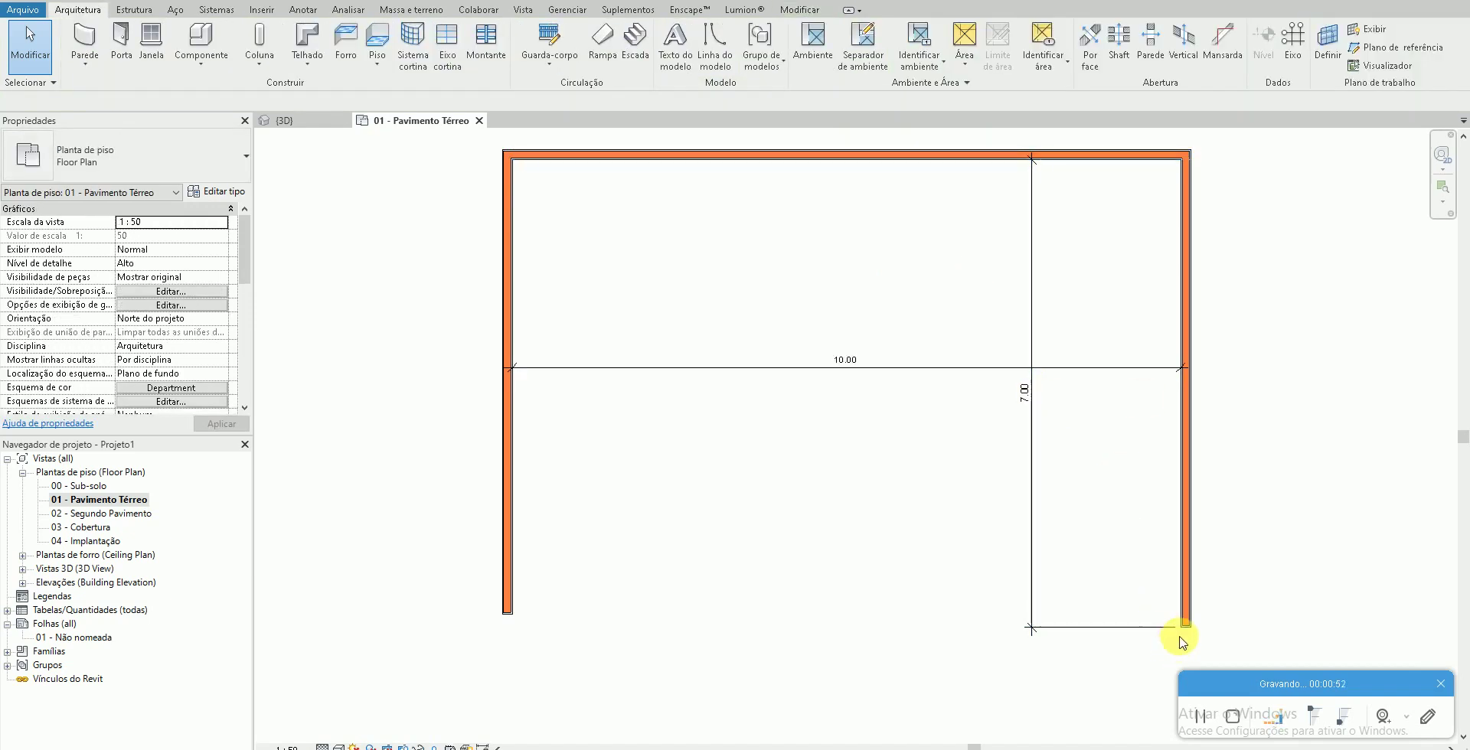
Drag the left wall's end down level with the right wall
drag(507, 613, 507, 626)
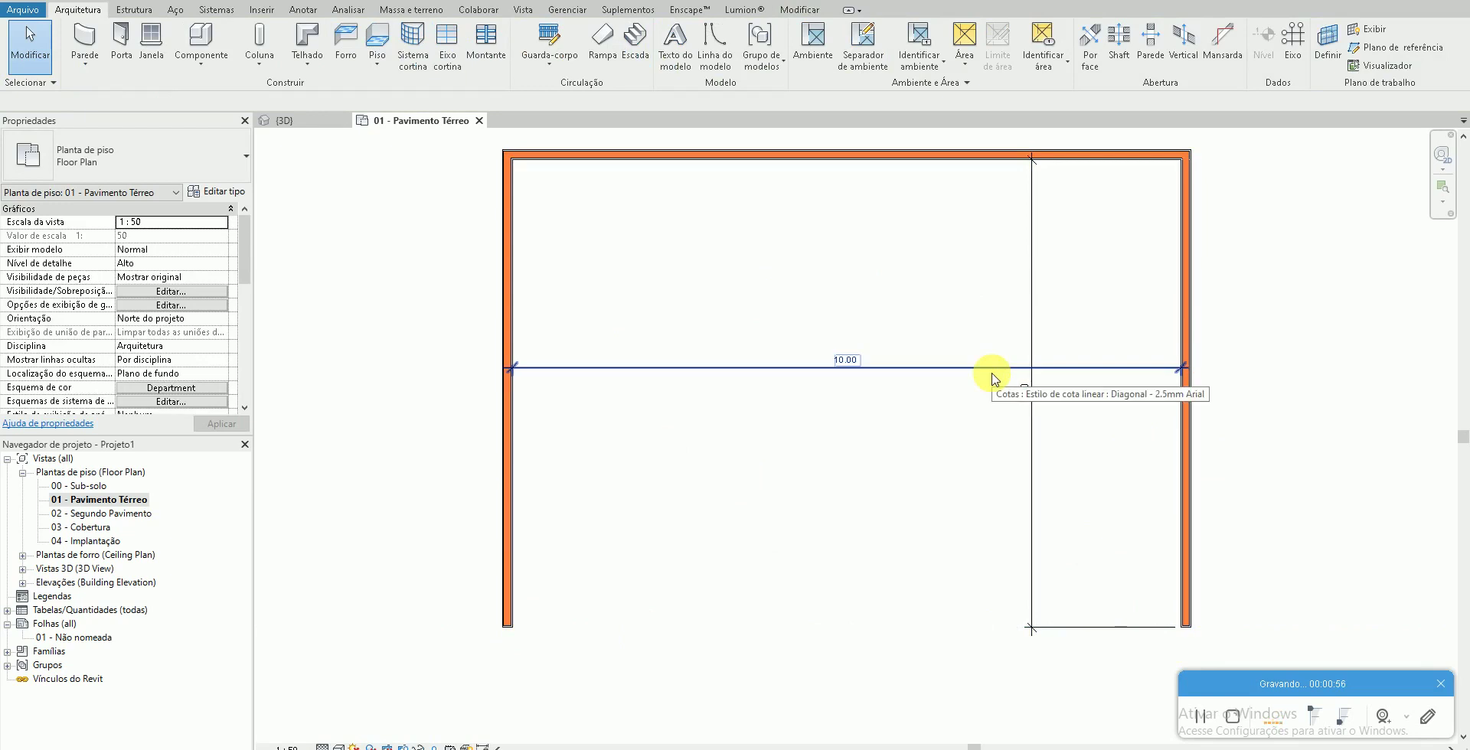
scroll(957, 484, down, 2)
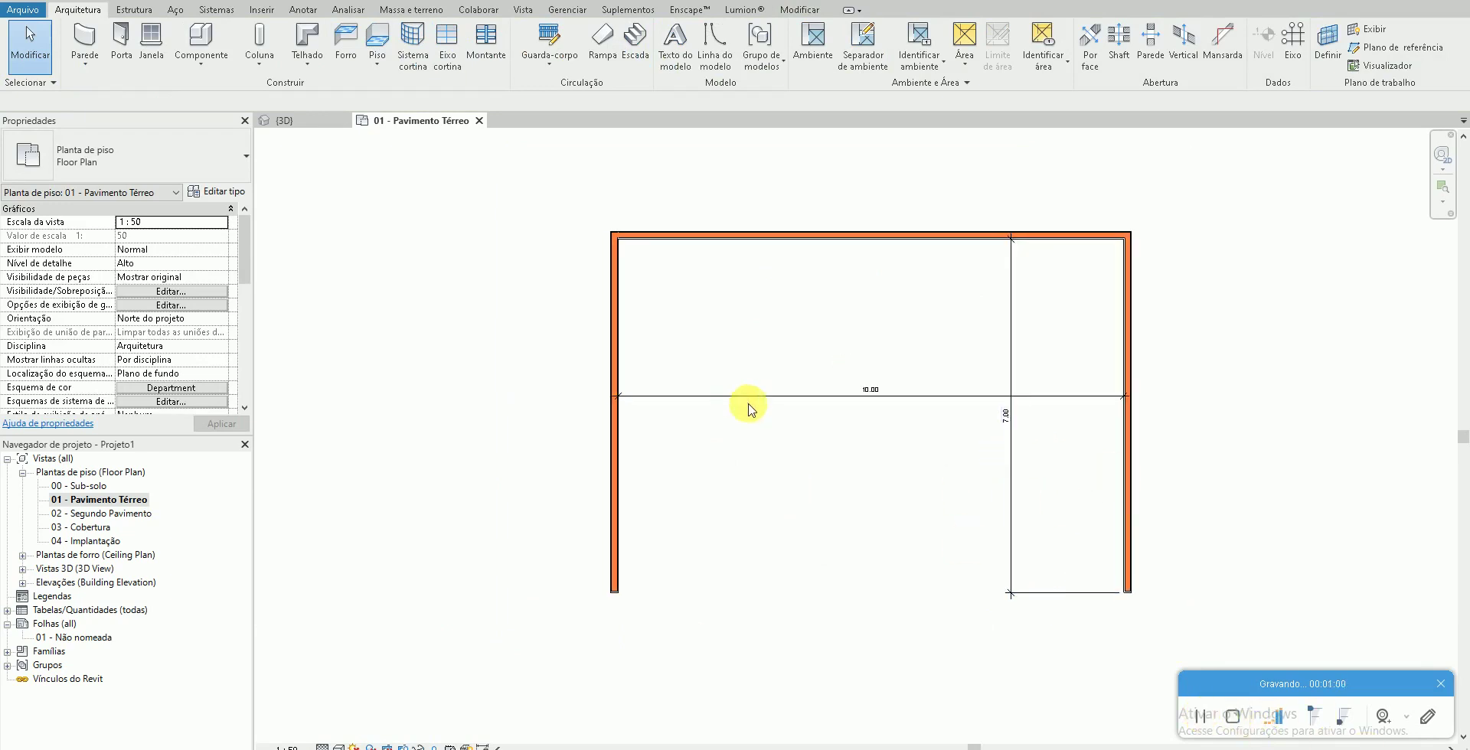
click(284, 120)
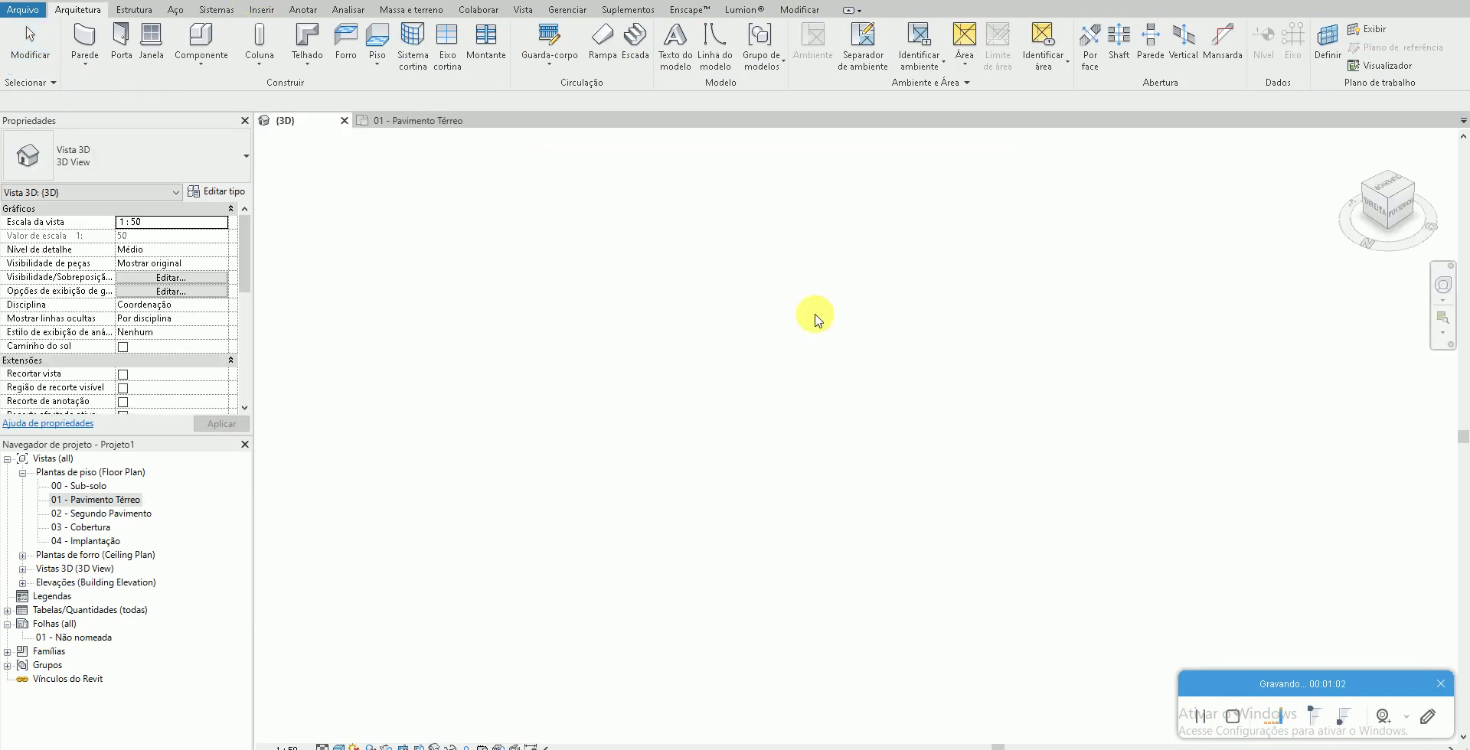
Set the three walls to Não conectado with a 2.5 height, then reopen the floor plan
click(1368, 196)
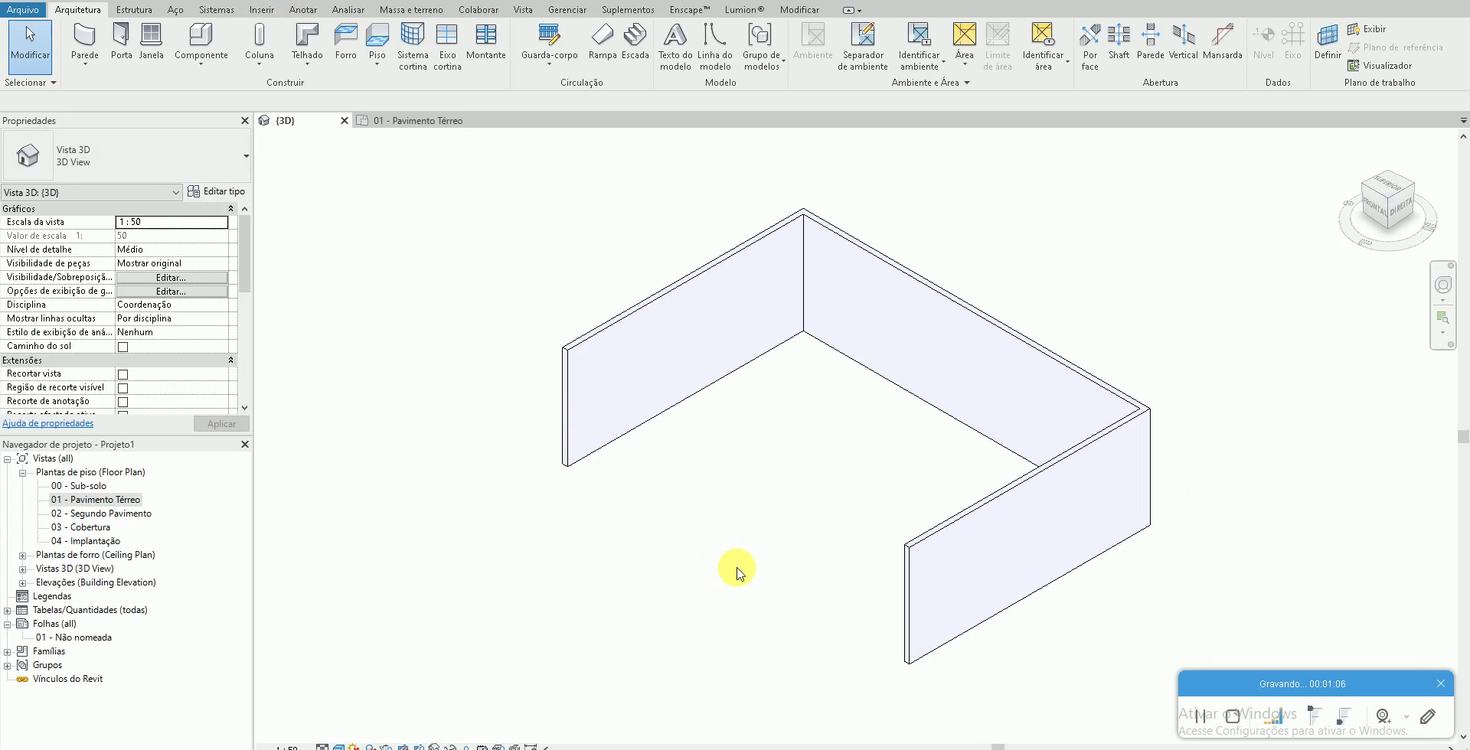
key(Tab)
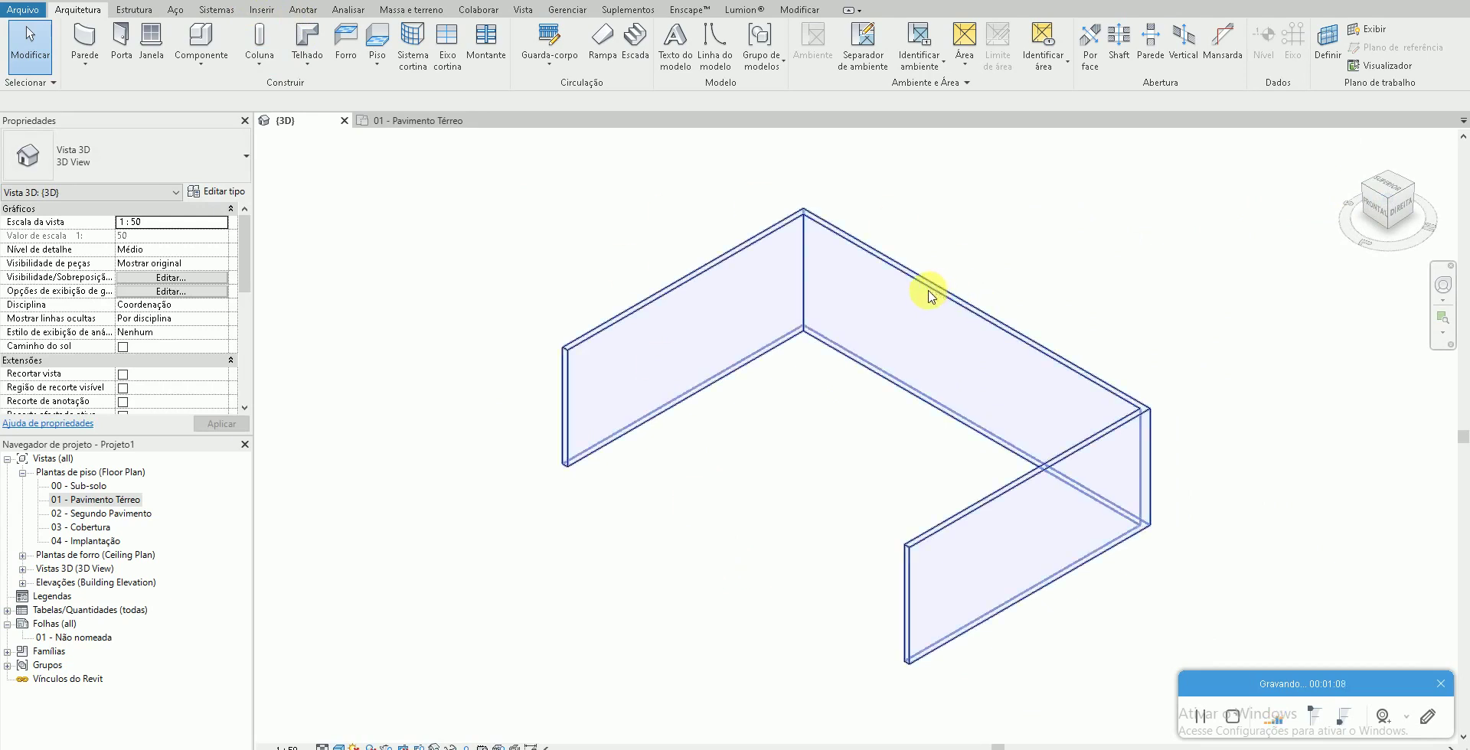
click(928, 289)
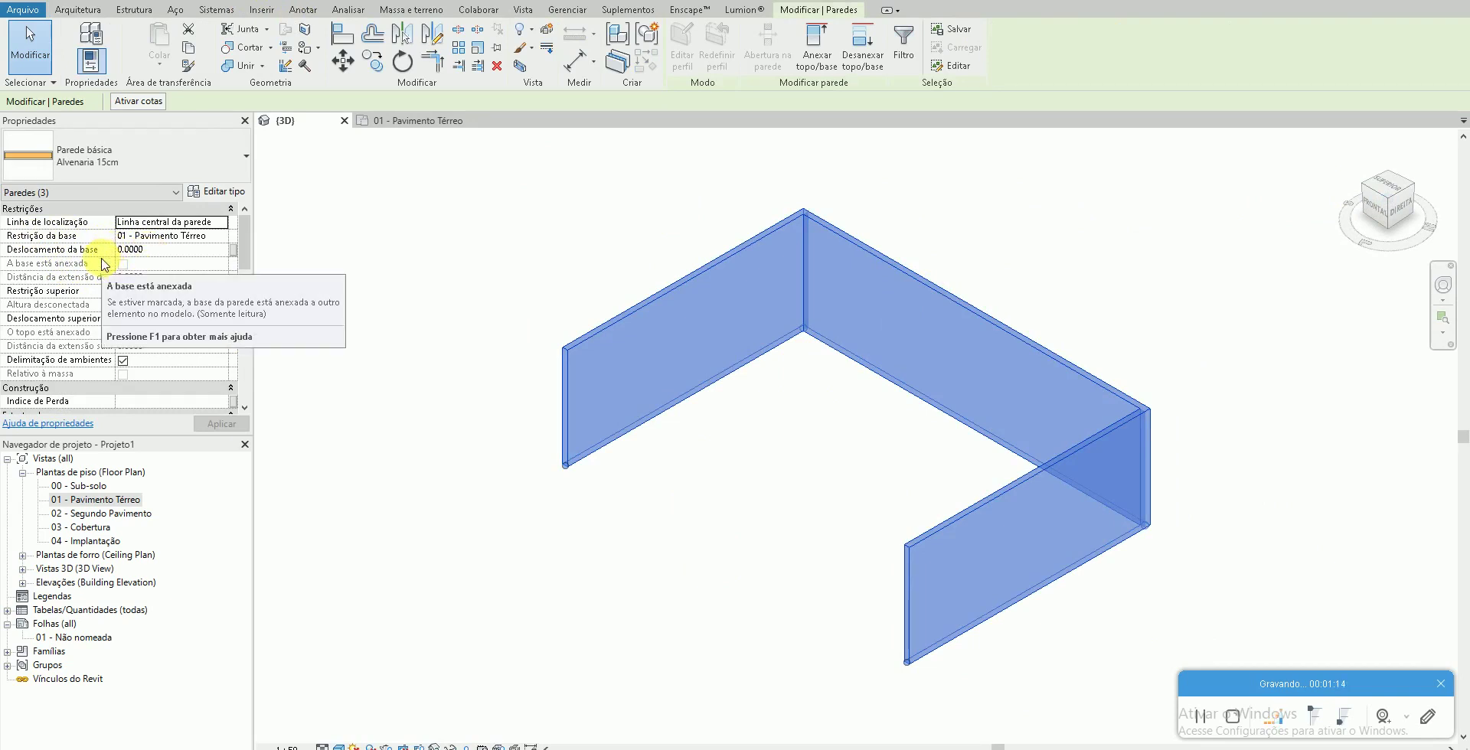
click(157, 298)
click(221, 292)
click(191, 305)
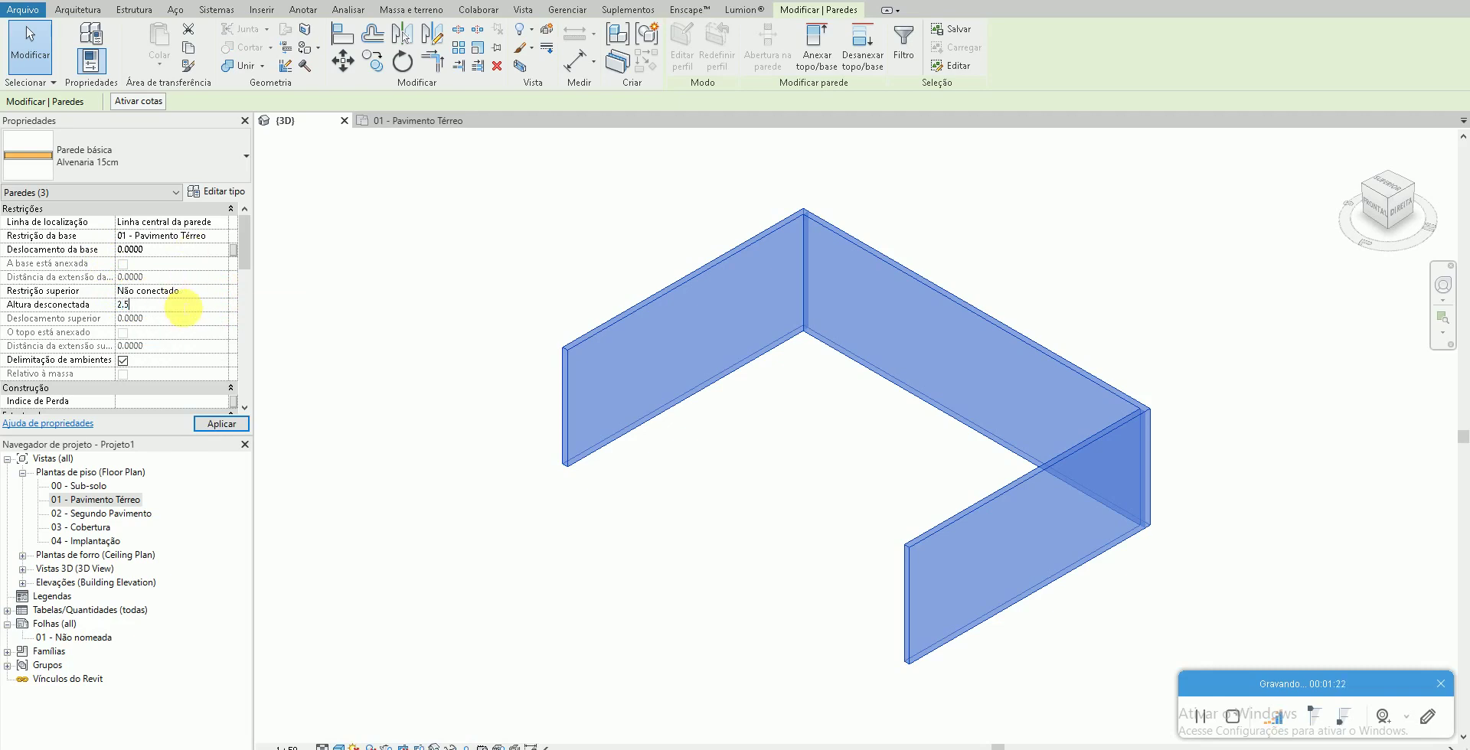
click(544, 501)
middle_click(556, 491)
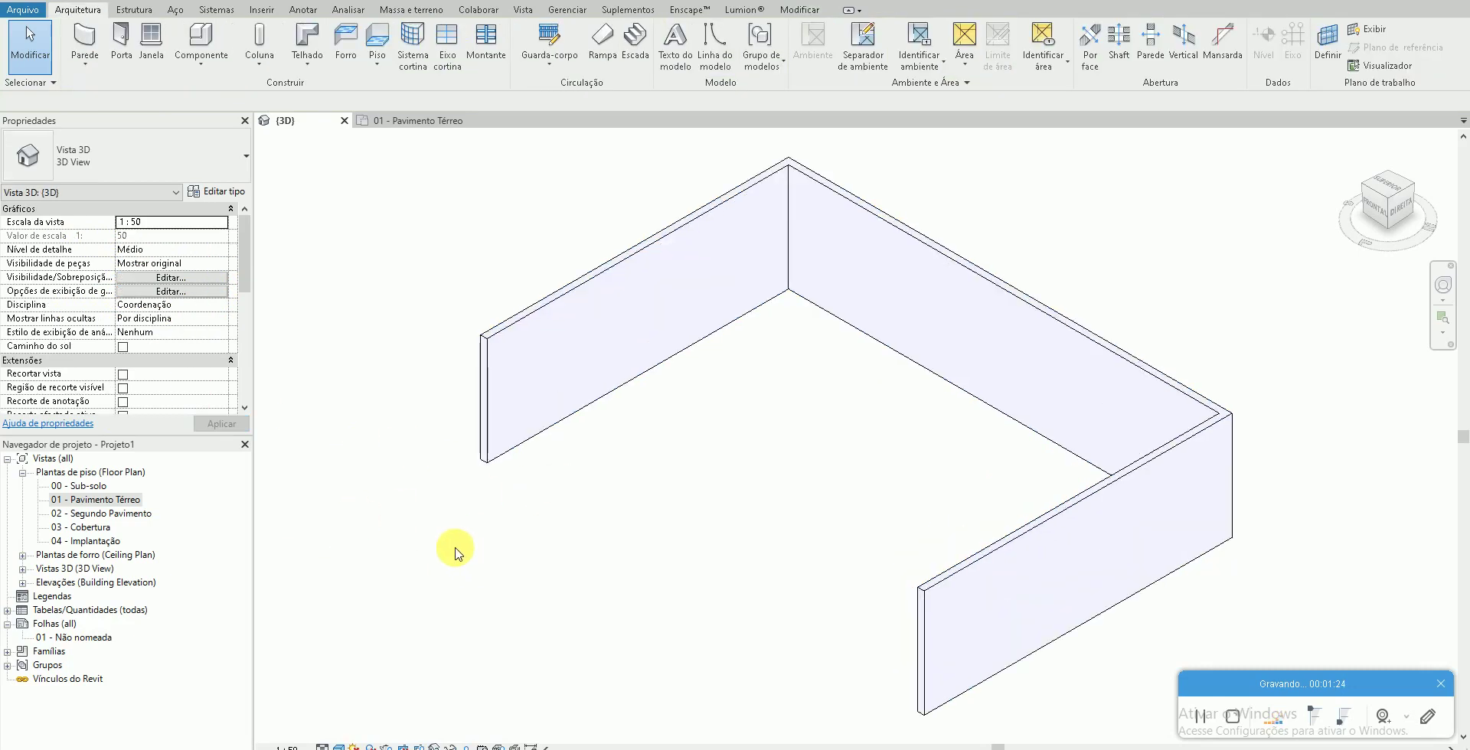
double_click(111, 500)
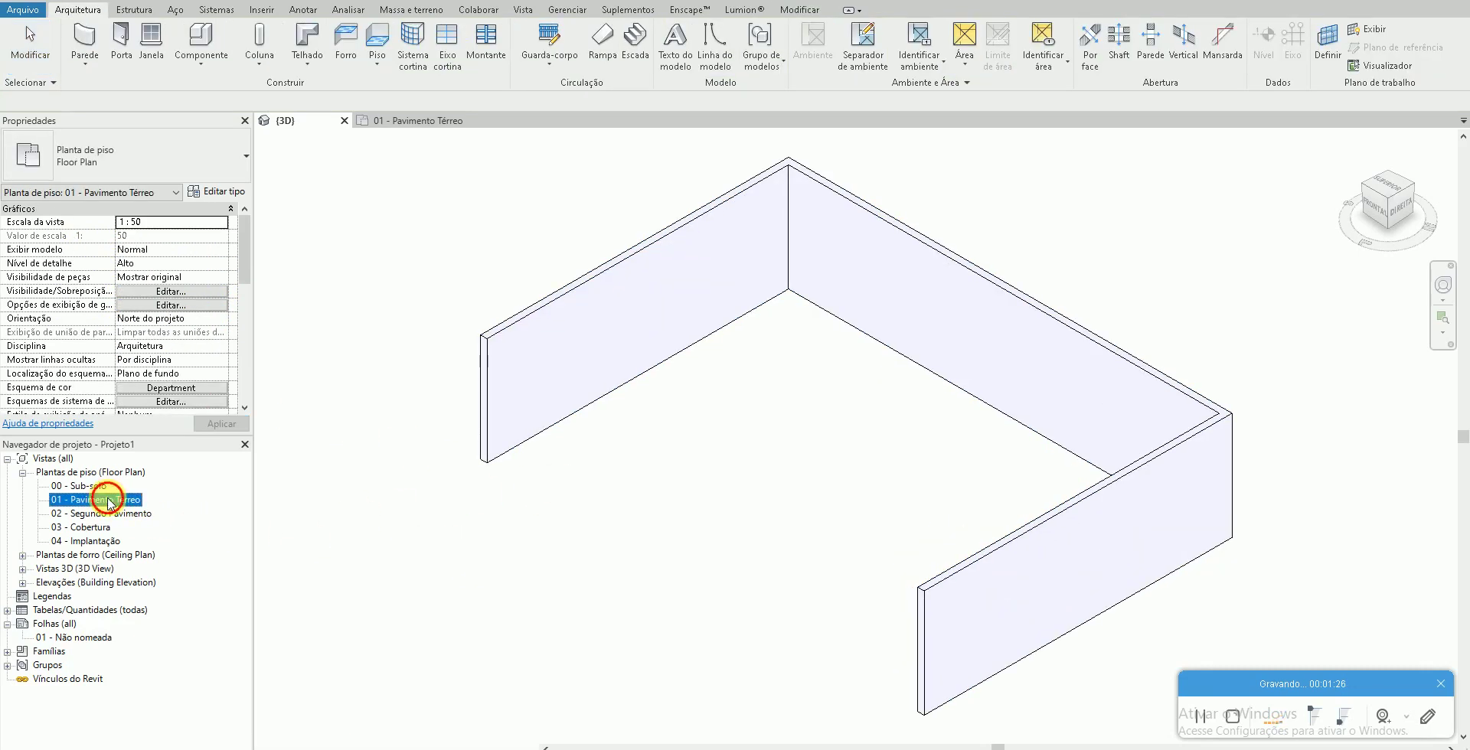
Open the Fachada Oeste elevation and check level 02's elevation value
click(23, 583)
double_click(86, 624)
middle_drag(939, 488, 840, 475)
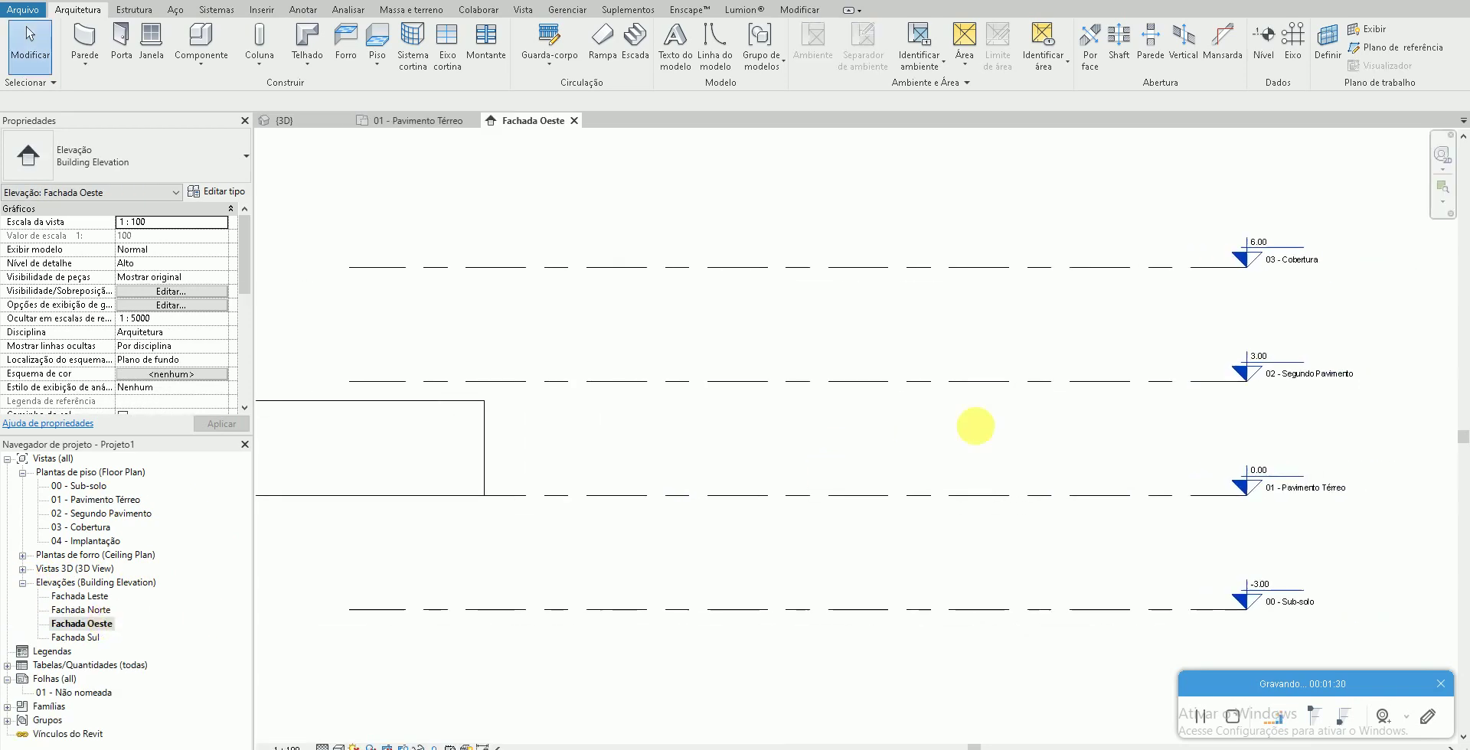
click(1188, 379)
click(1263, 360)
click(896, 459)
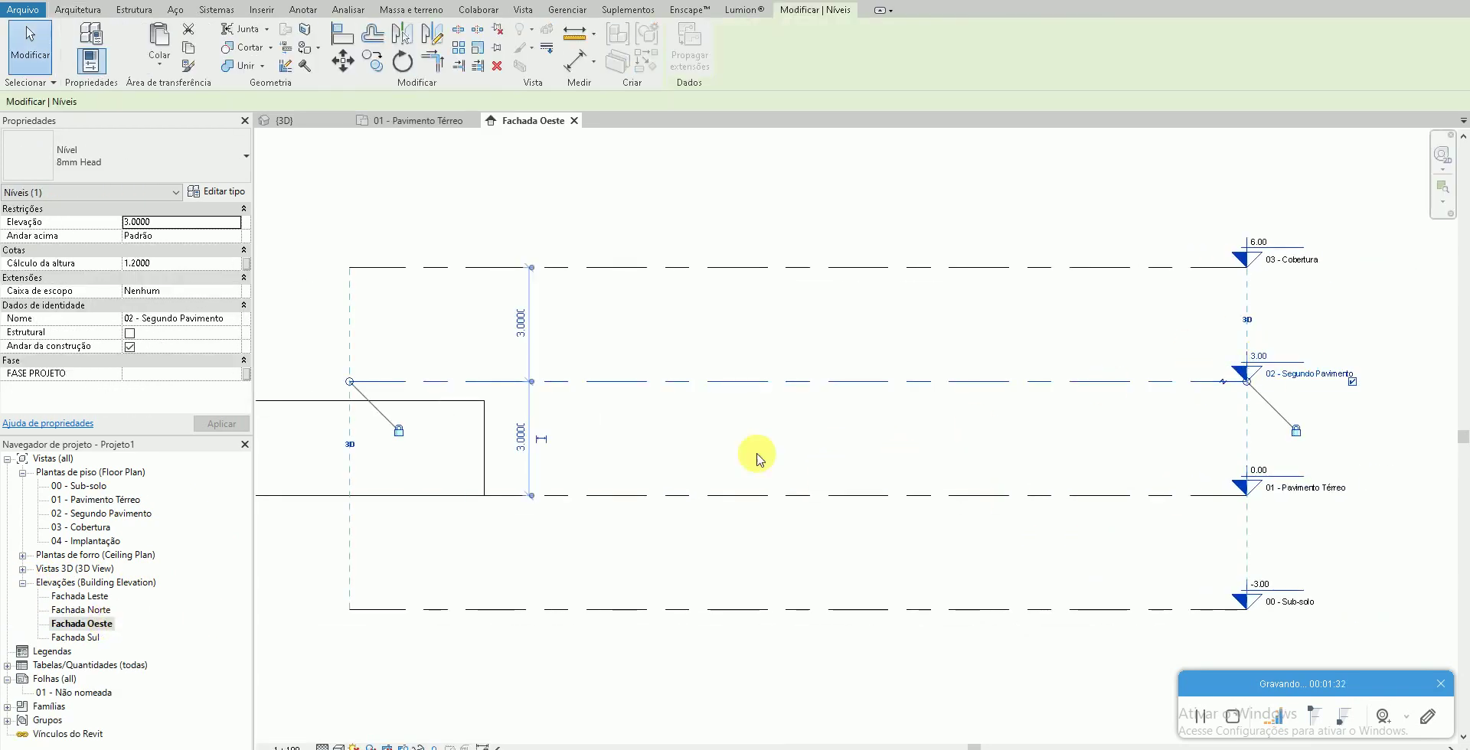
Pan the elevation to the wall outline, then return to the 01 - Pavimento Térreo plan
scroll(361, 434, up, 3)
middle_drag(361, 434, 690, 452)
scroll(706, 488, up, 1)
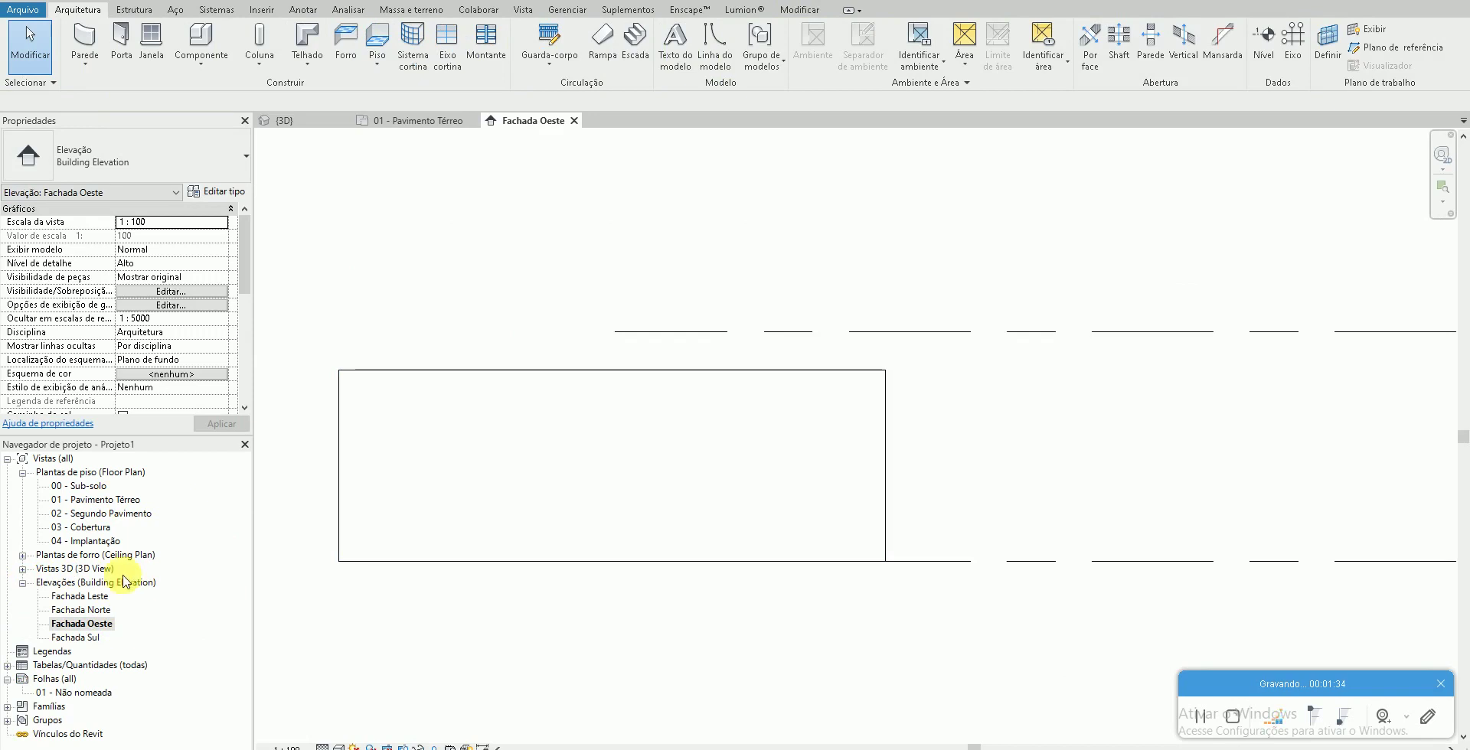
double_click(99, 500)
scroll(794, 425, up, 2)
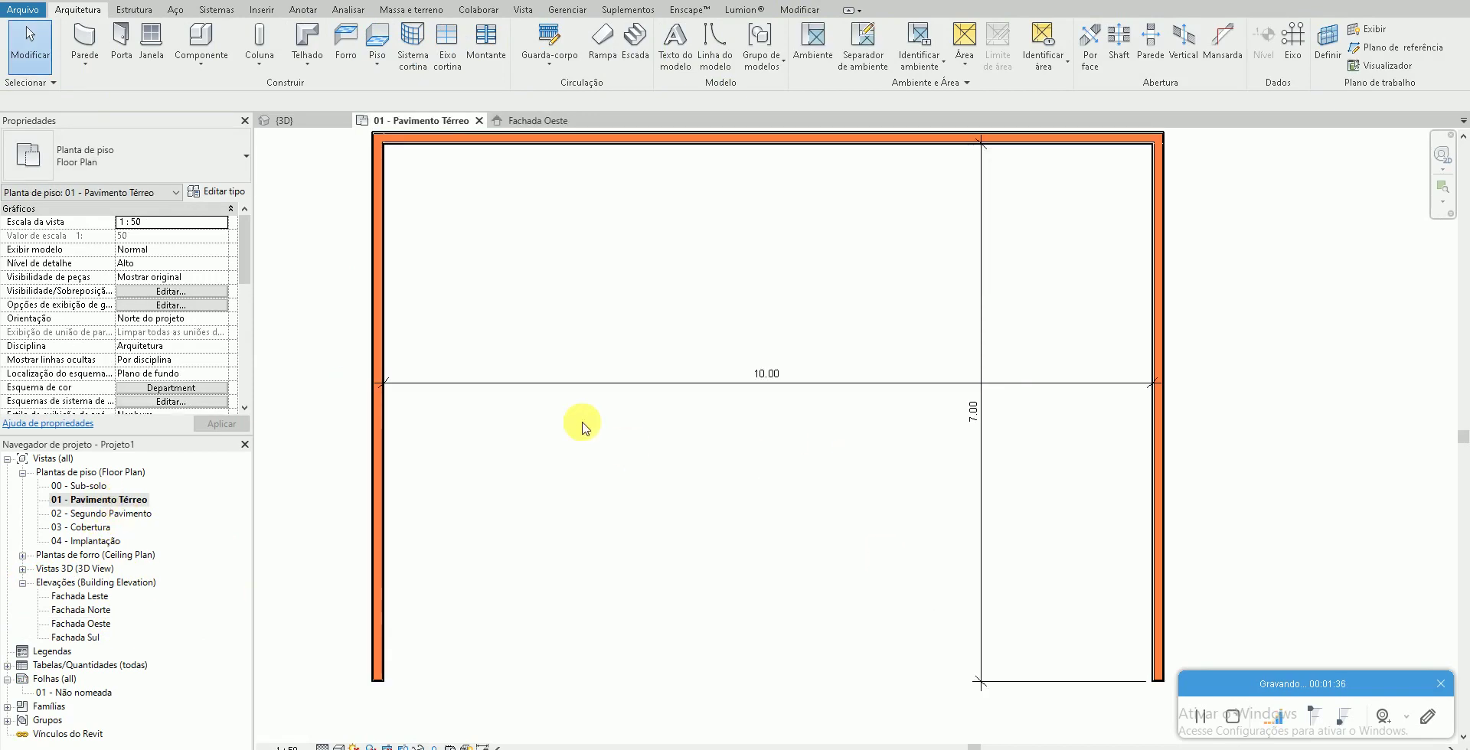
scroll(577, 426, down, 1)
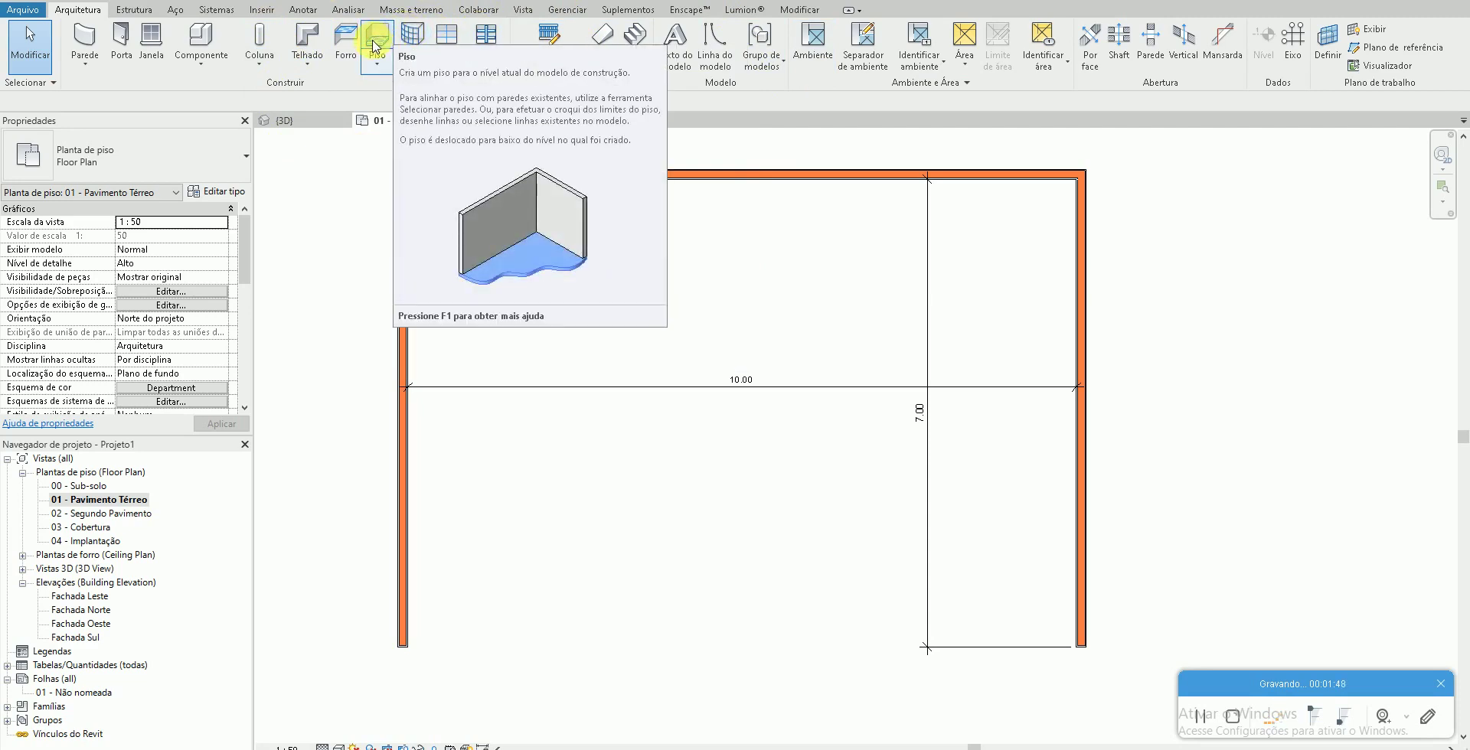
Start a floor sketch and draw two boundary arcs from the left wall toward the top wall
click(376, 47)
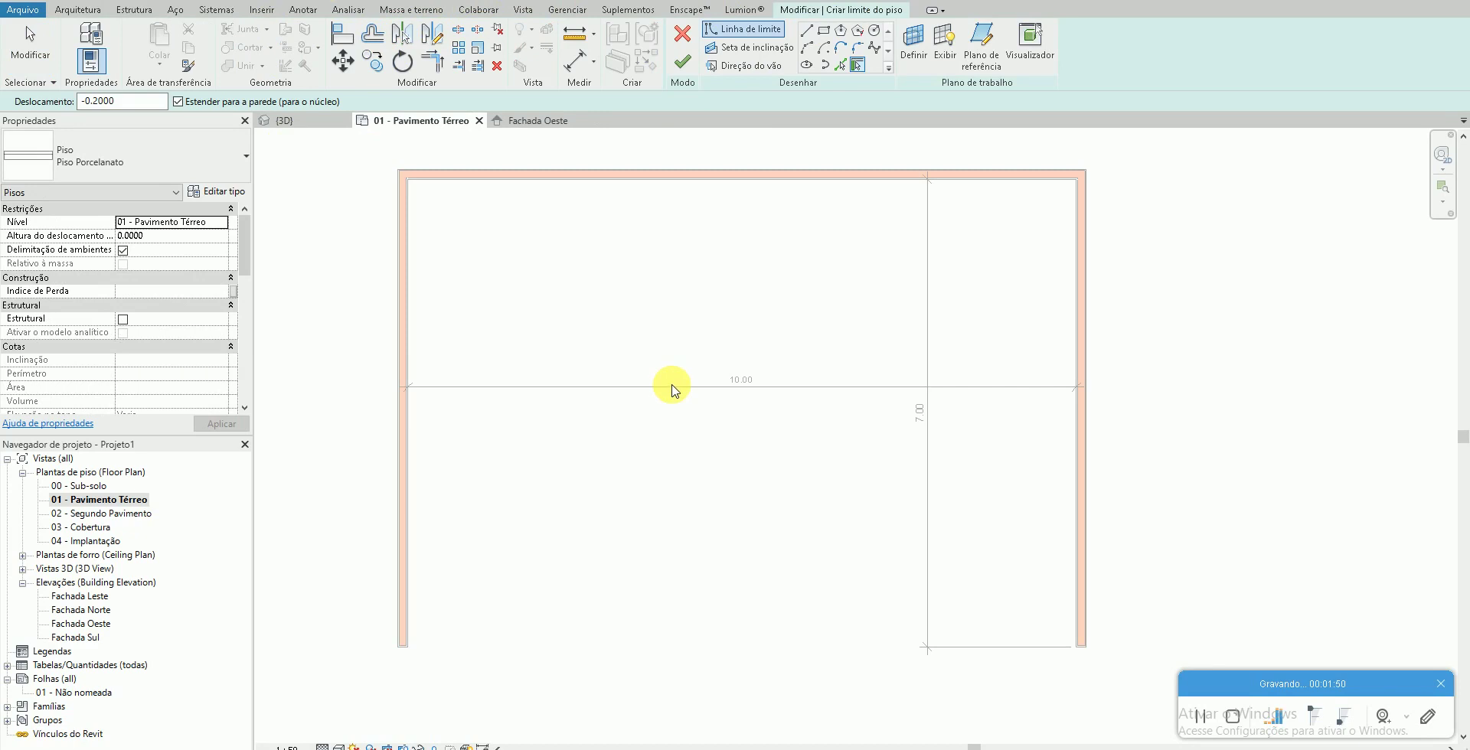
click(806, 34)
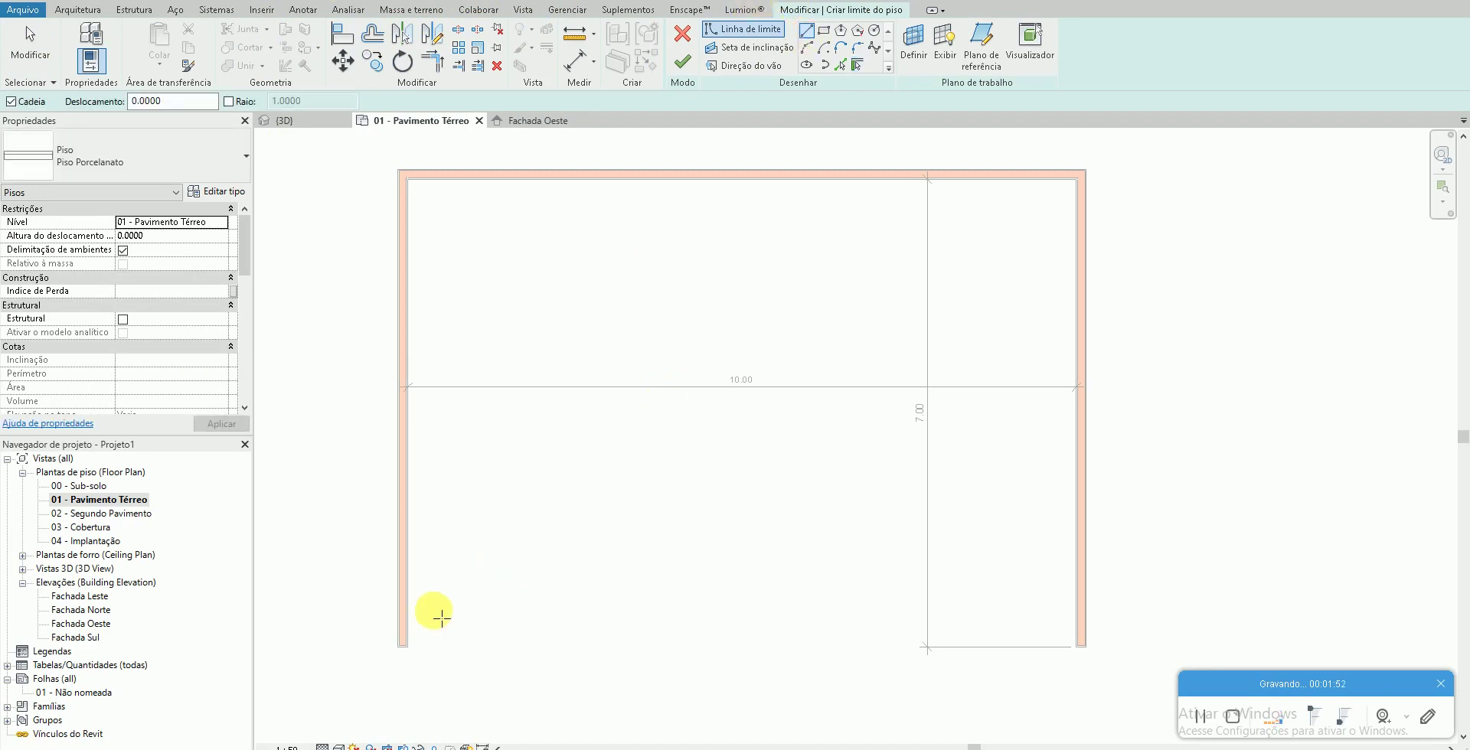
scroll(427, 525, up, 1)
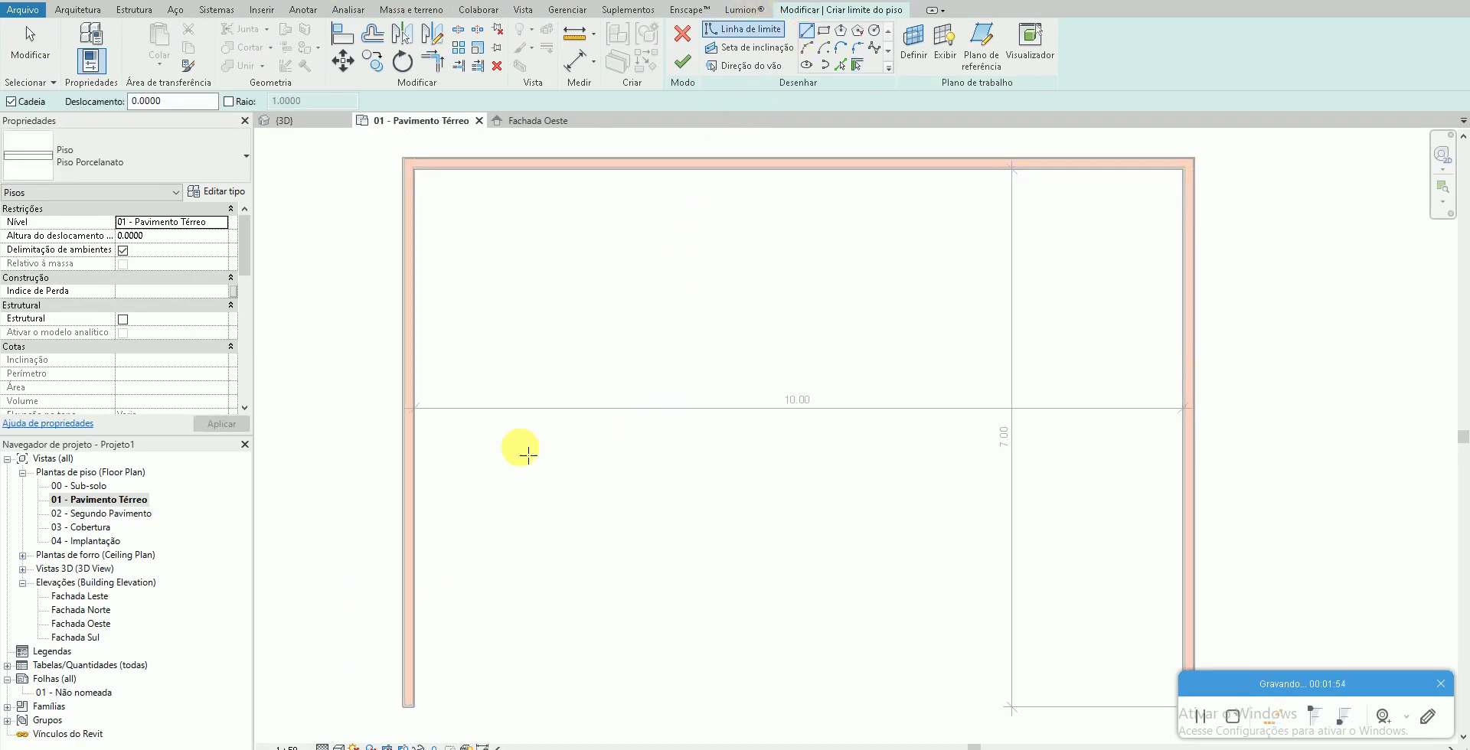
click(806, 48)
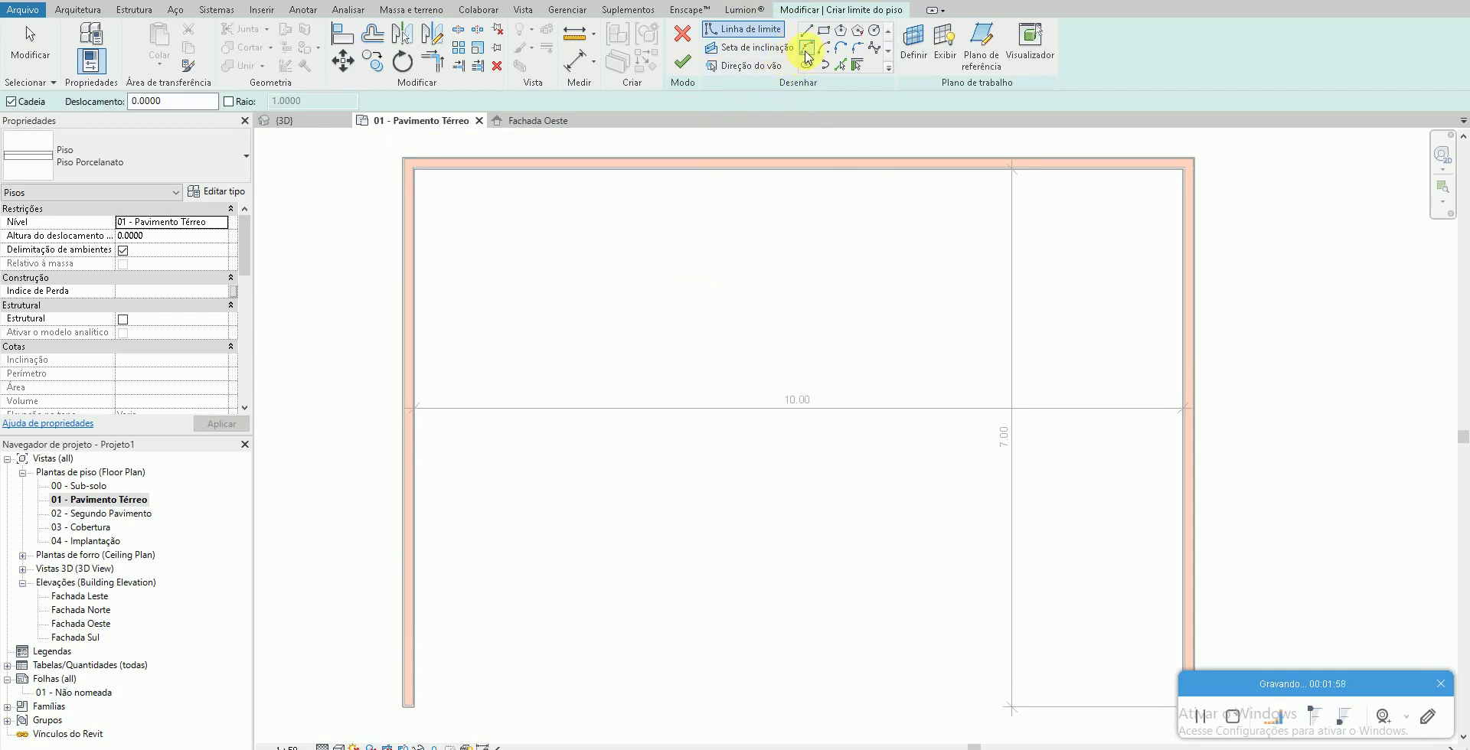
click(414, 538)
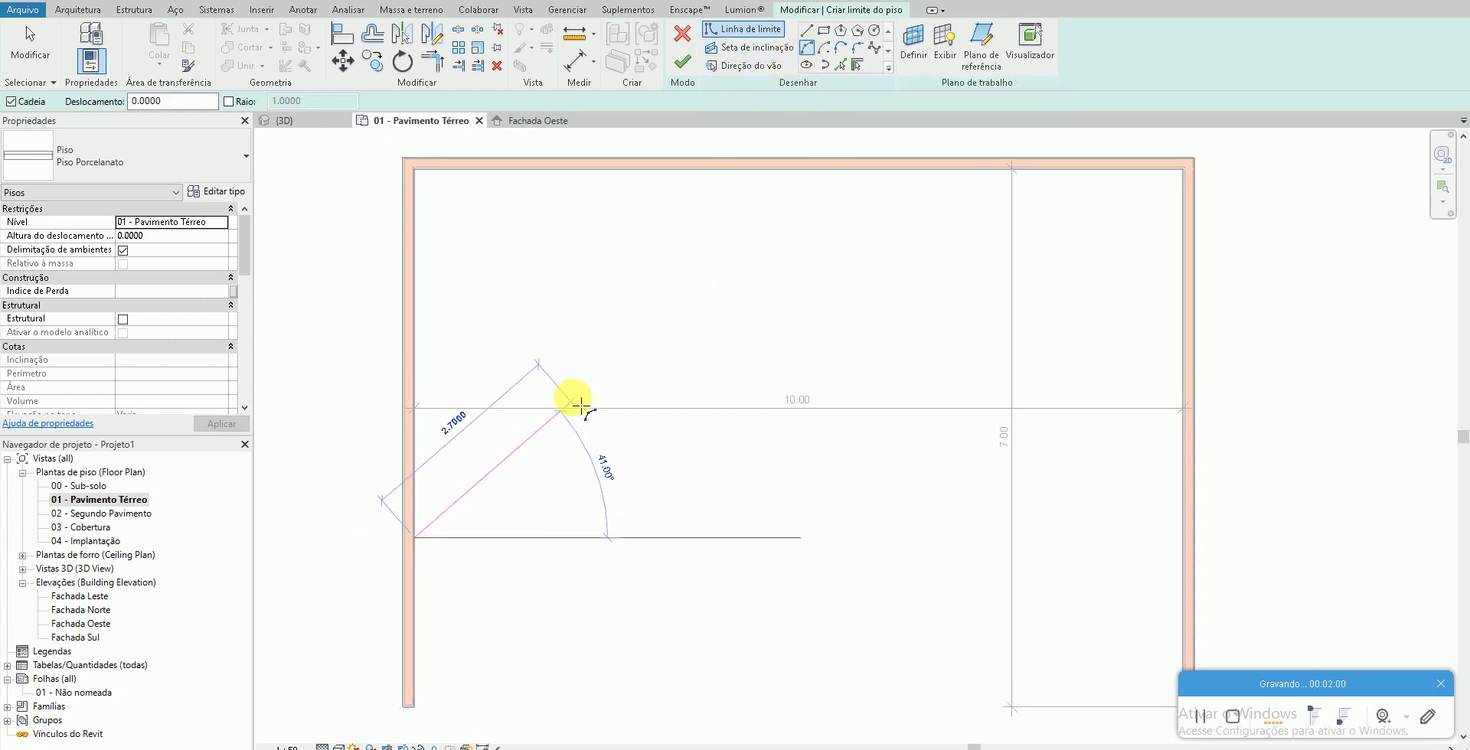
click(581, 346)
click(576, 394)
click(712, 175)
click(647, 214)
key(Escape)
key(Escape)
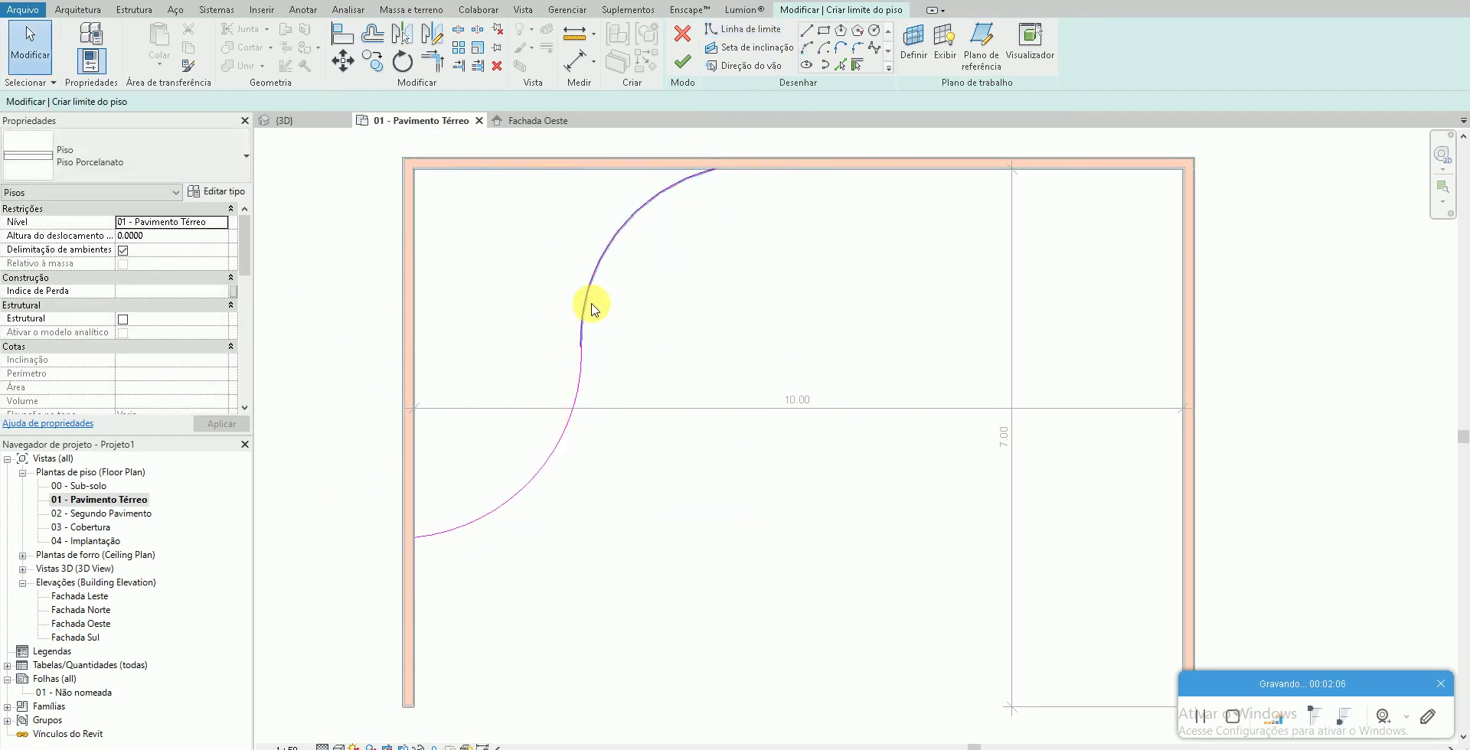
Pull the upper boundary arc's top end down away from the top wall
click(527, 490)
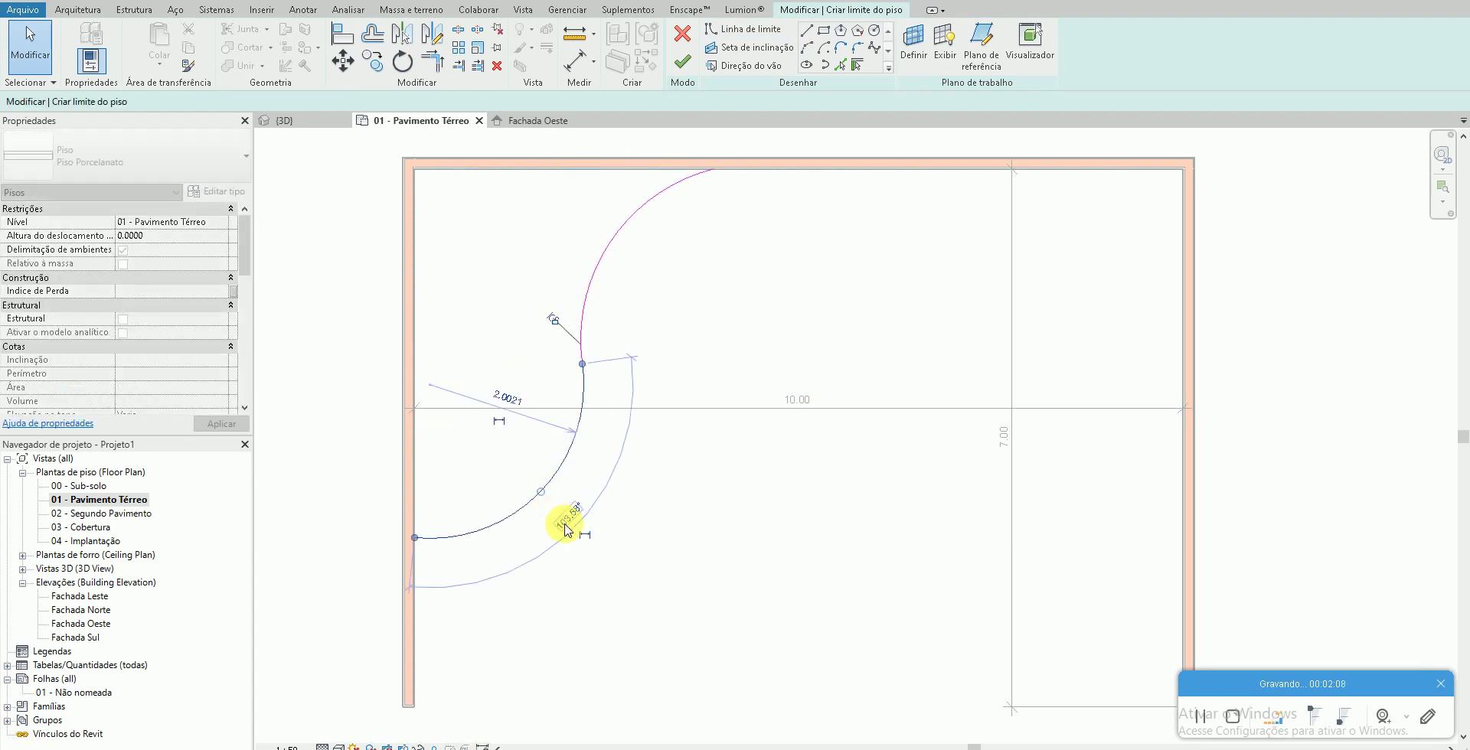
key(Escape)
click(612, 250)
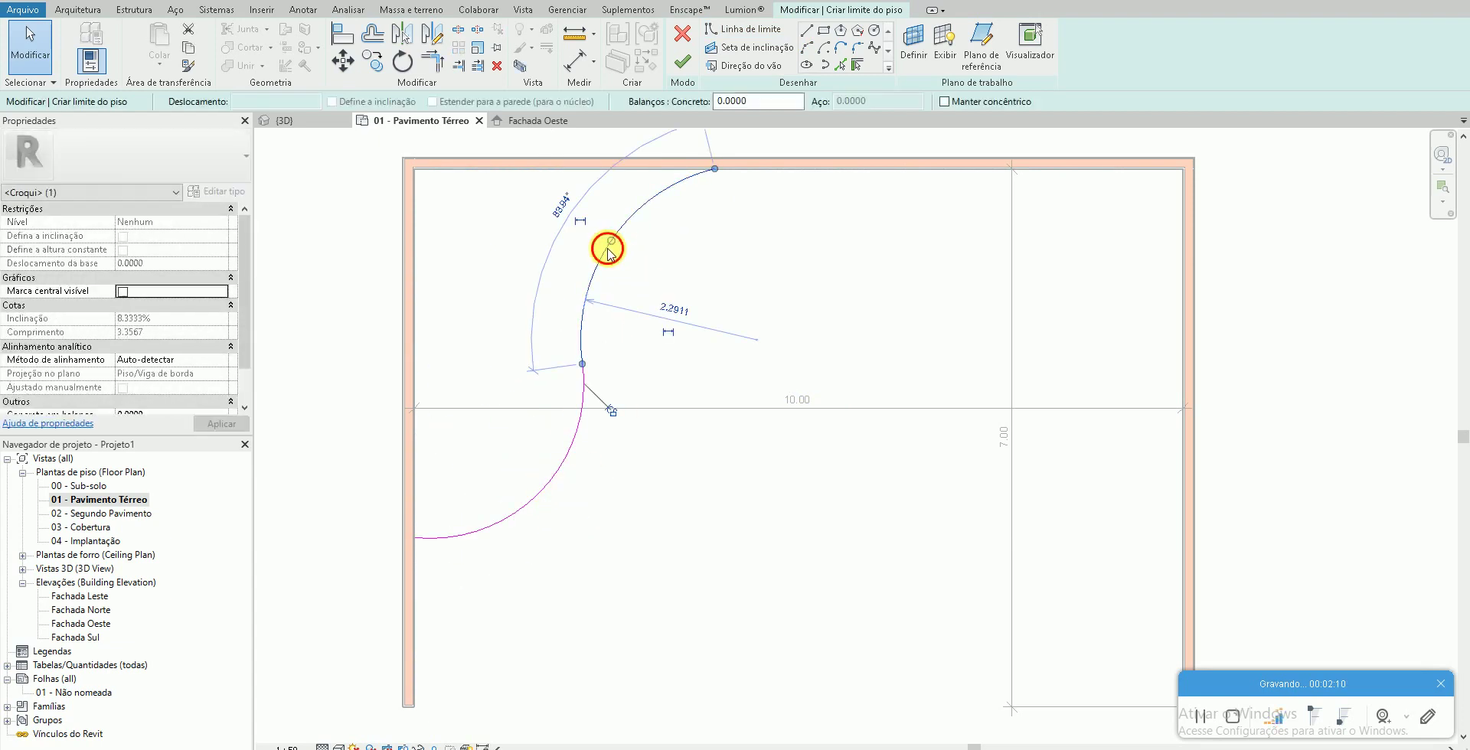
key(Escape)
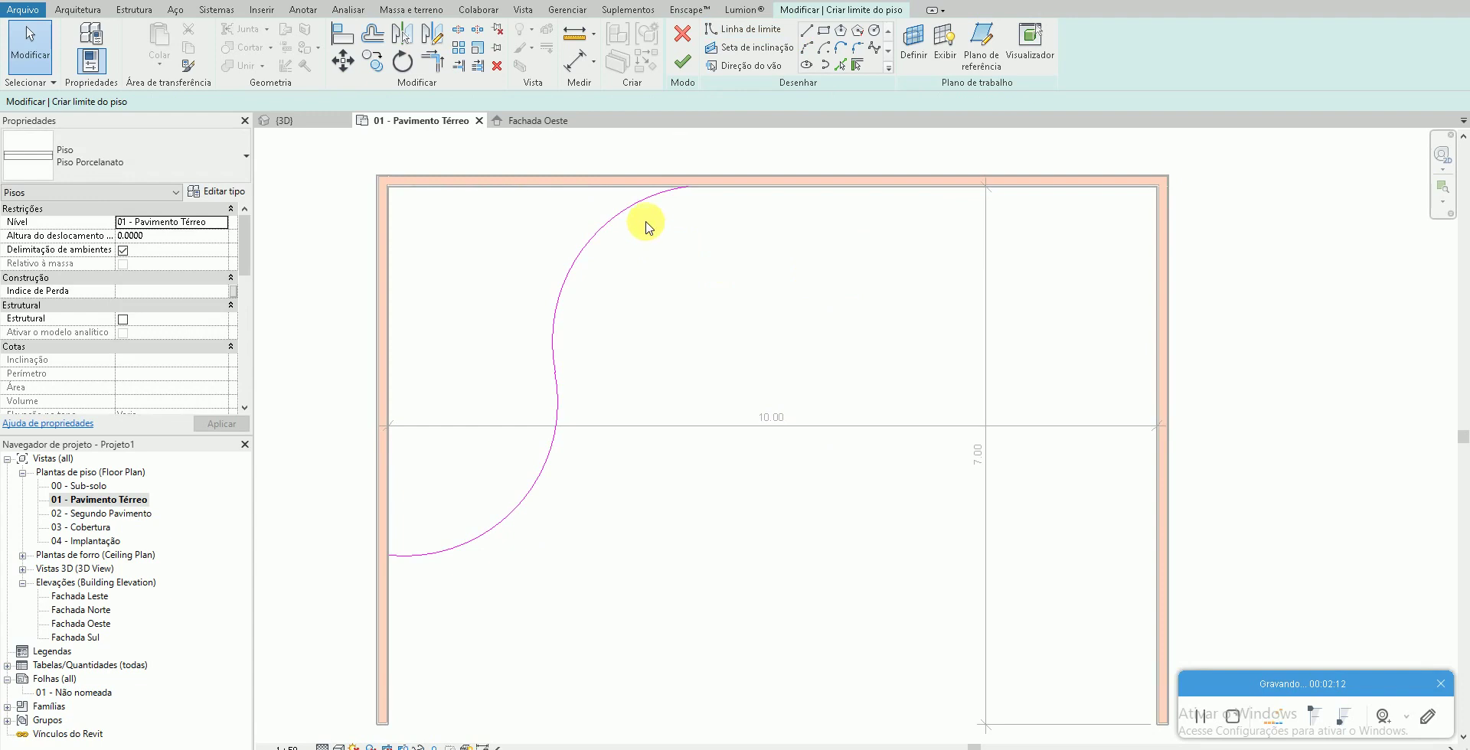
click(686, 191)
drag(689, 187, 619, 240)
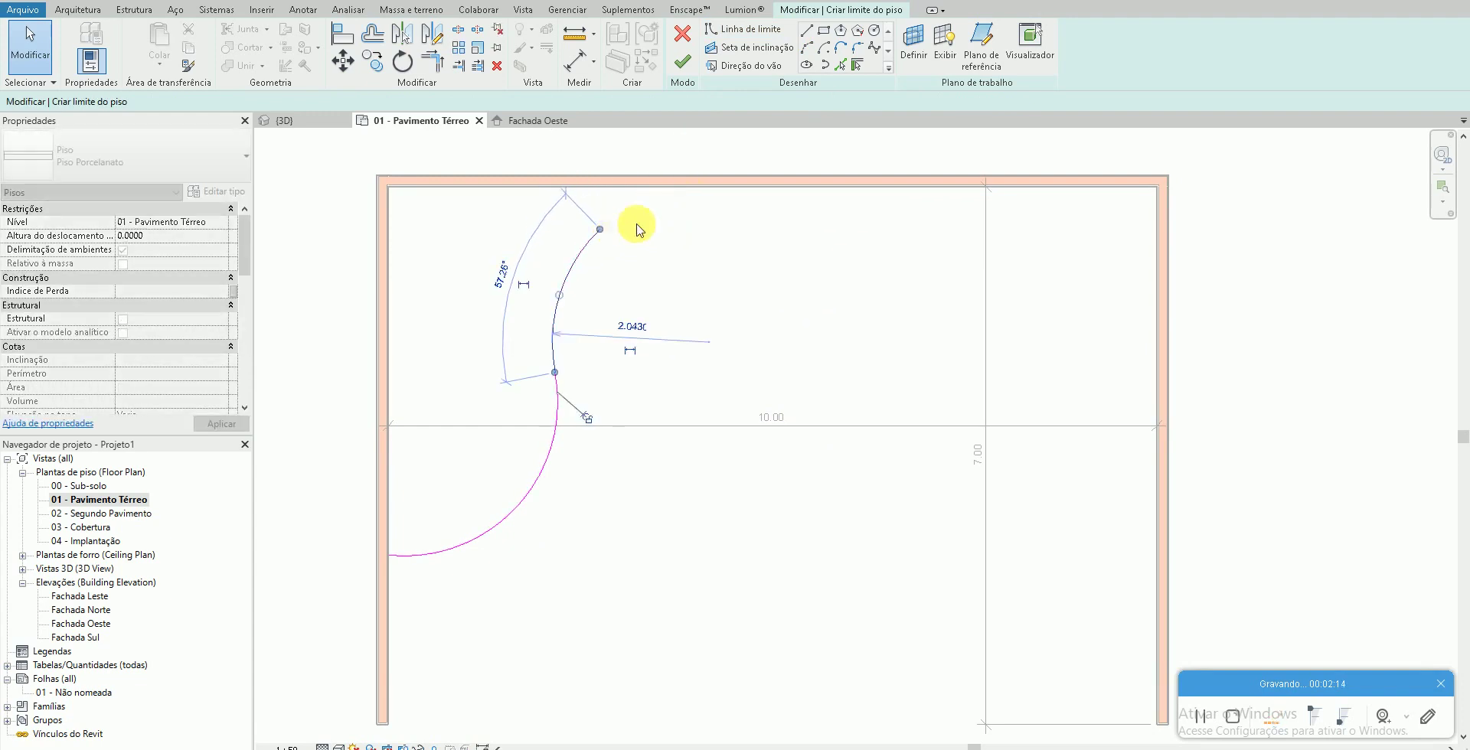
key(Escape)
Draw a straight boundary line from the upper arc's end to the right wall
click(808, 31)
click(600, 229)
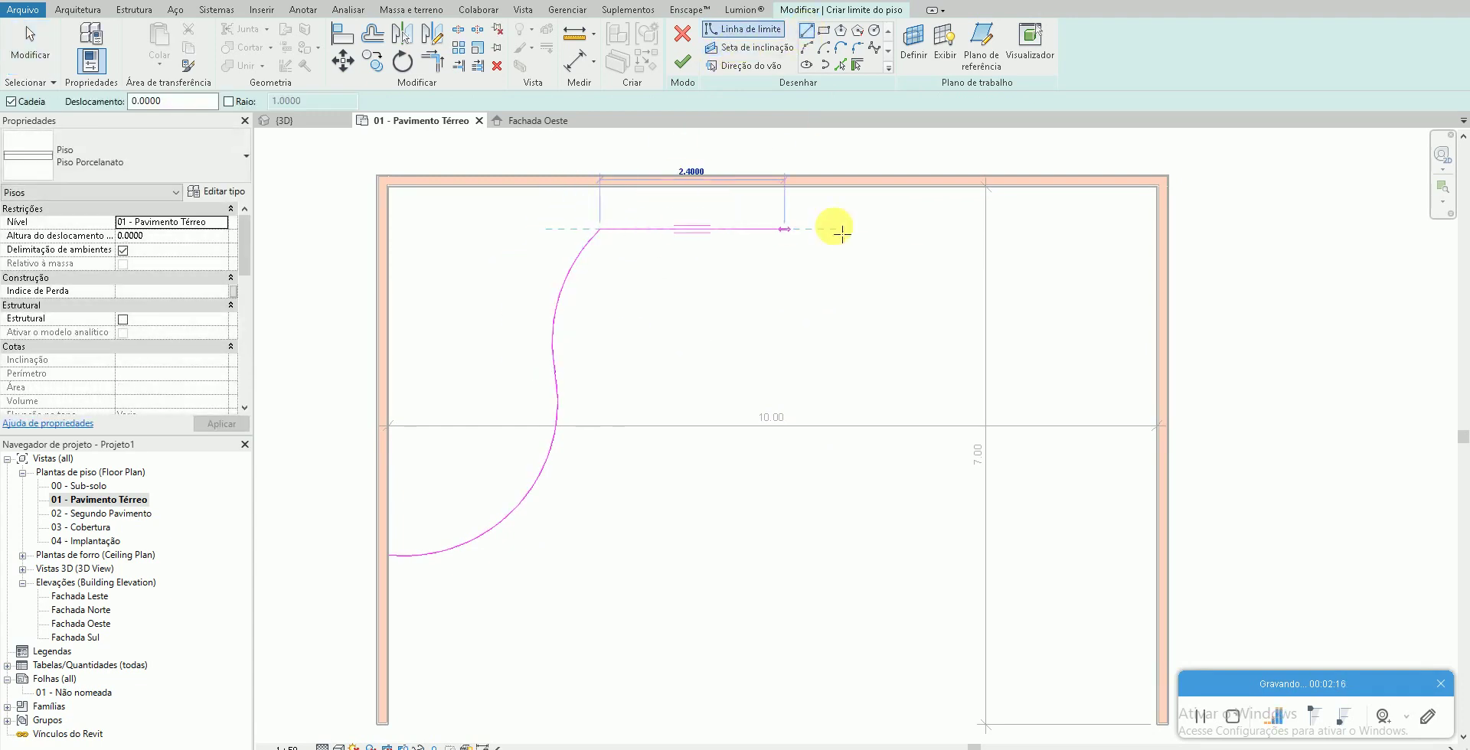
click(1157, 229)
key(Escape)
key(Escape)
click(893, 229)
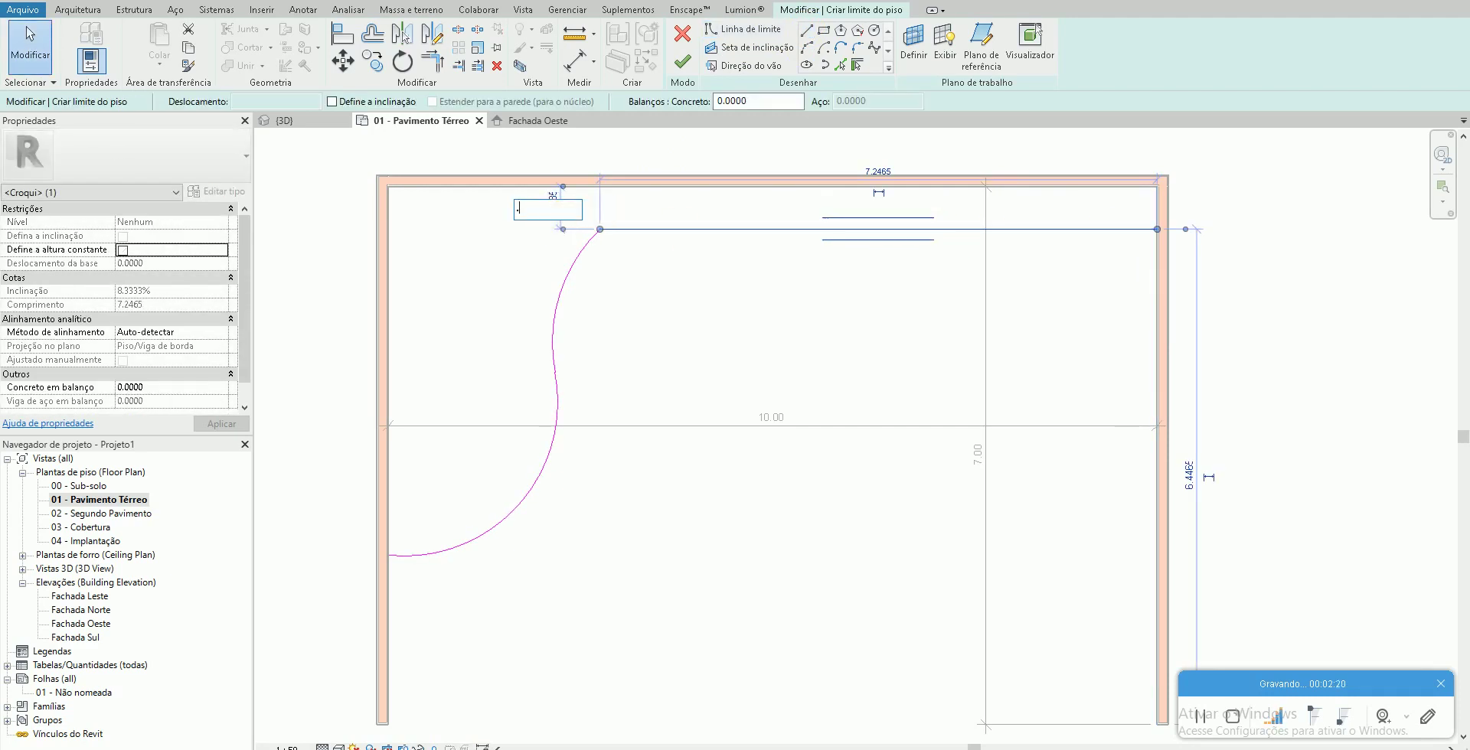
key(Return)
key(Escape)
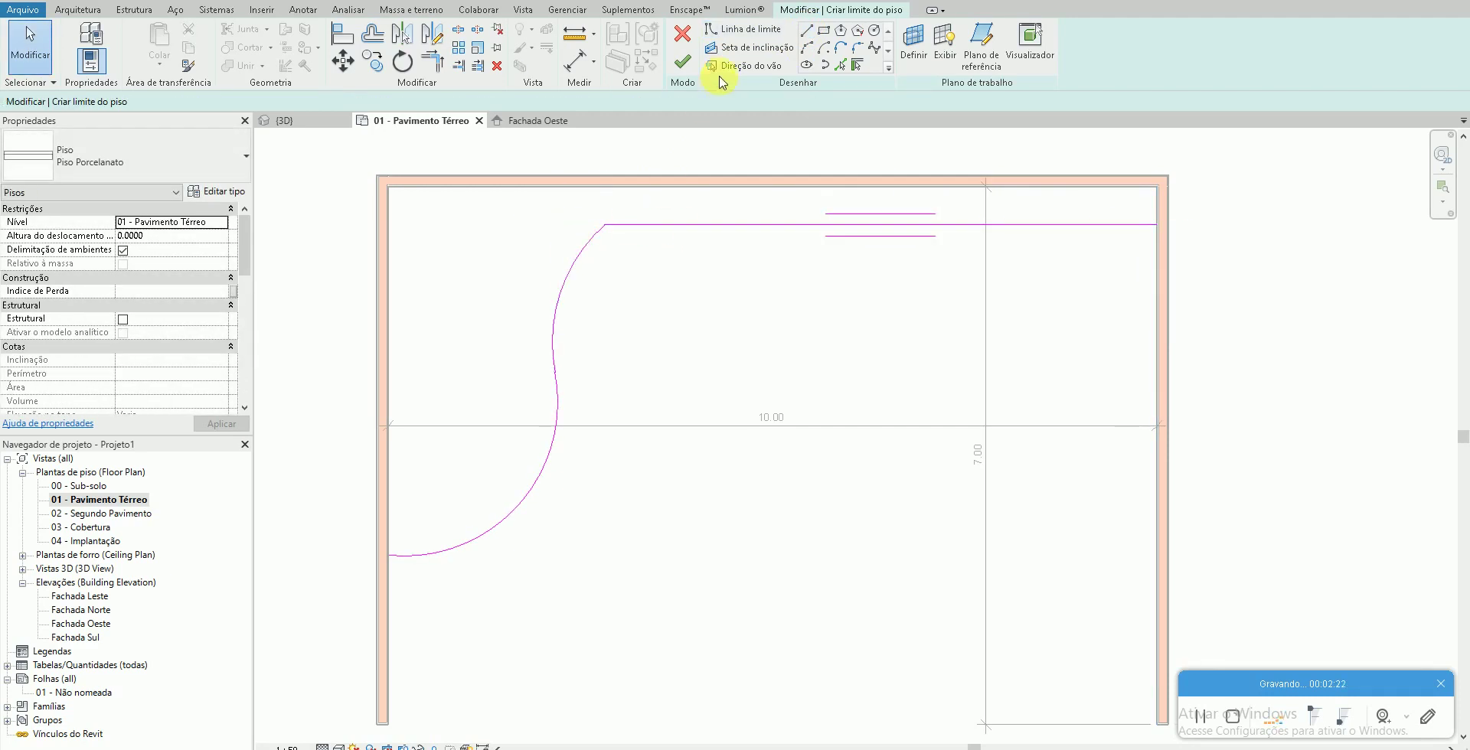
scroll(593, 295, up, 3)
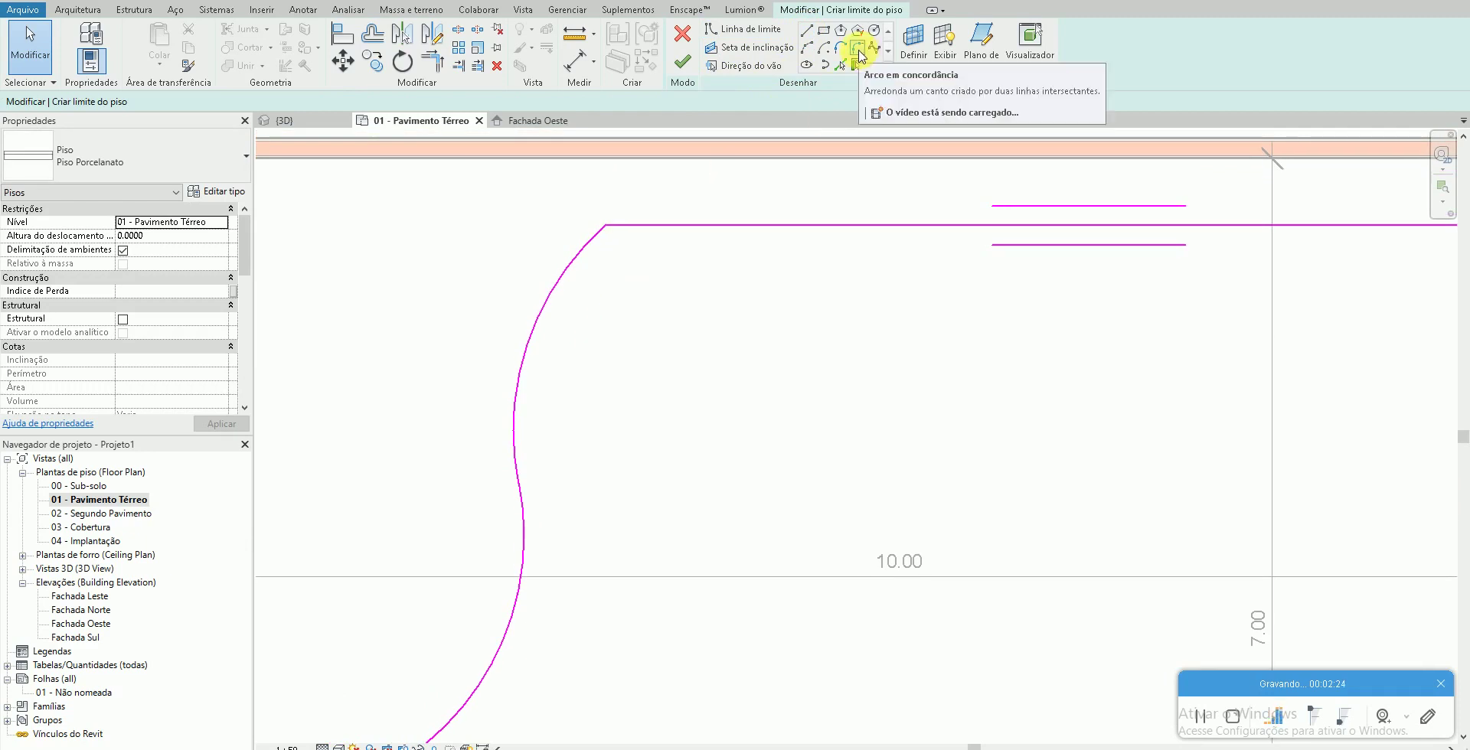
Round the corner between the top line and the curve with a fillet arc
click(856, 56)
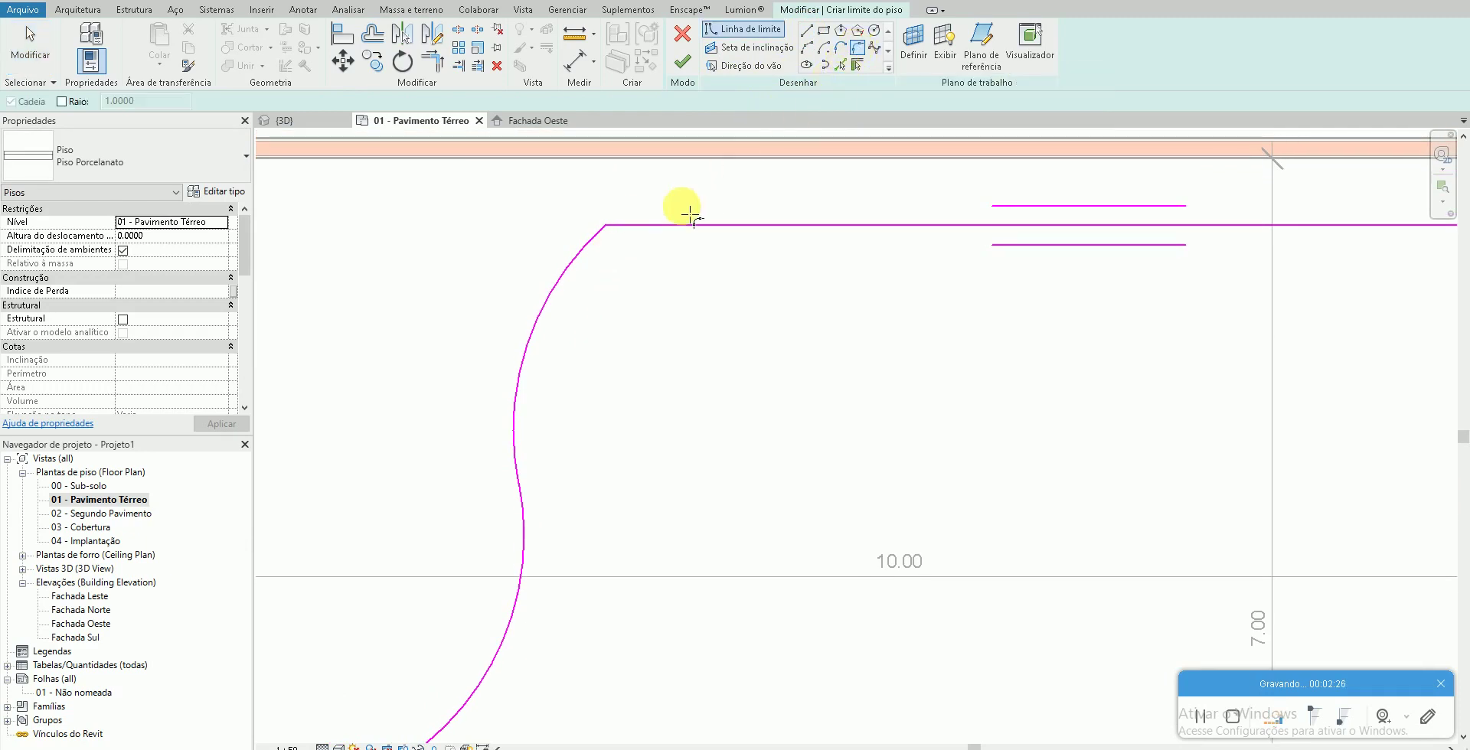
click(656, 227)
click(601, 237)
click(722, 318)
scroll(594, 310, down, 2)
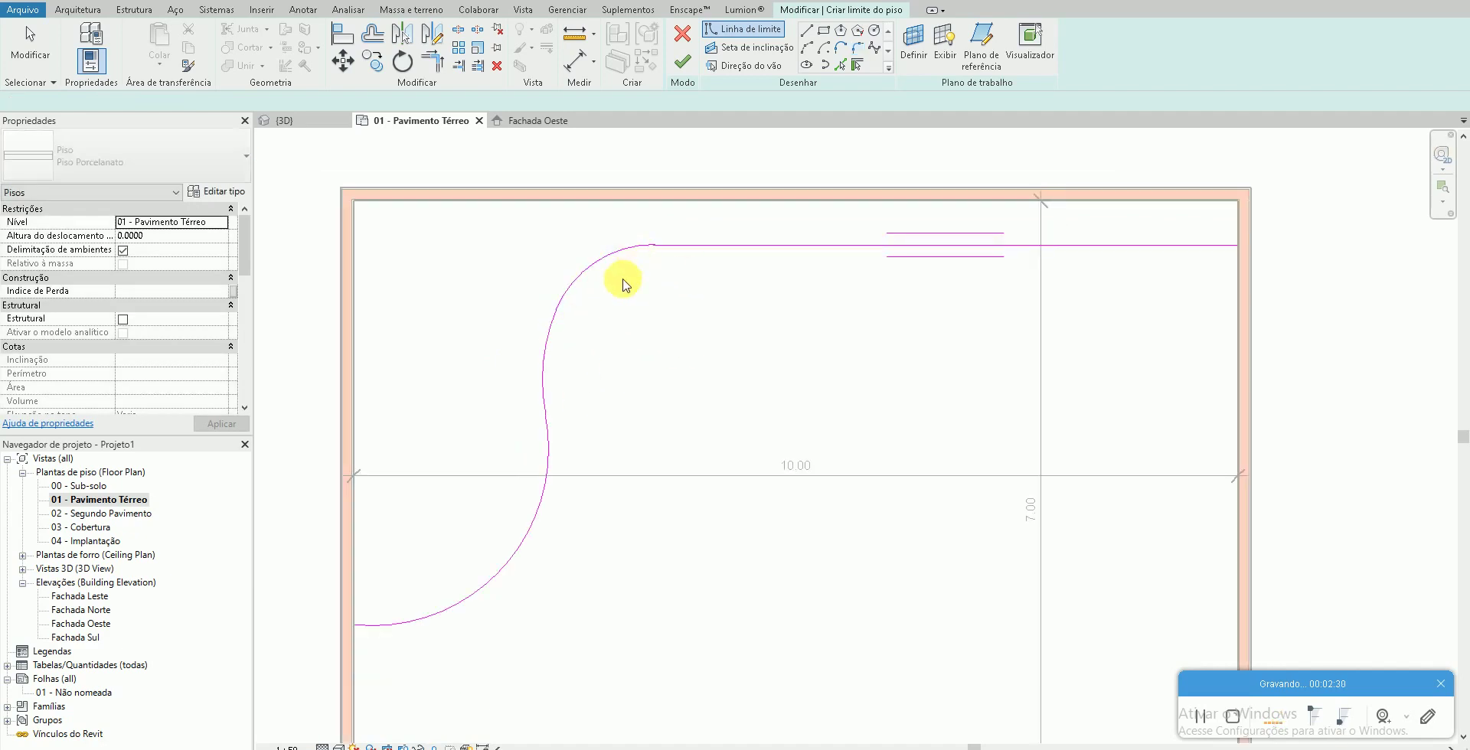
key(Escape)
middle_drag(725, 403, 709, 372)
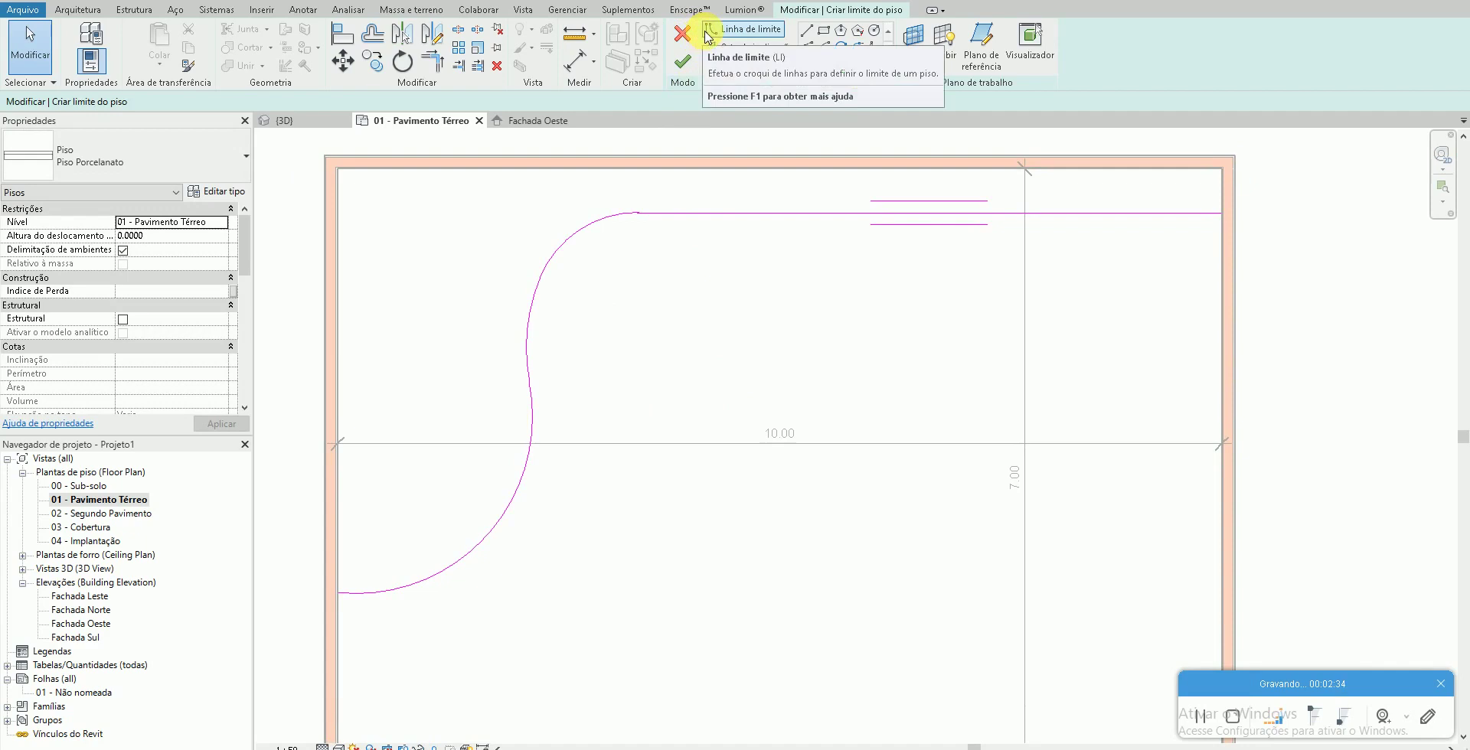
Close the boundary loop along the left and top walls and finish the Piso Porcelanato floor
click(807, 32)
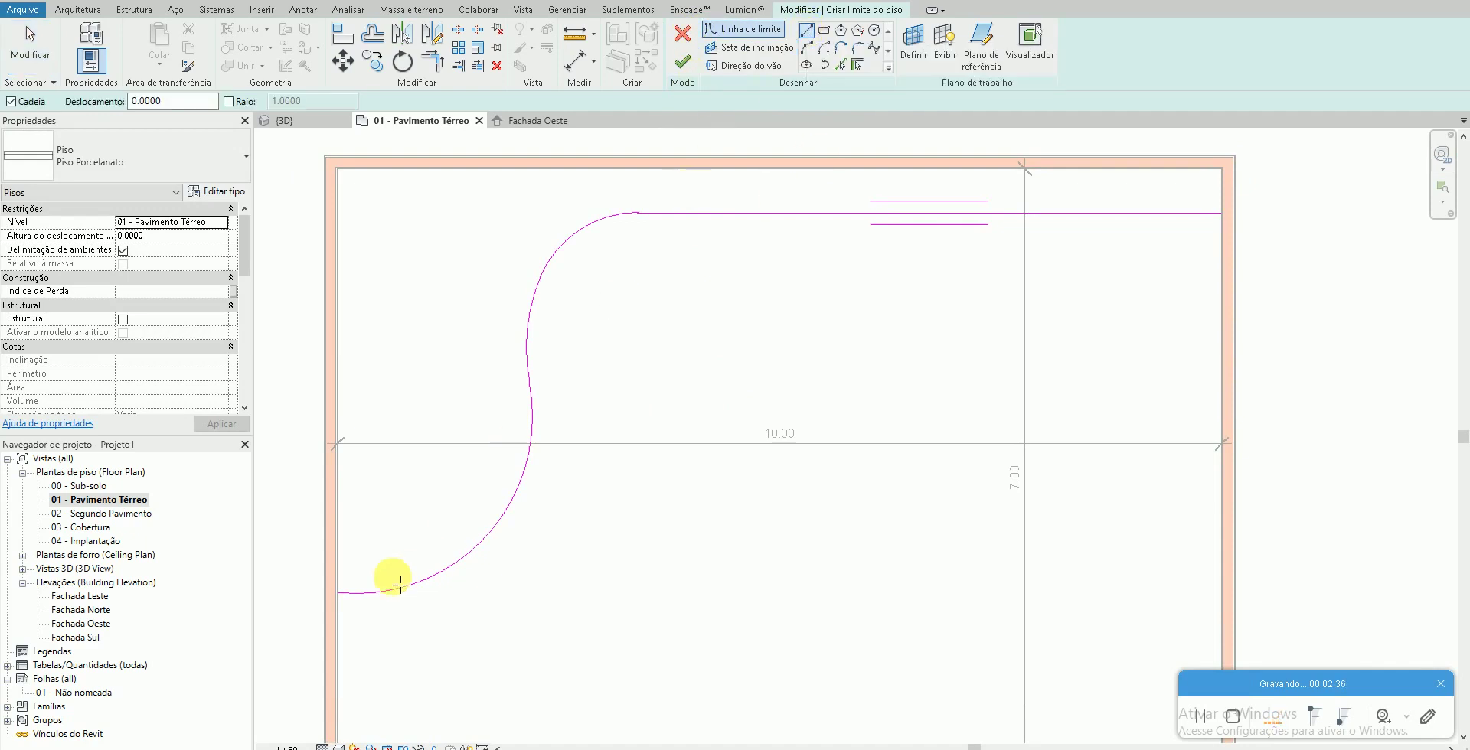
click(339, 593)
click(339, 169)
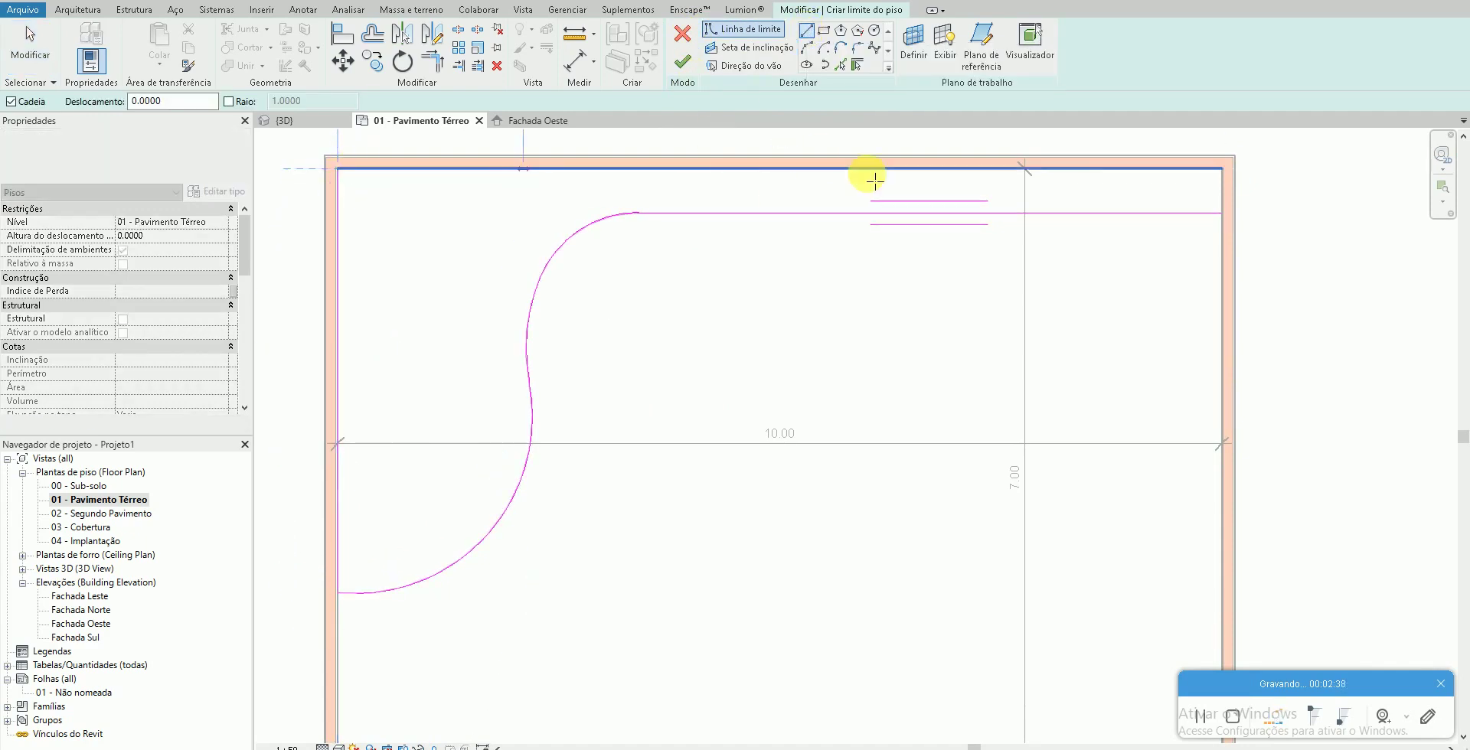
click(1222, 169)
click(1224, 212)
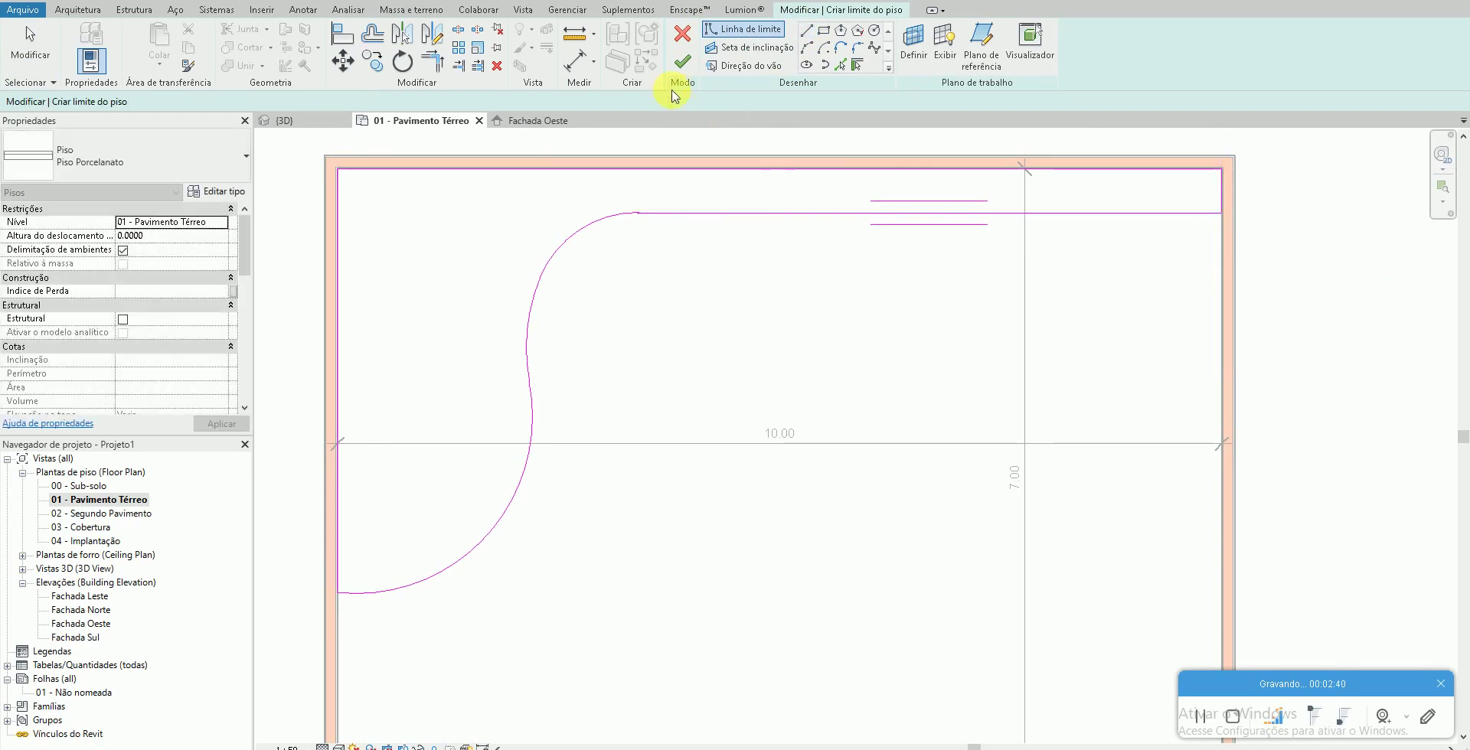
click(682, 61)
click(284, 121)
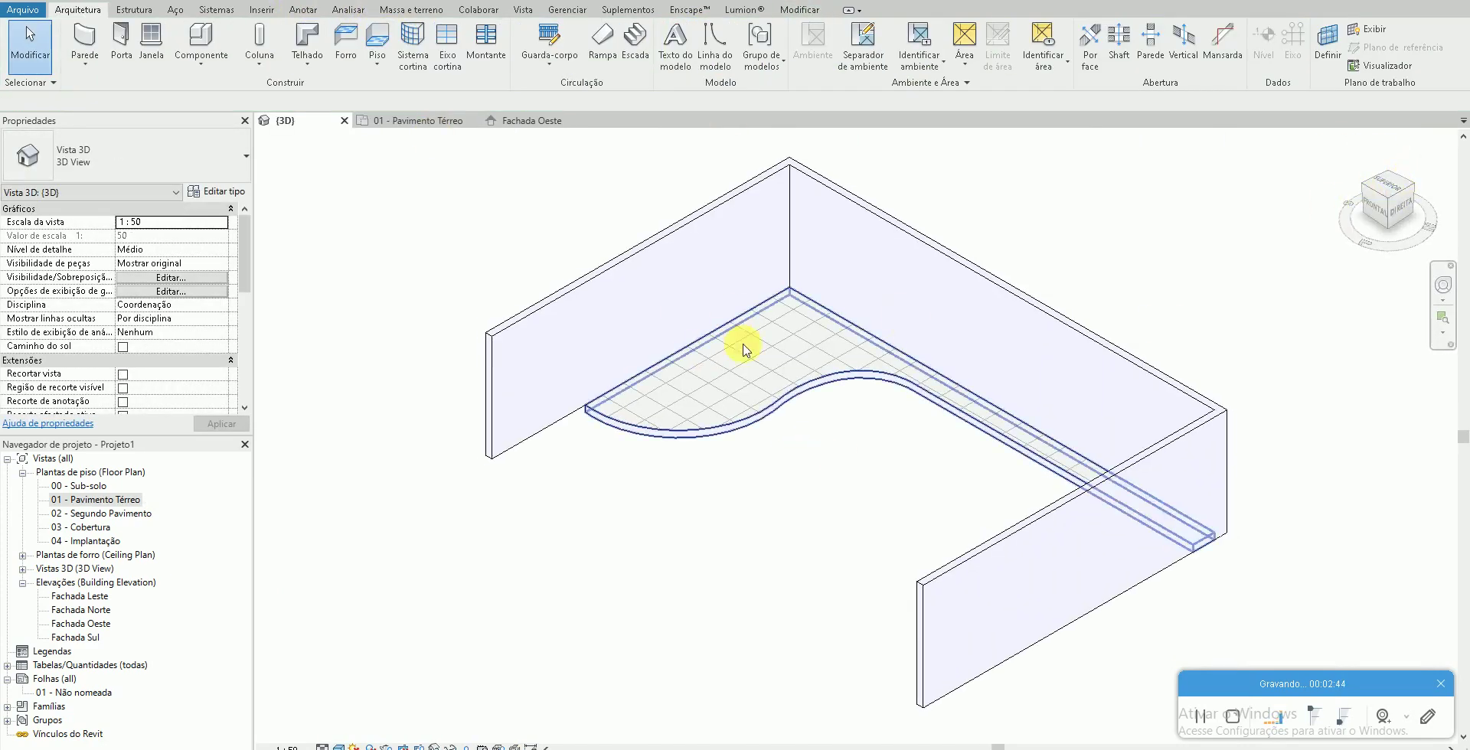
Duplicate the floor type as Piso Grama and browse its first layer's material in Edit Structure
click(740, 428)
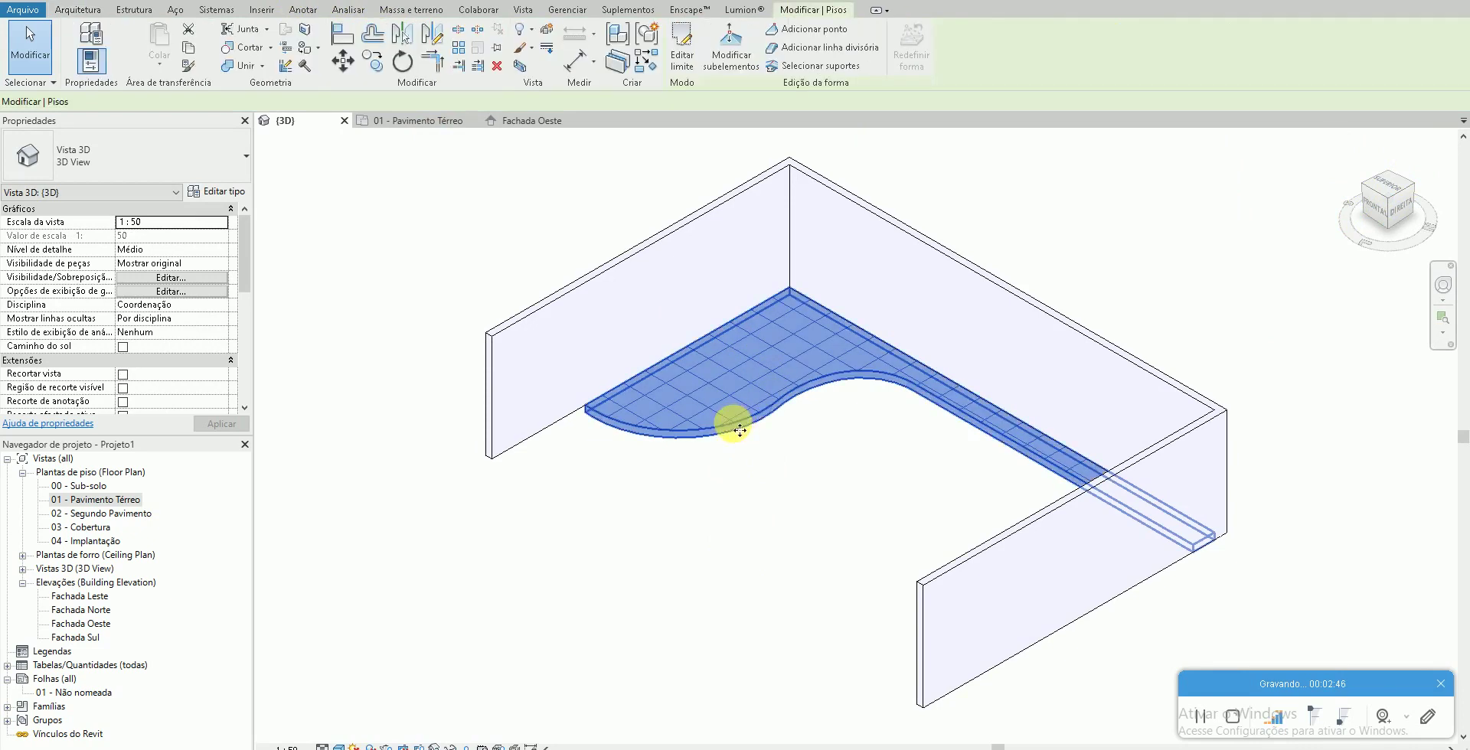
click(232, 193)
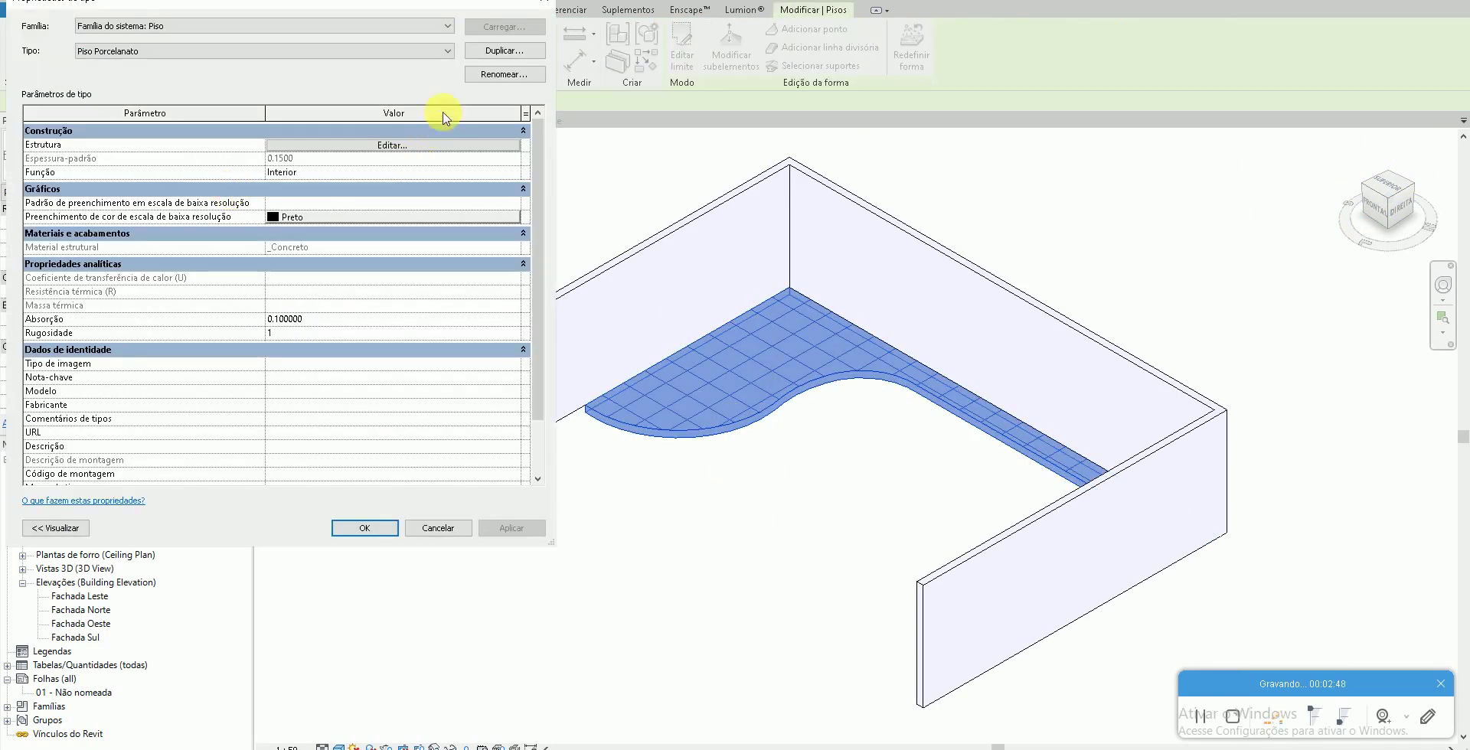
click(494, 58)
text(Piso Gram)
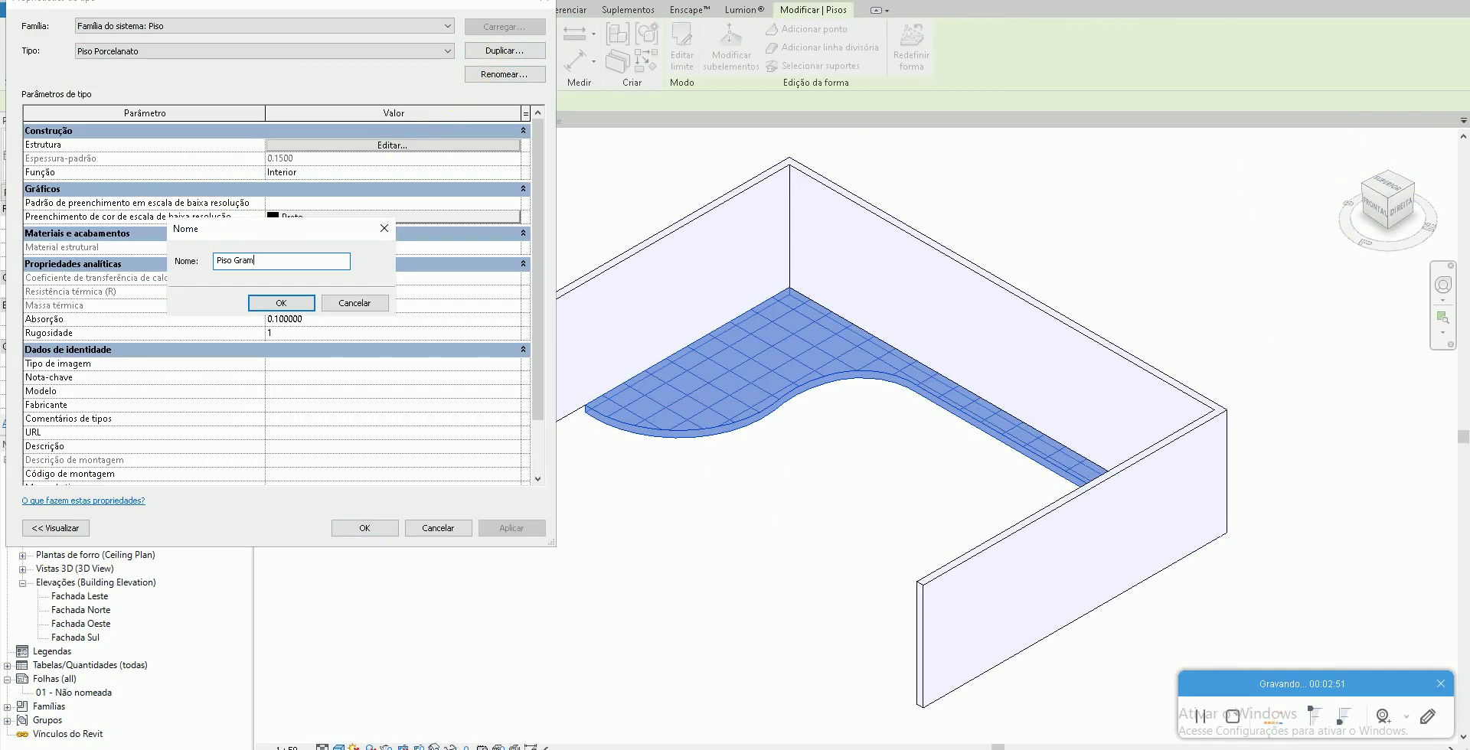
text(a)
key(Return)
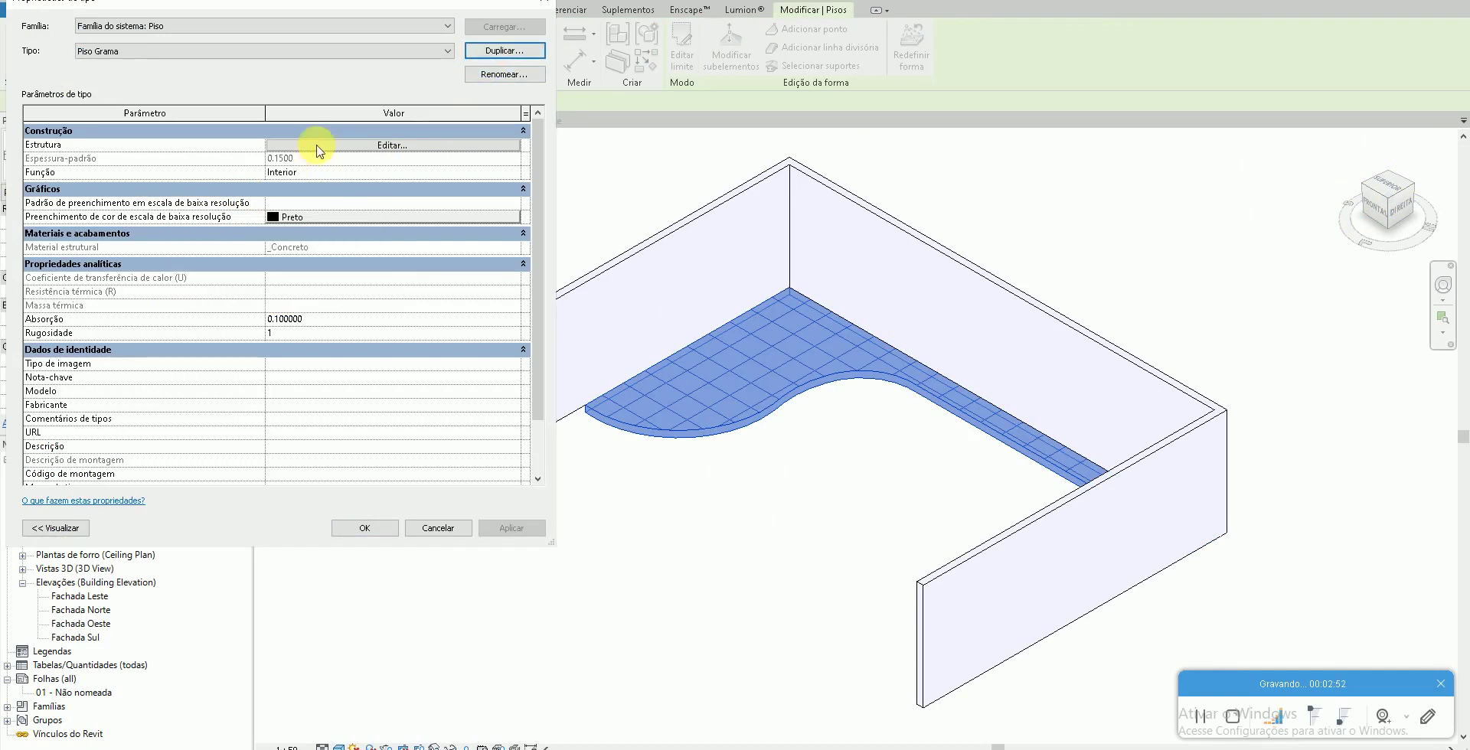
click(319, 145)
click(232, 145)
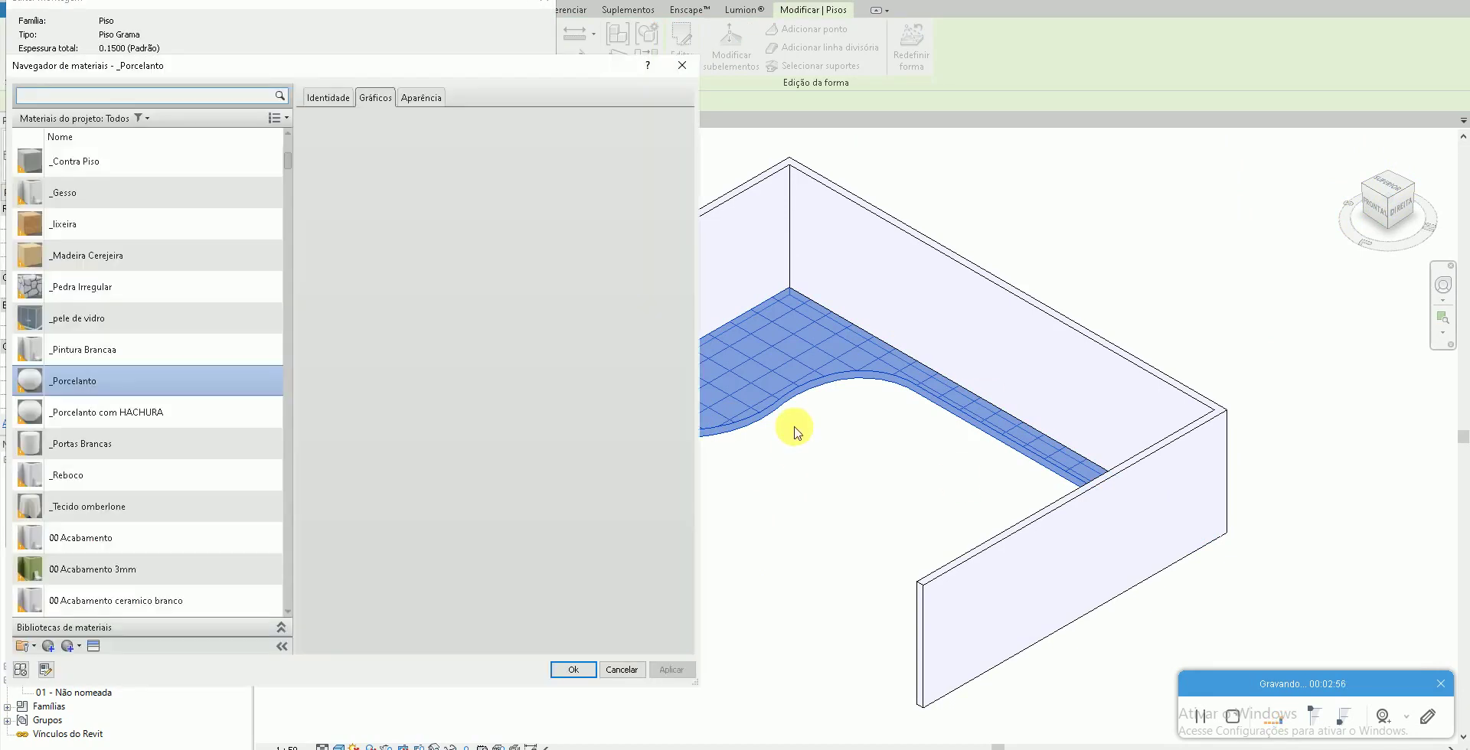
Search materials for 'gr' and select 00 Grama, using its render appearance
text(grama)
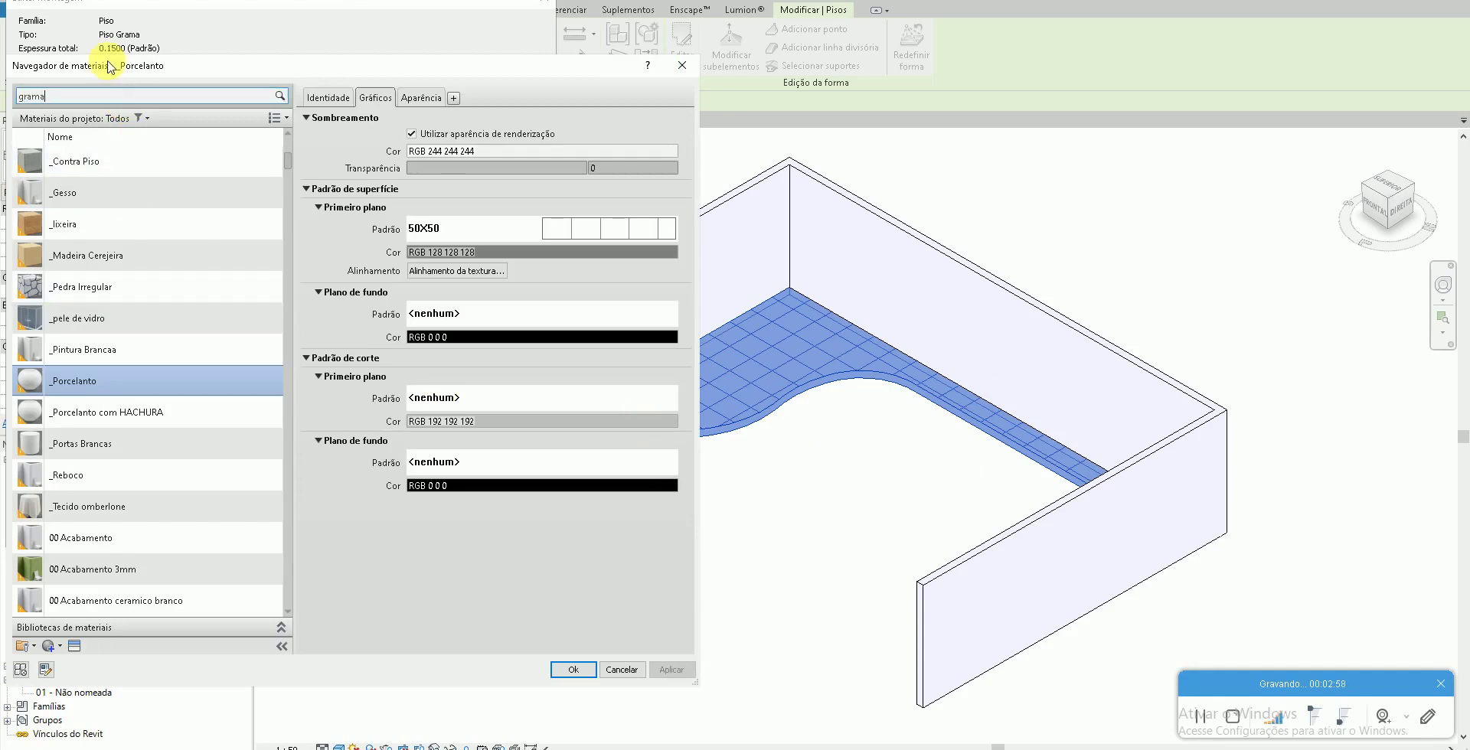
key(Return)
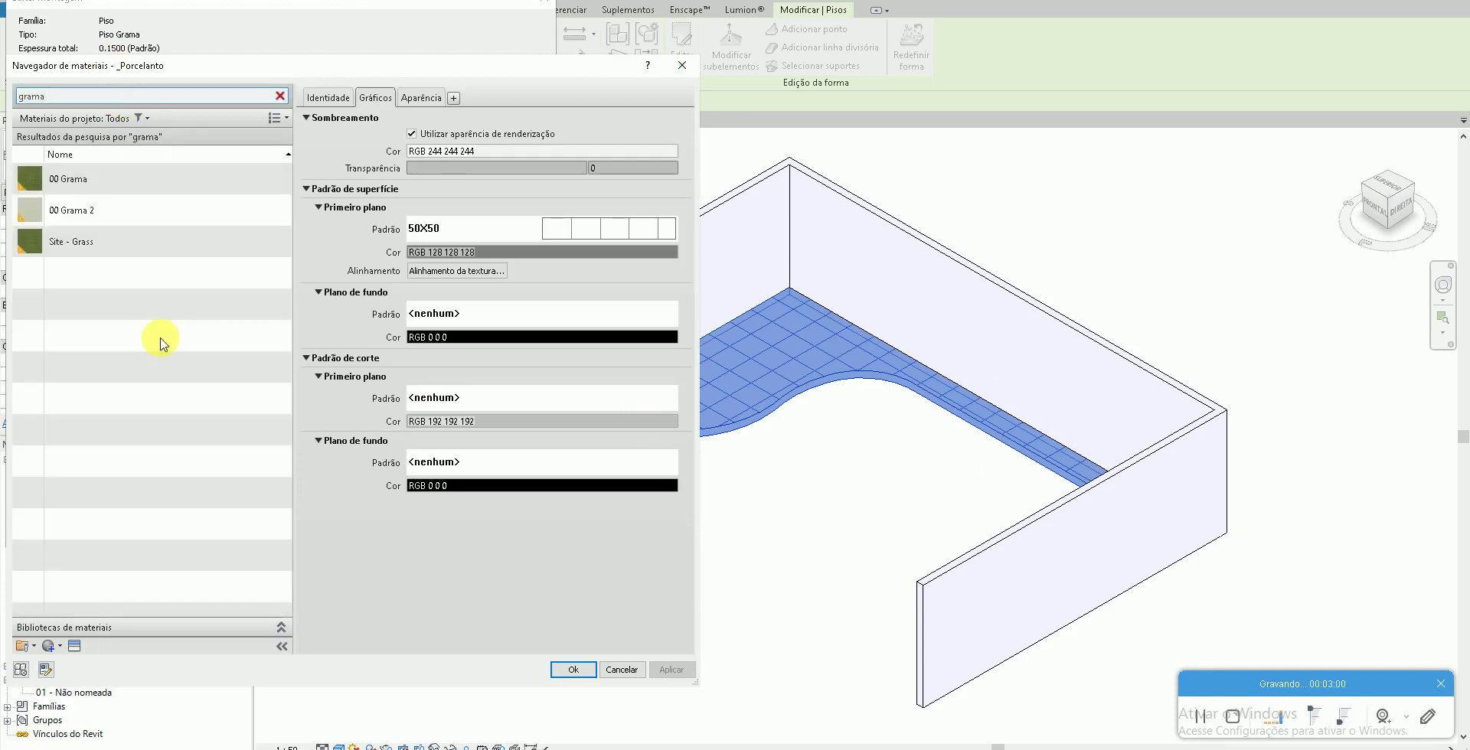
click(118, 188)
click(412, 135)
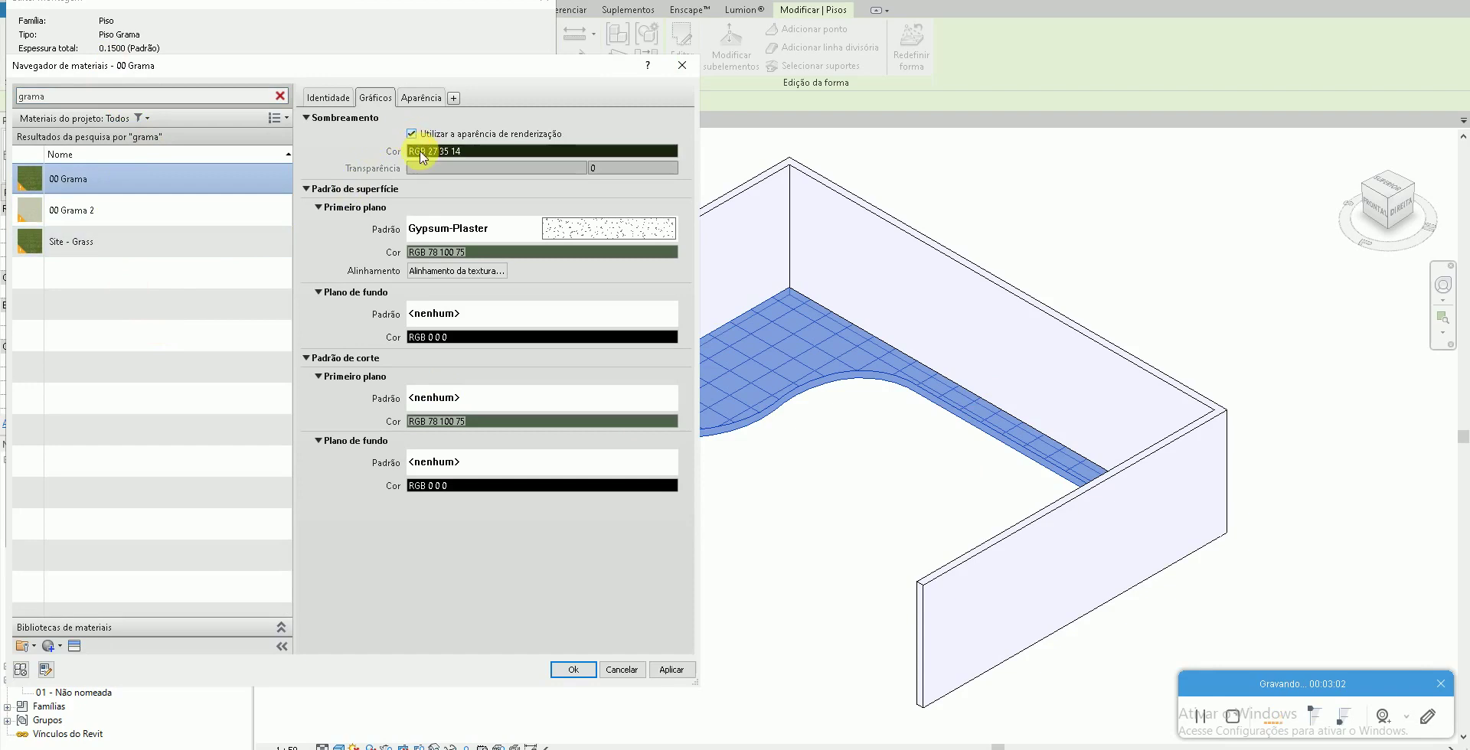
click(421, 100)
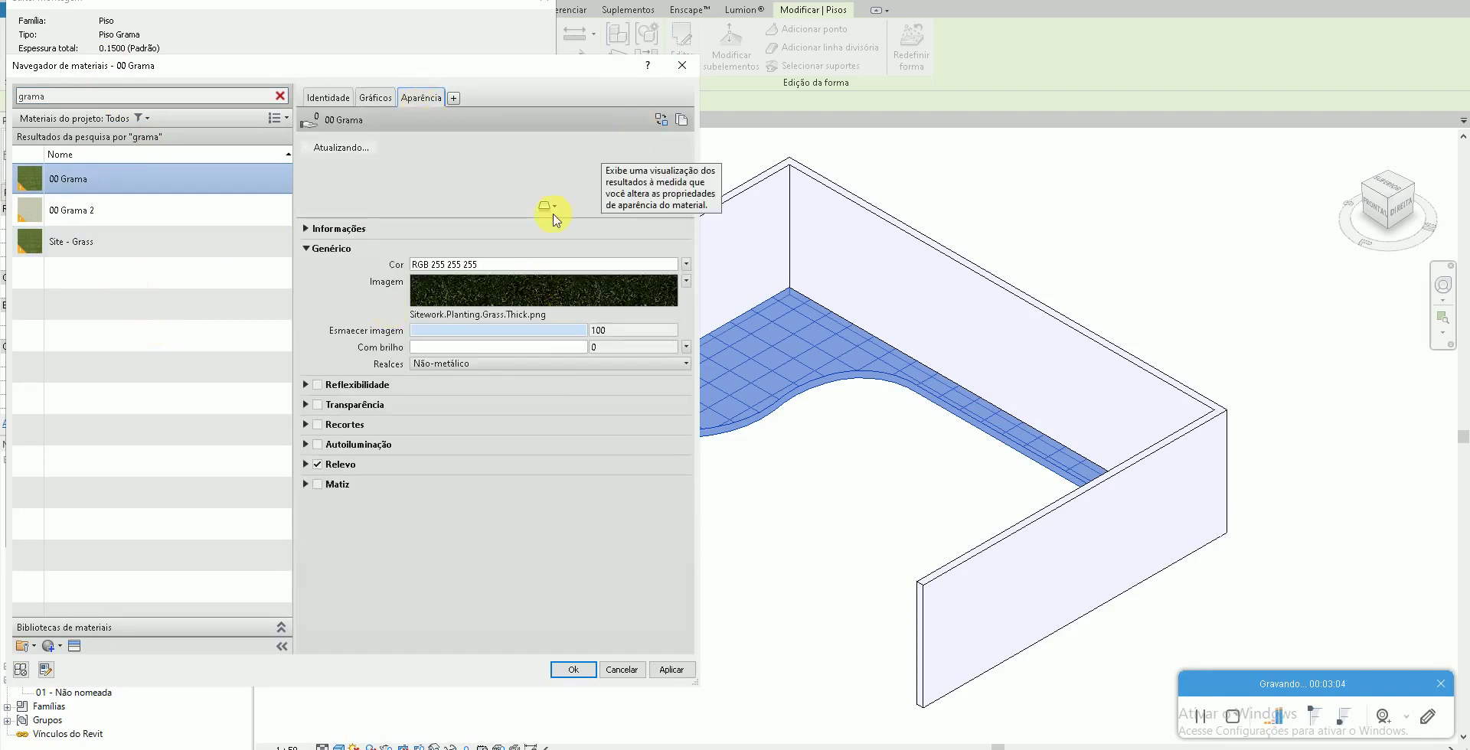
Apply the Grama – Alta qualidade appearance from the library and confirm both dialogs
click(662, 121)
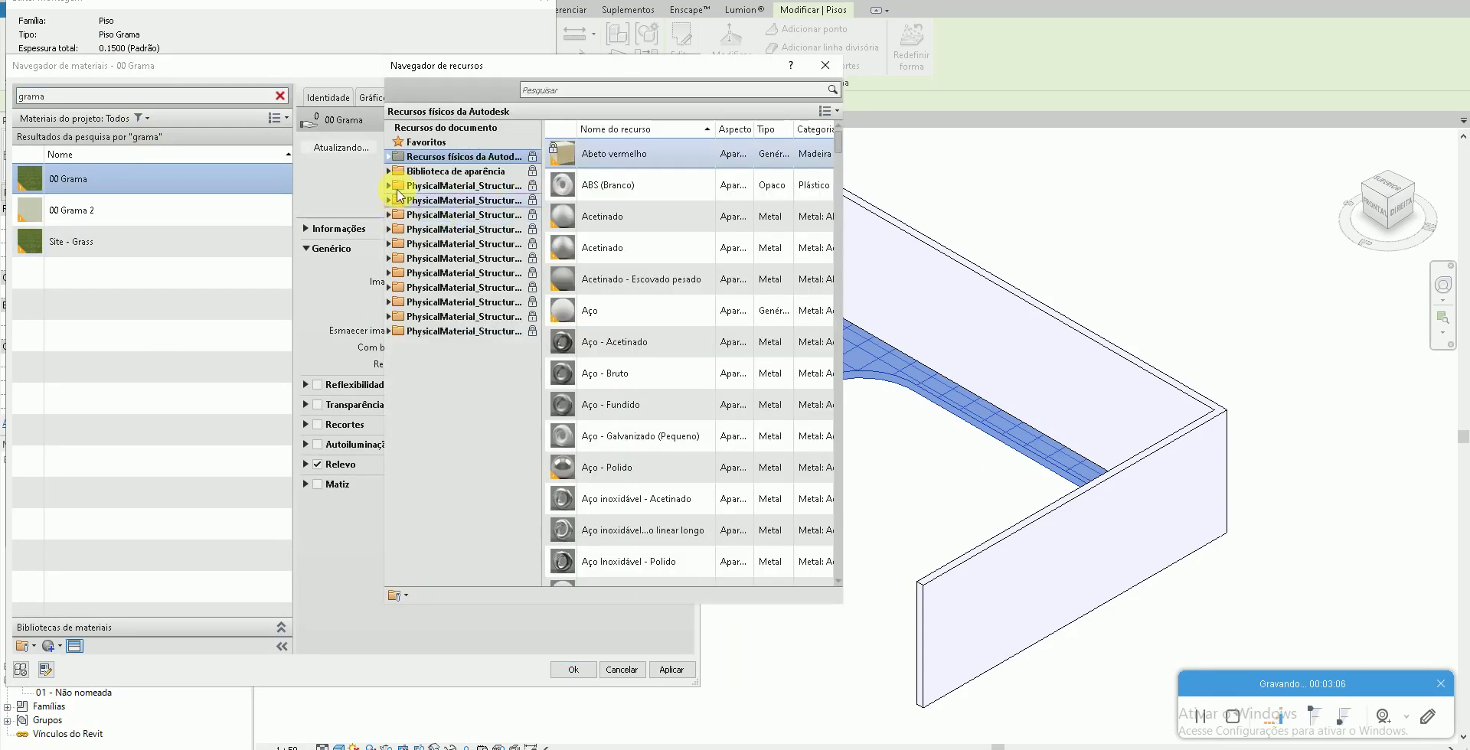
click(390, 171)
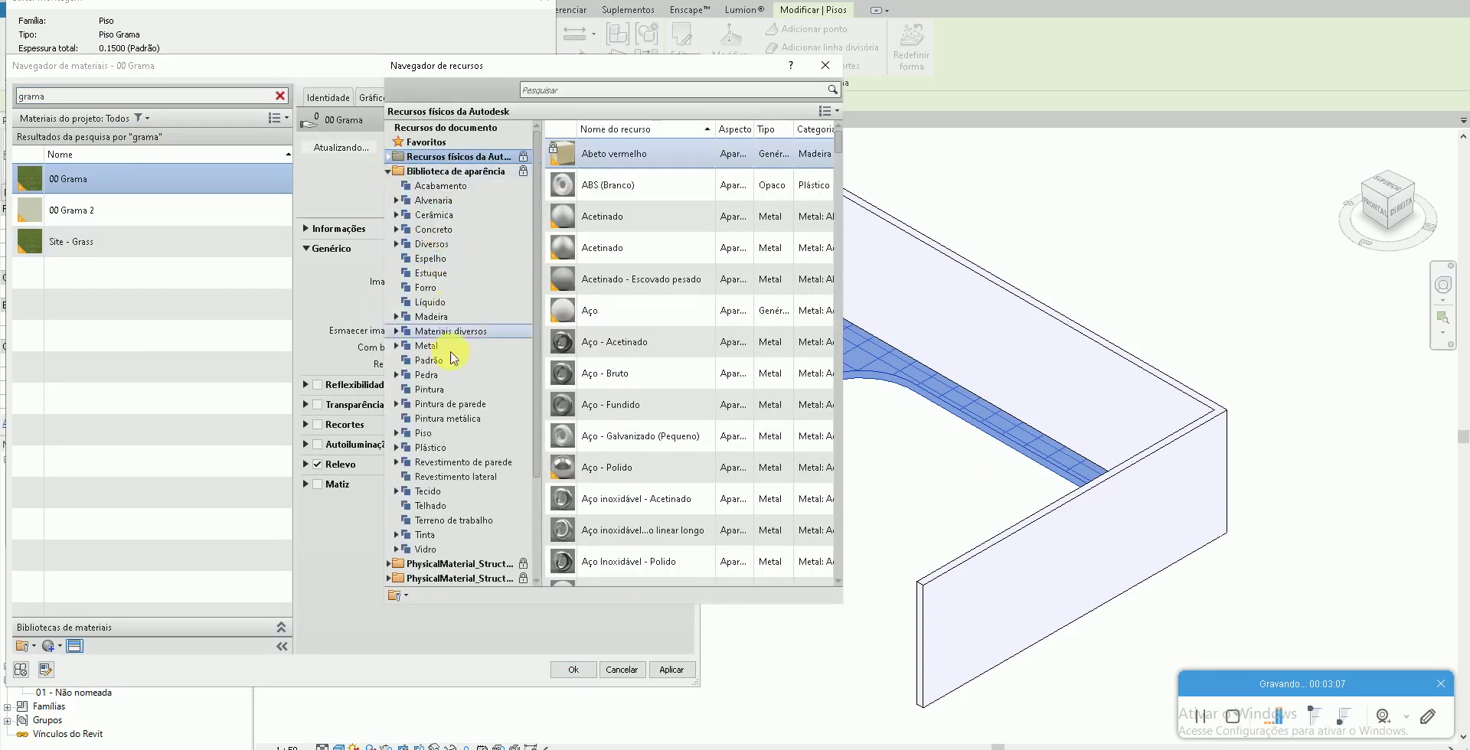
click(453, 520)
scroll(669, 422, down, 3)
scroll(669, 422, down, 3)
scroll(669, 422, down, 1)
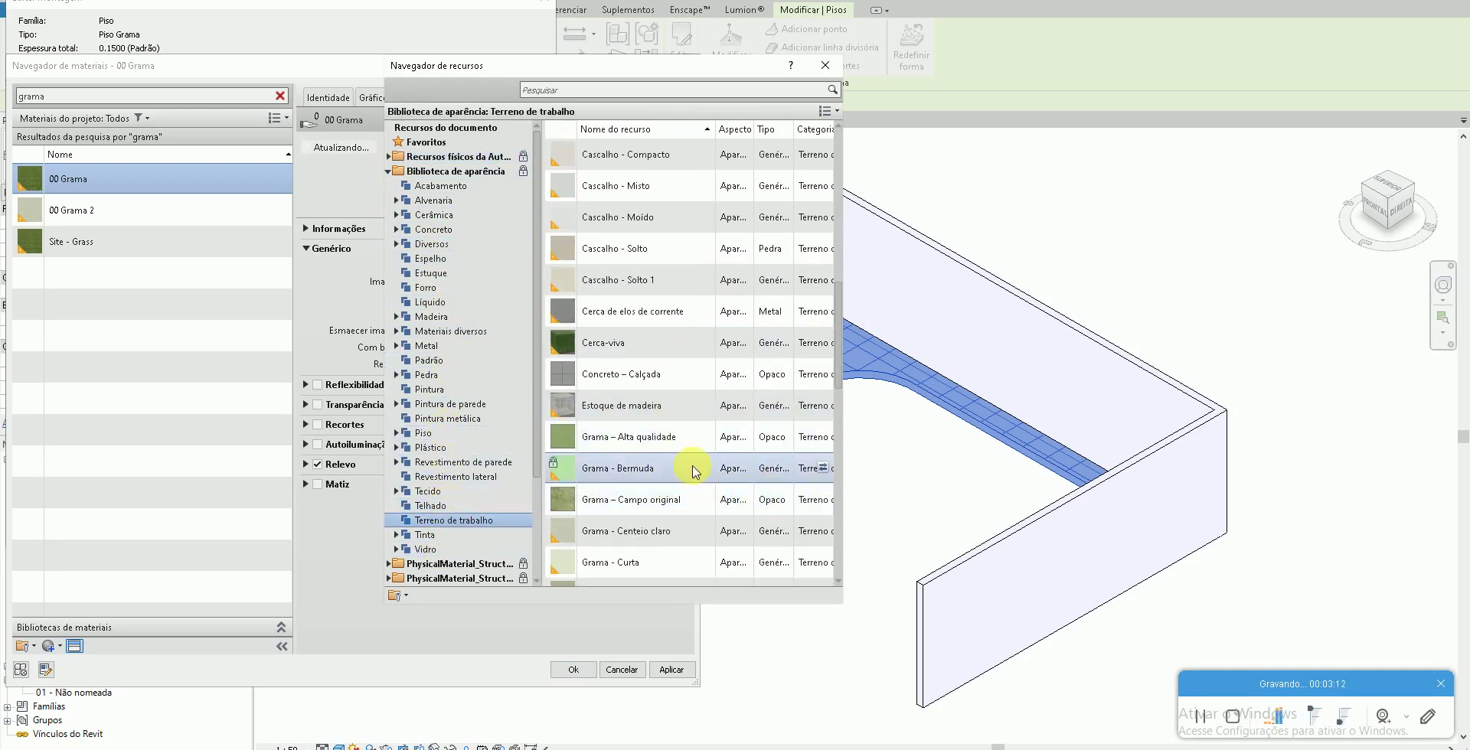
scroll(689, 458, down, 3)
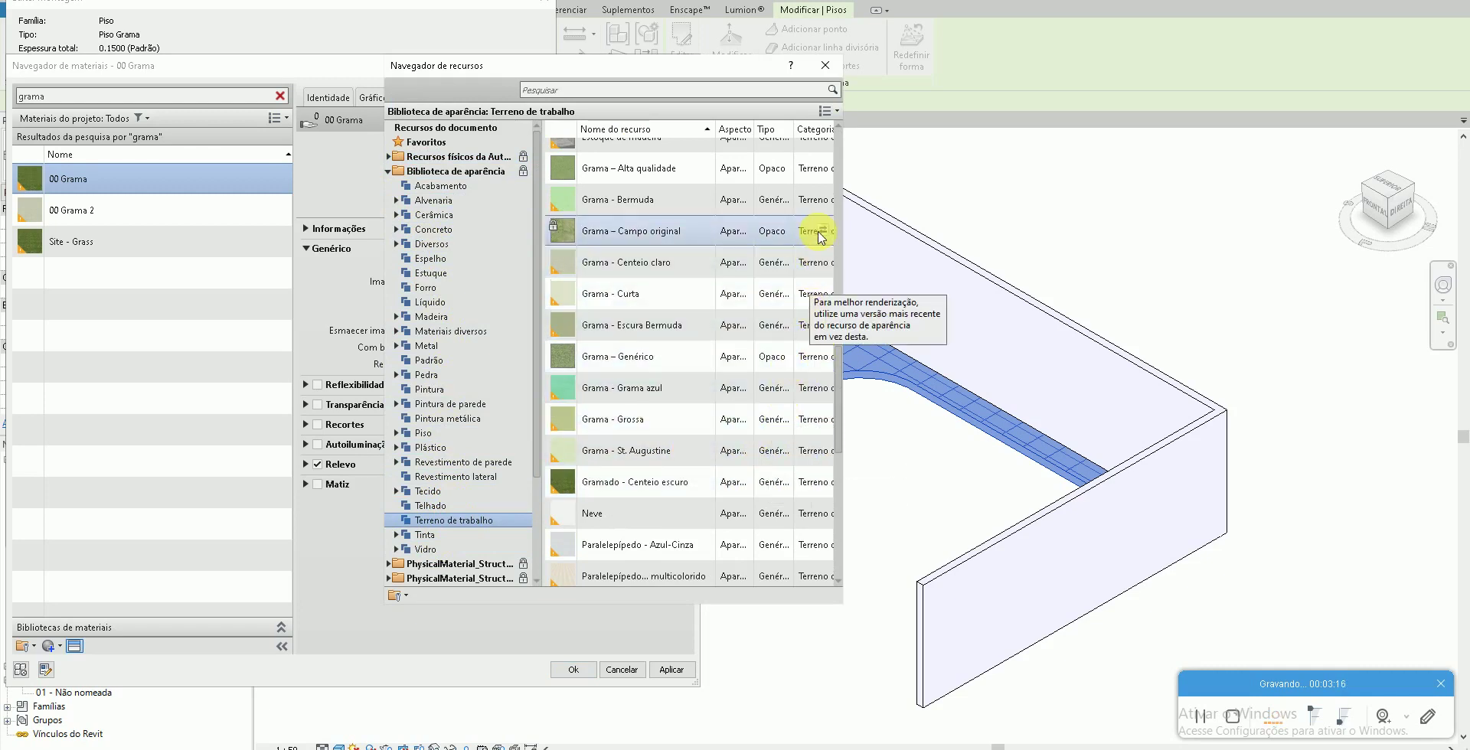
scroll(815, 253, up, 1)
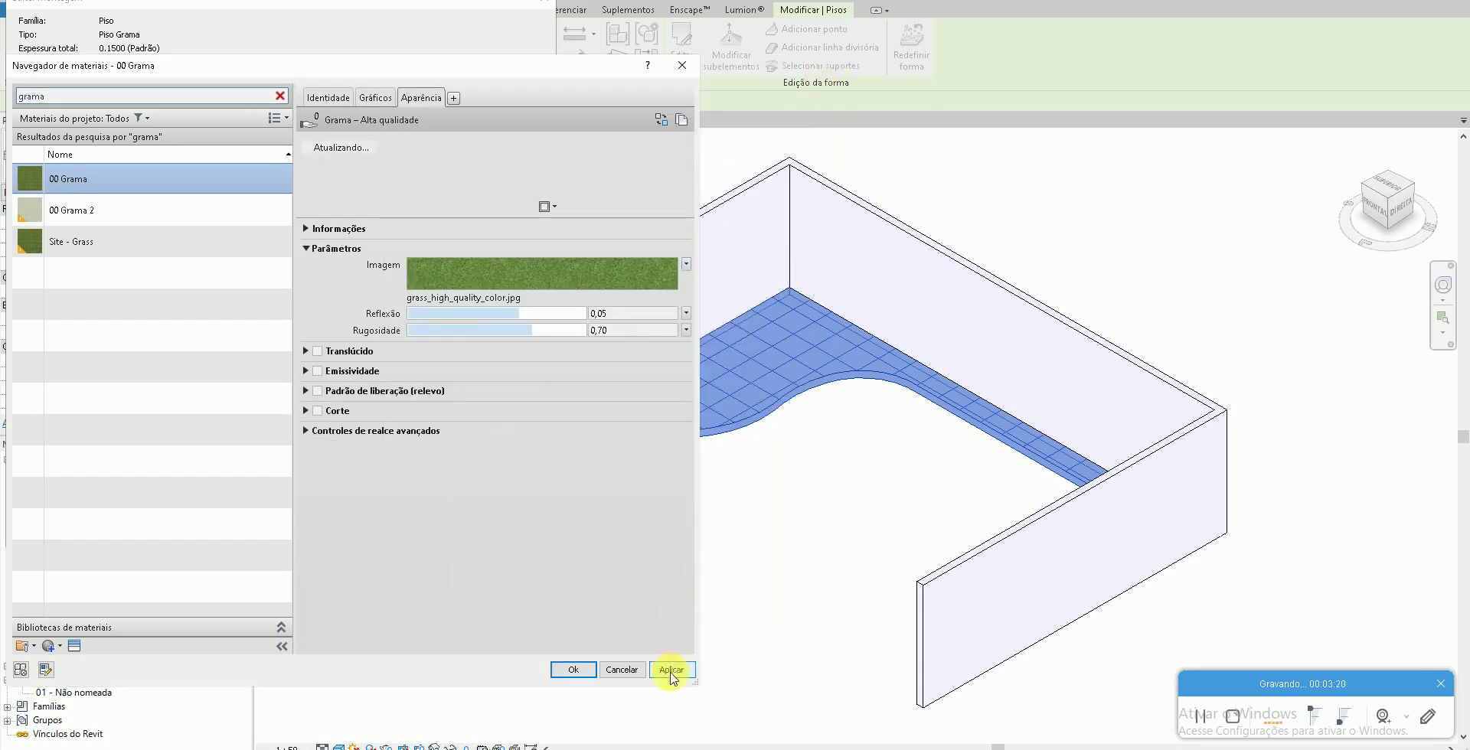
click(574, 670)
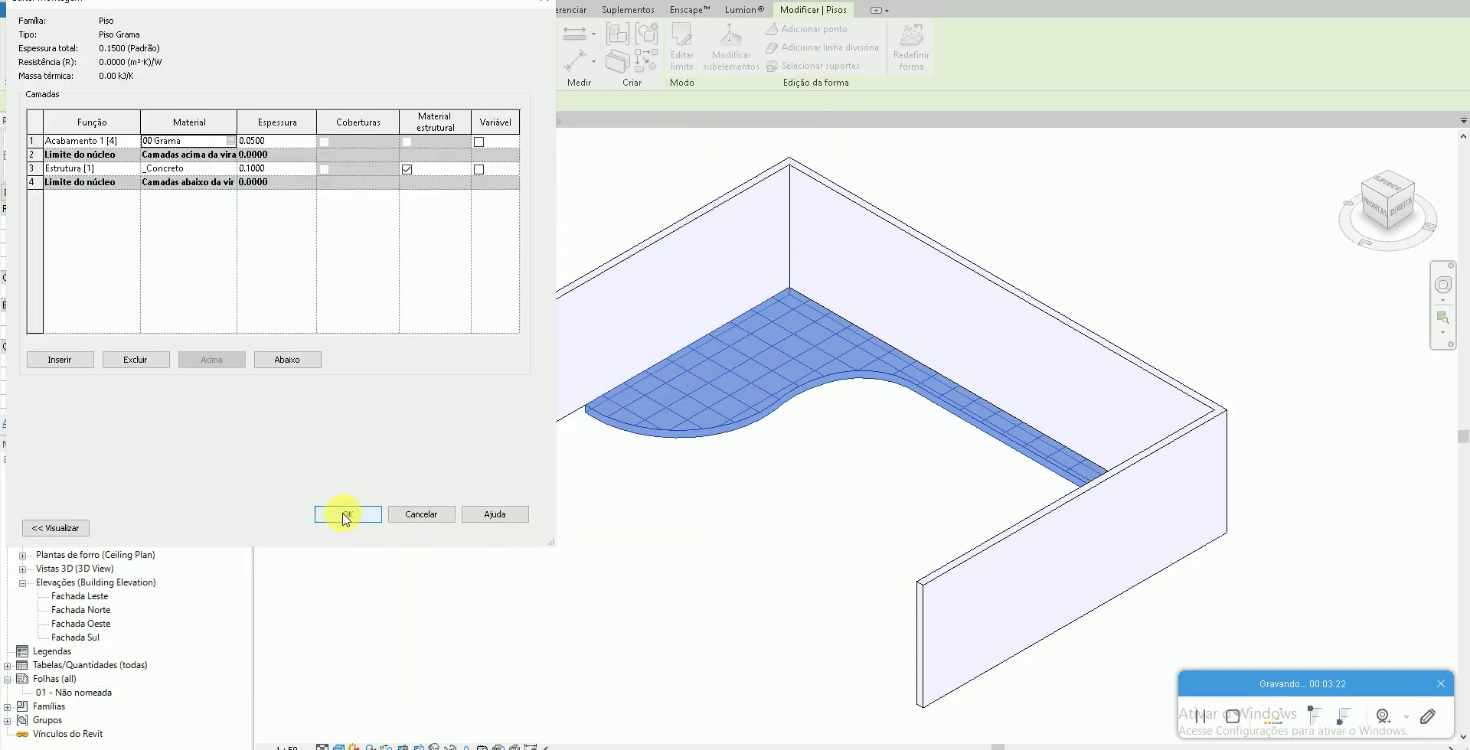
click(346, 519)
click(363, 528)
shift+middle_drag(597, 574, 516, 588)
Open the 01 - Pavimento Térreo floor plan and start a new floor sketch
double_click(130, 506)
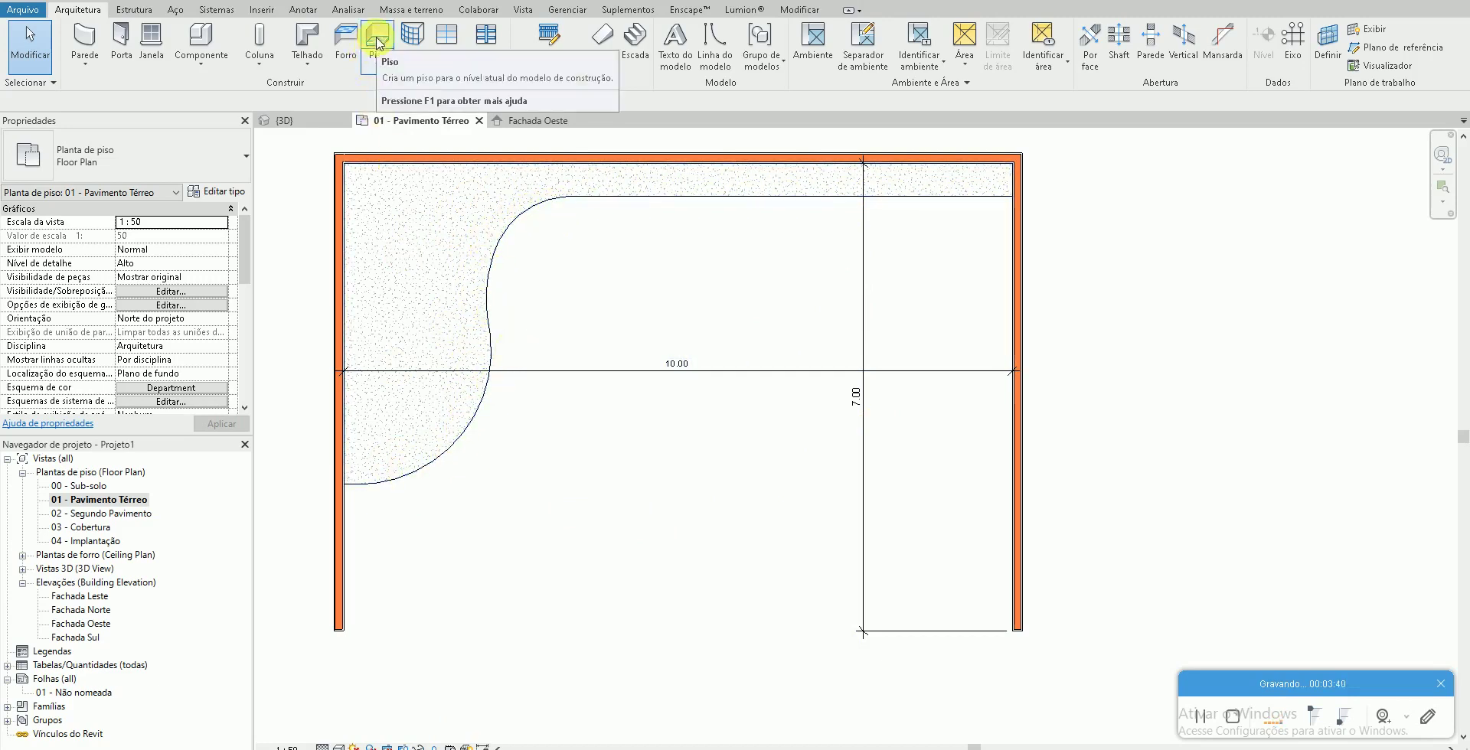
click(374, 52)
Sketch the Piso Porcelanato boundary from the top-right corner around the room to the grass curve
click(841, 65)
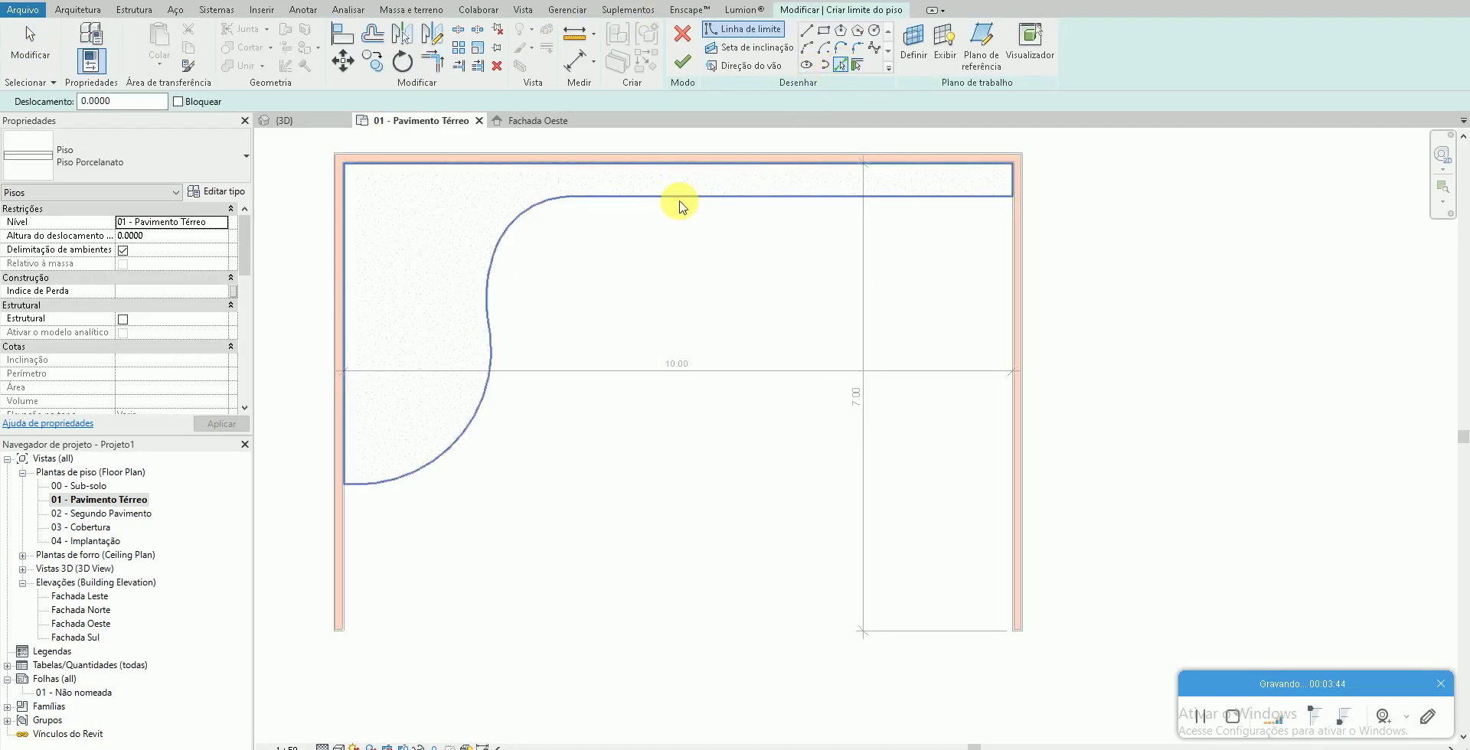
key(Escape)
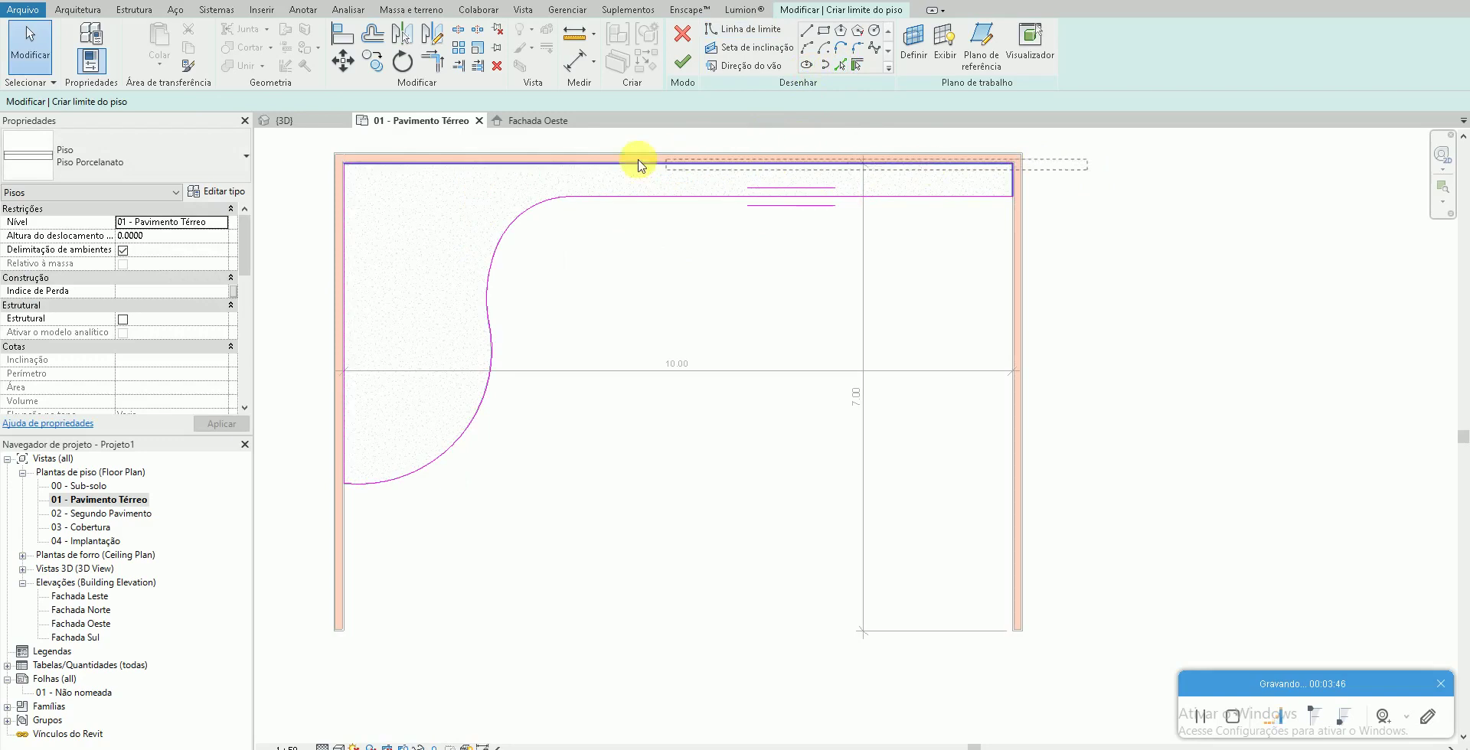
click(345, 170)
click(348, 266)
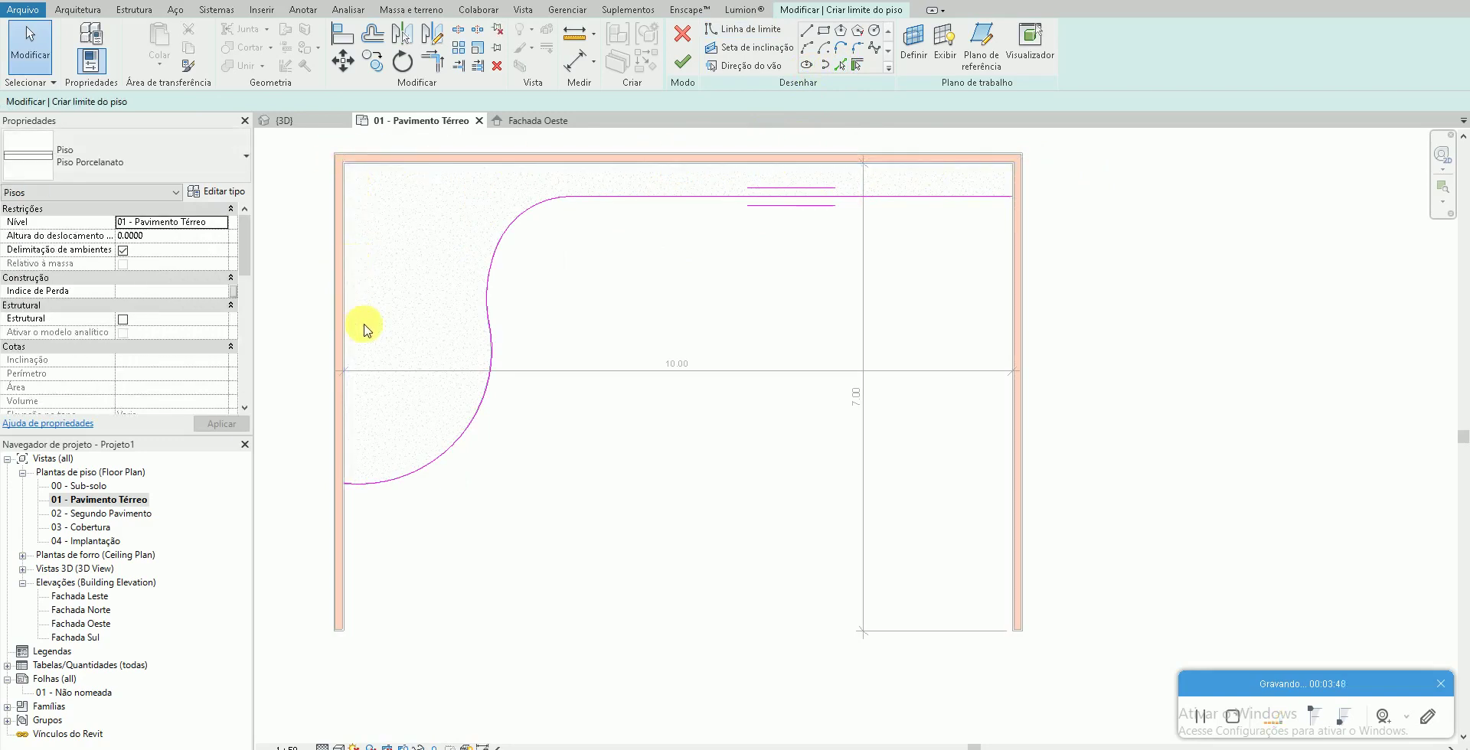
key(l)
key(i)
click(1013, 197)
click(625, 648)
click(344, 632)
click(344, 484)
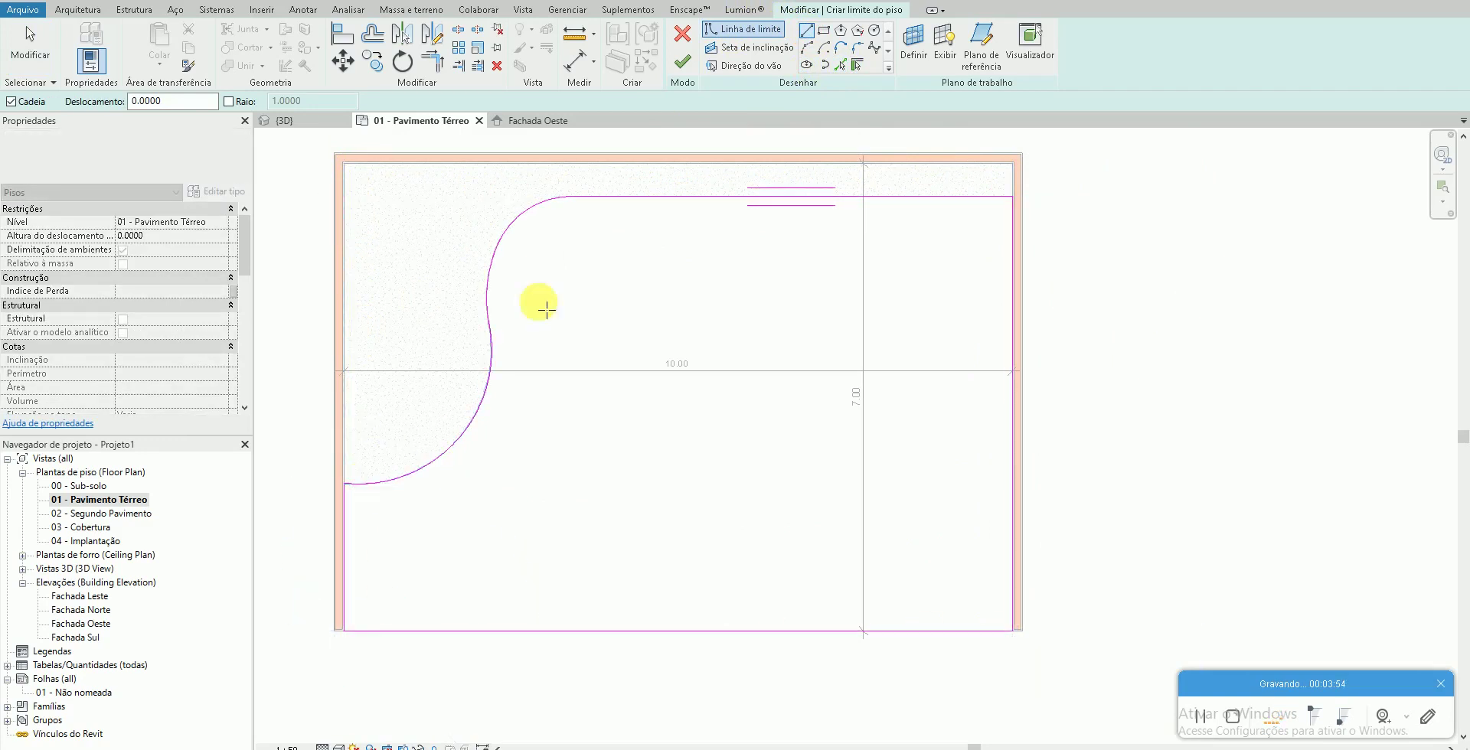
Finish the floor and inspect the new 56.127 m² tiled floor in 3D
click(683, 61)
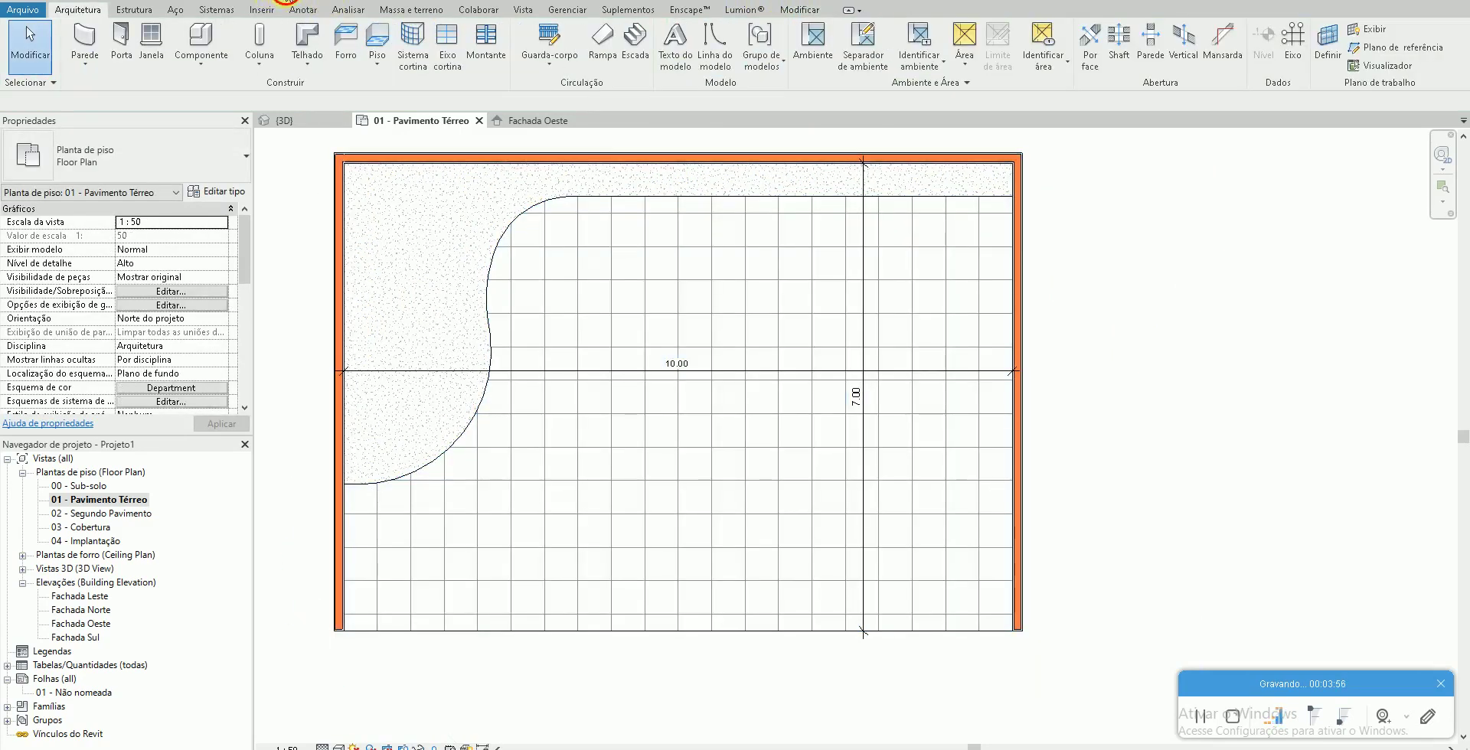
click(285, 2)
mouse_move(886, 453)
shift+middle_down()
mouse_move(752, 617)
mouse_move(807, 380)
mouse_move(1049, 595)
mouse_move(1089, 402)
shift+middle_up()
click(1005, 597)
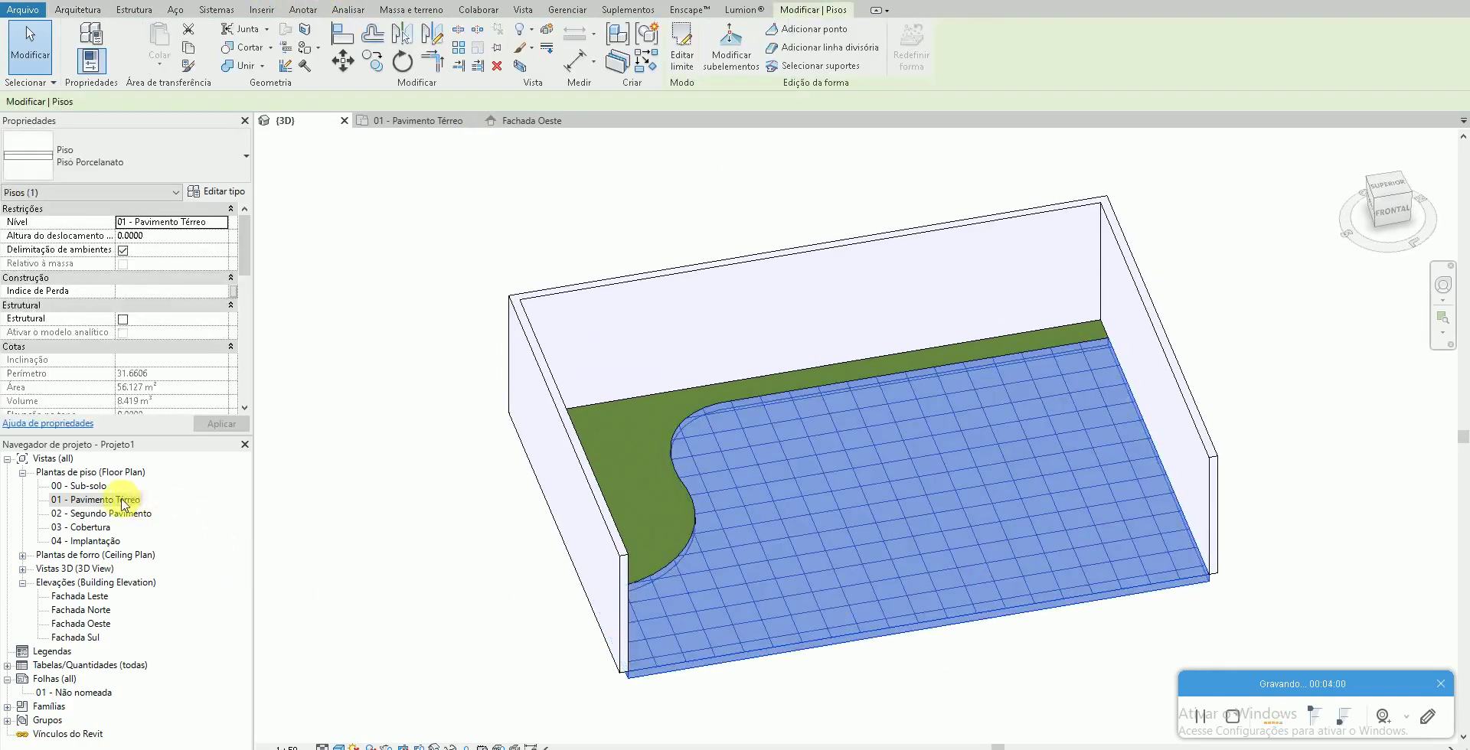
In the 01 - Pavimento Térreo plan, move the tiled floor's right boundary line 0.5 inward
double_click(98, 499)
click(691, 71)
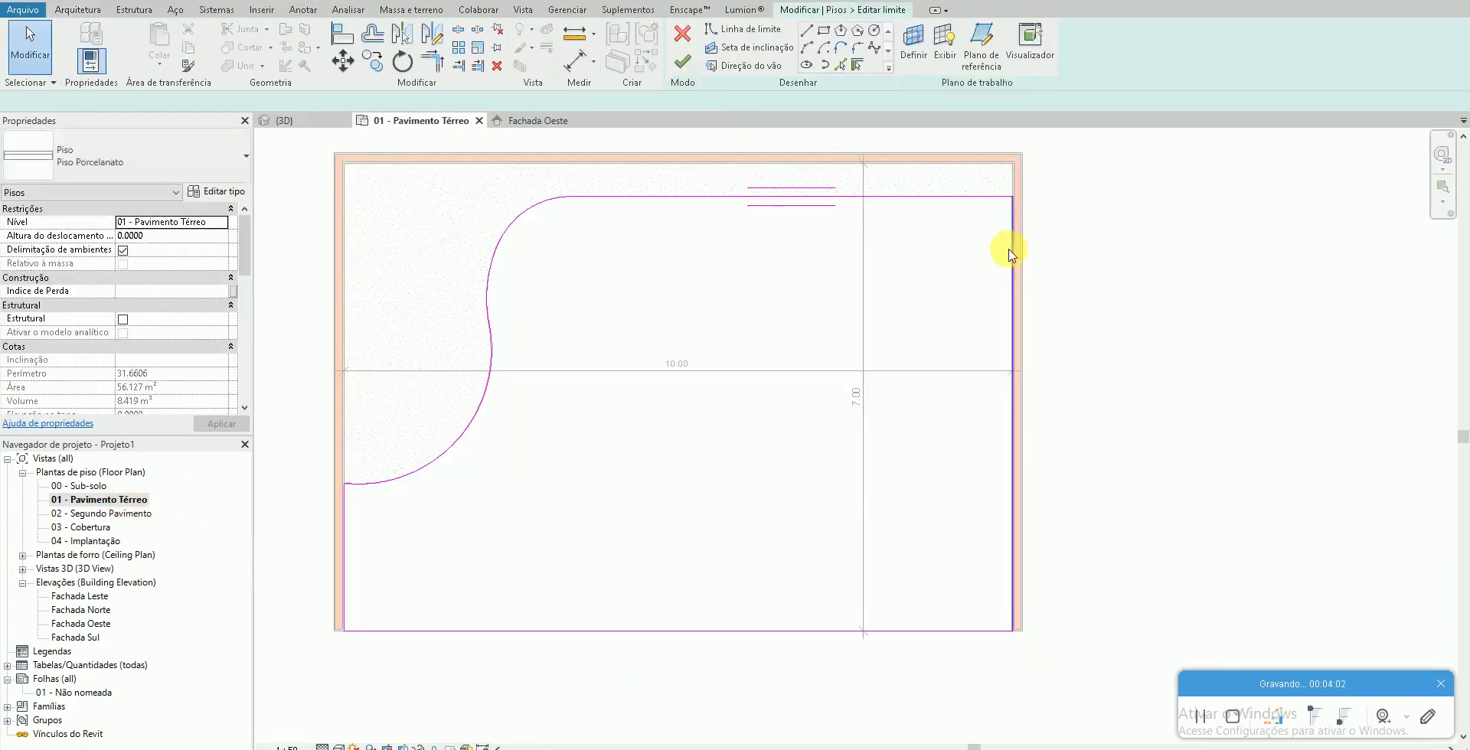
click(1017, 321)
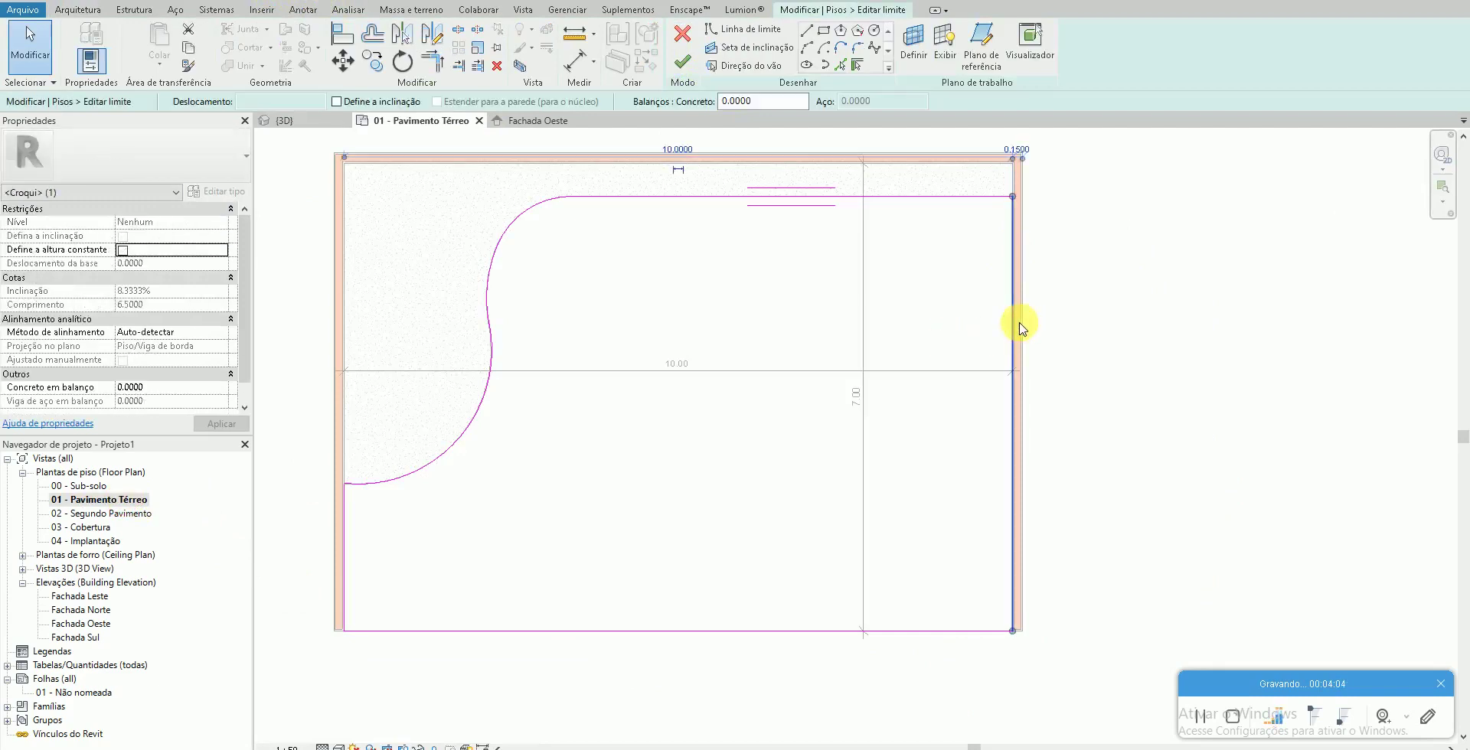
key(m)
key(v)
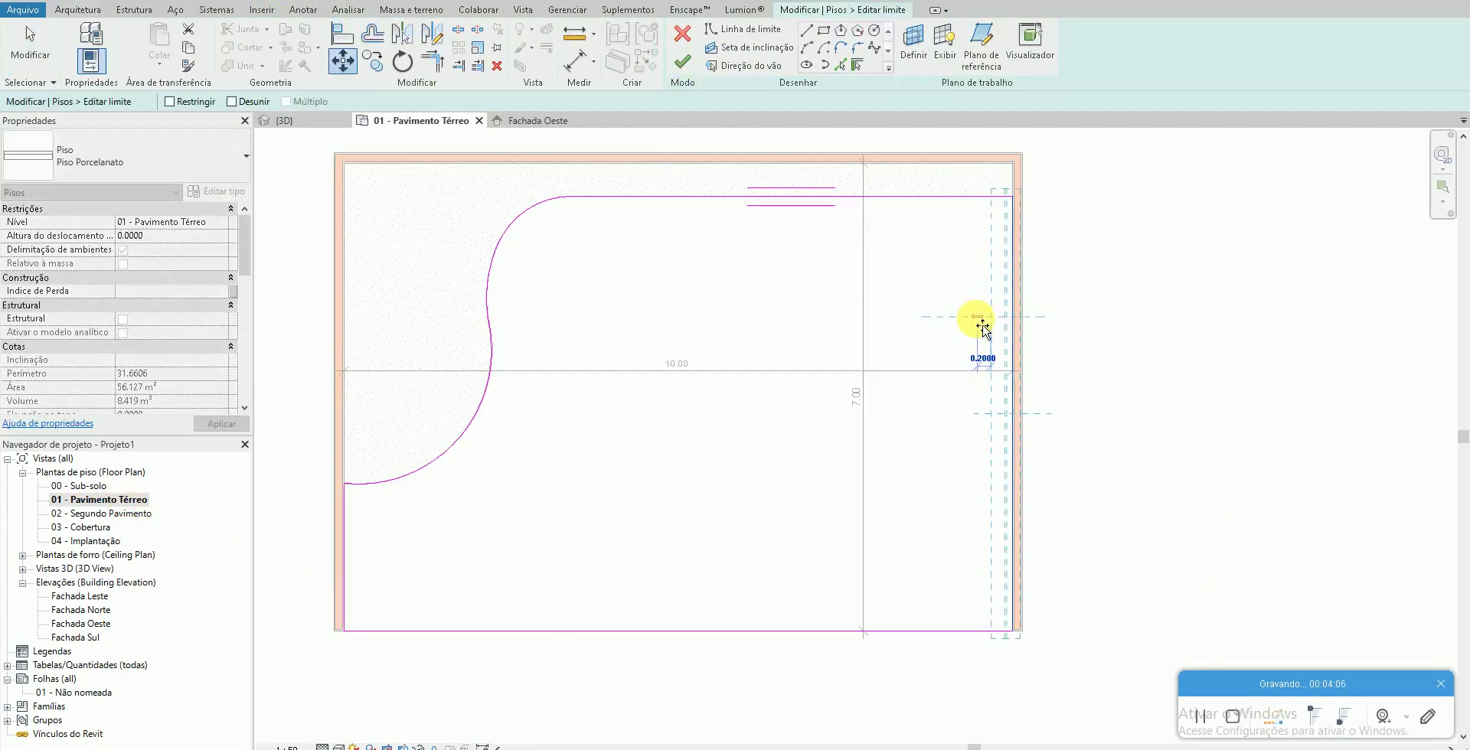
text(.5)
key(Return)
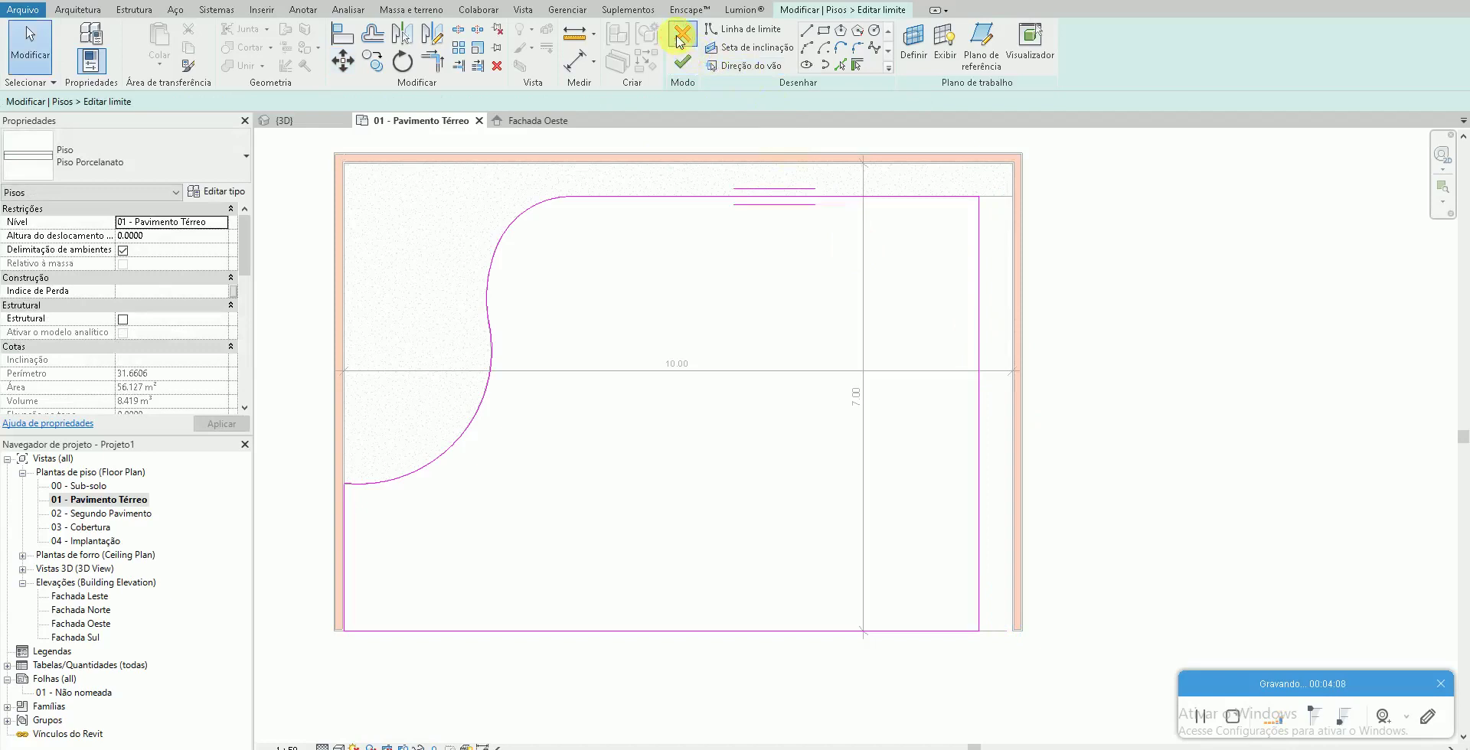
Cancel the boundary edit, discarding the sketch changes, and reselect the tiled floor
click(680, 42)
click(769, 394)
key(Escape)
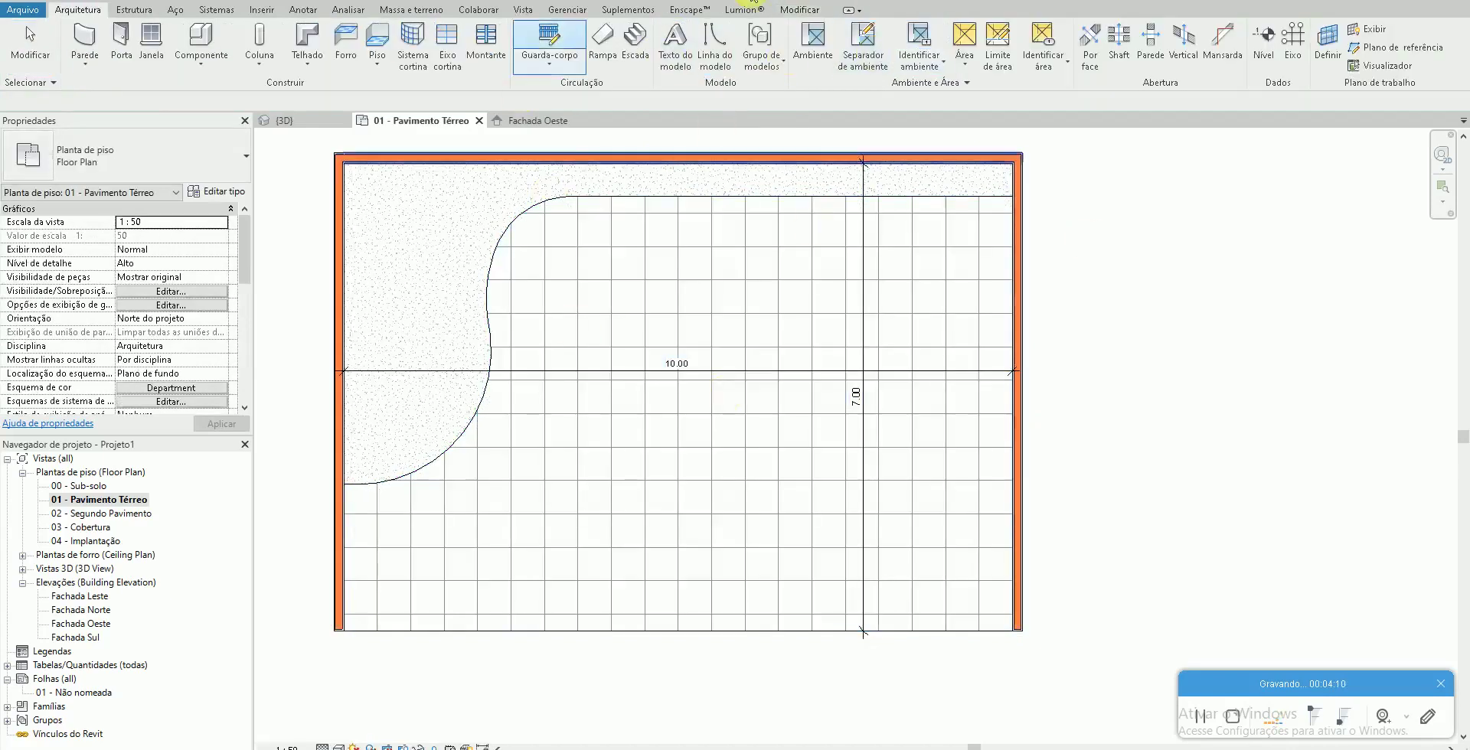
click(656, 626)
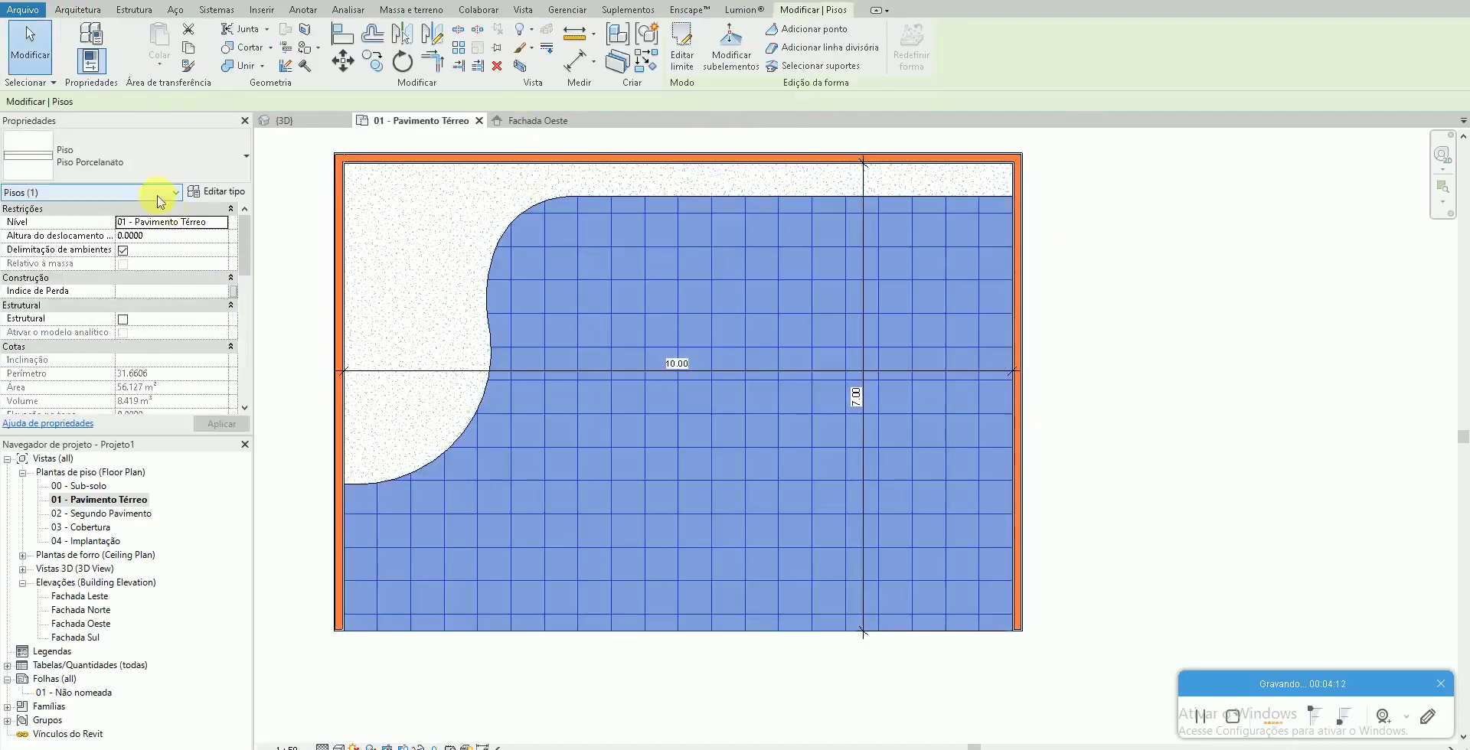
Change the selected floor's type to Piso Basalto
click(157, 173)
click(129, 242)
key(Escape)
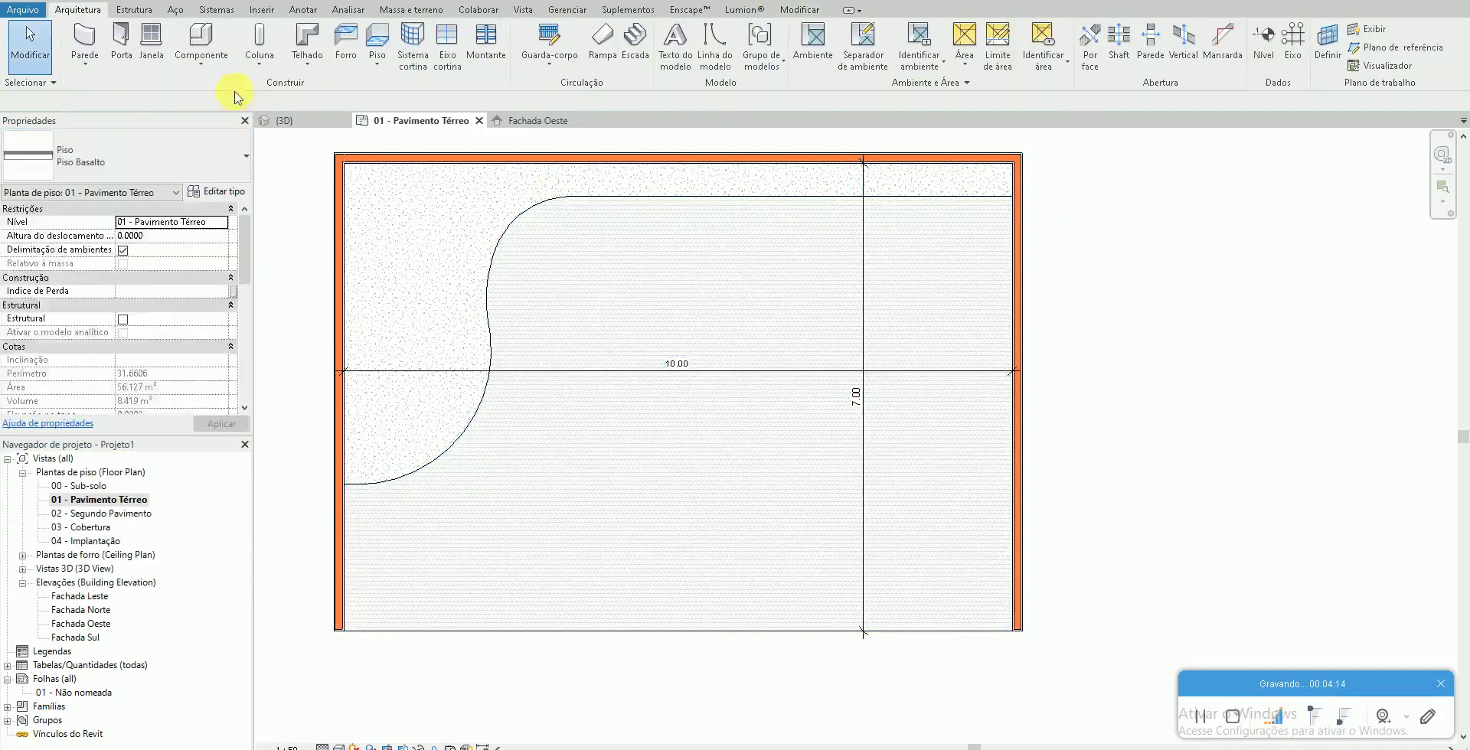
Show the 3D view in the Realistic visual style with textured grass and stone
click(284, 121)
shift+middle_drag(705, 406, 655, 568)
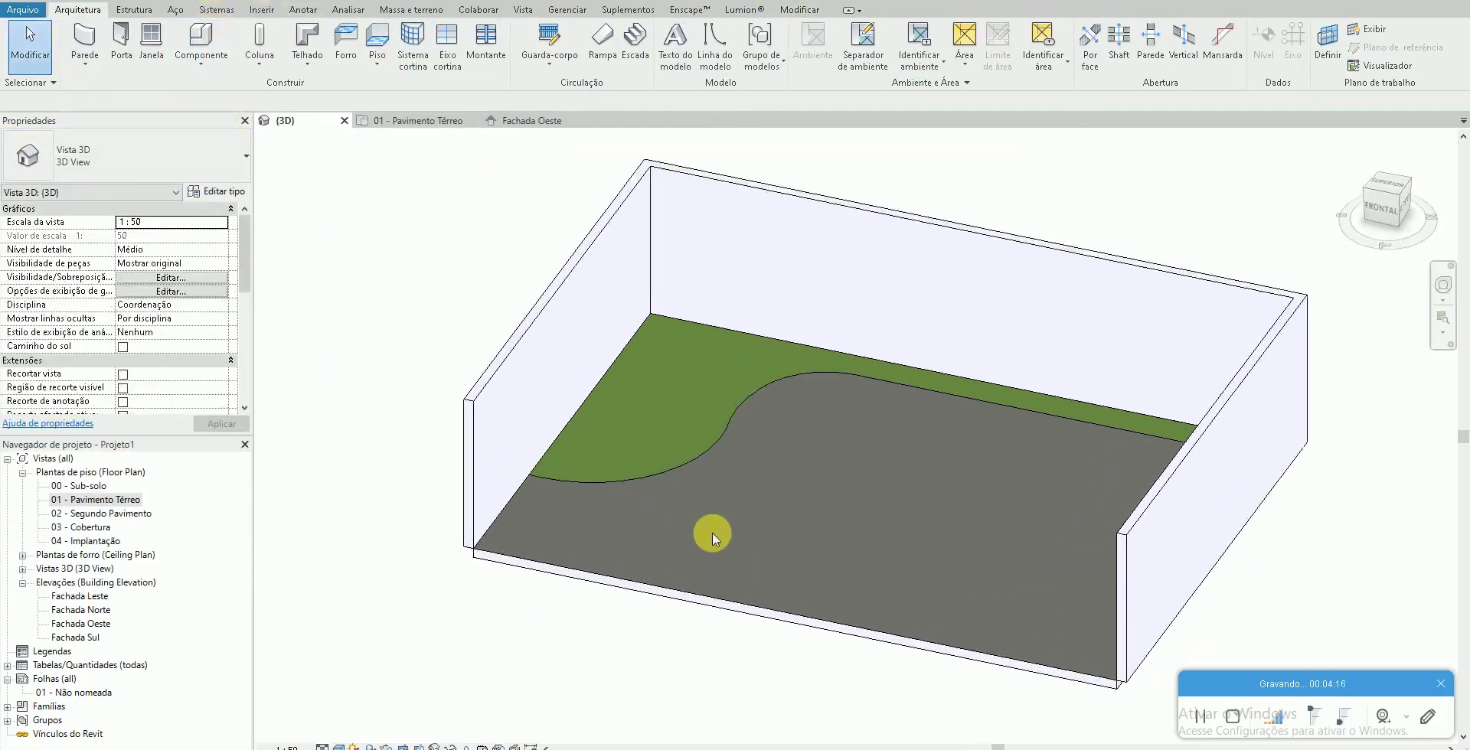
scroll(712, 532, up, 2)
click(338, 744)
click(337, 719)
mouse_move(584, 634)
shift+middle_down()
mouse_move(561, 677)
mouse_move(552, 657)
shift+middle_up()
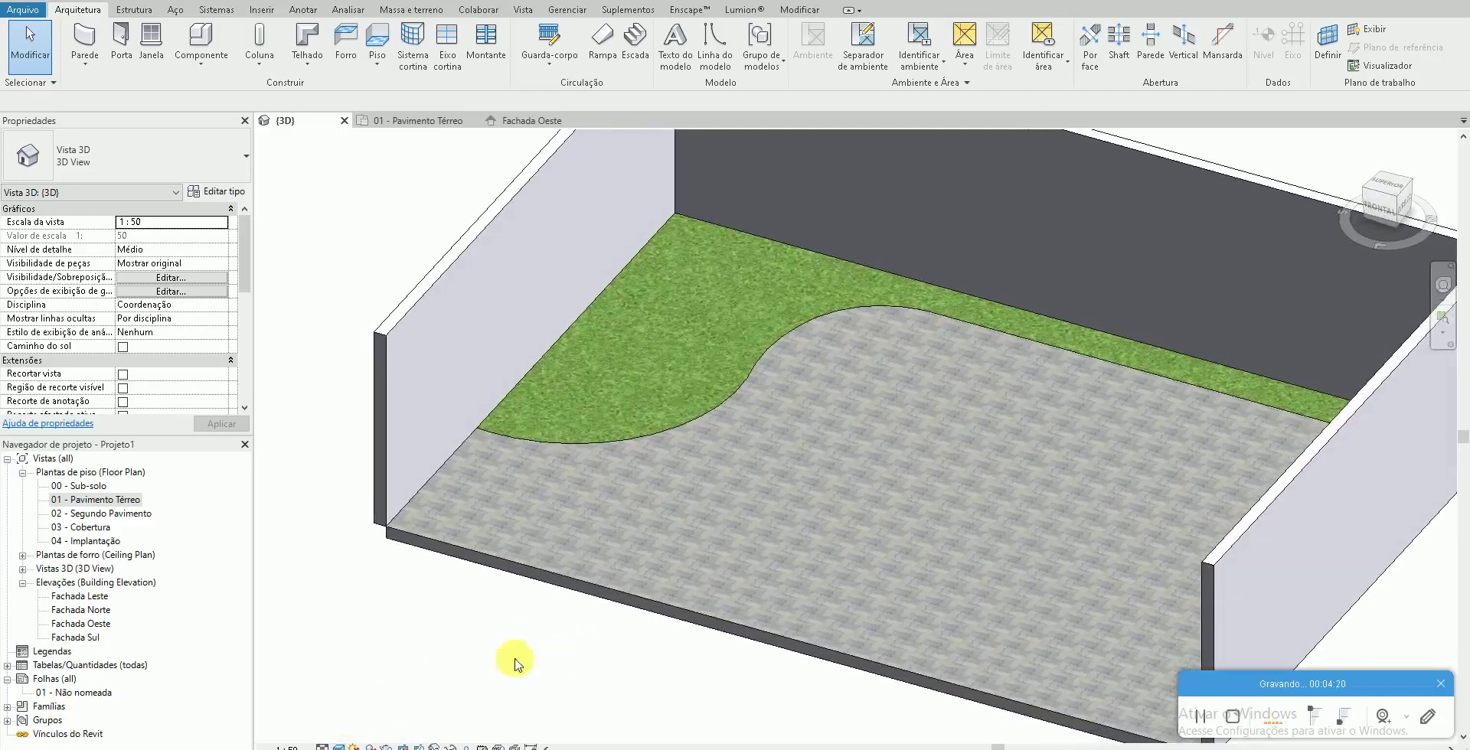
click(530, 389)
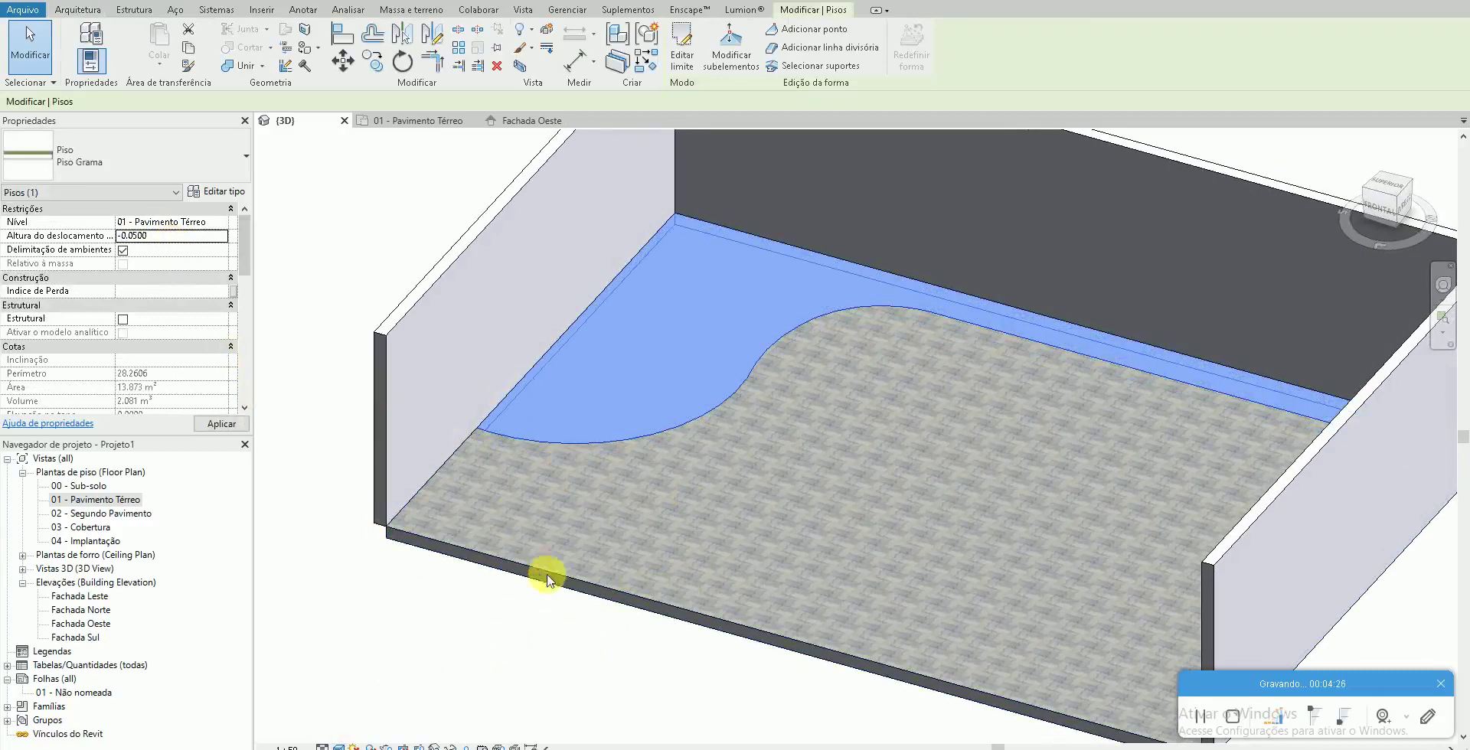
Lower the grass floor to a -0.05 offset and give the three surrounding walls a -0.2 base offset
click(547, 597)
mouse_move(557, 669)
shift+middle_down()
mouse_move(463, 733)
mouse_move(775, 673)
mouse_move(601, 600)
shift+middle_up()
key(Tab)
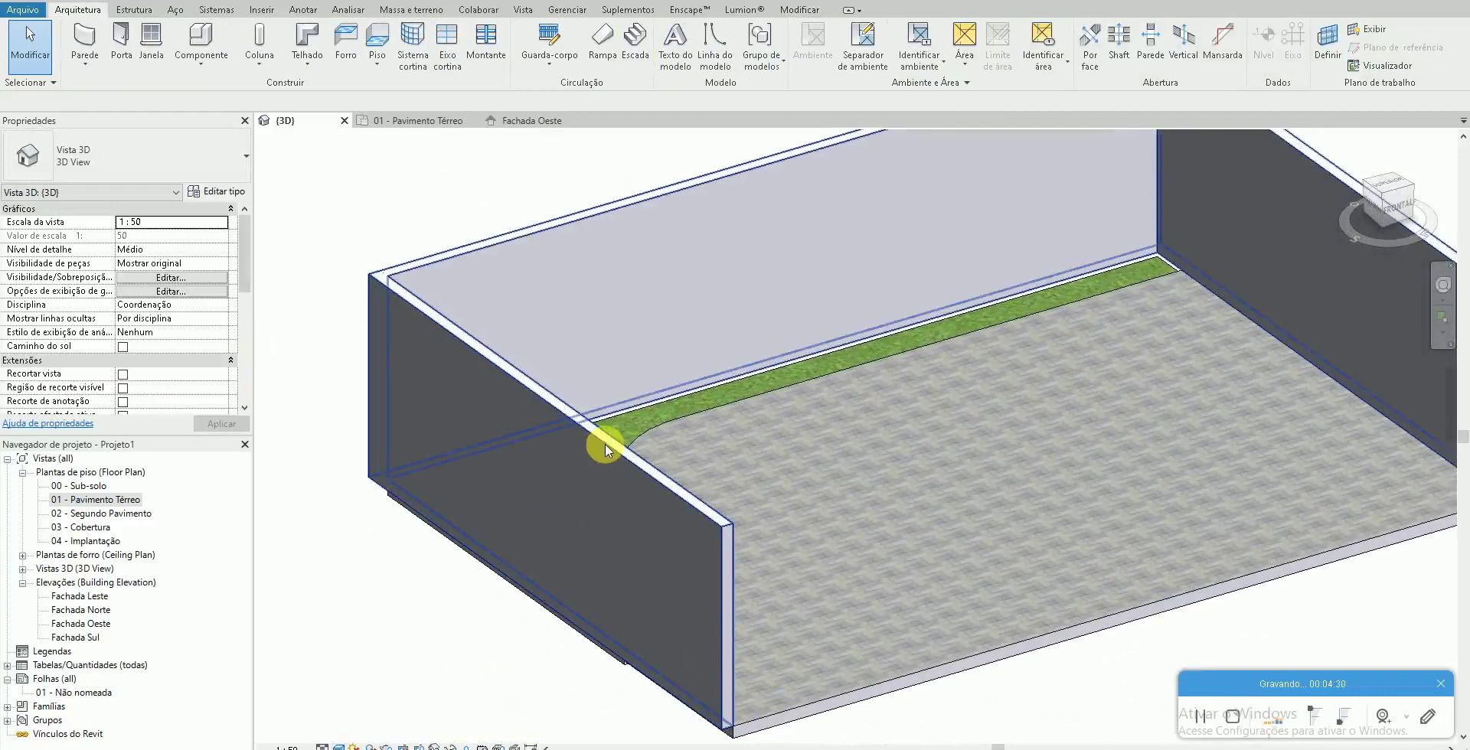
click(600, 442)
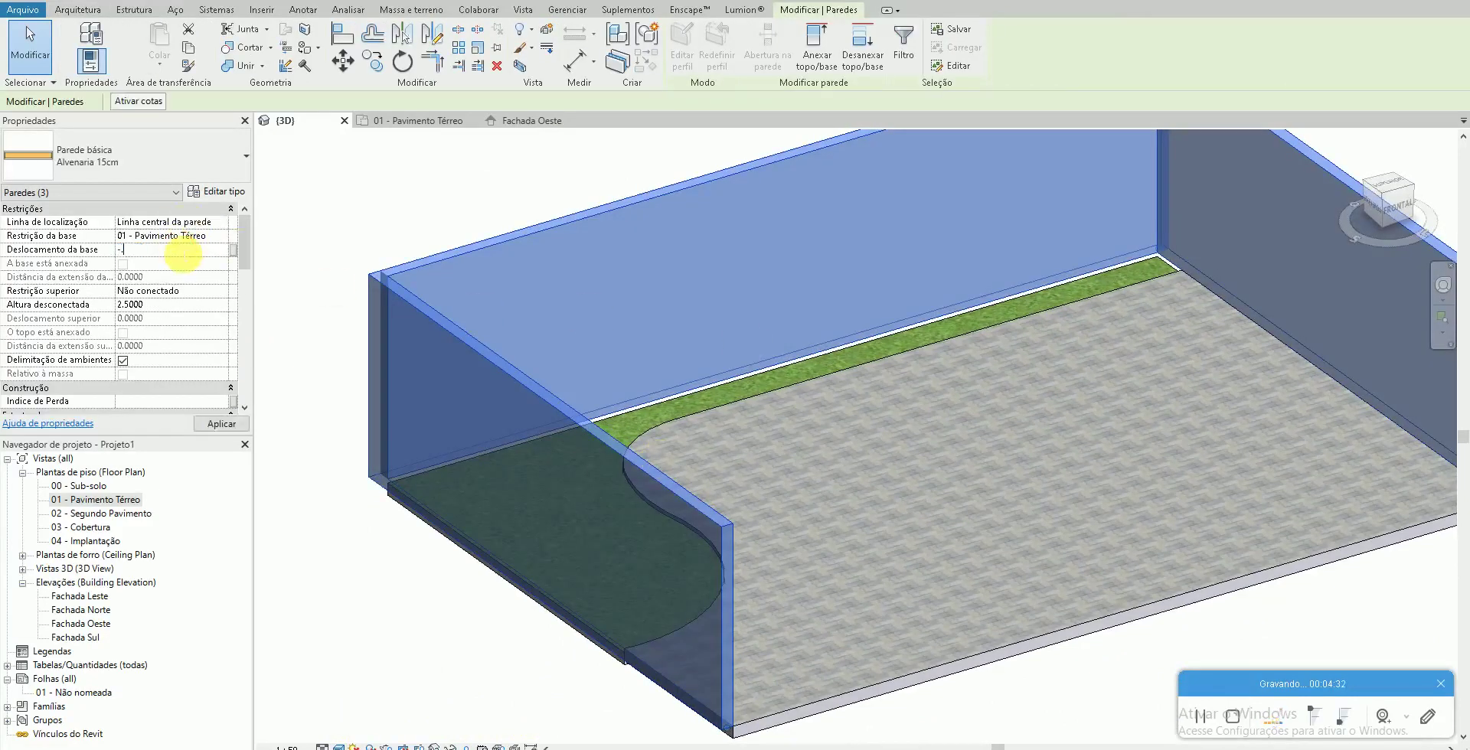
shift+middle_drag(473, 662, 476, 583)
click(774, 693)
mouse_move(774, 693)
shift+middle_down()
mouse_move(851, 653)
mouse_move(643, 683)
mouse_move(843, 672)
shift+middle_up()
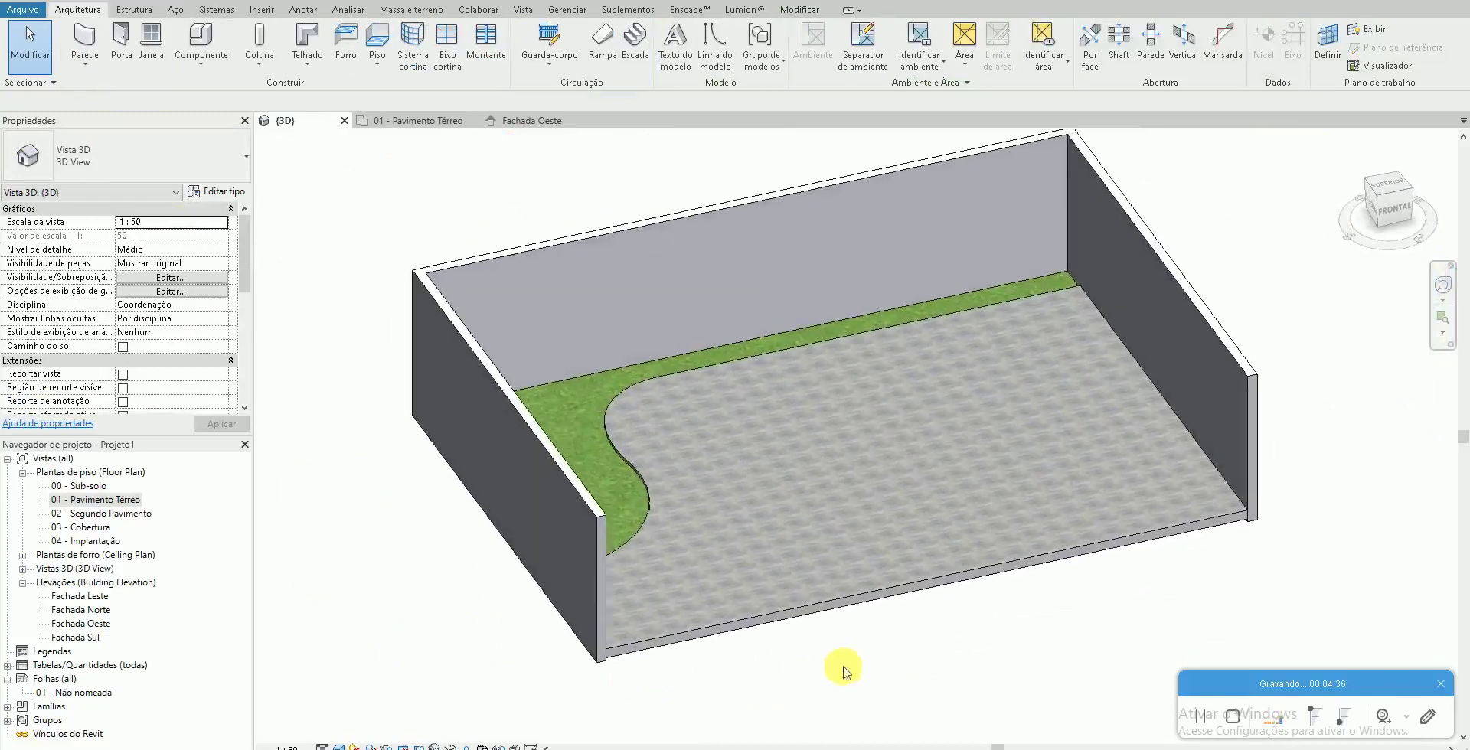
Orbit around the grass and stone floors, then return to the 01 - Pavimento Térreo plan
mouse_move(814, 452)
shift+middle_down()
mouse_move(991, 295)
mouse_move(1001, 410)
mouse_move(985, 435)
mouse_move(1241, 498)
mouse_move(880, 475)
mouse_move(1041, 339)
mouse_move(886, 322)
mouse_move(804, 262)
mouse_move(705, 375)
shift+middle_up()
mouse_move(564, 429)
shift+middle_down()
mouse_move(794, 397)
mouse_move(417, 449)
shift+middle_up()
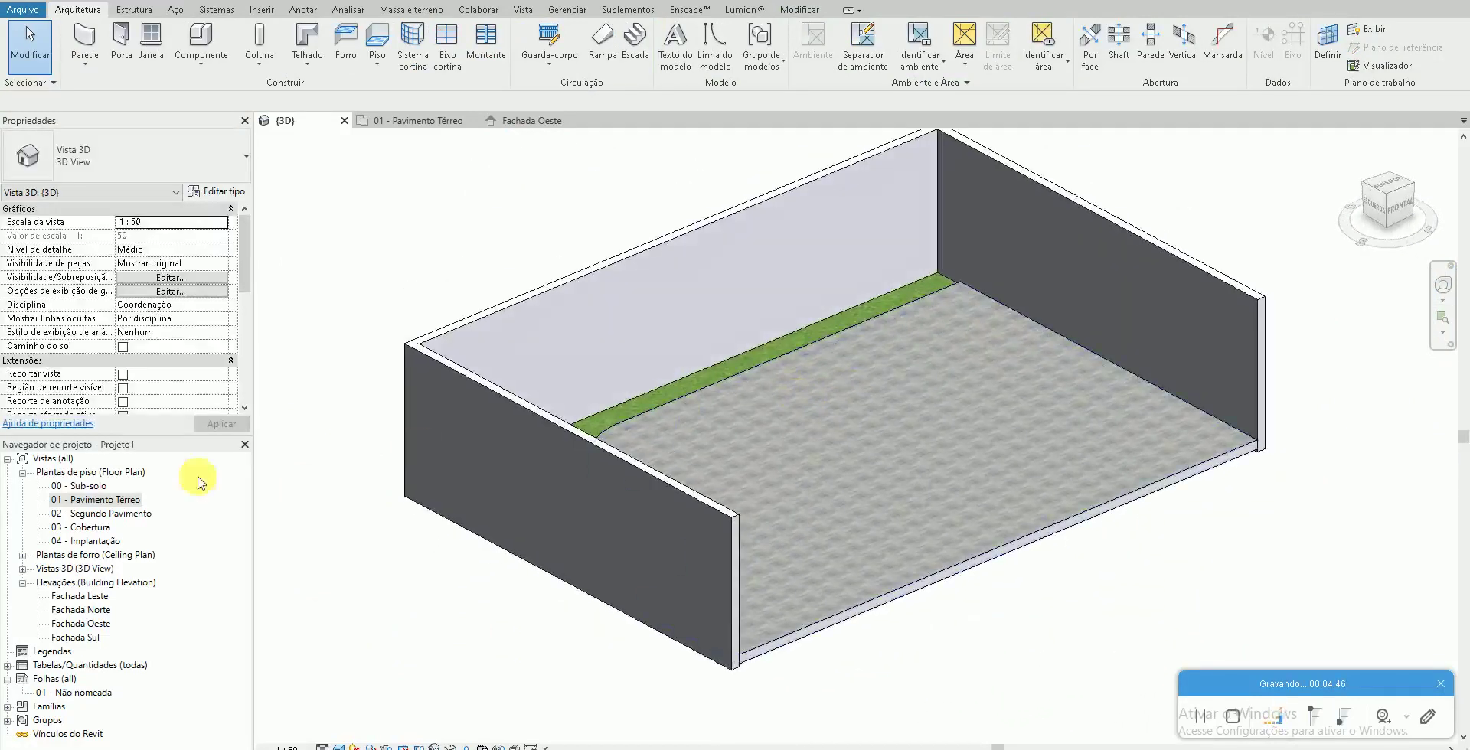
double_click(133, 501)
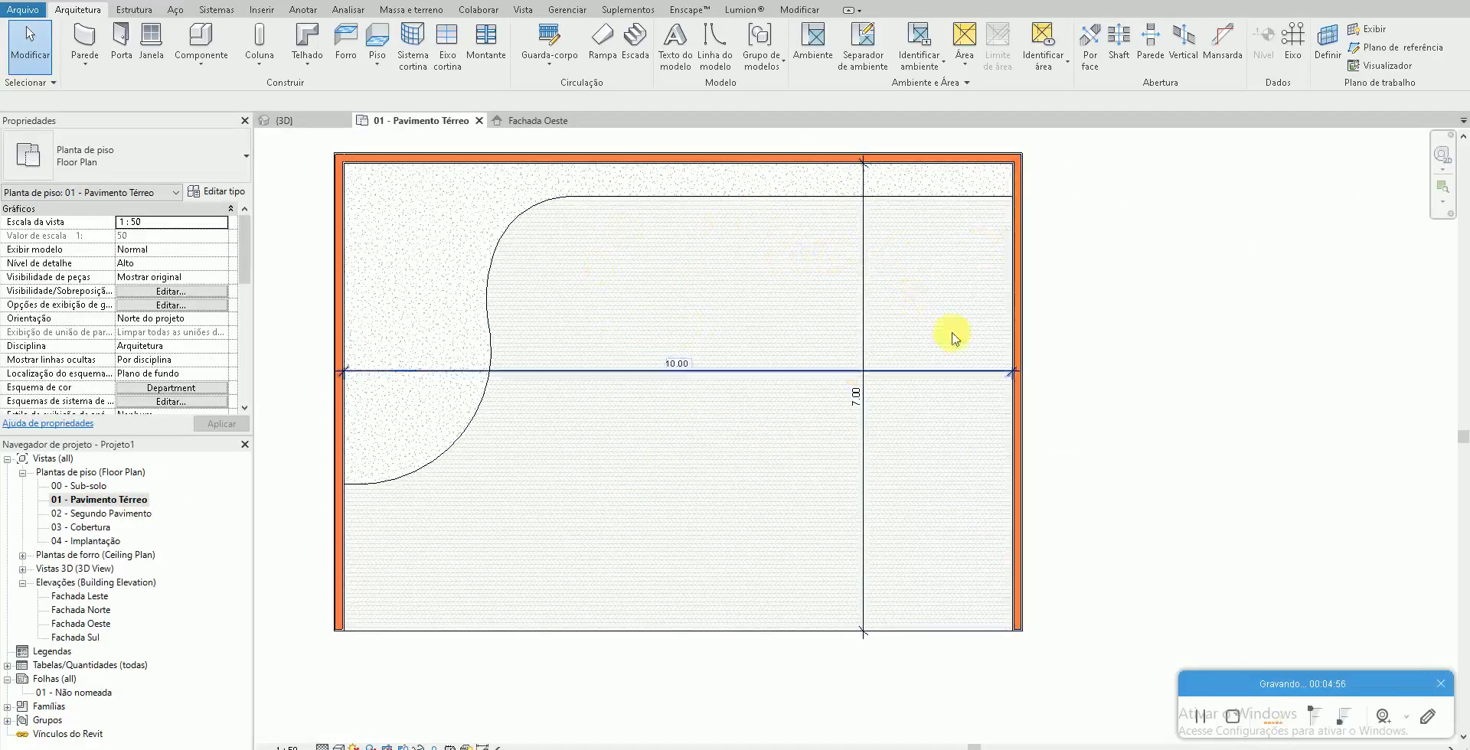
middle_drag(835, 295, 849, 307)
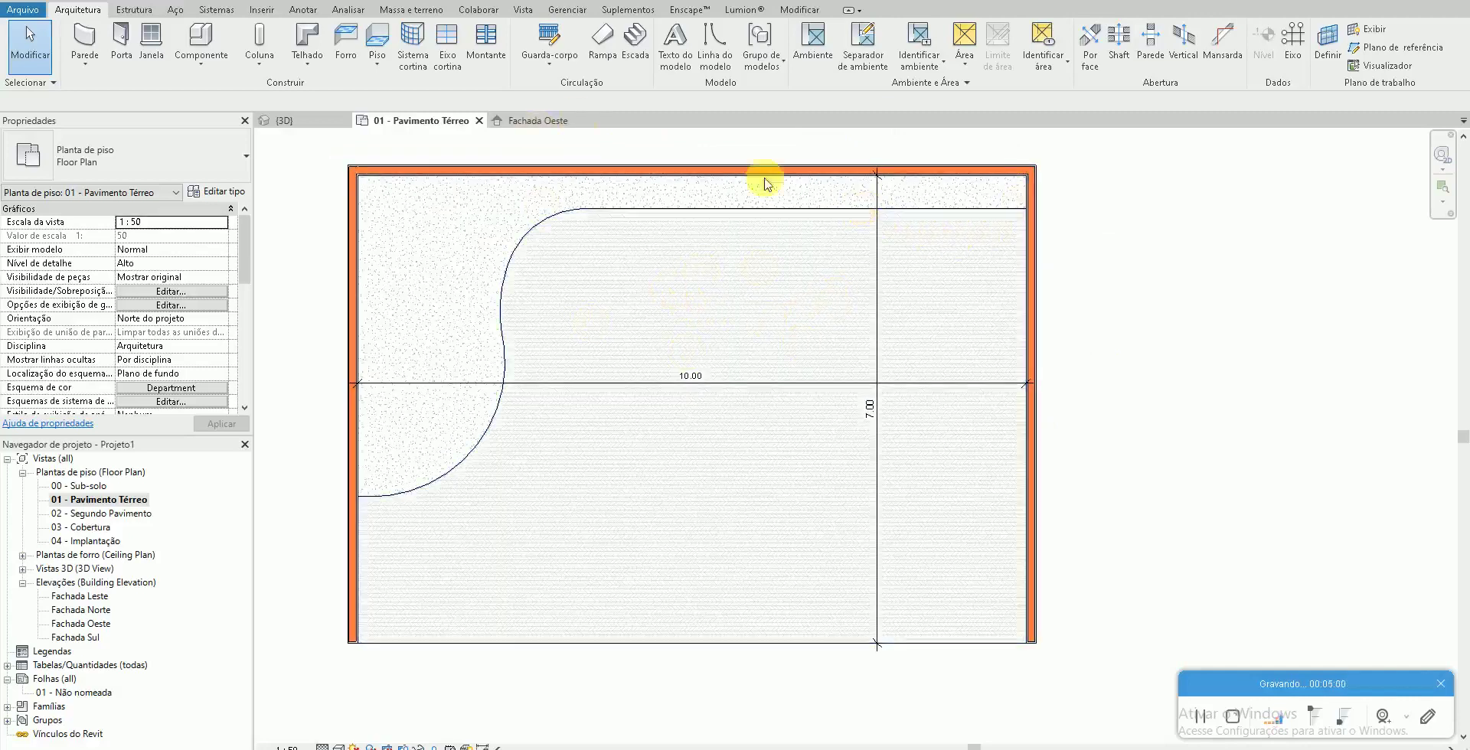
Start a new in-place model component, choosing its category and confirming its name
click(202, 64)
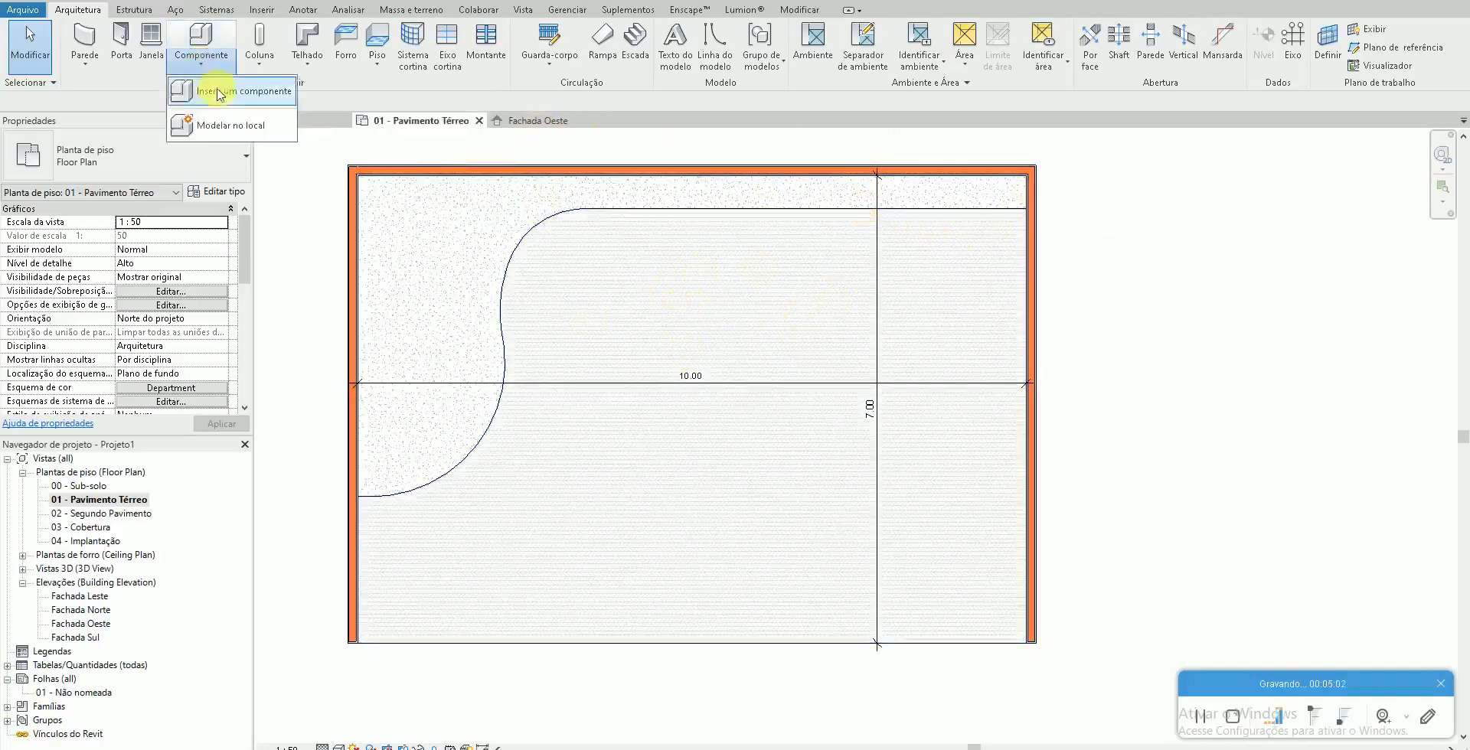
click(211, 128)
scroll(469, 368, down, 1)
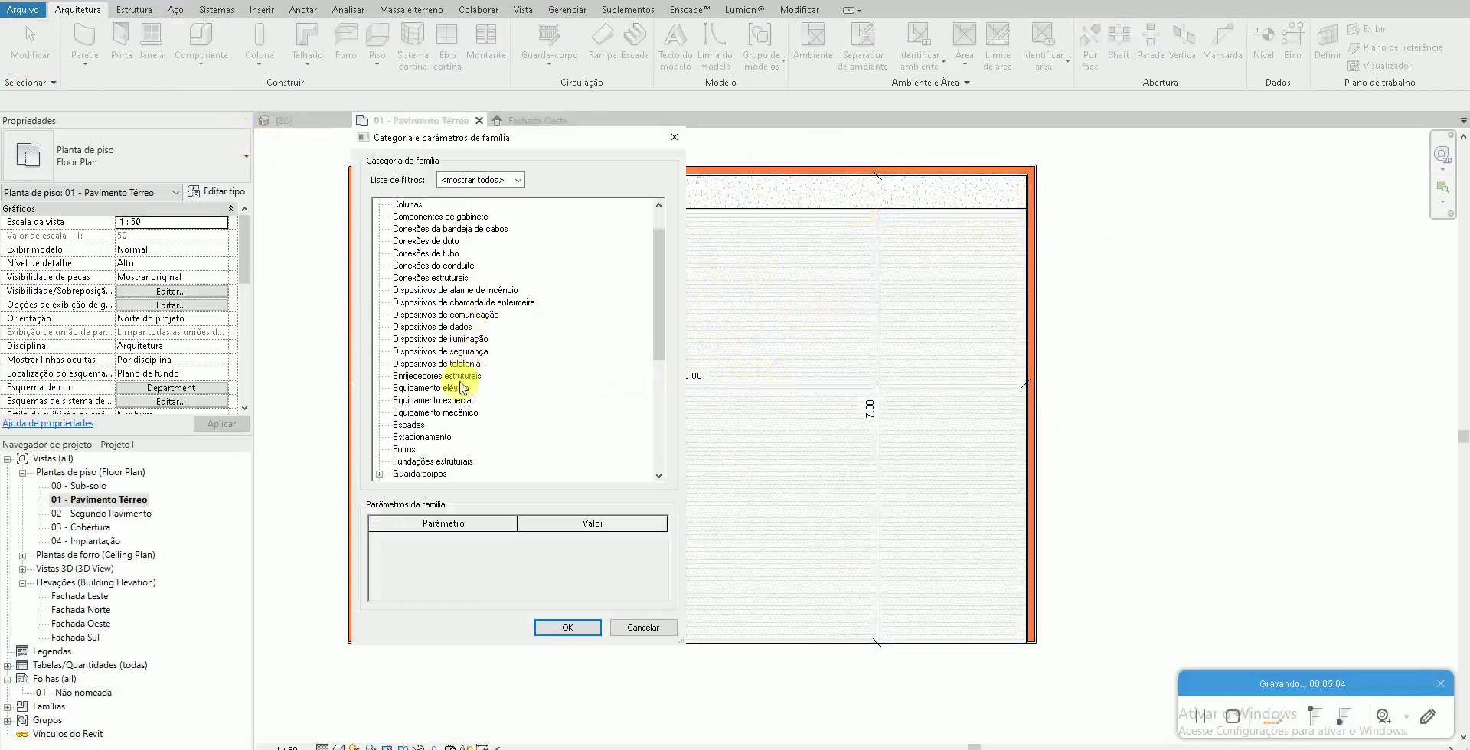
scroll(452, 413, down, 1)
scroll(444, 436, down, 1)
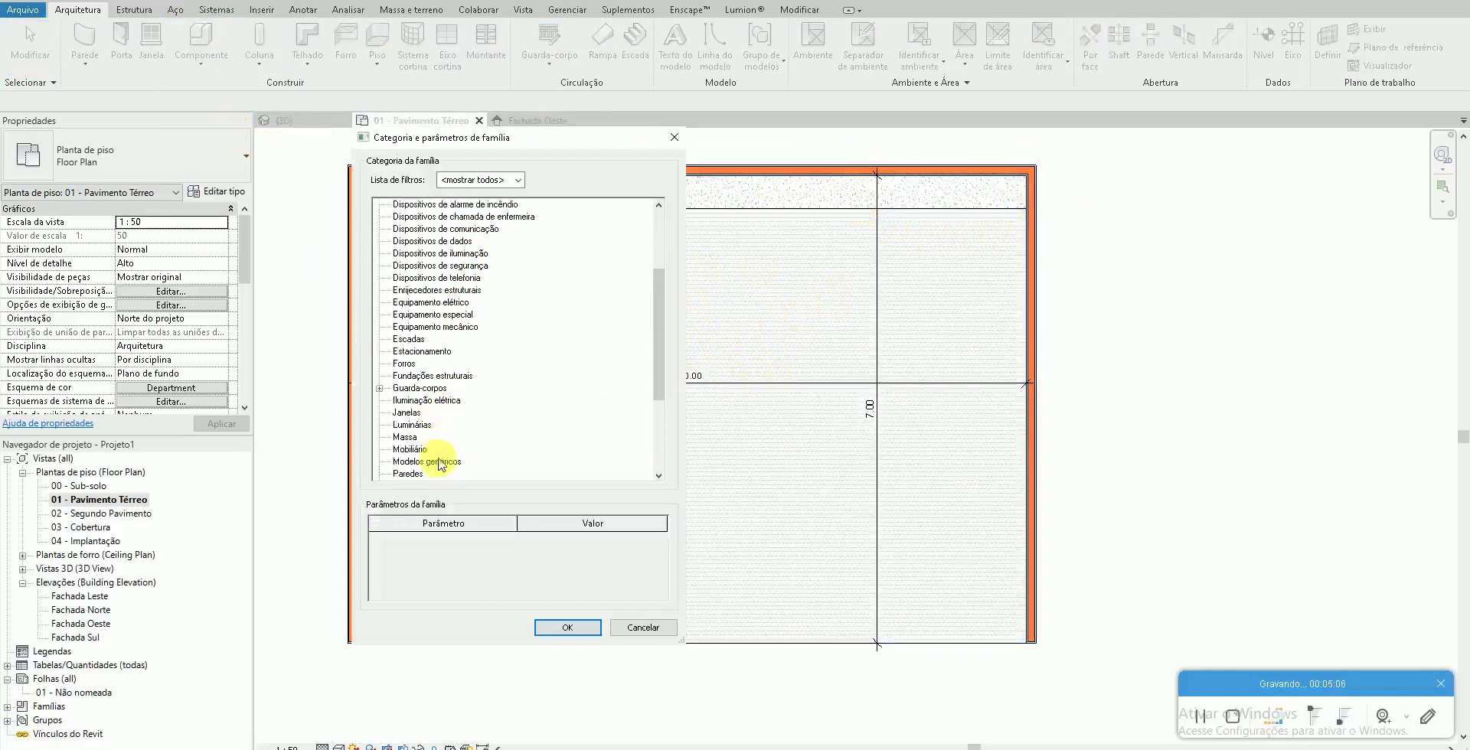
scroll(441, 460, up, 1)
scroll(440, 345, up, 1)
scroll(444, 253, up, 1)
double_click(450, 230)
text(Pergolado)
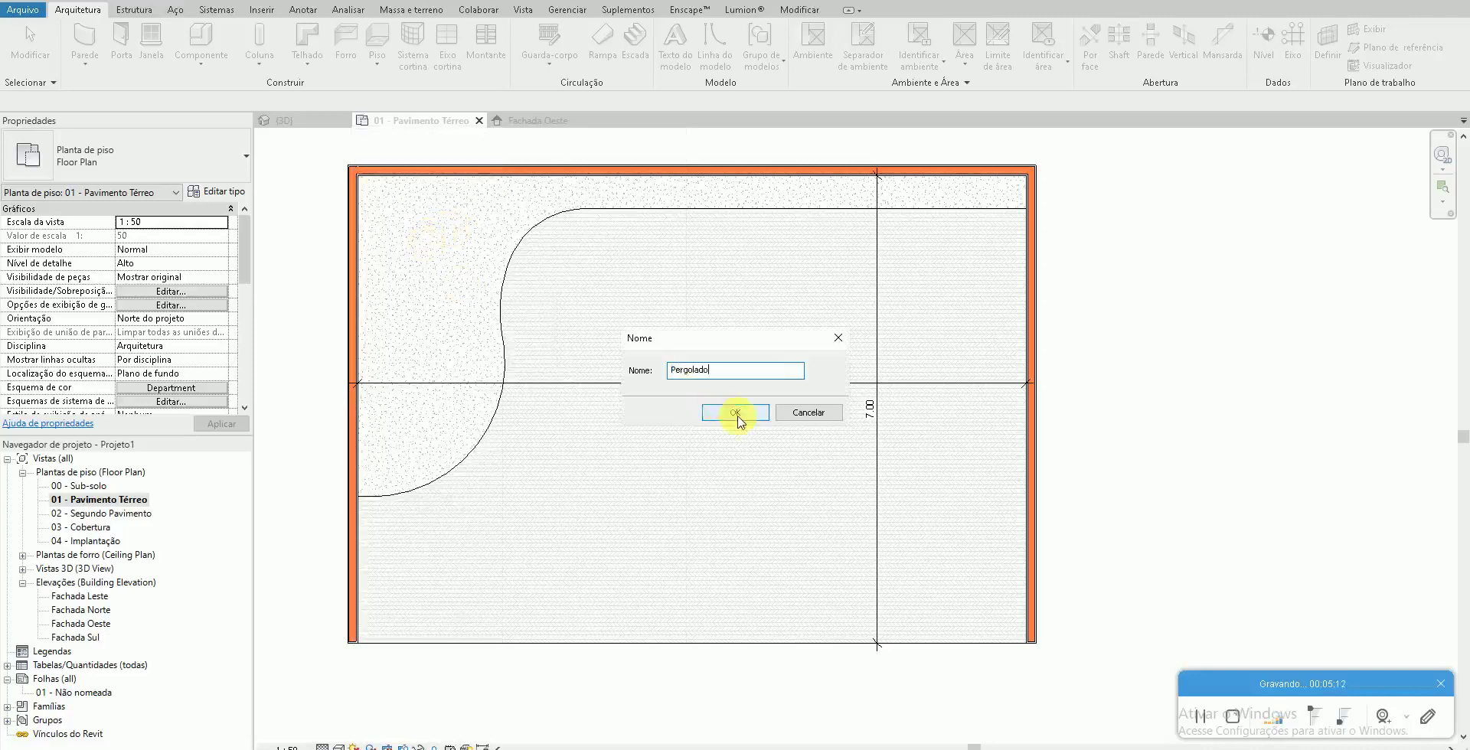
click(737, 415)
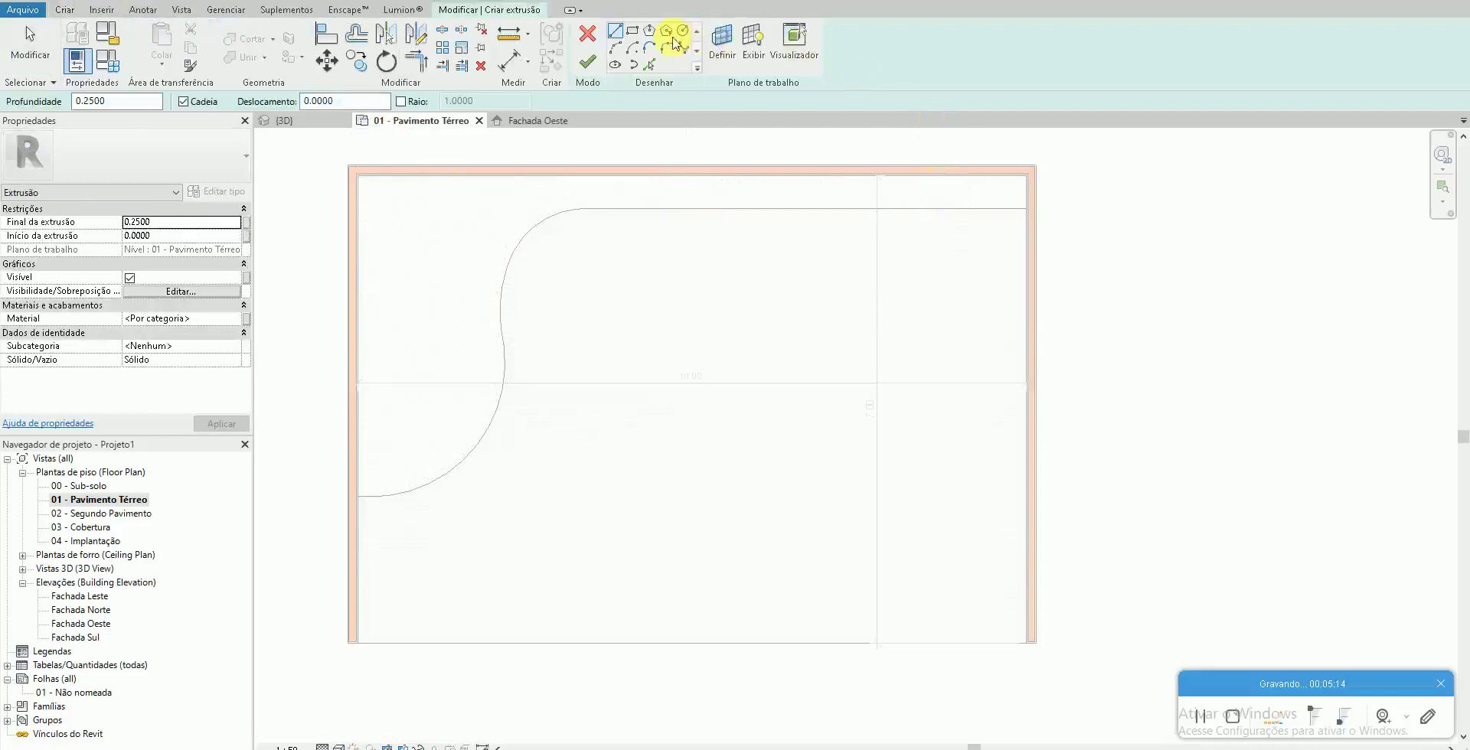
Draw a small square column profile and copy it 4 to the right
click(634, 34)
scroll(833, 275, up, 2)
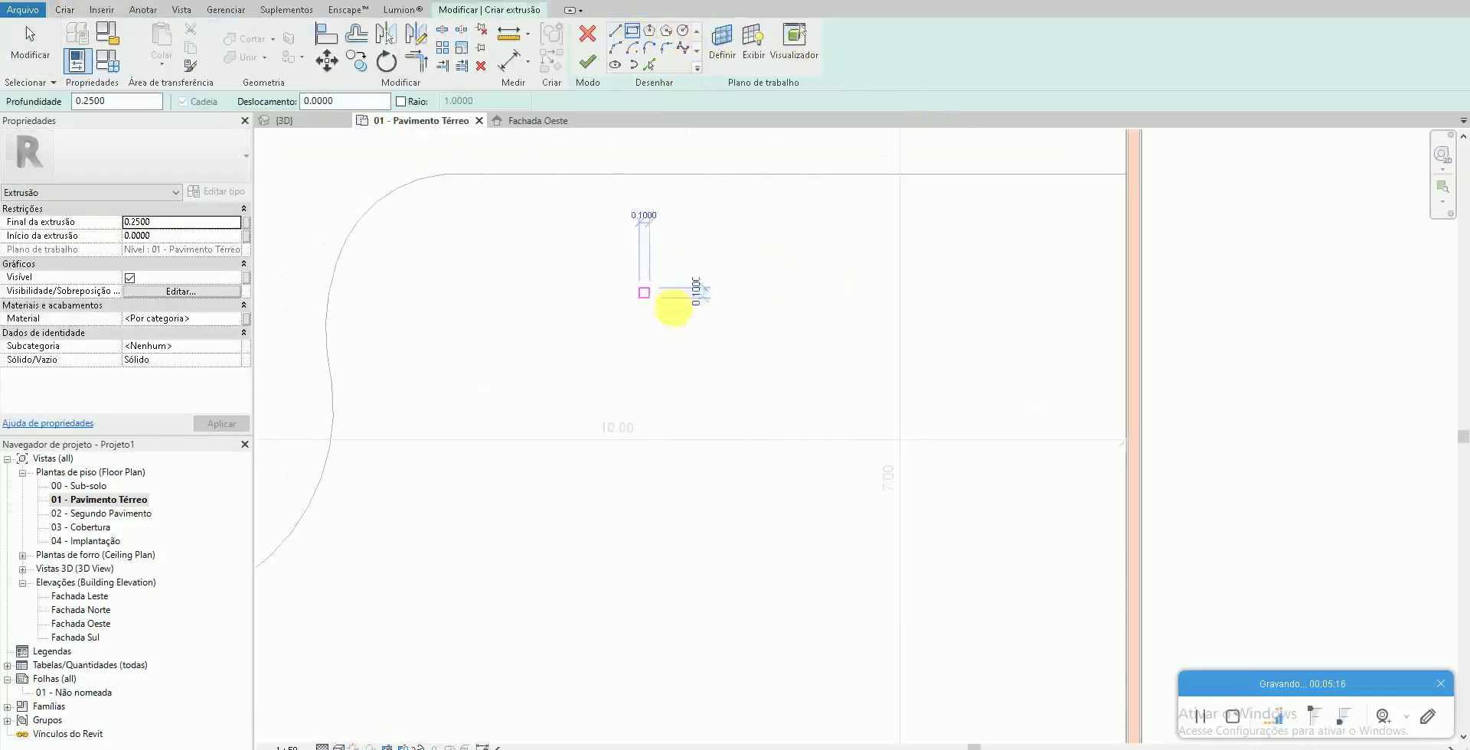
click(641, 289)
click(672, 316)
key(Escape)
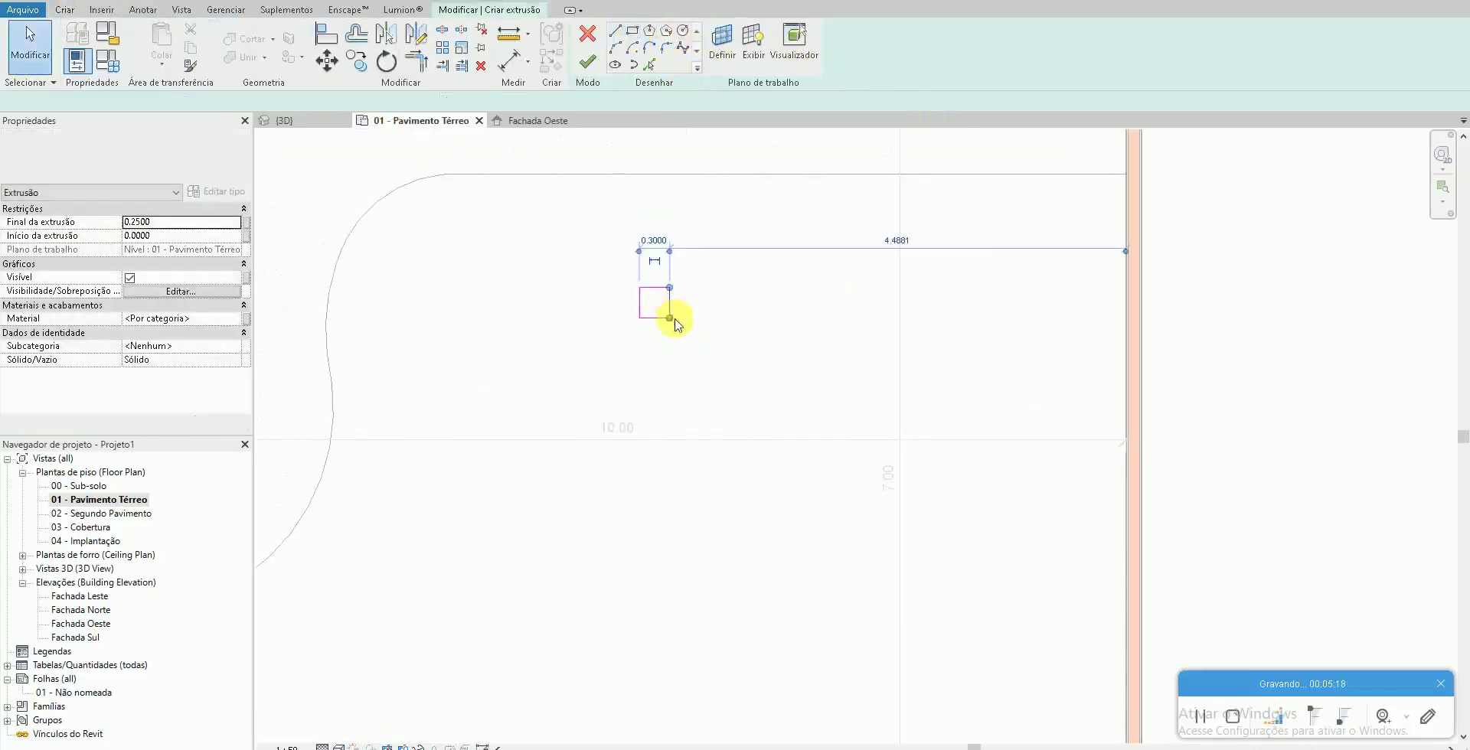
key(Escape)
click(671, 300)
key(c)
key(o)
click(640, 288)
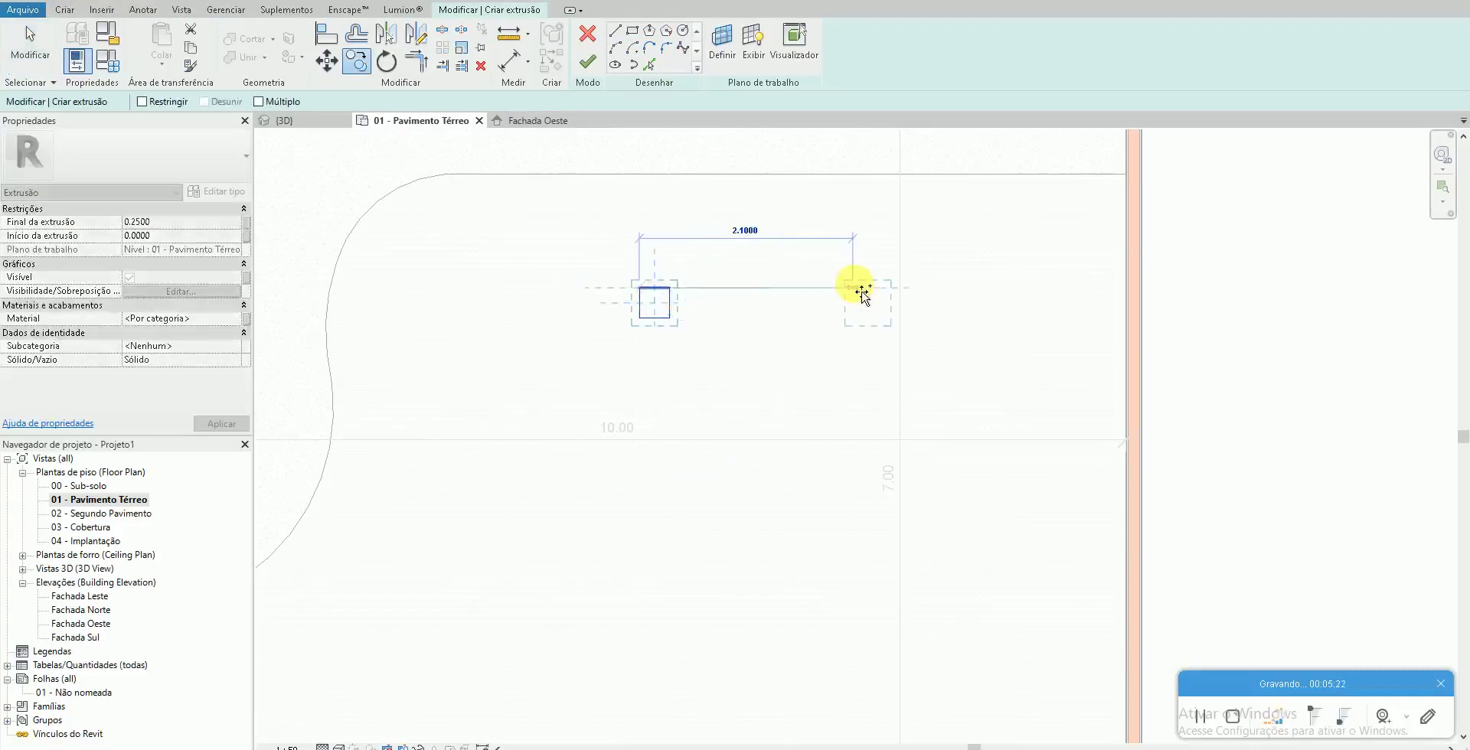
text(4)
key(Return)
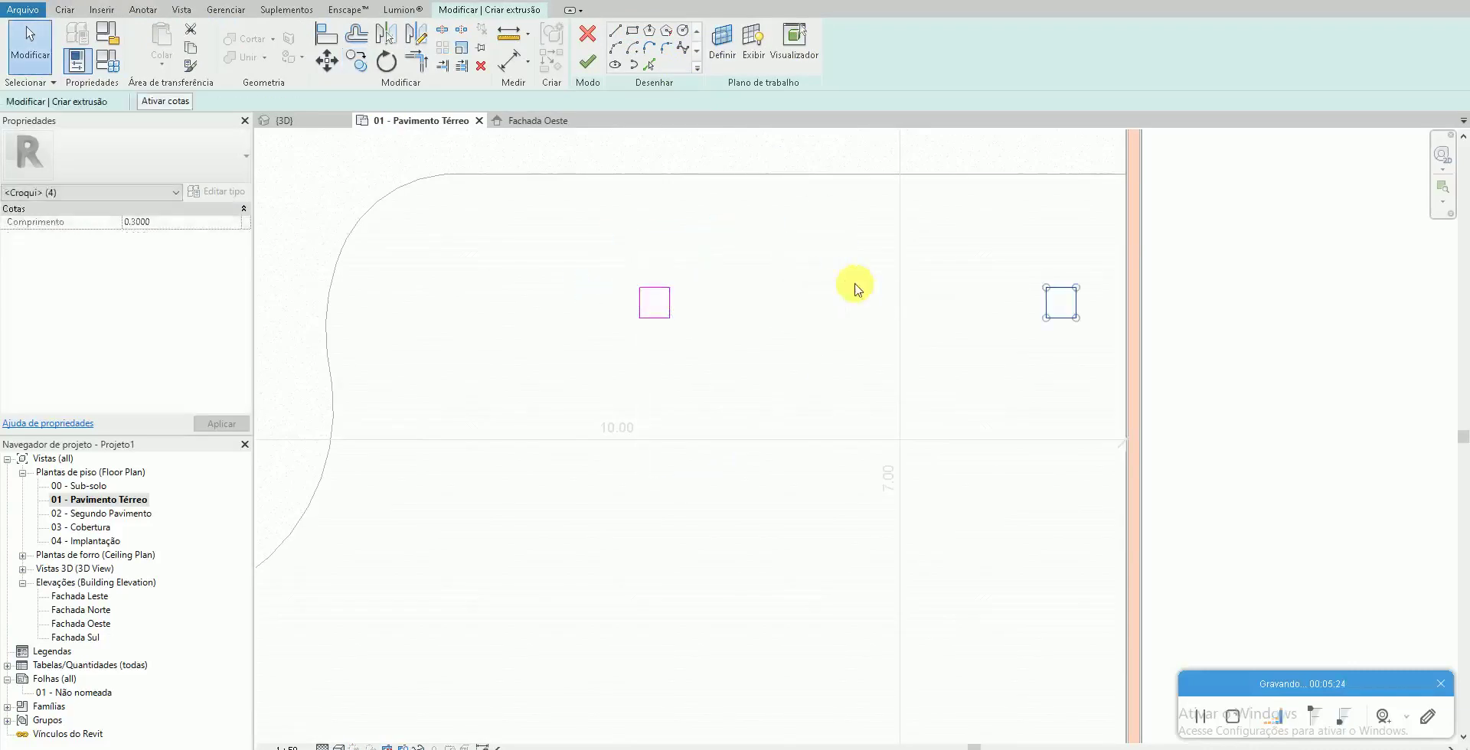
Resize both square profiles to 0.25 × 0.25 using temporary dimensions
scroll(574, 255, down, 1)
drag(561, 242, 1000, 401)
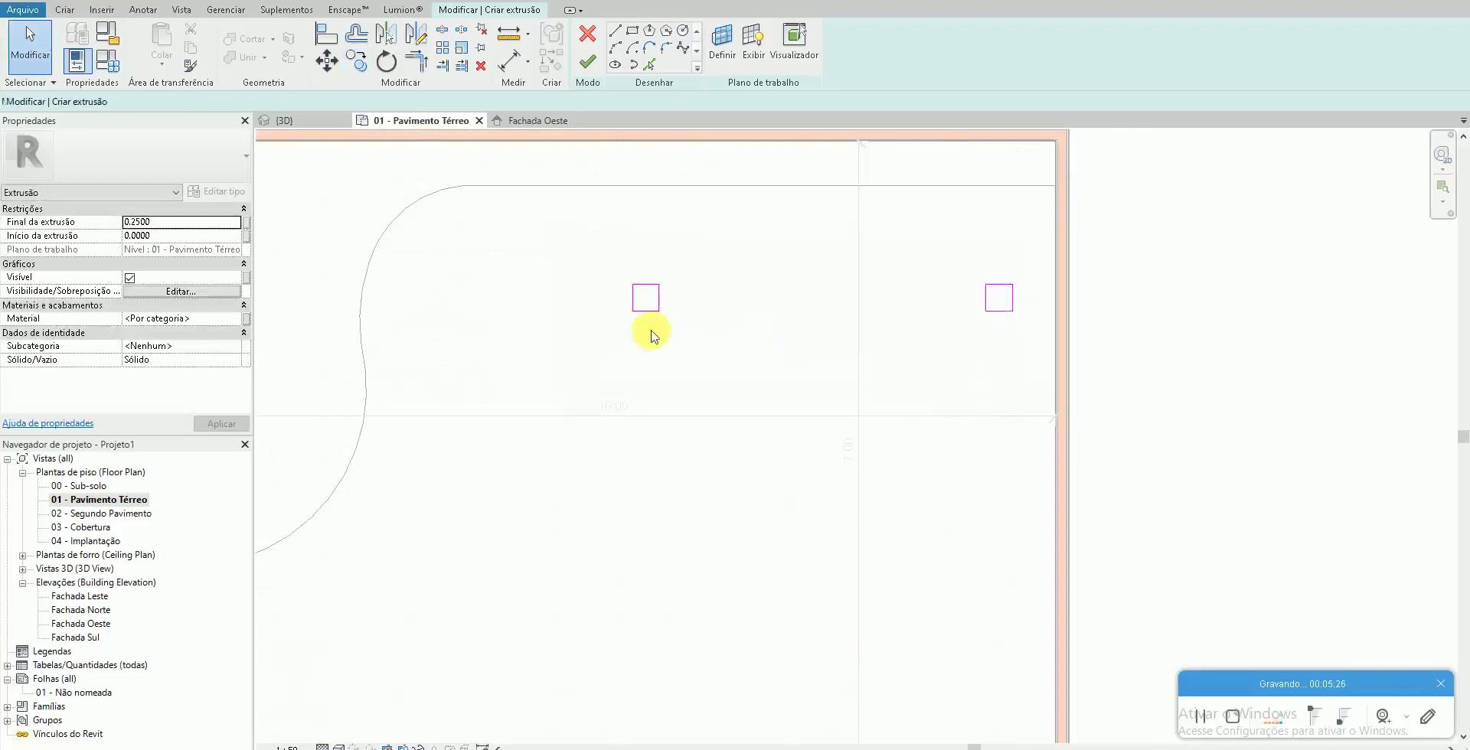
scroll(647, 334, up, 1)
click(662, 287)
click(633, 220)
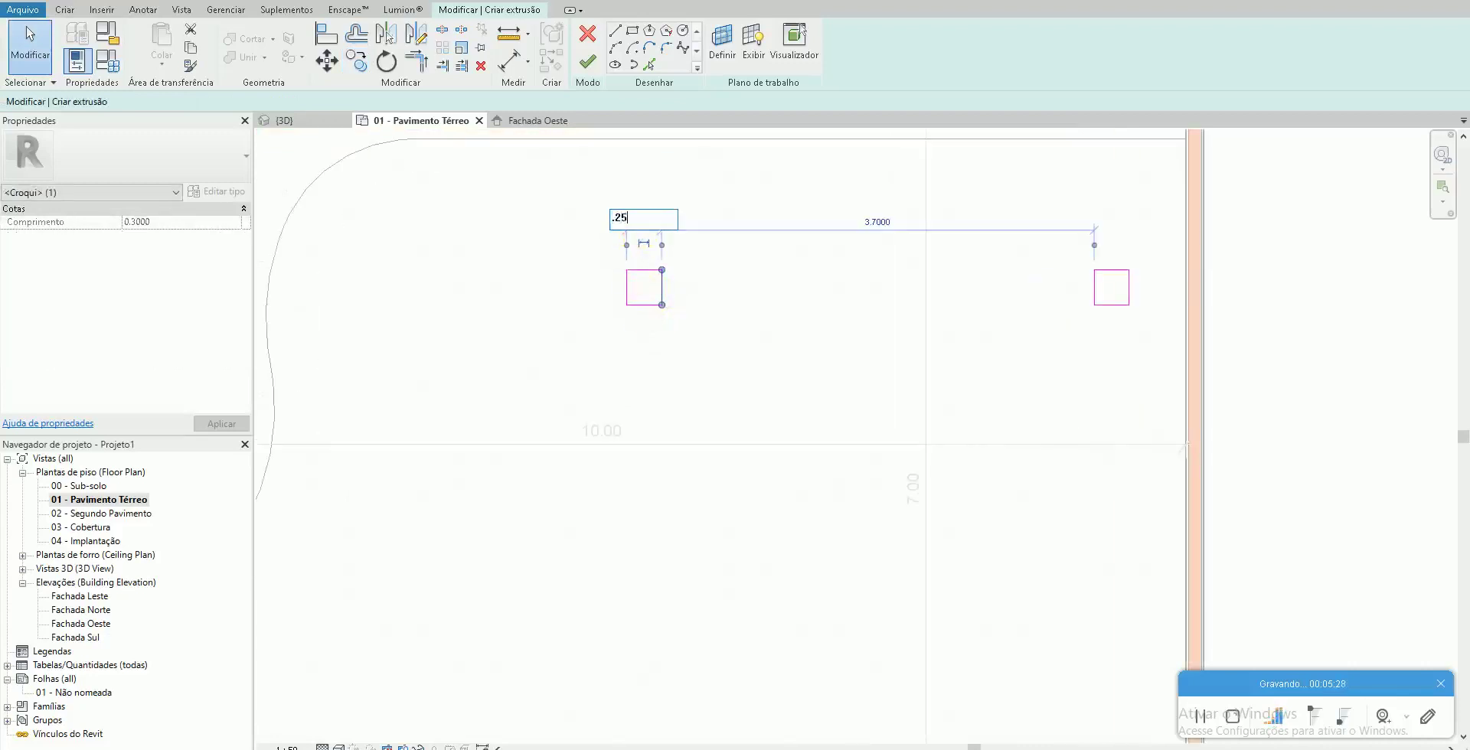
key(Return)
click(643, 304)
click(679, 286)
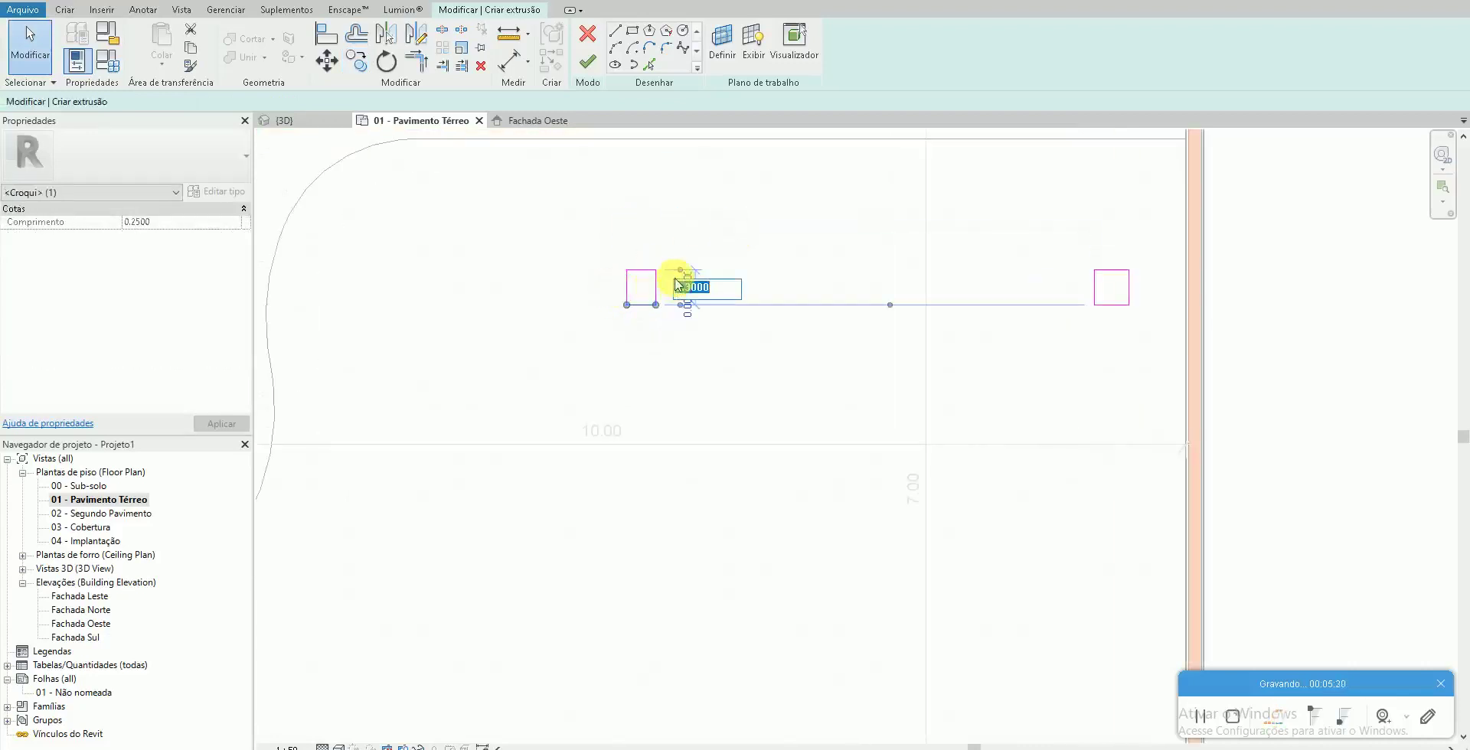
key(Return)
click(1130, 306)
click(1111, 223)
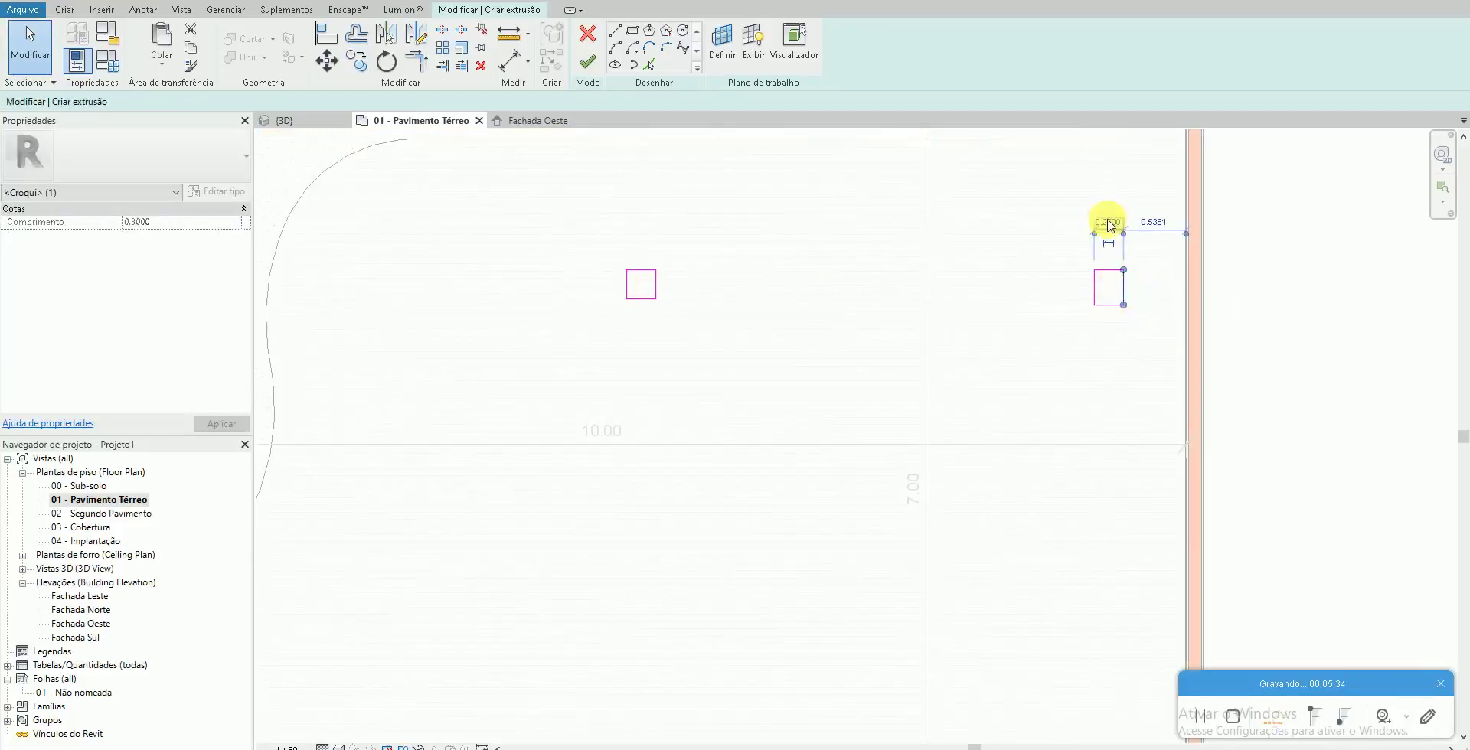
key(Return)
key(Escape)
key(a)
key(l)
click(643, 298)
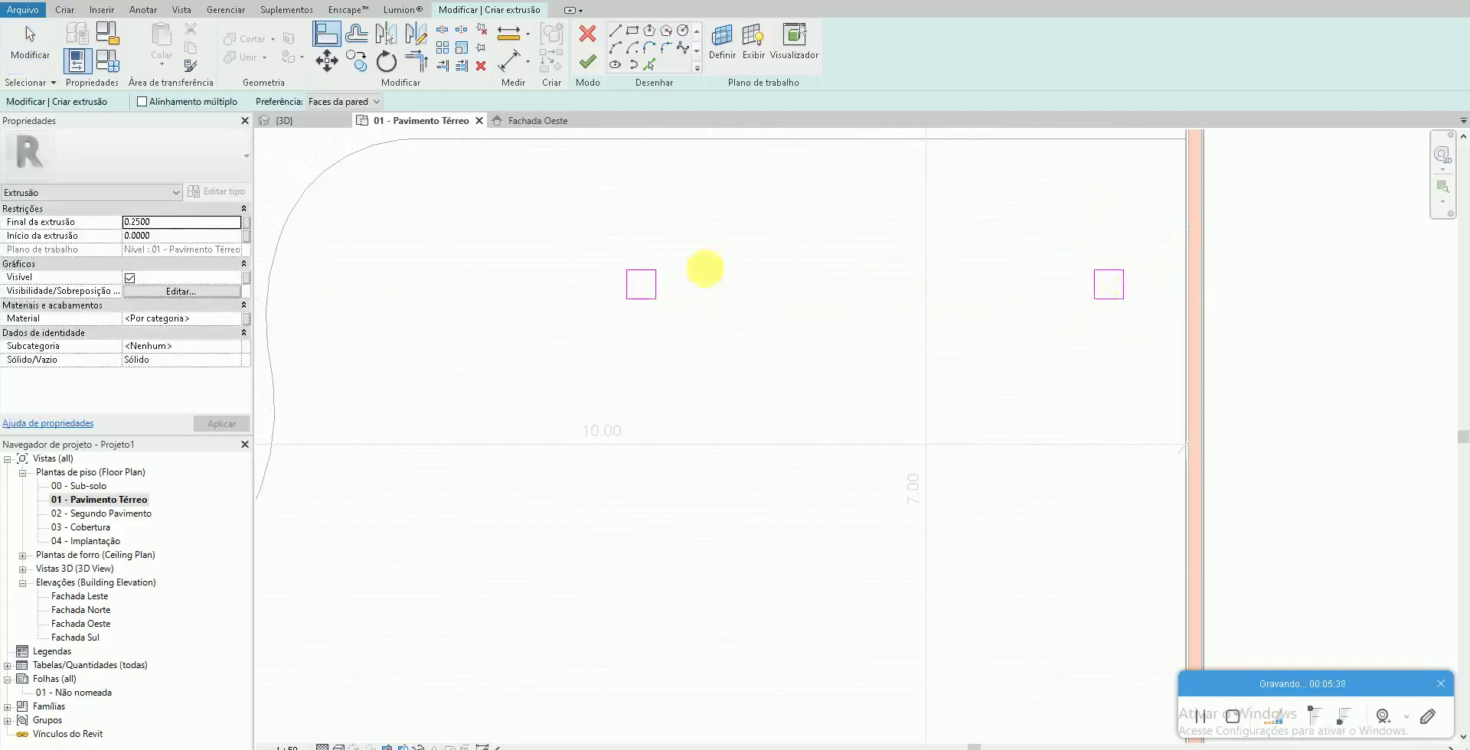
Copy the square pair 2.5 downward and finish the extrusion sketch
key(Escape)
key(Escape)
drag(563, 237, 1153, 362)
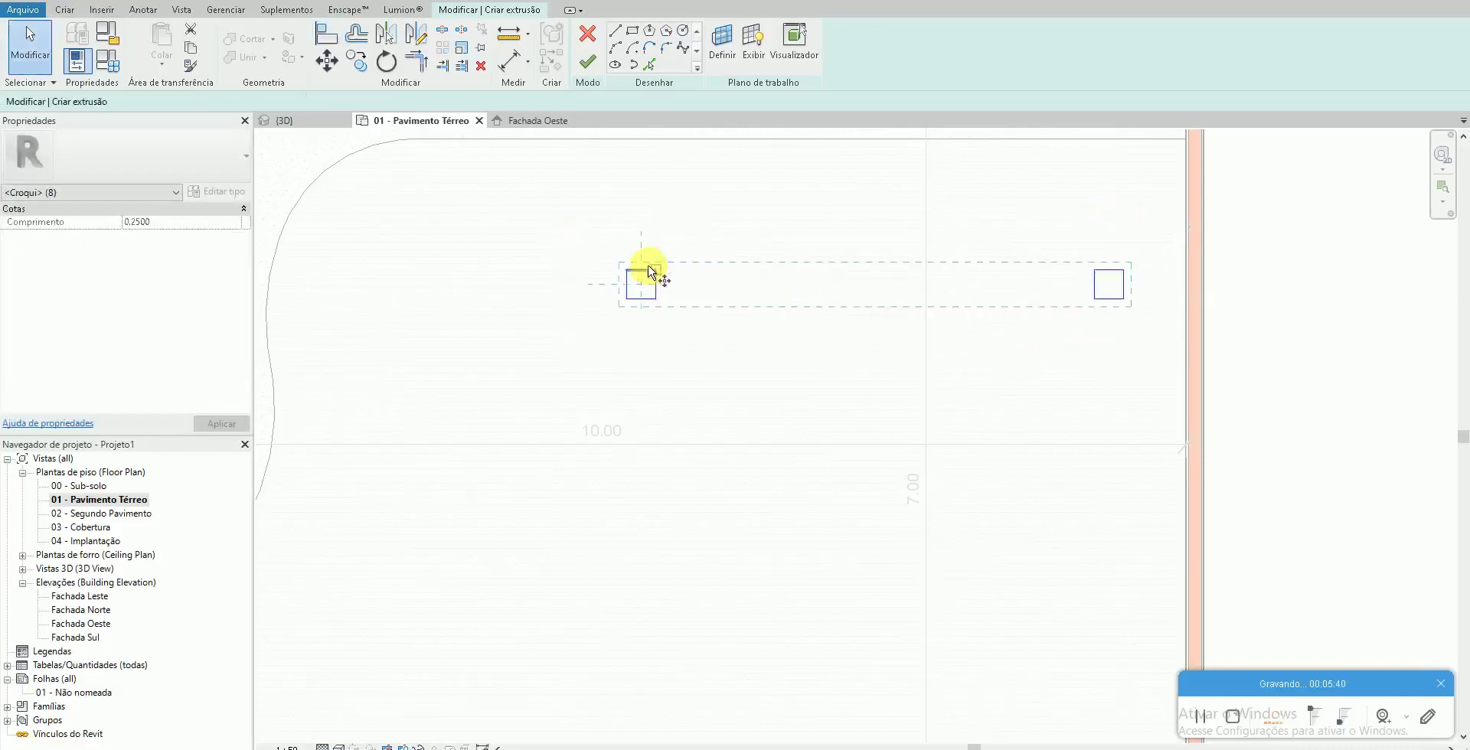
key(c)
key(o)
click(626, 270)
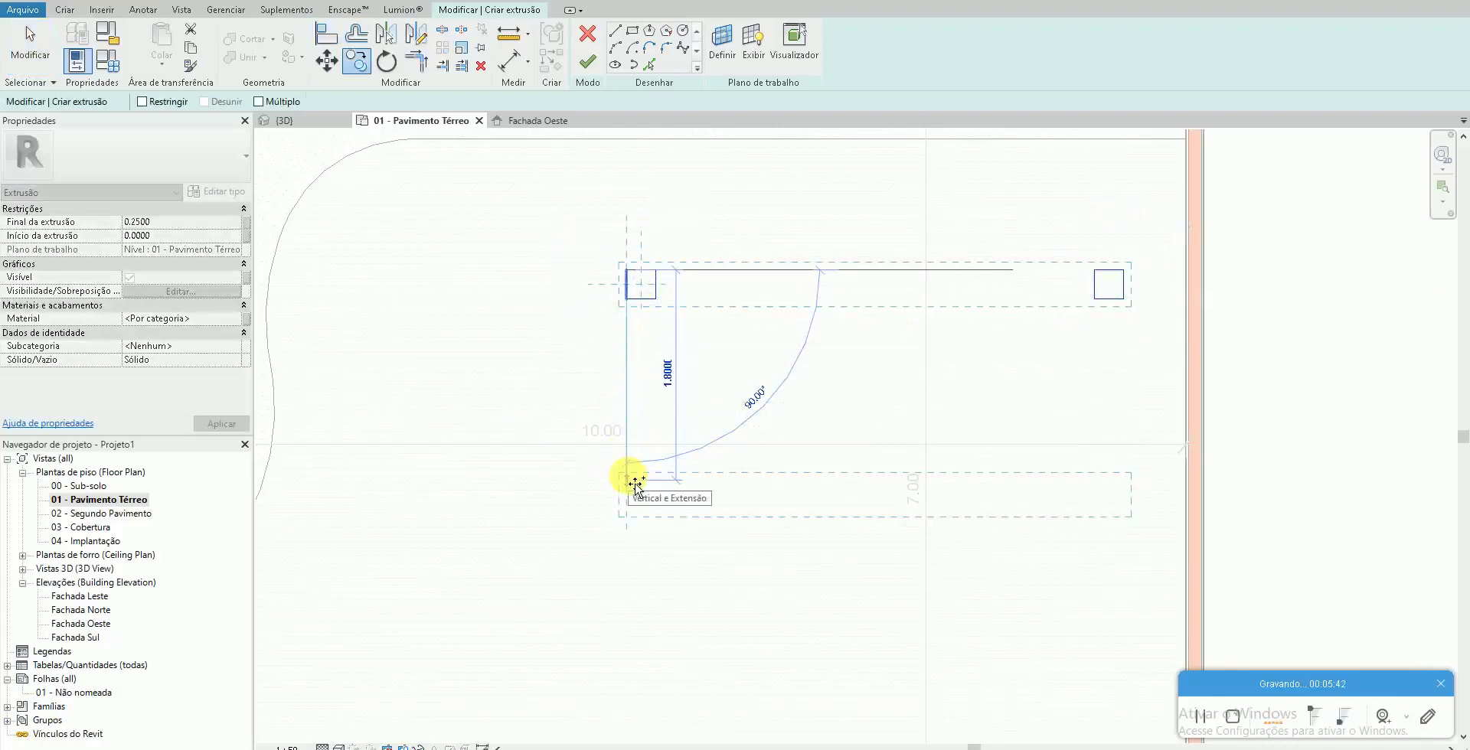
text(2.5)
key(Return)
scroll(567, 373, down, 1)
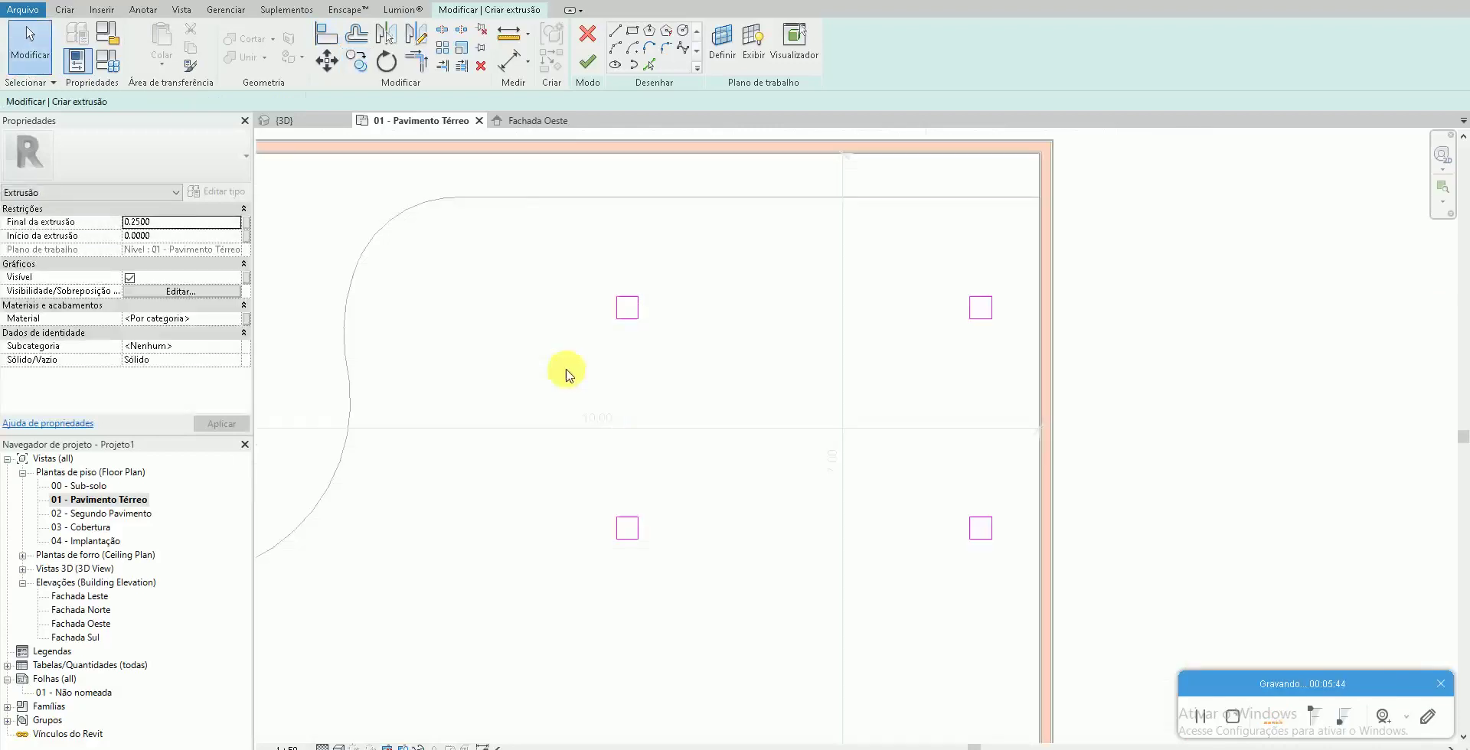
click(587, 61)
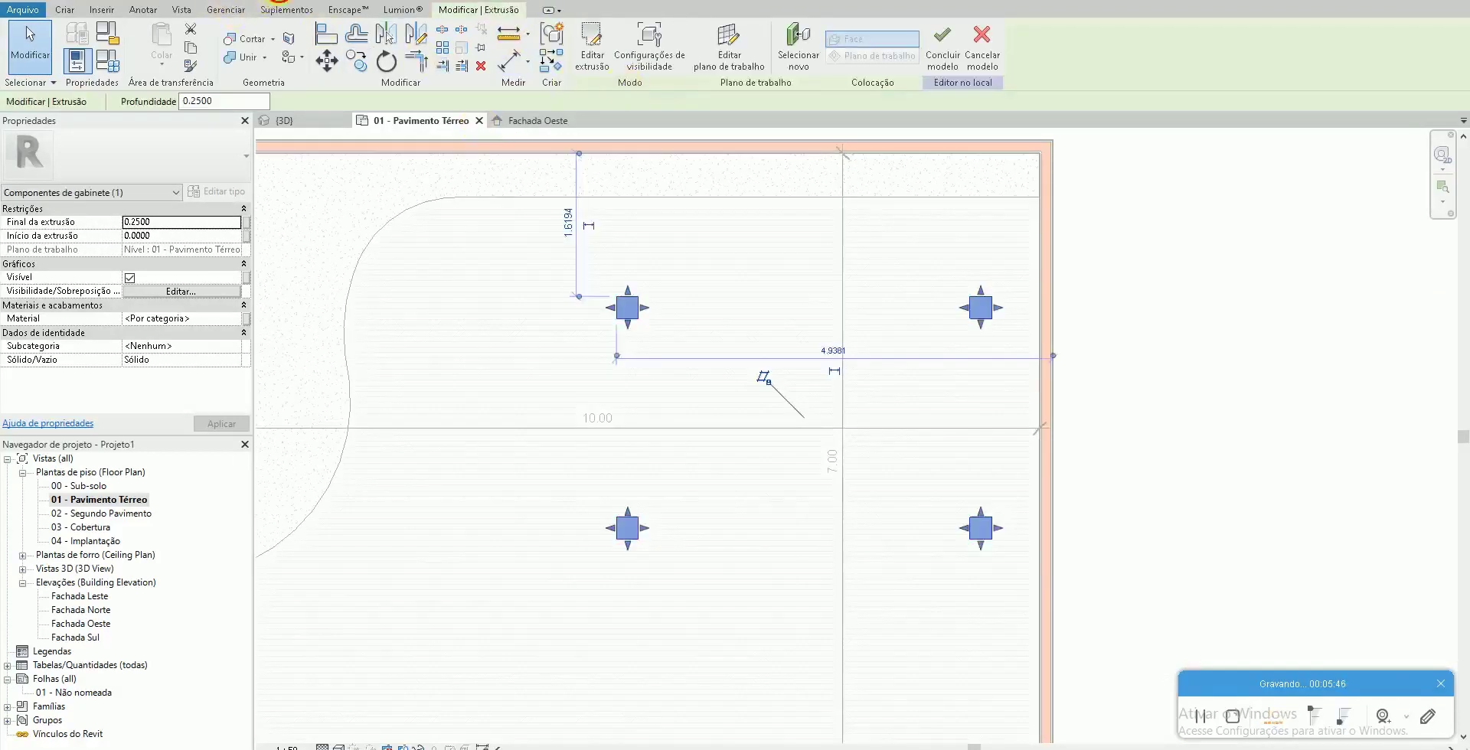
Raise the four column extrusions to an extrusion end of 2.7, then reopen the ground-floor plan
key(ctrl+Tab)
click(804, 287)
click(879, 468)
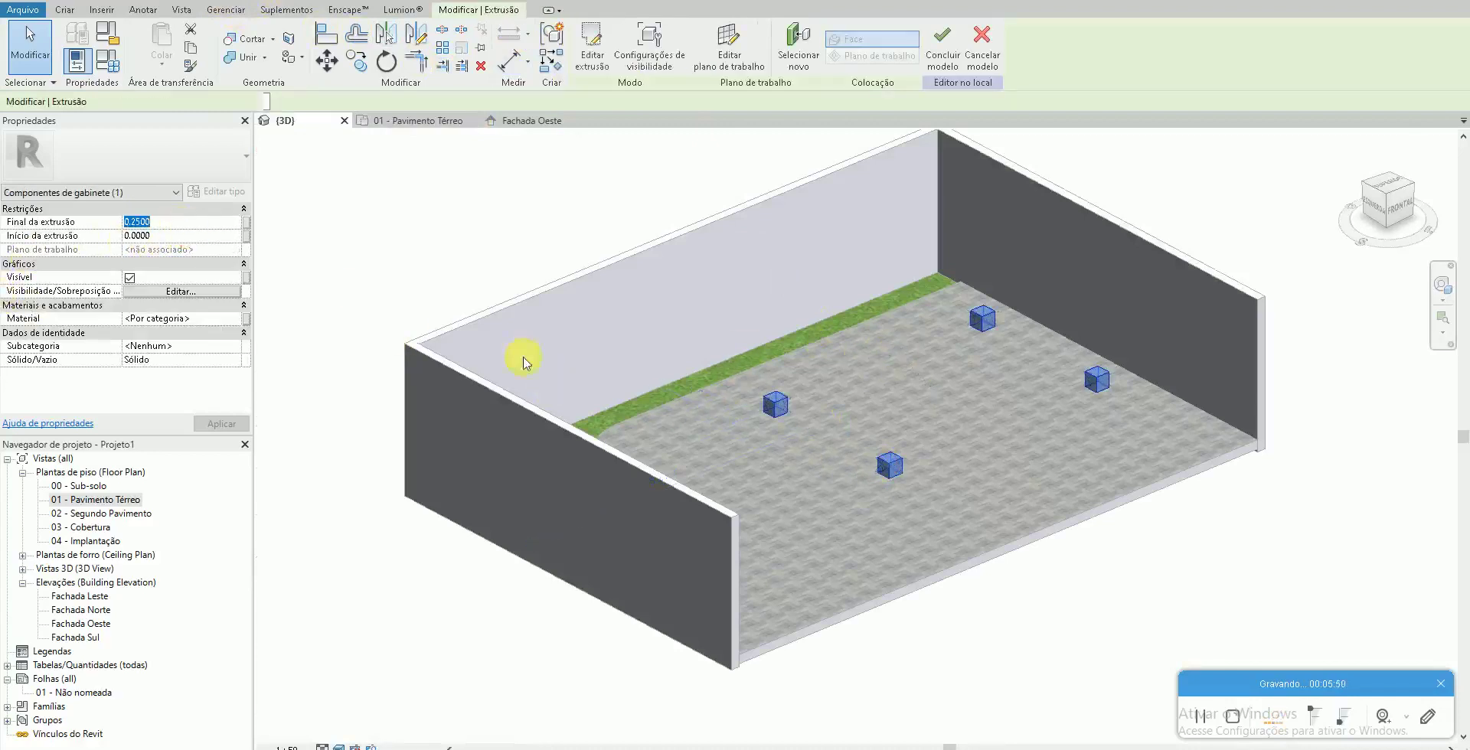
text(2)
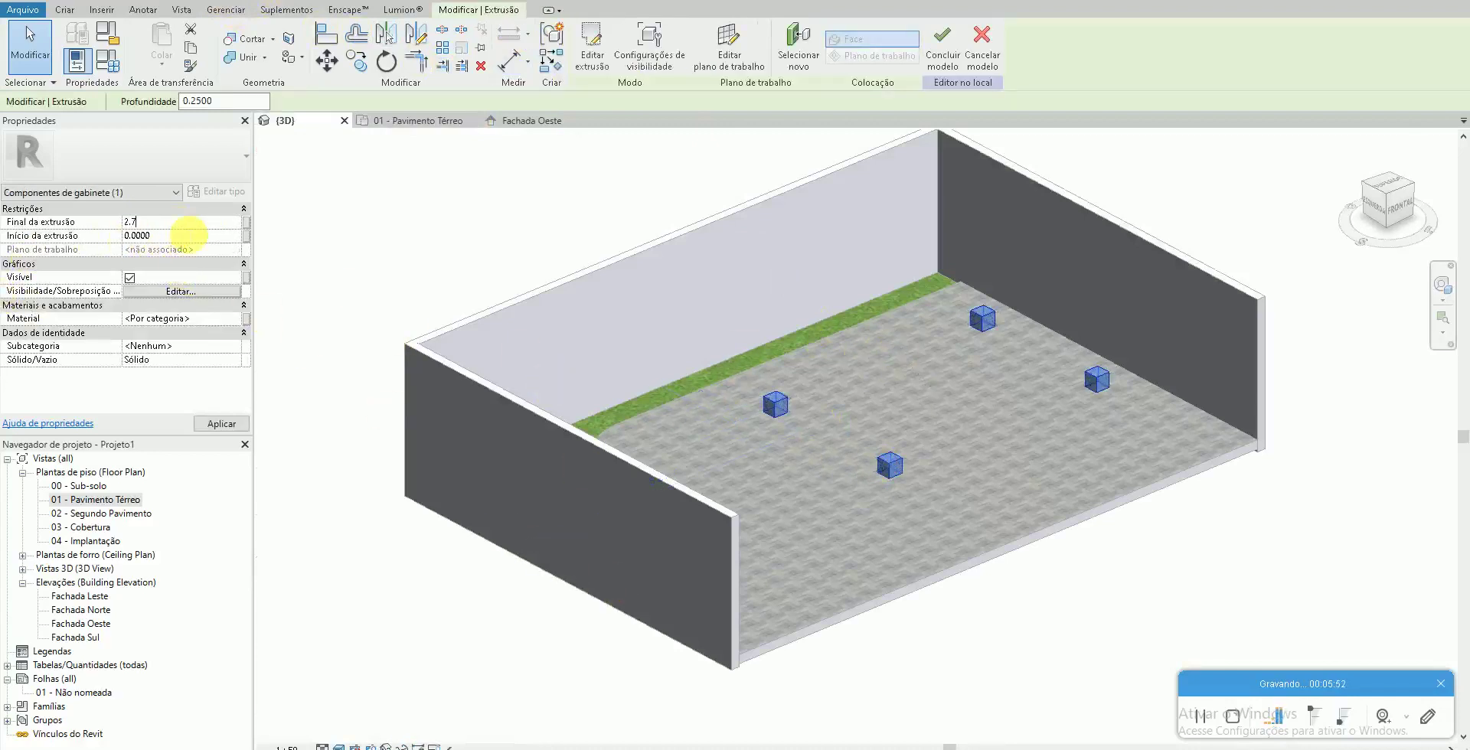
click(1052, 583)
mouse_move(1051, 583)
shift+middle_down()
mouse_move(979, 541)
mouse_move(917, 422)
mouse_move(994, 590)
mouse_move(1033, 608)
shift+middle_up()
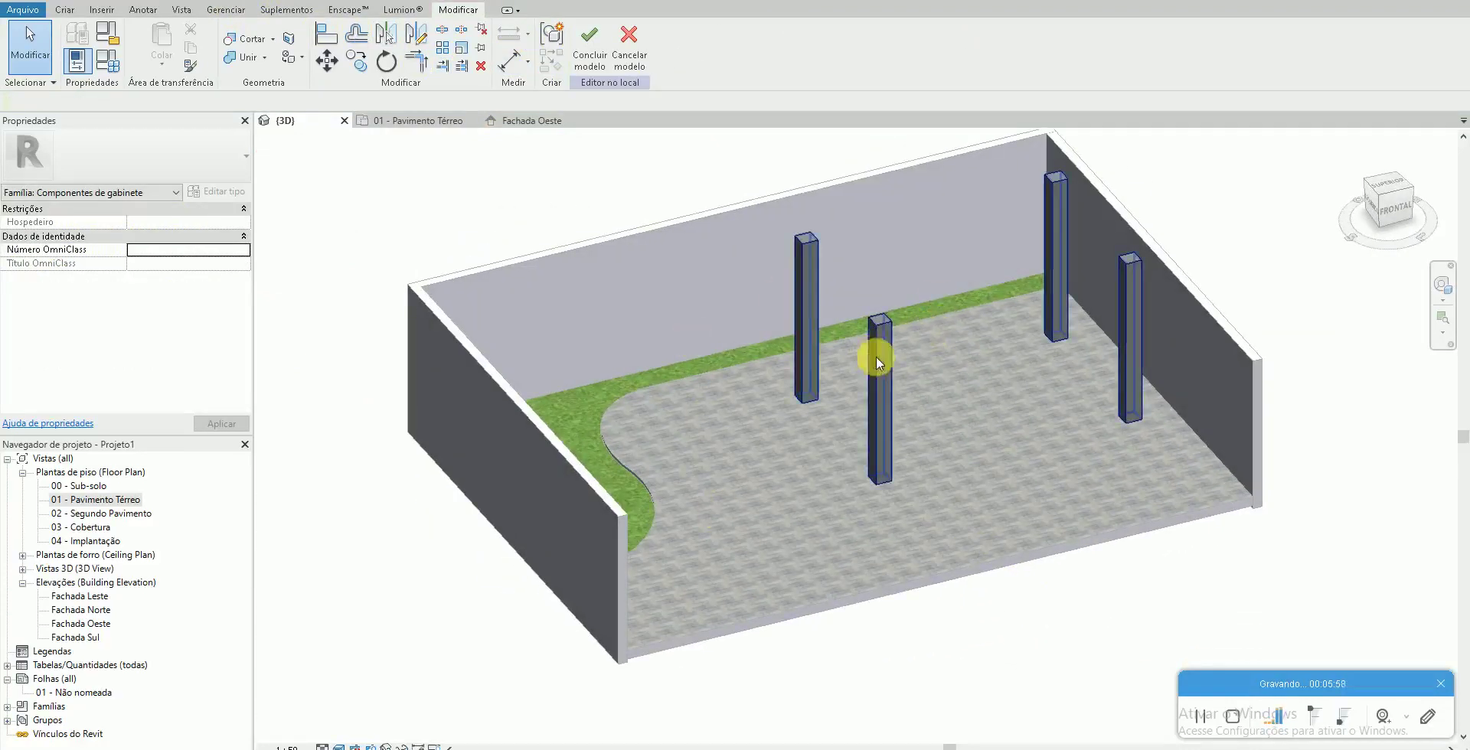
click(107, 500)
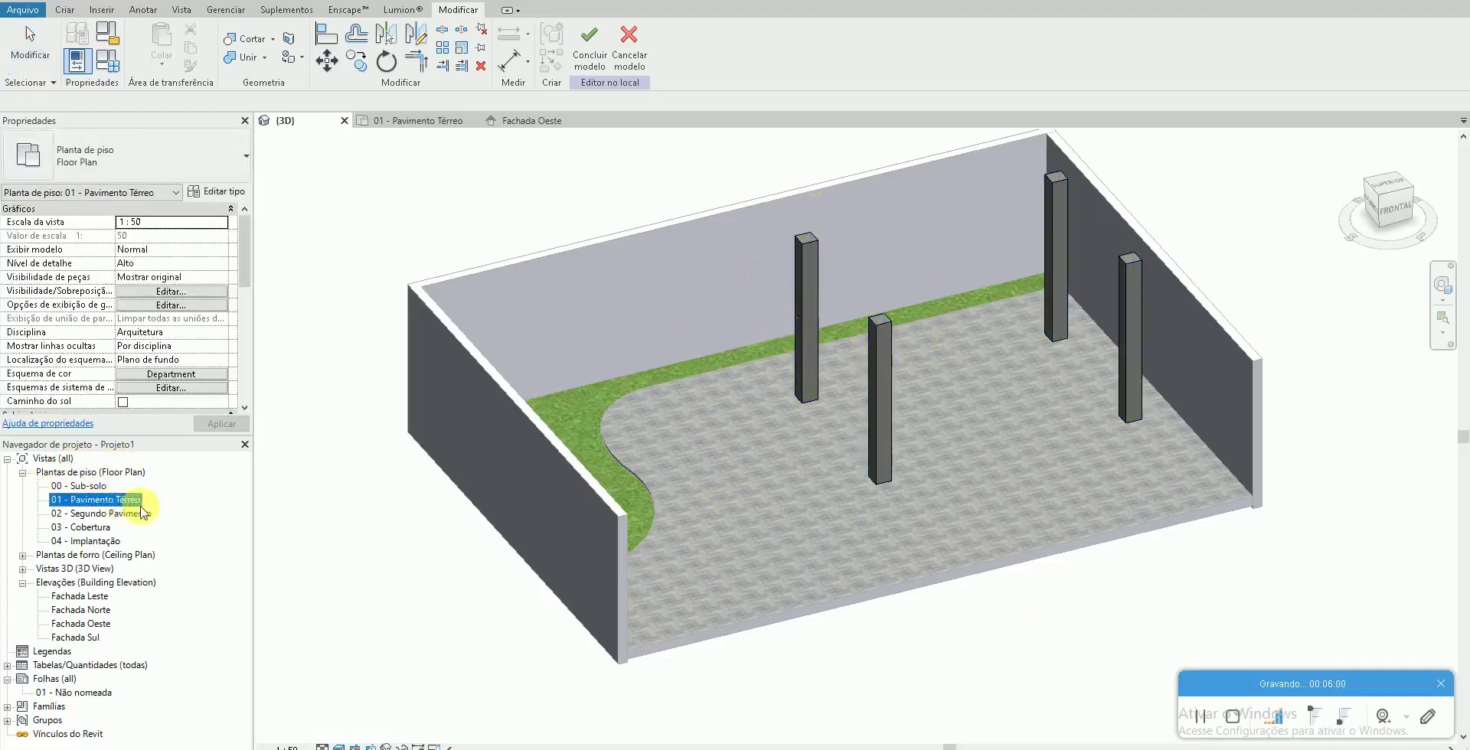
double_click(107, 501)
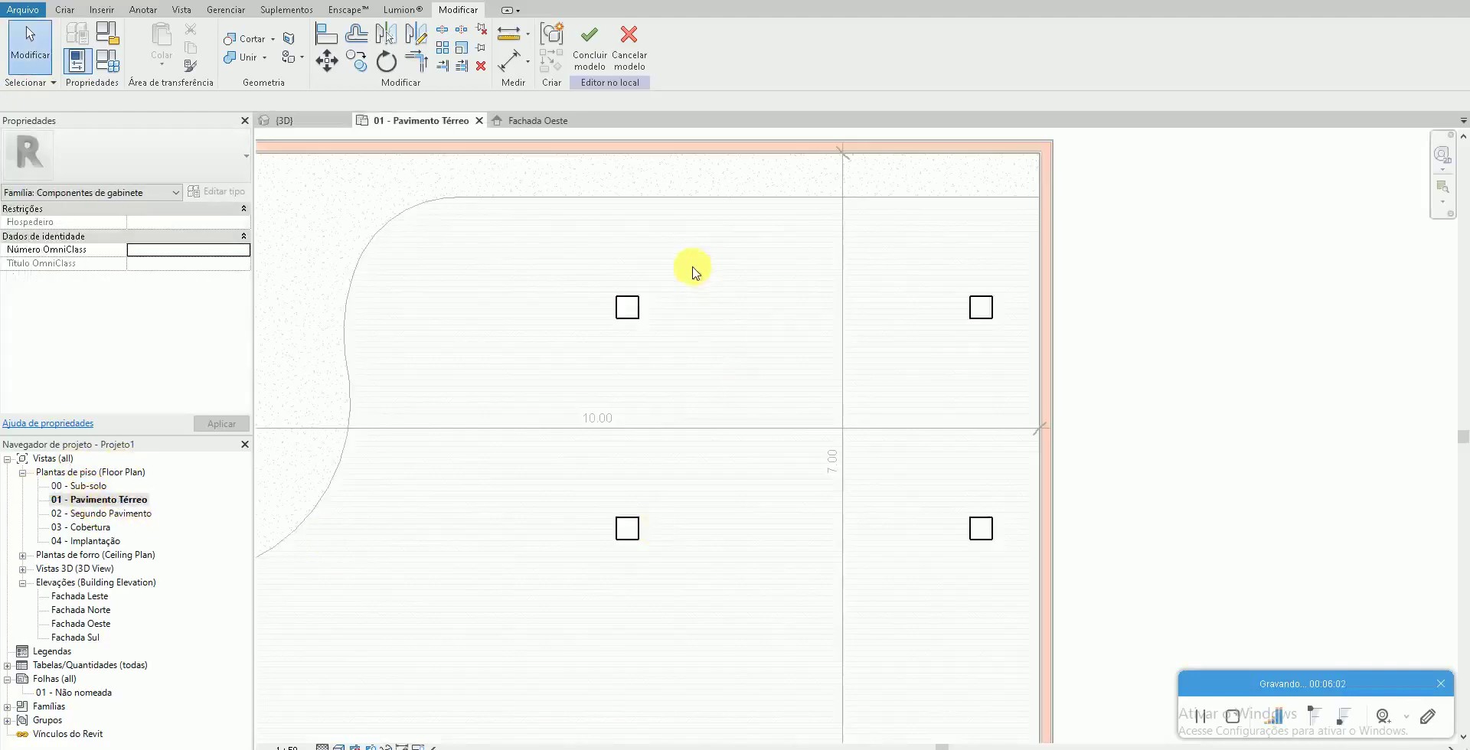
Start a new extrusion and draw a beam rectangle spanning from the left to the right column
click(80, 12)
click(145, 46)
click(633, 31)
scroll(592, 320, up, 2)
click(636, 302)
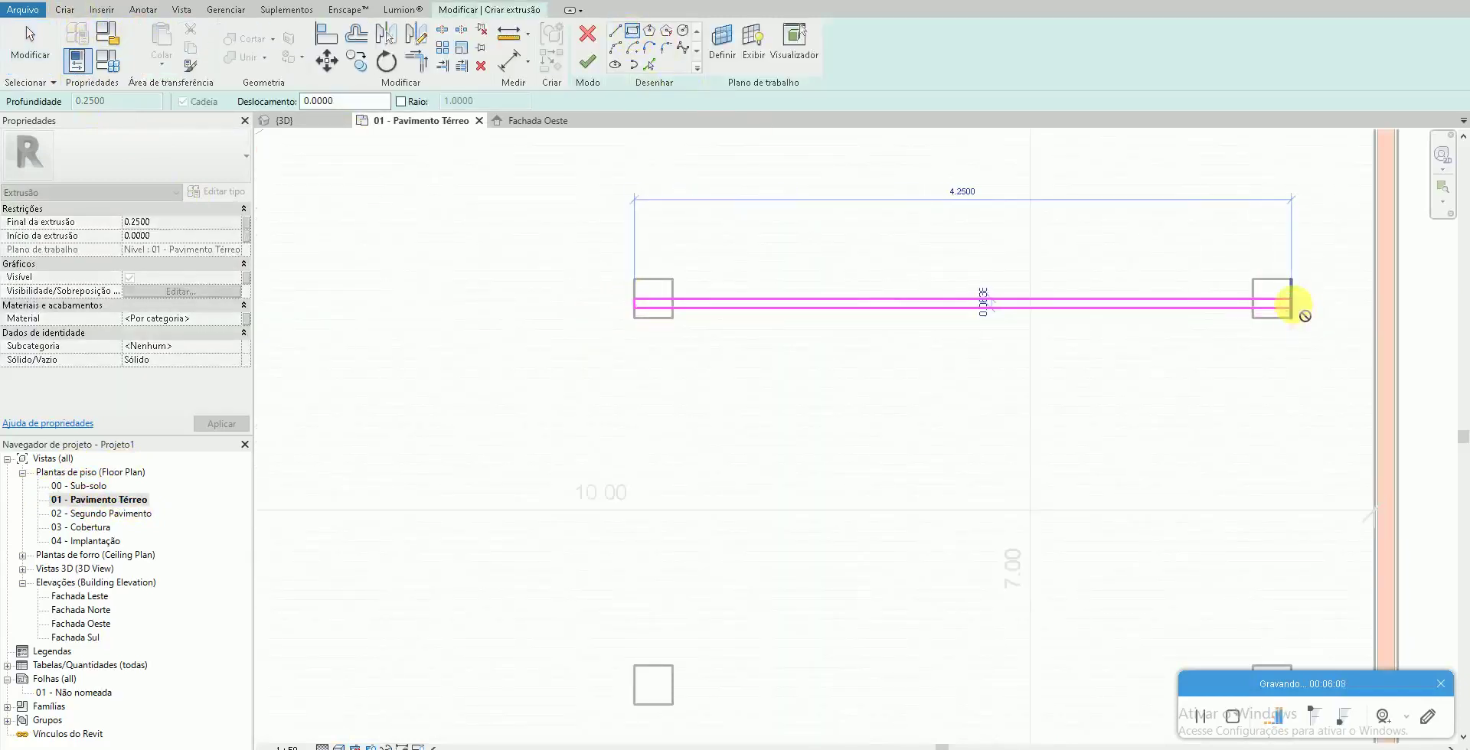
click(1291, 318)
key(Escape)
click(1324, 312)
scroll(1330, 314, up, 2)
key(Return)
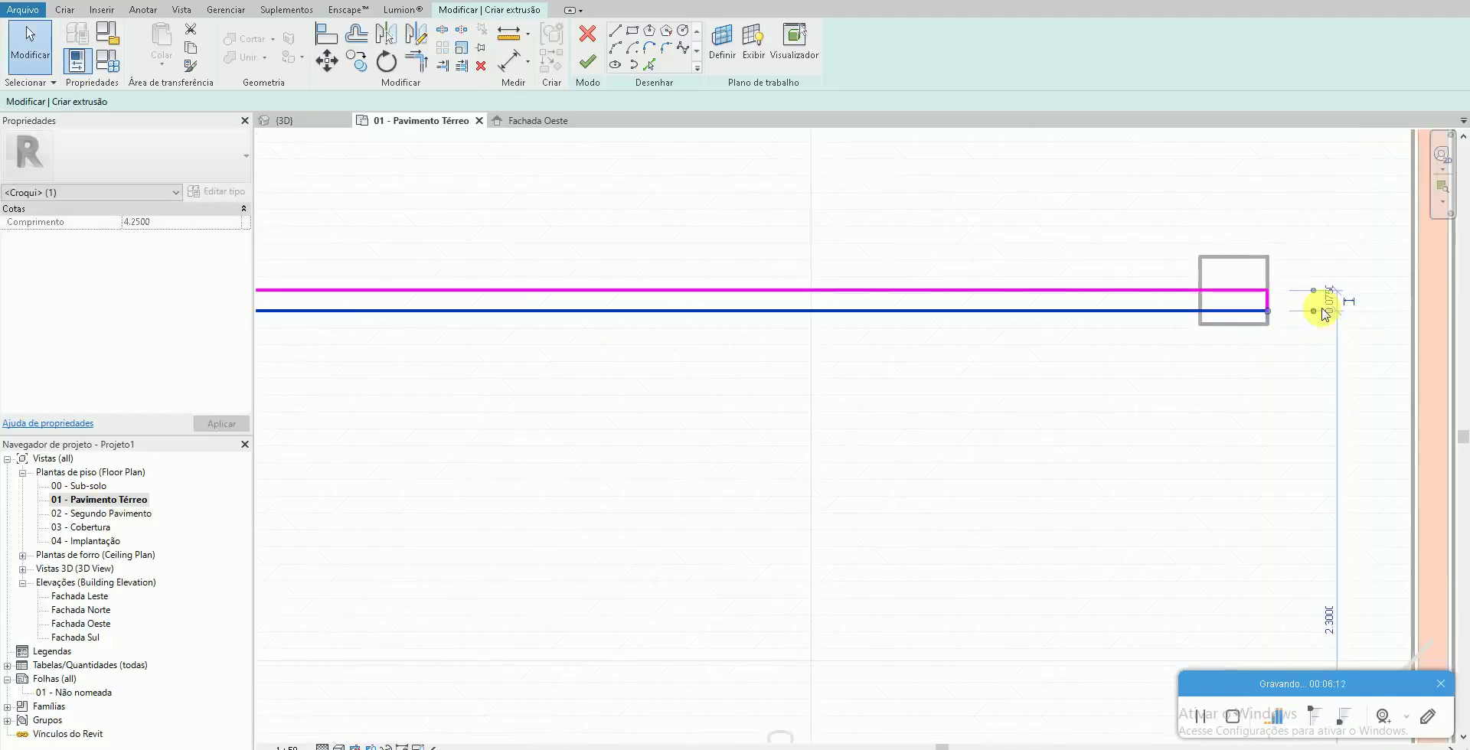
Centre the beam outline on the columns and place a second beam over the lower column pair
click(1294, 336)
scroll(1255, 314, up, 2)
click(1267, 311)
key(m)
key(v)
click(1267, 285)
click(1281, 311)
scroll(1129, 301, down, 3)
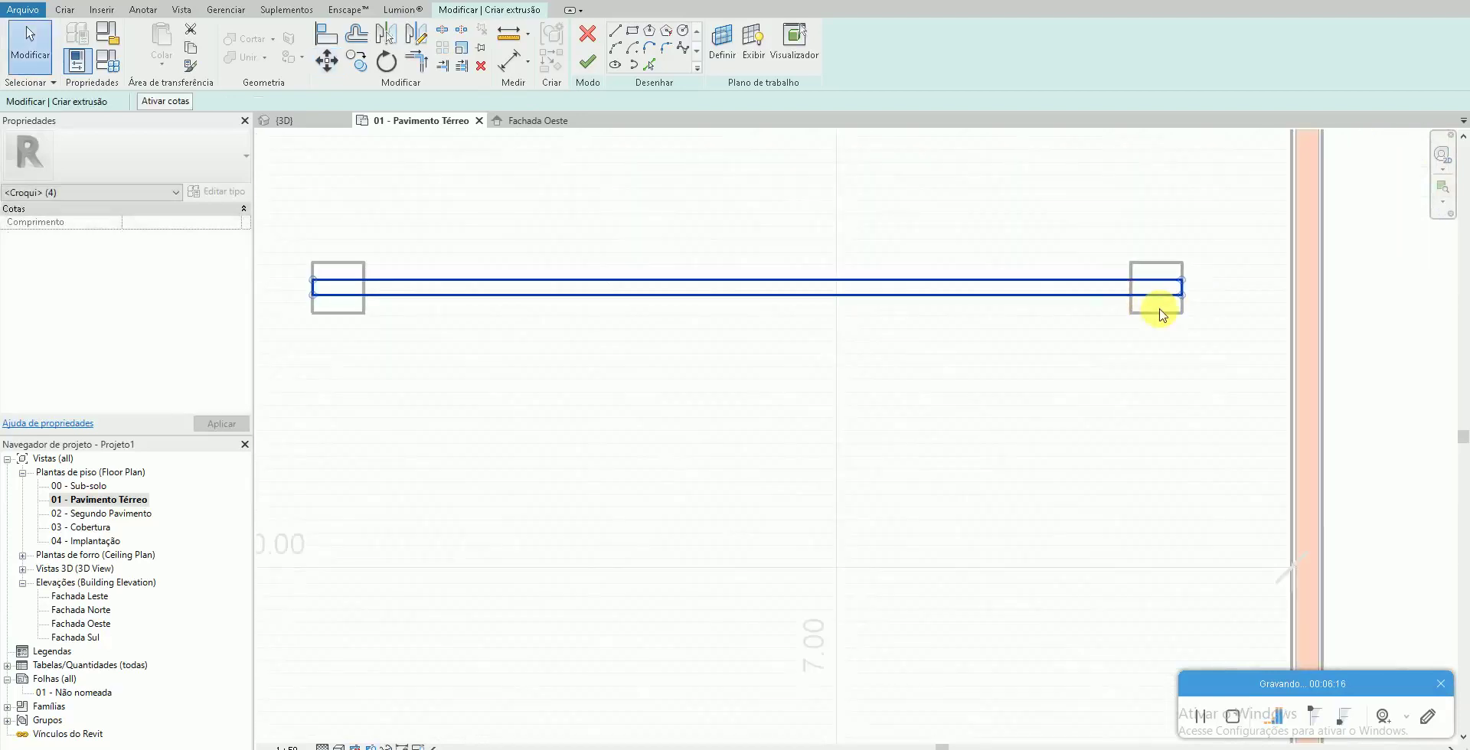
key(r)
key(o)
scroll(1183, 335, down, 2)
scroll(1166, 467, down, 2)
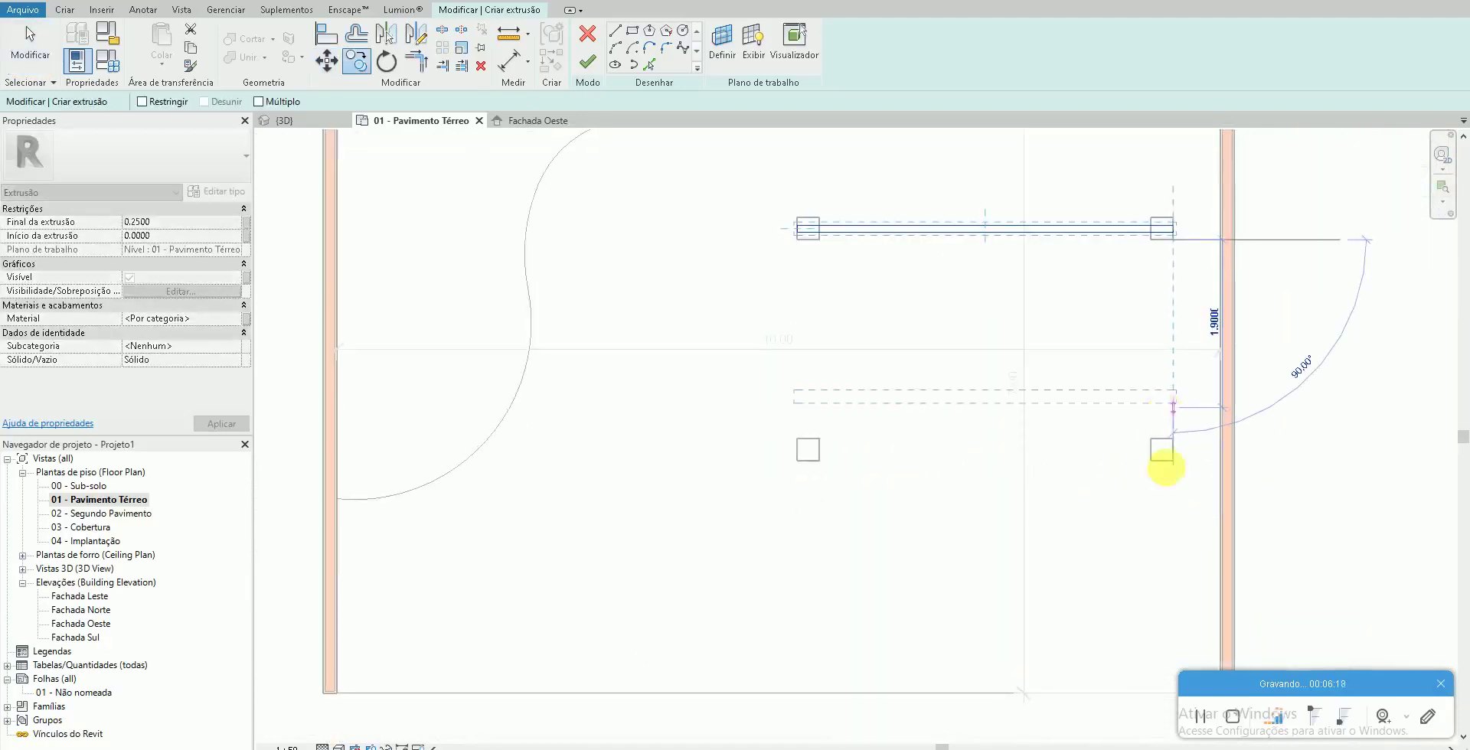
click(1177, 475)
Finish the beams and, in 3D, set their extrusion start to 2.7 with a higher end
click(587, 61)
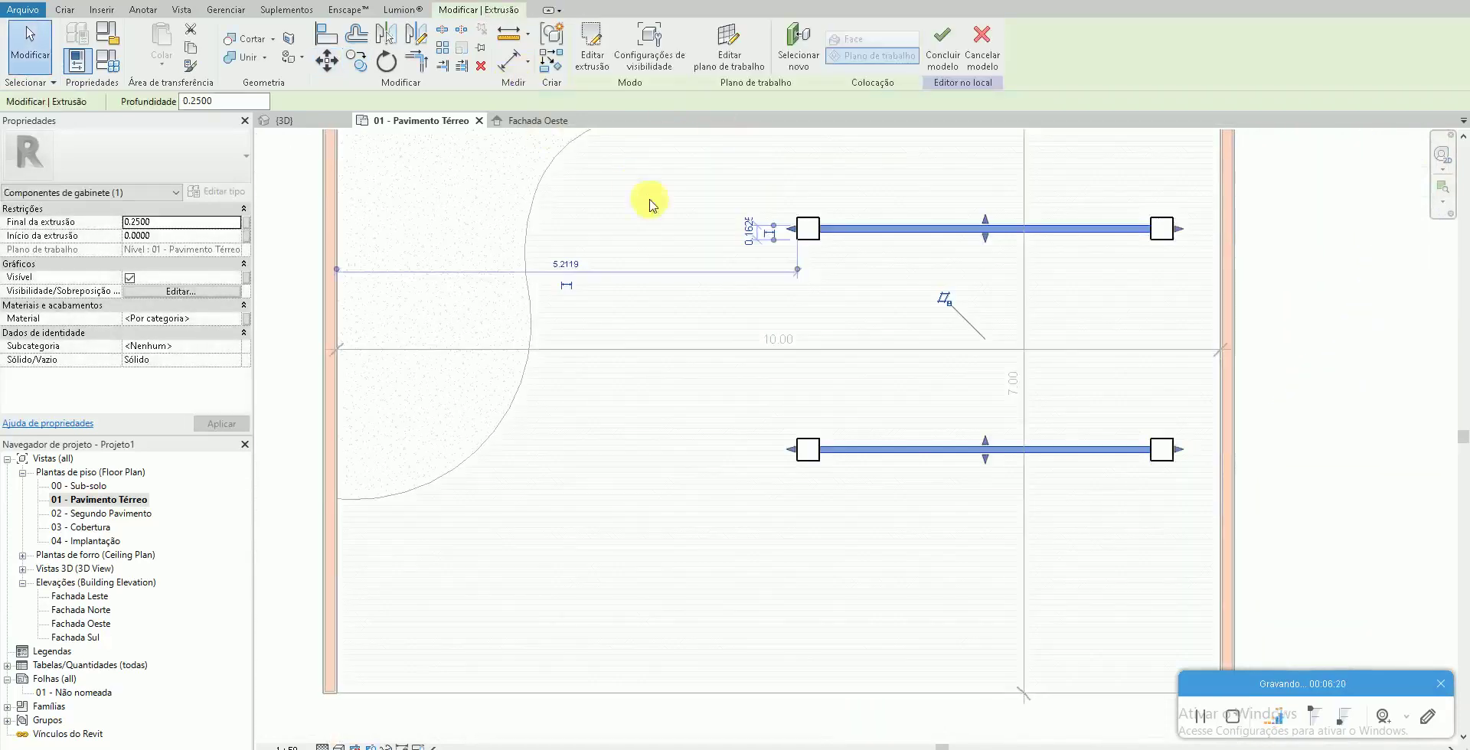
click(284, 120)
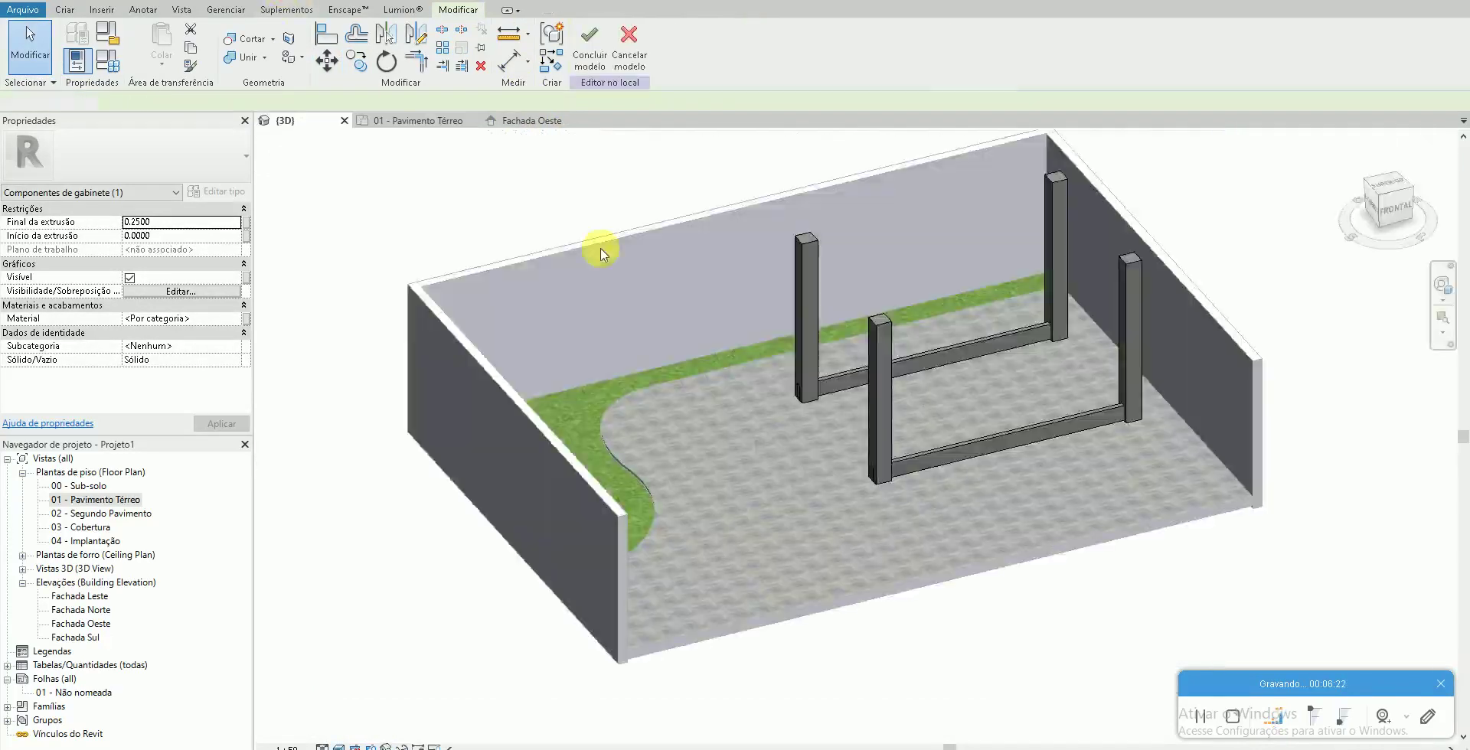
click(186, 237)
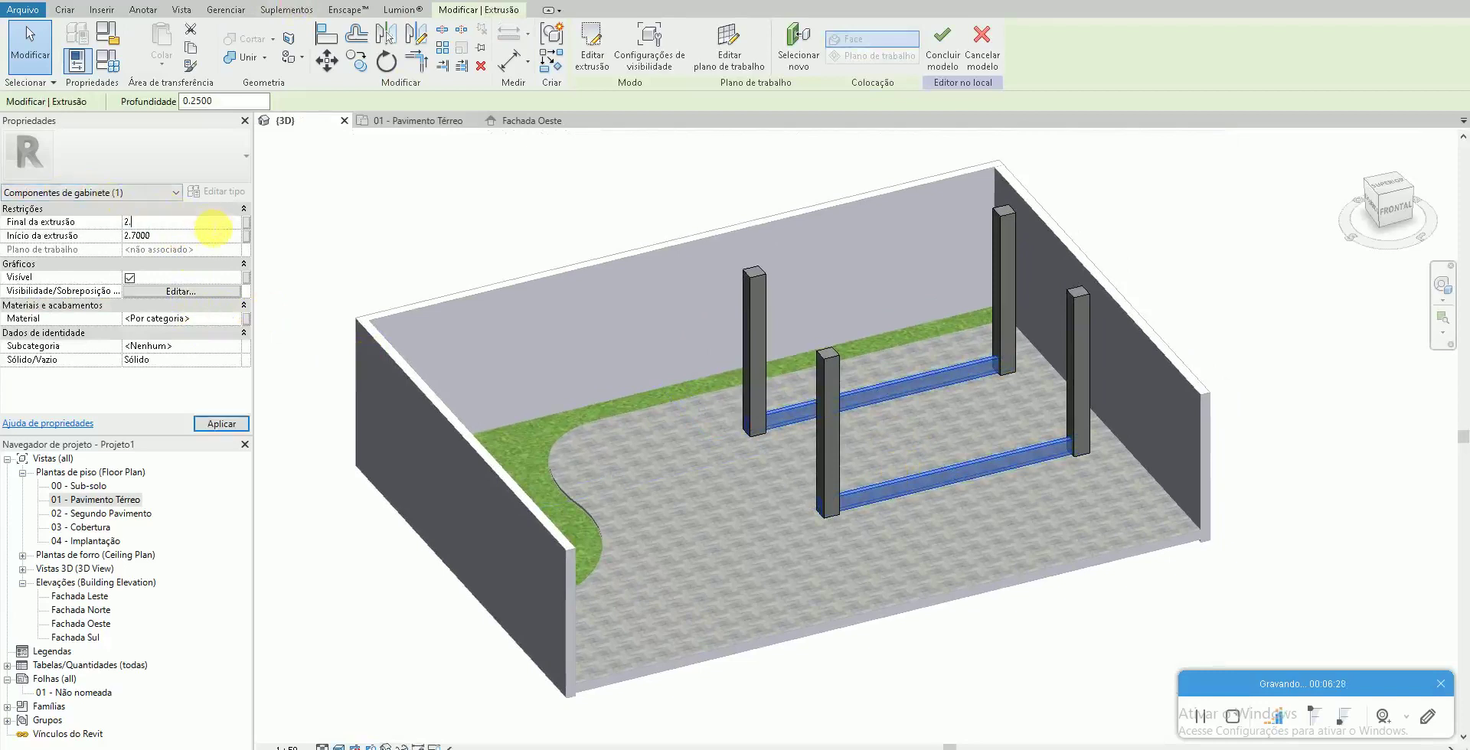
text(5)
click(870, 530)
mouse_move(950, 589)
shift+middle_down()
mouse_move(891, 531)
mouse_move(813, 530)
mouse_move(860, 551)
shift+middle_up()
In the South elevation, start a new extrusion sketched on the beam's face
double_click(96, 500)
scroll(444, 570, down, 2)
scroll(623, 565, down, 2)
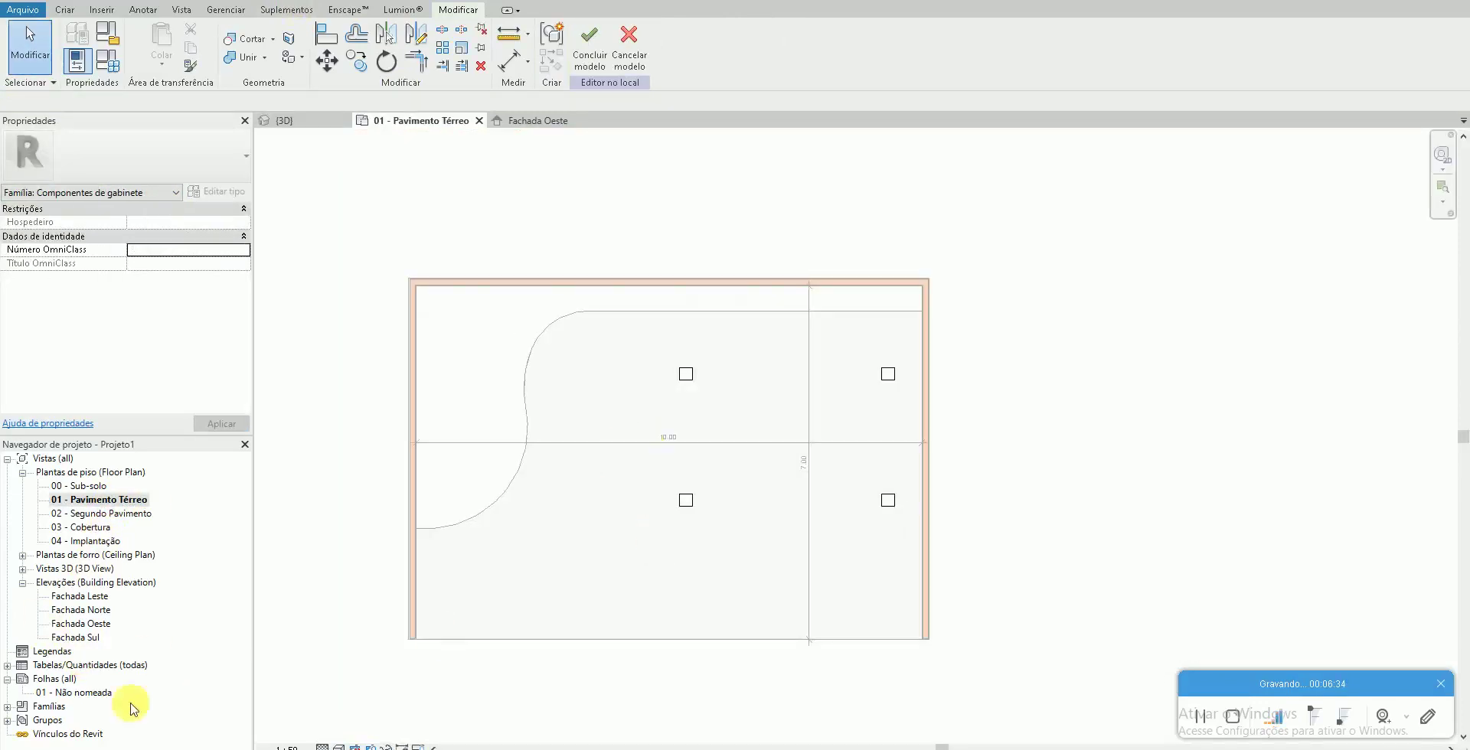
double_click(75, 637)
scroll(674, 460, up, 2)
scroll(805, 386, up, 2)
click(69, 10)
click(146, 47)
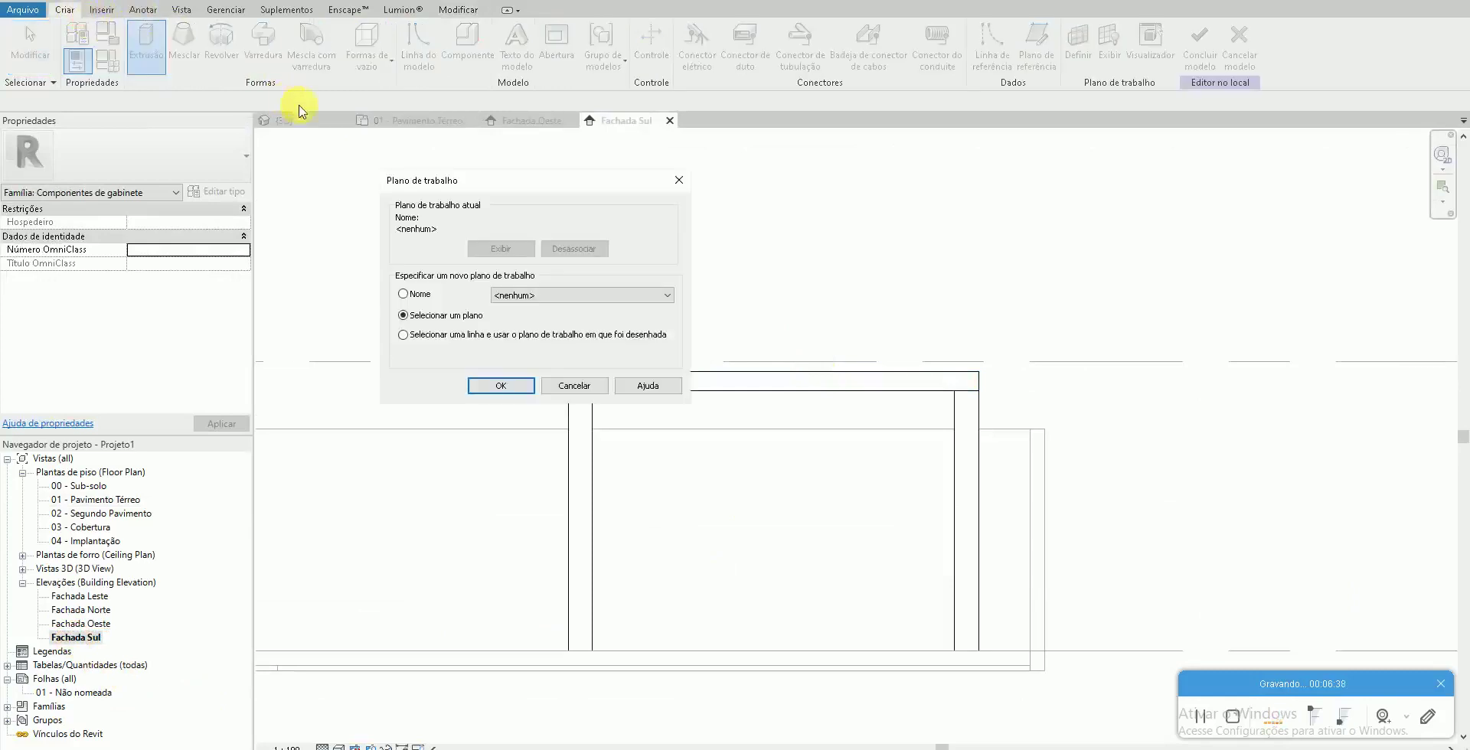
click(501, 386)
double_click(597, 415)
Draw a small slat rectangle above the beam's corner
click(634, 34)
scroll(551, 360, up, 3)
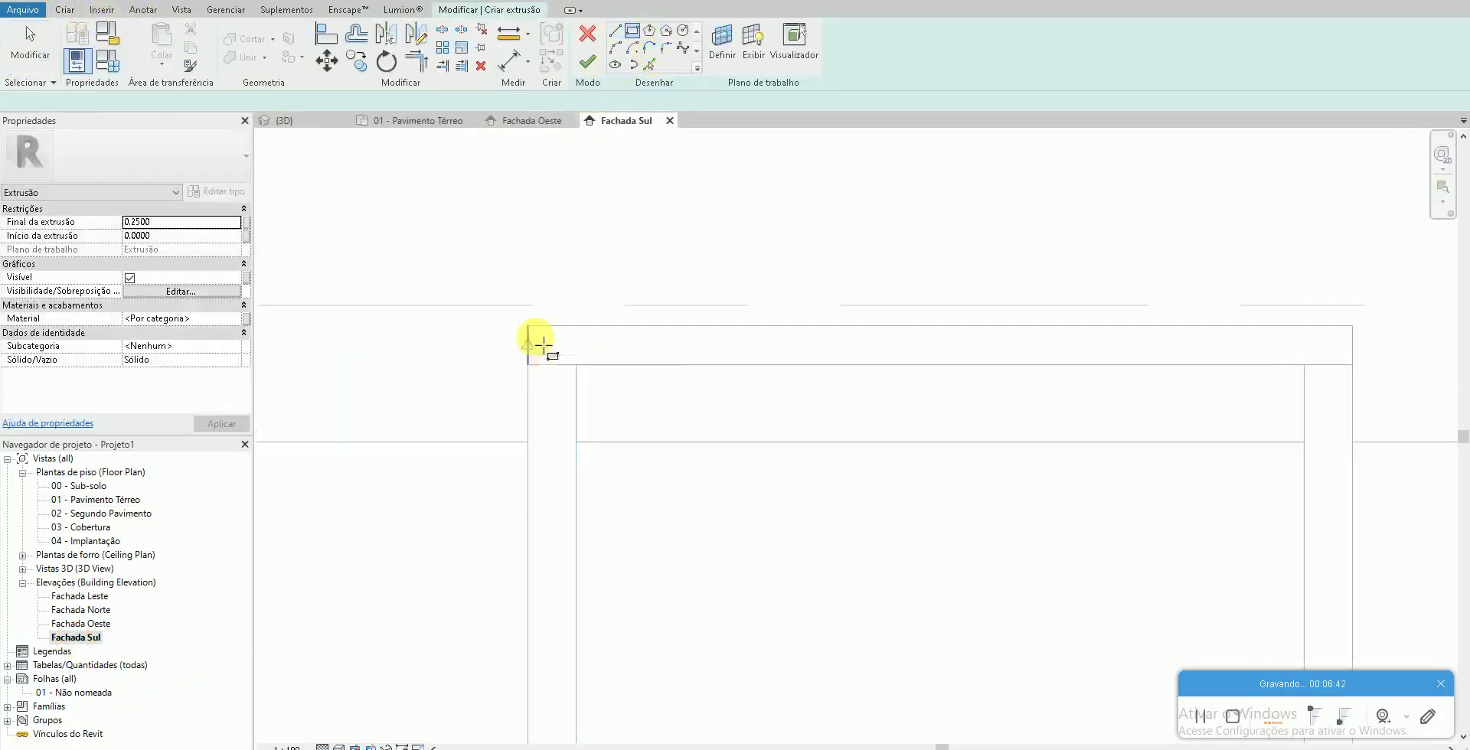
click(544, 326)
key(Escape)
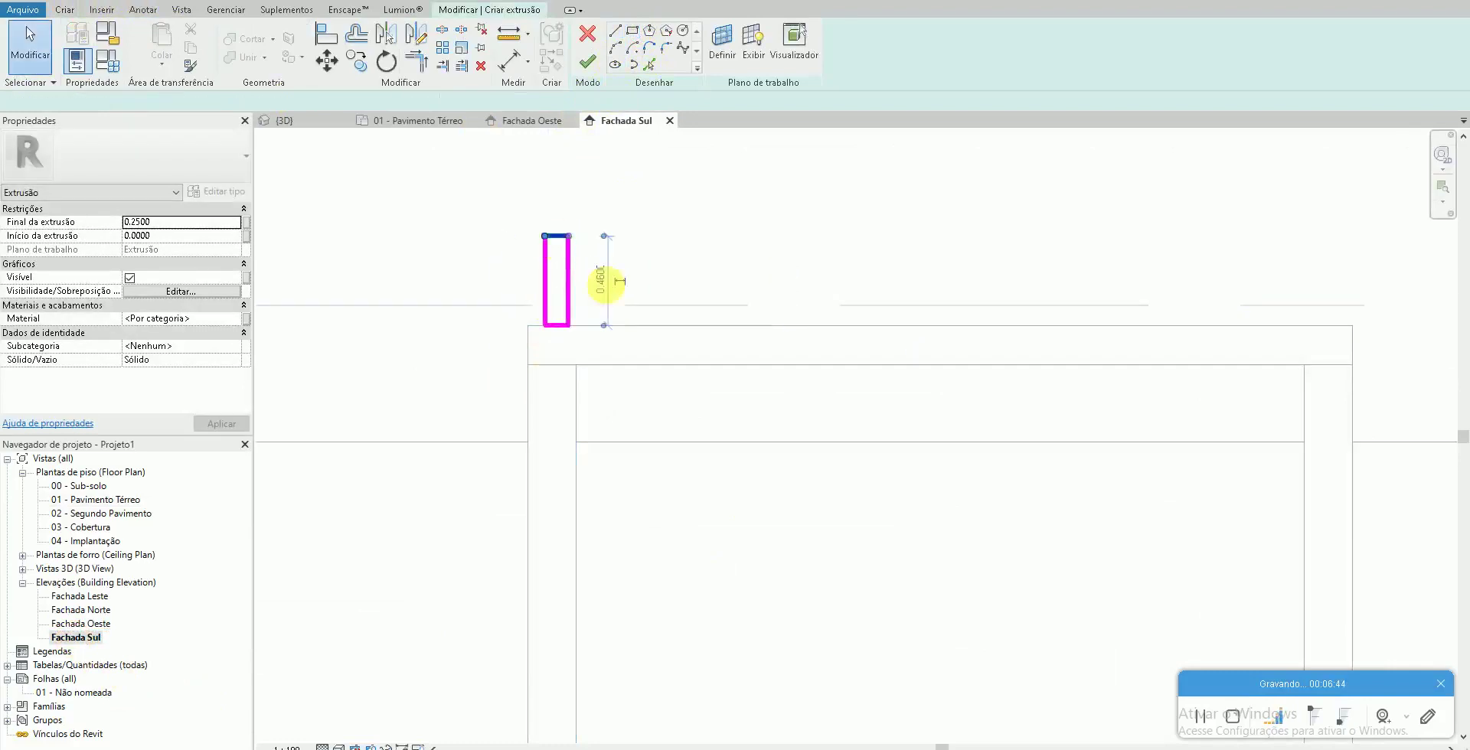
click(605, 281)
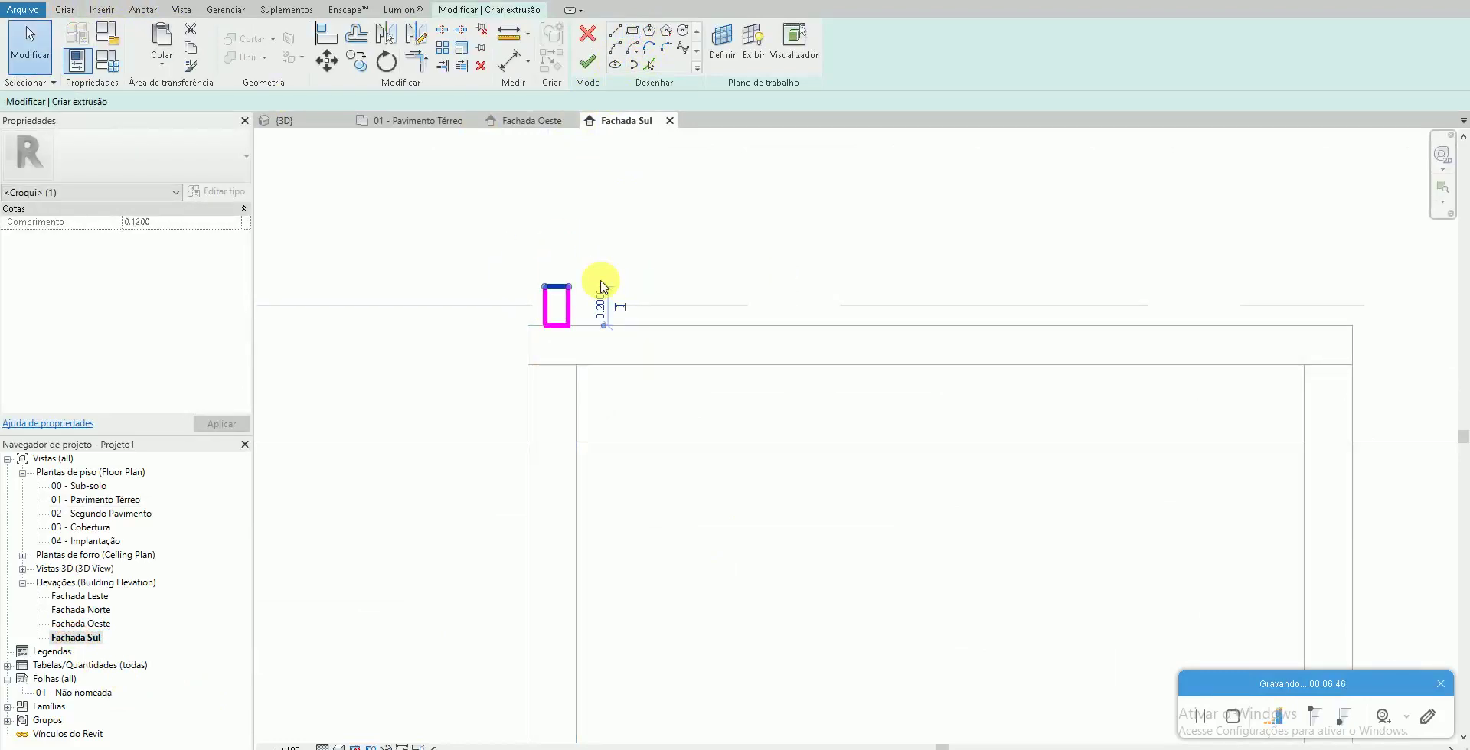
key(Escape)
Size the slat rectangle to 0.25 high and 0.05 wide
click(563, 286)
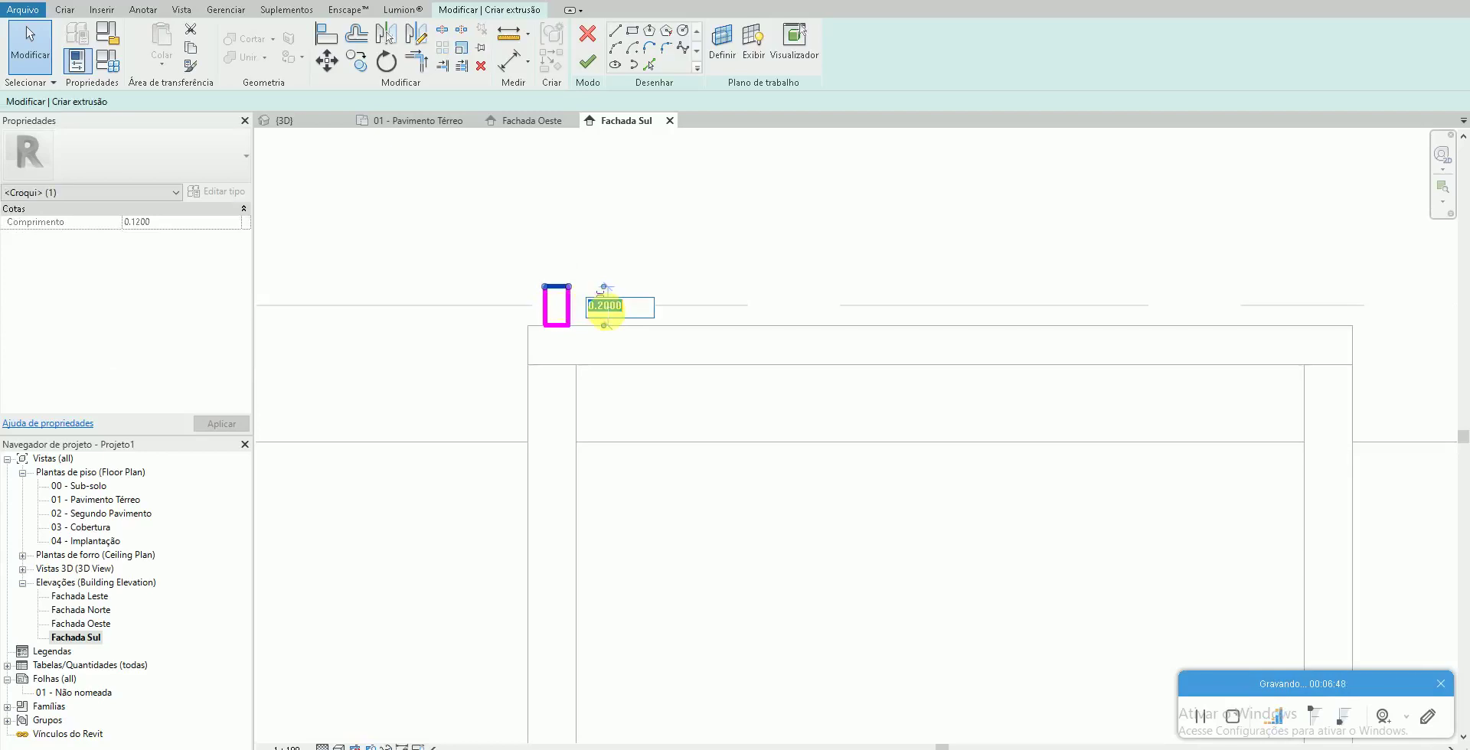
key(Return)
click(568, 318)
click(555, 356)
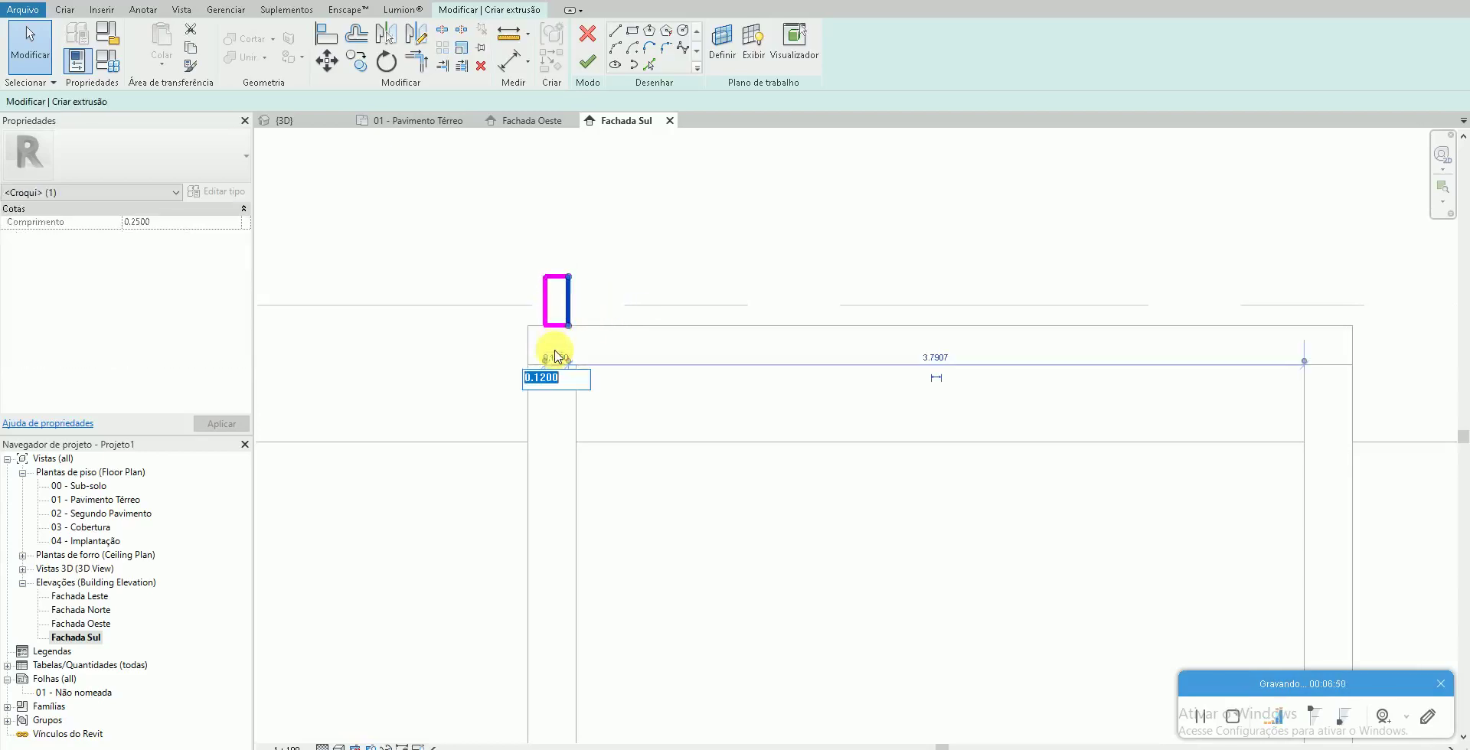
text(05)
key(Return)
scroll(515, 249, up, 2)
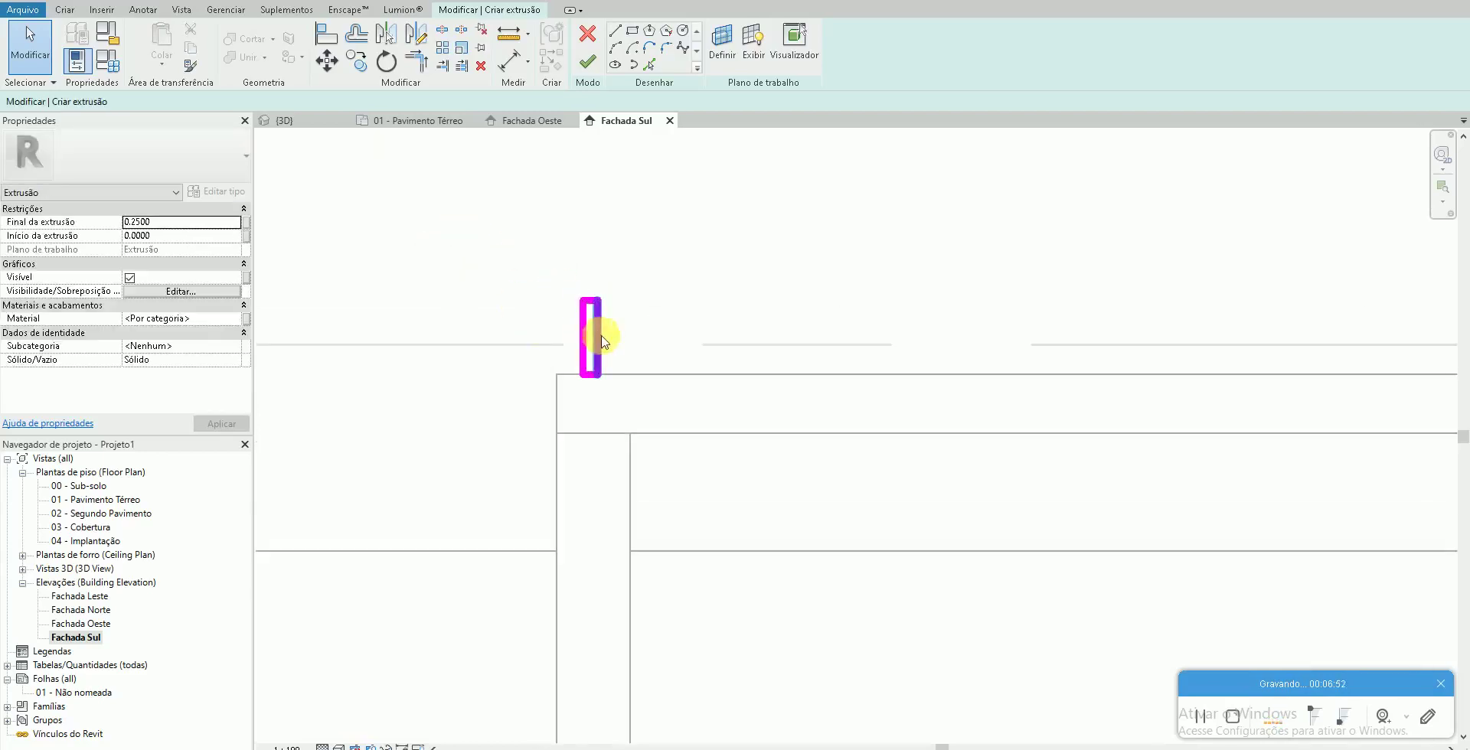
click(590, 402)
click(590, 400)
click(565, 368)
Move the rectangle profile with MV onto the beam's top-left corner
click(589, 383)
key(m)
key(v)
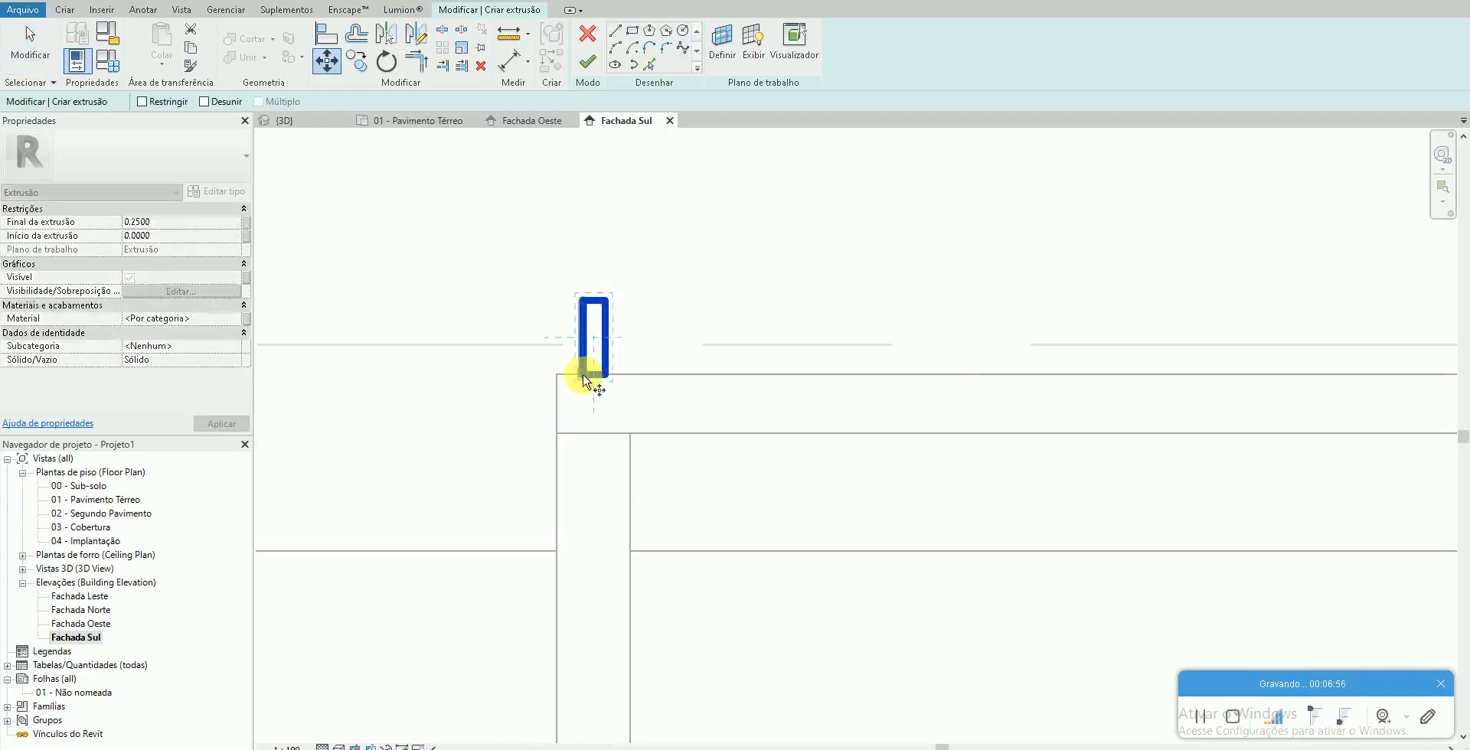
click(668, 355)
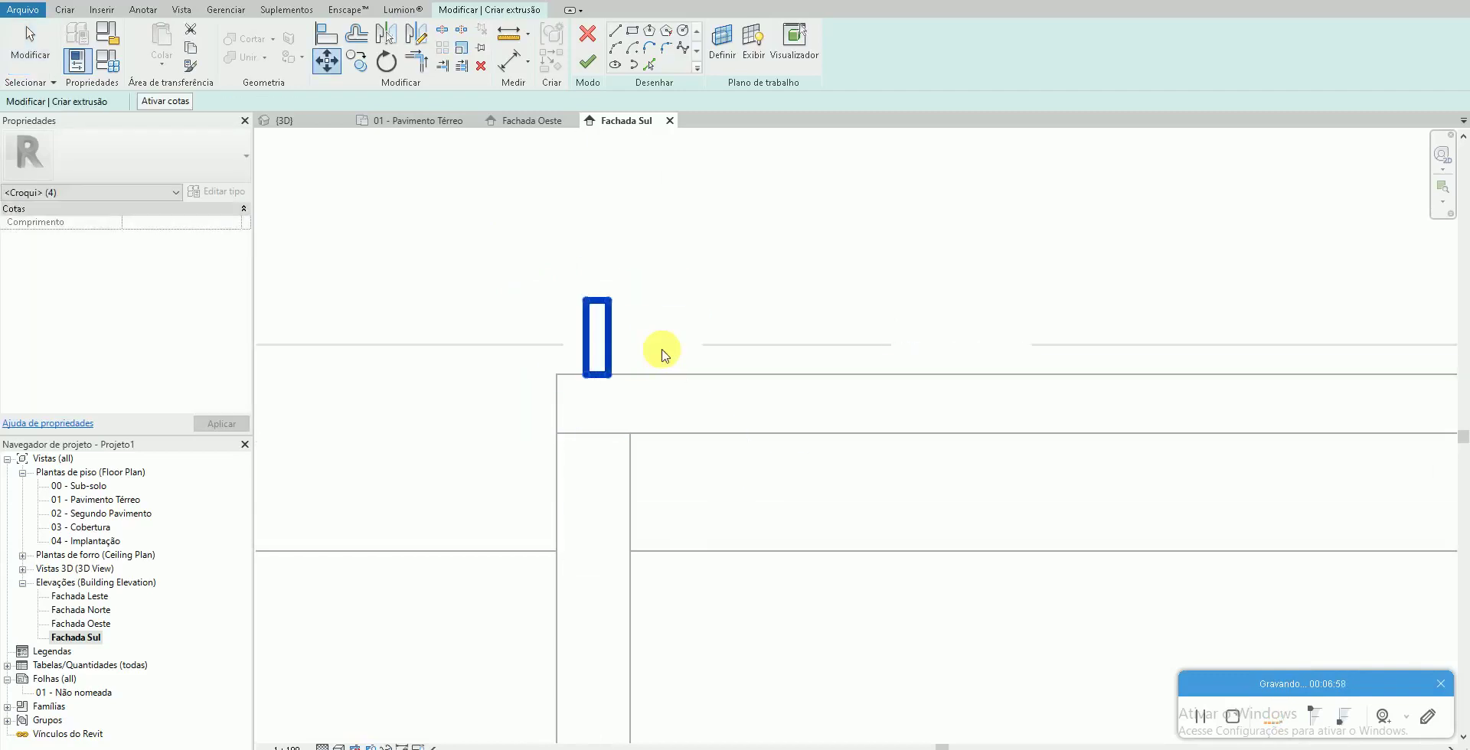
click(591, 307)
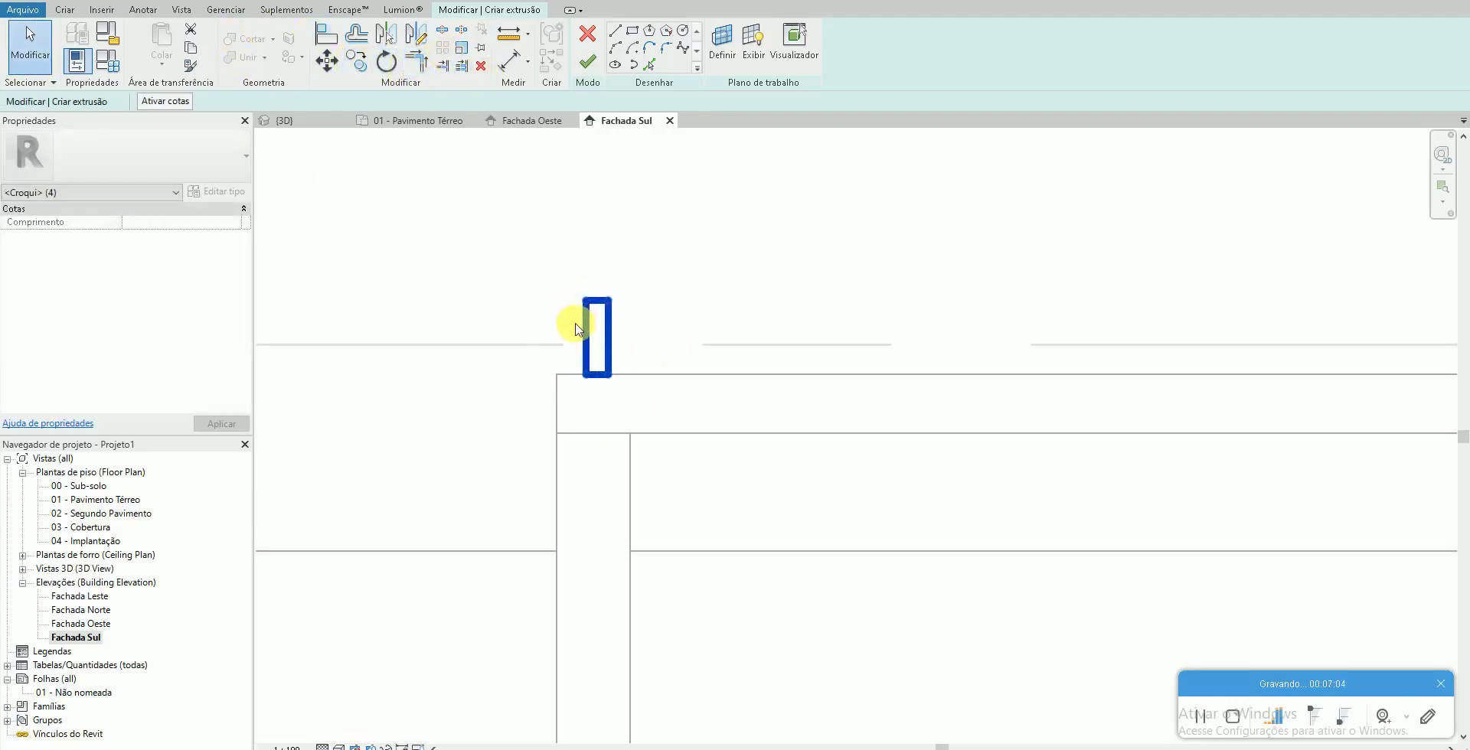
Begin copying the profile with CO at a 0.5 spacing from its base point
key(r)
key(o)
key(c)
key(o)
click(584, 300)
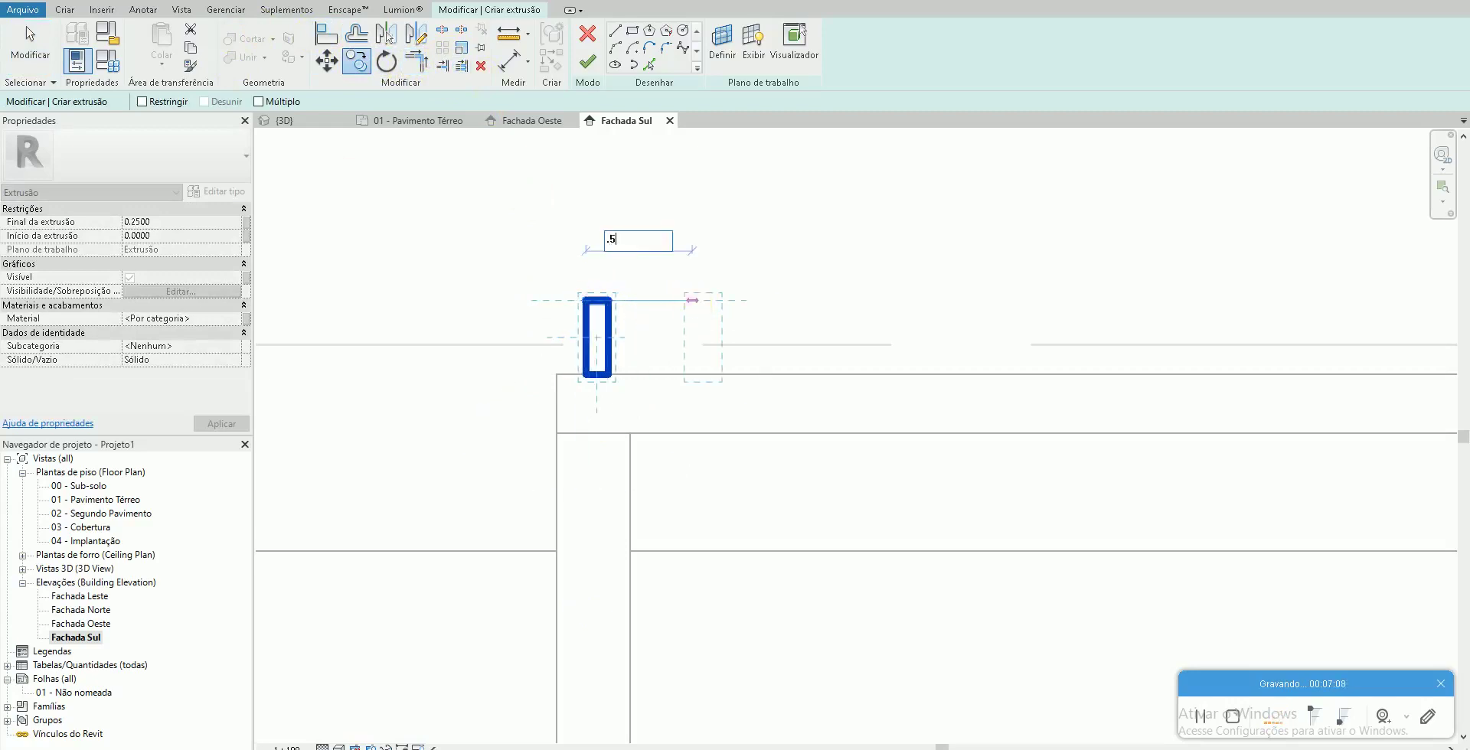
Copy the profile at 0.5, then place multiple copies along the beam to its right end
key(Return)
scroll(683, 302, down, 3)
drag(665, 268, 755, 366)
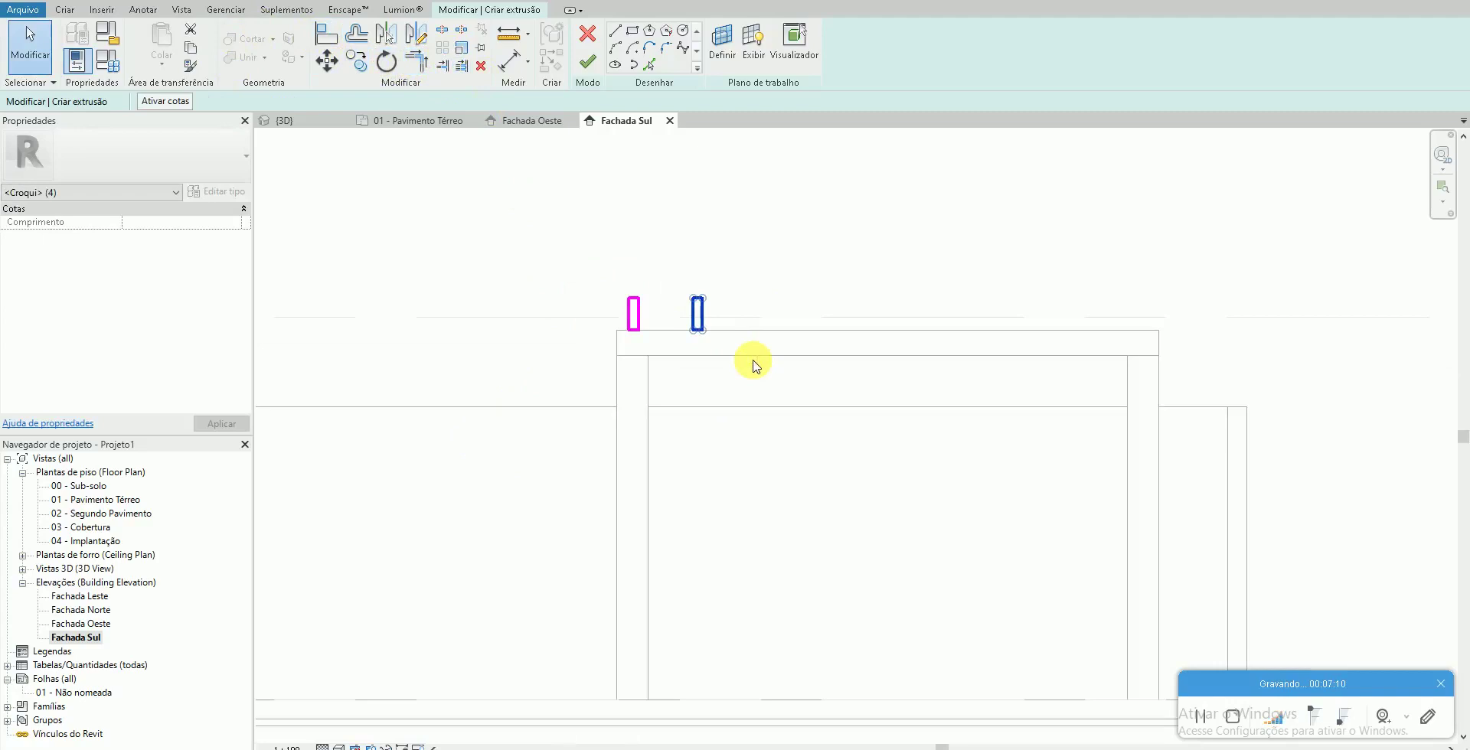
click(366, 71)
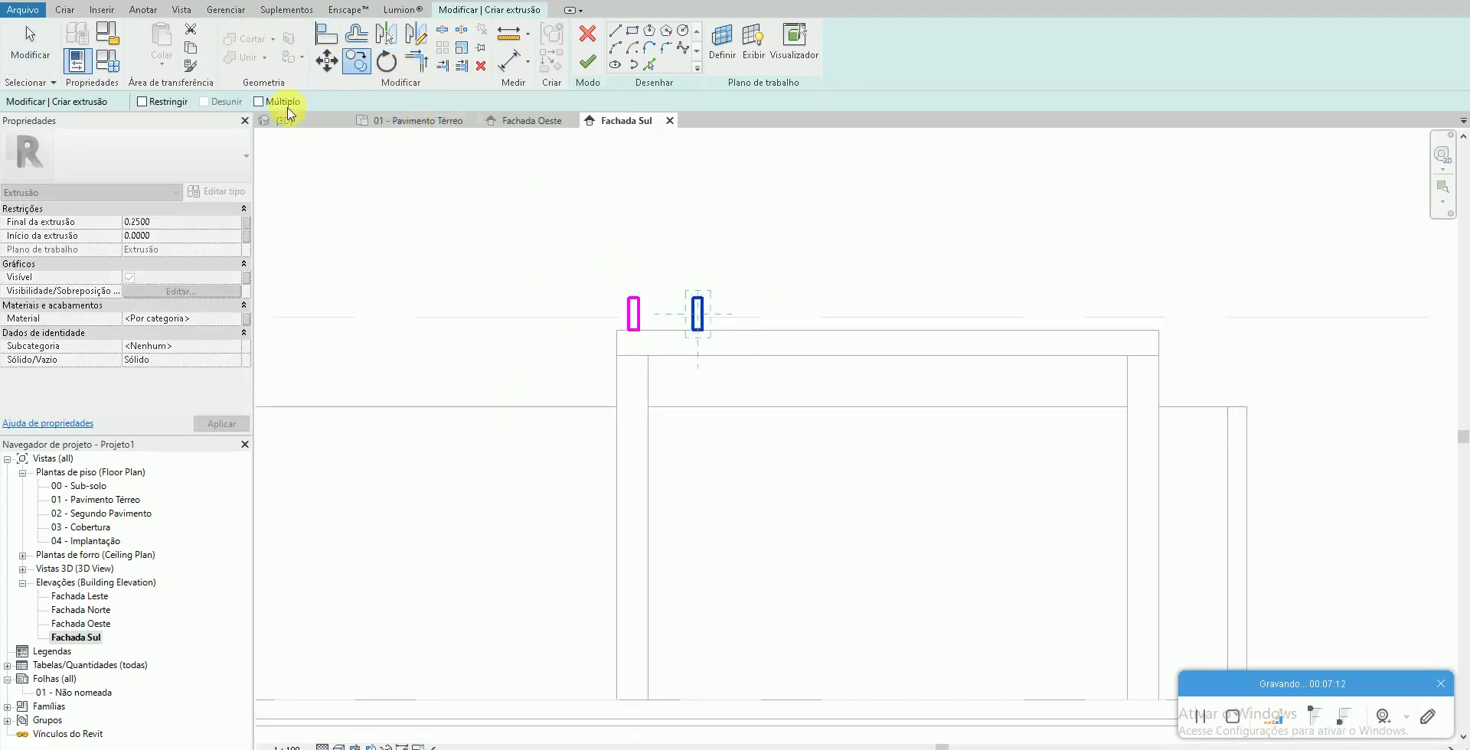
click(696, 305)
click(775, 302)
click(849, 302)
click(922, 303)
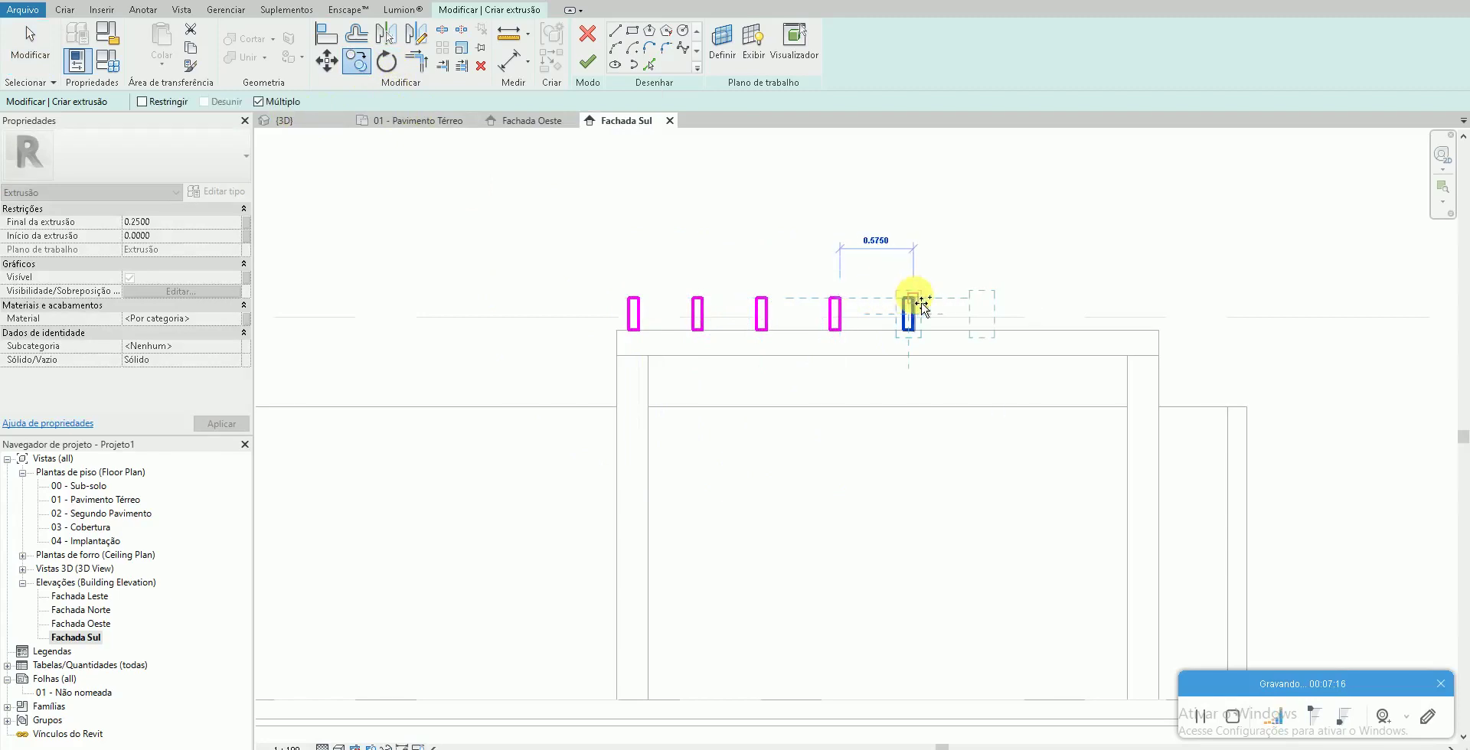
click(918, 304)
click(976, 305)
click(1039, 305)
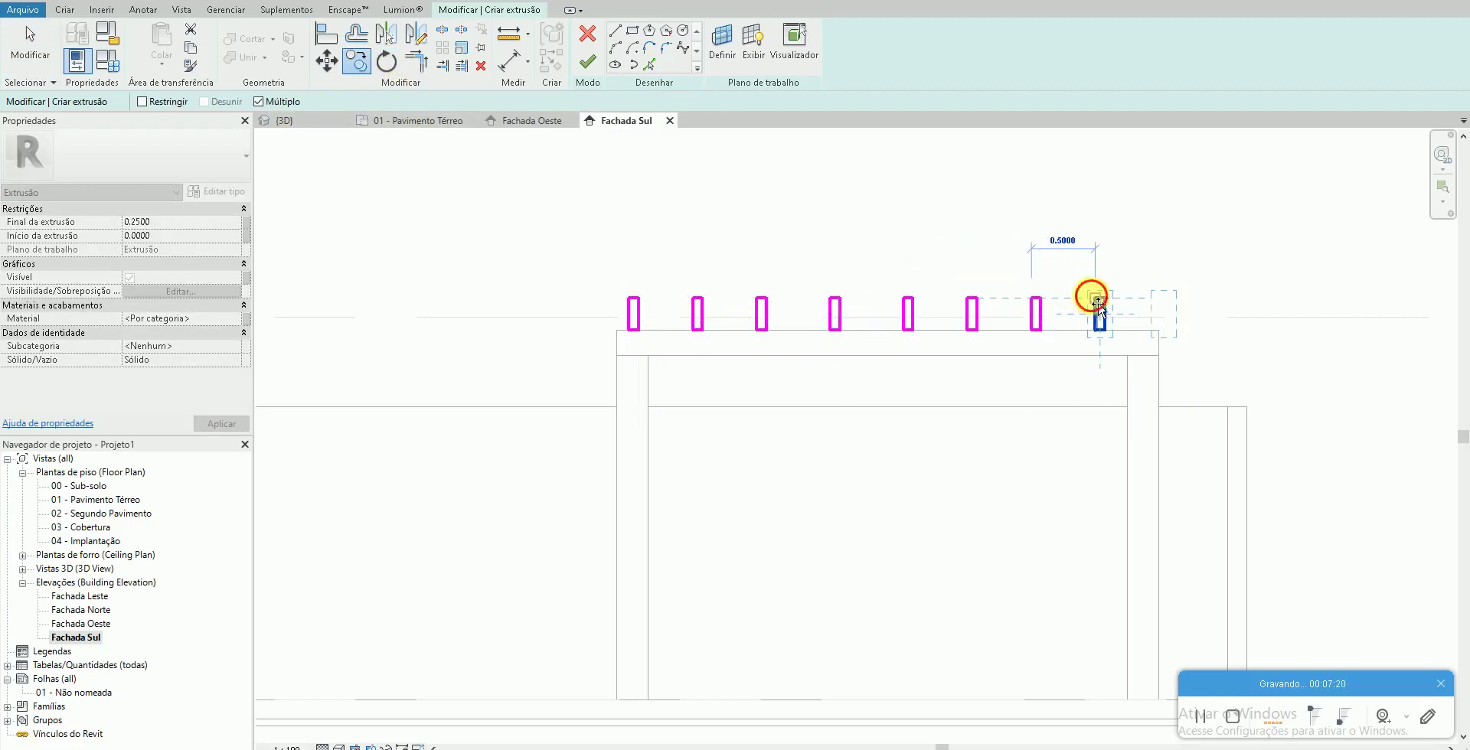
click(1099, 305)
key(Escape)
Nudge the nine rafter profiles so they are evenly spaced along the beam
drag(599, 257, 1321, 395)
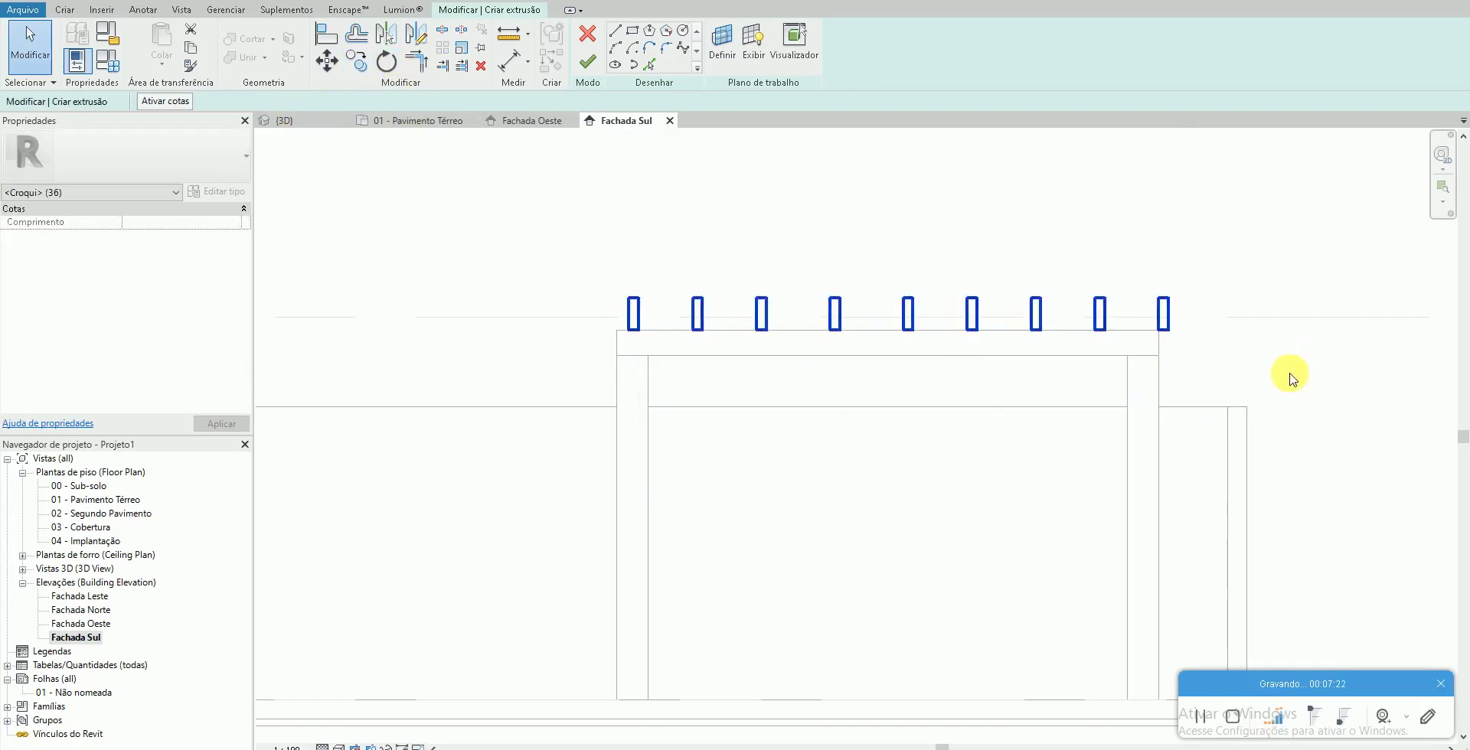
key(Left)
key(Left)
key(Right)
key(Right)
key(Left)
key(Right)
drag(1129, 239, 1231, 396)
key(Left)
key(Left)
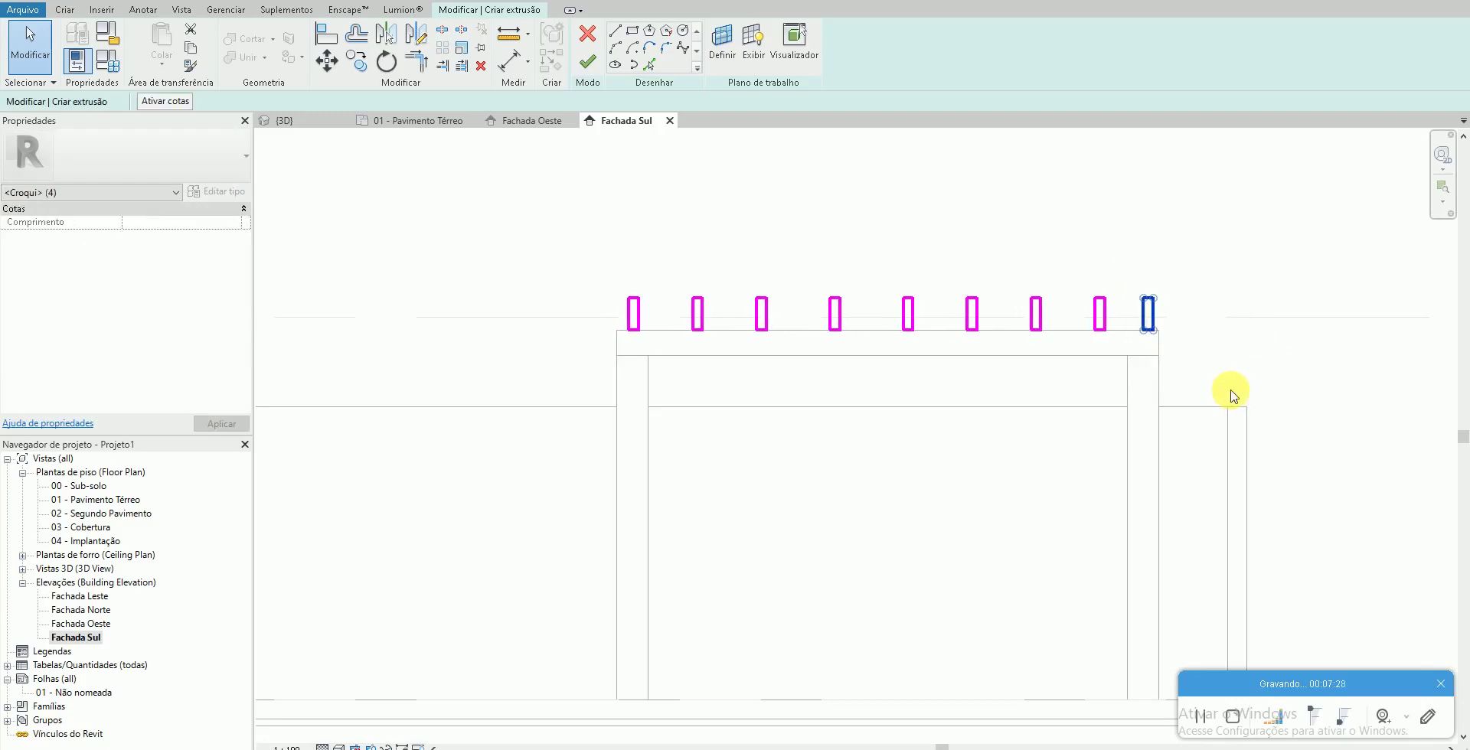
drag(568, 245, 699, 381)
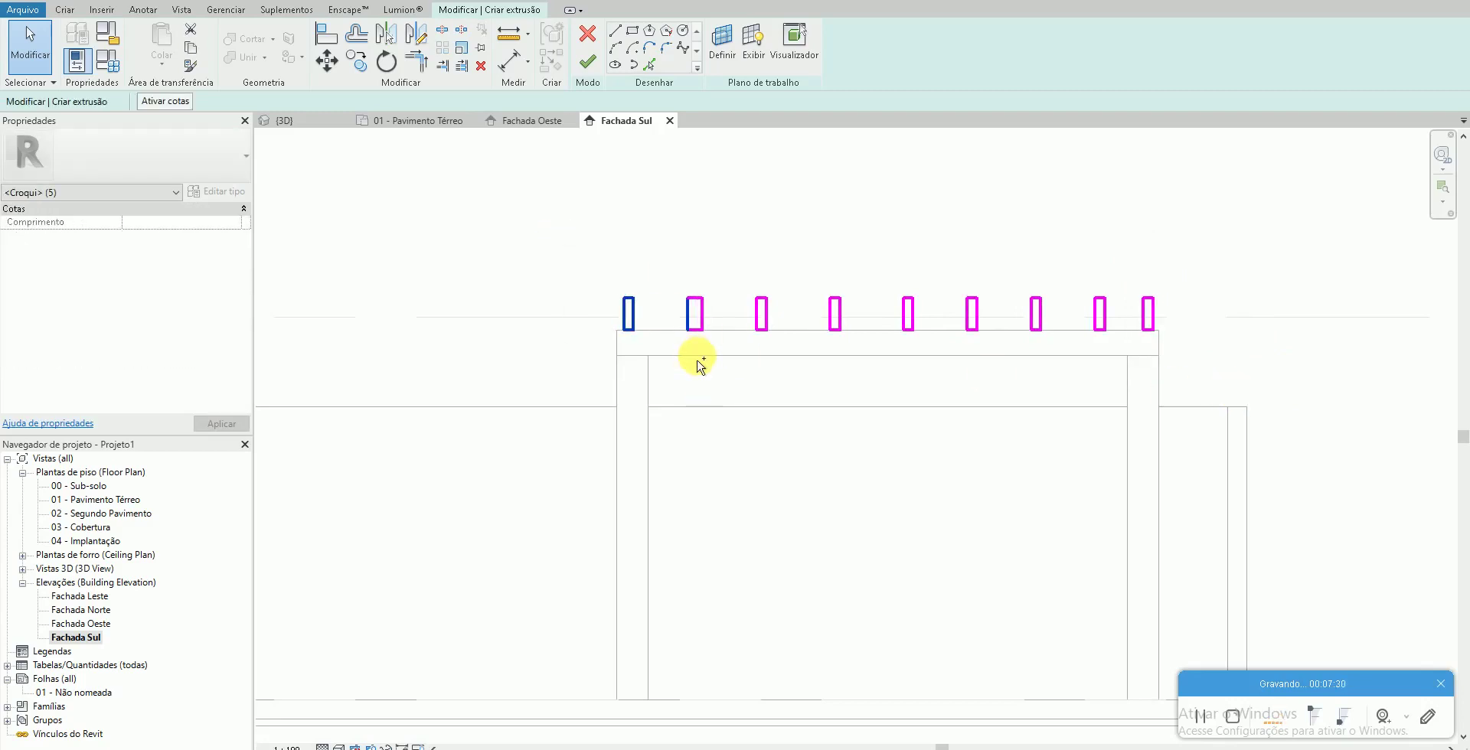
key(Right)
click(611, 282)
drag(601, 263, 652, 350)
click(976, 220)
drag(568, 223, 1139, 448)
click(1045, 357)
drag(1115, 386, 668, 227)
key(Left)
key(Left)
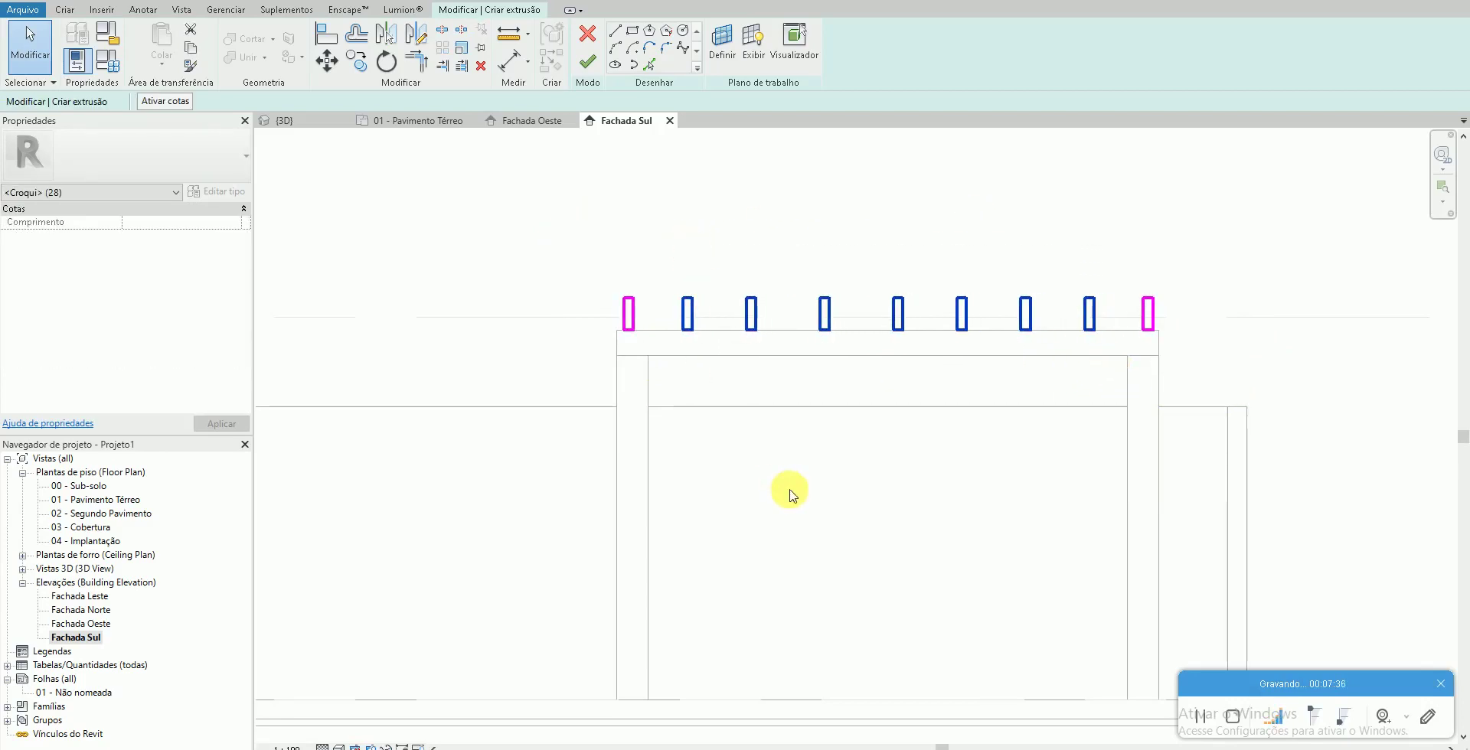
Finish the rafter sketch and stretch the extrusion across the full pergola depth in 3D
scroll(797, 490, up, 1)
scroll(803, 492, up, 1)
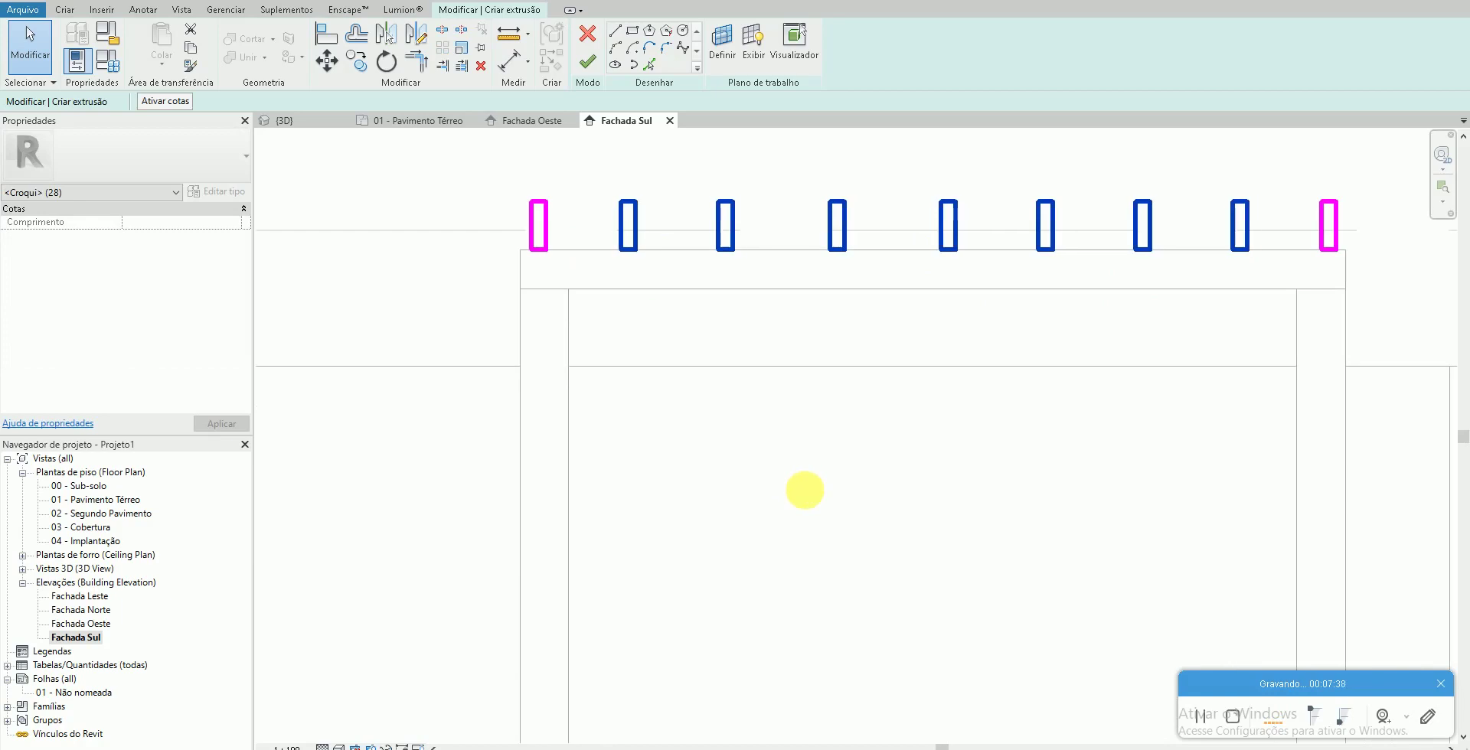
click(587, 60)
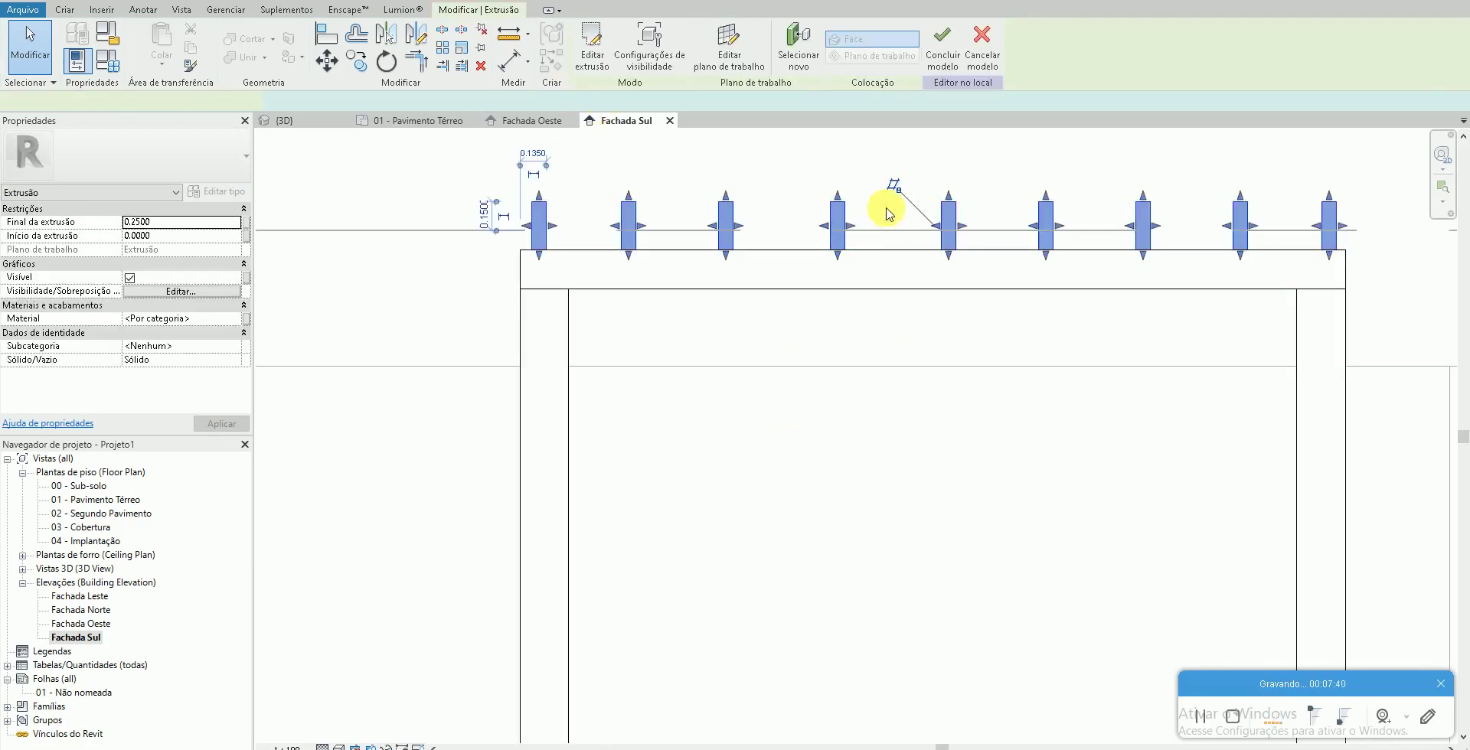
key(Escape)
click(284, 120)
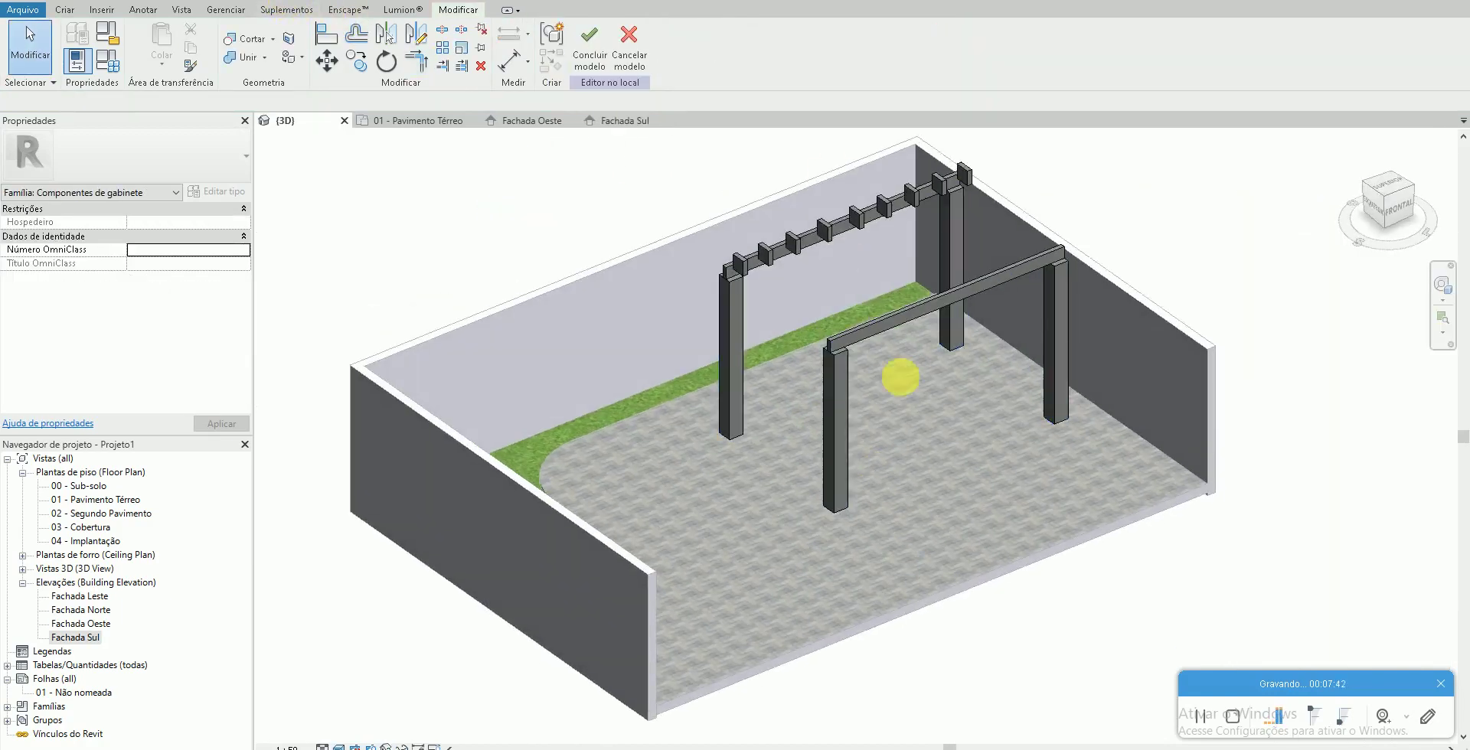
click(812, 229)
scroll(843, 230, up, 2)
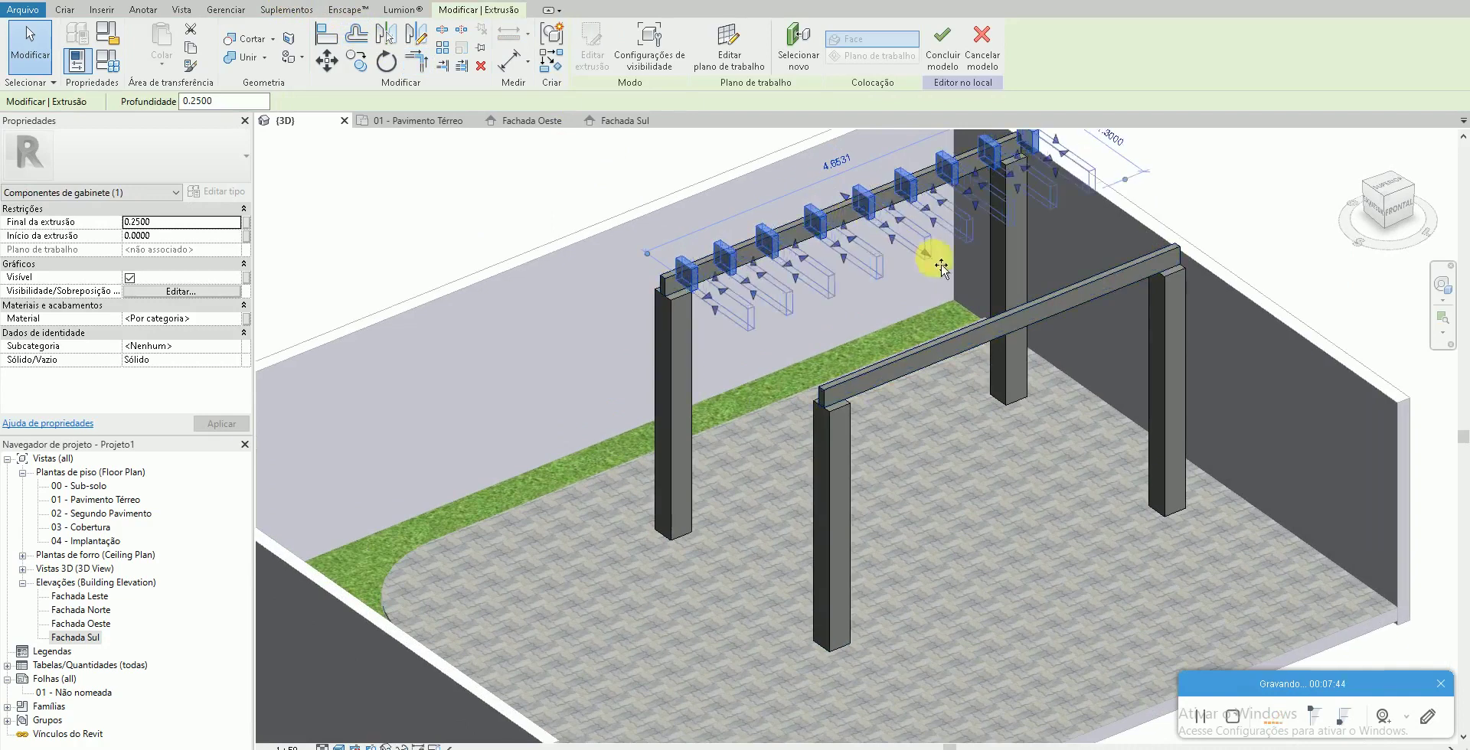
drag(941, 267, 996, 334)
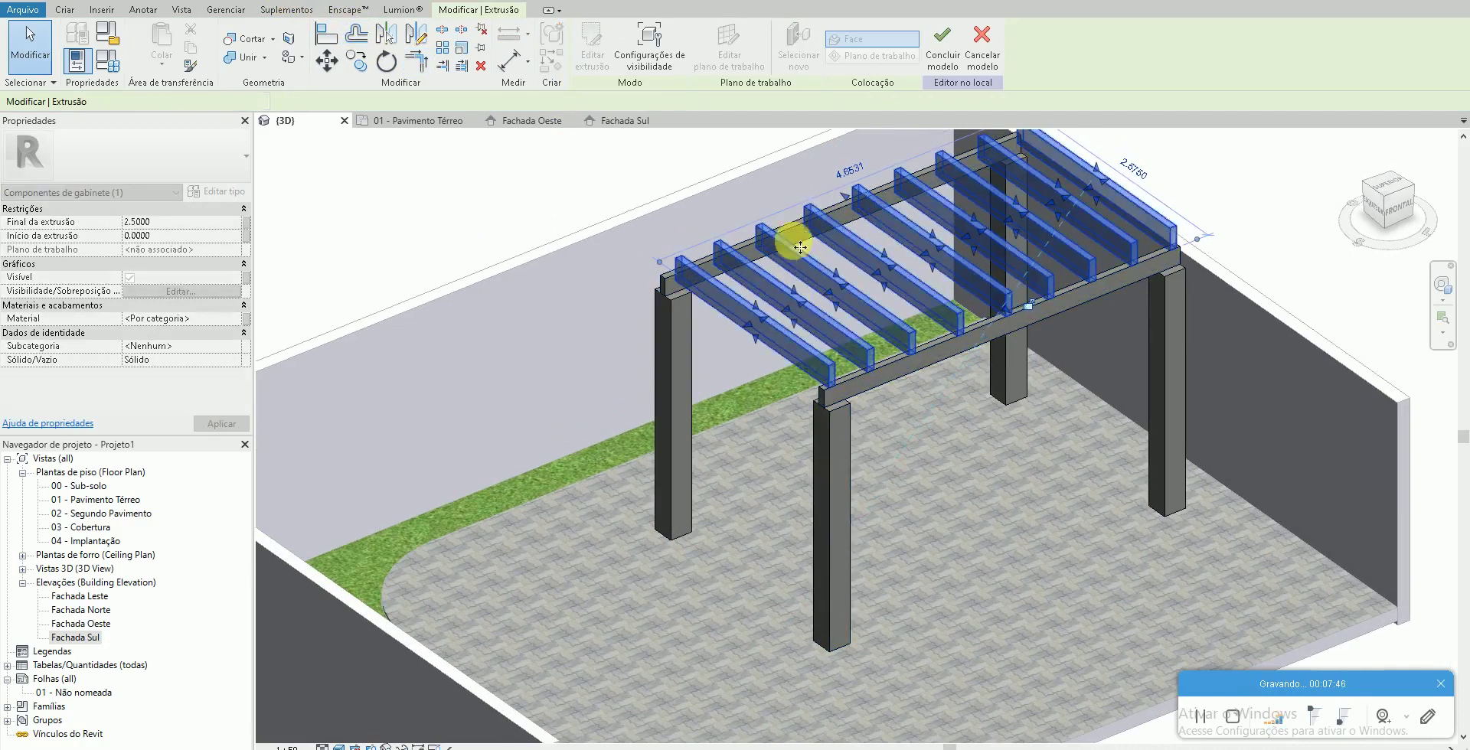
drag(837, 192, 844, 207)
scroll(845, 207, down, 3)
click(942, 426)
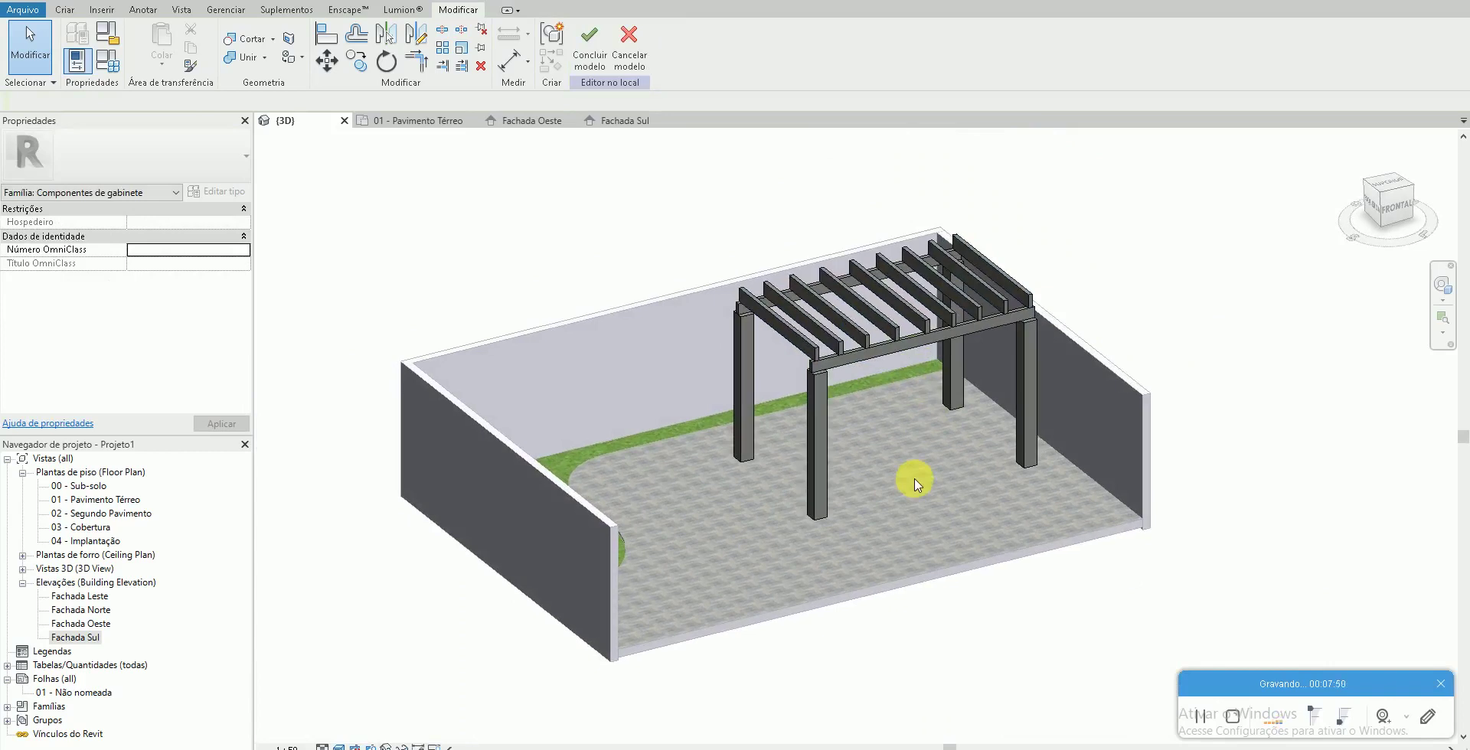
Orbit the 3D view and select all the pergola pieces
mouse_move(931, 494)
shift+middle_down()
mouse_move(797, 565)
mouse_move(817, 527)
shift+middle_up()
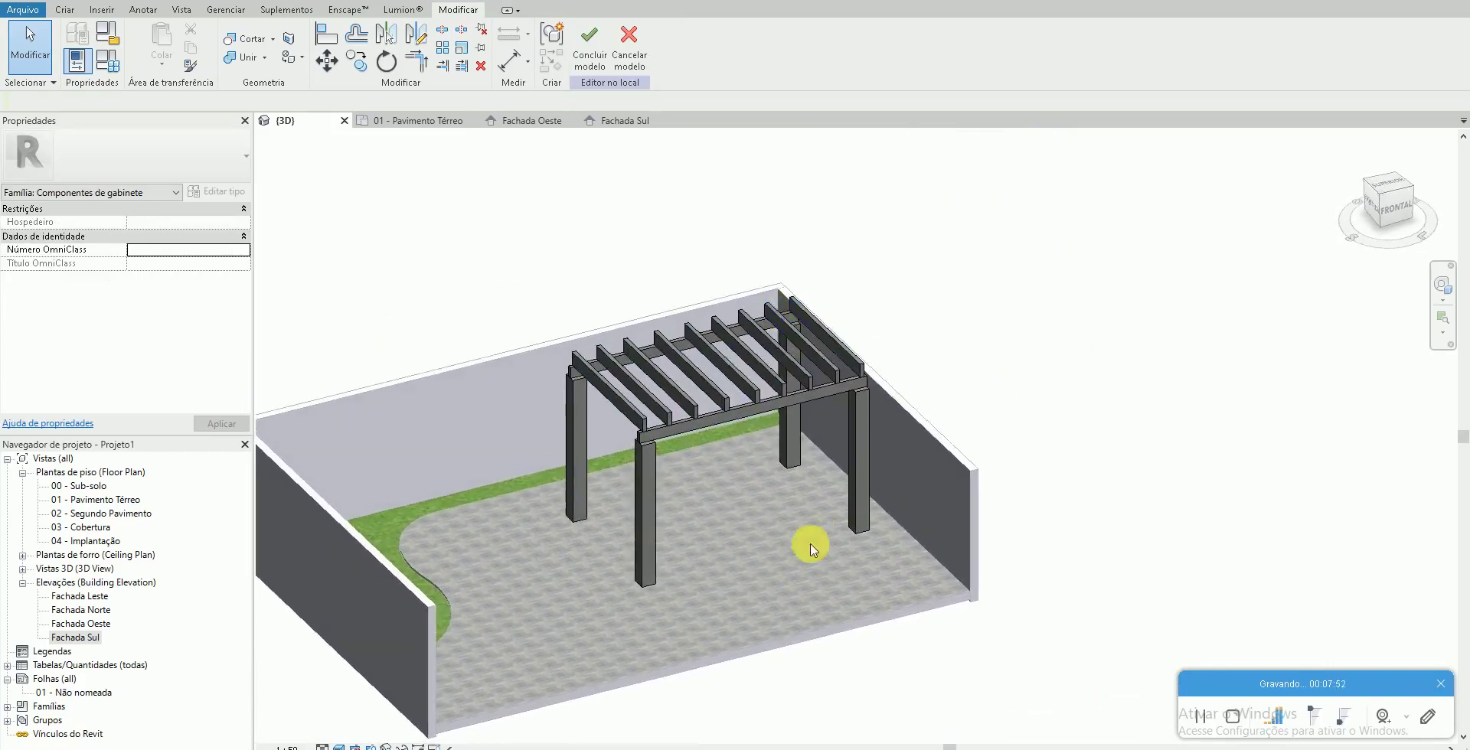
drag(929, 607, 534, 296)
scroll(728, 508, up, 2)
scroll(899, 551, up, 1)
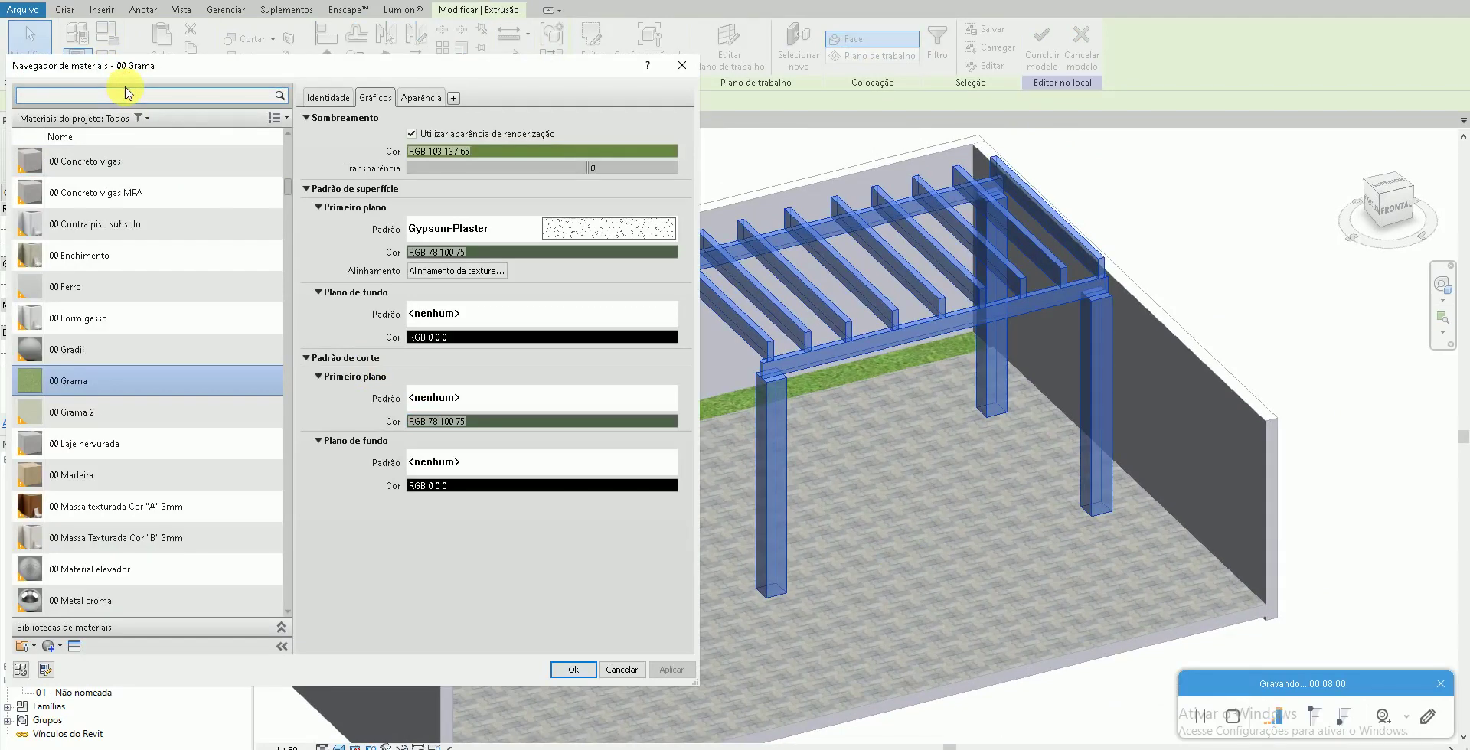
Choose the .Madeira material and browse the wood appearances in the appearance library
text(madeira)
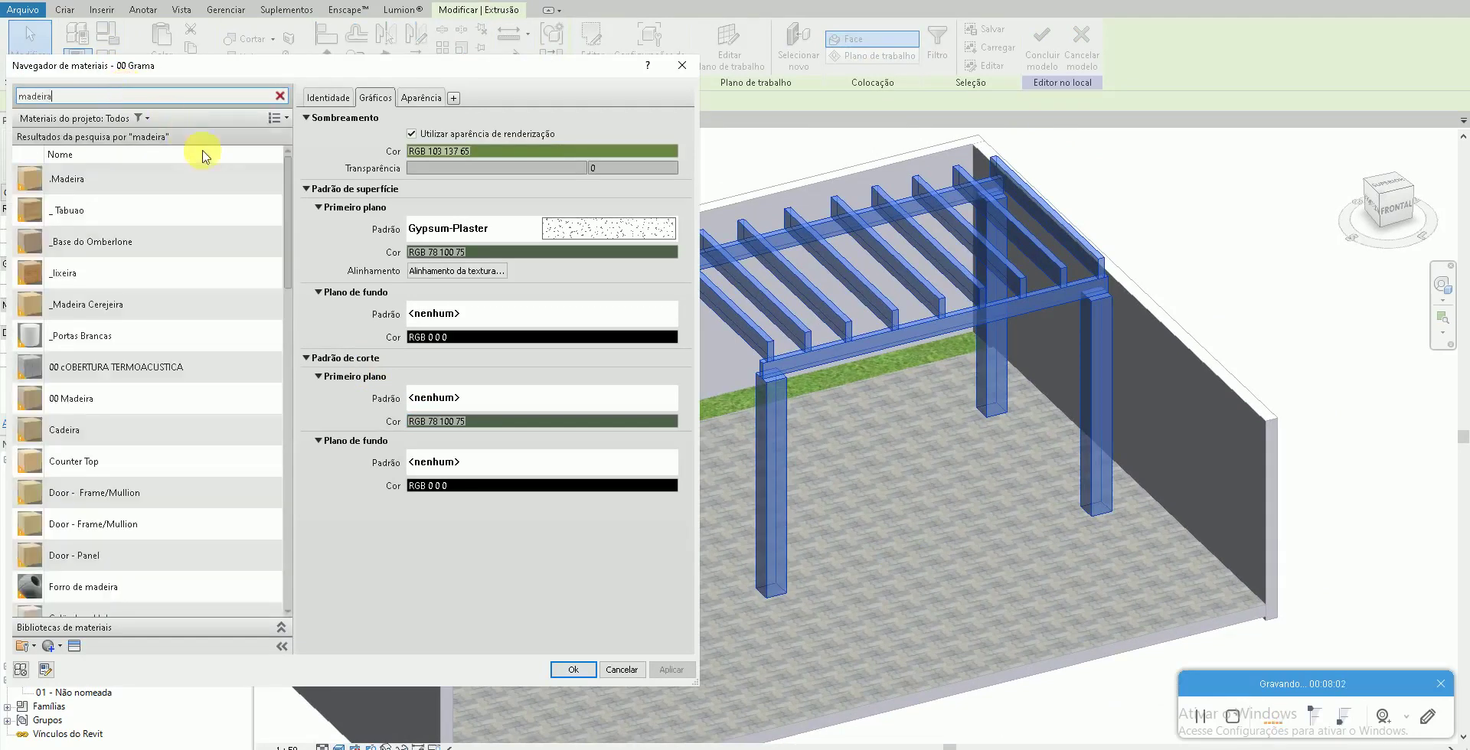
click(188, 179)
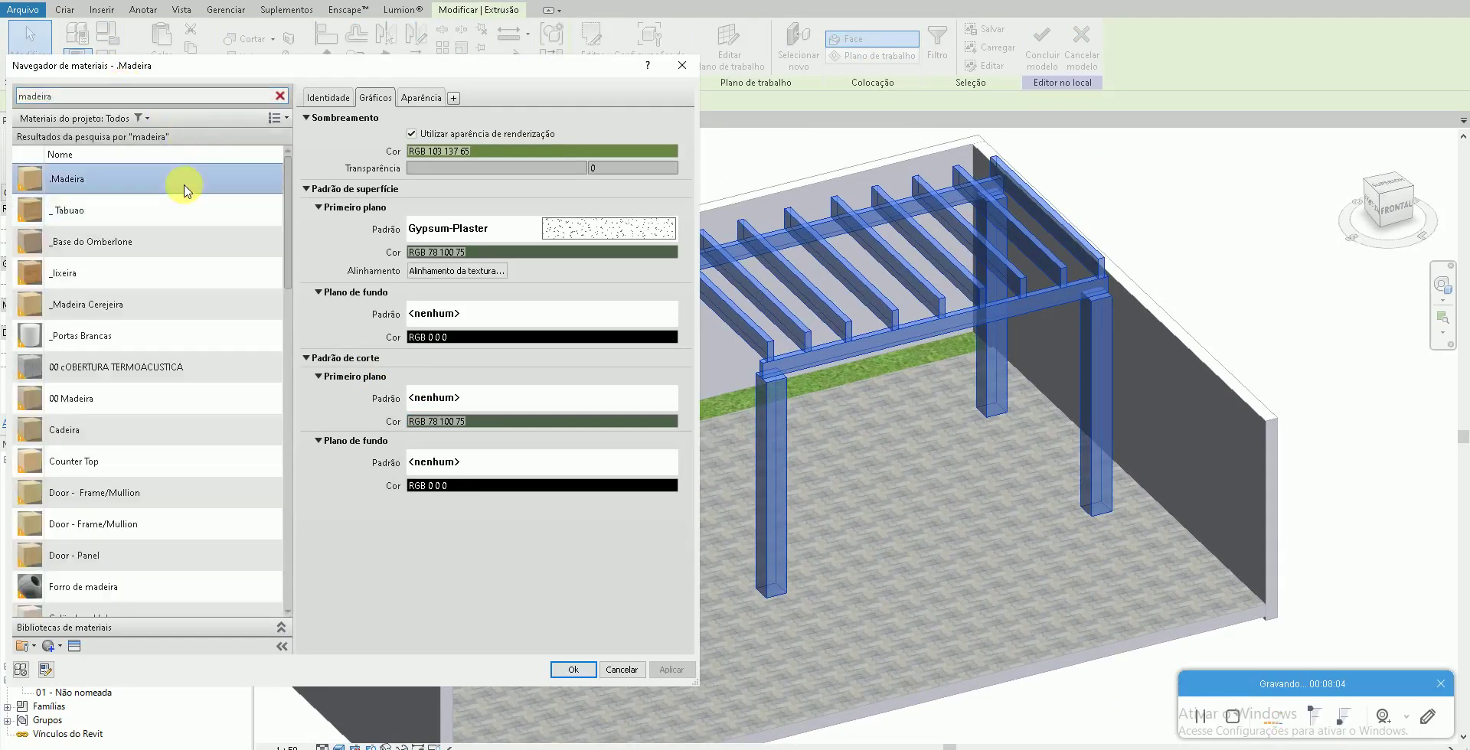
click(407, 99)
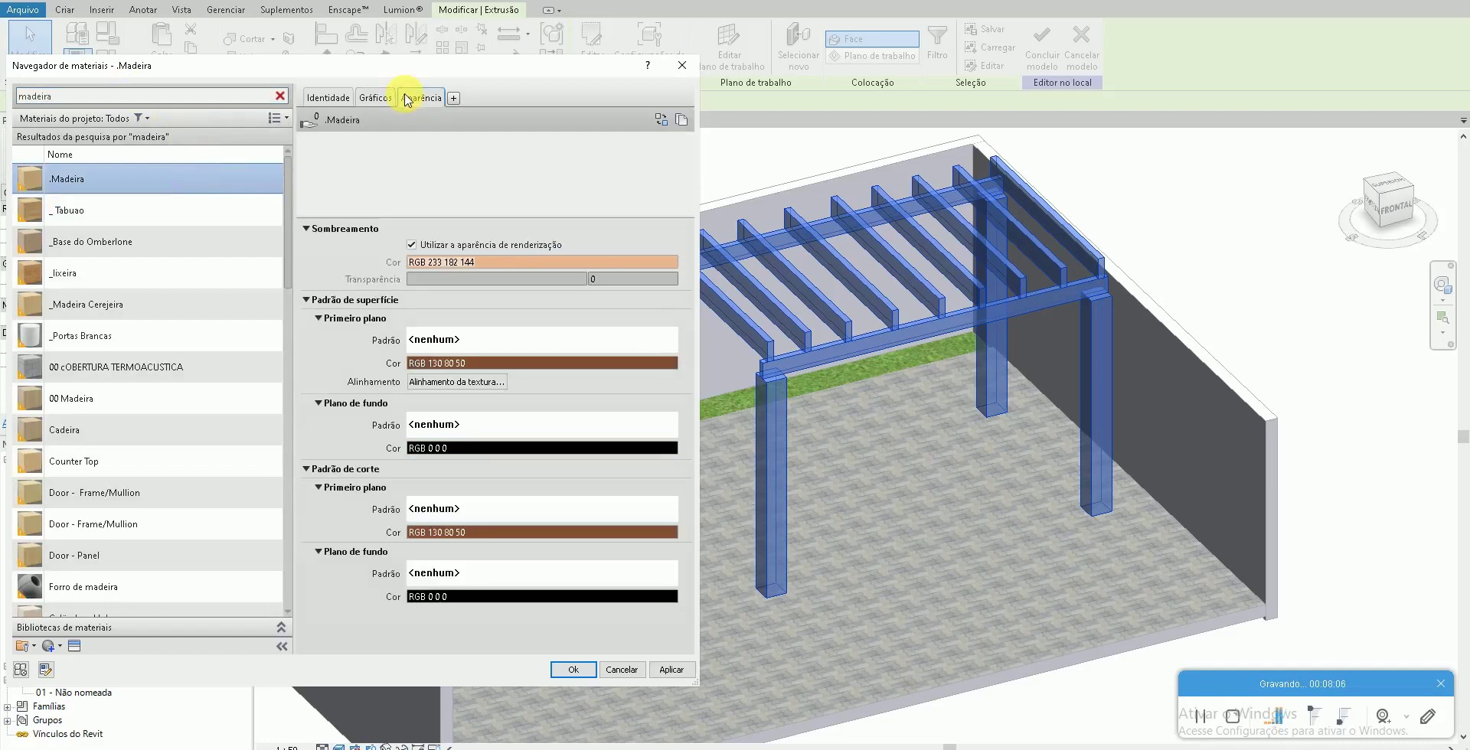
click(660, 119)
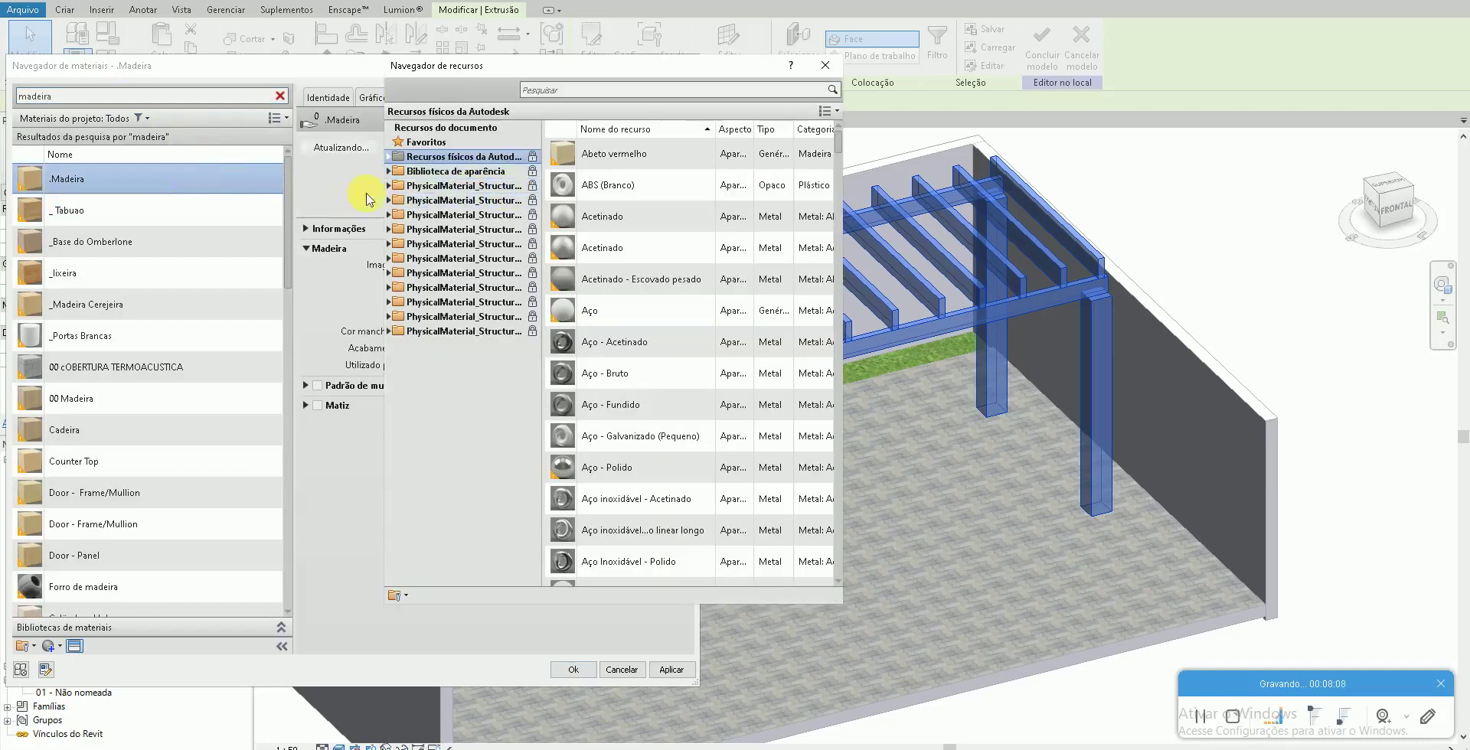
click(389, 171)
click(432, 317)
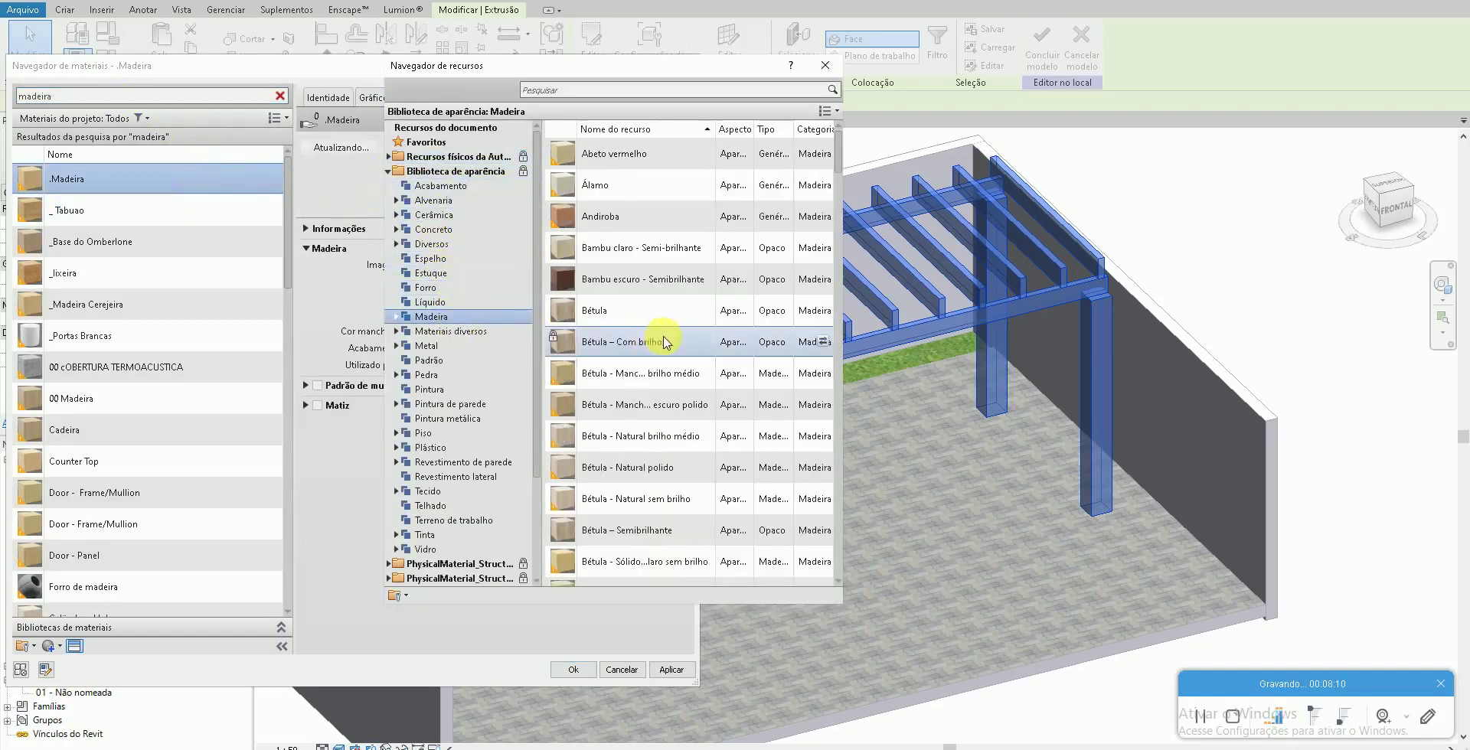
Replace the appearance with Nogueira walnut, close the library and confirm the material
scroll(741, 328, down, 3)
scroll(743, 331, down, 3)
scroll(744, 337, down, 3)
scroll(746, 343, down, 3)
scroll(746, 352, down, 2)
scroll(754, 375, down, 3)
scroll(762, 398, down, 3)
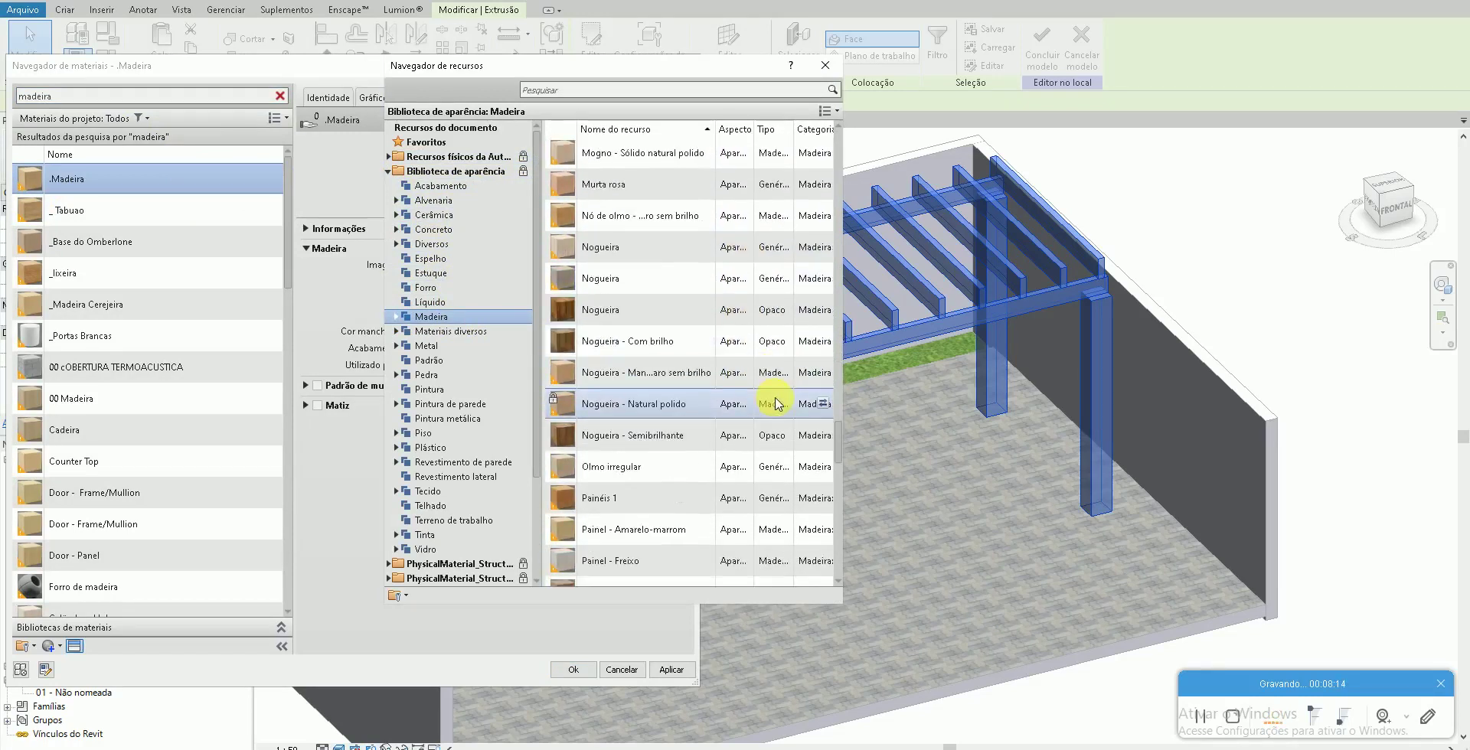
scroll(765, 338, down, 2)
scroll(764, 361, down, 2)
scroll(778, 371, down, 4)
scroll(779, 371, down, 3)
scroll(781, 377, up, 3)
scroll(782, 375, up, 3)
scroll(785, 373, up, 3)
scroll(789, 371, up, 2)
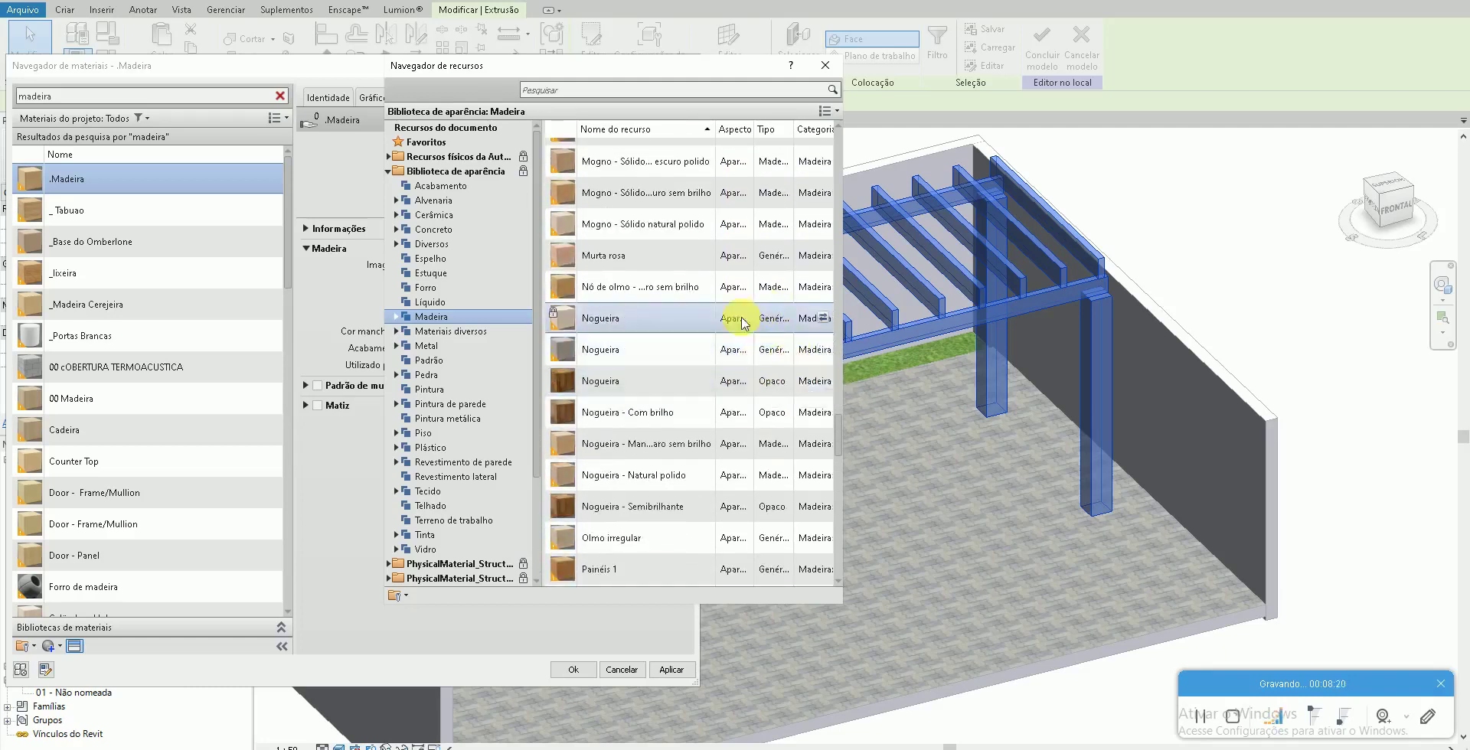
click(825, 65)
click(584, 671)
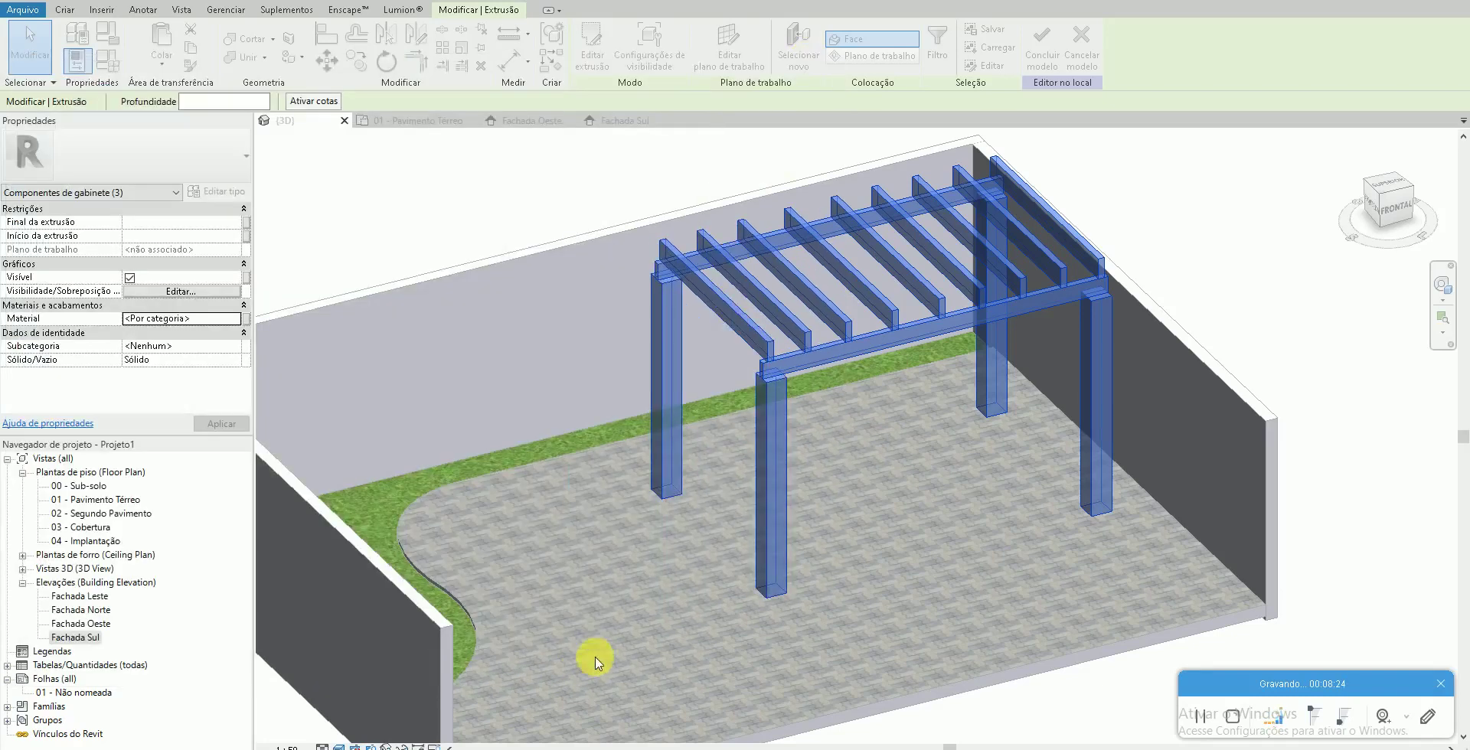
Finish the in-place pergola model and orbit to view its dark walnut columns, beams and rafters
key(Escape)
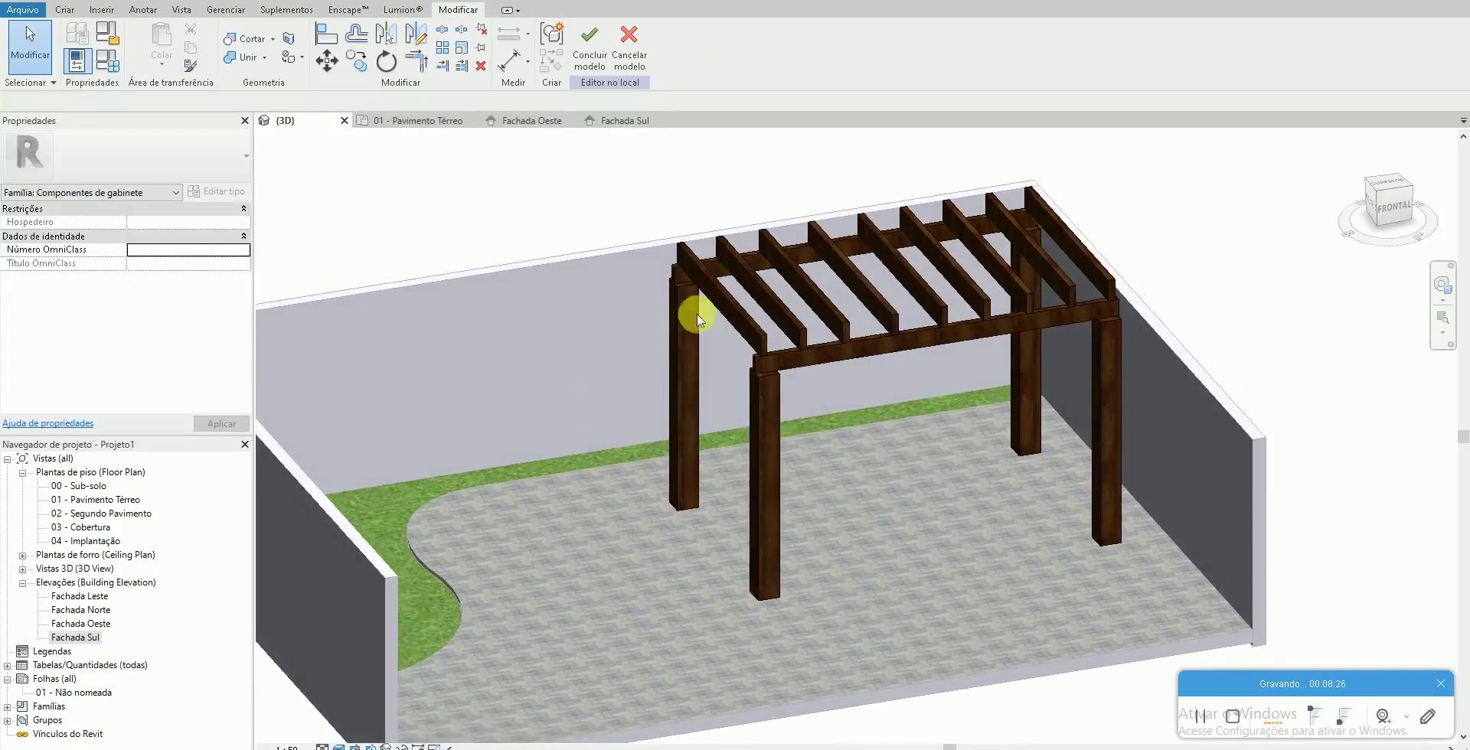
click(590, 45)
mouse_move(585, 635)
shift+middle_down()
mouse_move(632, 699)
mouse_move(926, 564)
mouse_move(919, 617)
mouse_move(896, 491)
mouse_move(935, 513)
mouse_move(847, 475)
mouse_move(794, 541)
shift+middle_up()
mouse_move(581, 540)
shift+middle_down()
mouse_move(562, 429)
mouse_move(494, 437)
shift+middle_up()
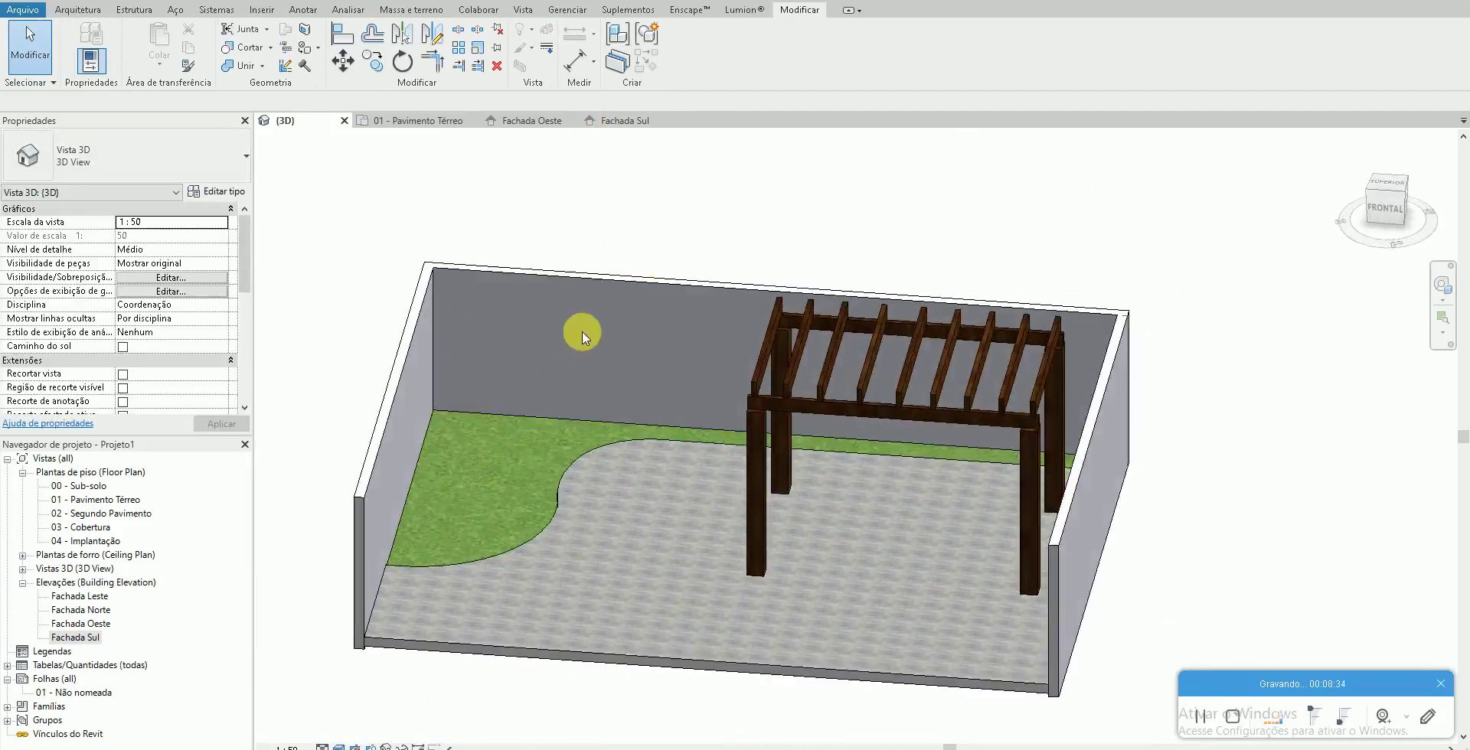
mouse_move(582, 331)
shift+middle_down()
mouse_move(646, 429)
mouse_move(508, 452)
mouse_move(577, 498)
mouse_move(747, 523)
mouse_move(700, 502)
mouse_move(716, 301)
shift+middle_up()
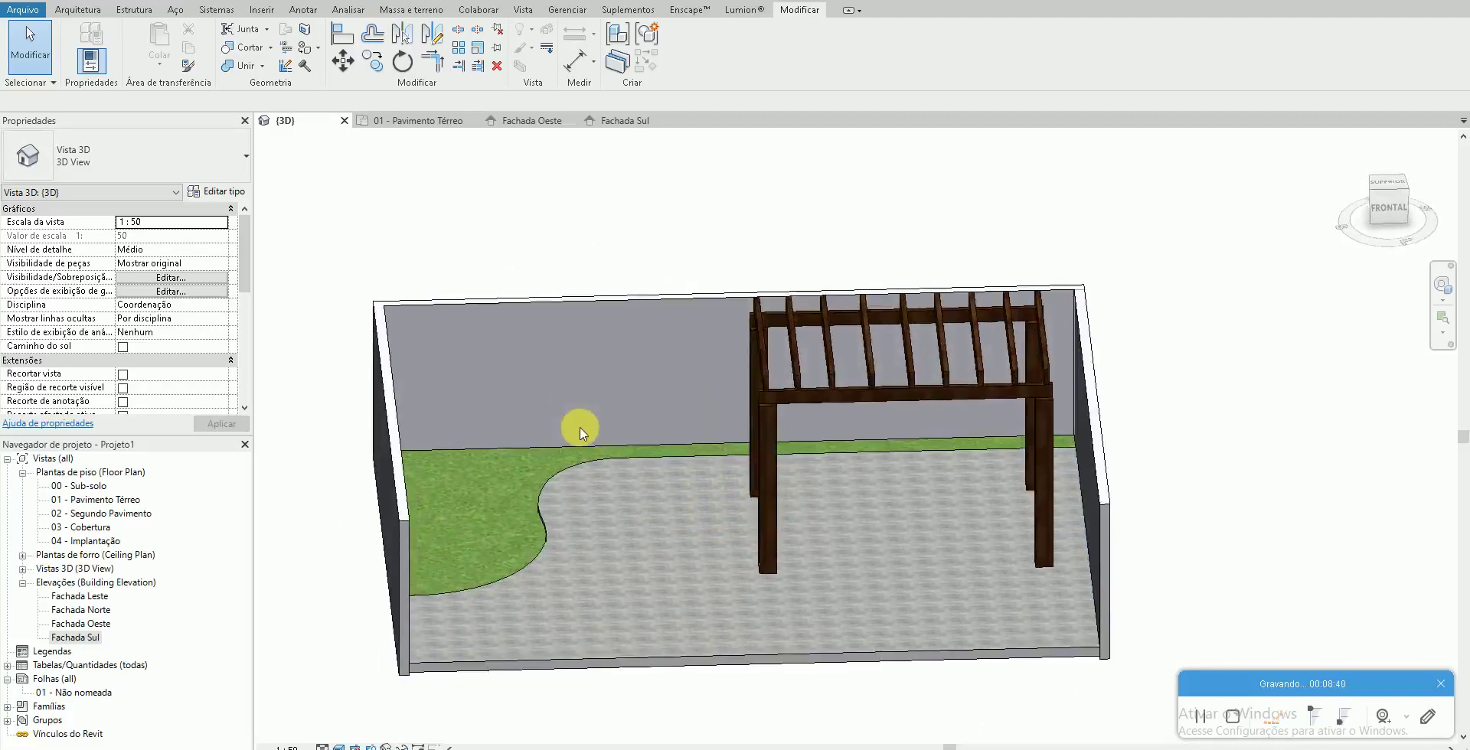
In Fachada Sul, create an in-place Componentes de gabinete model with the default name
double_click(107, 501)
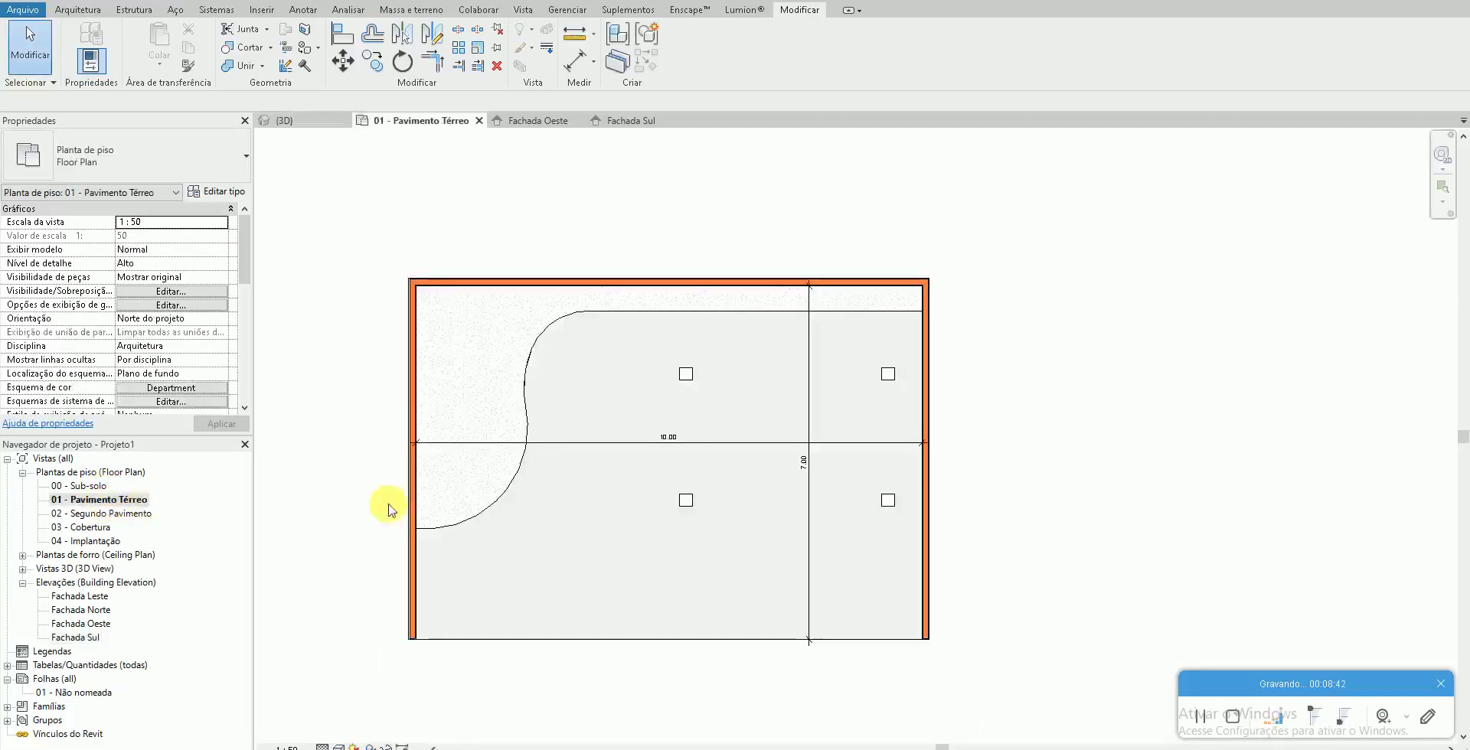
double_click(158, 636)
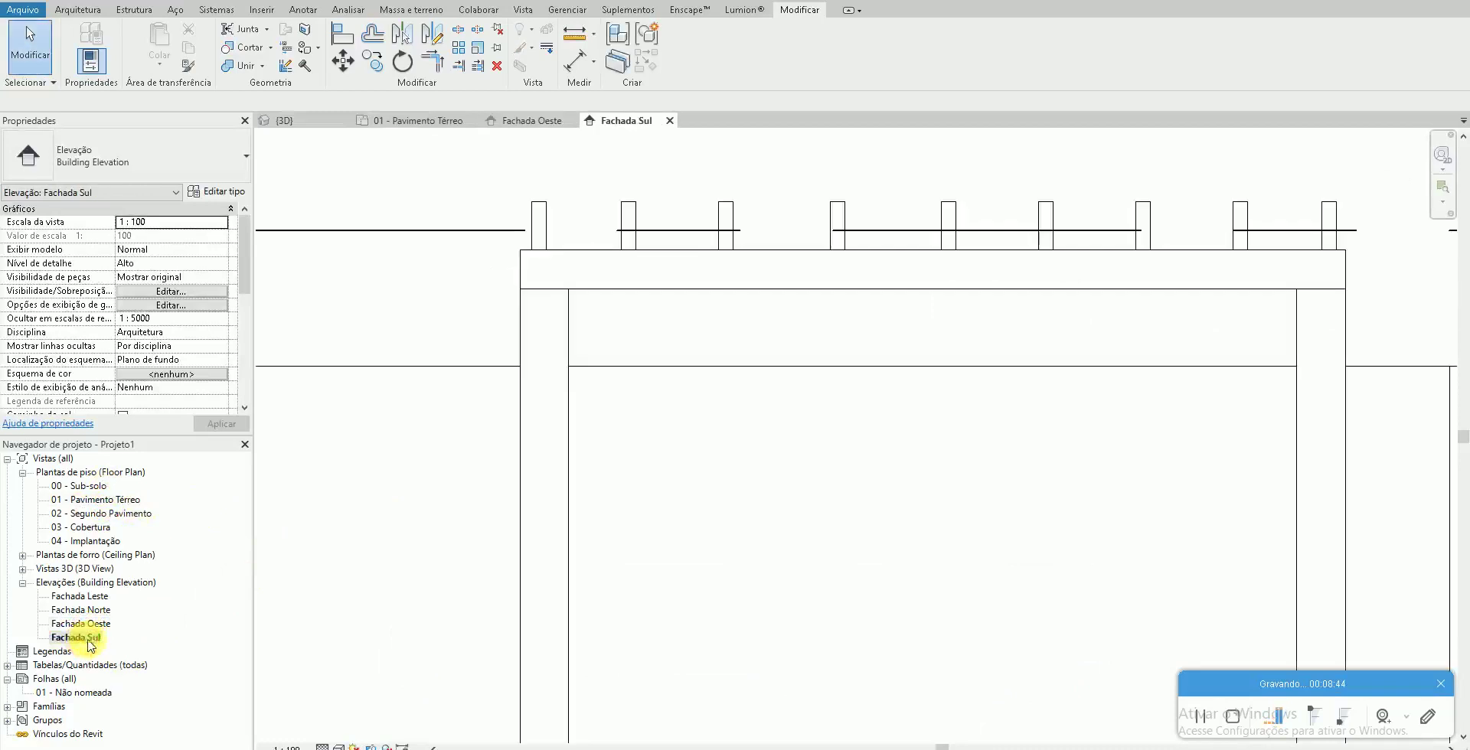
middle_drag(755, 389, 791, 391)
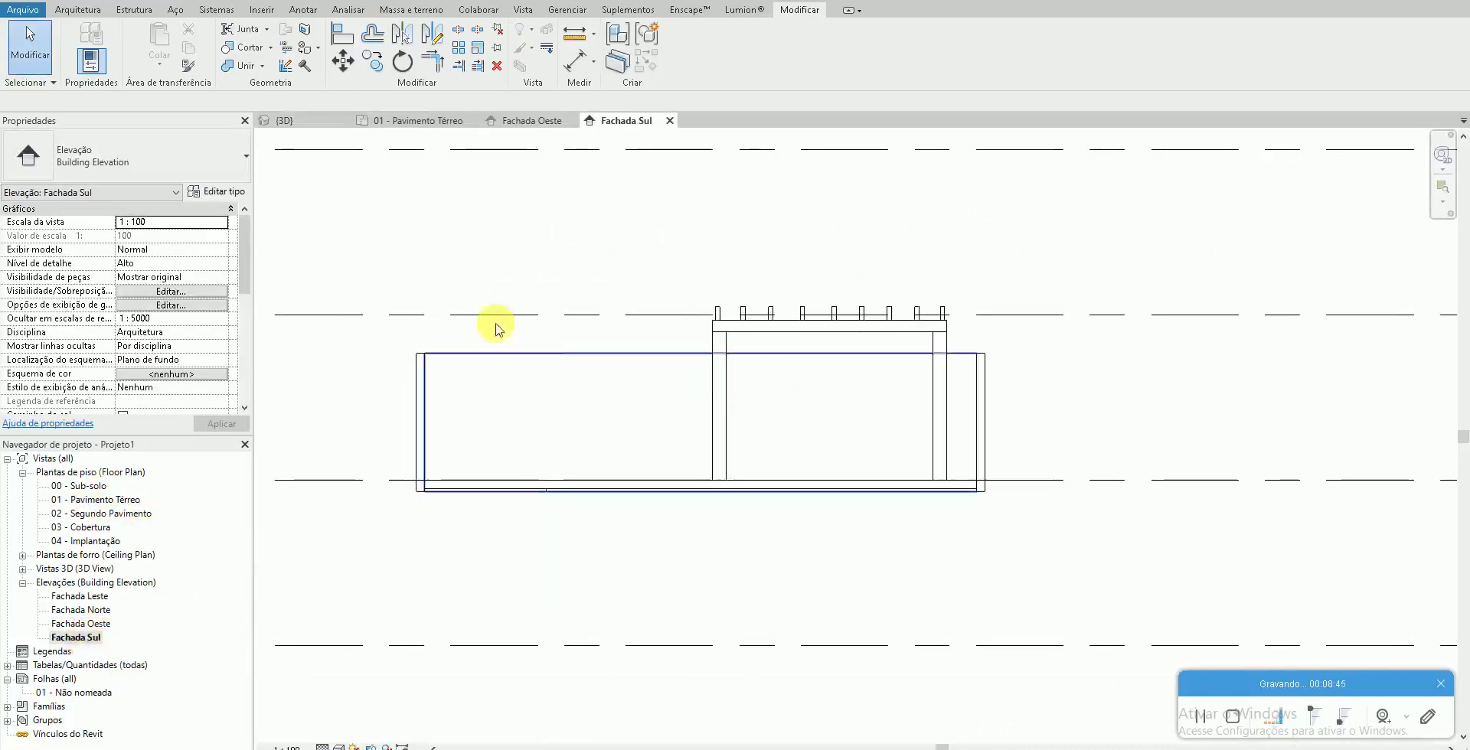
click(76, 9)
click(215, 69)
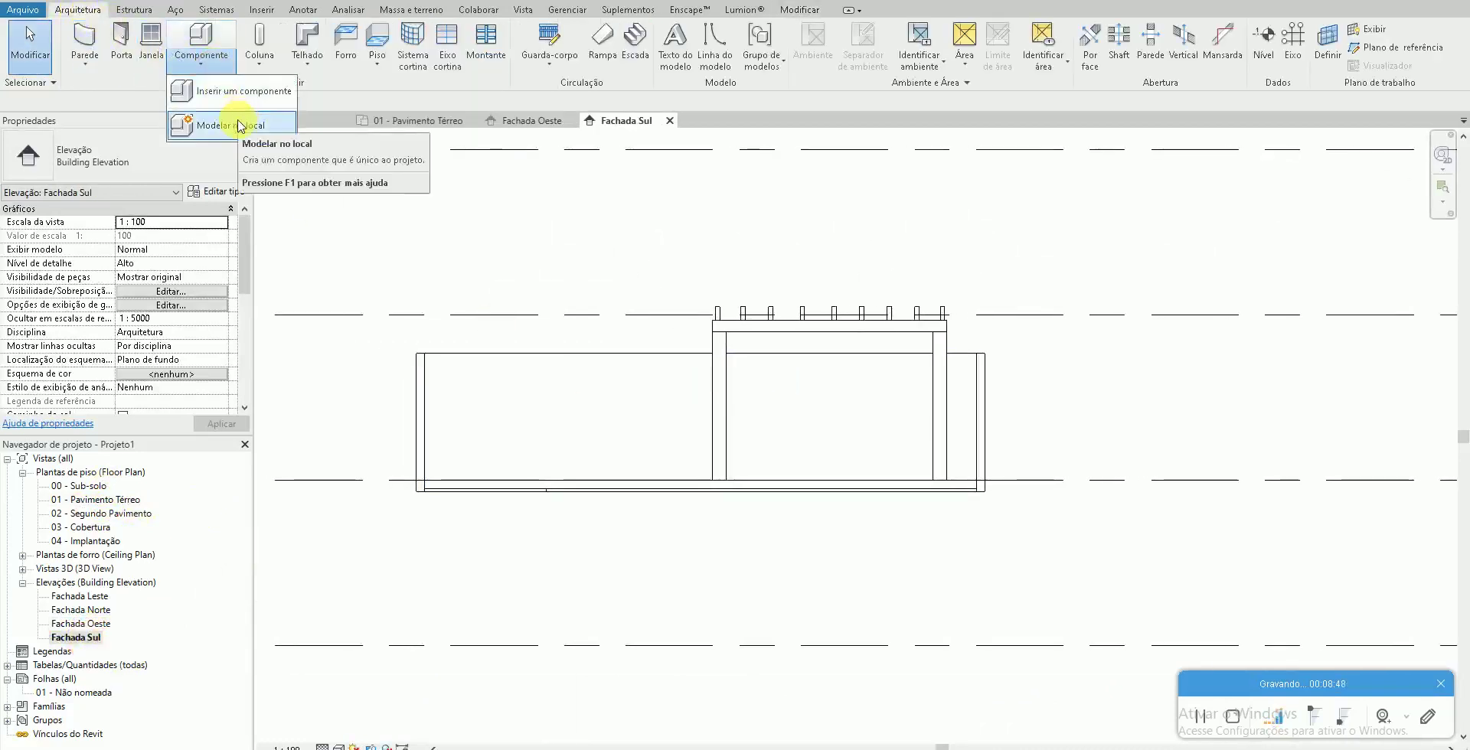
click(244, 121)
double_click(454, 256)
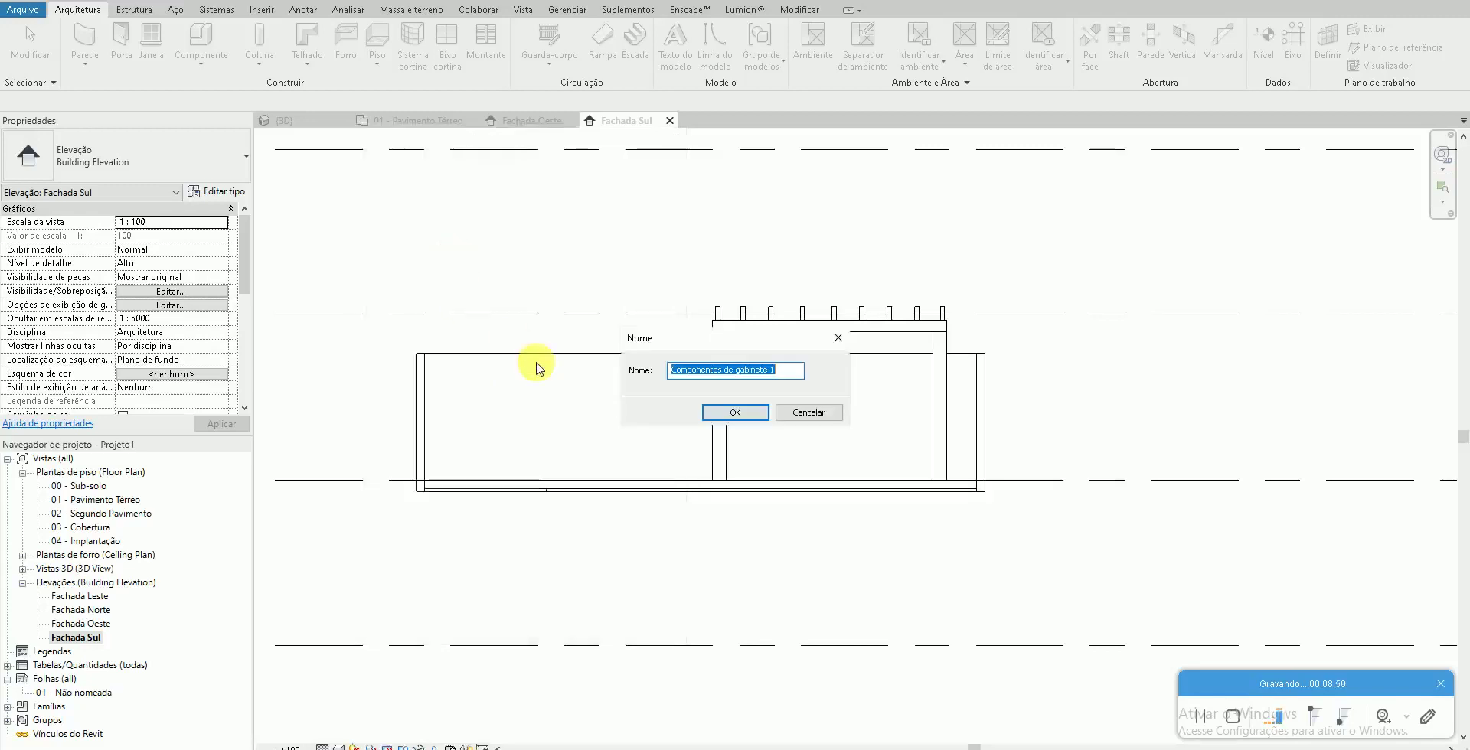
key(Return)
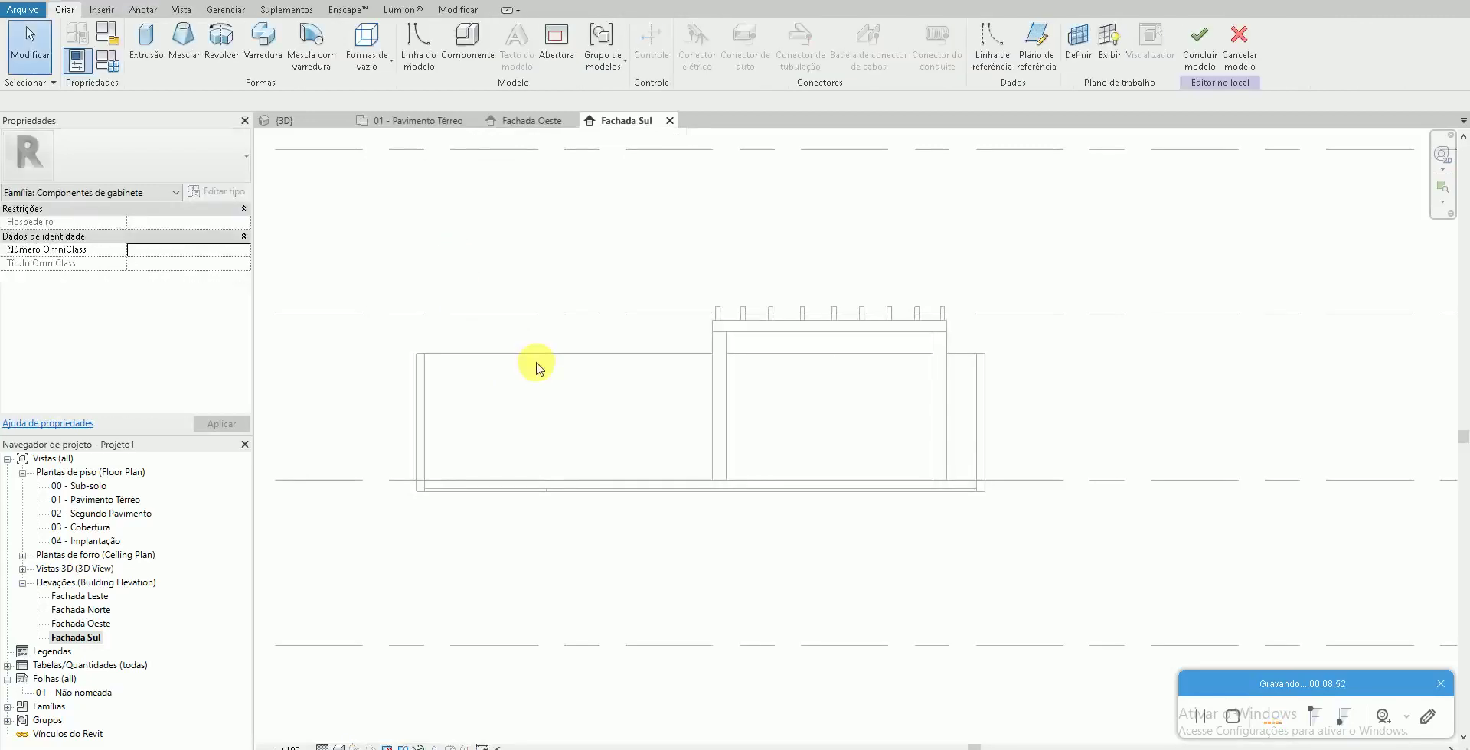
Start an extrusion in the new model and pick a new work plane
click(148, 48)
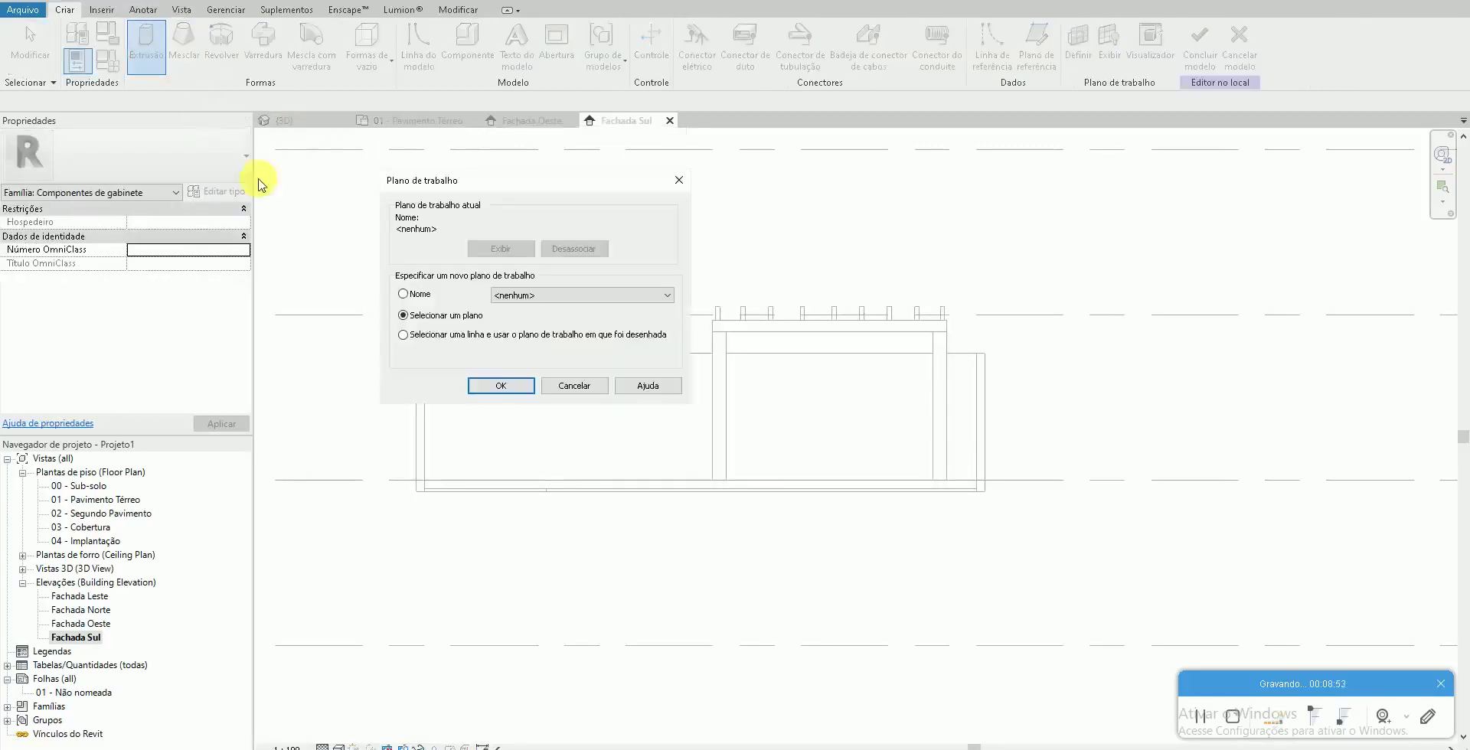
click(491, 392)
scroll(526, 387, up, 2)
scroll(533, 394, up, 2)
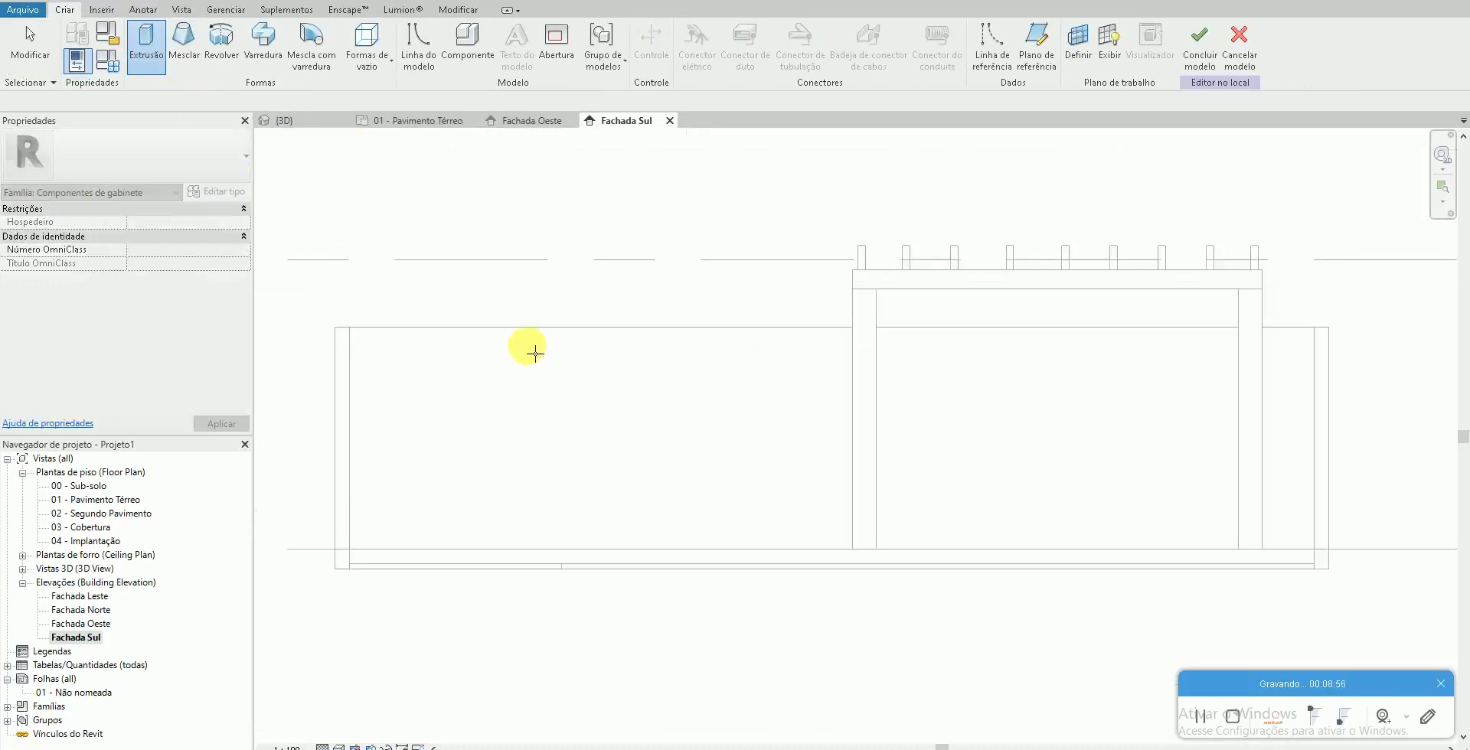
Sketch a rectangular slat profile sized 1.5 wide by 0.15 tall
click(633, 34)
scroll(371, 344, up, 1)
click(353, 328)
click(564, 372)
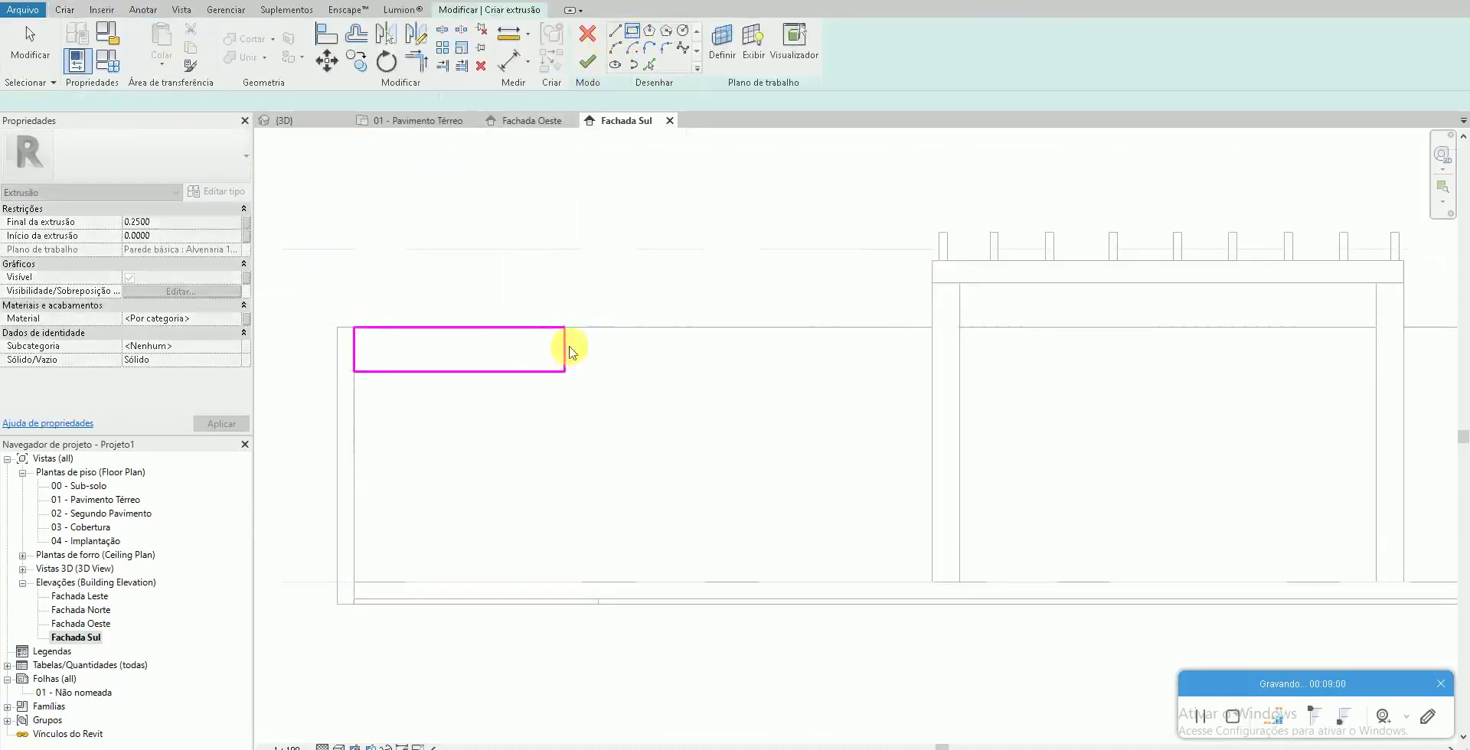
click(472, 404)
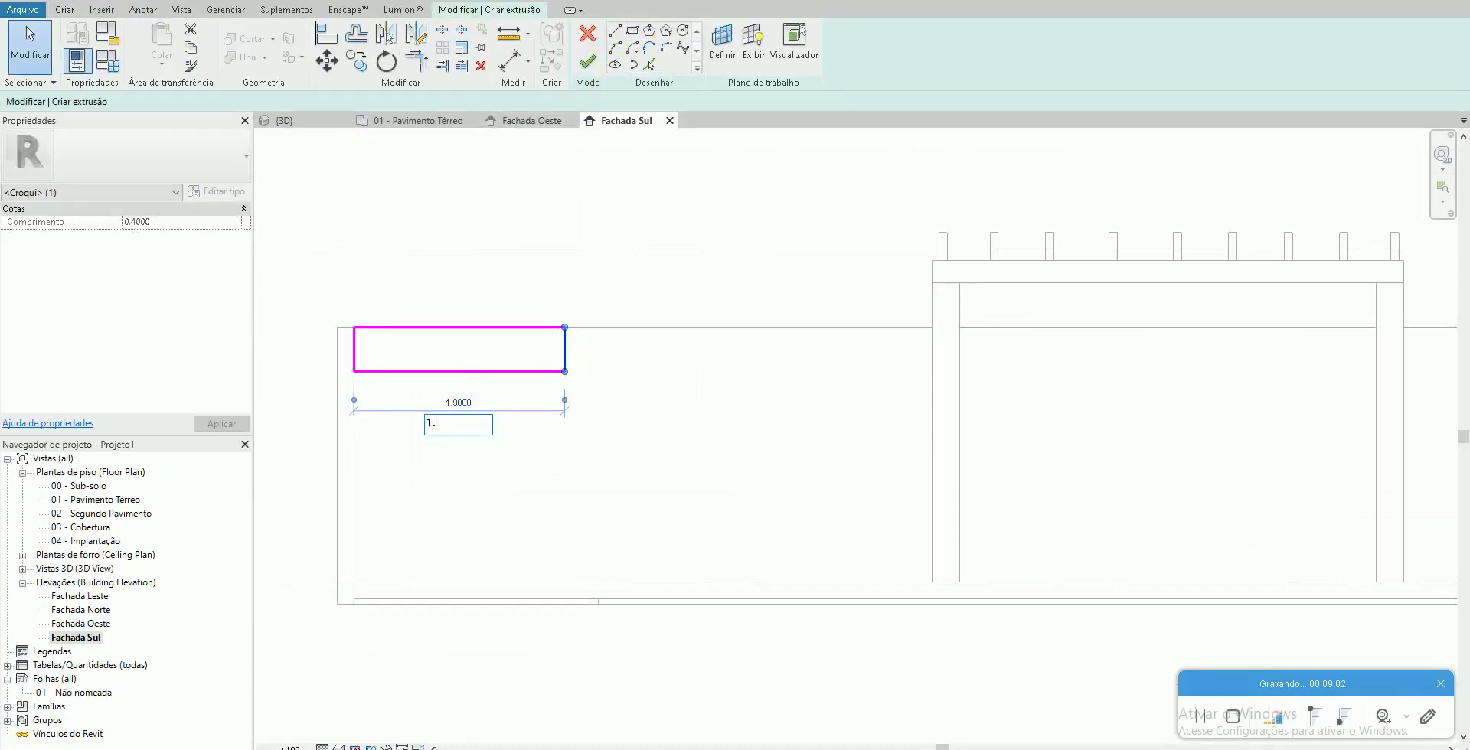
click(473, 403)
click(464, 371)
click(554, 352)
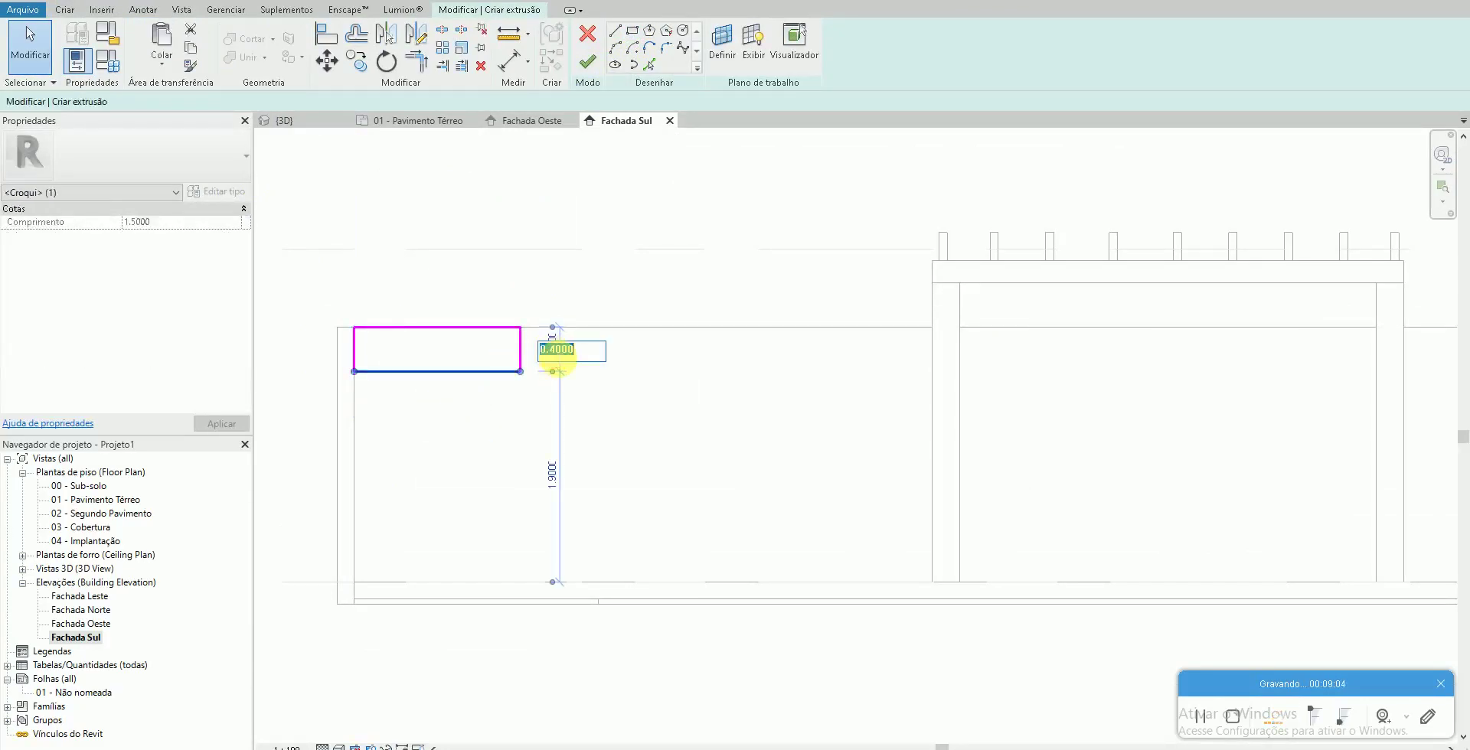
key(Return)
scroll(490, 344, up, 1)
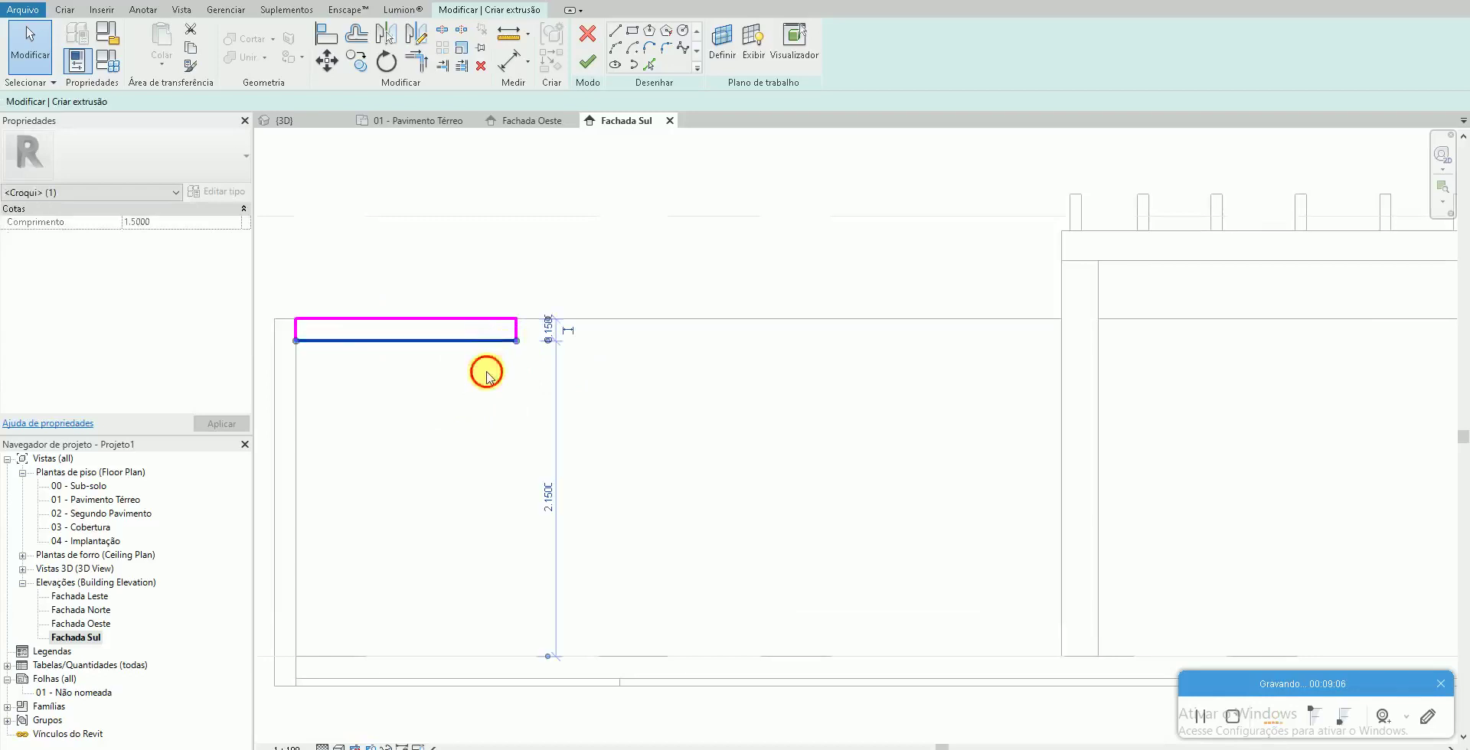
Place a first copy of the slat outline just below the original
click(486, 341)
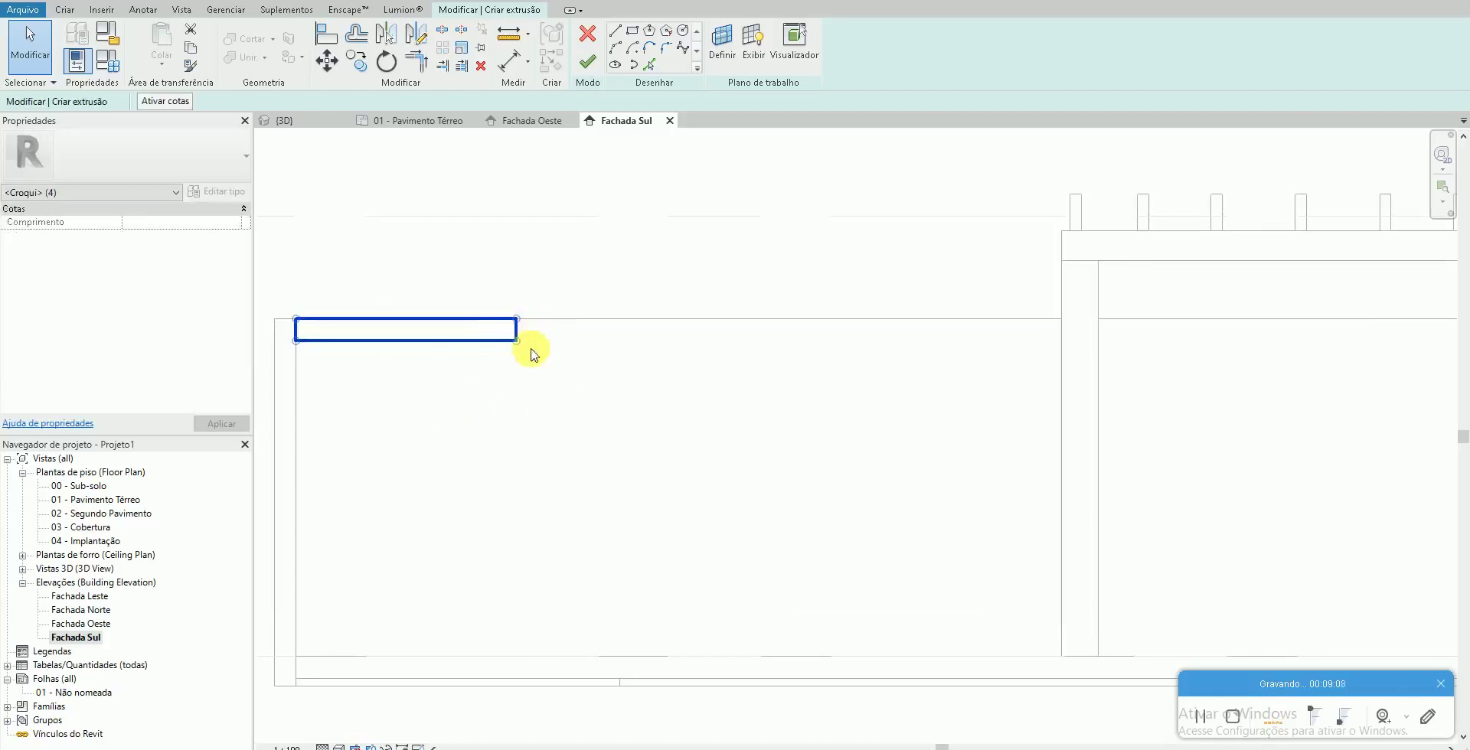
click(357, 61)
click(518, 322)
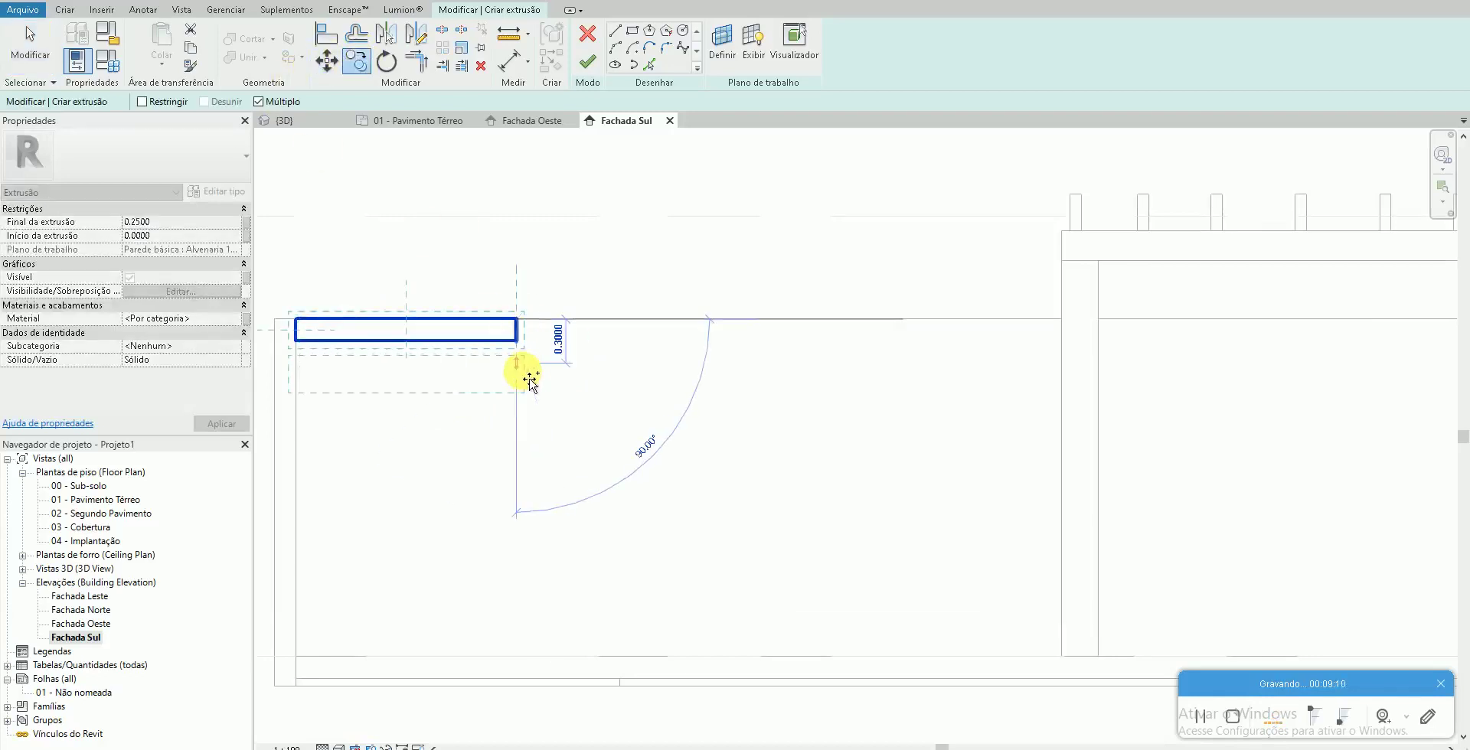
click(529, 377)
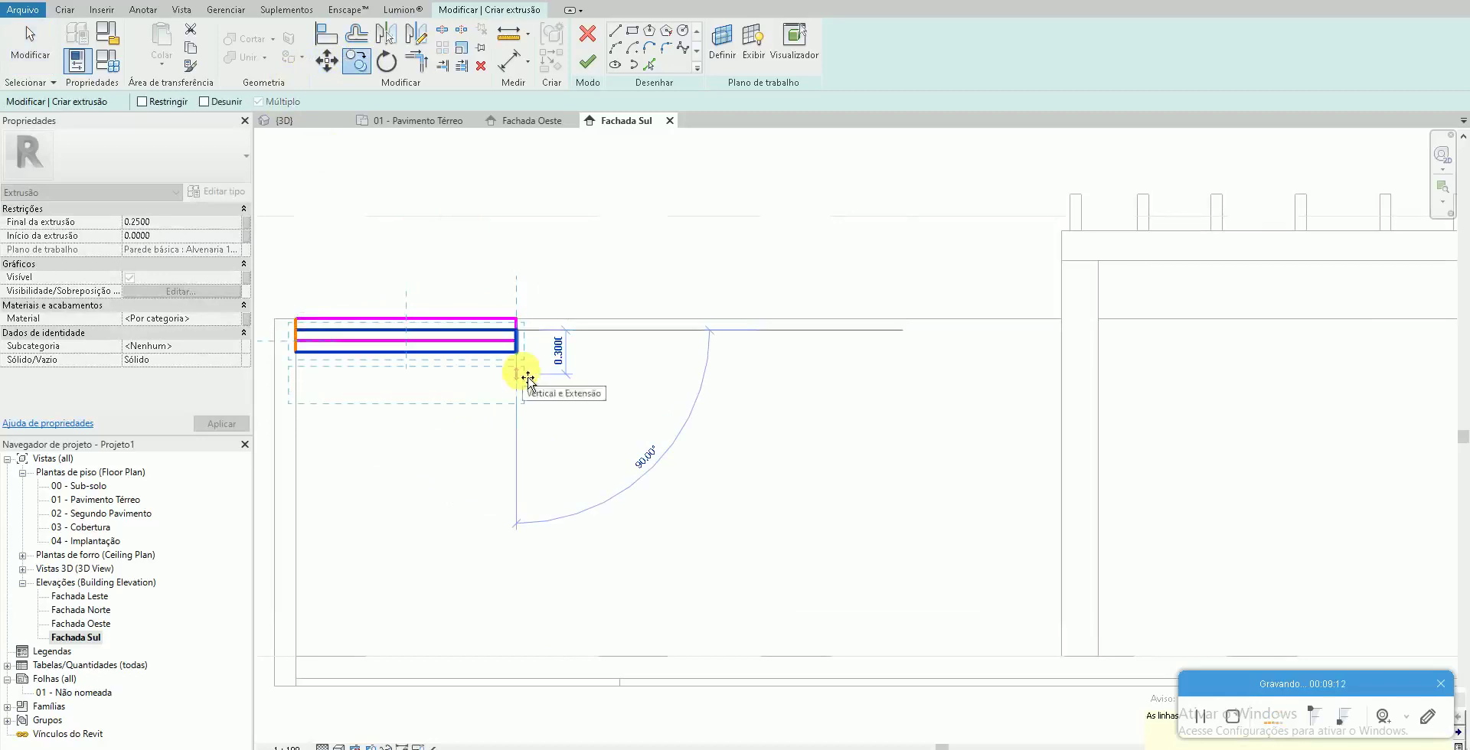
key(Escape)
key(Escape)
Copy the slat outline again, placing a copy 0.175 below the original
click(469, 351)
key(r)
key(o)
text(.0175)
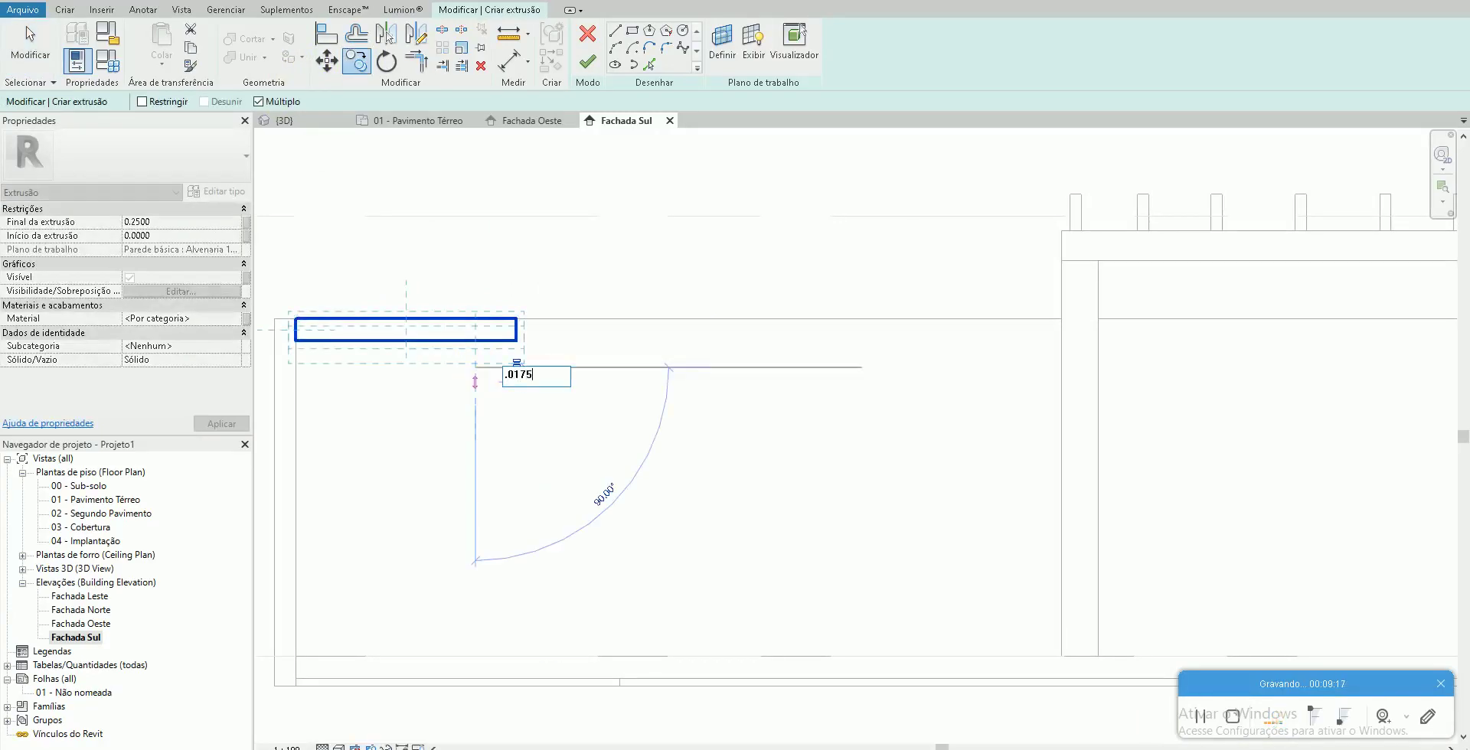
key(Return)
key(Escape)
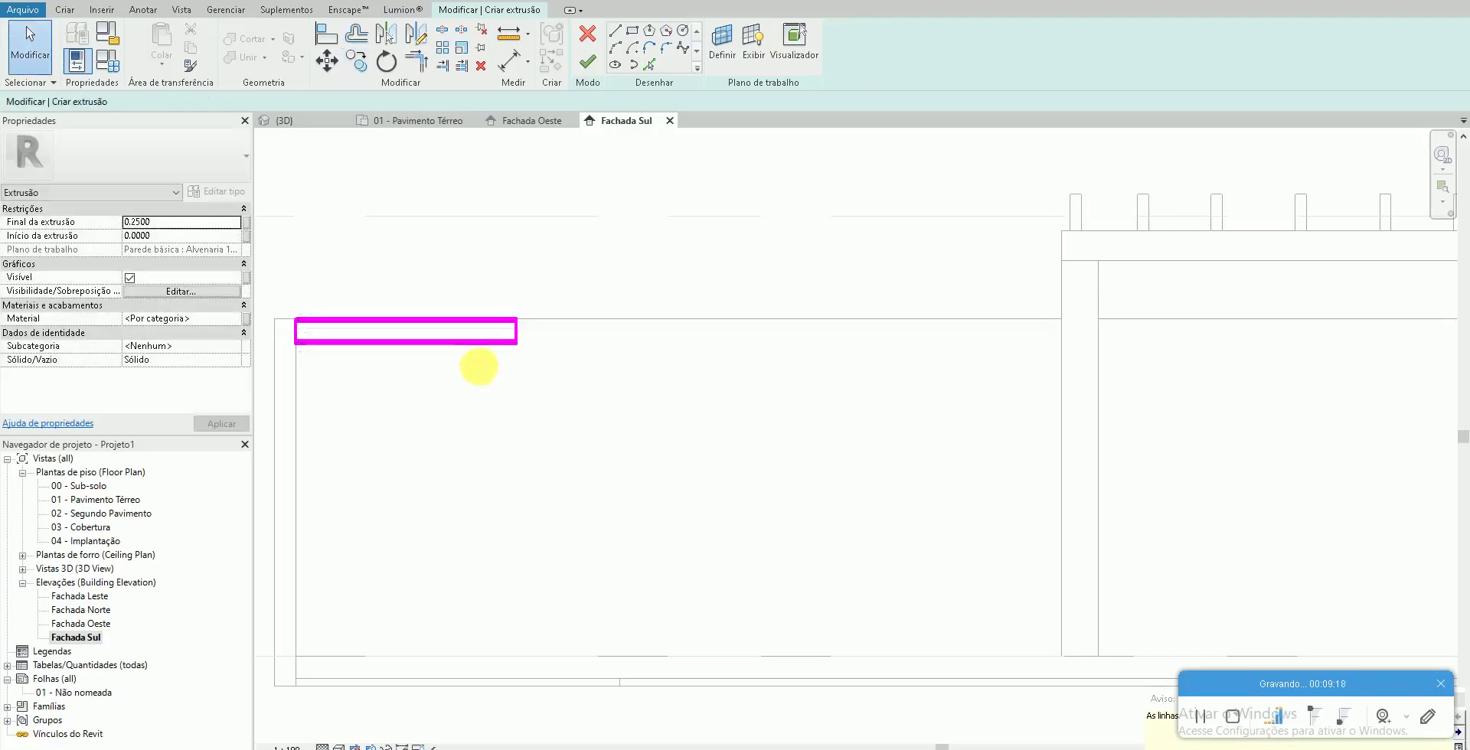
click(491, 352)
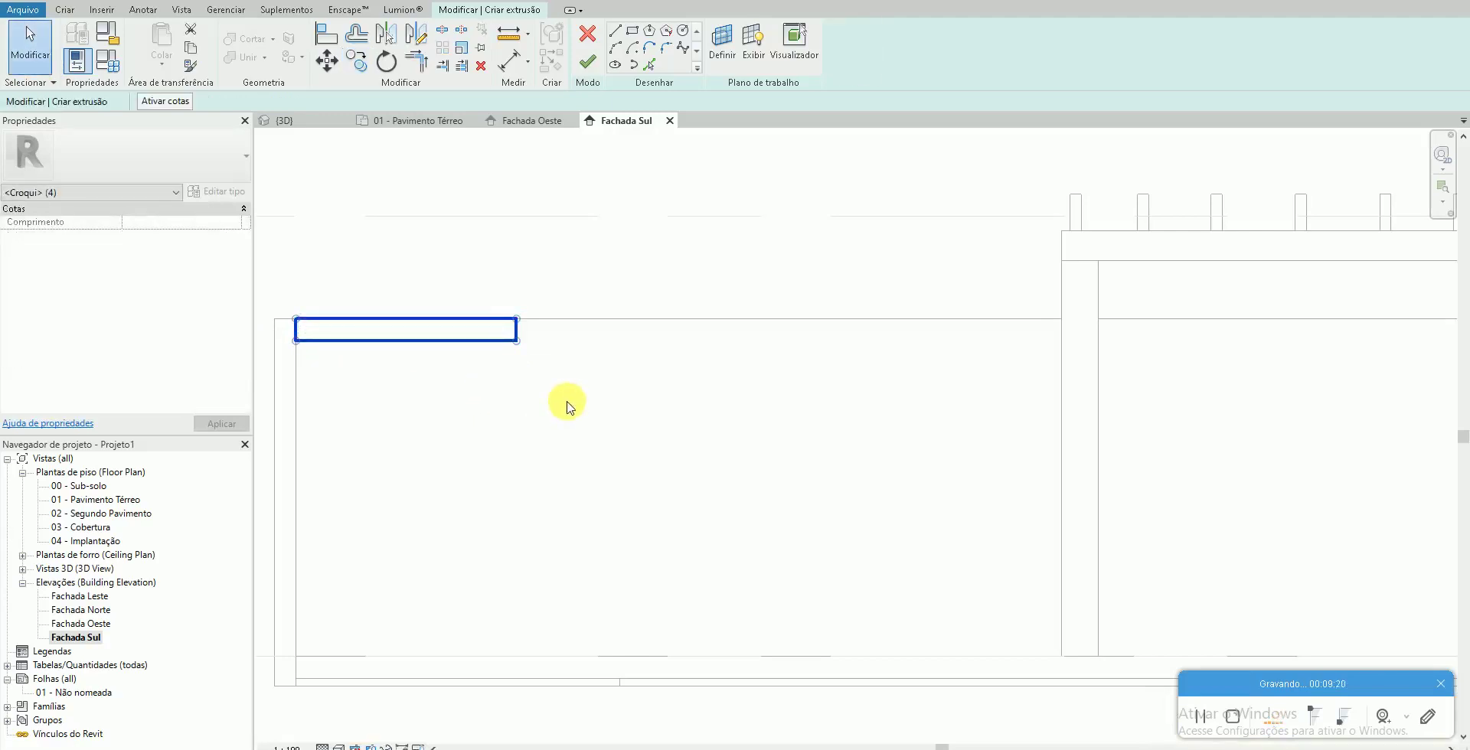
key(c)
key(o)
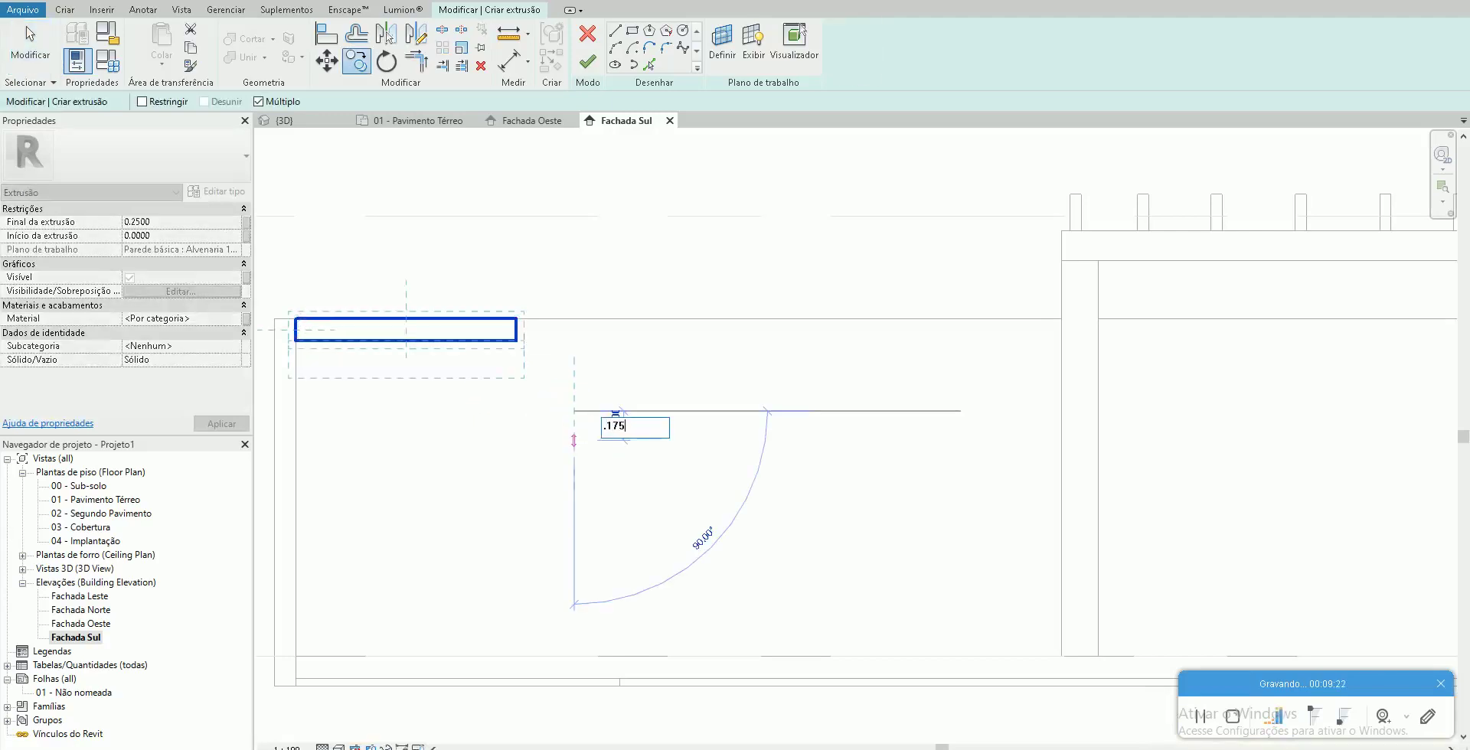
key(Return)
key(Escape)
scroll(513, 343, up, 1)
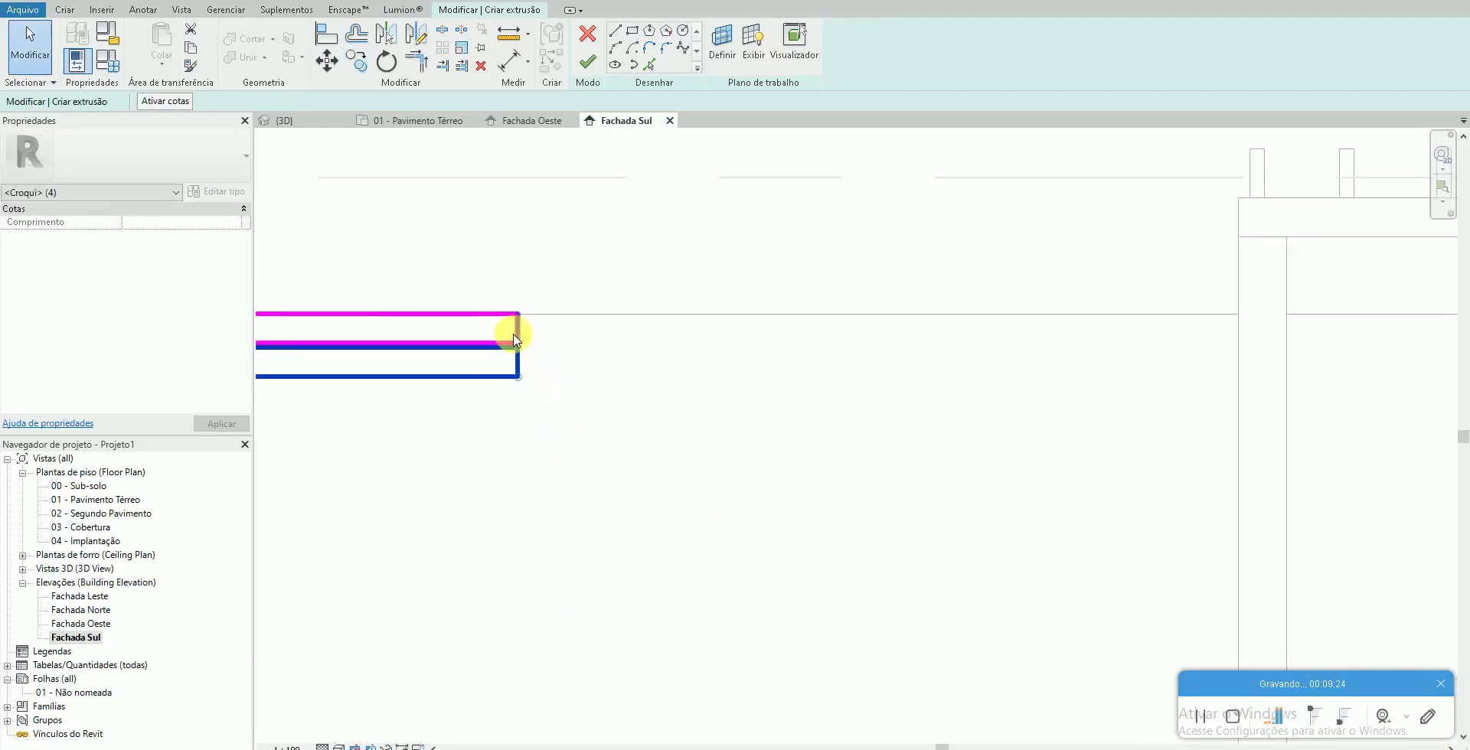
Copy the slat repeatedly downward with Múltiplo, adding ten more slats to the stack
key(r)
key(o)
click(528, 349)
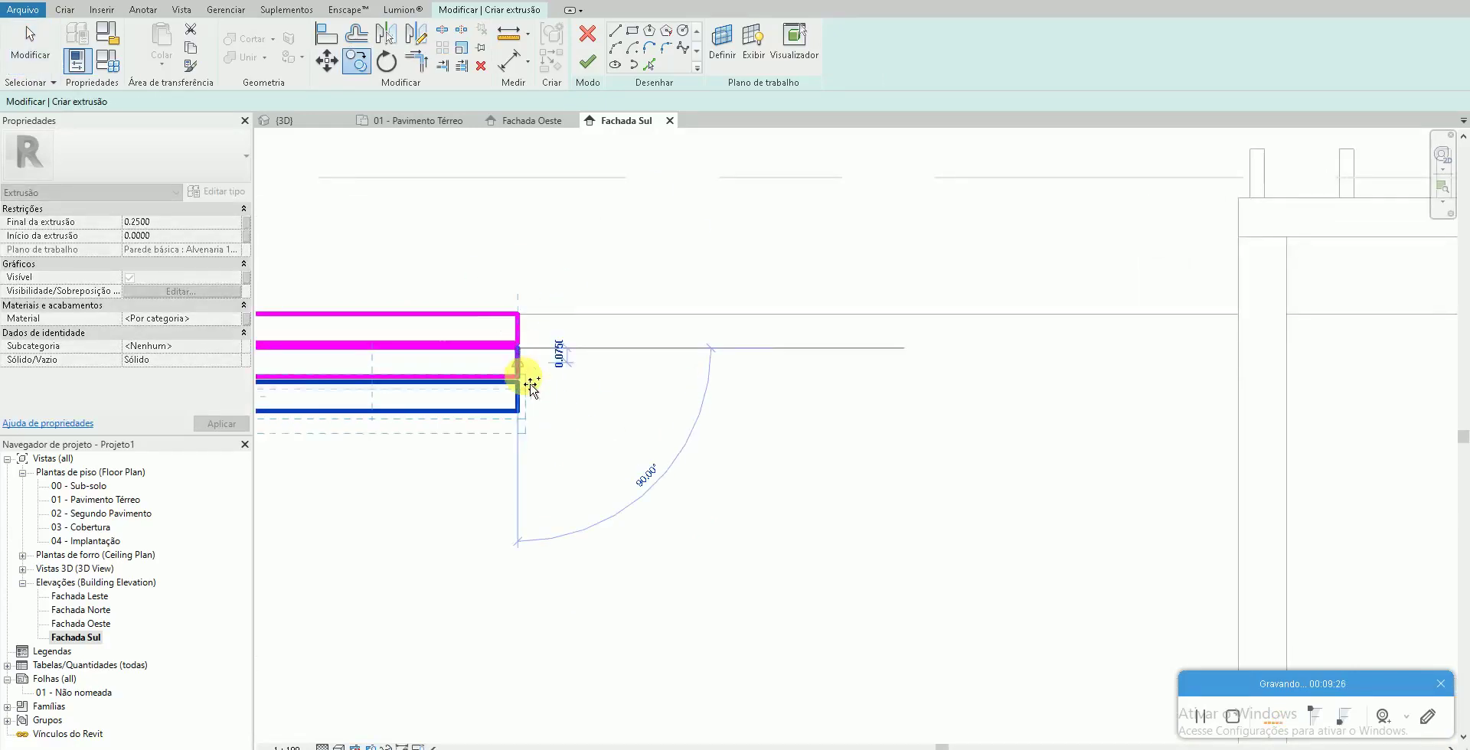
click(531, 388)
click(531, 421)
click(531, 452)
click(530, 482)
middle_drag(525, 486, 593, 382)
click(590, 413)
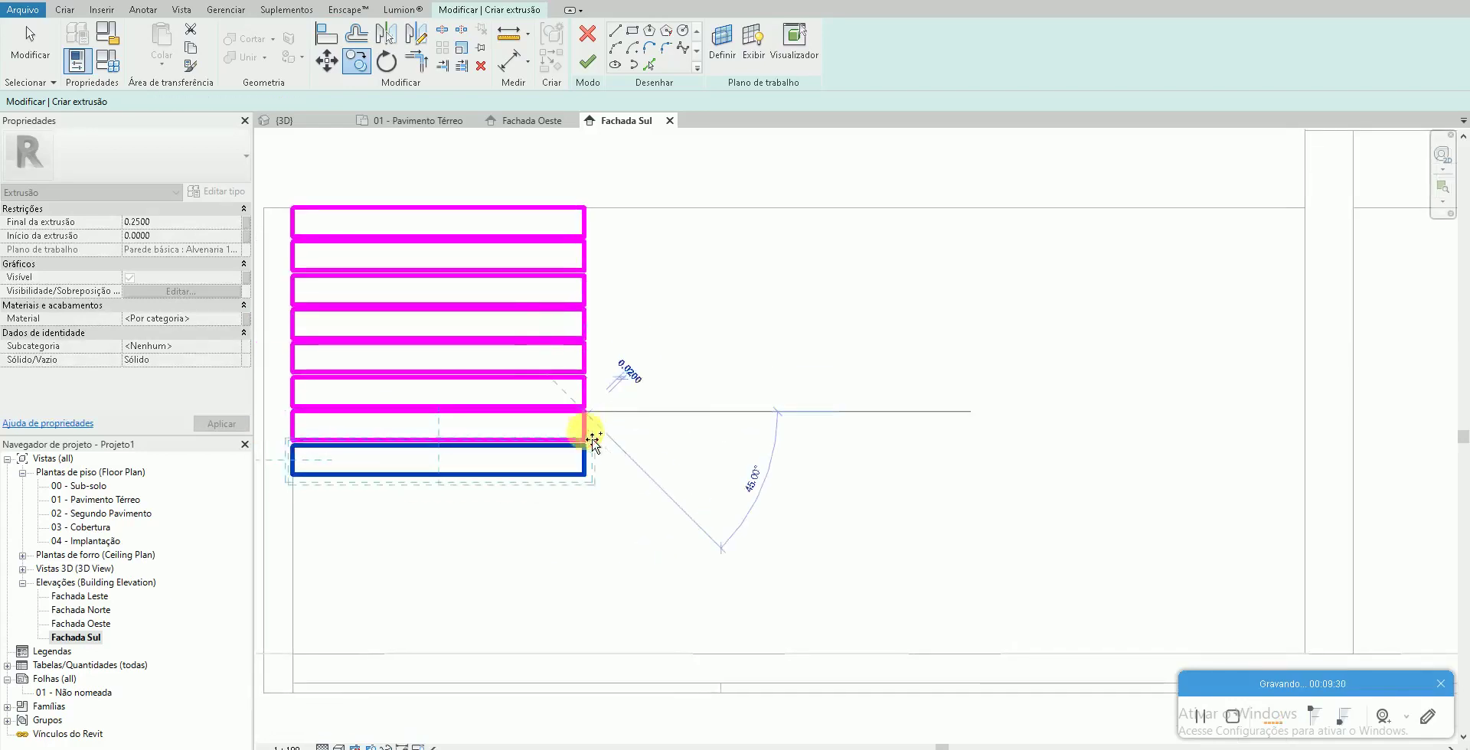
click(591, 443)
click(588, 479)
click(588, 514)
click(587, 549)
click(586, 582)
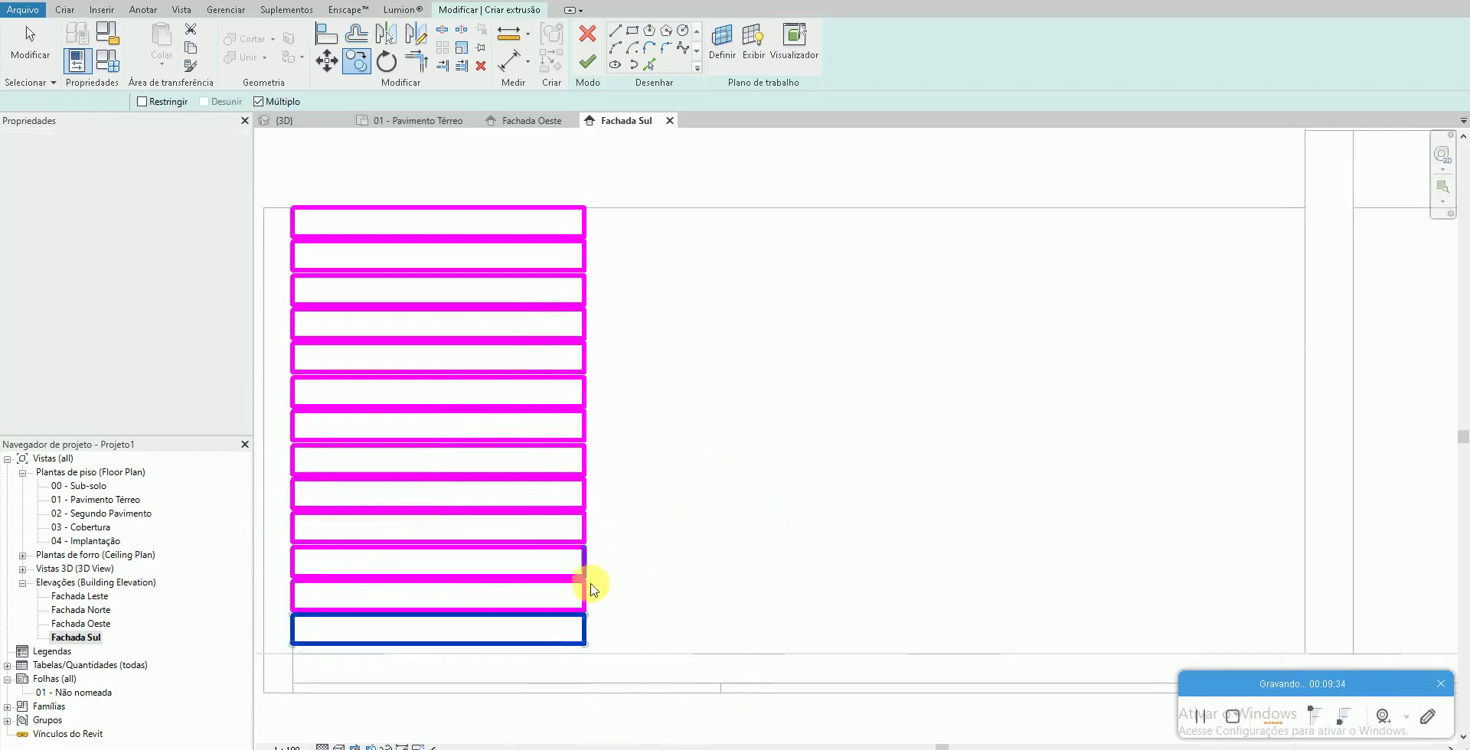
key(Escape)
Add the last slat at the bottom of the stack and finish the extrusion
scroll(584, 623, up, 2)
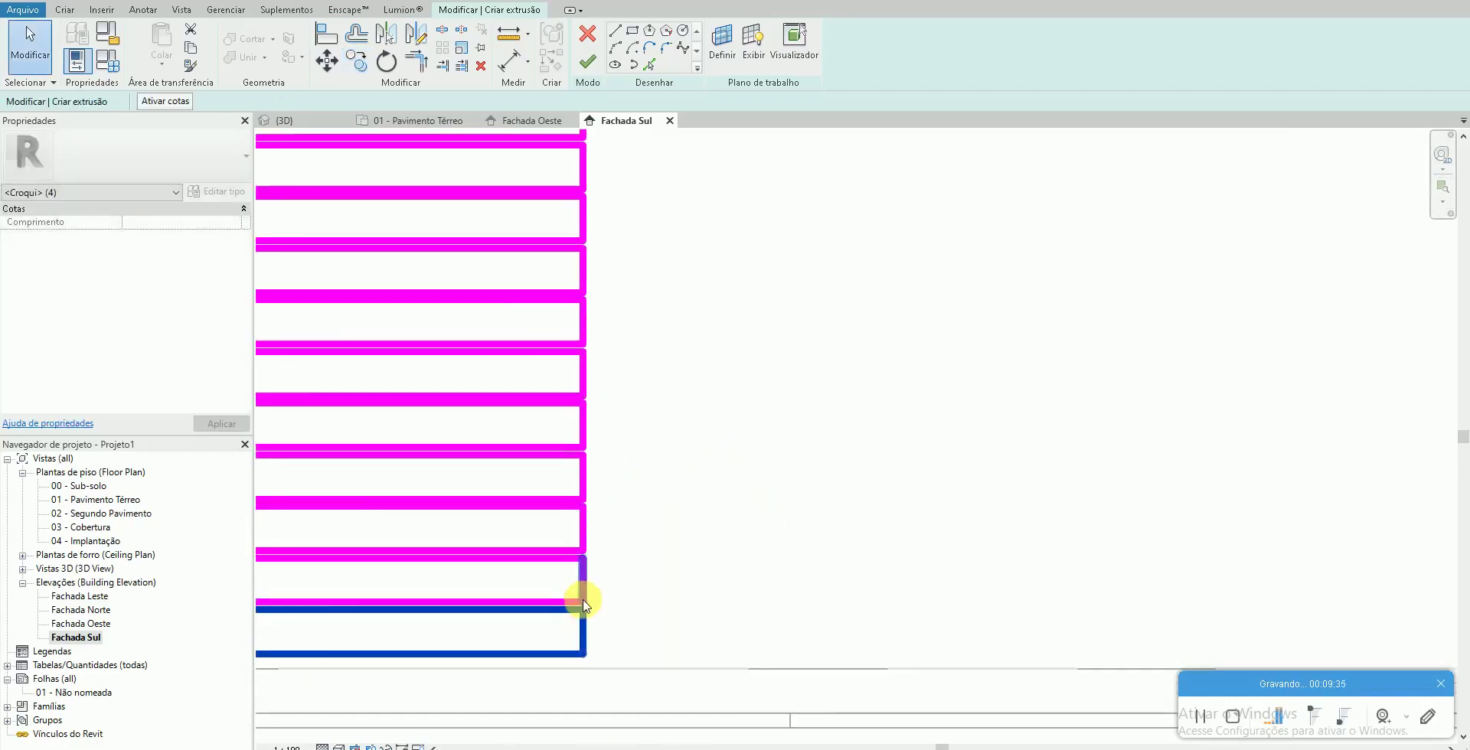
key(c)
key(o)
click(584, 559)
click(586, 616)
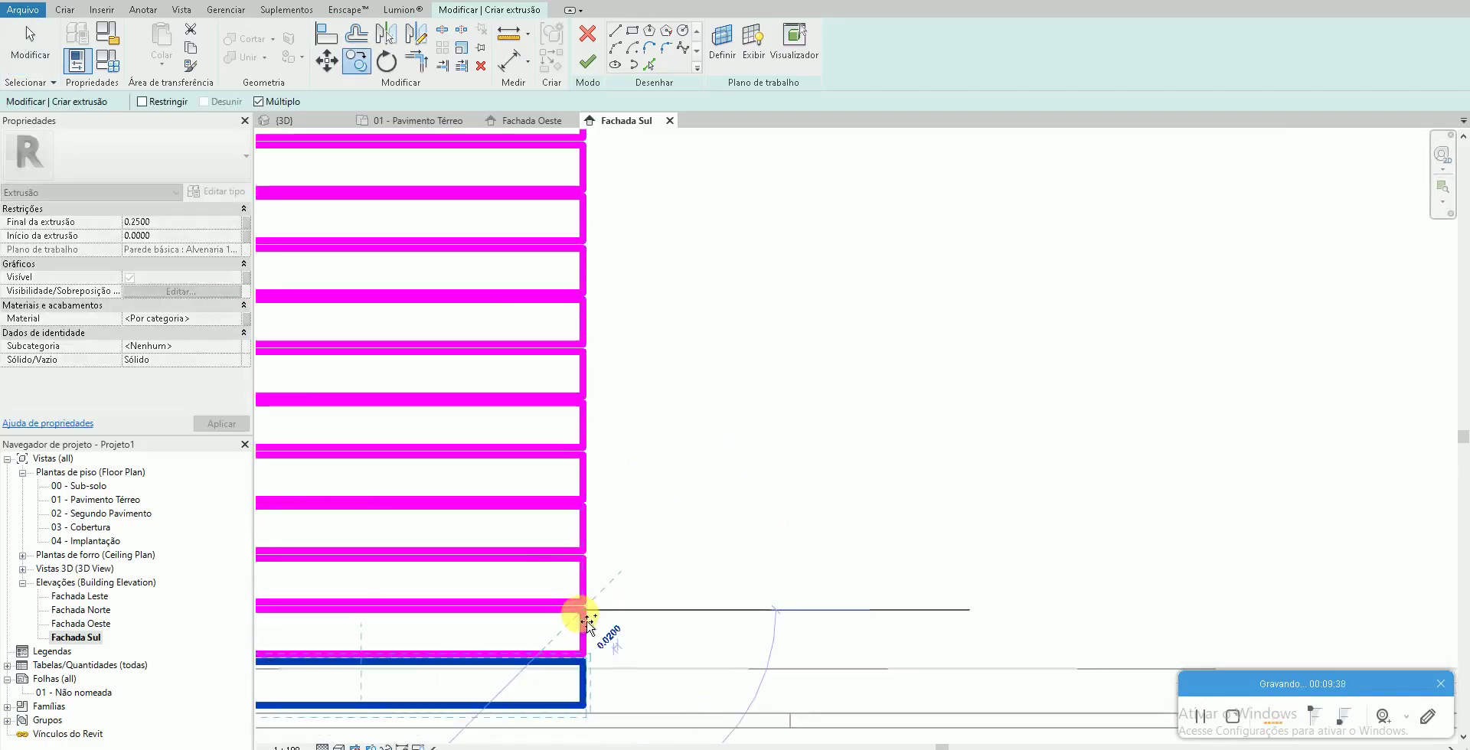
scroll(631, 564, down, 4)
key(Escape)
click(587, 62)
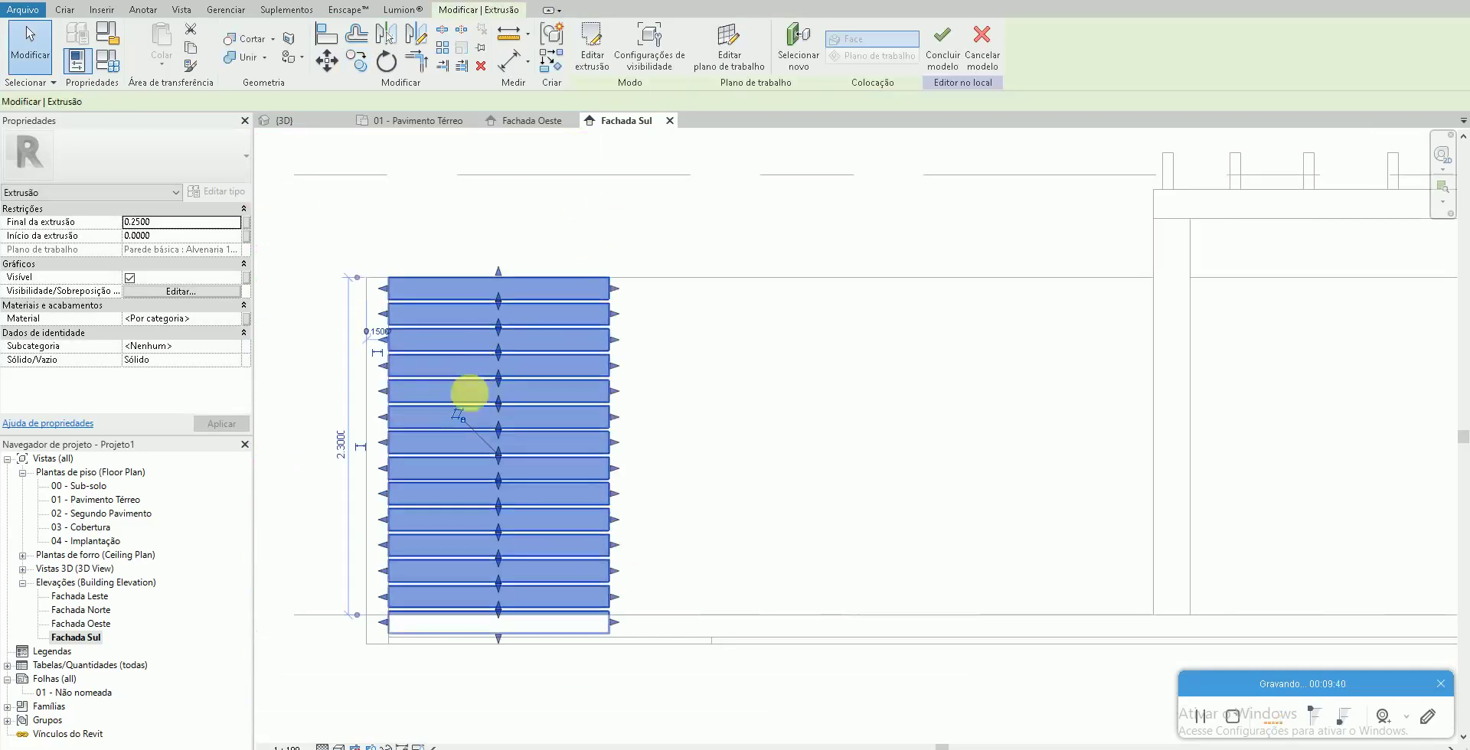
In the 3D view, set the slat extrusion's end depth to 0.035
key(Escape)
click(283, 120)
shift+middle_drag(581, 341, 653, 453)
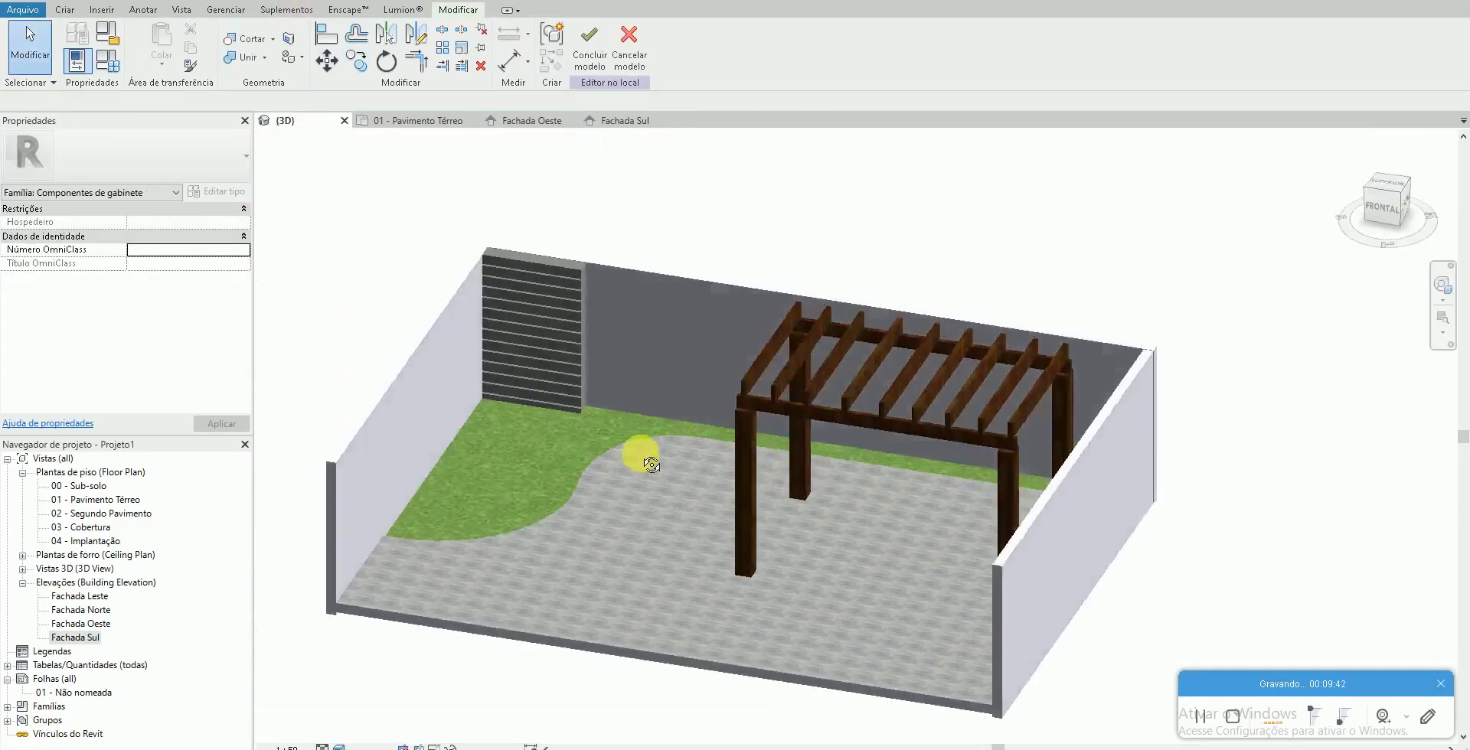
scroll(566, 312, up, 5)
click(601, 300)
click(183, 222)
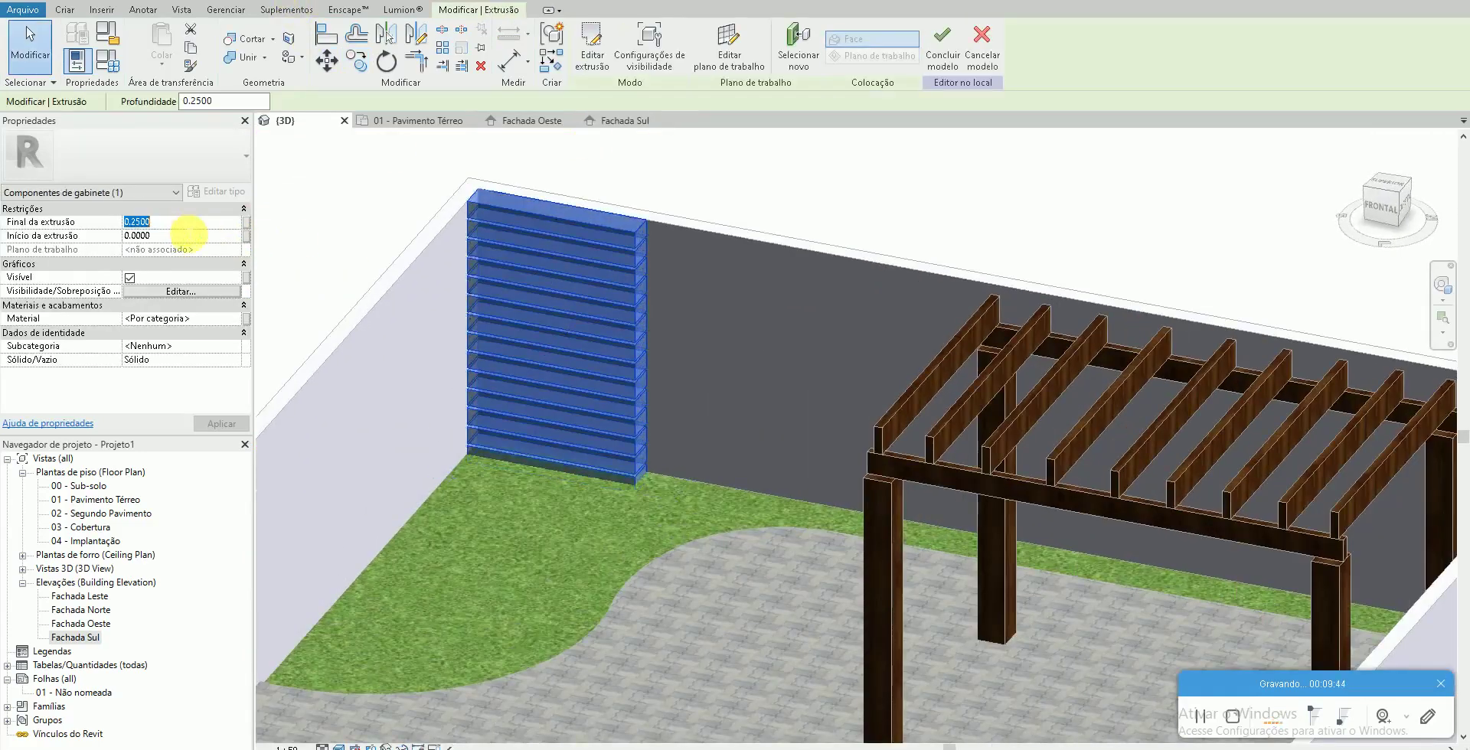
key(Return)
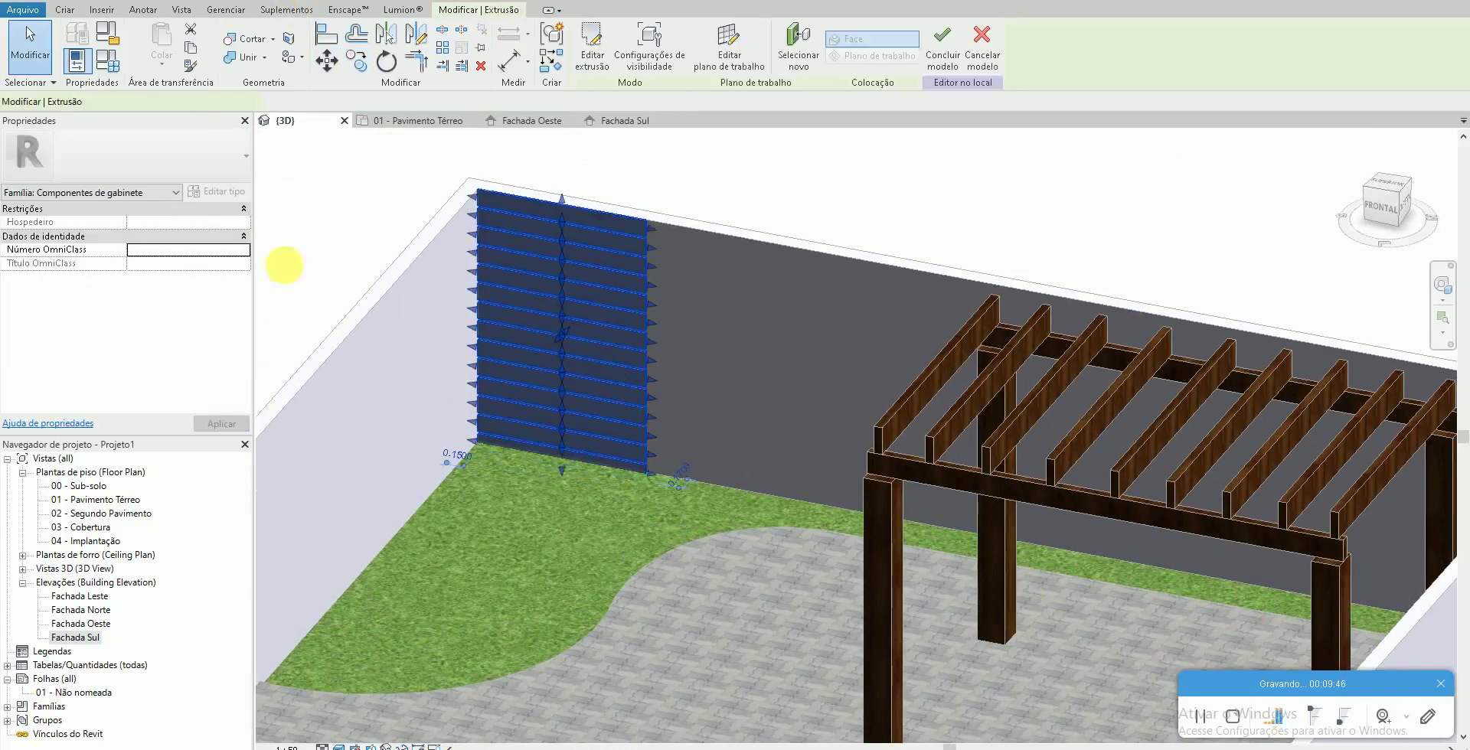
drag(152, 221, 131, 222)
click(716, 360)
mouse_move(716, 360)
shift+middle_down()
mouse_move(771, 361)
mouse_move(711, 438)
shift+middle_up()
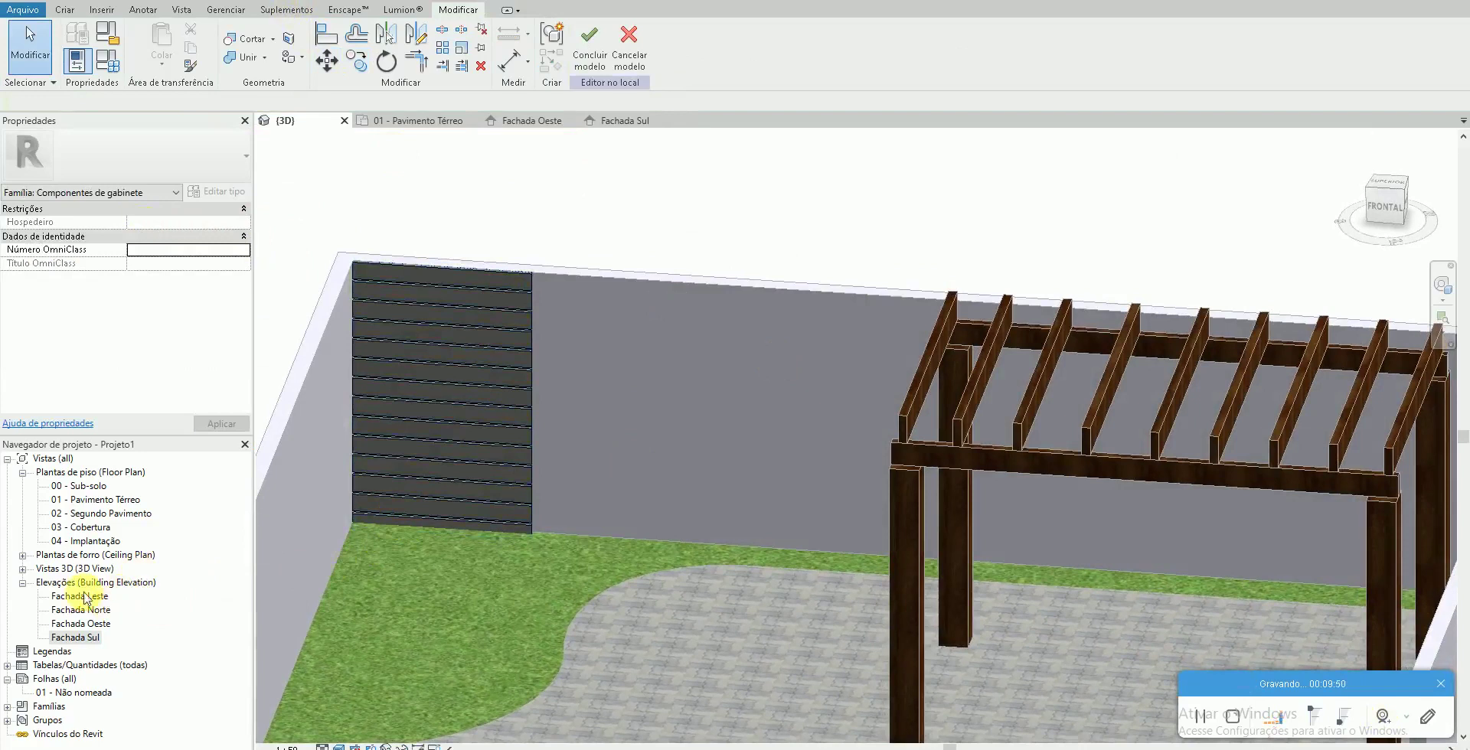
In Fachada Sul, copy the slat panel twice, 3 m apart to the right
double_click(89, 638)
click(604, 421)
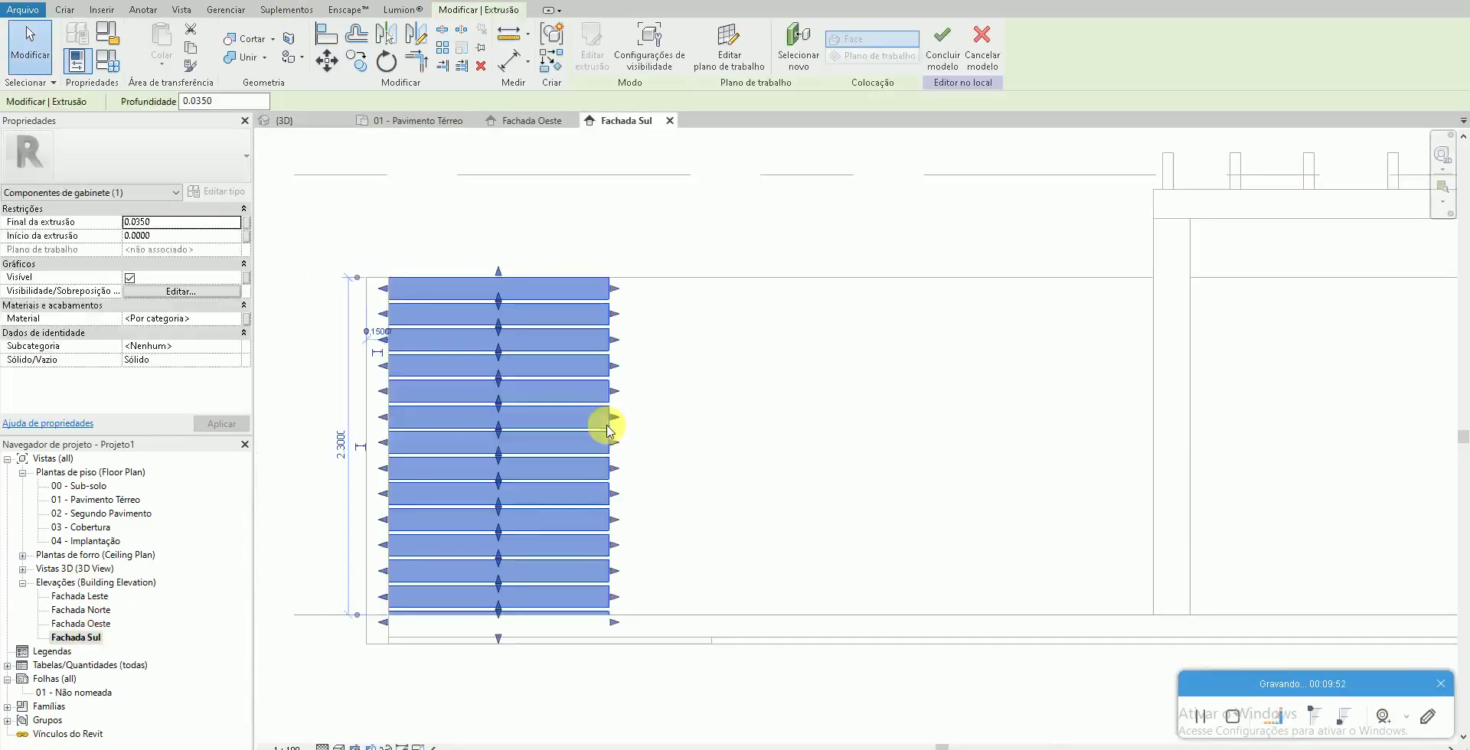
text(3)
key(Return)
scroll(672, 399, down, 2)
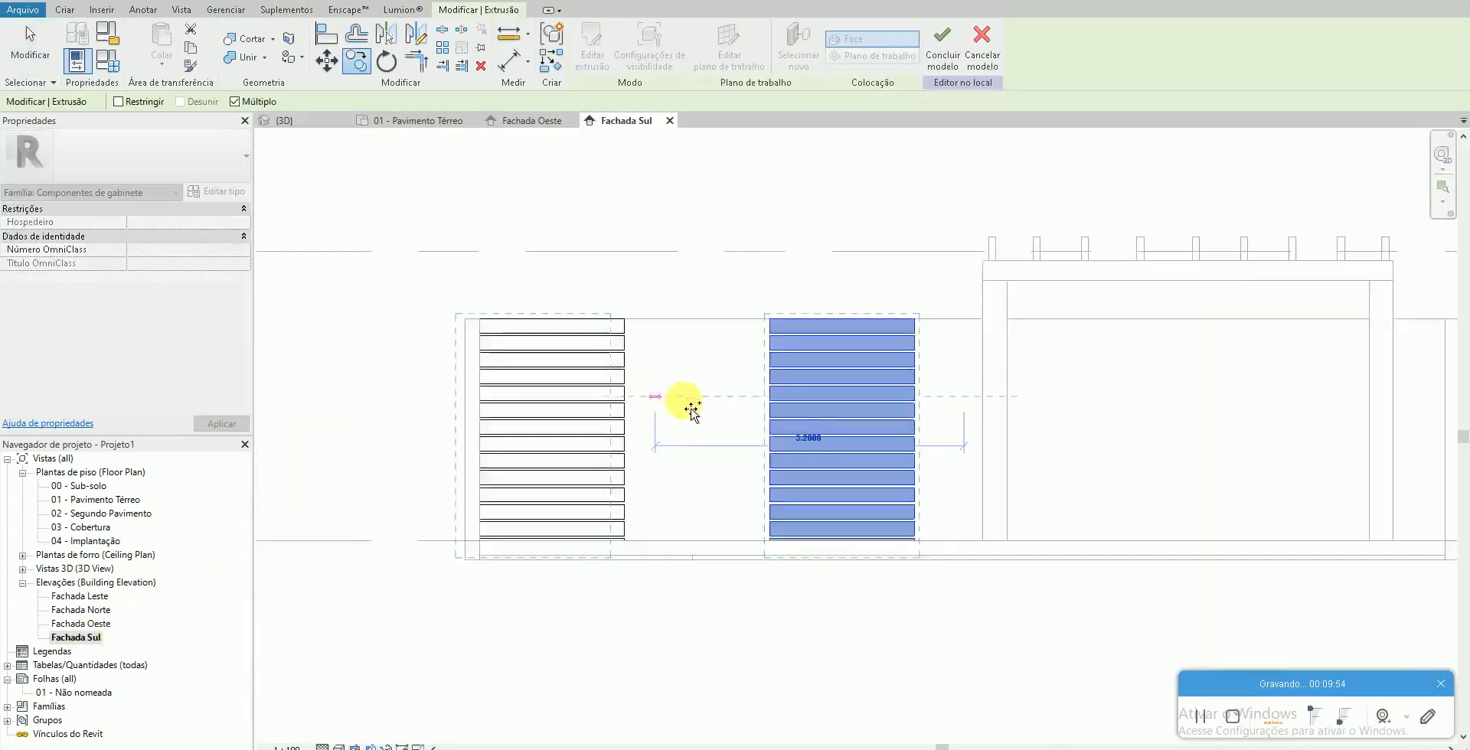
text(3)
key(Return)
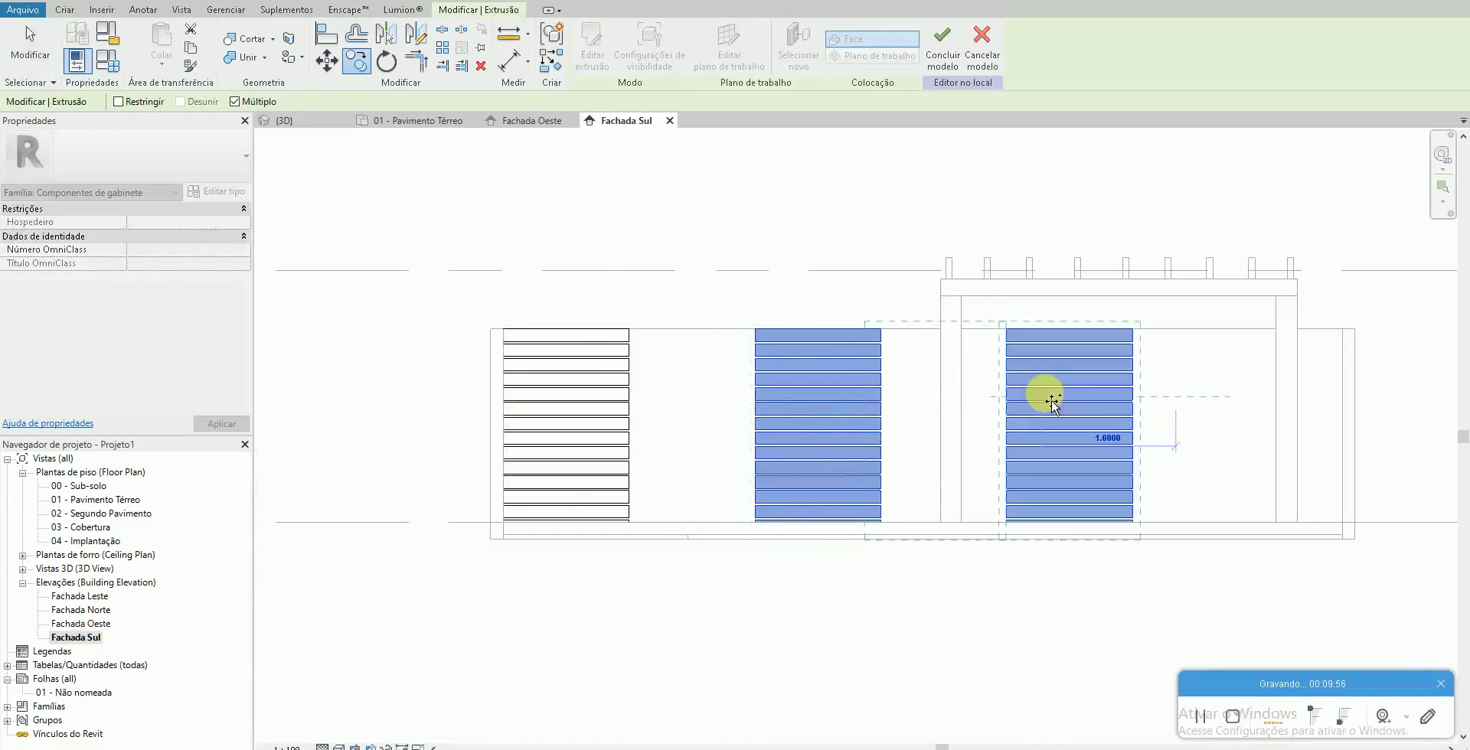
key(Escape)
key(Escape)
click(288, 4)
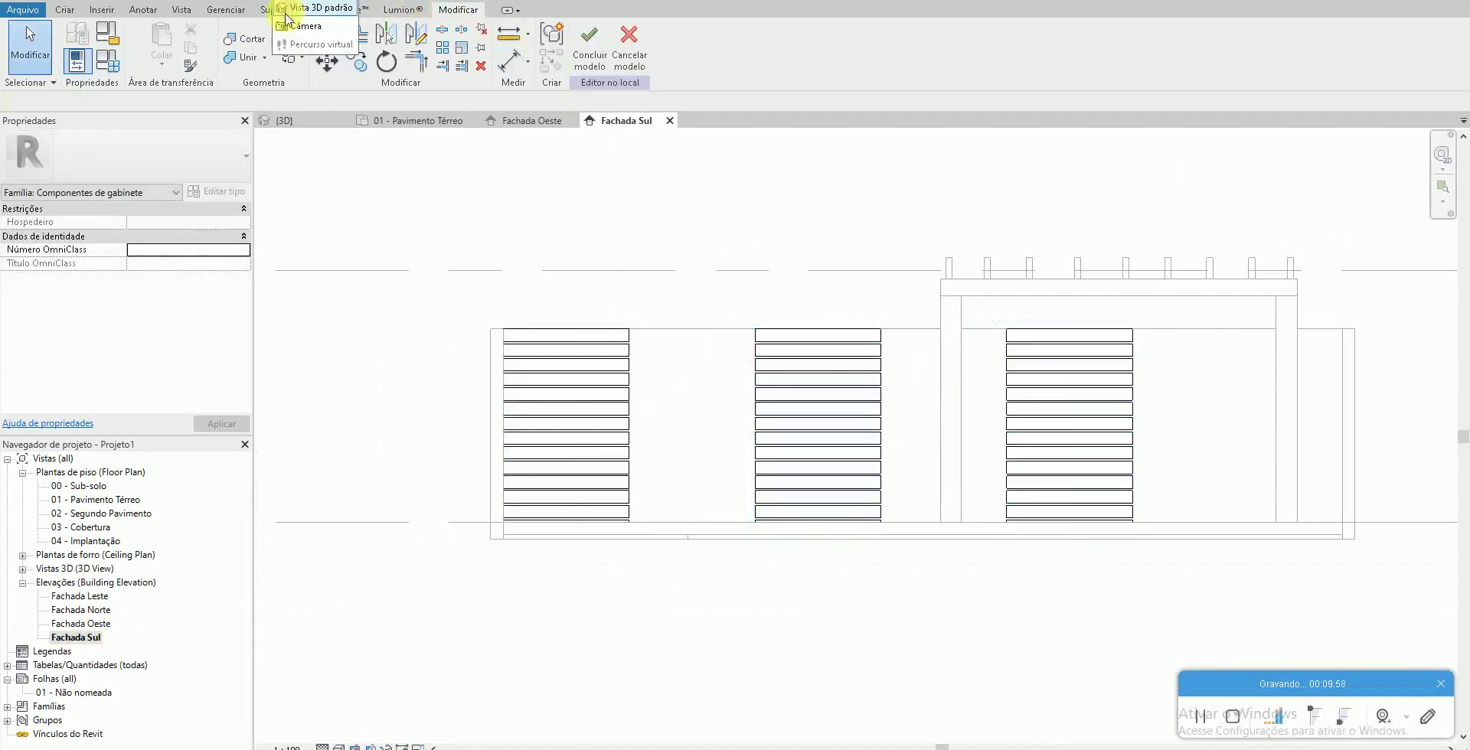
In the default 3D view, give all three slat panels the .Madeira dark wood material
click(285, 7)
mouse_move(738, 573)
shift+middle_down()
mouse_move(764, 556)
mouse_move(778, 648)
mouse_move(934, 670)
mouse_move(574, 659)
mouse_move(720, 651)
shift+middle_up()
click(702, 527)
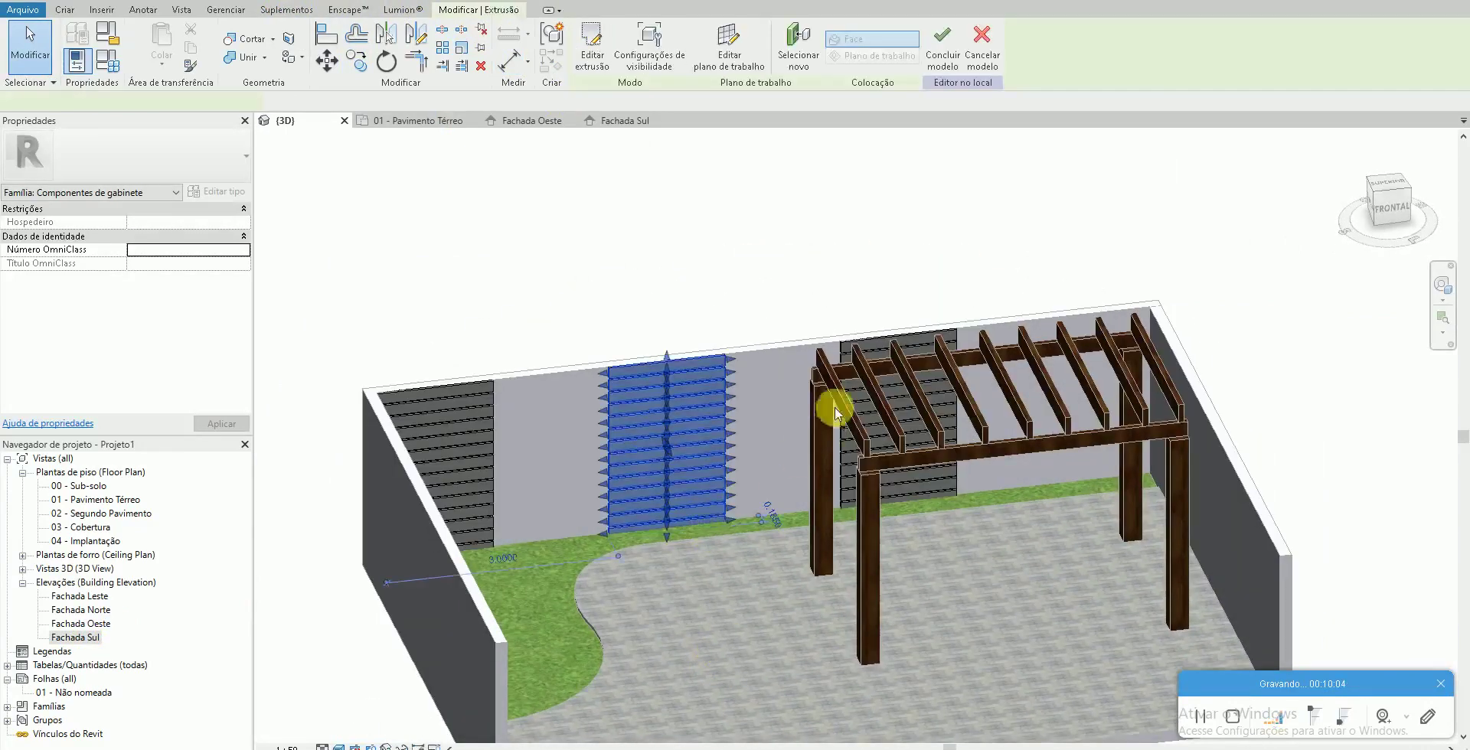
ctrl+click(847, 351)
ctrl+click(482, 394)
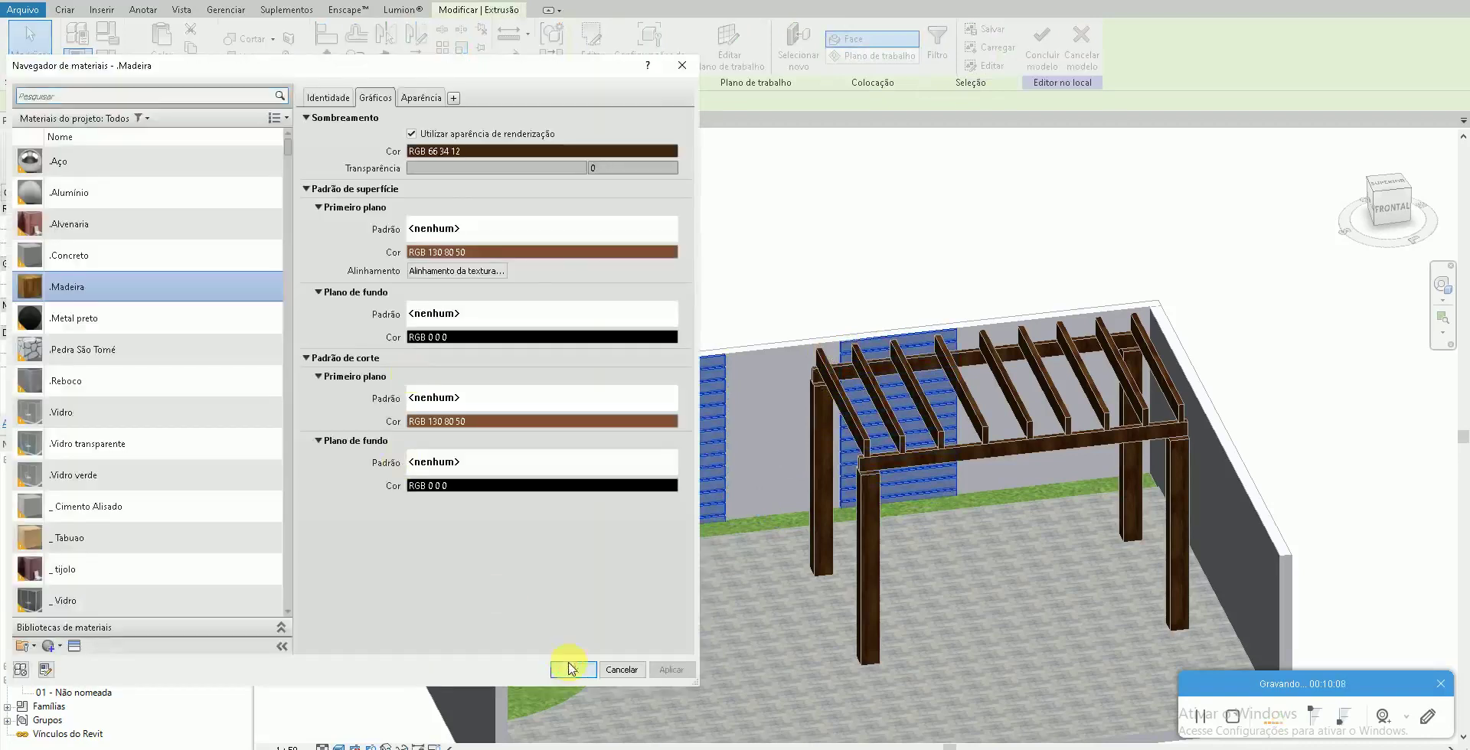
click(570, 668)
key(Escape)
mouse_move(653, 668)
shift+middle_down()
mouse_move(567, 656)
mouse_move(840, 648)
shift+middle_up()
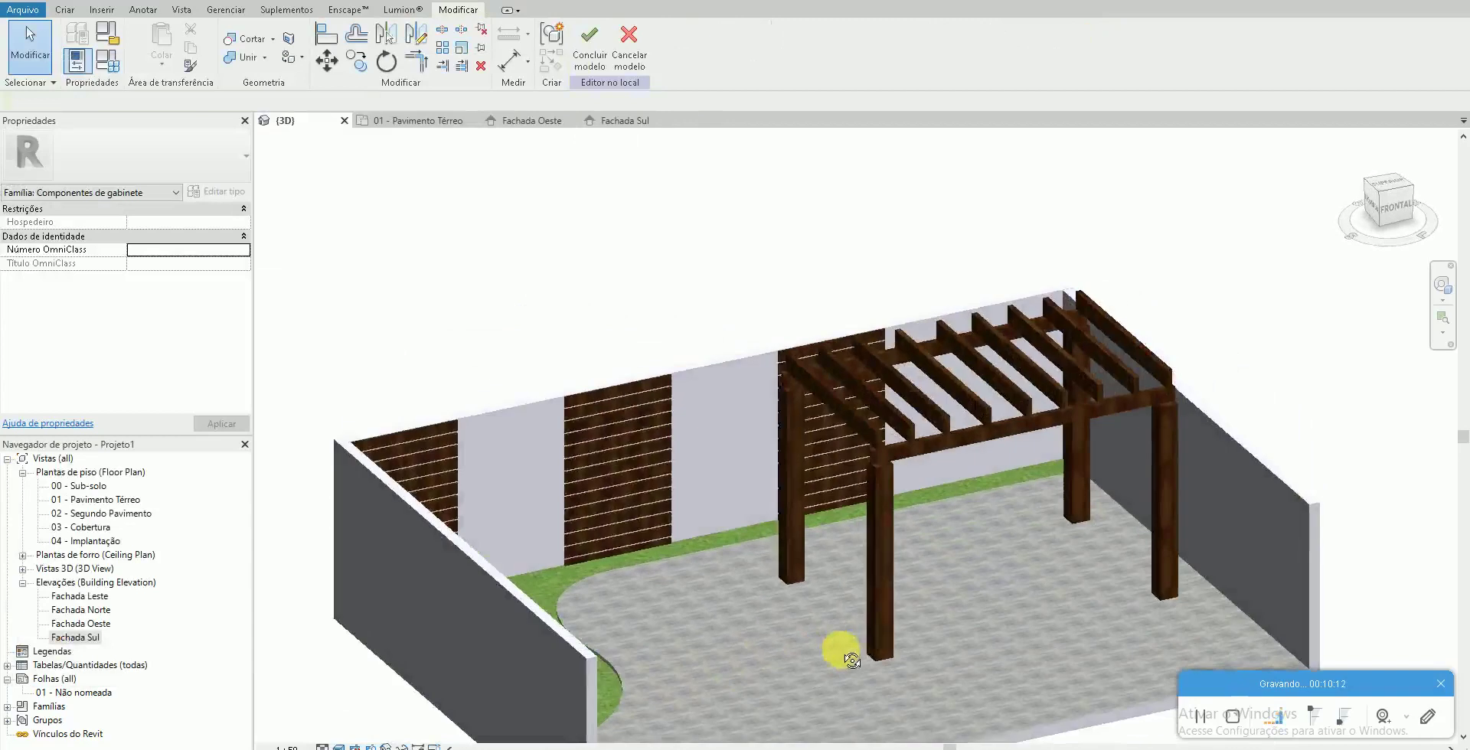
In the 01 - Pavimento Térreo plan, drag the top slat panel down to the middle grid line
double_click(100, 500)
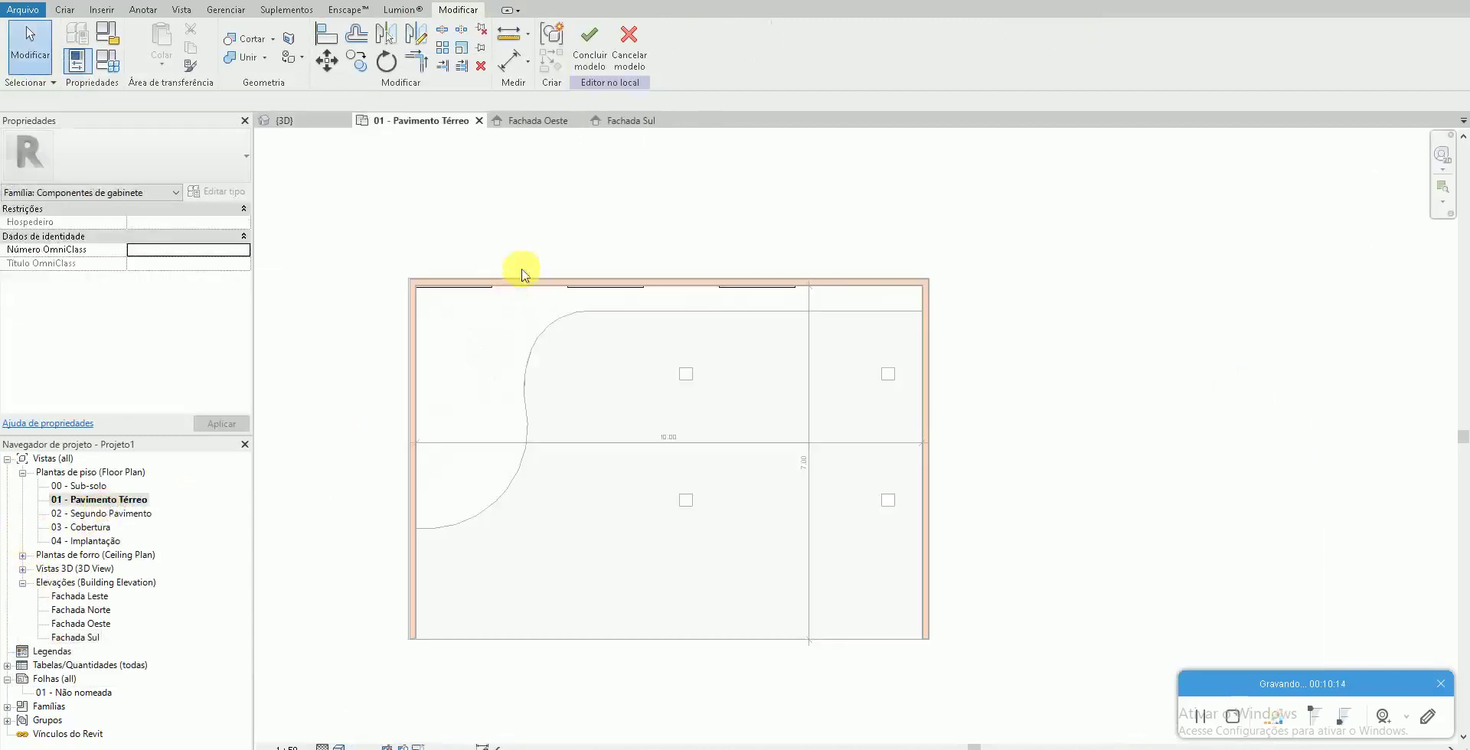
scroll(483, 288, up, 2)
click(469, 288)
scroll(458, 313, up, 2)
scroll(681, 460, down, 2)
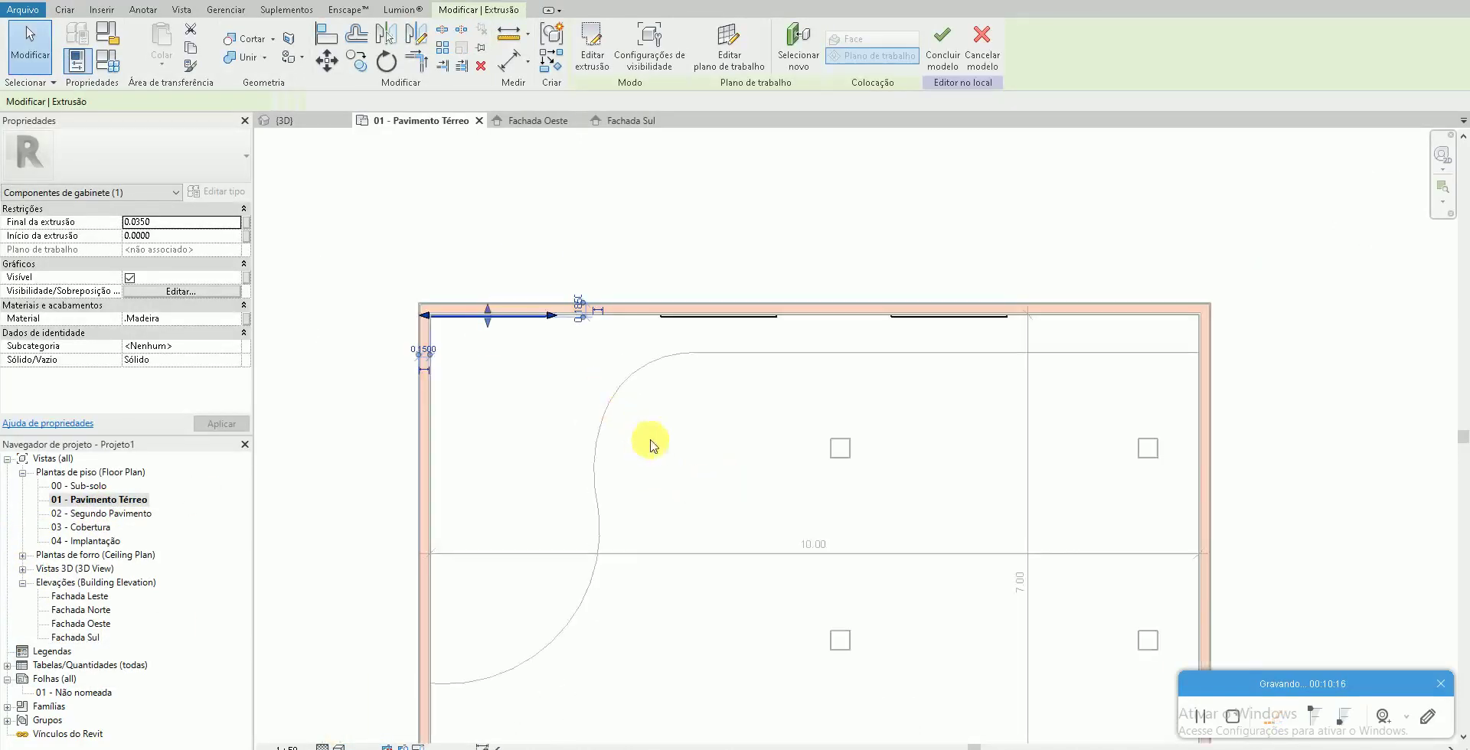
middle_drag(650, 436, 640, 350)
key(Escape)
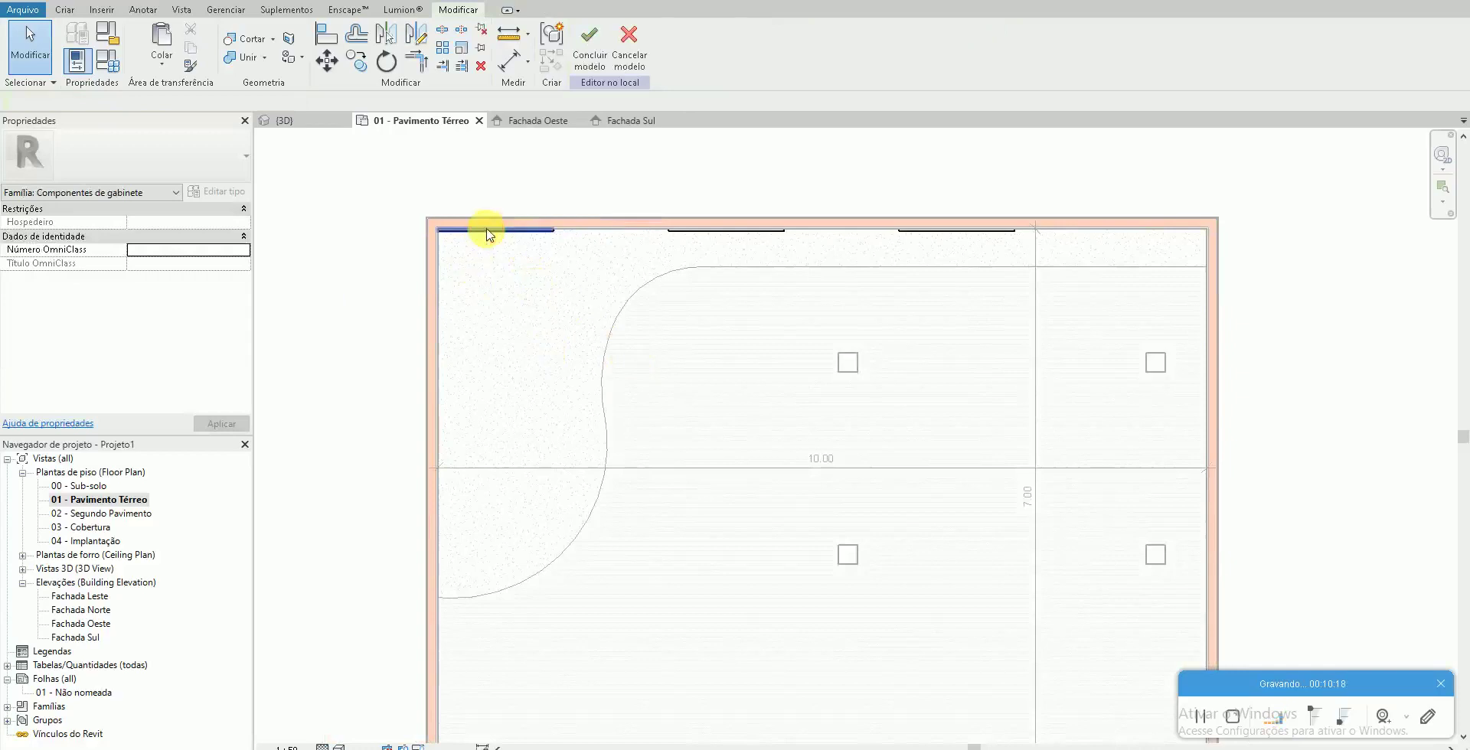
drag(487, 233, 584, 466)
double_click(585, 466)
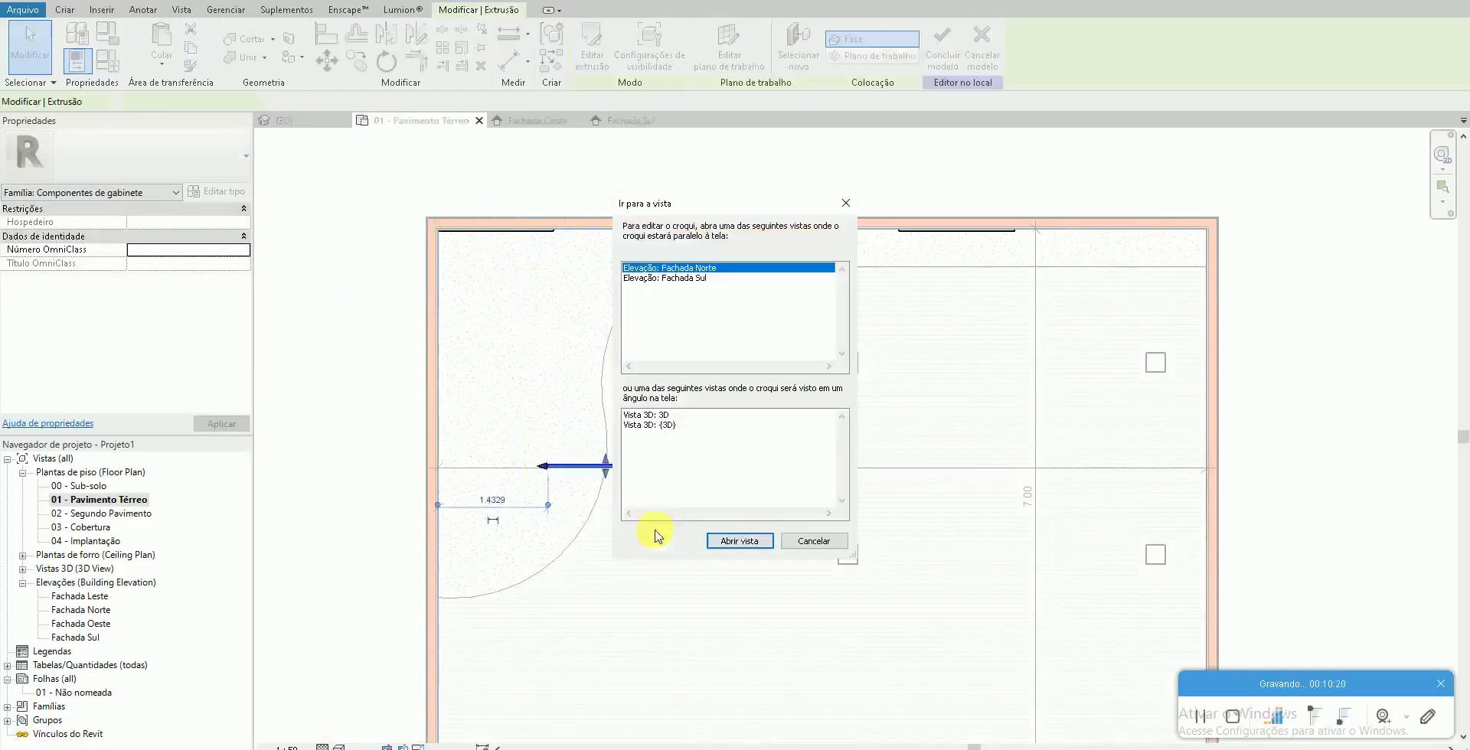
key(Escape)
scroll(612, 490, up, 2)
Rotate the slat panel 90° so it stands vertically
click(633, 449)
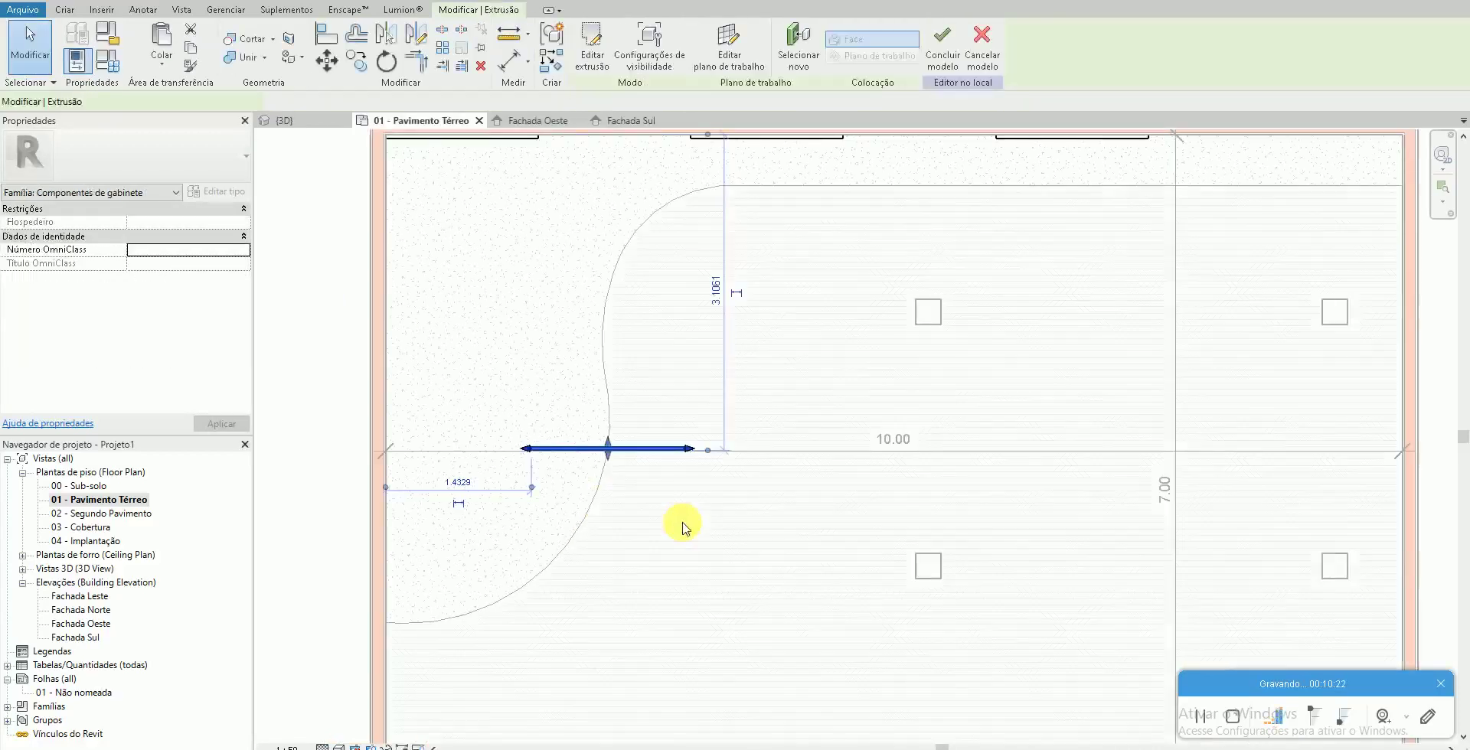
key(r)
key(o)
click(675, 557)
key(Return)
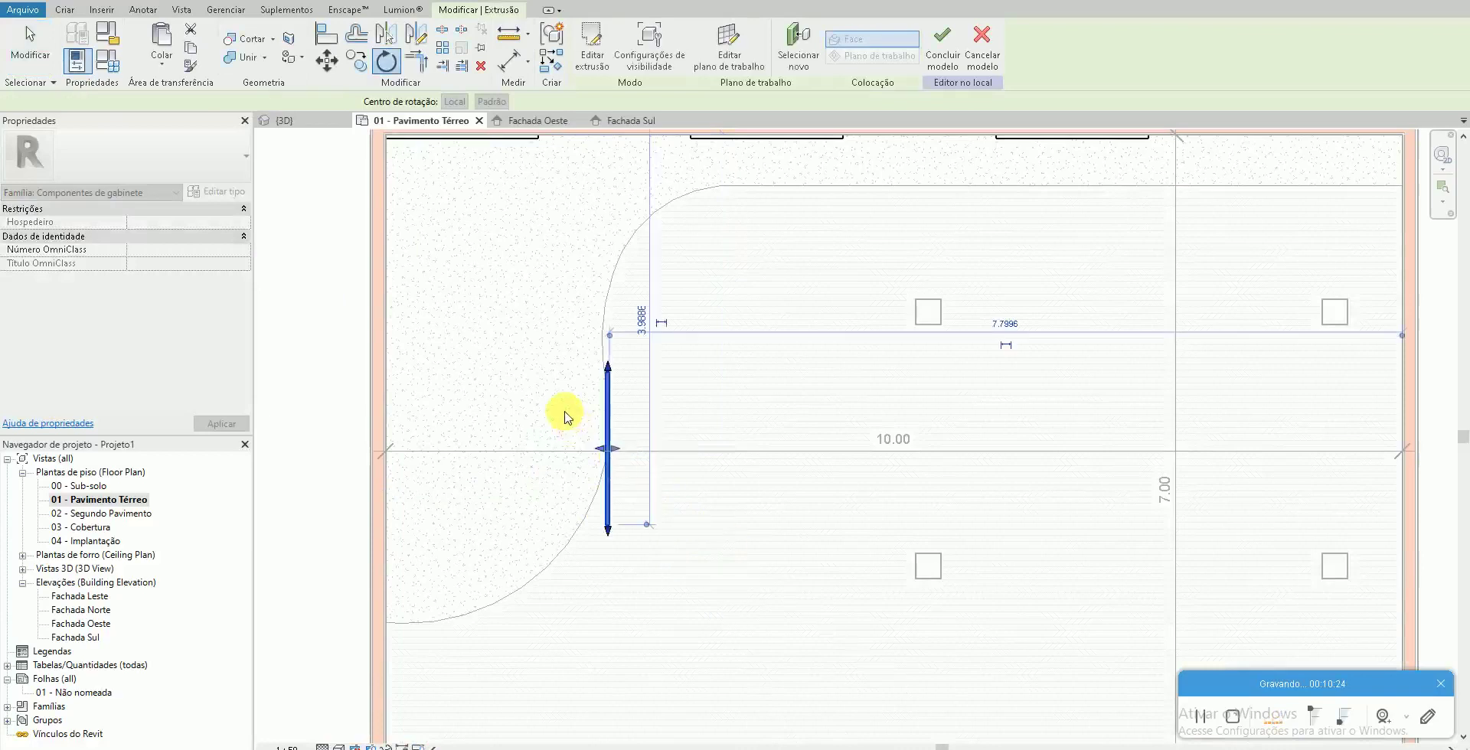
scroll(568, 416, up, 2)
Move the rotated panel to the top-left wall corner with a 0.15 offset
key(m)
key(v)
click(627, 361)
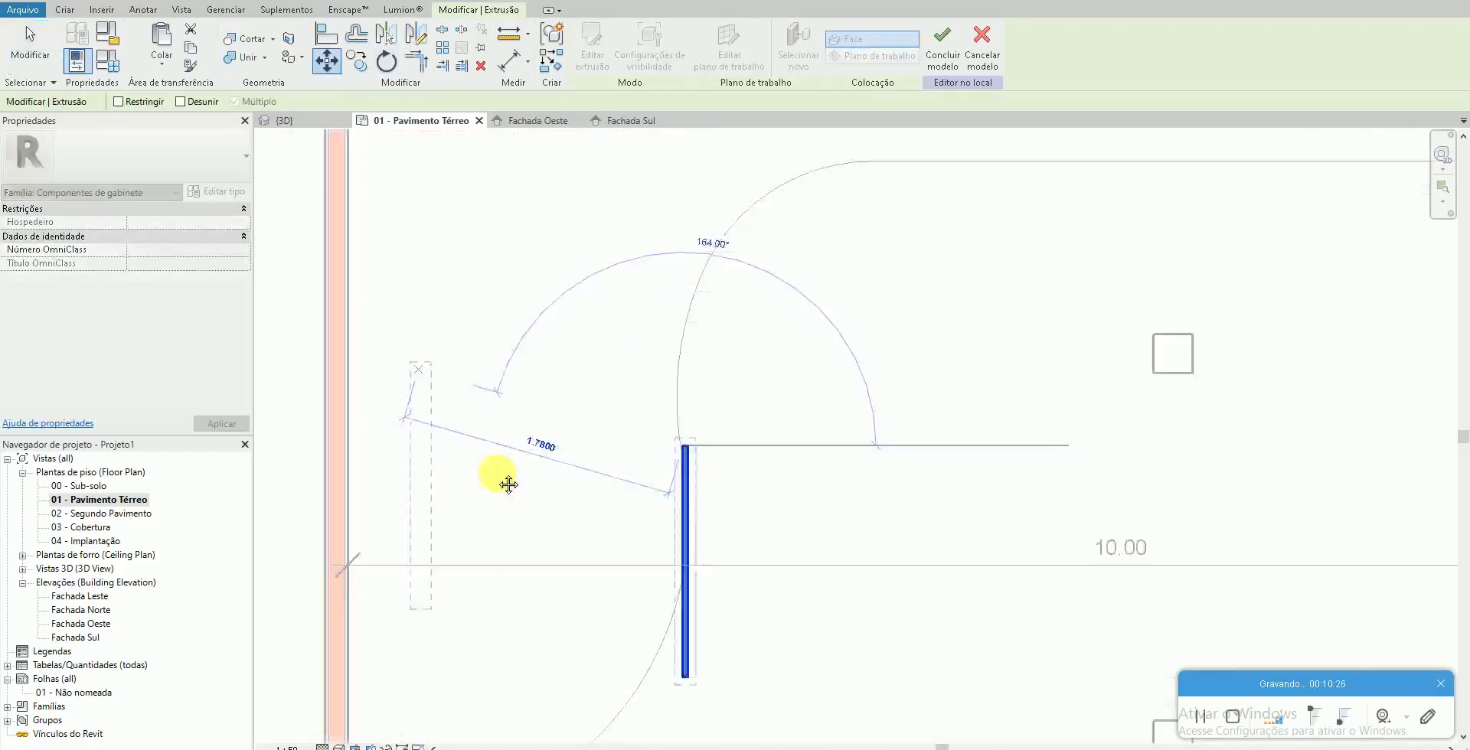
scroll(426, 203, down, 2)
click(430, 198)
scroll(433, 195, up, 3)
click(513, 320)
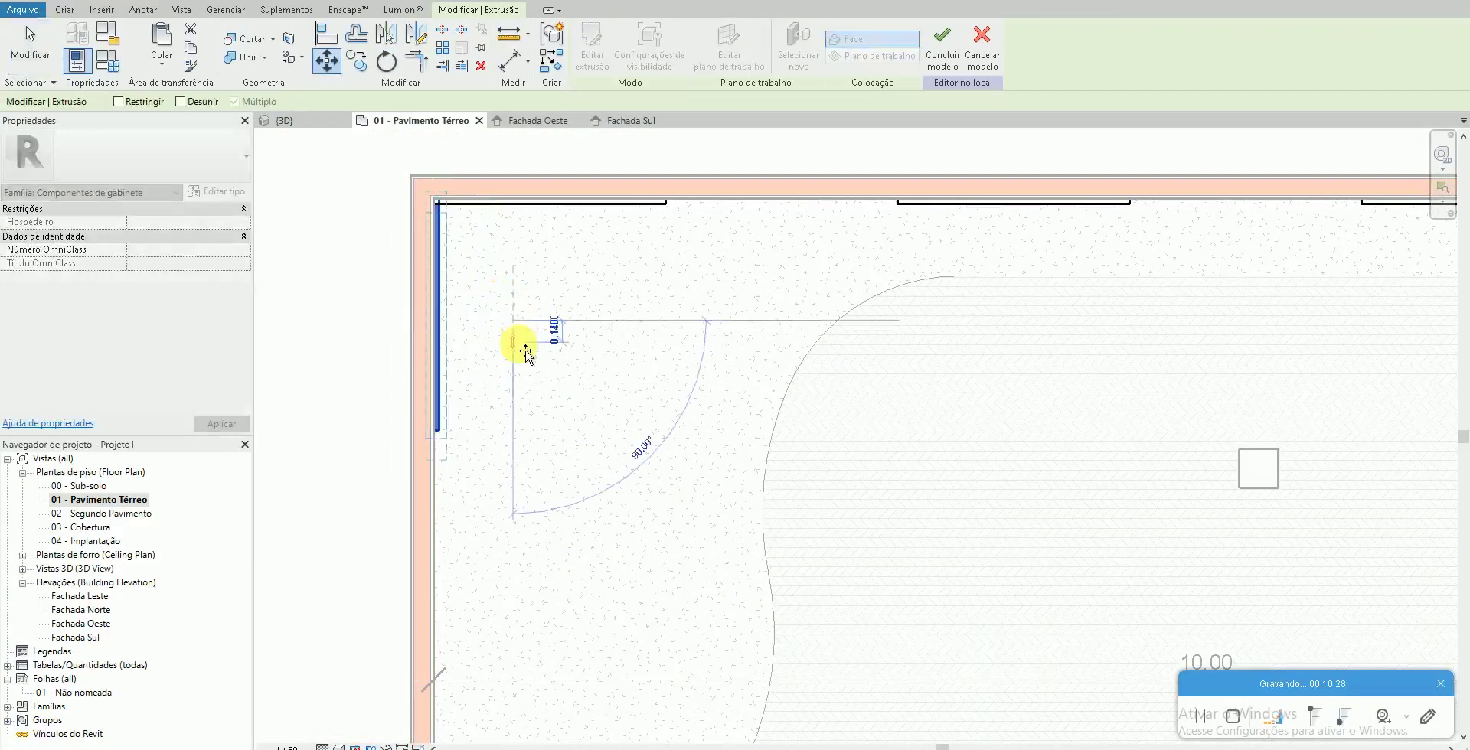
text(0.15)
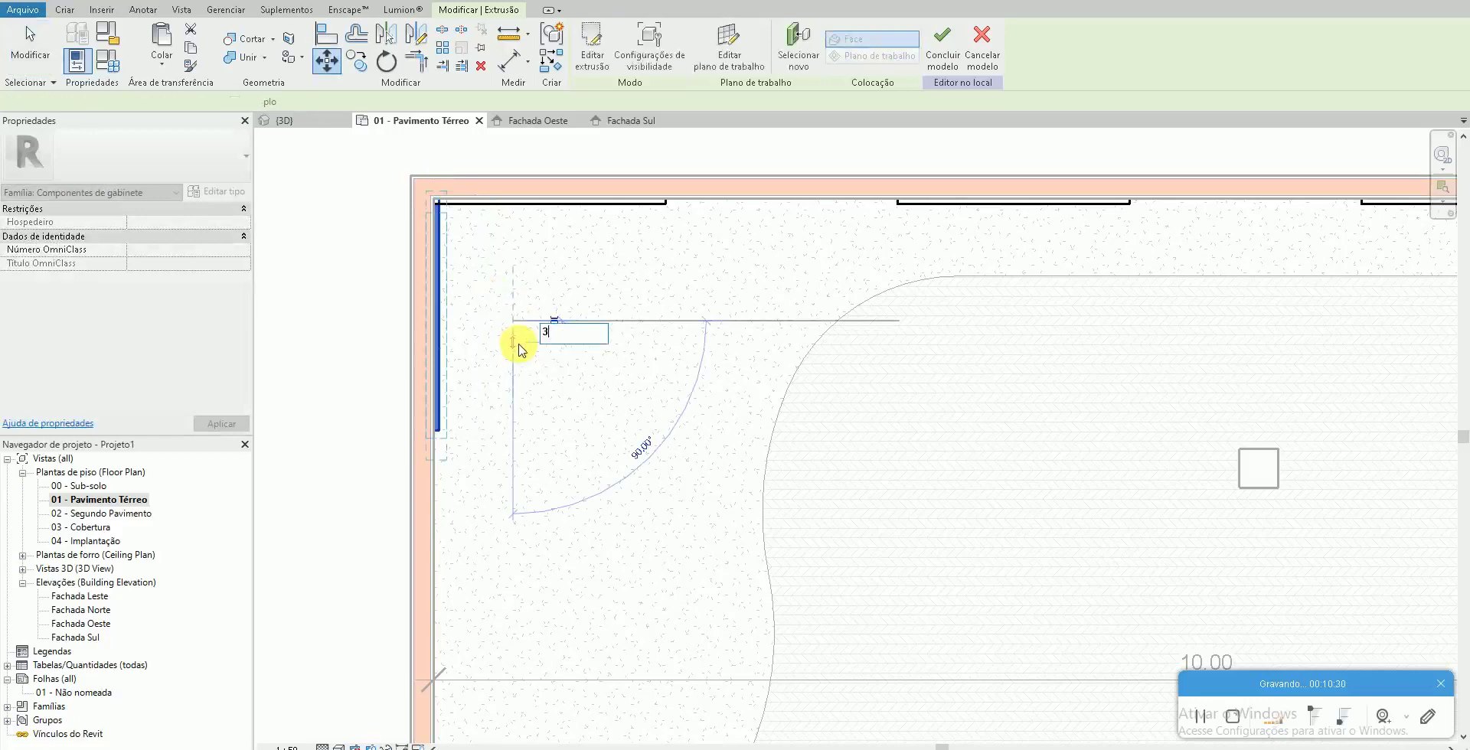
key(Return)
key(Escape)
scroll(410, 484, down, 2)
Copy the left-wall panel further down the left wall
click(414, 496)
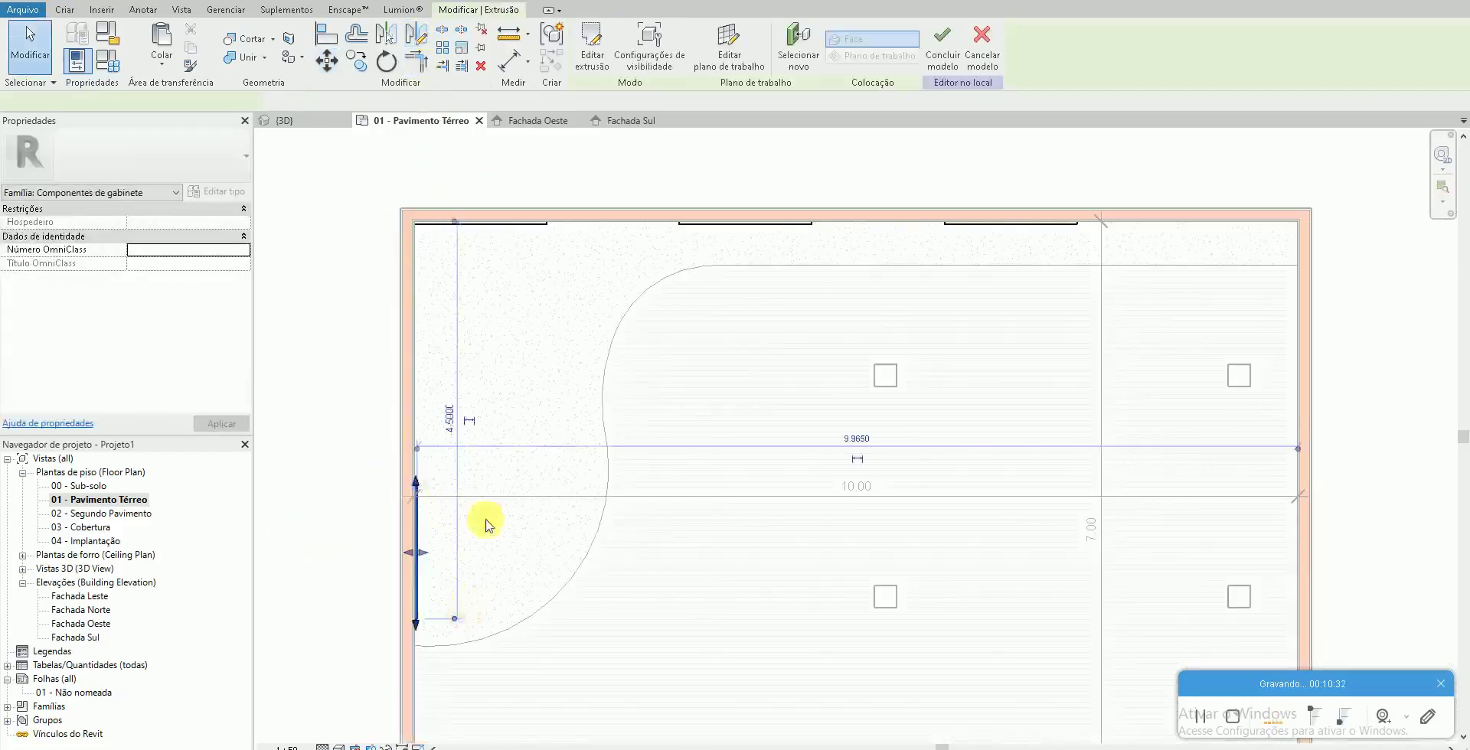
middle_drag(508, 538, 524, 367)
key(c)
key(o)
click(625, 441)
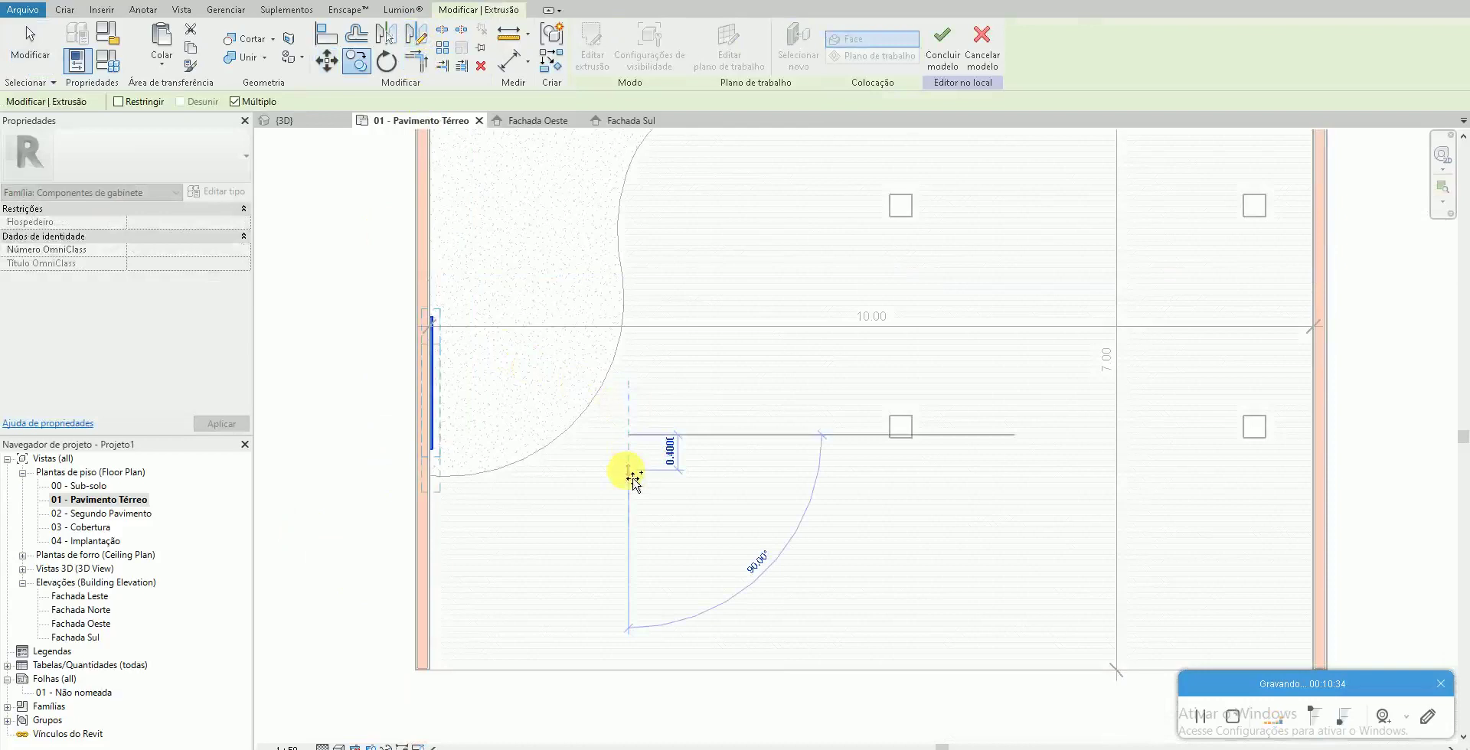
key(Escape)
Move the copied panel near the bottom-left end of the wall
click(431, 383)
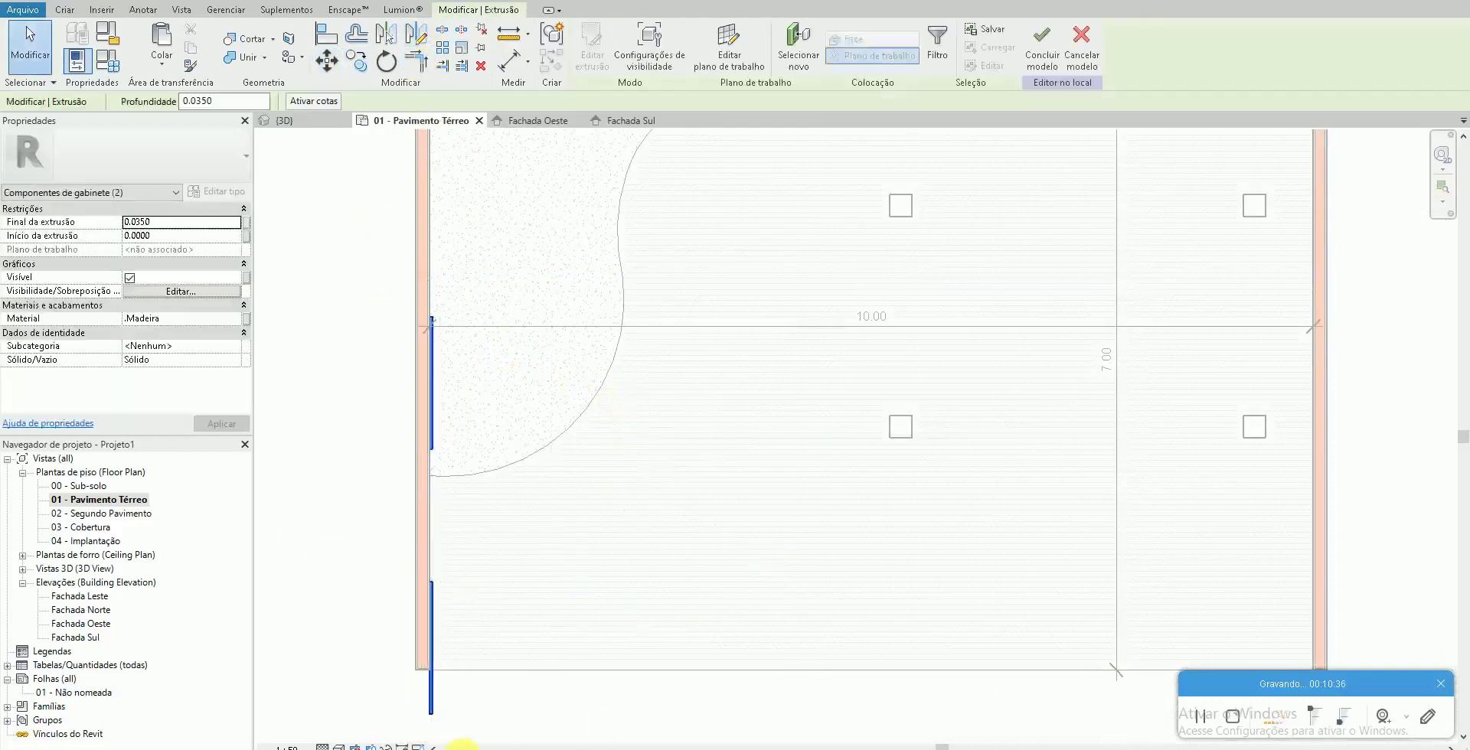
scroll(426, 685, up, 2)
key(m)
key(v)
click(436, 696)
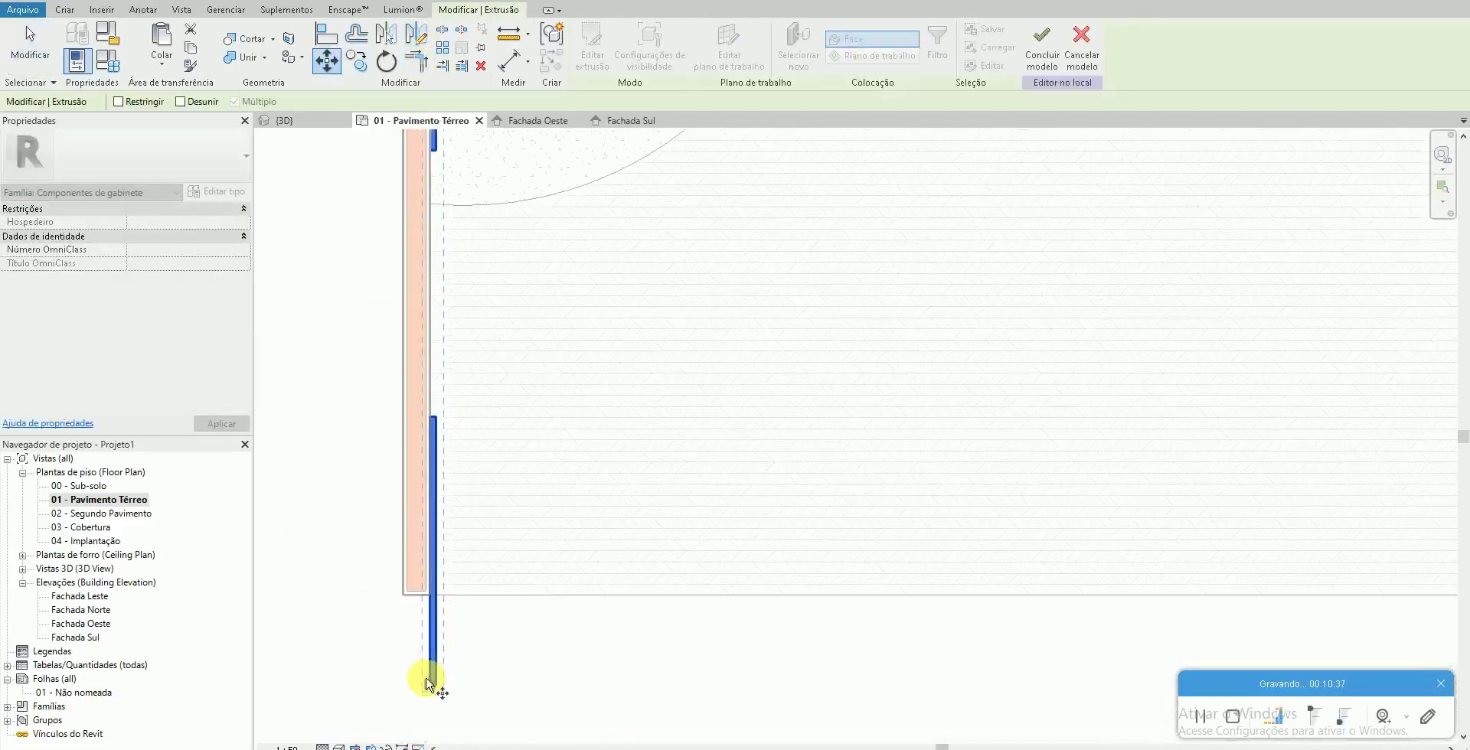
click(422, 615)
key(Escape)
Orbit the 3D view to check the new left-wall panels
click(284, 120)
scroll(544, 557, down, 3)
mouse_move(512, 609)
shift+middle_down()
mouse_move(715, 610)
mouse_move(486, 606)
shift+middle_up()
scroll(589, 450, up, 2)
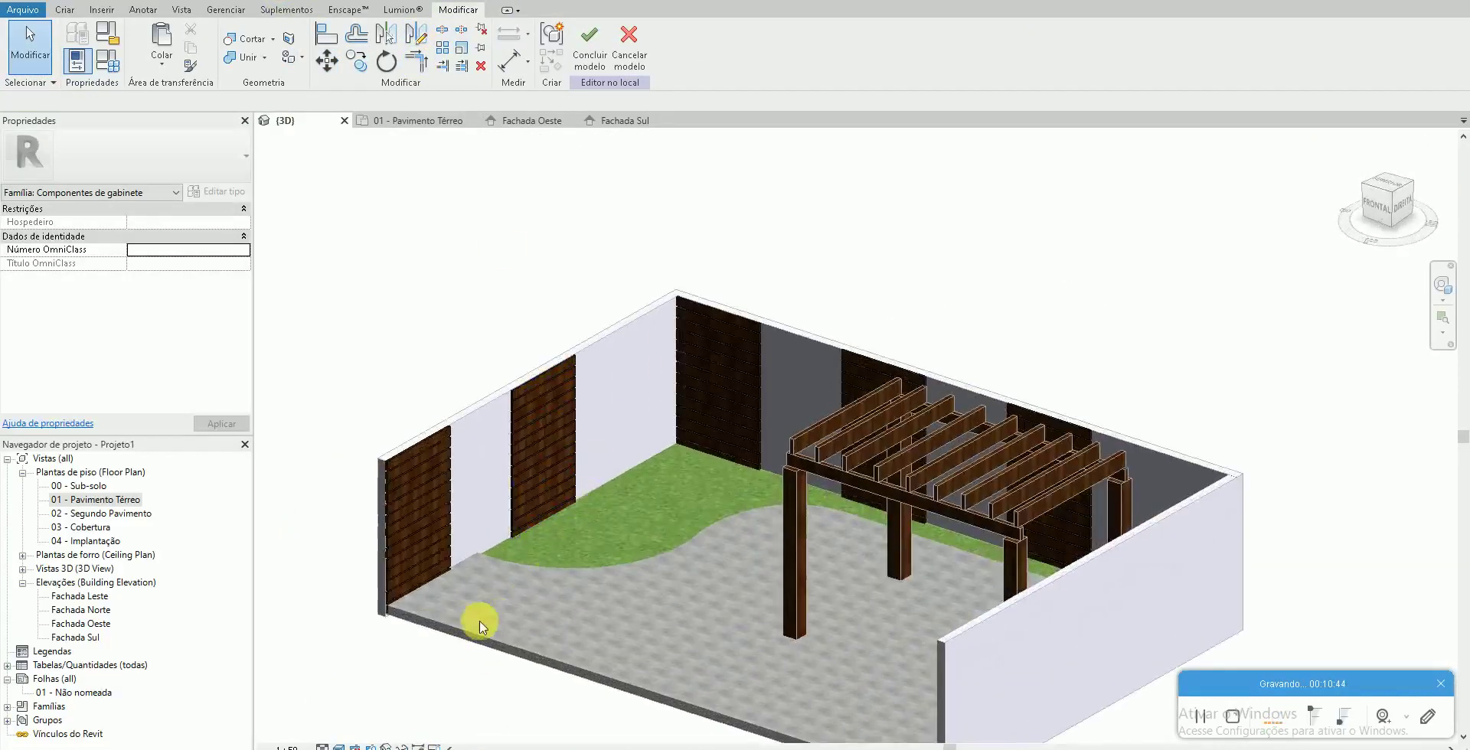
Nudge the upper left-wall slat panel slightly upward in the ground floor plan
double_click(126, 499)
scroll(476, 429, down, 3)
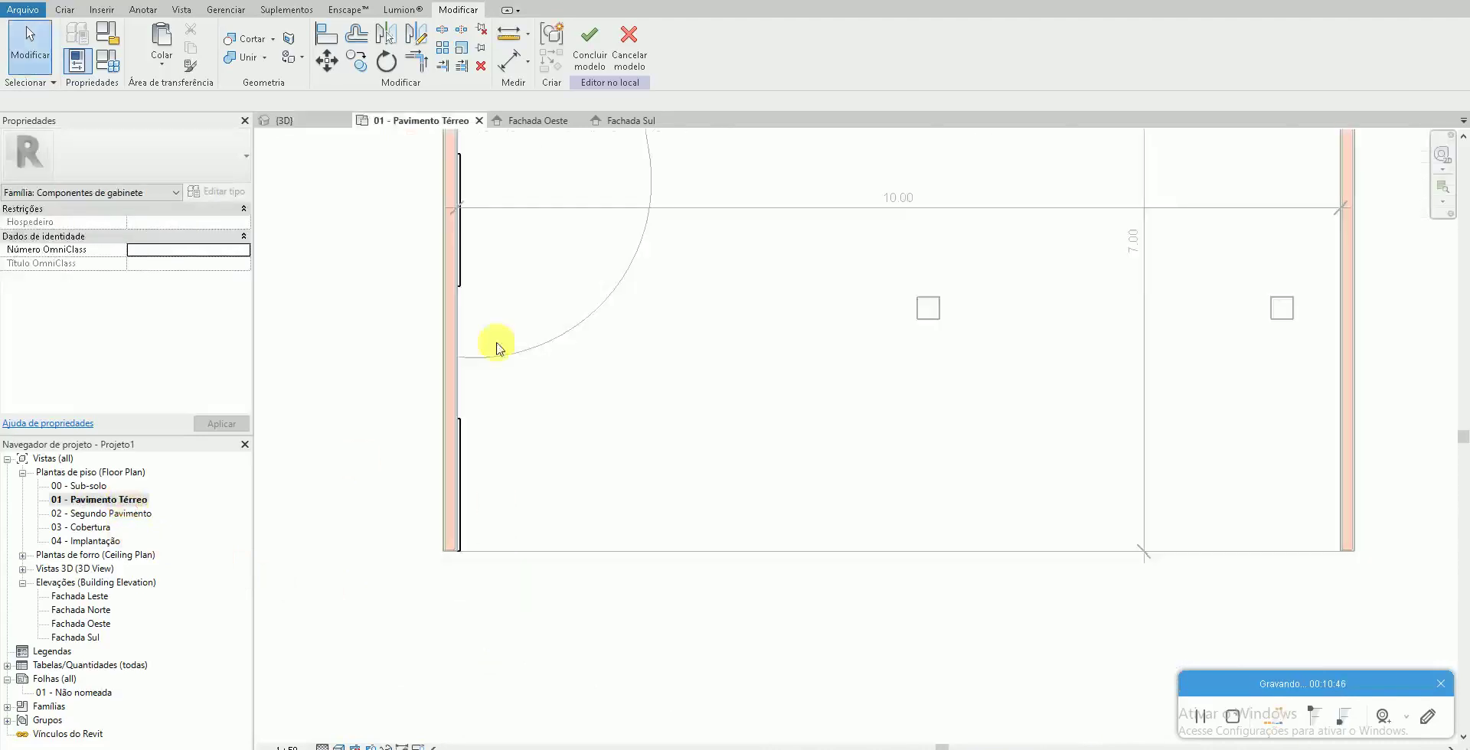
scroll(492, 365, down, 1)
click(492, 385)
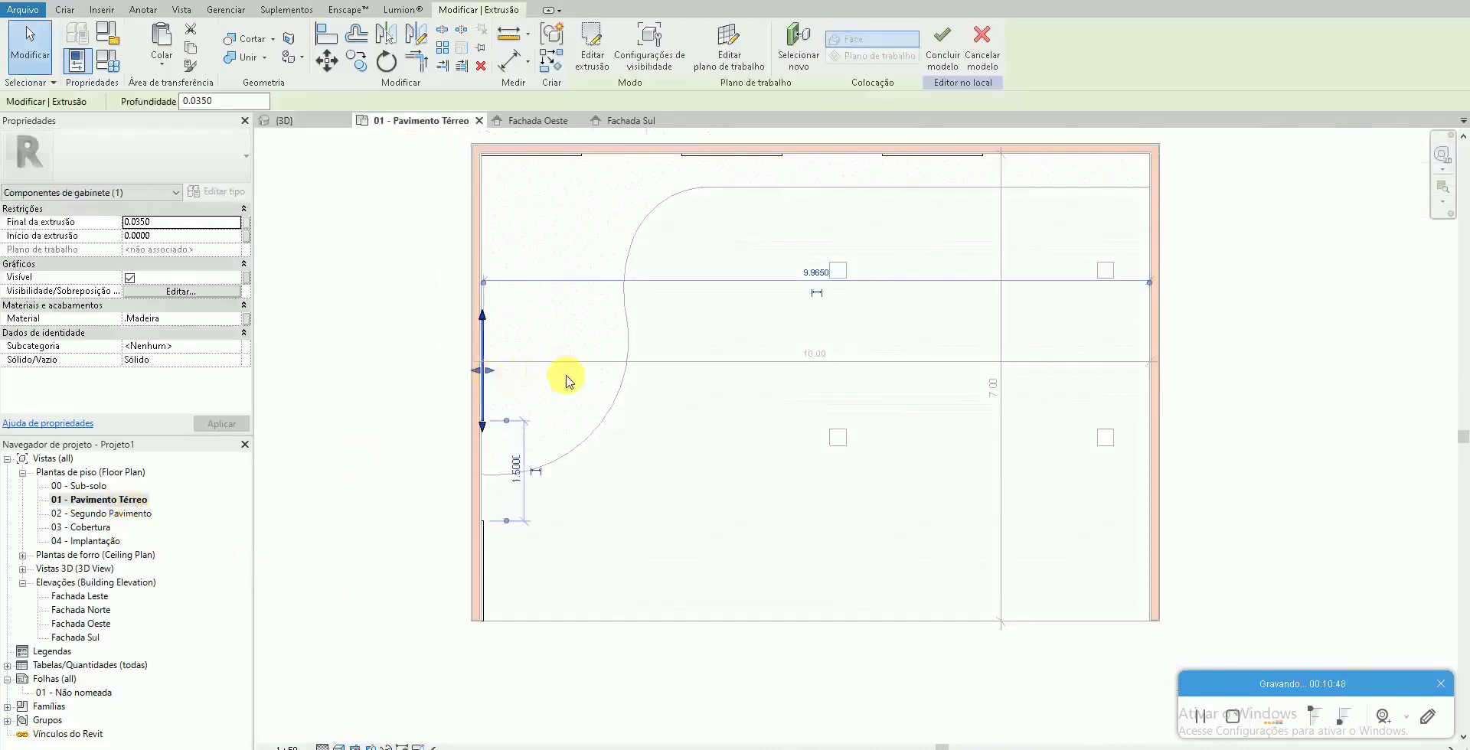
drag(563, 385, 564, 362)
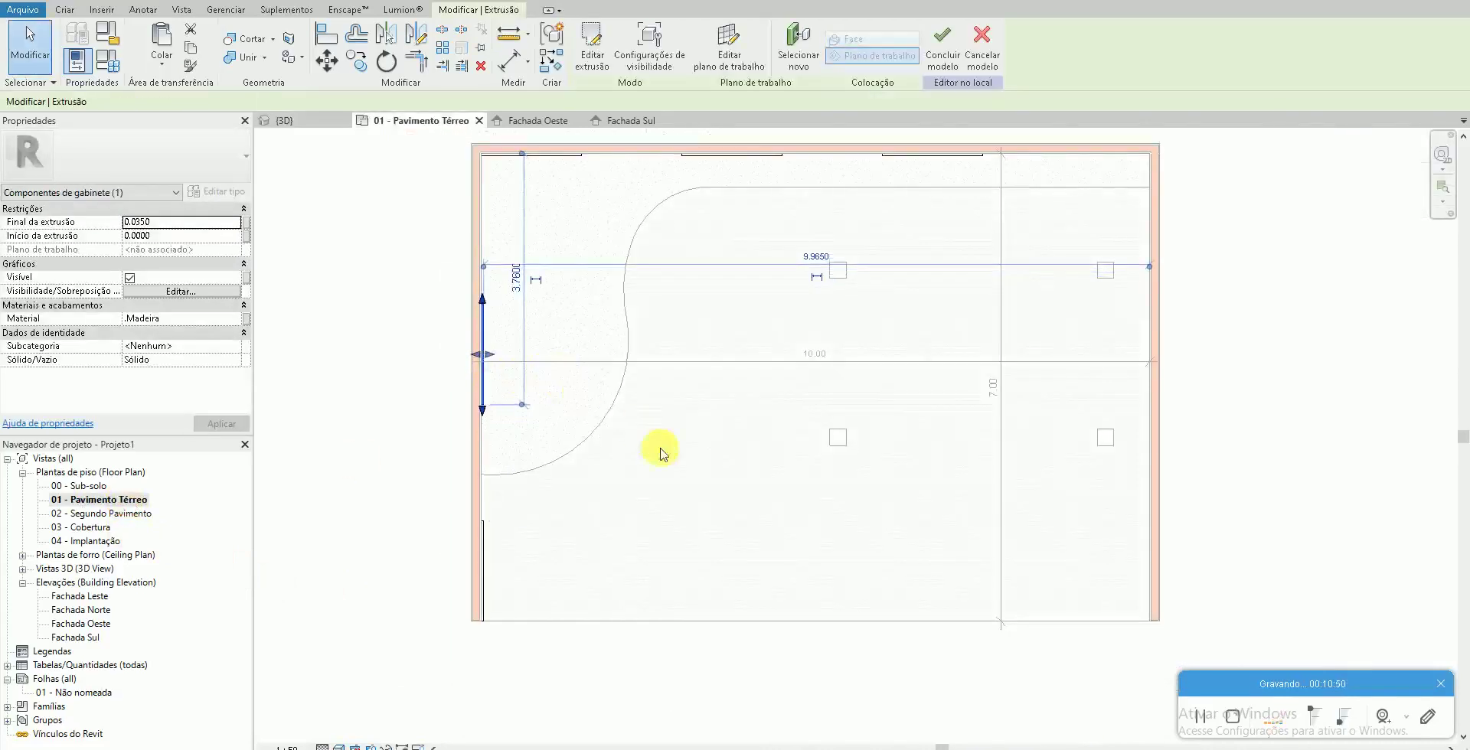
click(674, 471)
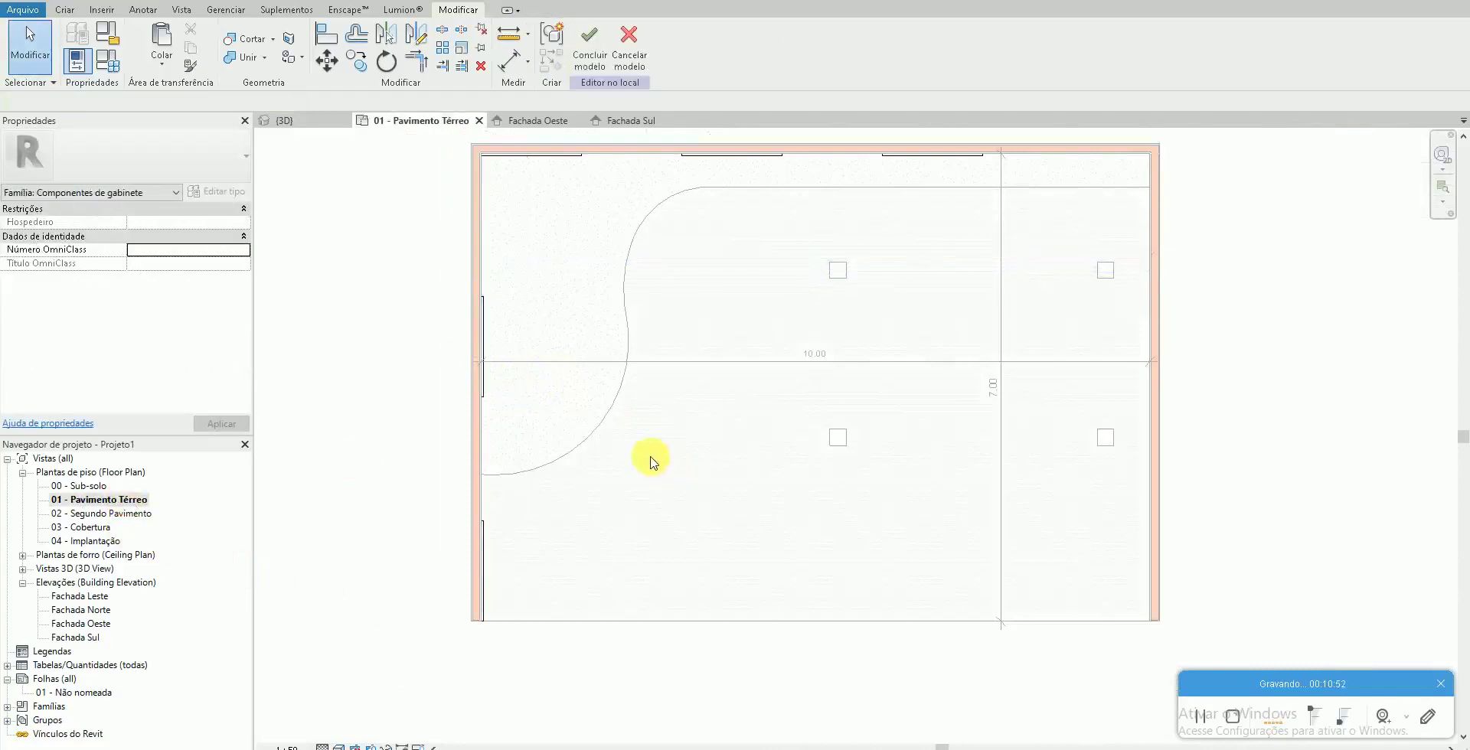
click(488, 327)
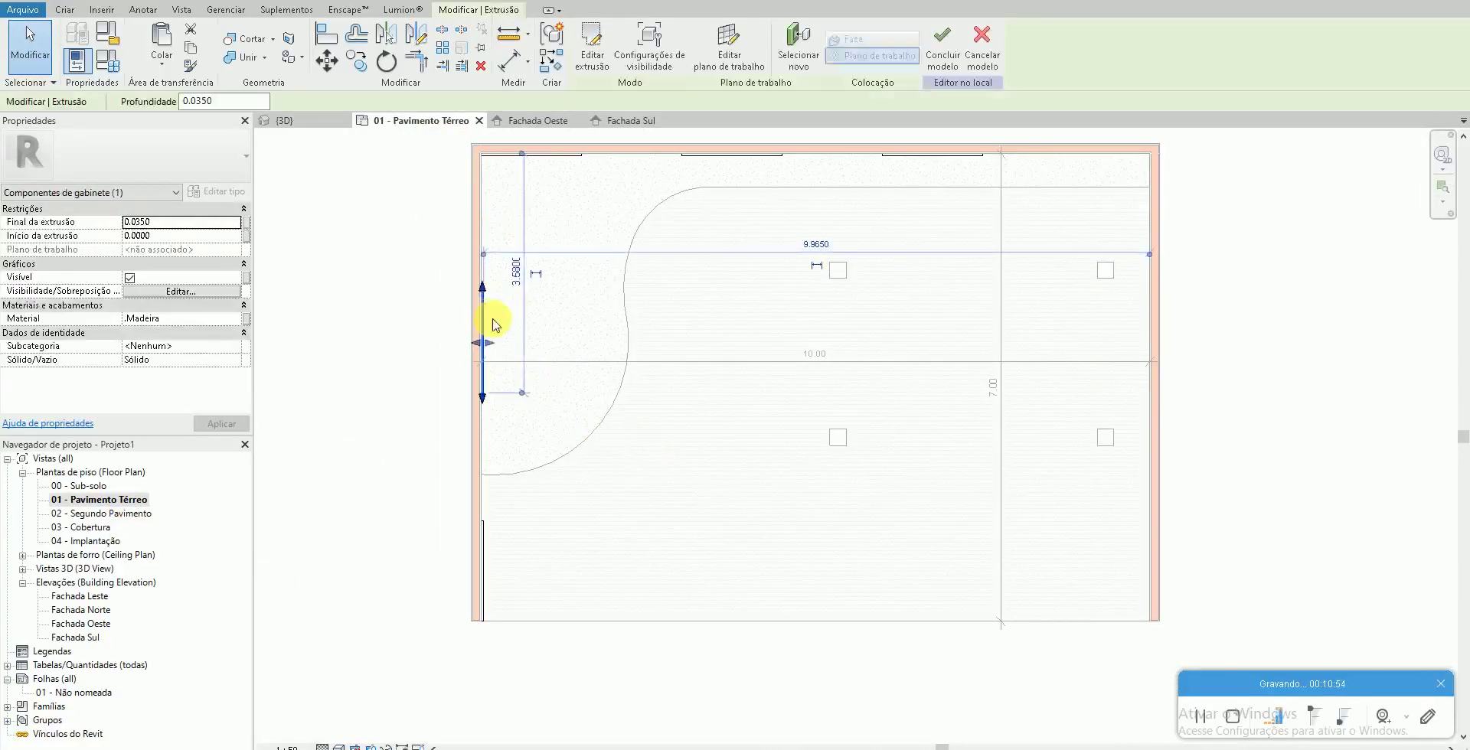
click(618, 341)
Set the 3D view to the Consistent Colors visual style and inspect the pergola
click(287, 2)
mouse_move(749, 433)
shift+middle_down()
mouse_move(607, 564)
mouse_move(824, 578)
mouse_move(715, 564)
mouse_move(692, 580)
shift+middle_up()
scroll(500, 528, up, 3)
scroll(519, 524, down, 1)
click(339, 747)
click(360, 702)
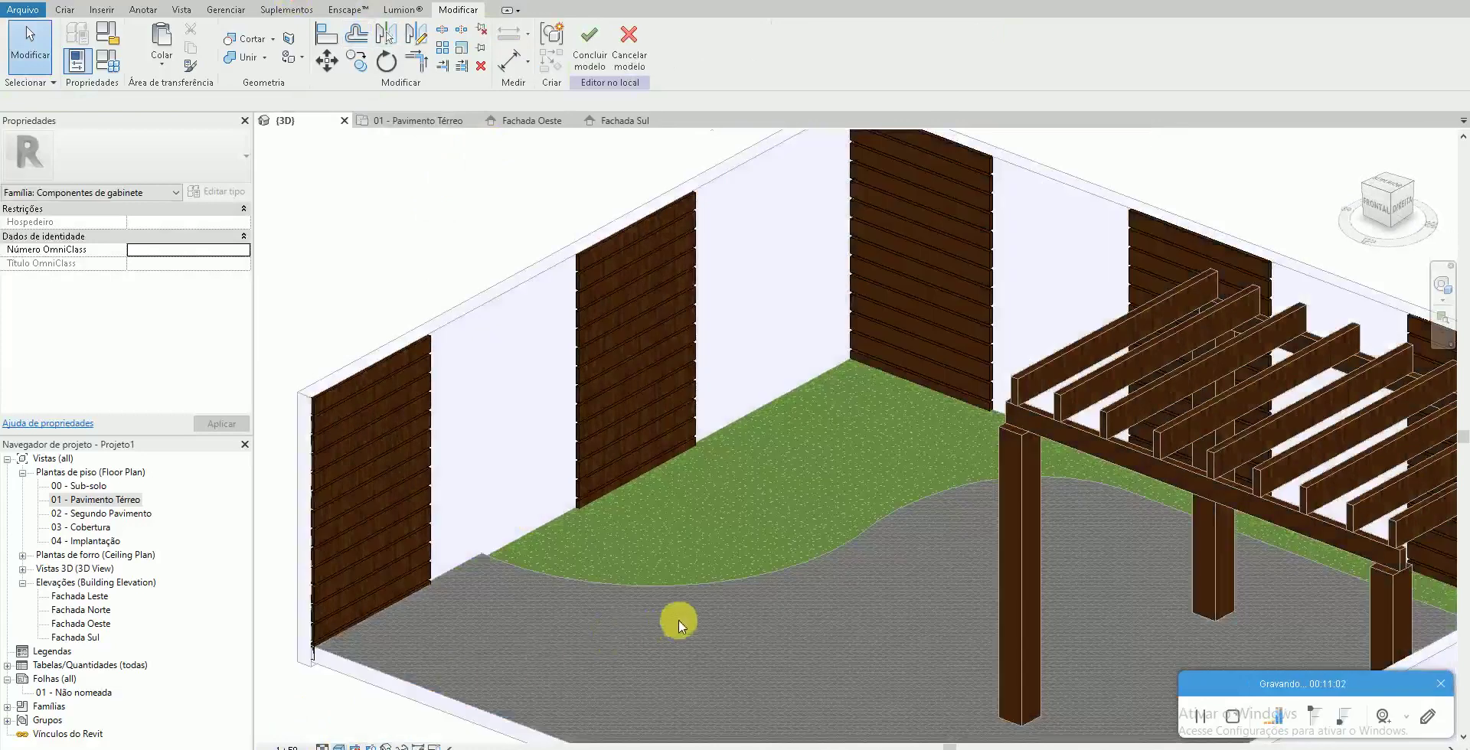
scroll(679, 620, down, 2)
scroll(758, 601, down, 2)
scroll(778, 646, up, 1)
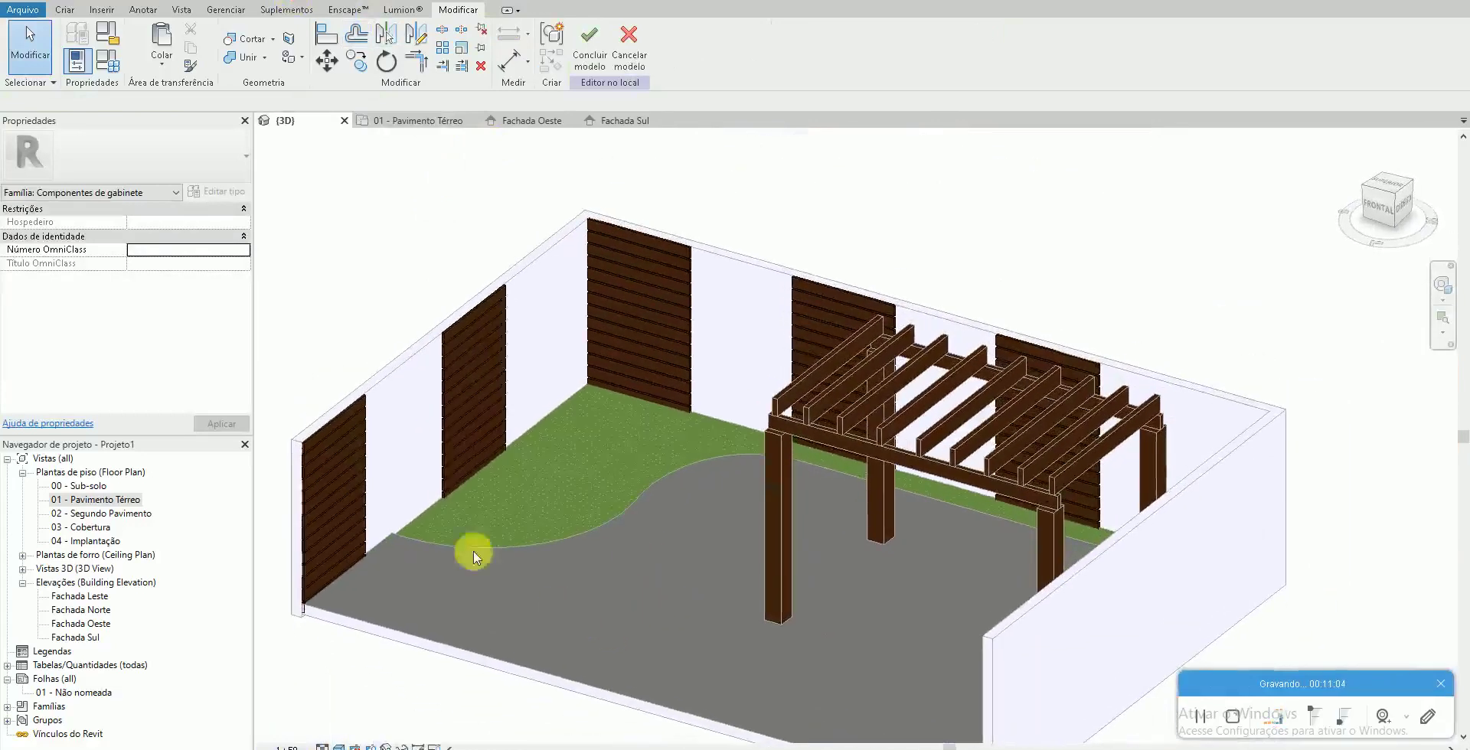
mouse_move(617, 565)
shift+middle_down()
mouse_move(921, 559)
mouse_move(475, 527)
mouse_move(580, 544)
shift+middle_up()
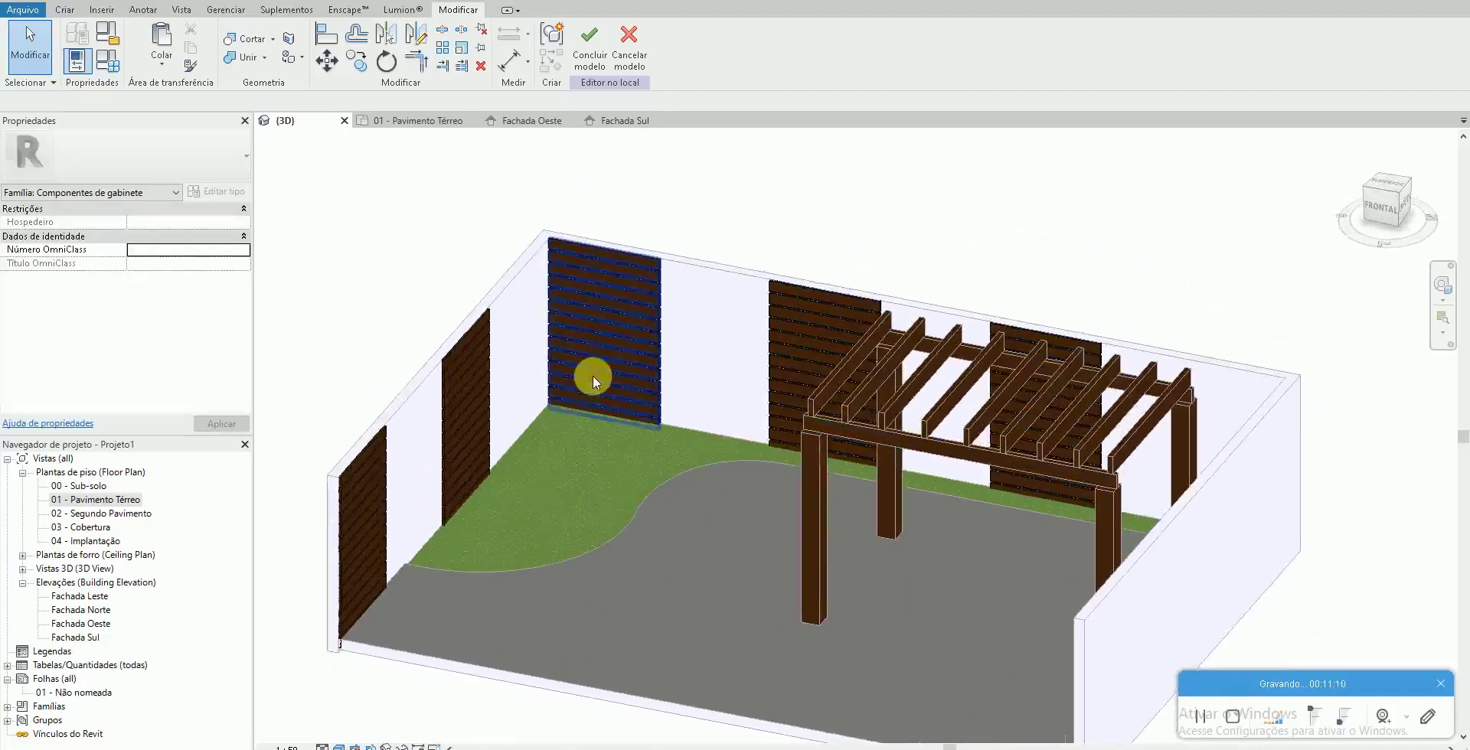
Finish the in-place panel model and return to the 01 - Pavimento Térreo plan
click(579, 77)
mouse_move(693, 593)
shift+middle_down()
mouse_move(591, 611)
mouse_move(631, 612)
shift+middle_up()
double_click(115, 505)
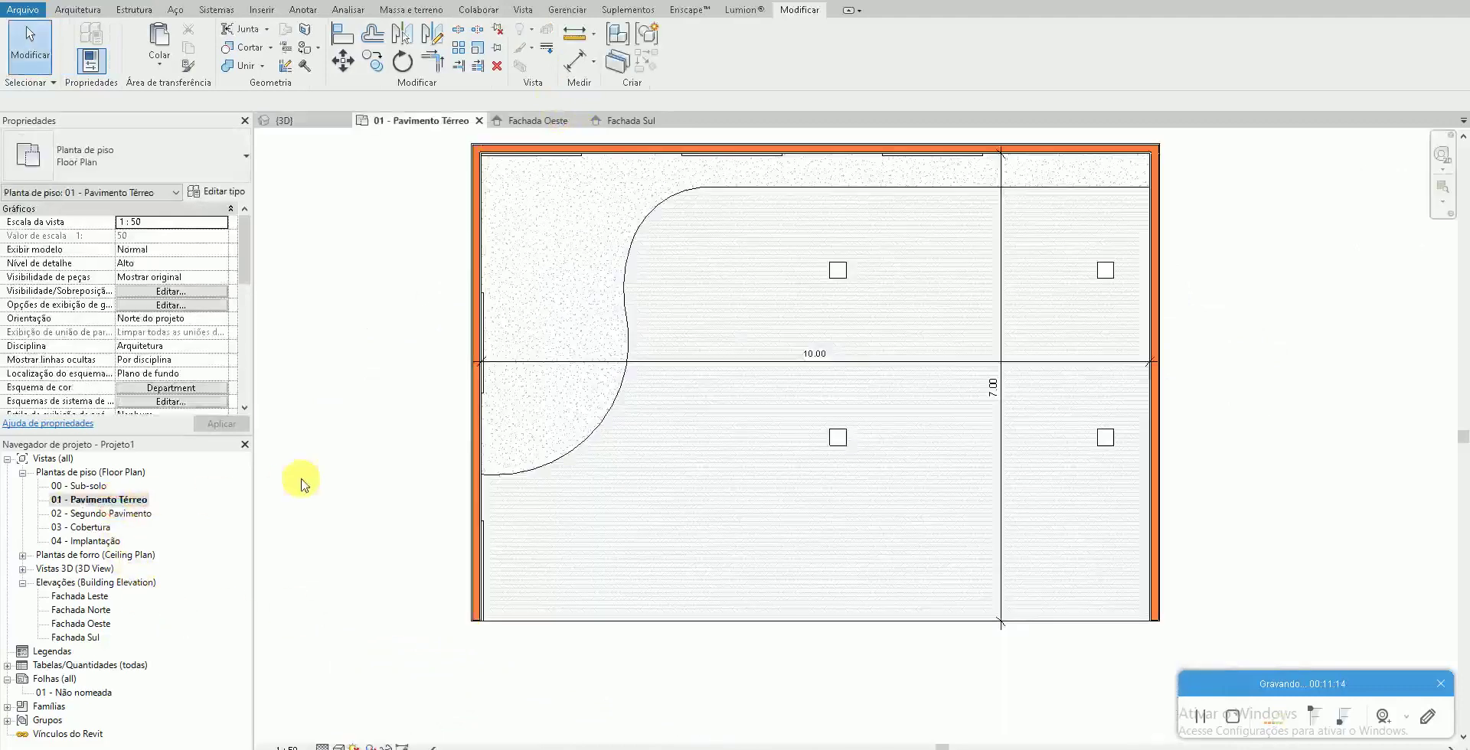
Place a camera below the room aimed at the back wall, with a coloured visual style
click(295, 2)
click(302, 35)
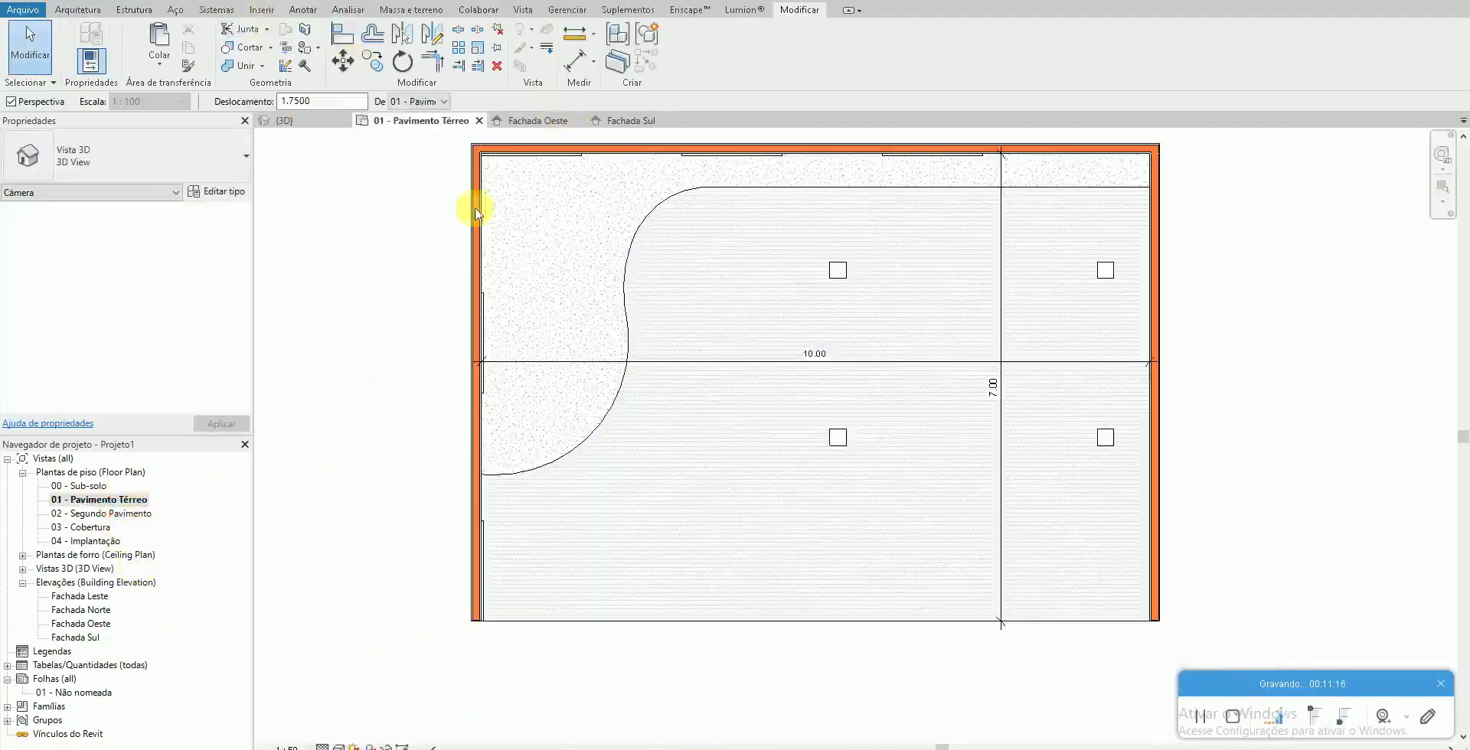
scroll(700, 470, down, 3)
click(761, 666)
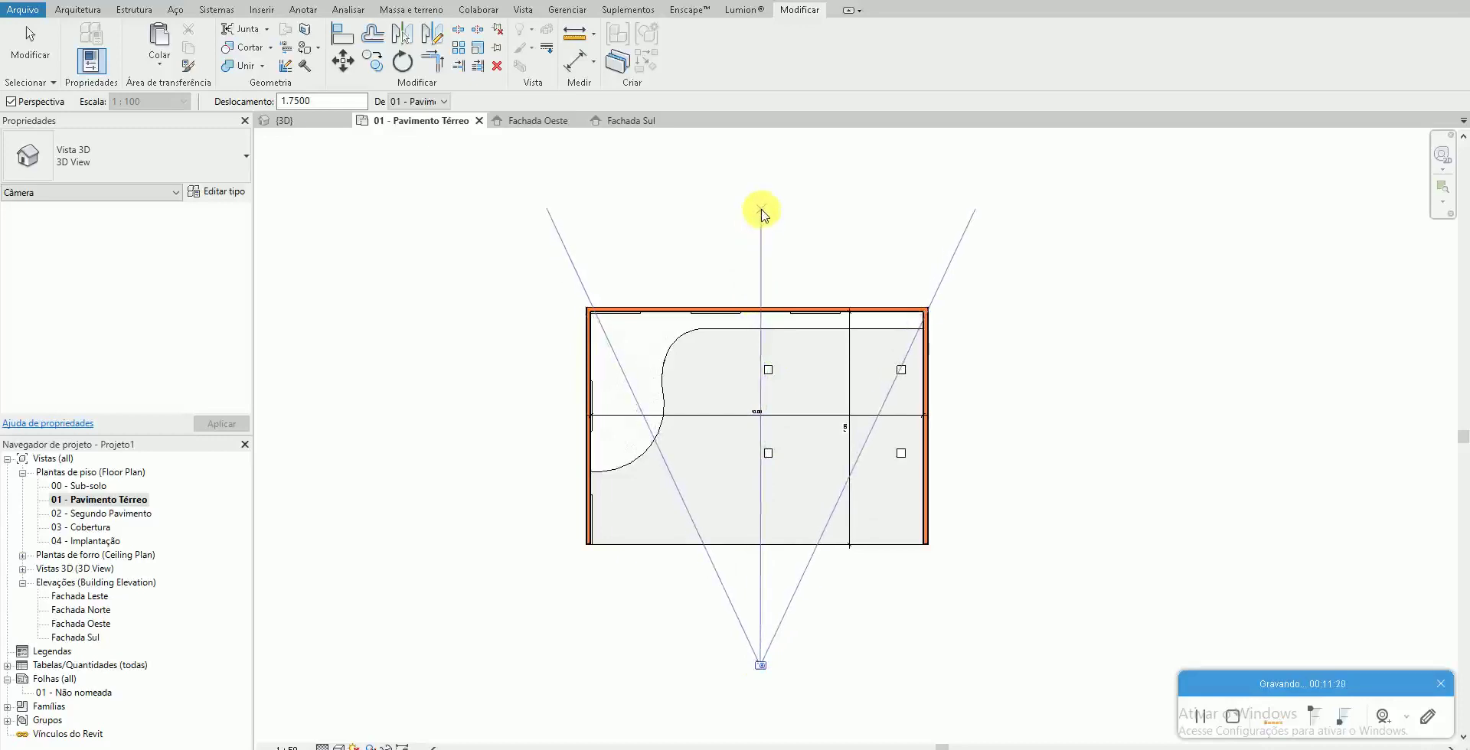
click(762, 215)
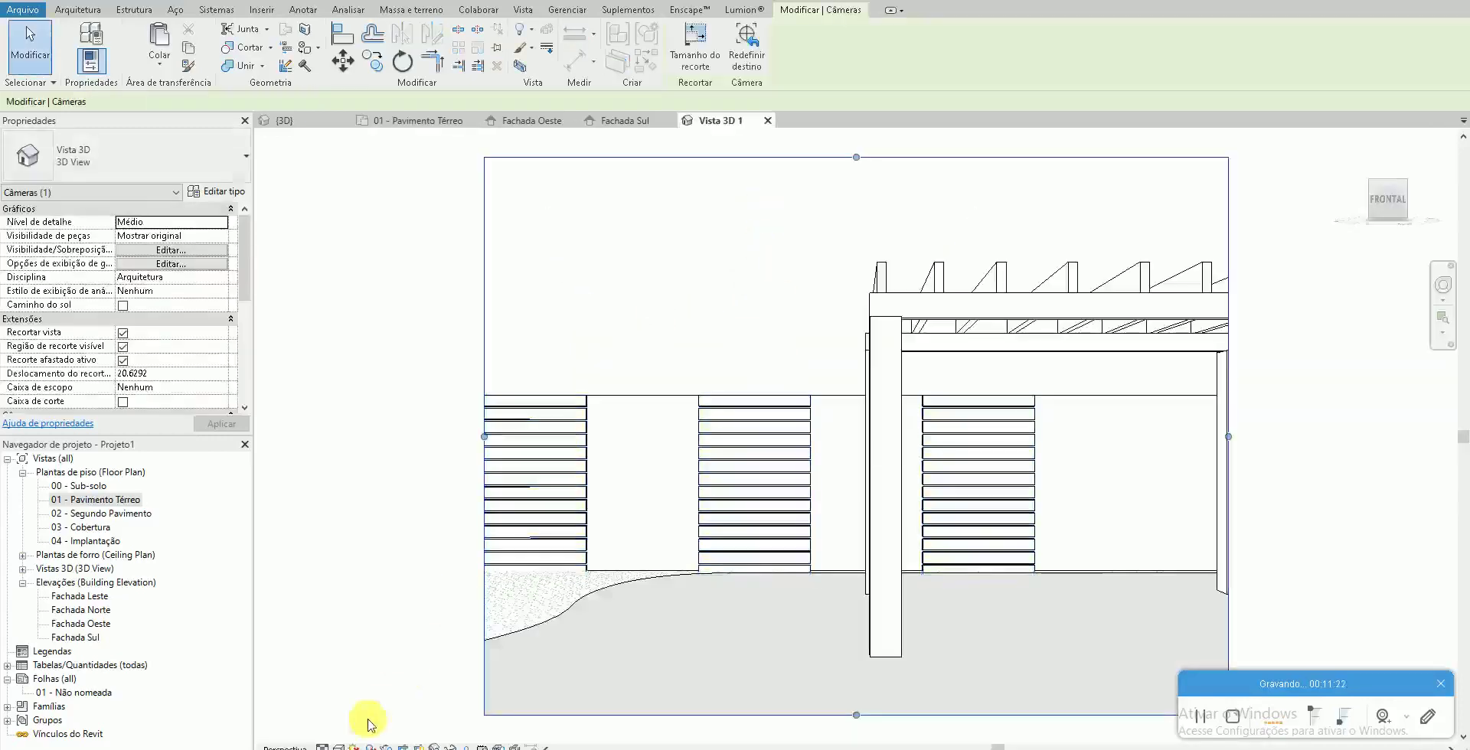
click(324, 746)
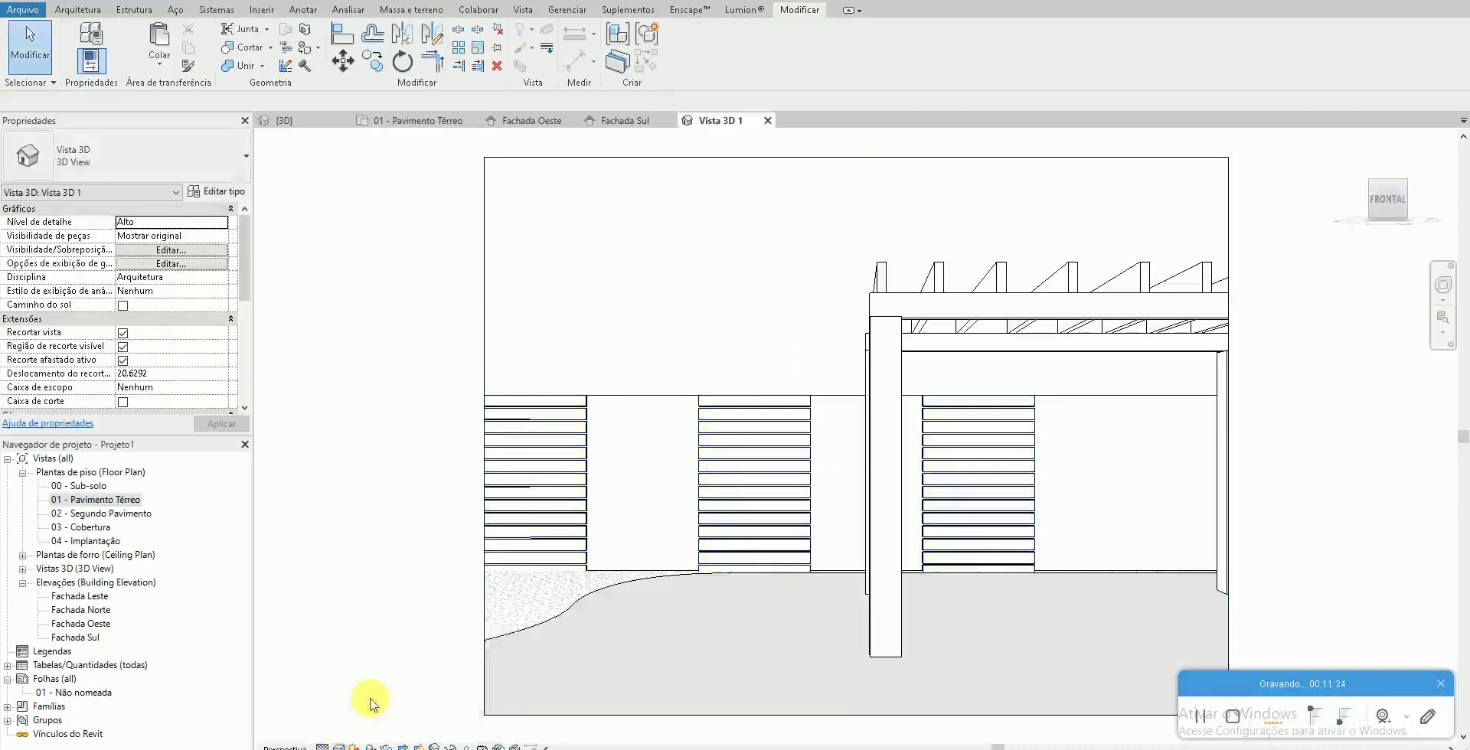
click(360, 699)
Size the camera crop region to 250 × 200 mm and trim its top and bottom edges
click(567, 309)
click(696, 47)
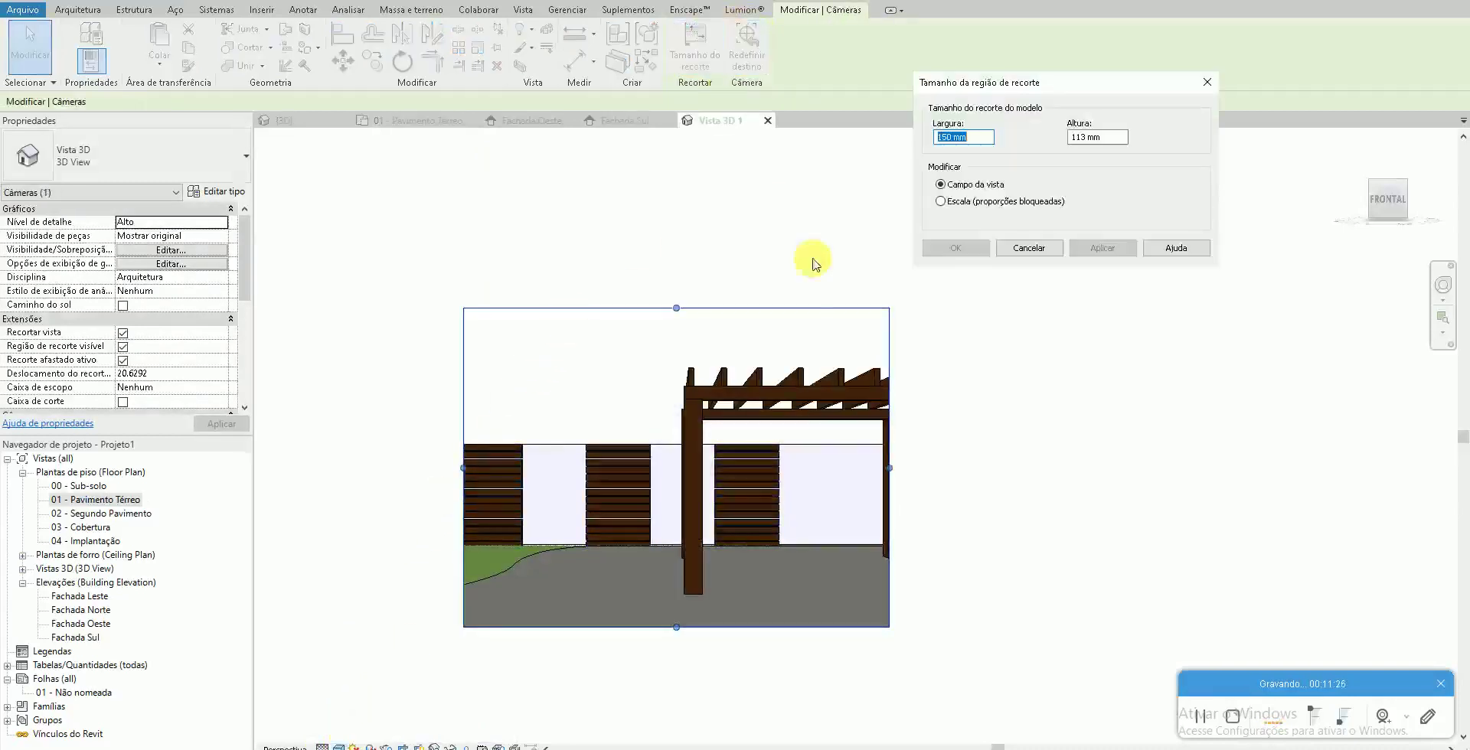
text(220)
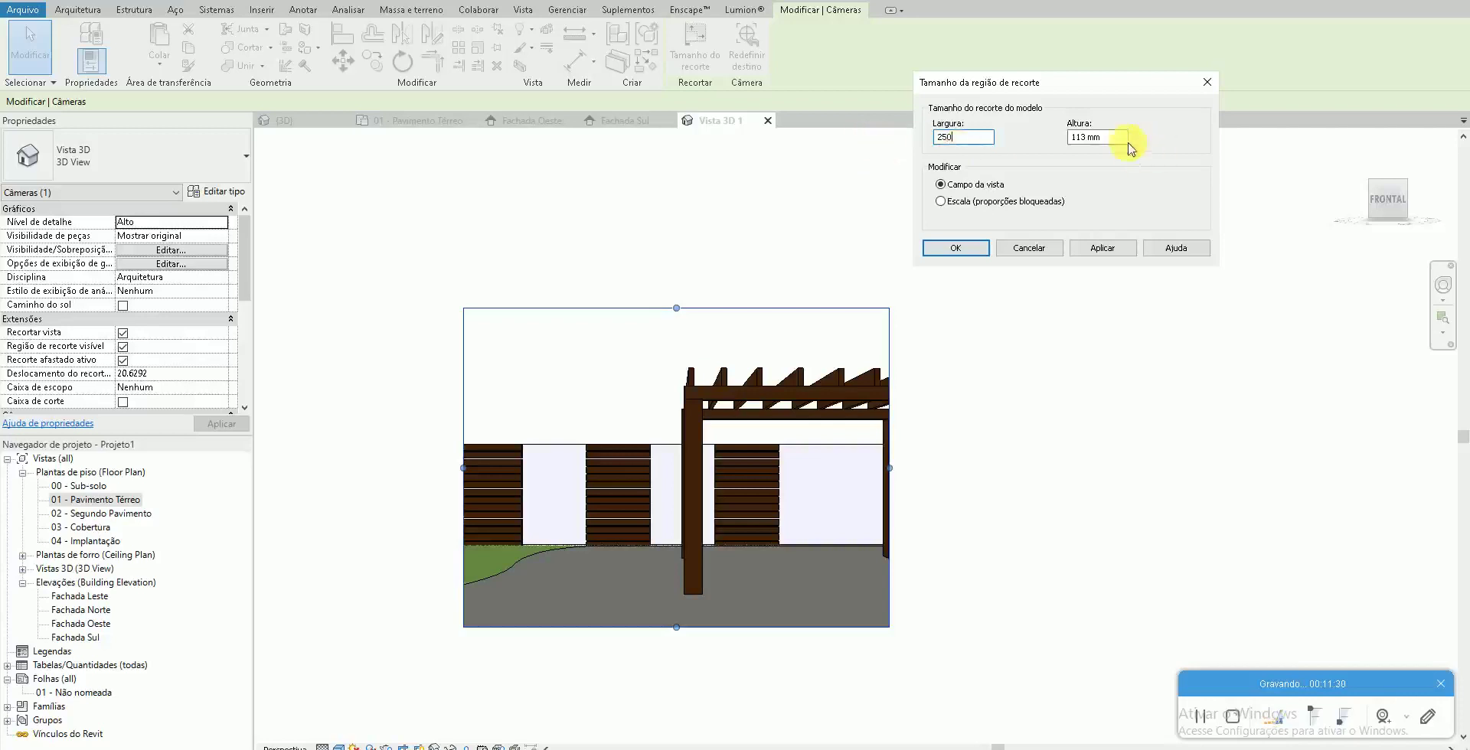
text(200)
click(1118, 251)
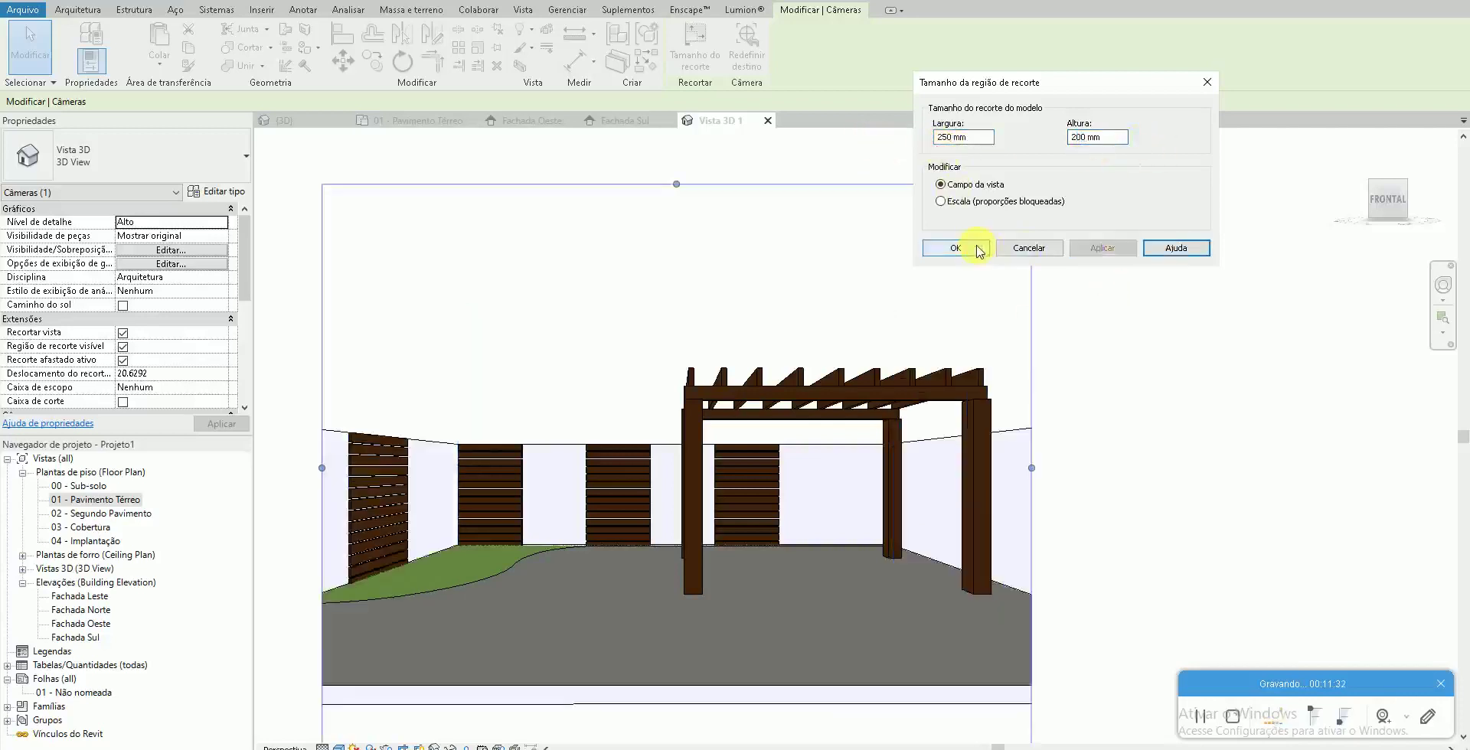
click(978, 251)
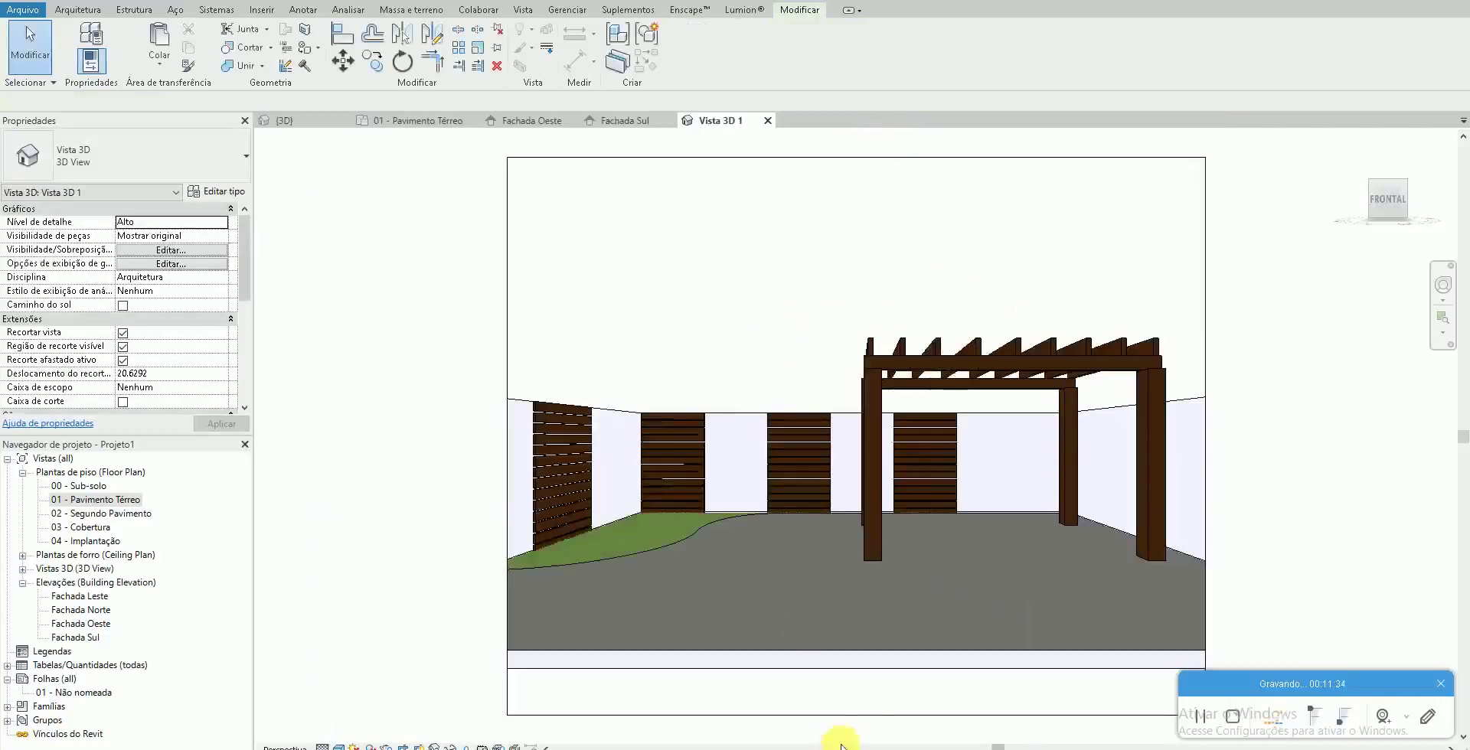
drag(858, 715, 850, 647)
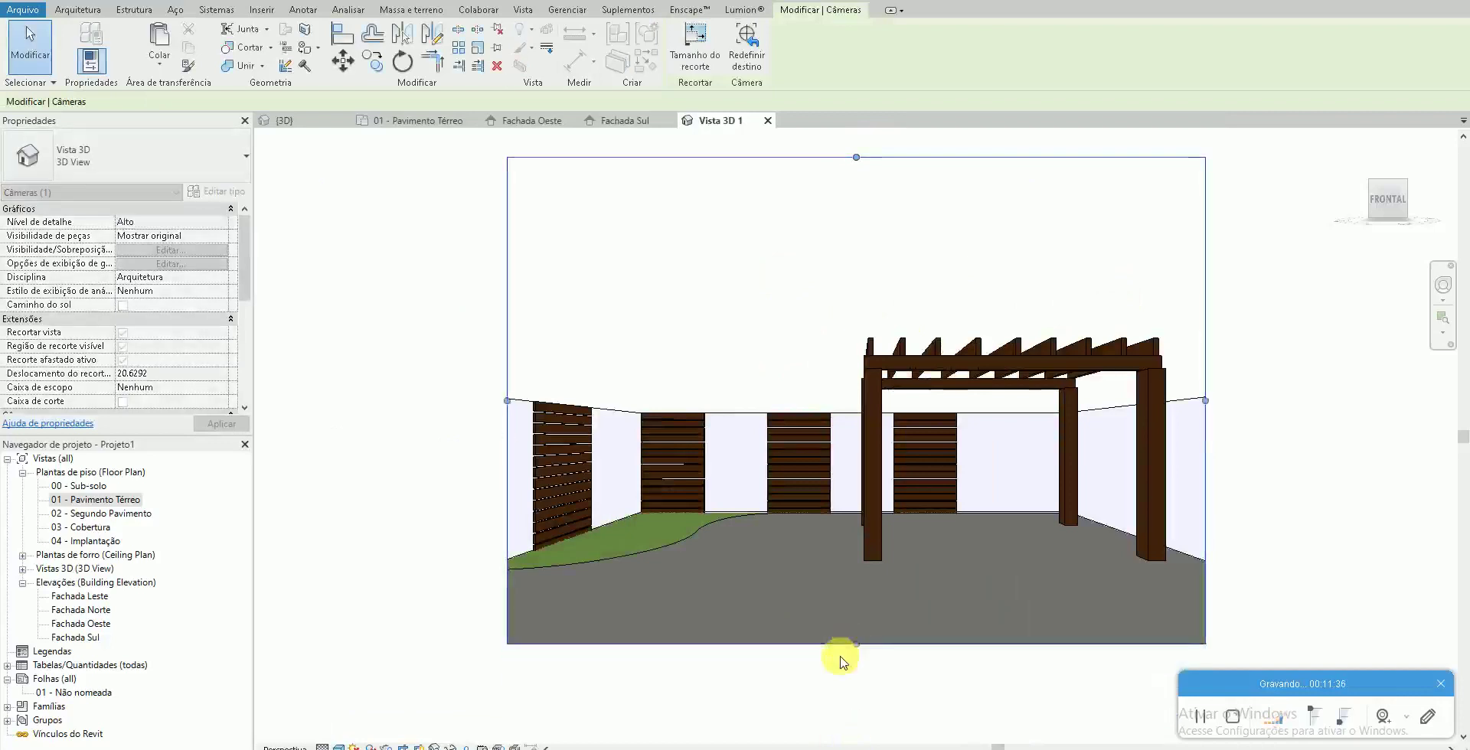
drag(852, 152, 859, 233)
click(1245, 416)
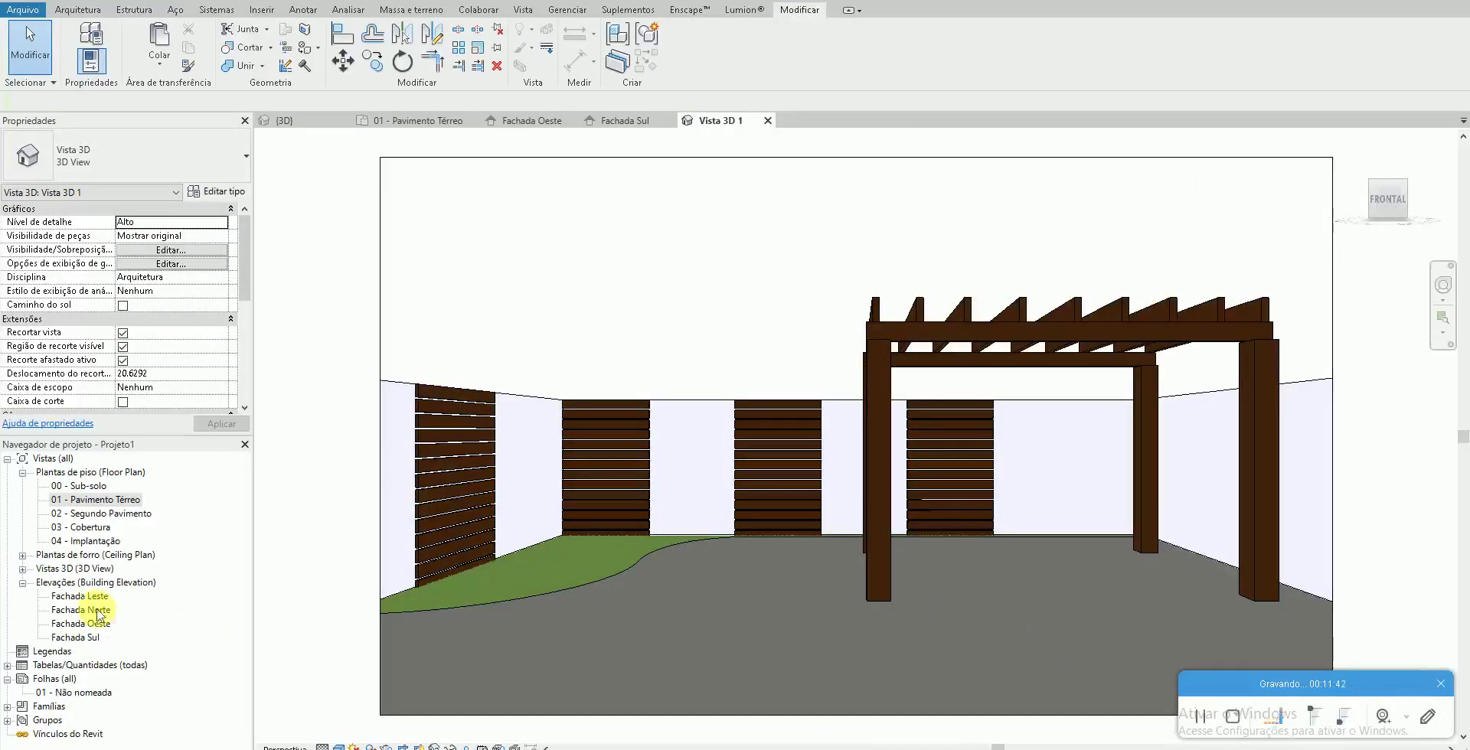
double_click(134, 502)
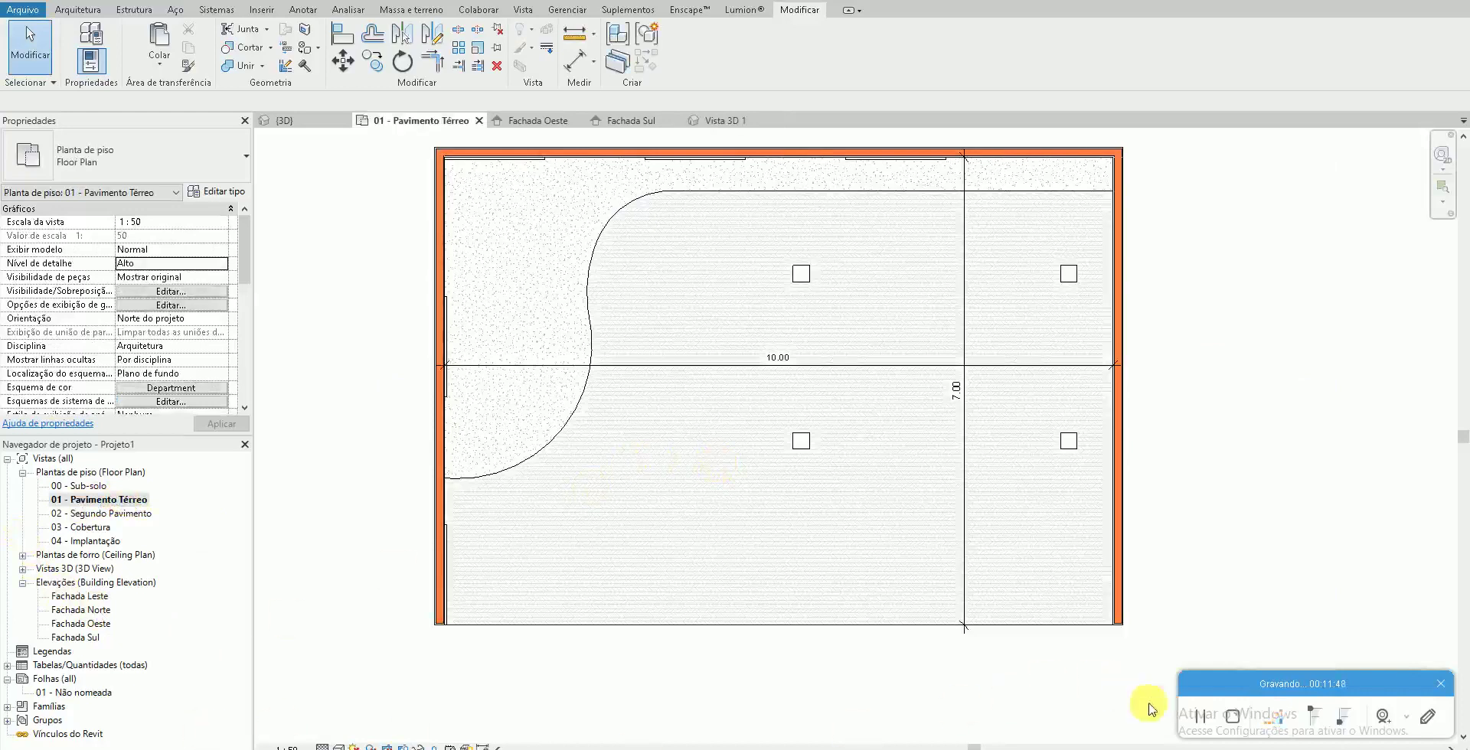
Open Cadeira de Balanço Suspensa.rfa from Blocos de Revit > Cadeiras and upgrade it
click(1434, 744)
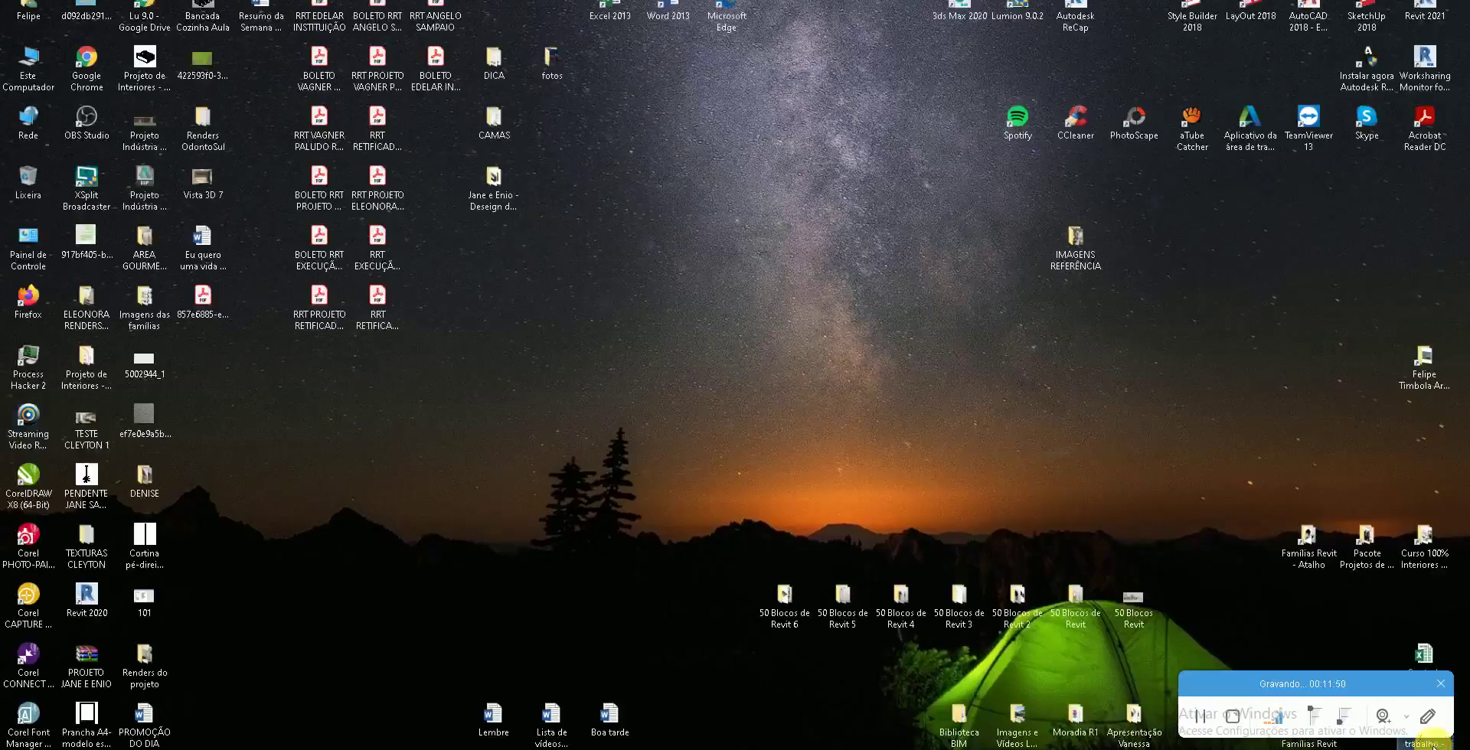
double_click(1383, 743)
double_click(295, 203)
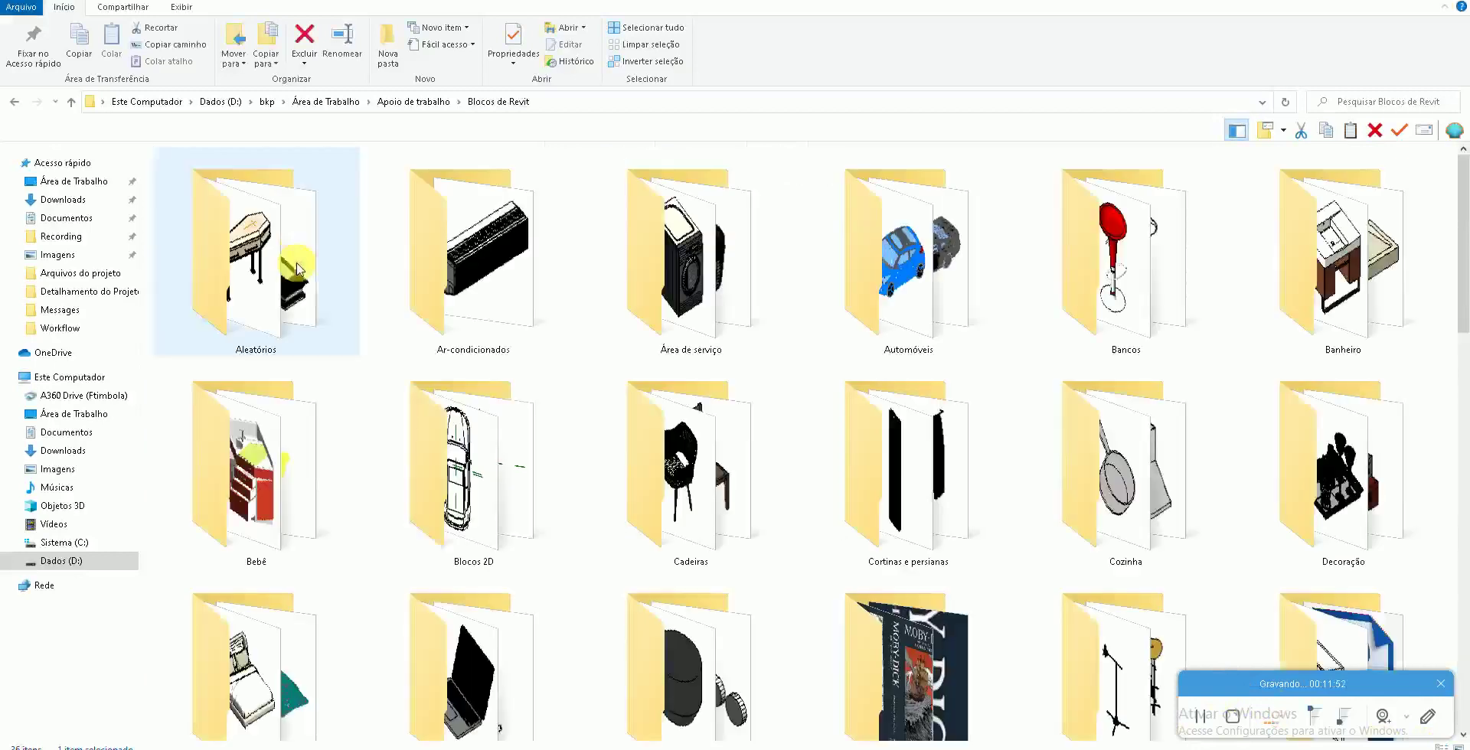
double_click(616, 421)
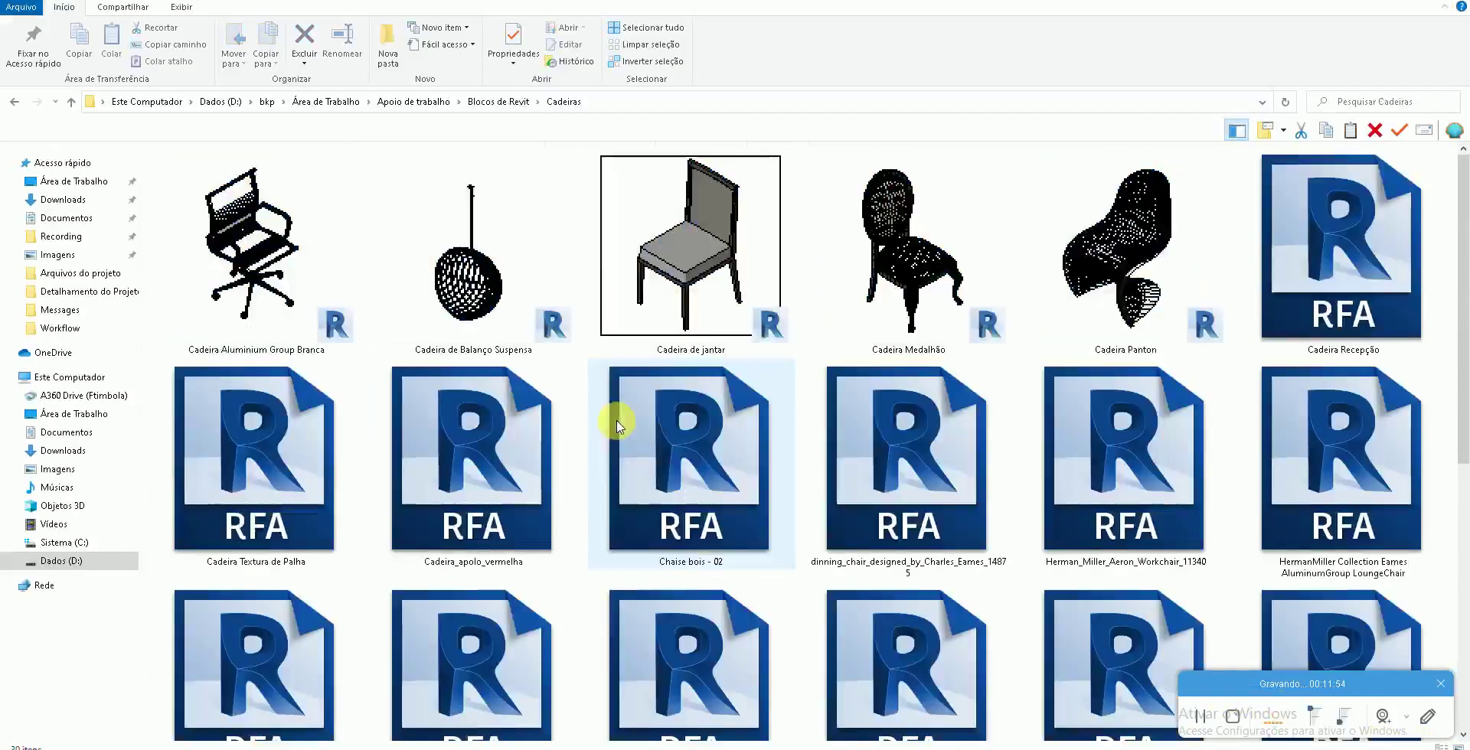
click(462, 279)
click(593, 366)
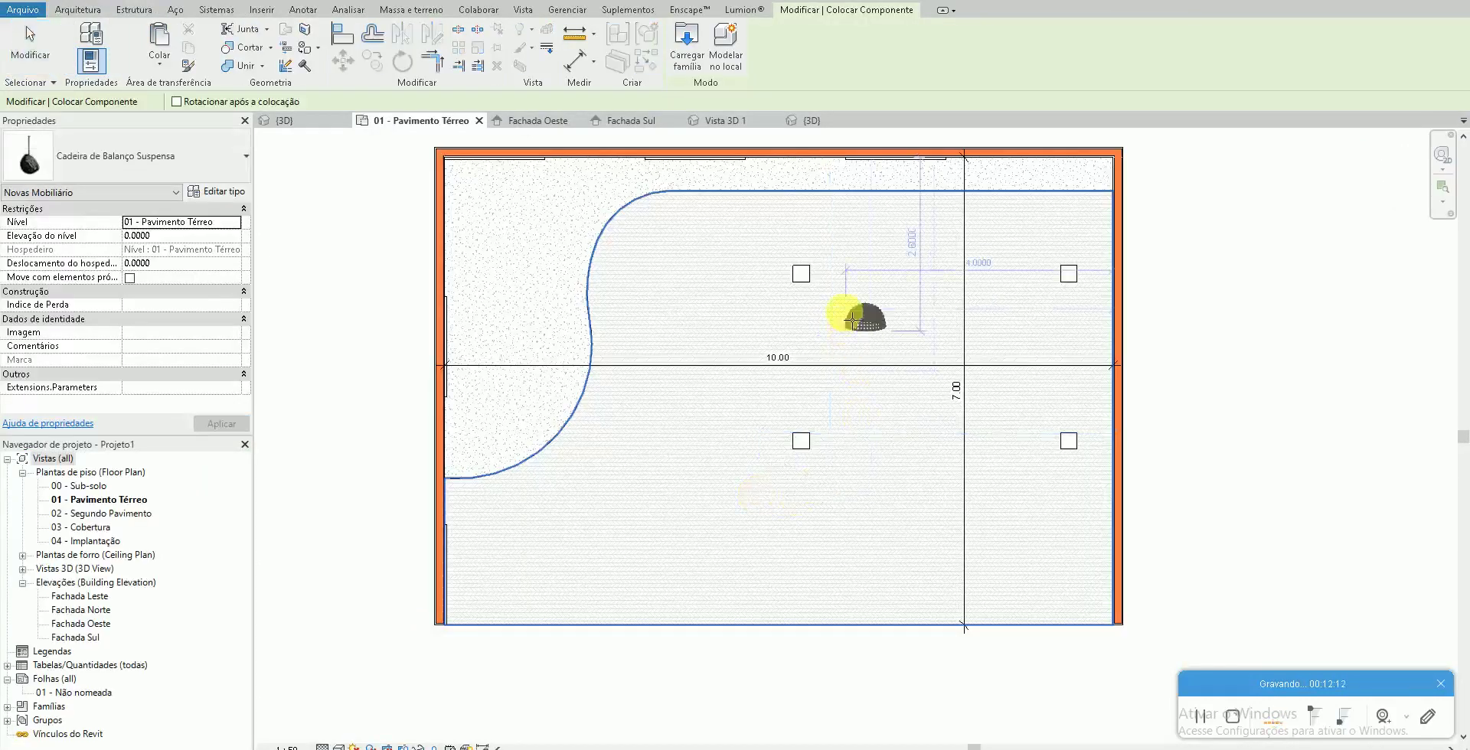
Place the hanging chair near the pergola and raise it under the beam in Fachada Sul
click(838, 311)
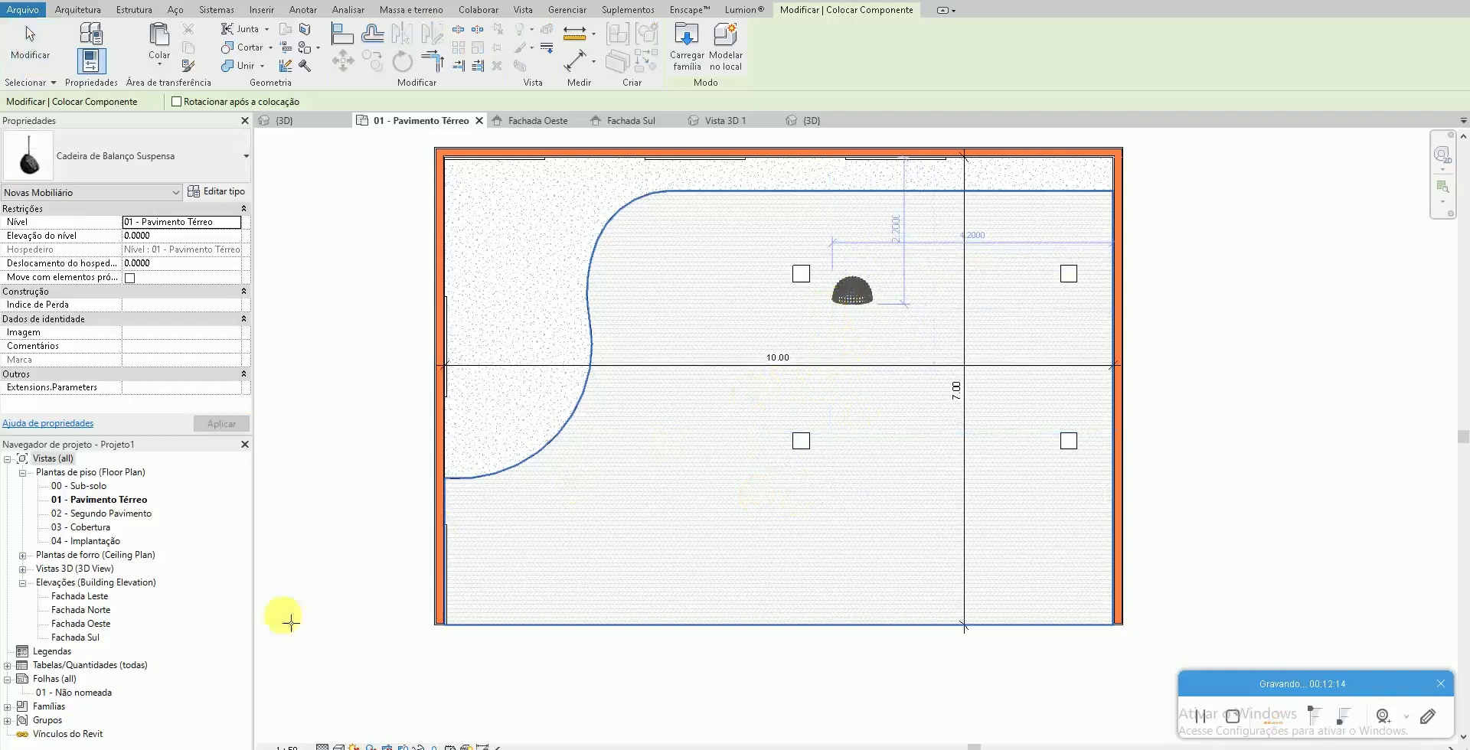
key(Escape)
double_click(75, 637)
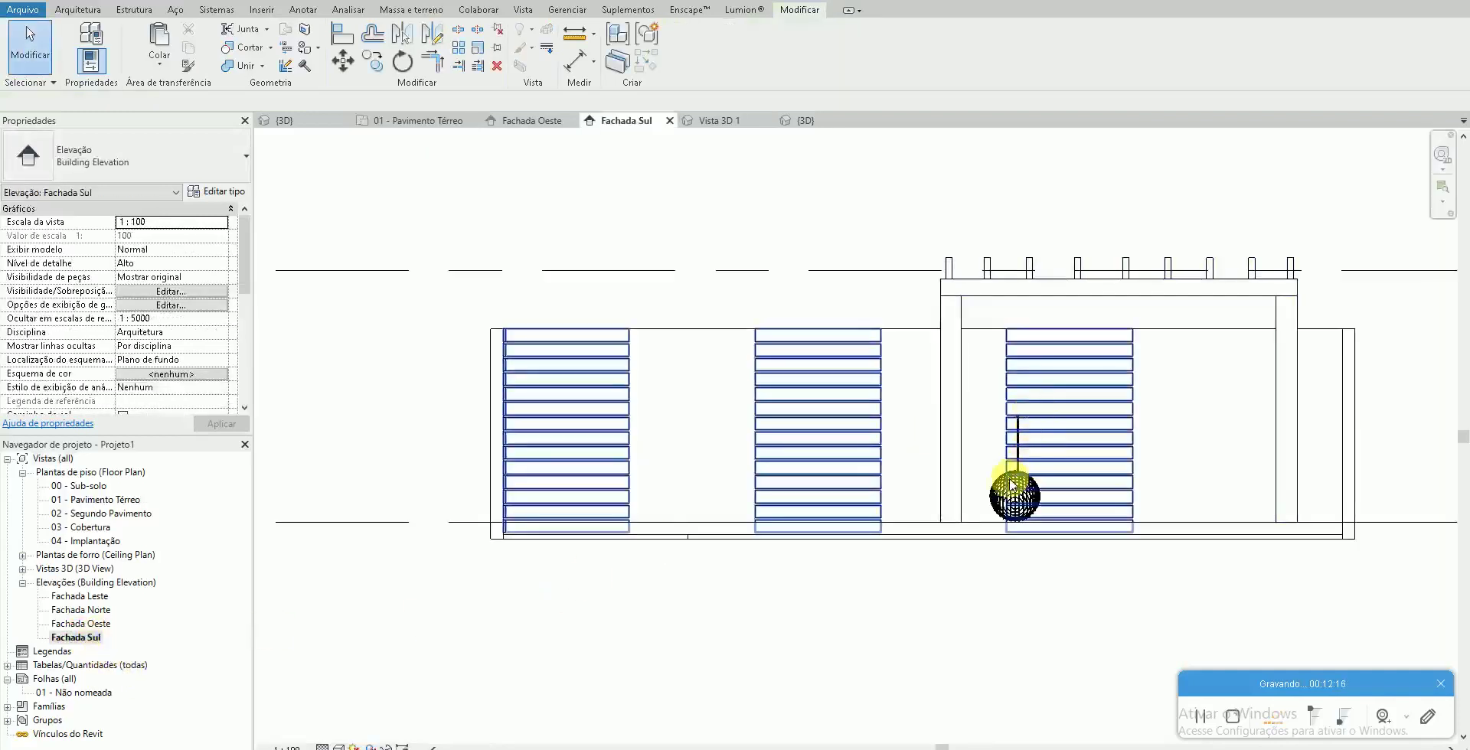
drag(995, 494, 992, 374)
Edit the chair family and scale its imported geometry larger
click(684, 46)
click(919, 487)
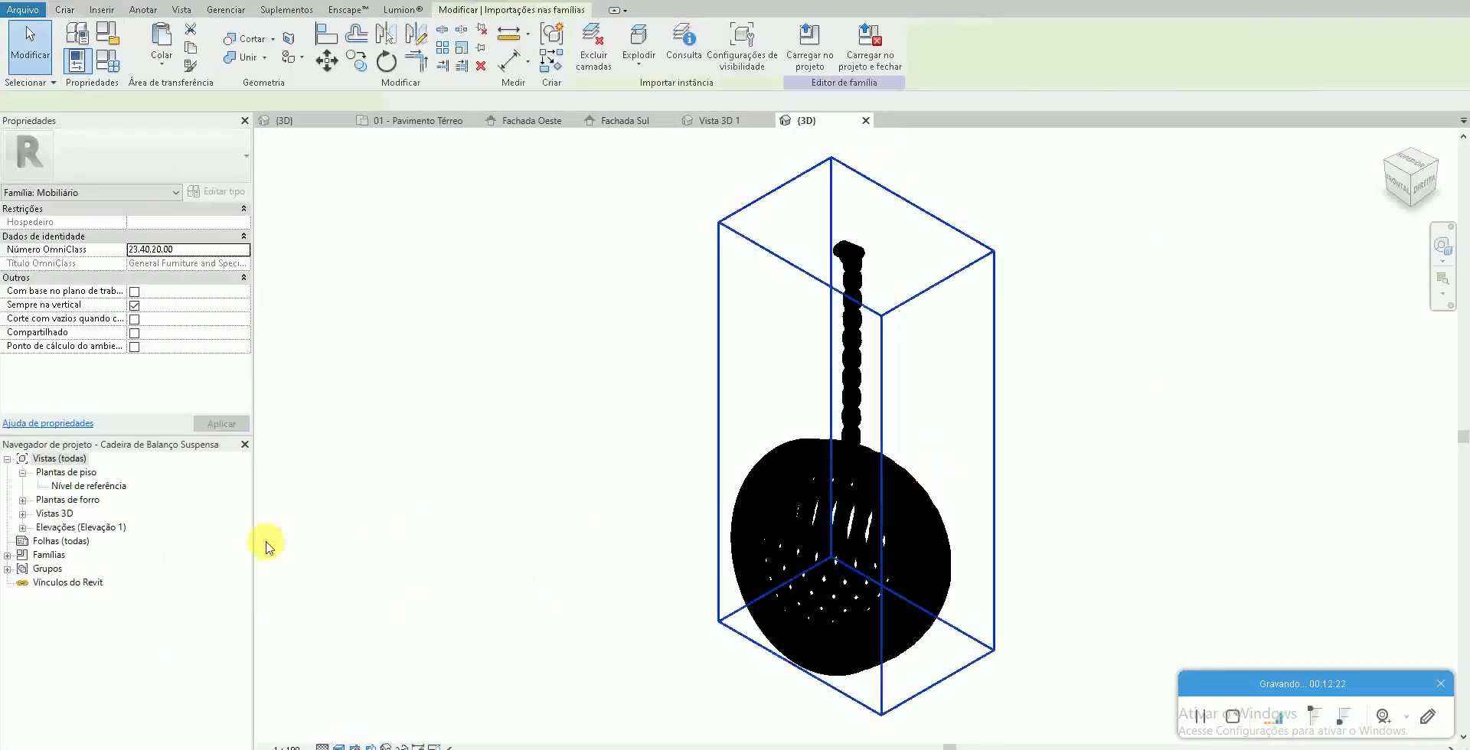
double_click(108, 485)
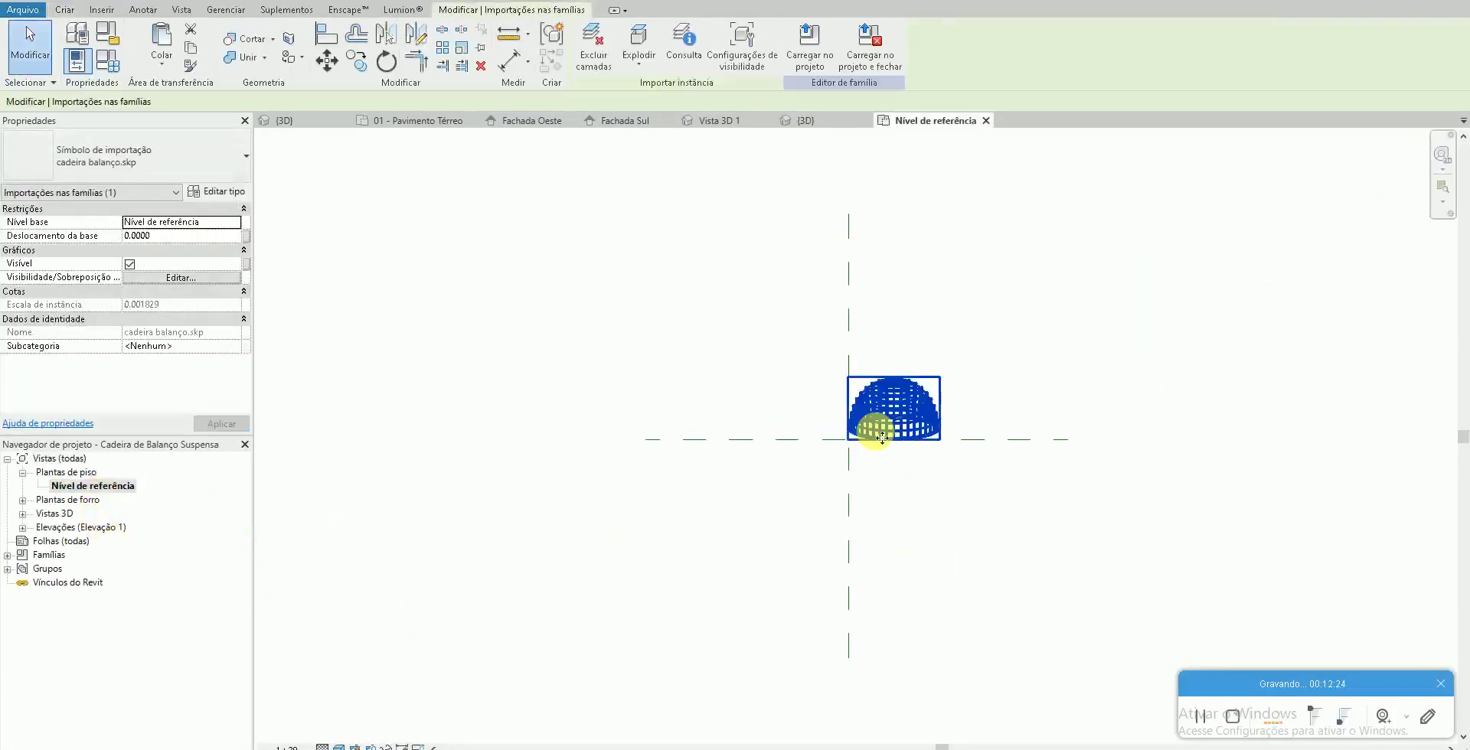
scroll(883, 437, up, 2)
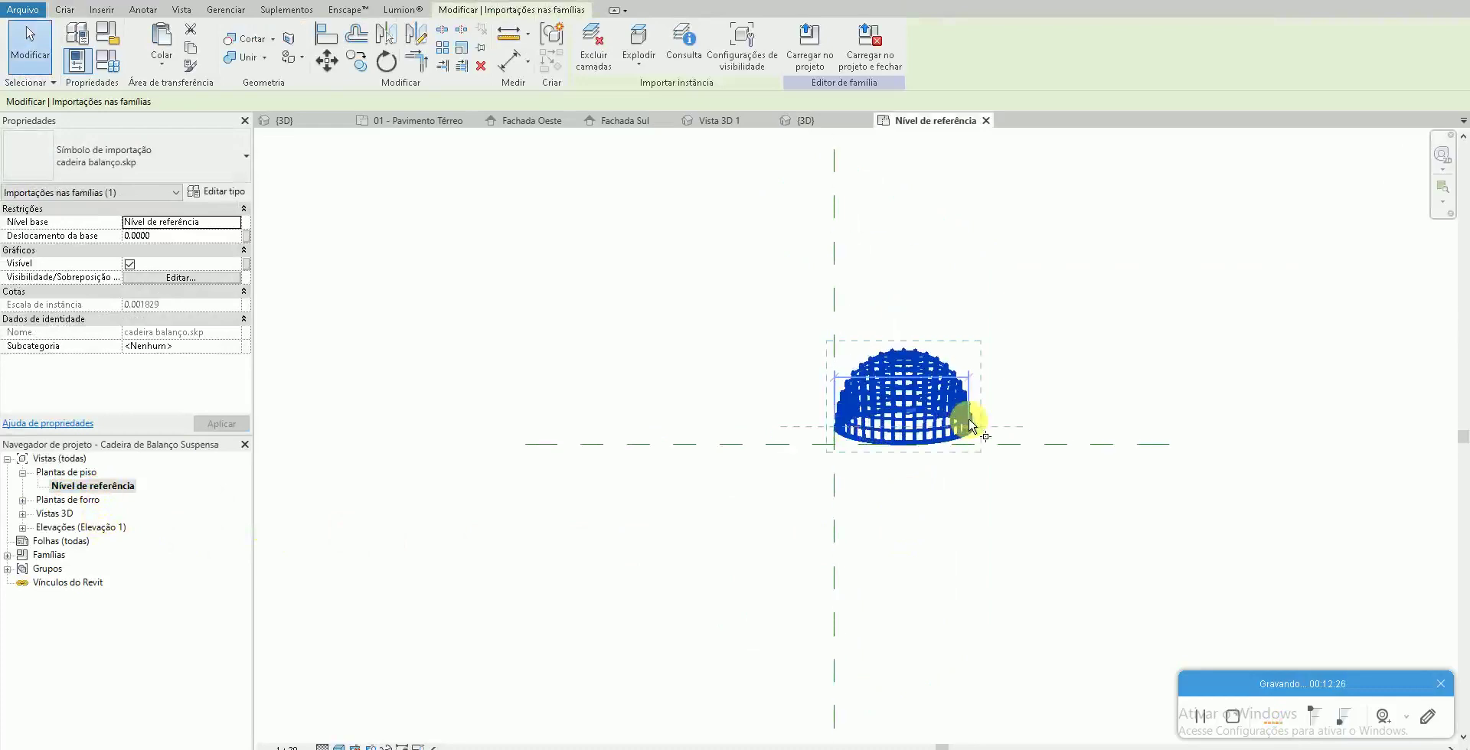
key(r)
key(e)
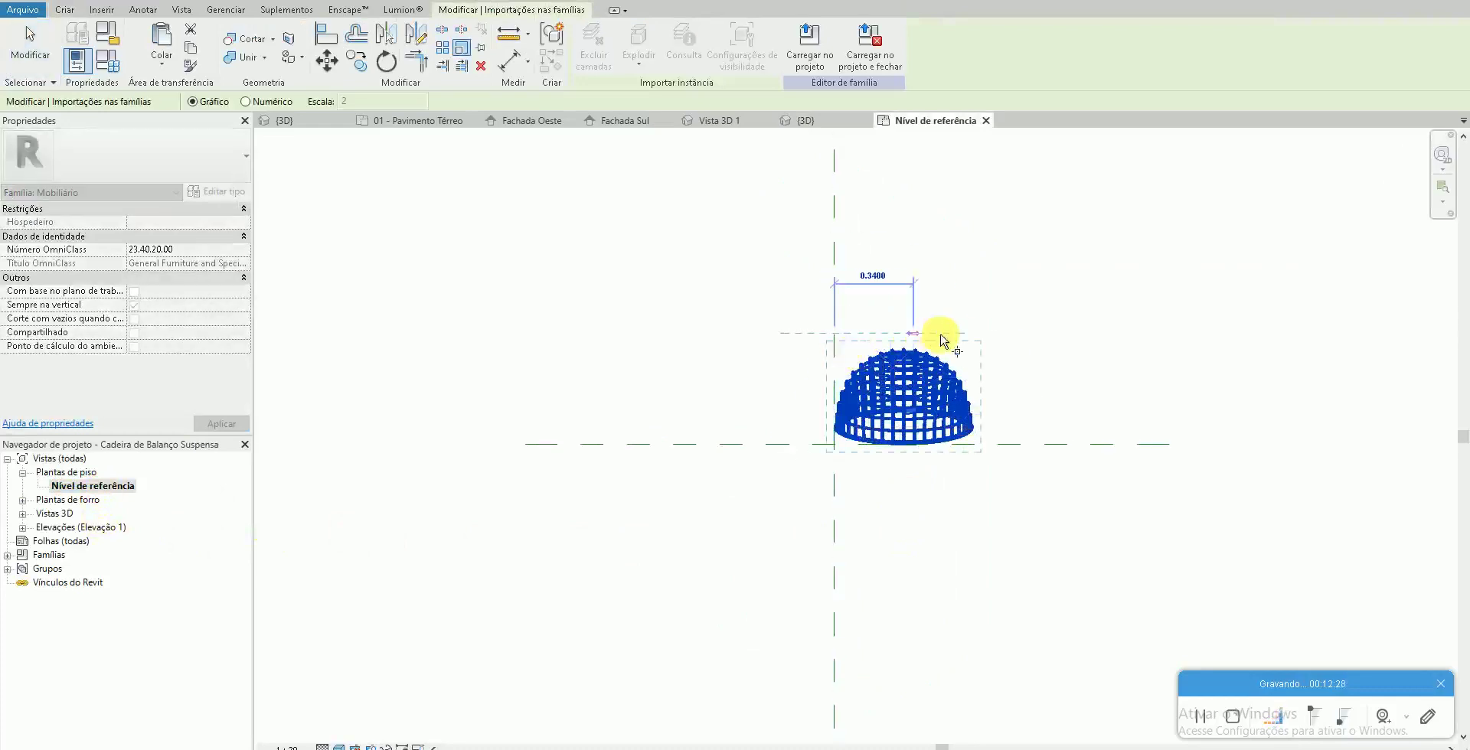
click(1018, 339)
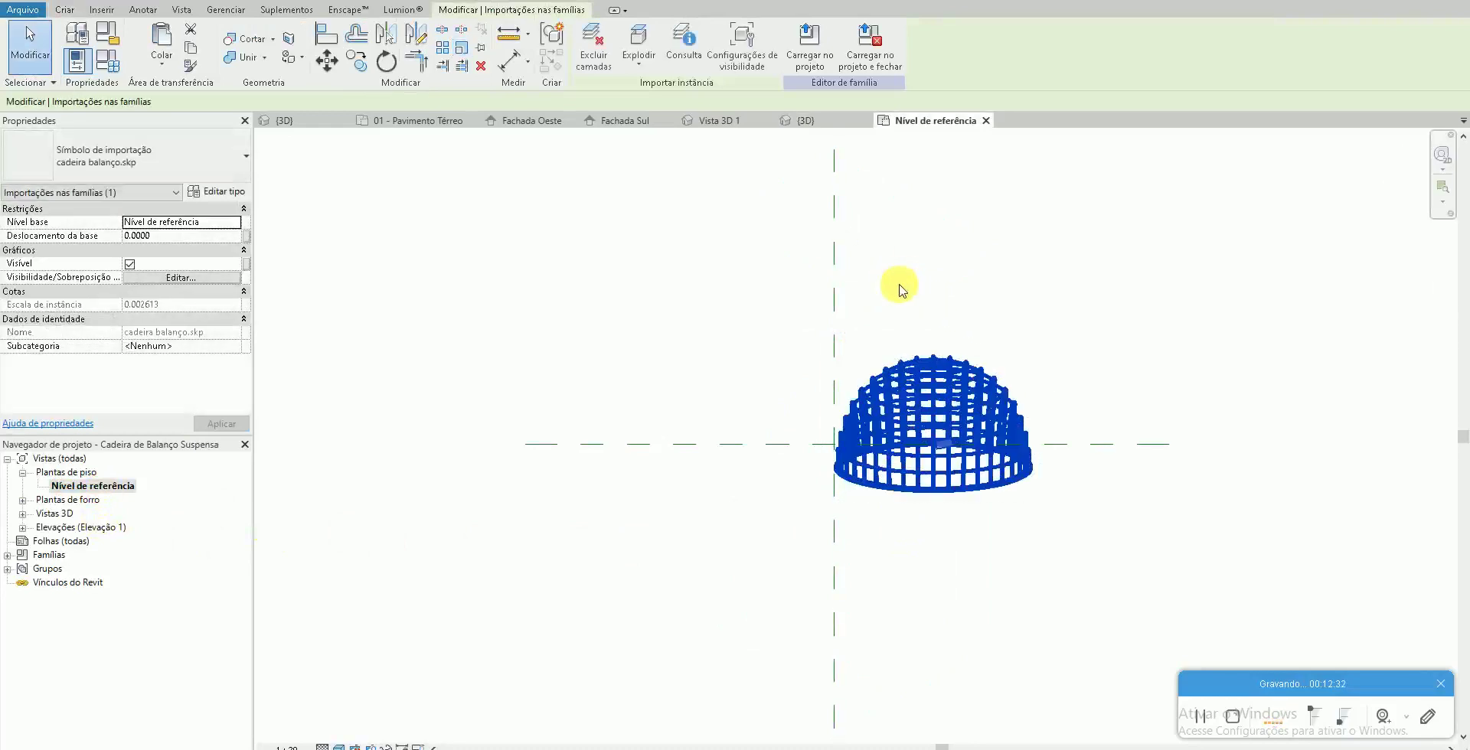
Scale the chair geometry up a second time and load the family into the project
key(r)
key(e)
click(869, 293)
click(1027, 296)
key(Escape)
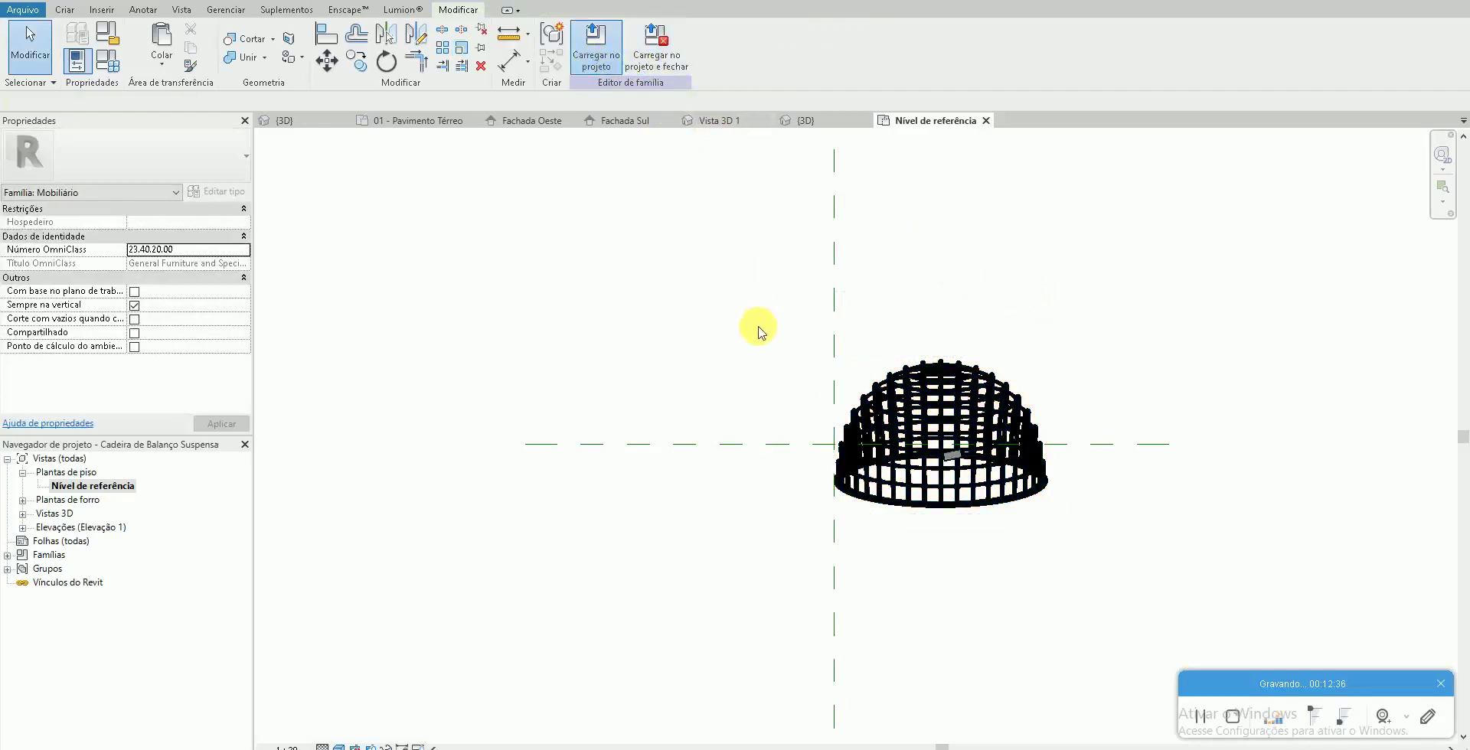
click(756, 381)
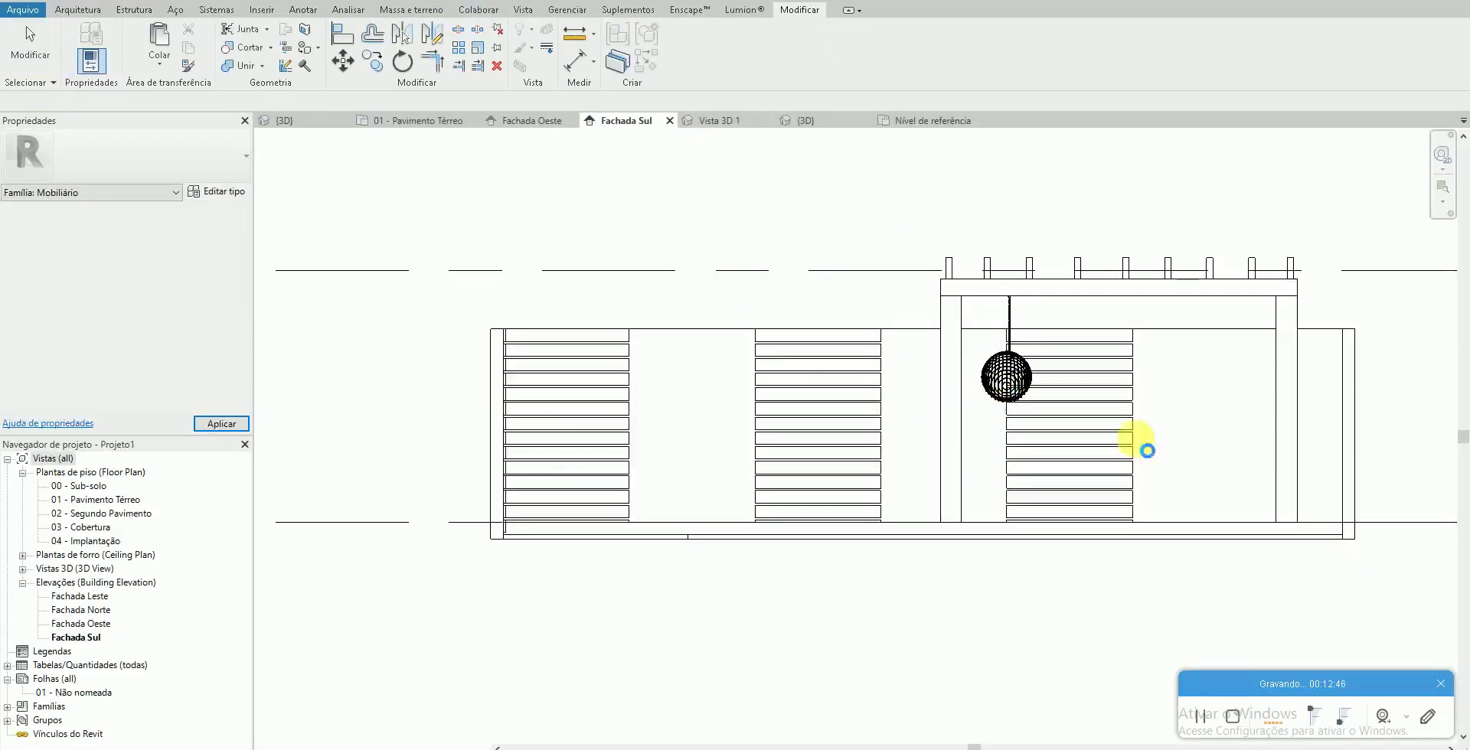
Lower the hanging chair slightly in Fachada Sul, then select it in the {3D} view
click(1020, 383)
key(Escape)
key(Escape)
drag(1000, 402, 1009, 446)
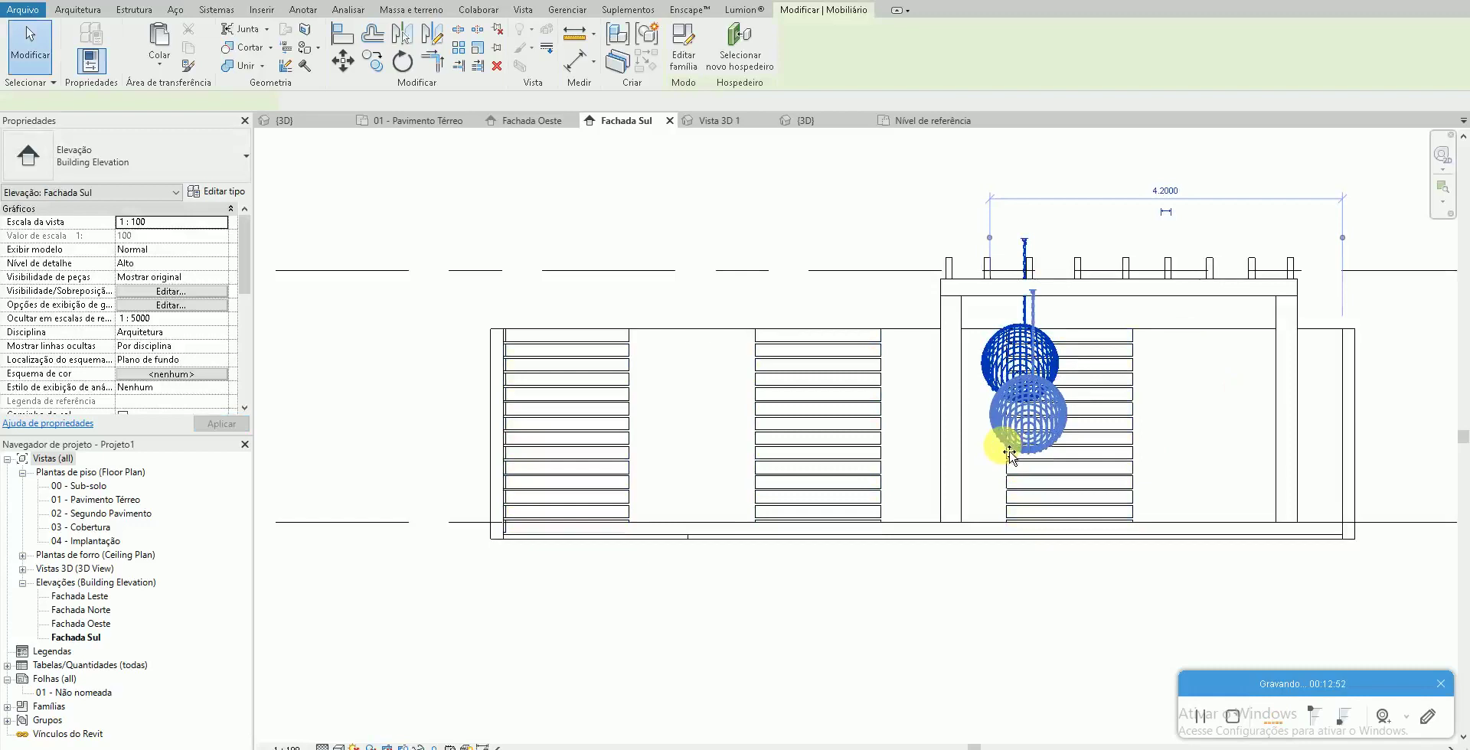
drag(1005, 450, 1005, 446)
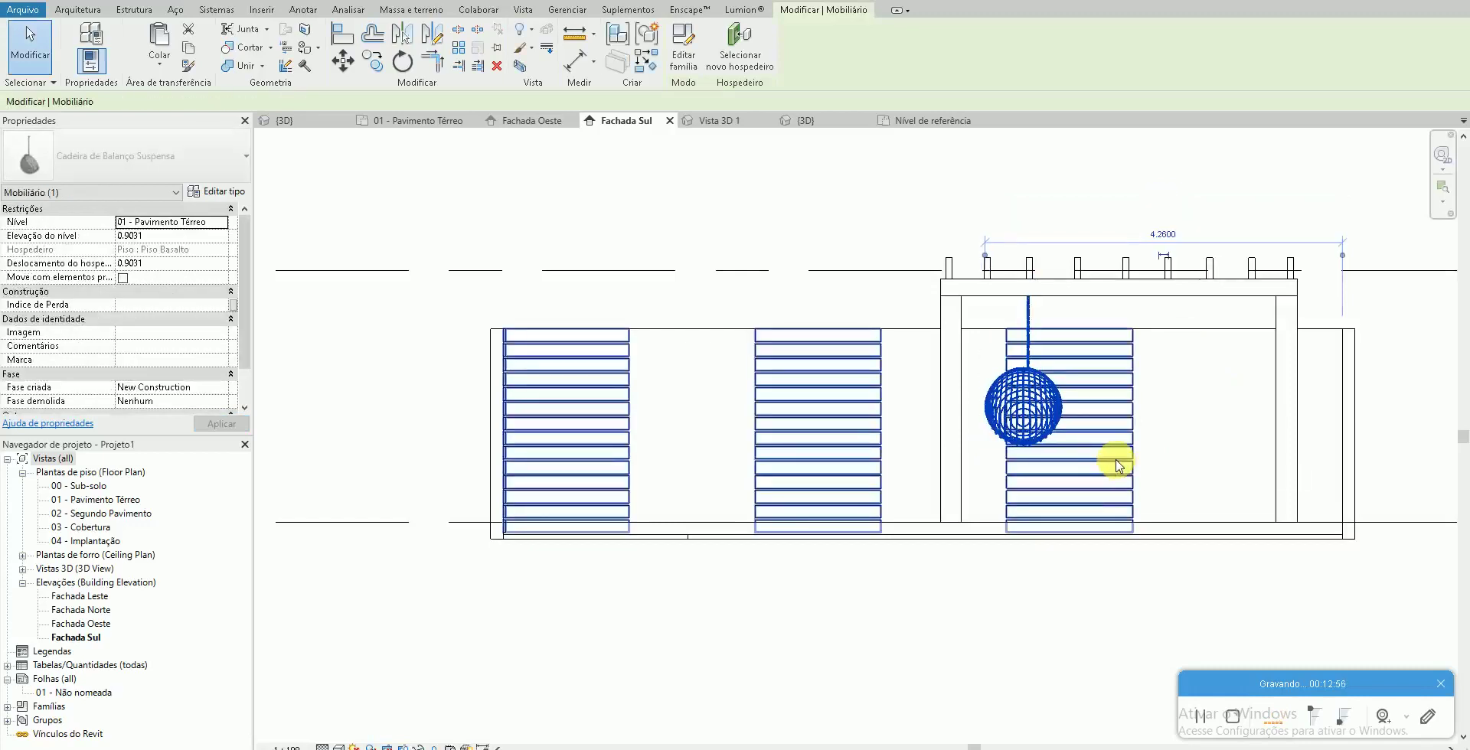
key(Escape)
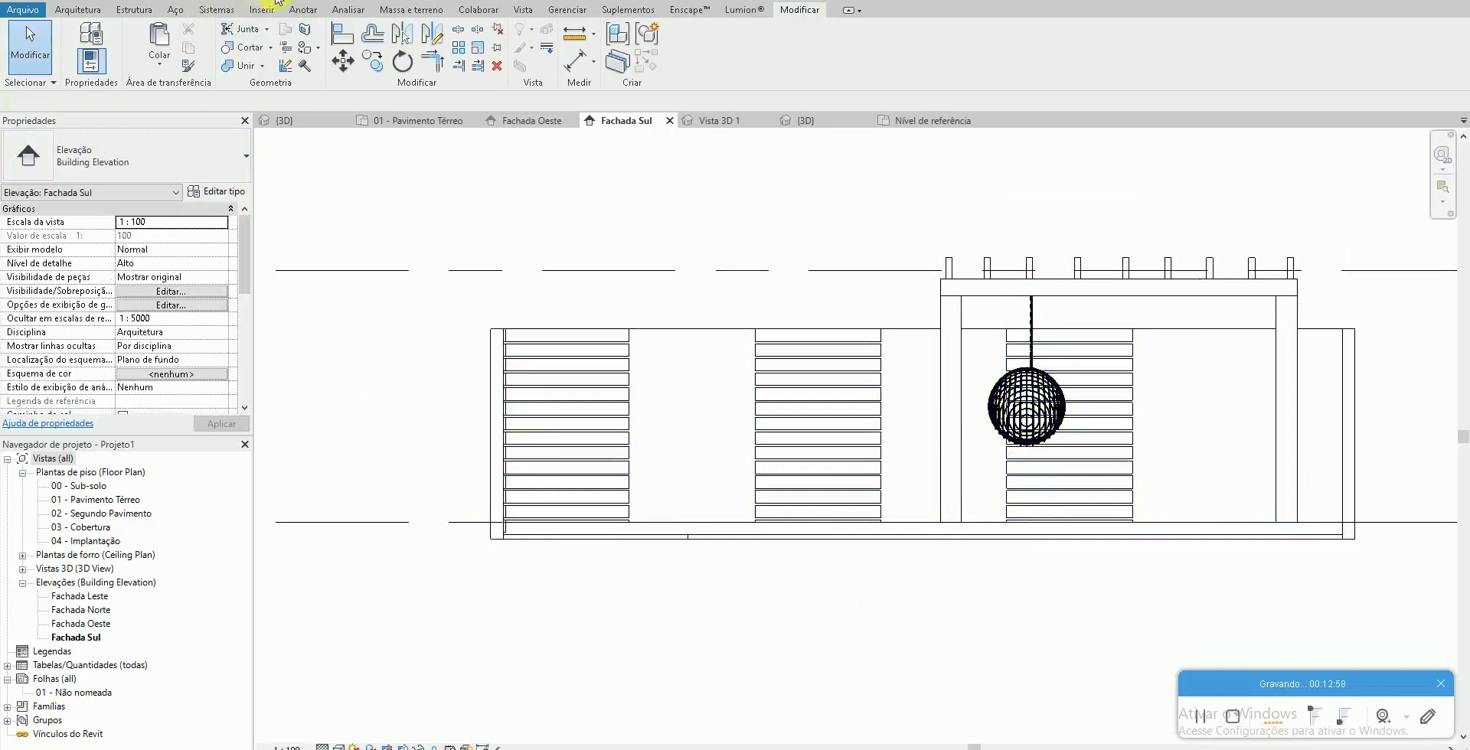
click(283, 120)
mouse_move(863, 571)
shift+middle_down()
mouse_move(971, 558)
mouse_move(748, 568)
mouse_move(912, 551)
mouse_move(870, 384)
mouse_move(853, 527)
mouse_move(932, 510)
shift+middle_up()
click(936, 496)
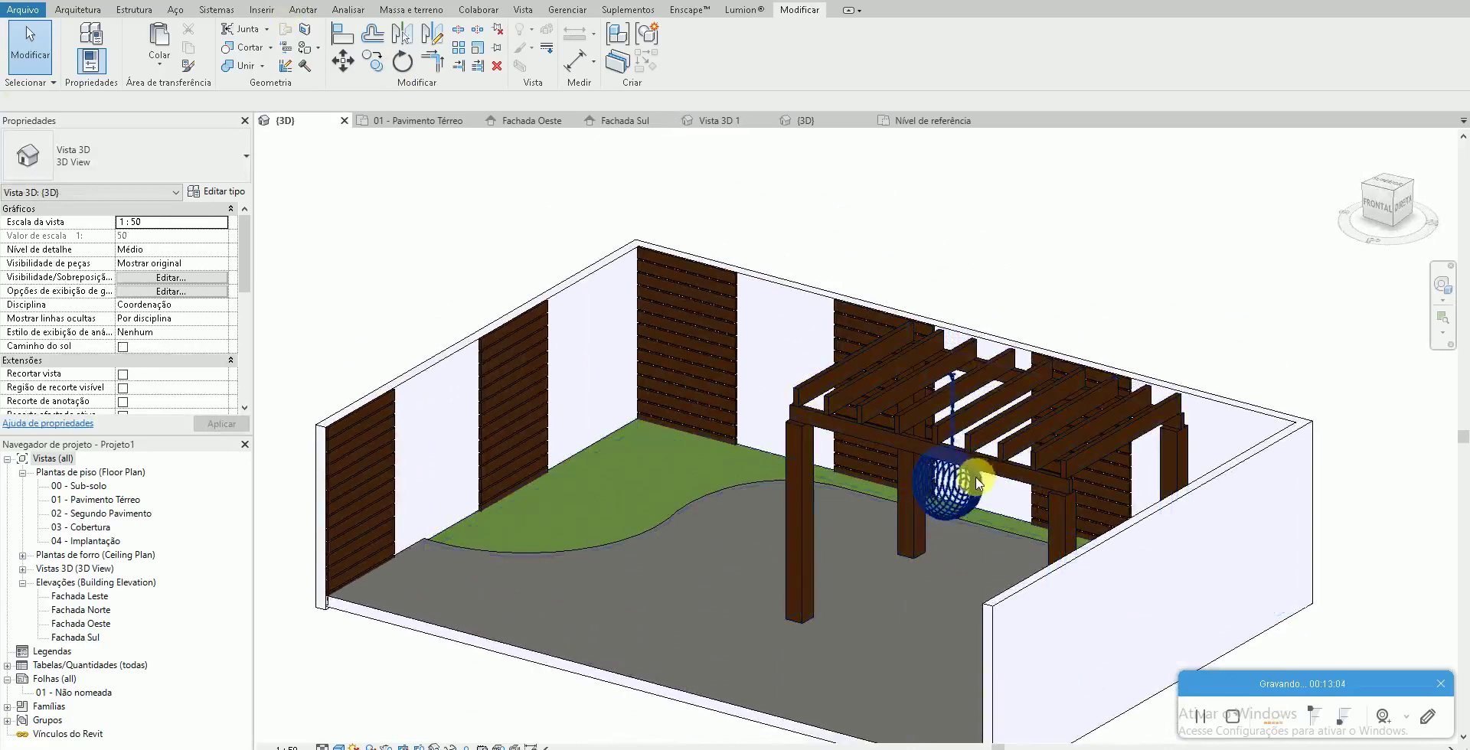
Scale the hanging chair's imported geometry larger again in the family editor
click(684, 52)
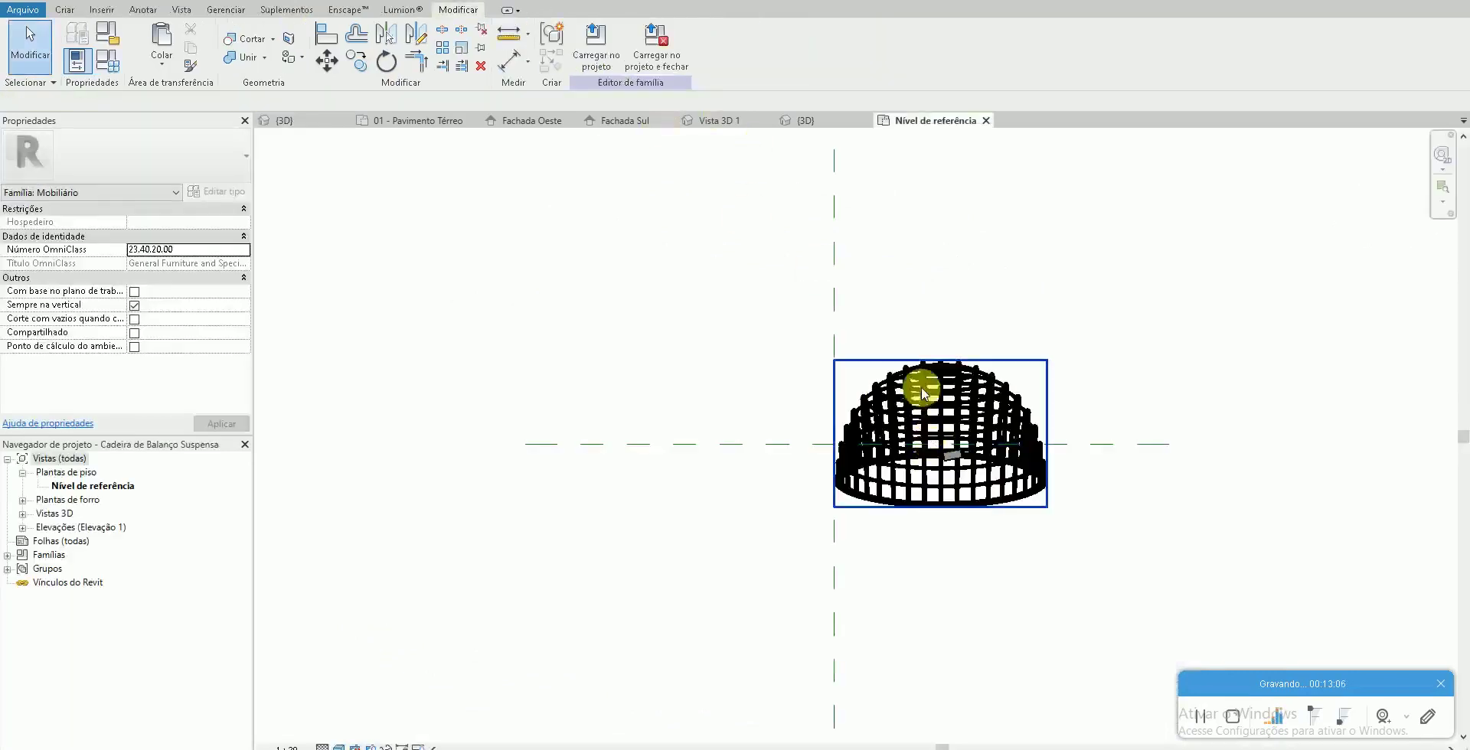
click(924, 395)
key(r)
key(e)
click(835, 330)
click(1044, 332)
click(1076, 336)
key(Escape)
Reload the chair family, replacing the existing version and its parameter values
click(596, 46)
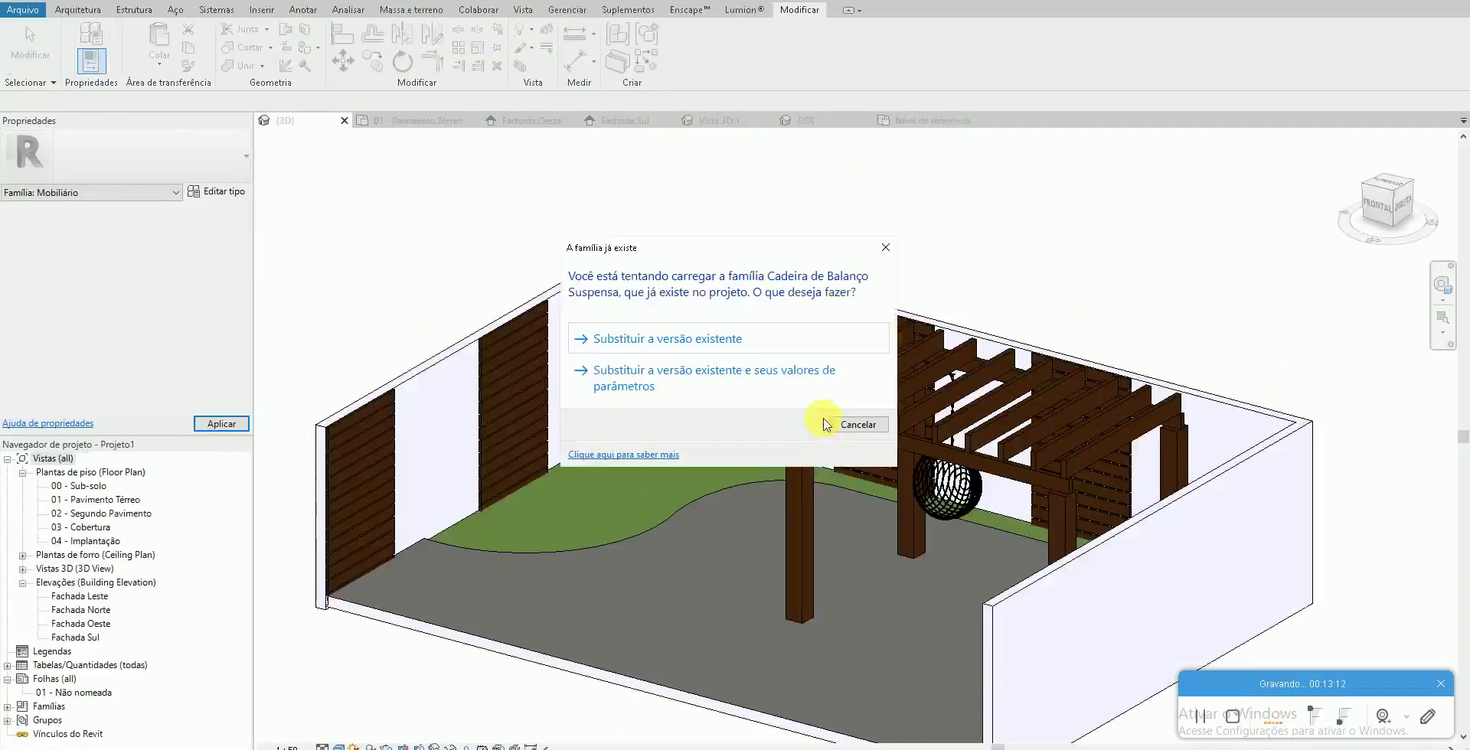
click(886, 385)
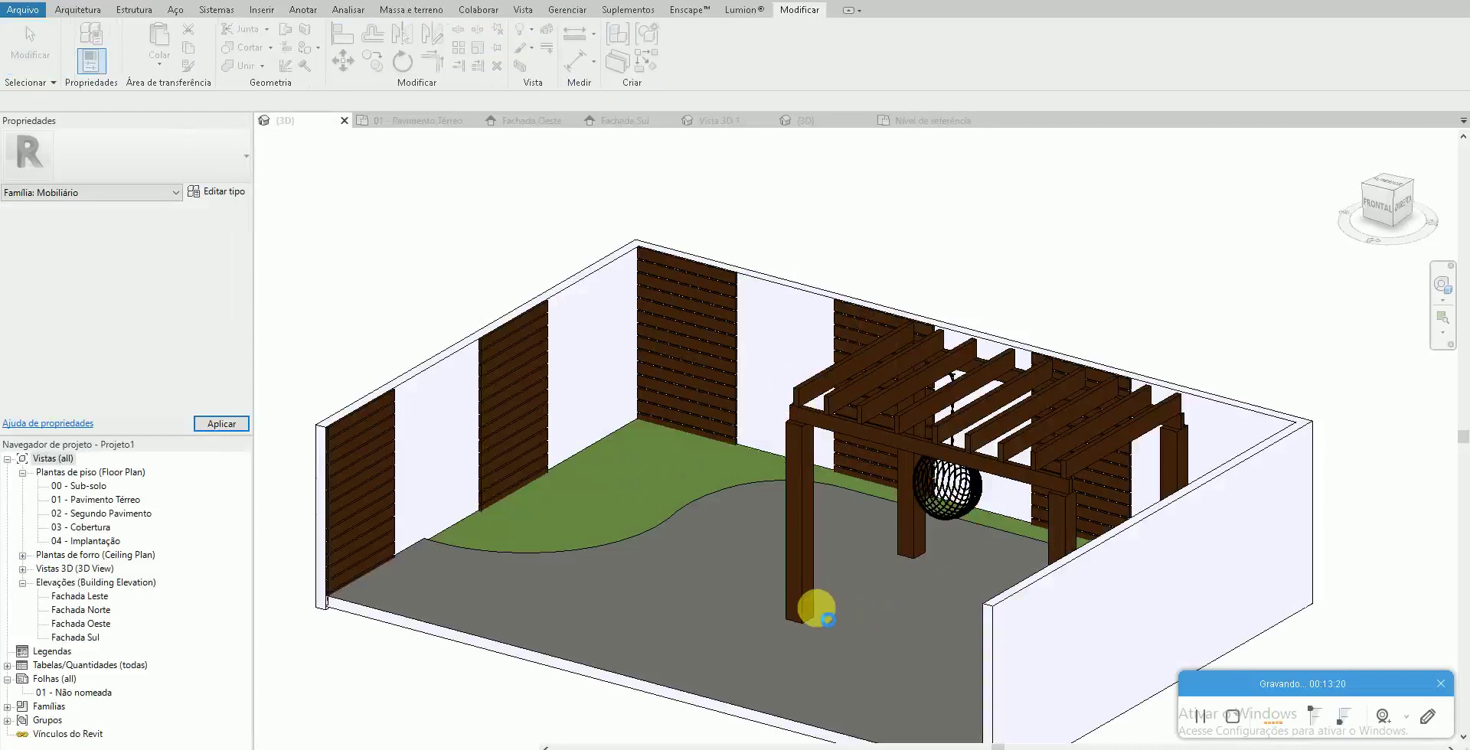
click(817, 608)
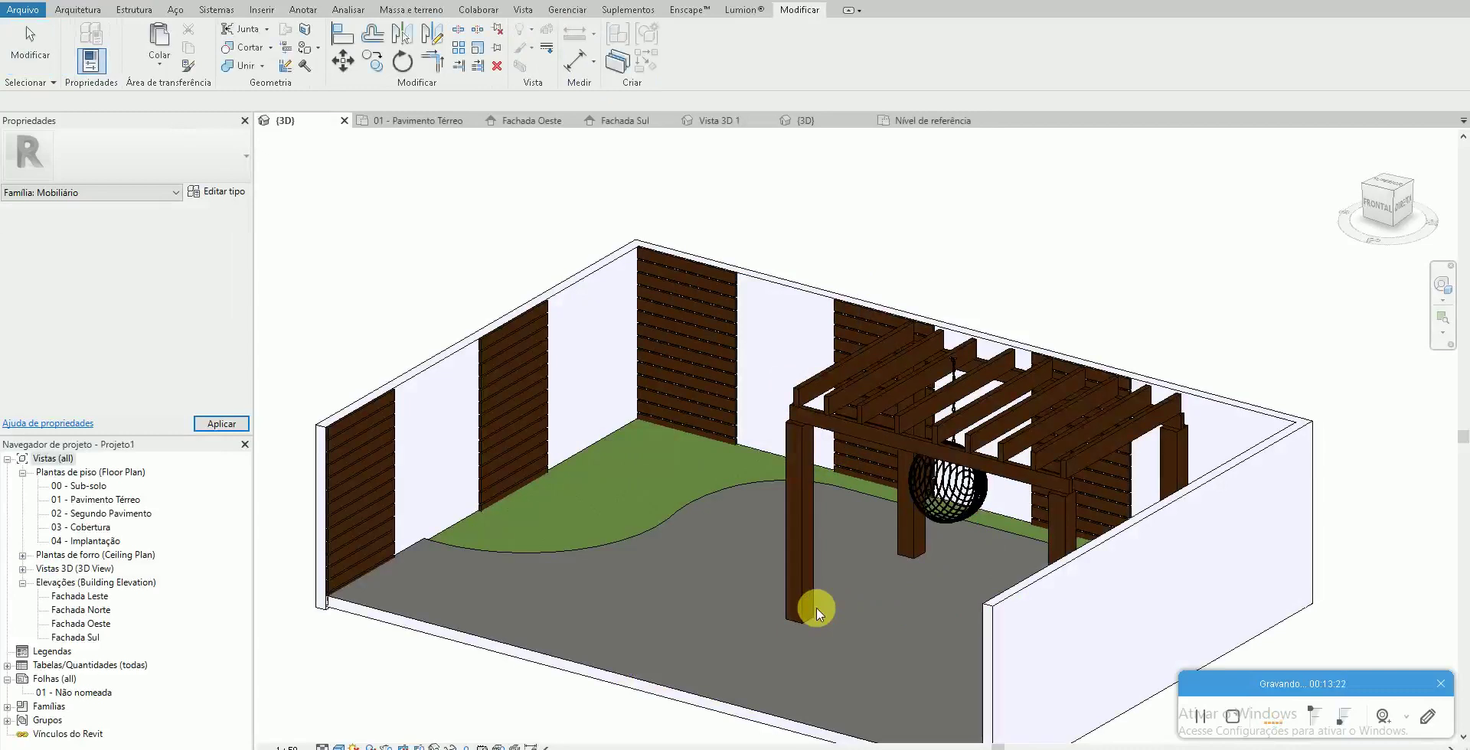
double_click(103, 502)
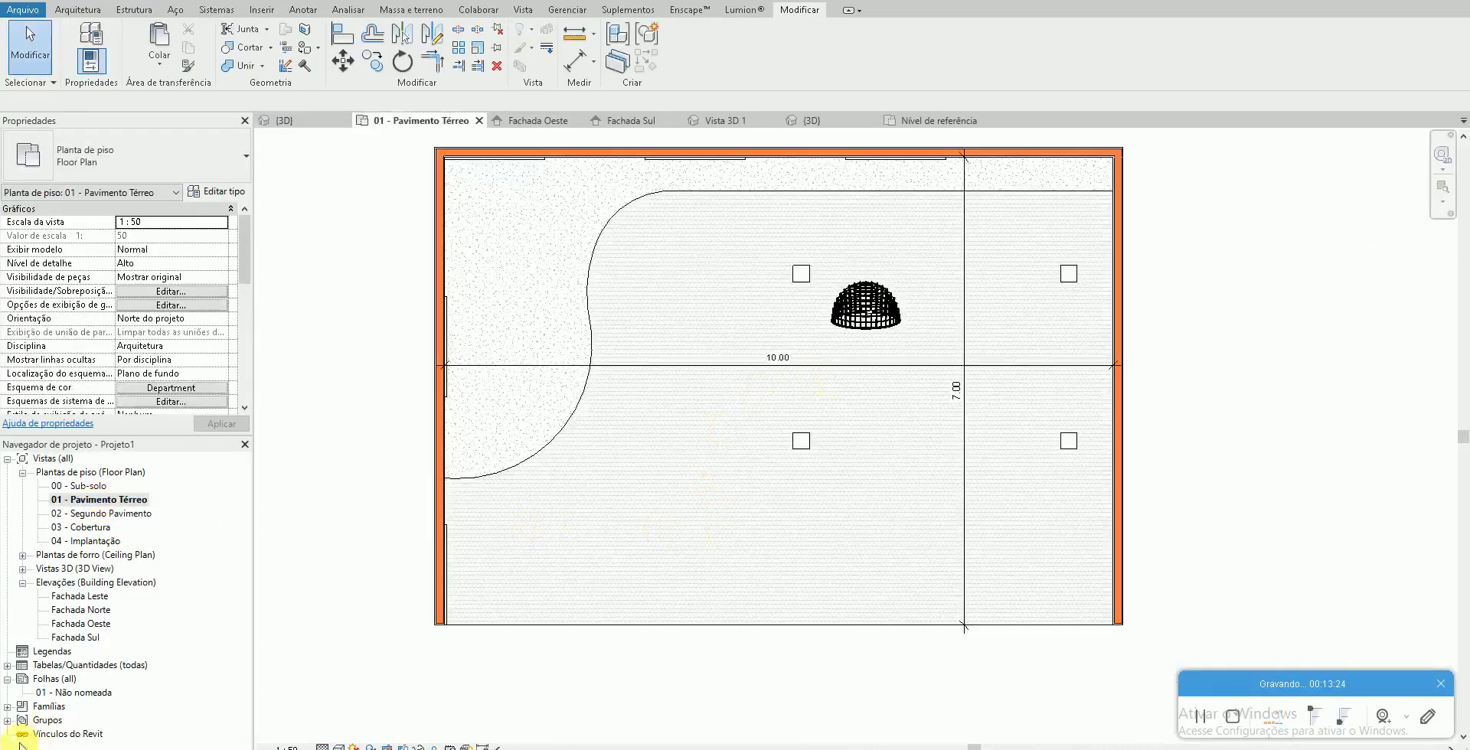
Reposition the hanging chair slightly under the pergola in the Fachada Sul elevation
double_click(76, 637)
scroll(1125, 306, up, 3)
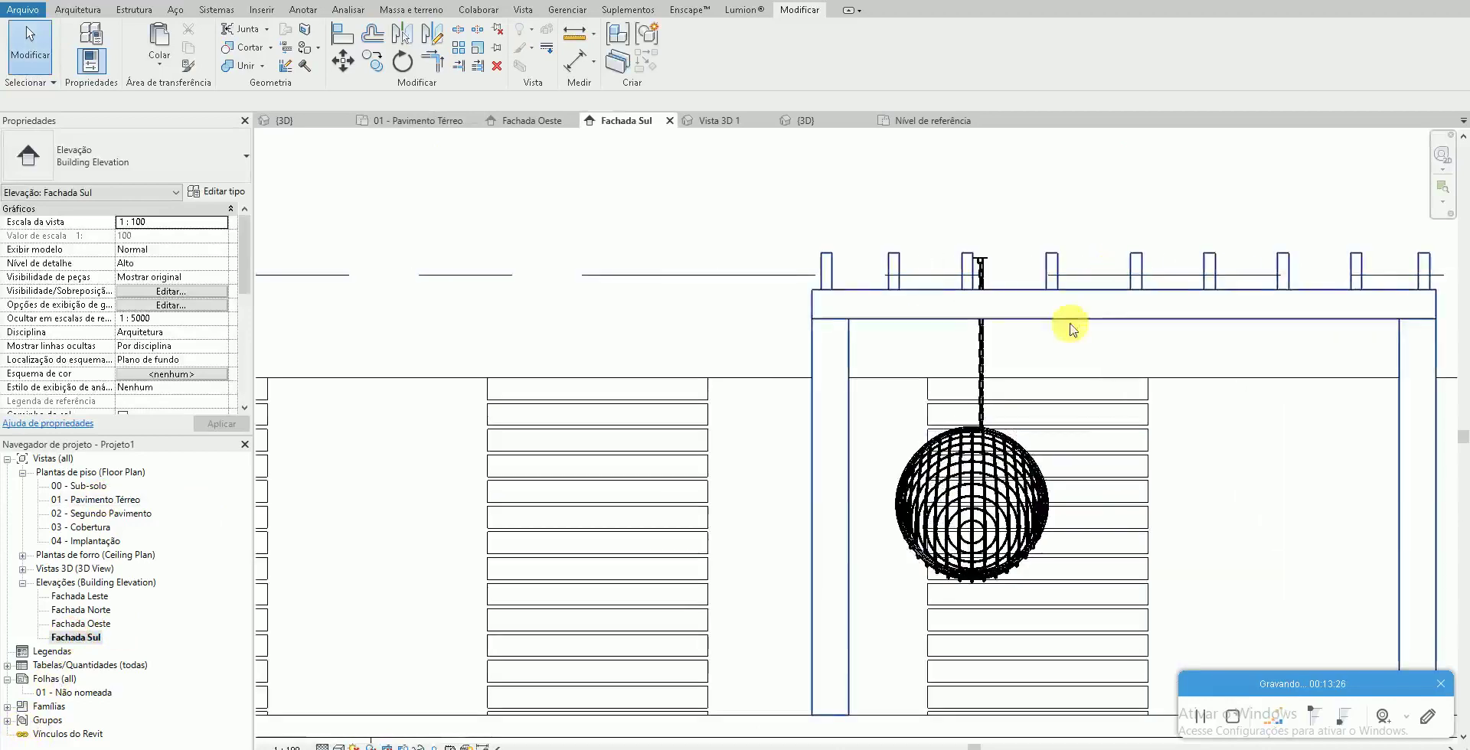
click(986, 346)
drag(981, 374, 979, 377)
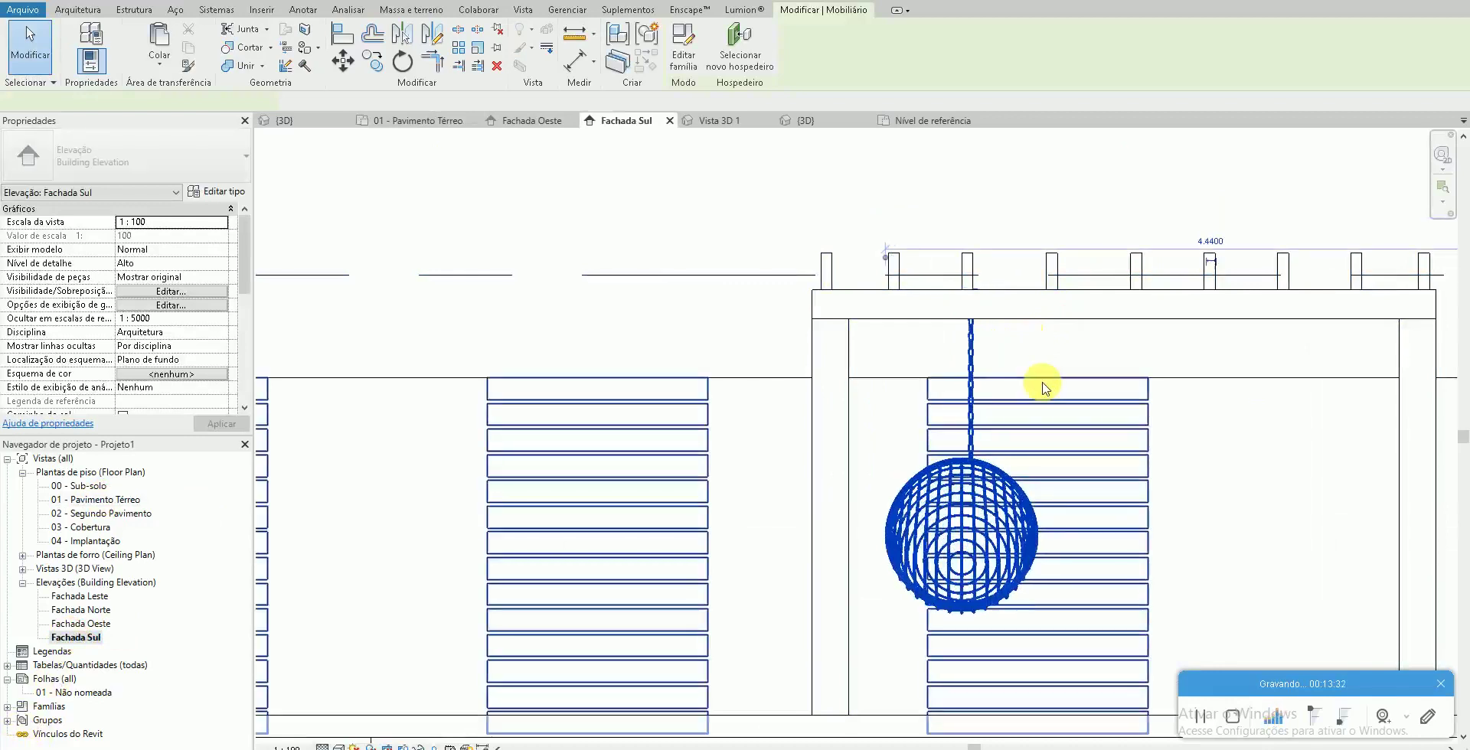
scroll(1118, 337, down, 1)
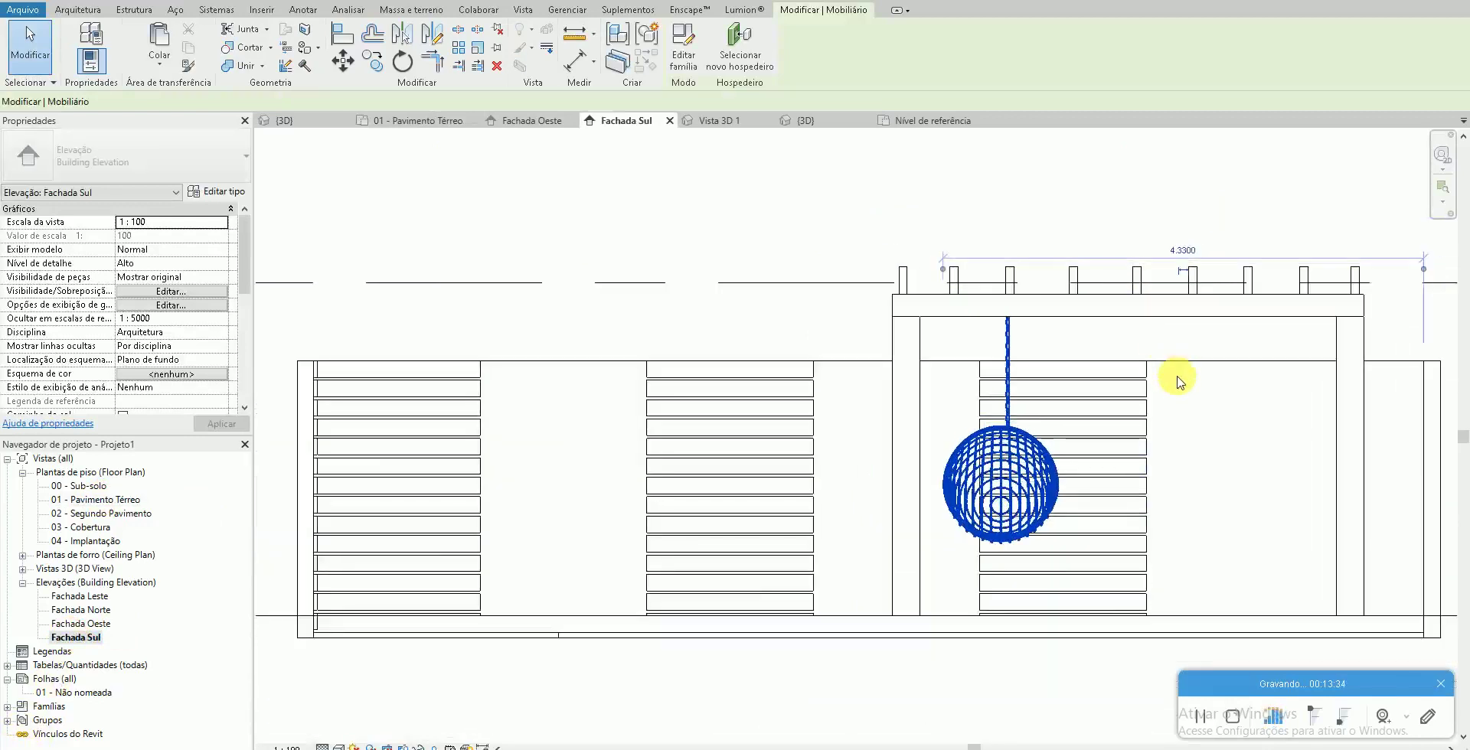
key(Right)
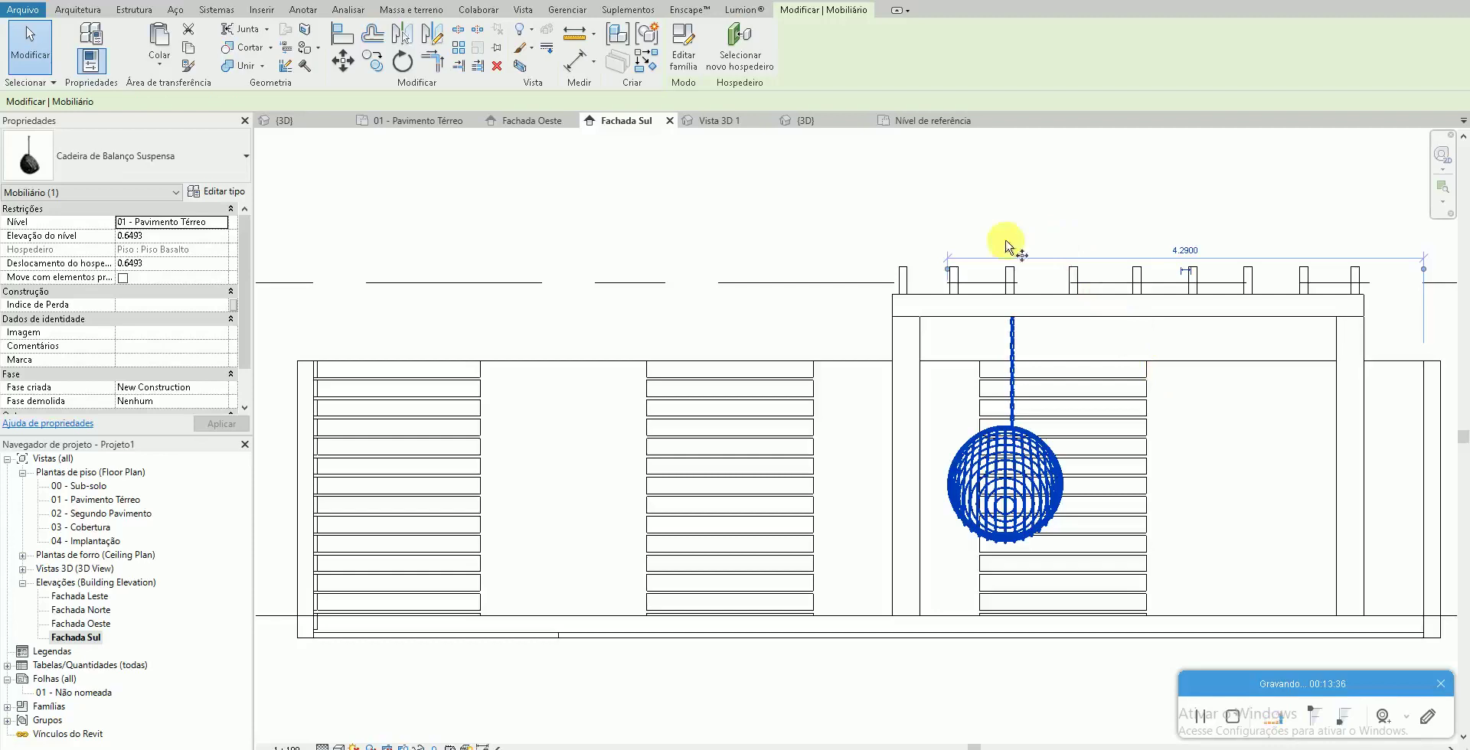
Copy the hanging chair to the right beside the original and nudge the copy
key(c)
key(o)
click(1003, 225)
click(1148, 230)
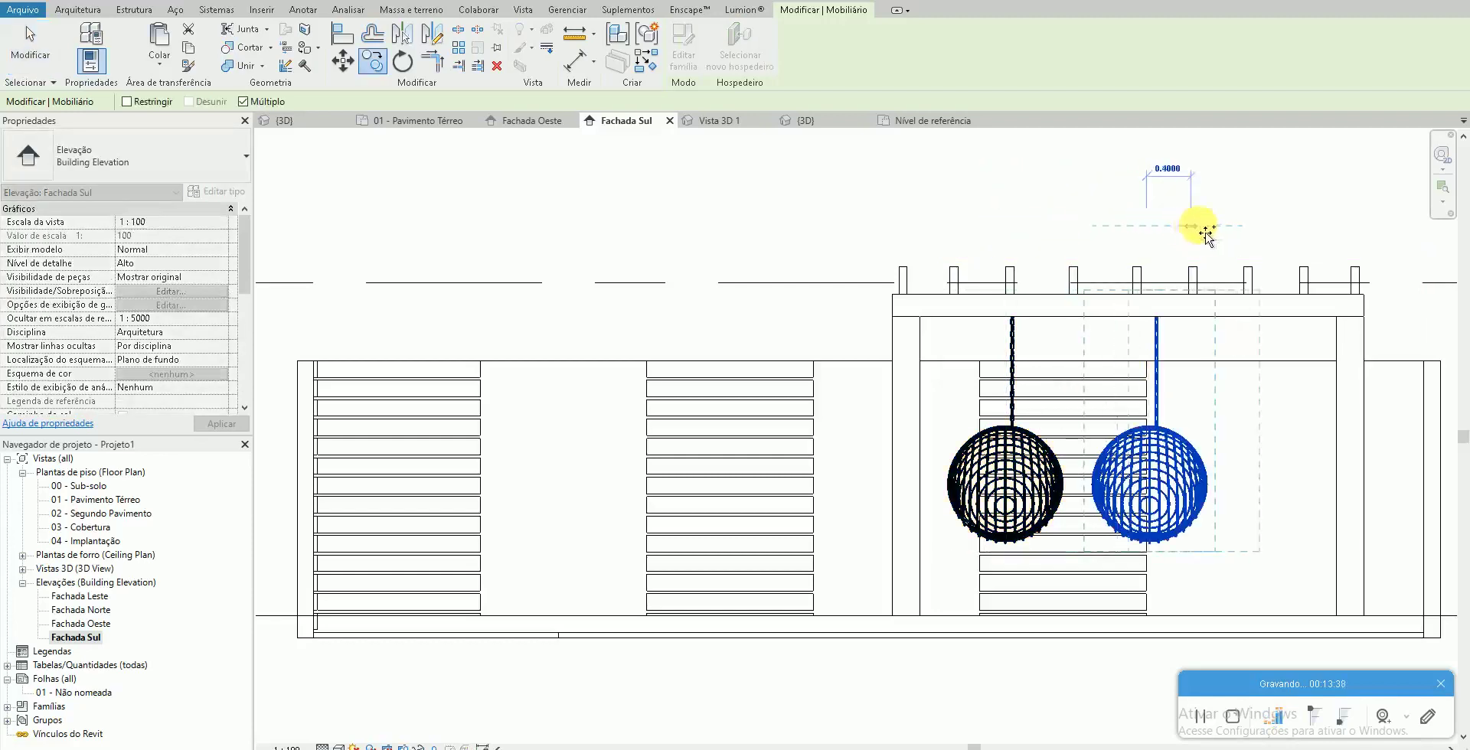
key(Right)
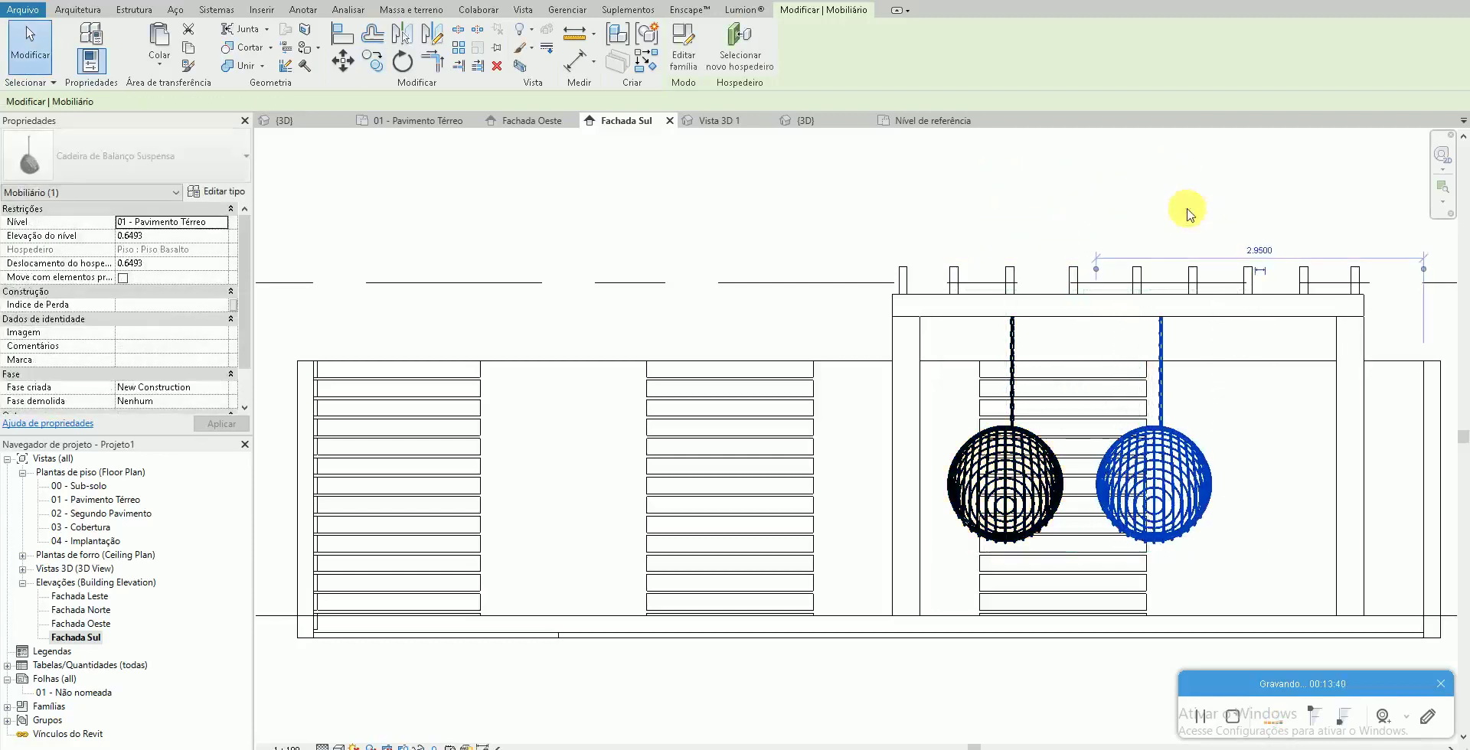
key(Right)
key(Right)
key(Right)
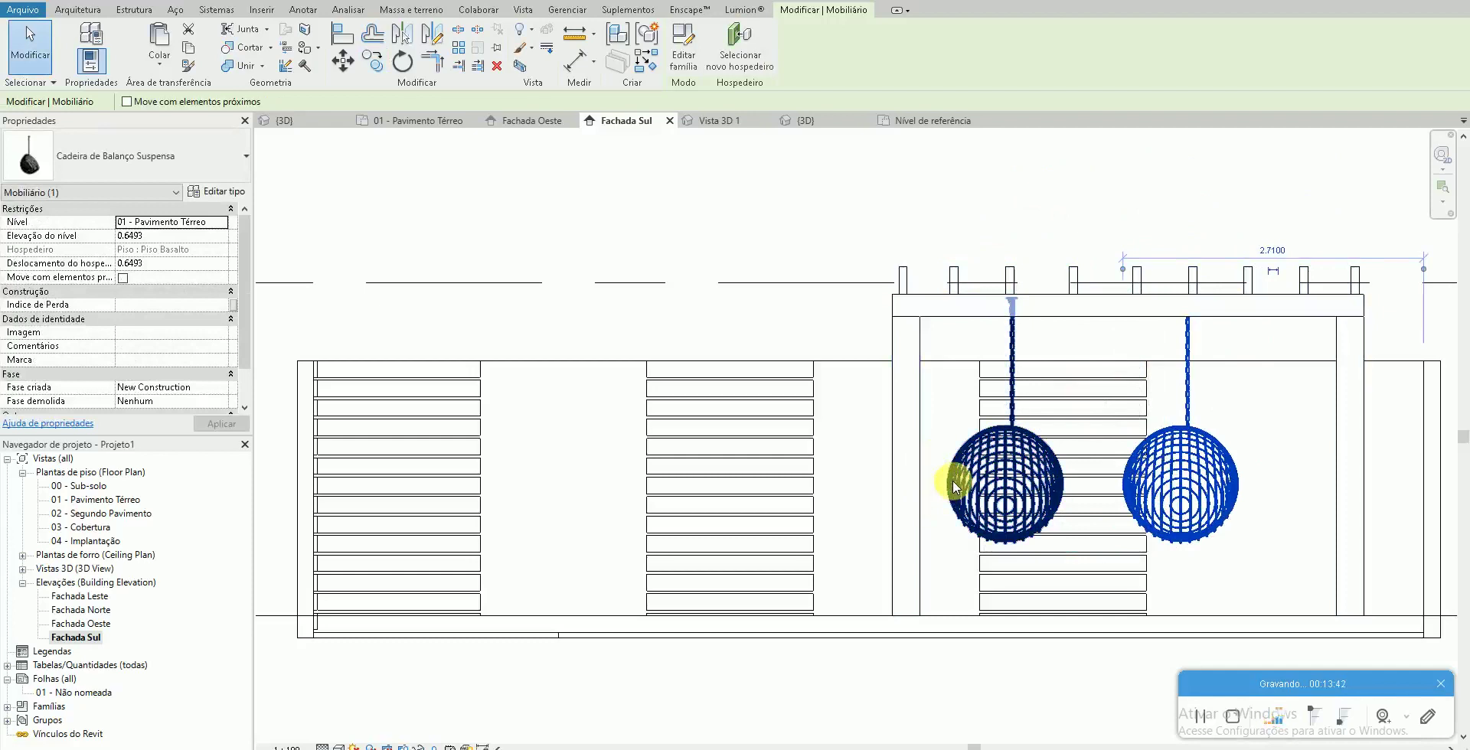
Space both chairs evenly with arrow-key nudges, then view them in {3D}
click(949, 481)
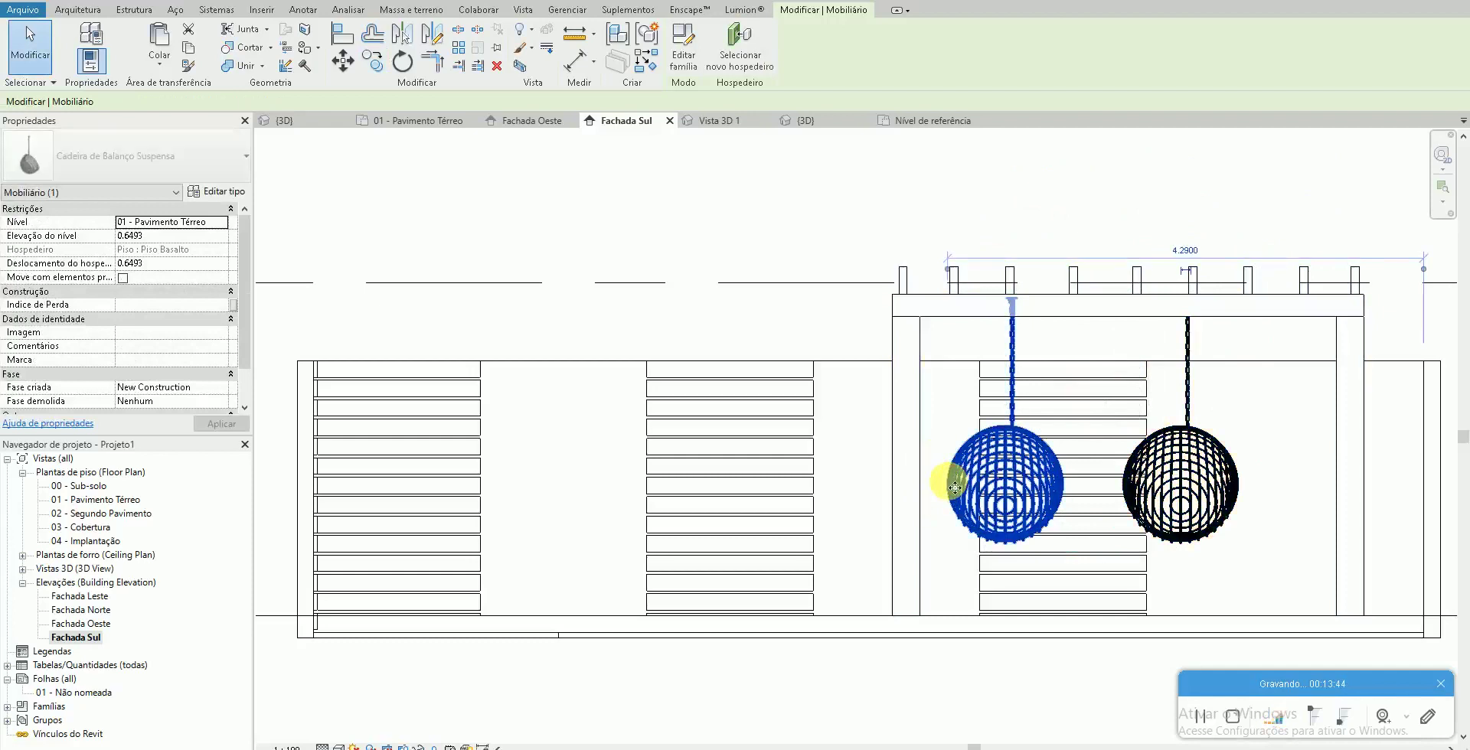
key(Left)
key(Left)
key(Left)
key(Left)
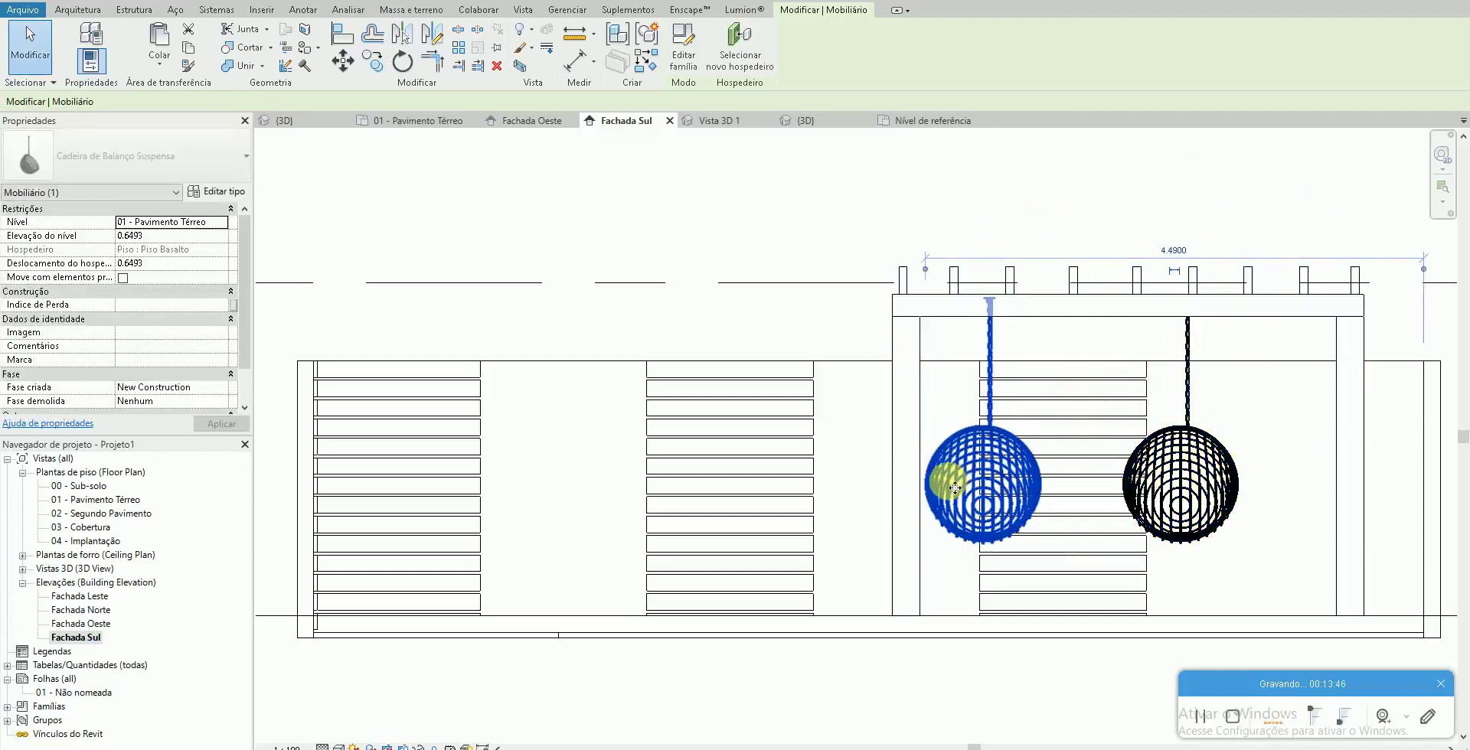
key(Right)
key(Right)
key(Right)
key(Right)
click(1196, 453)
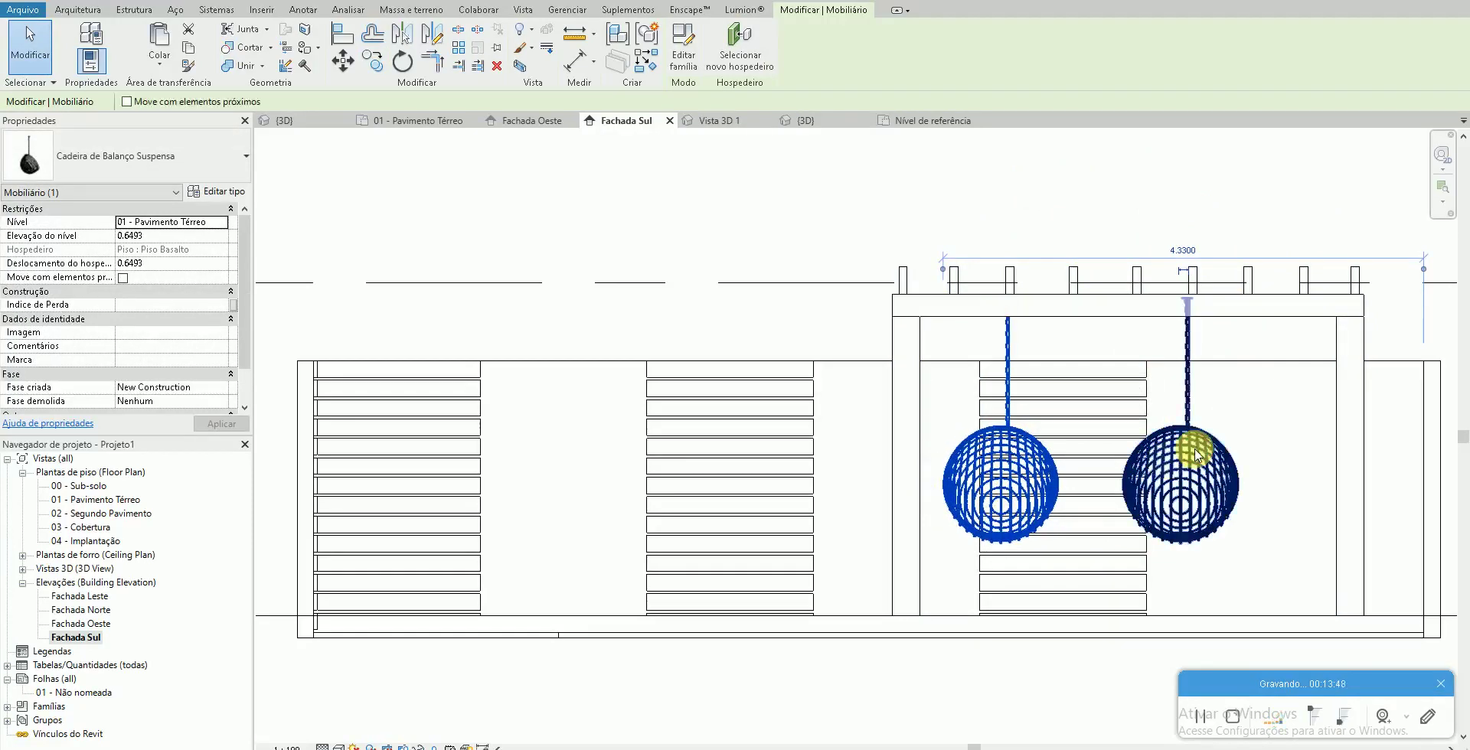
key(Right)
key(Escape)
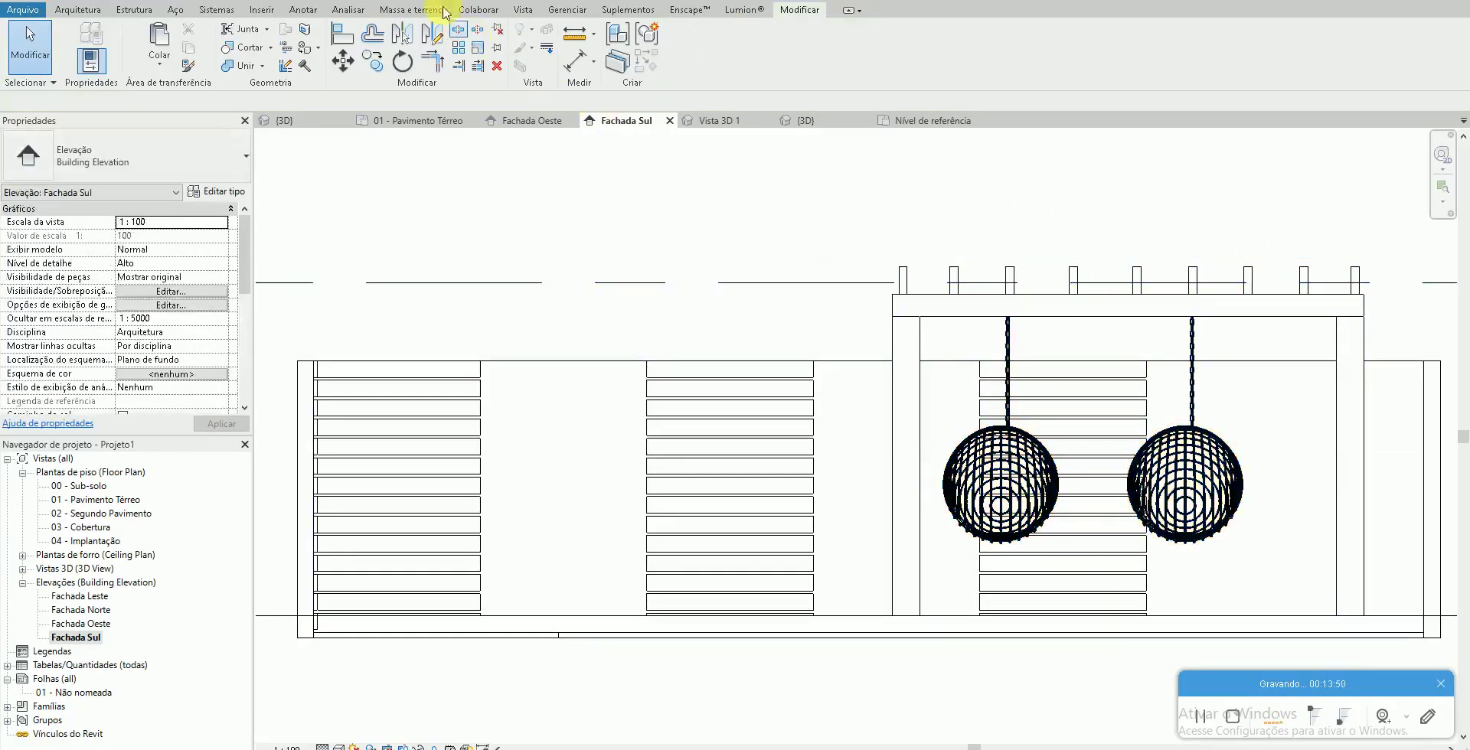
click(284, 120)
mouse_move(719, 532)
shift+middle_down()
mouse_move(1015, 547)
mouse_move(922, 541)
mouse_move(975, 574)
mouse_move(899, 529)
shift+middle_up()
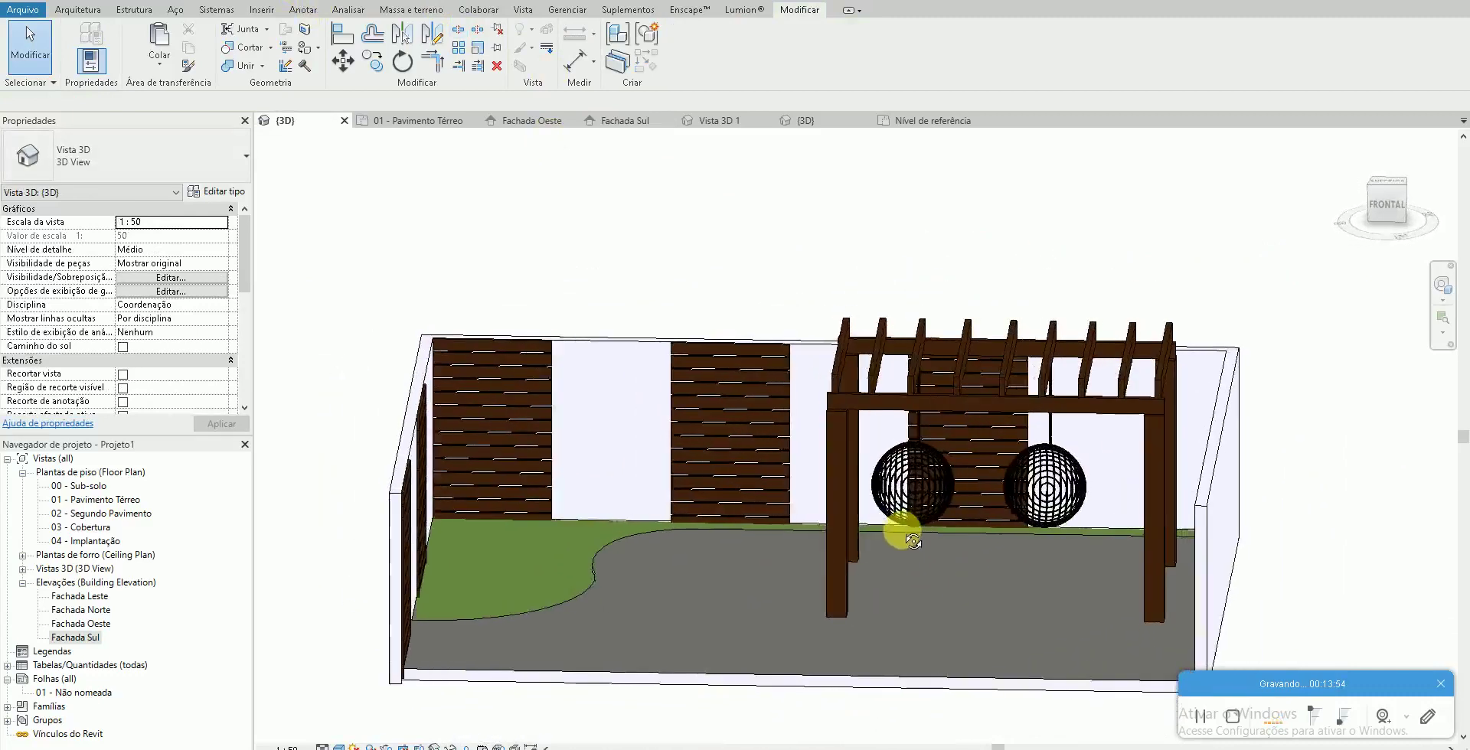
Open the Vista 3D 1 perspective and the ground floor plan, then switch to File Explorer
double_click(97, 636)
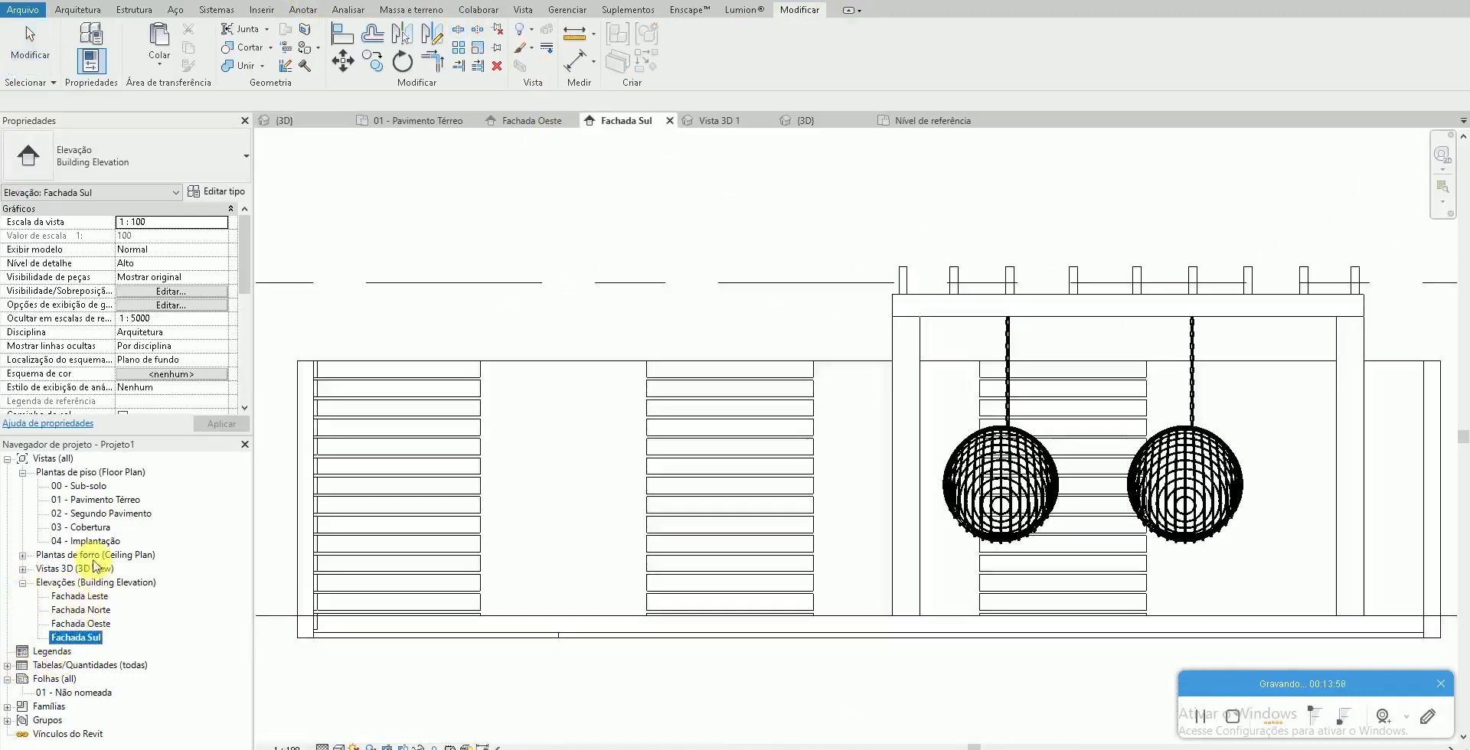
click(23, 569)
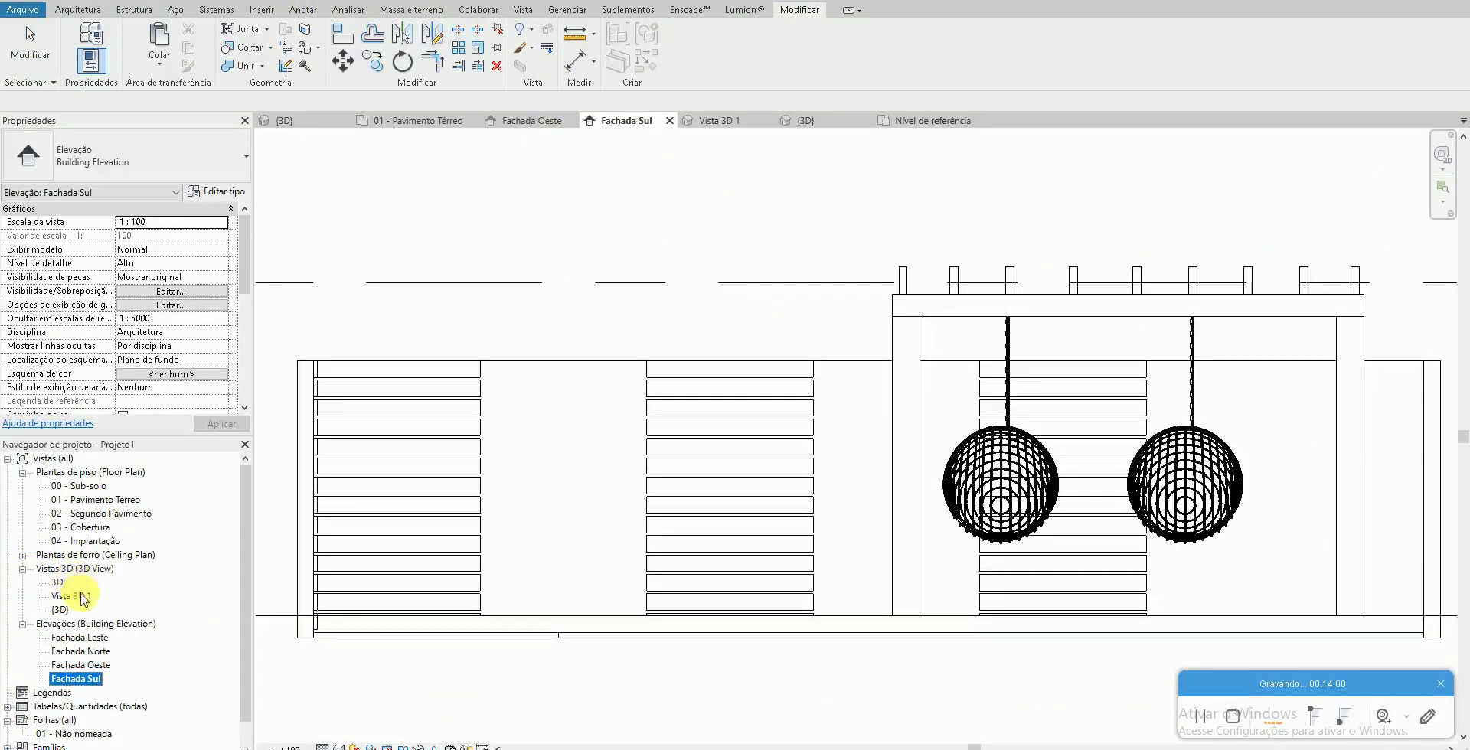
double_click(72, 596)
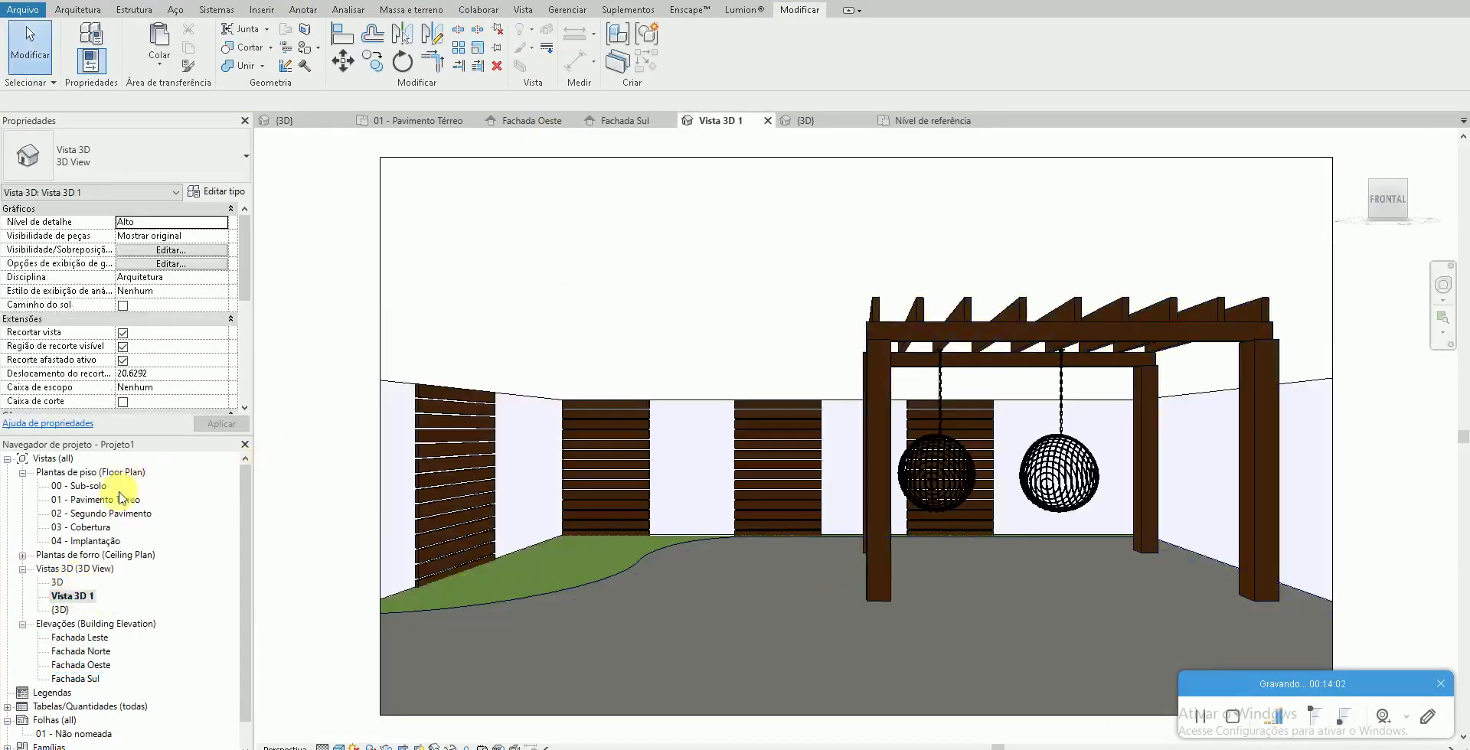
double_click(95, 500)
key(alt+Tab)
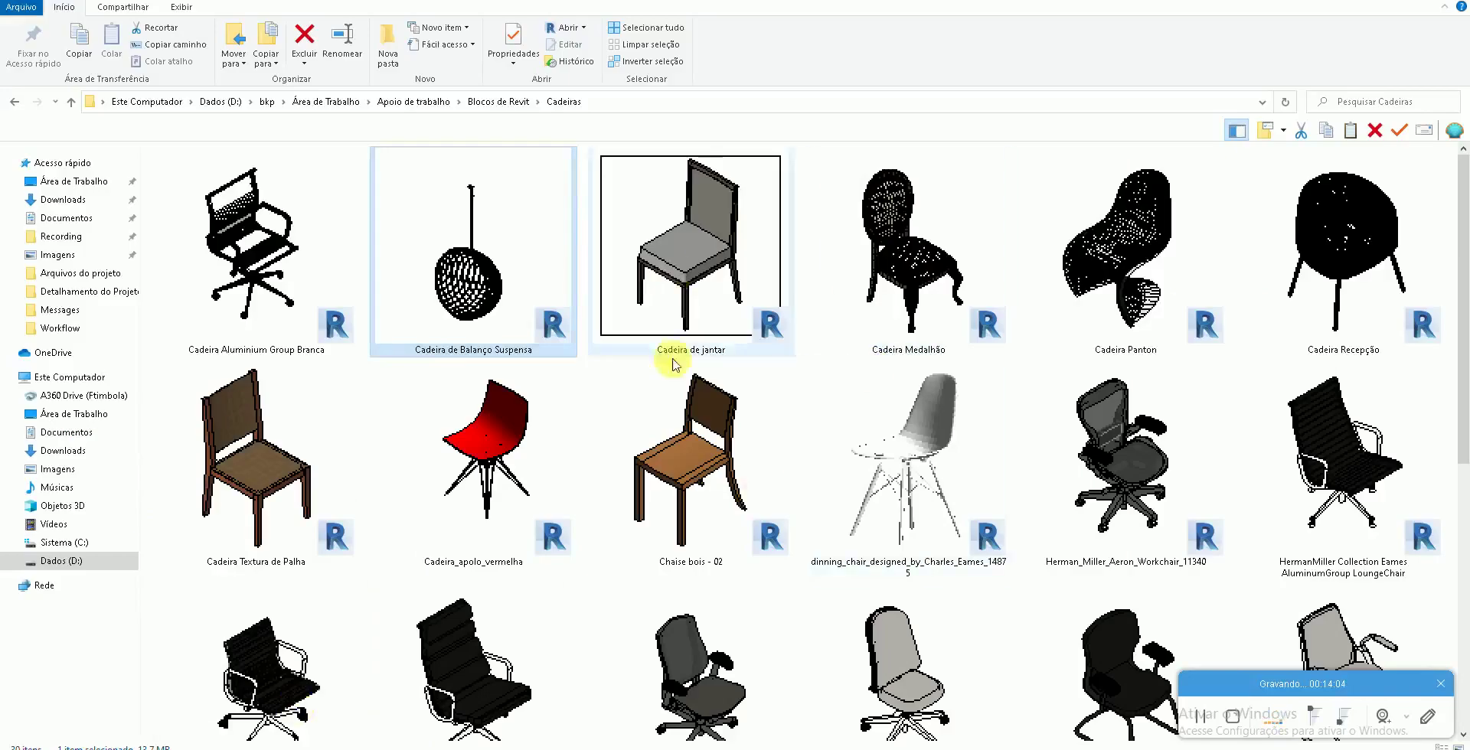
Browse the Bancos and Poltronas subfolders of Blocos de Revit
scroll(860, 445, down, 3)
scroll(388, 387, down, 3)
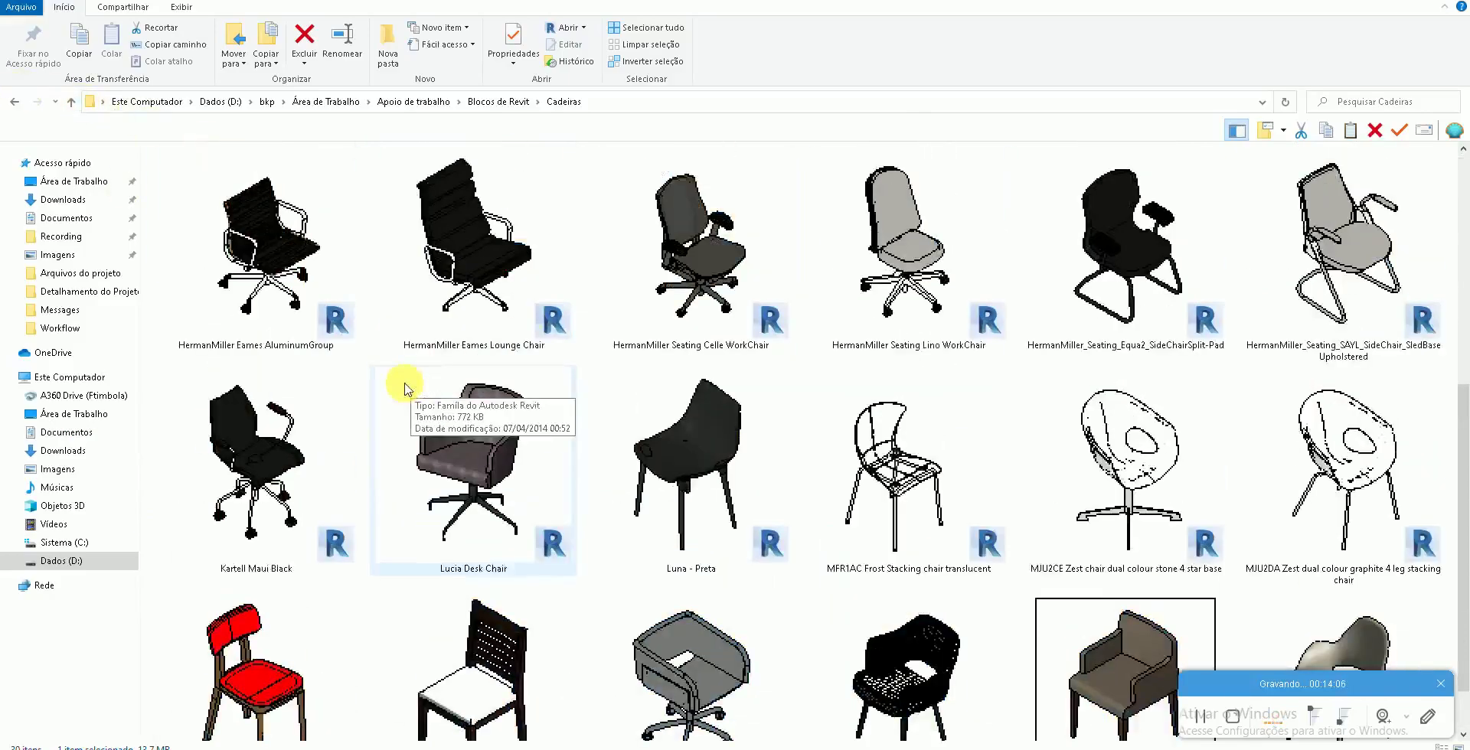
click(15, 102)
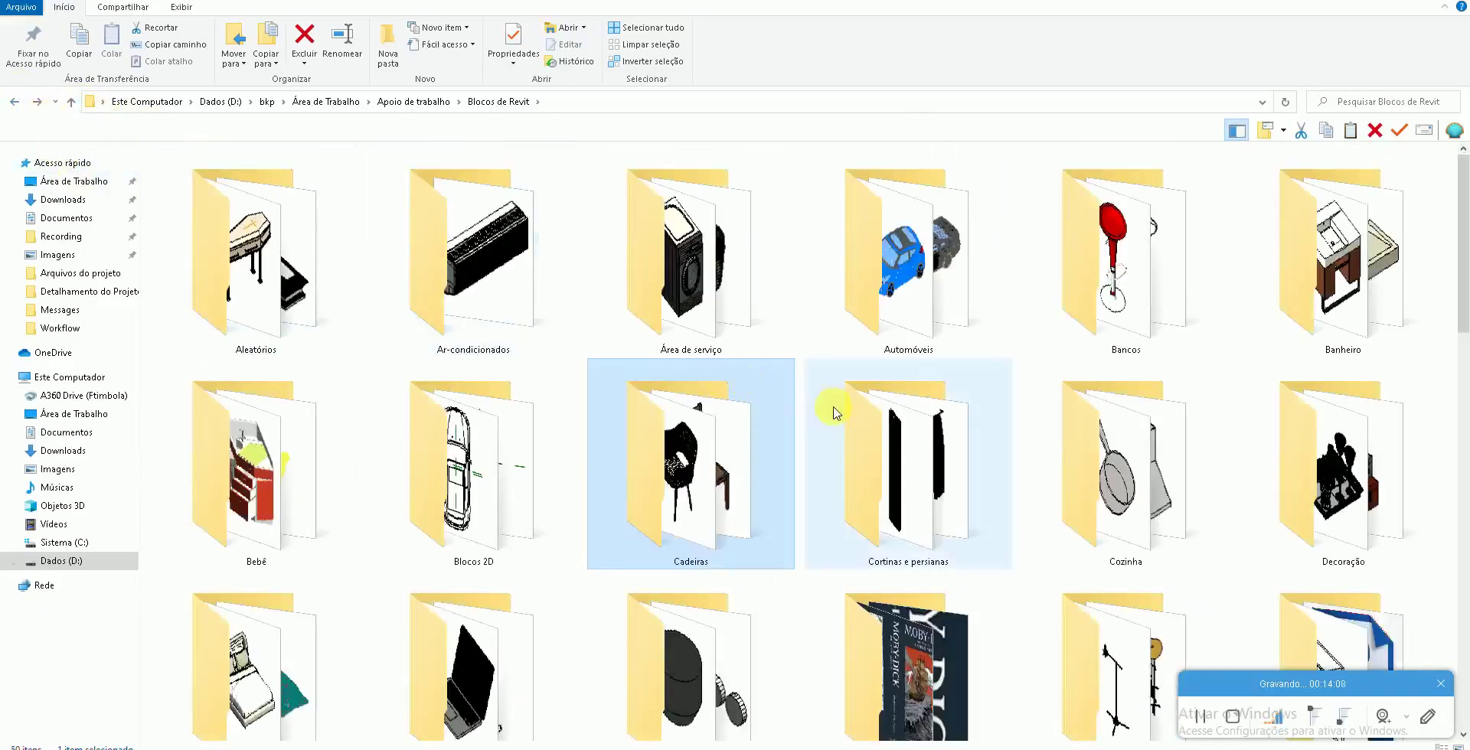
double_click(1160, 300)
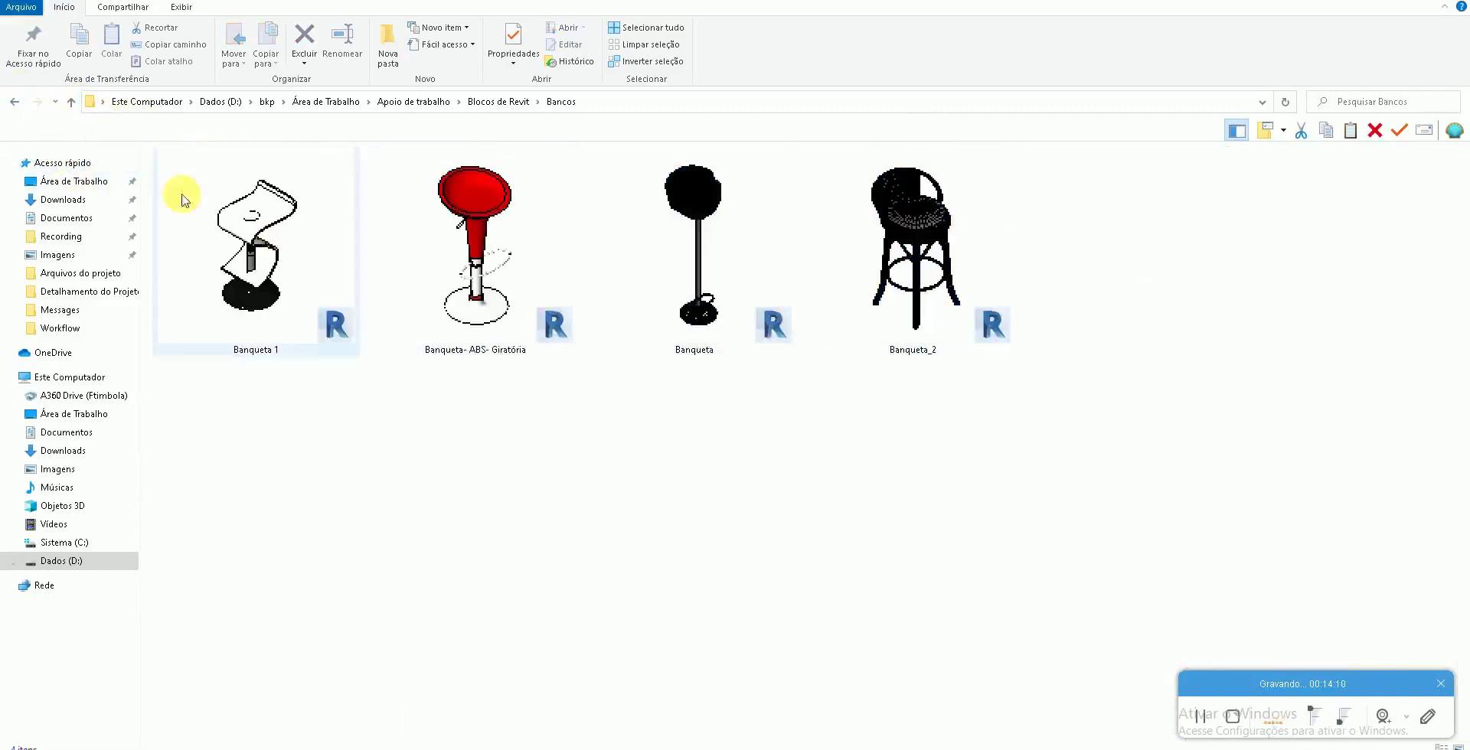
click(16, 101)
scroll(1160, 463, down, 3)
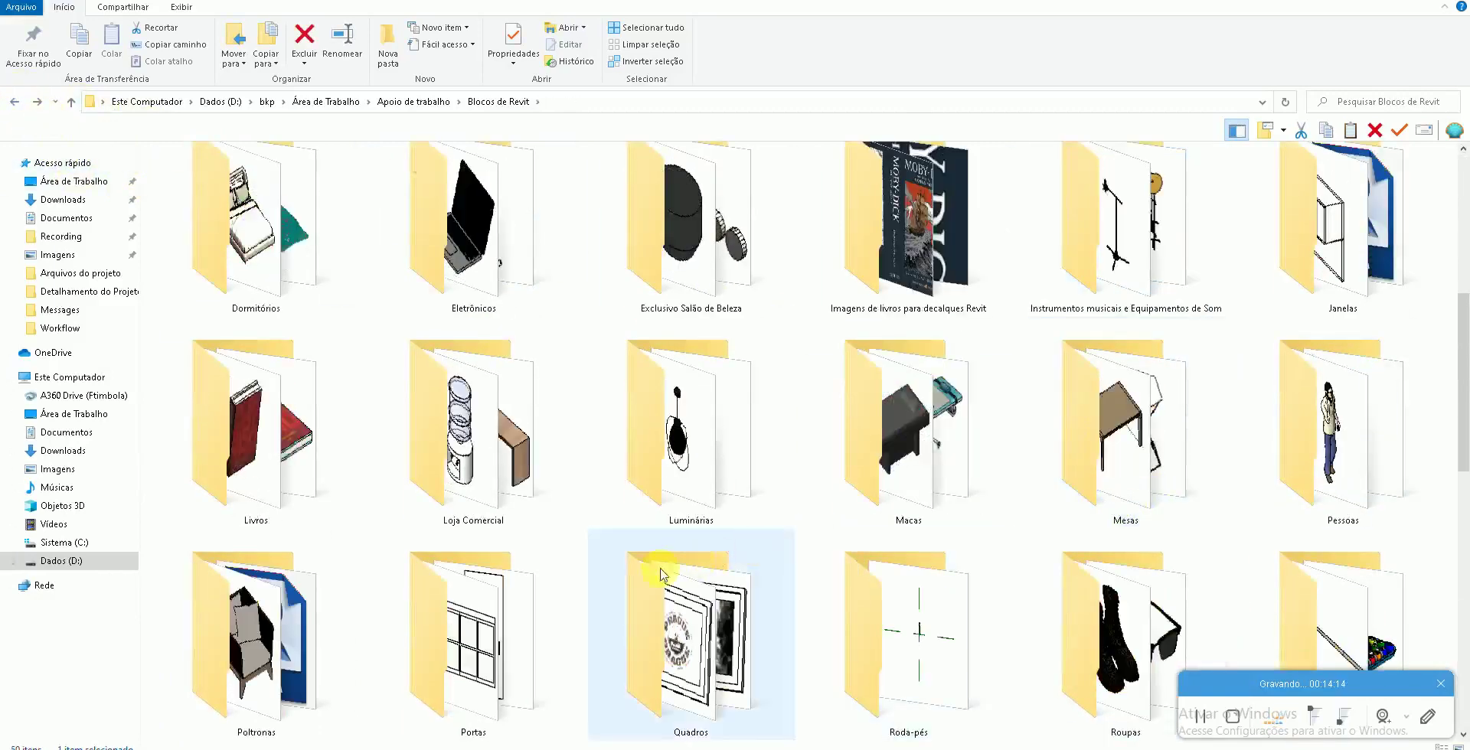
double_click(318, 609)
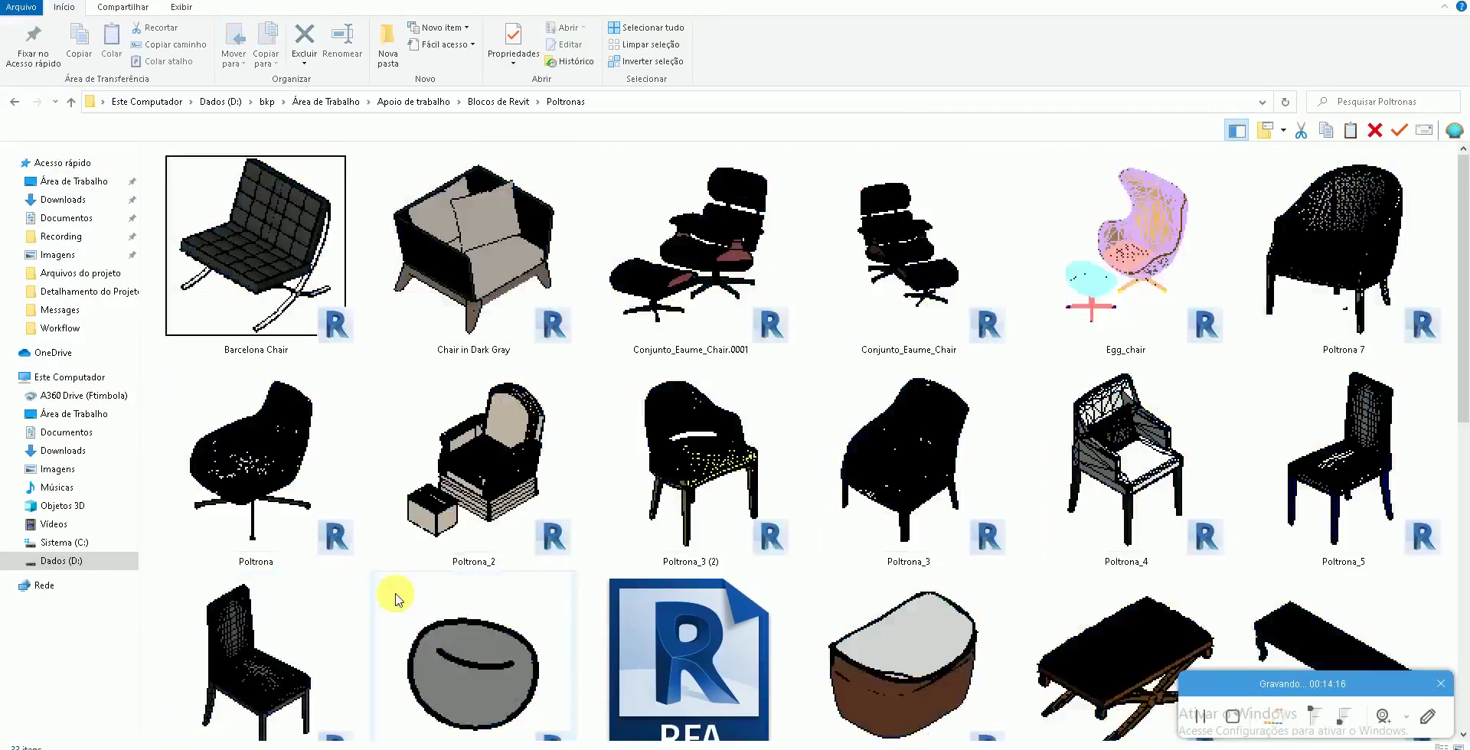
scroll(396, 600, down, 3)
scroll(414, 597, down, 3)
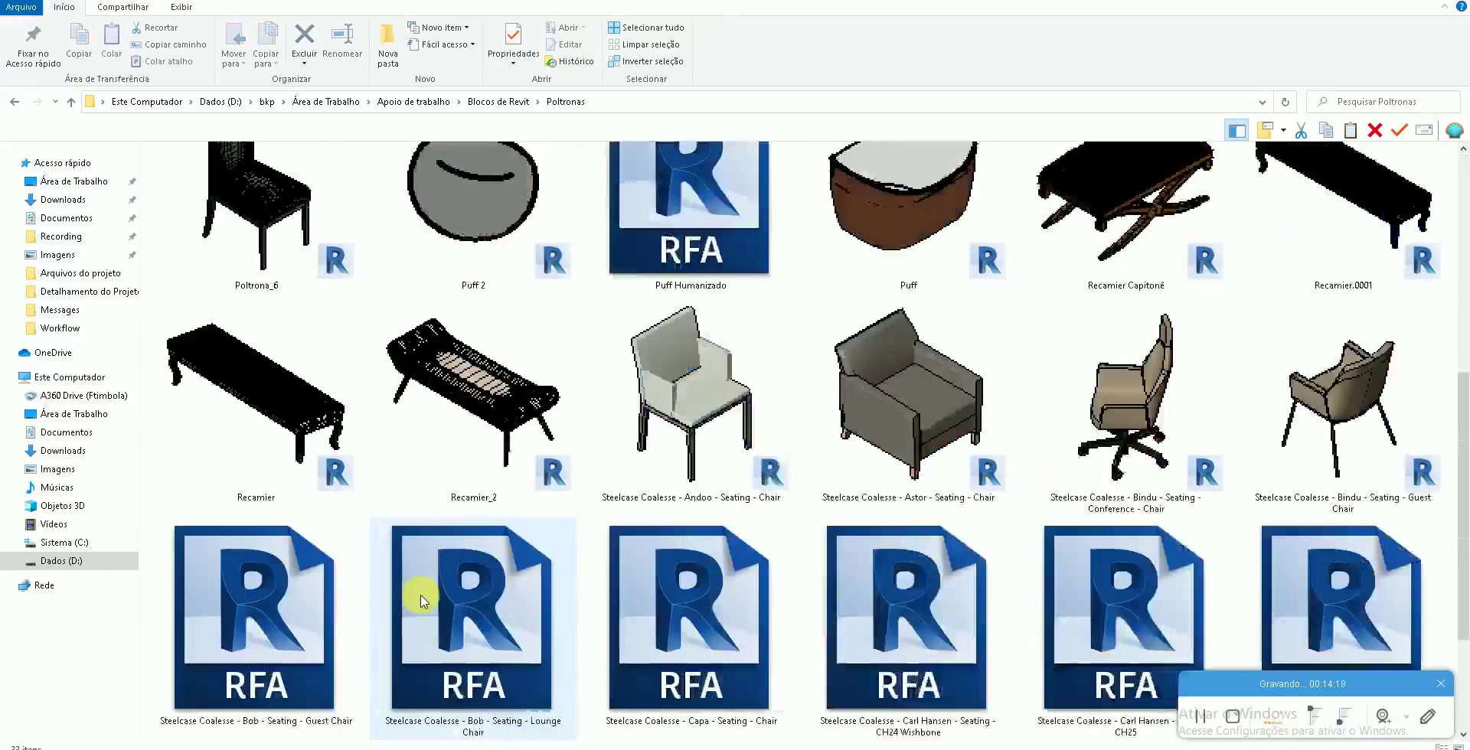
scroll(420, 595, down, 3)
scroll(778, 605, up, 7)
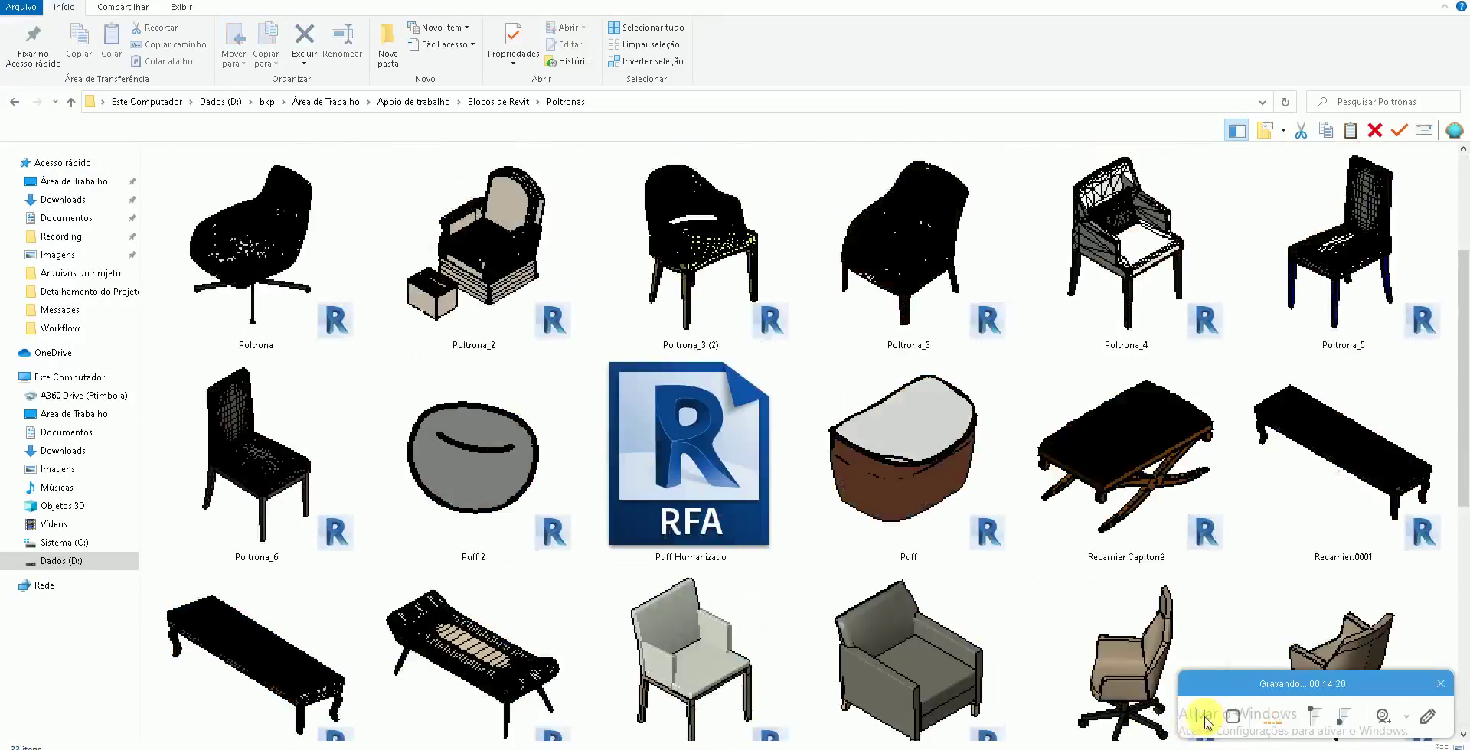
Open the Famílias Revit folder from the desktop and open Mesa de Jantar 2 Humanizada
key(super+d)
double_click(1322, 533)
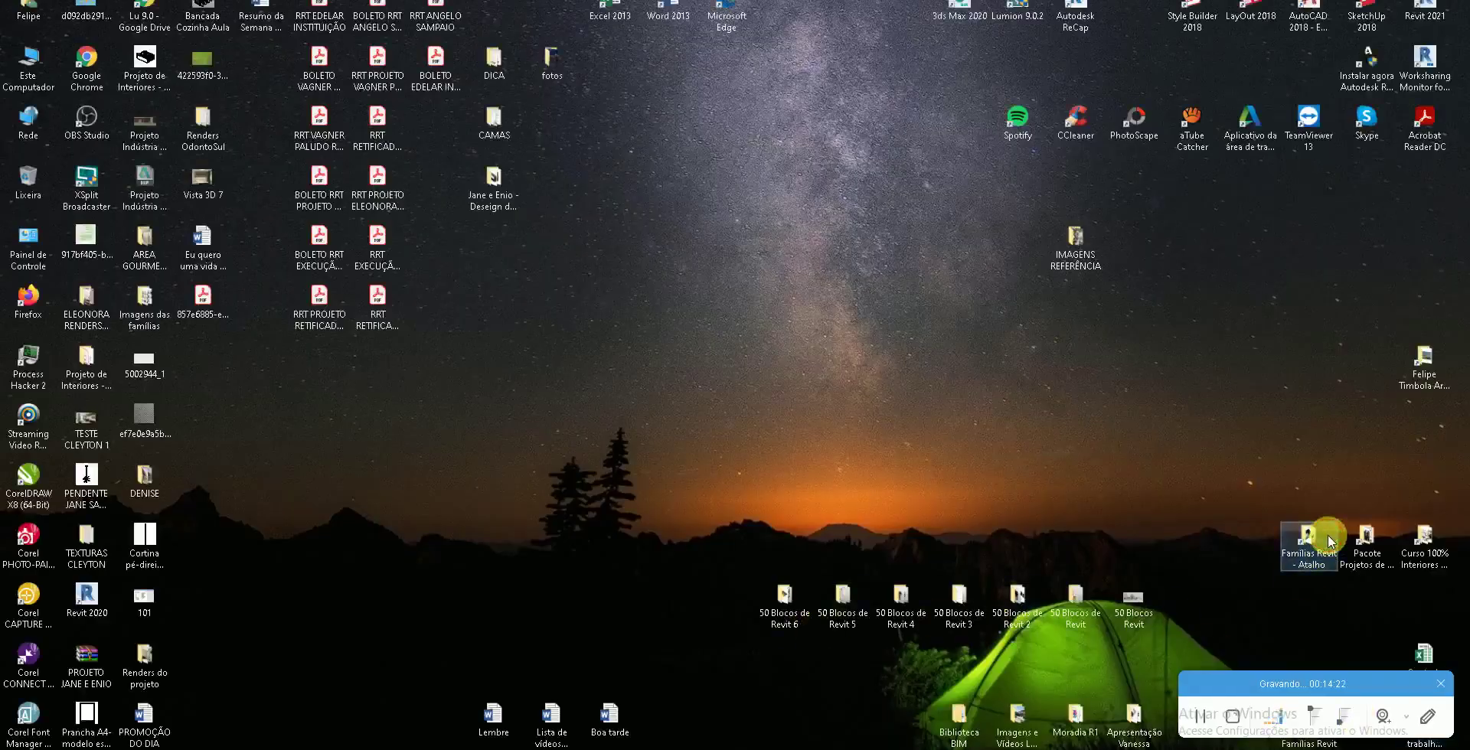
scroll(895, 429, down, 3)
scroll(888, 475, down, 10)
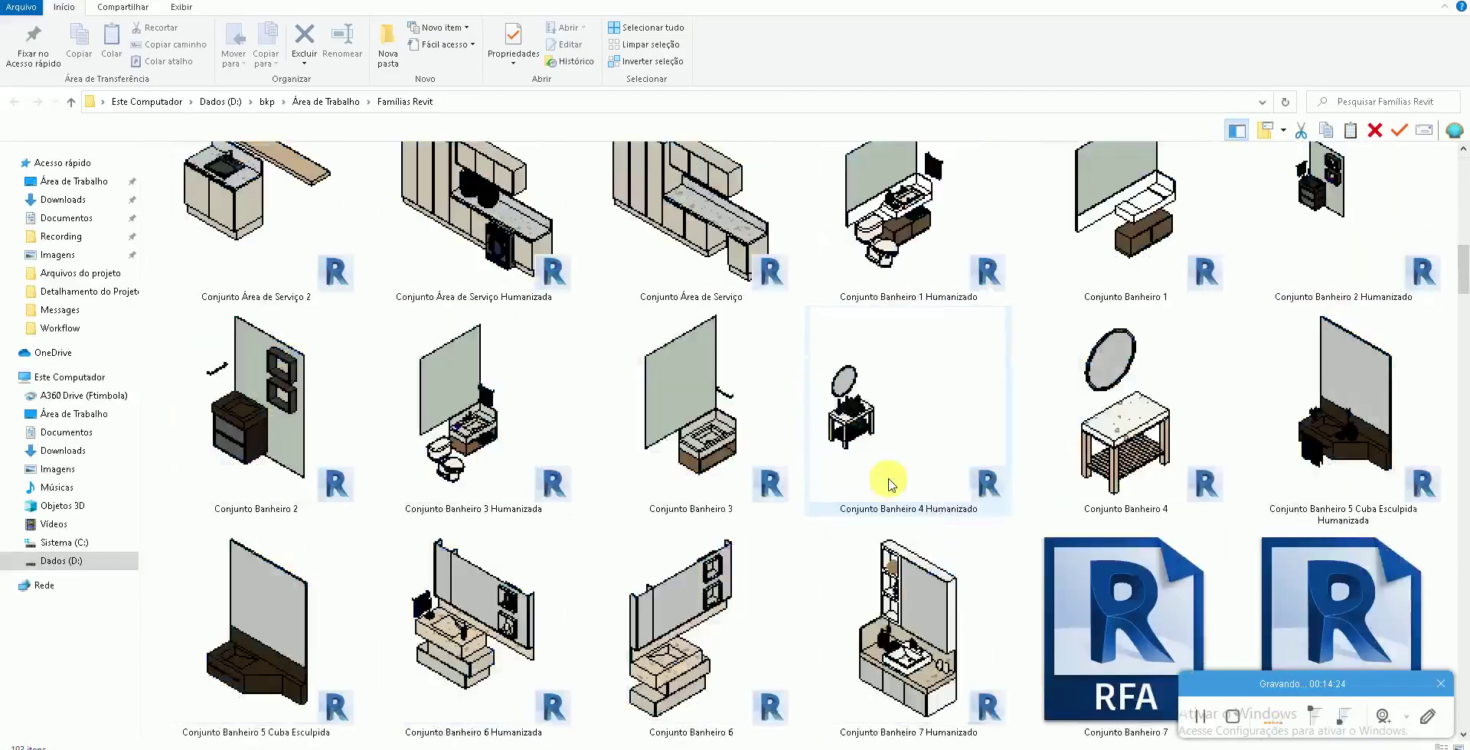
scroll(888, 486, down, 5)
scroll(892, 488, down, 5)
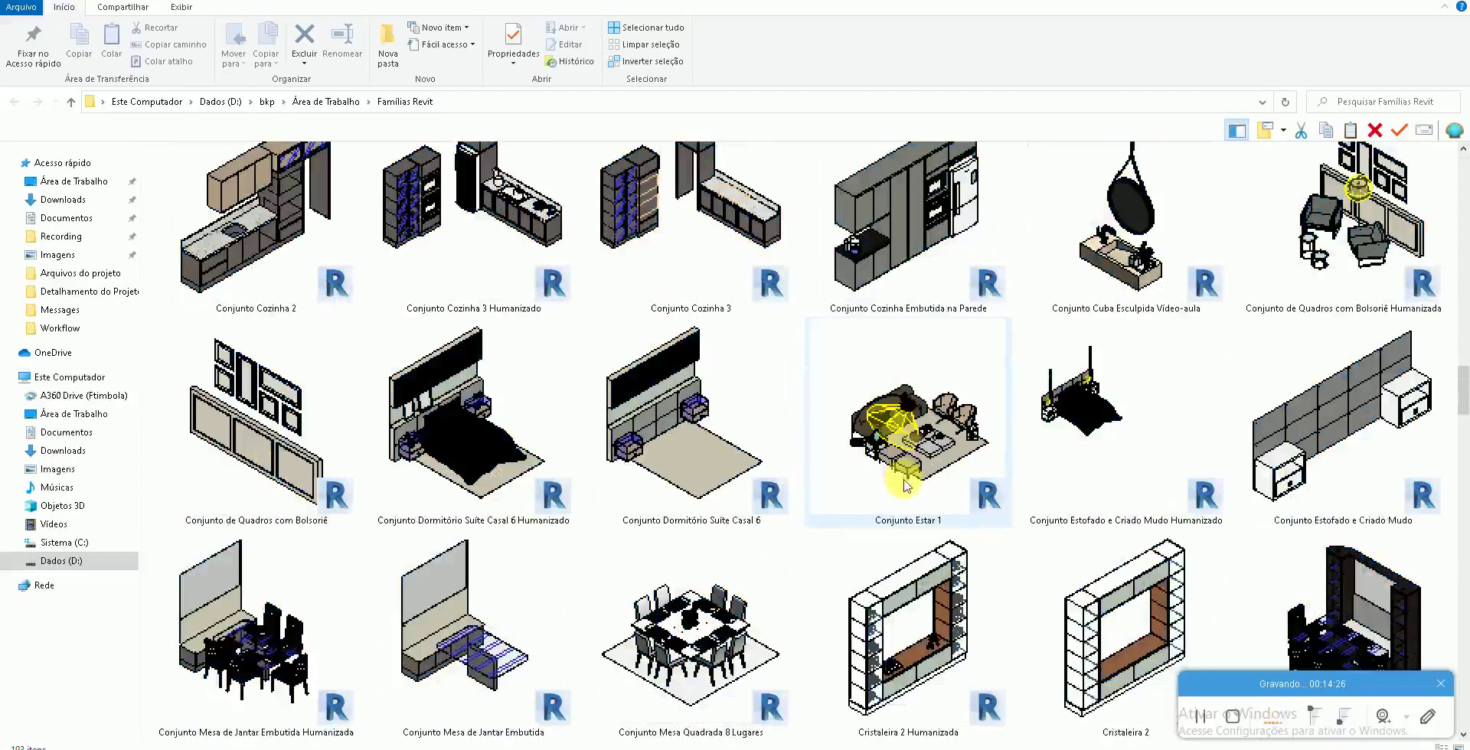
scroll(904, 490, down, 2)
scroll(906, 488, down, 3)
scroll(906, 490, down, 5)
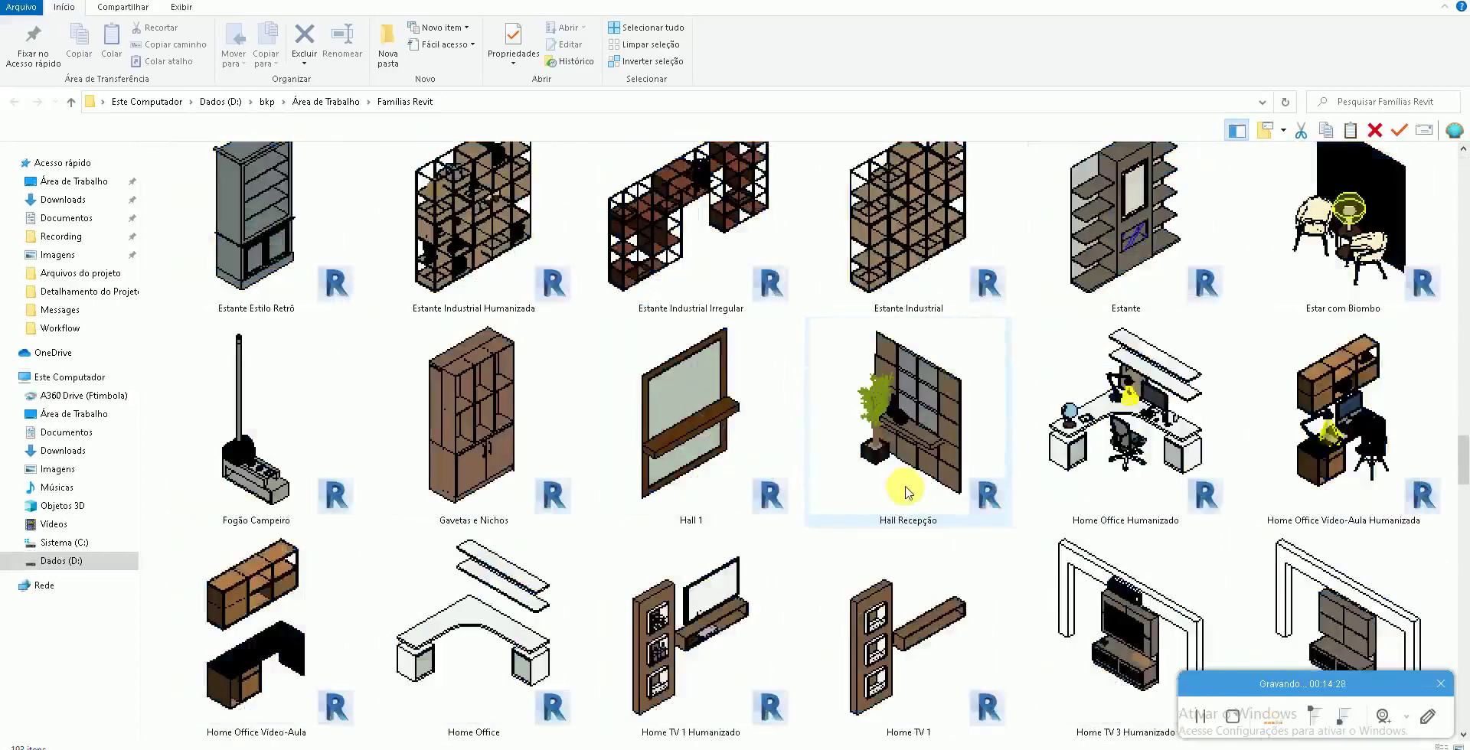
scroll(908, 492, down, 3)
scroll(908, 491, down, 3)
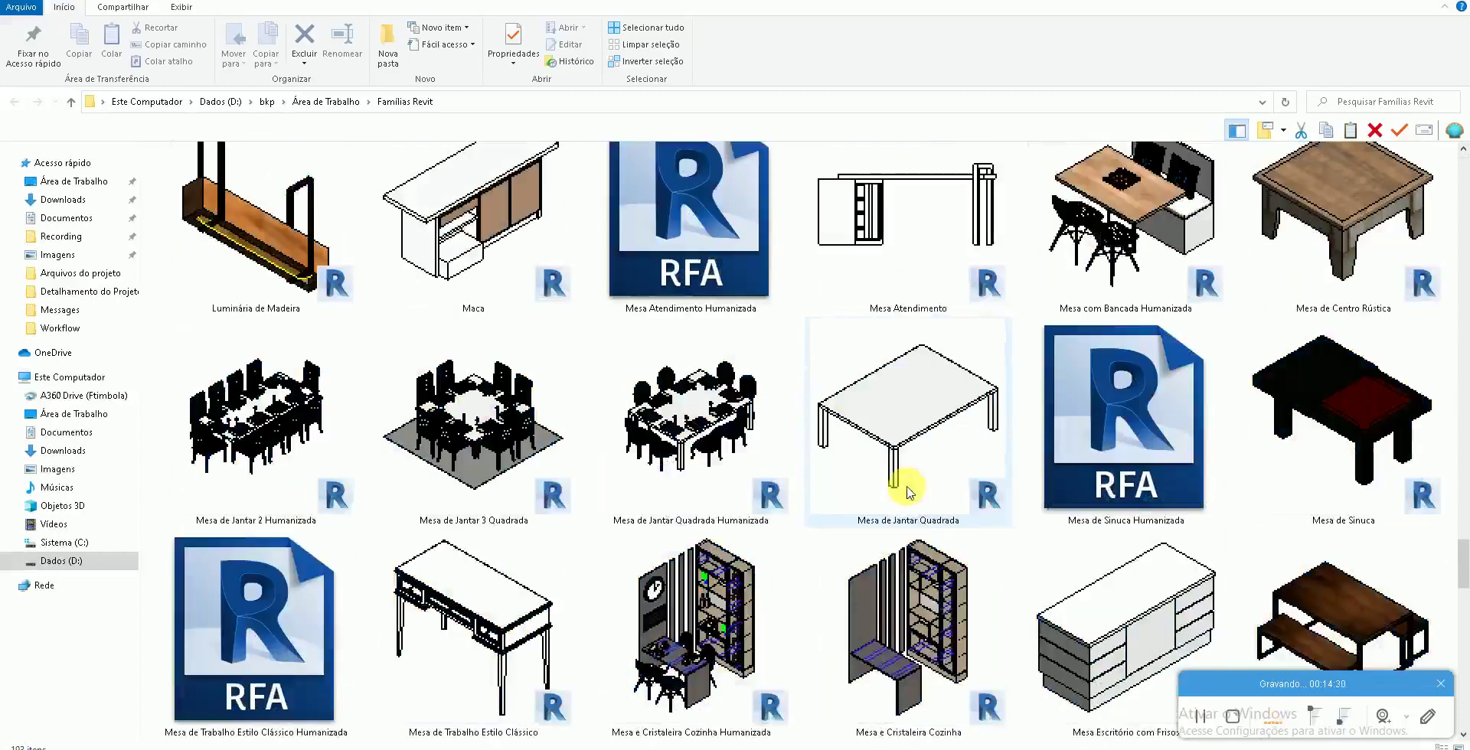
scroll(909, 493, down, 2)
scroll(908, 493, down, 2)
scroll(909, 494, up, 1)
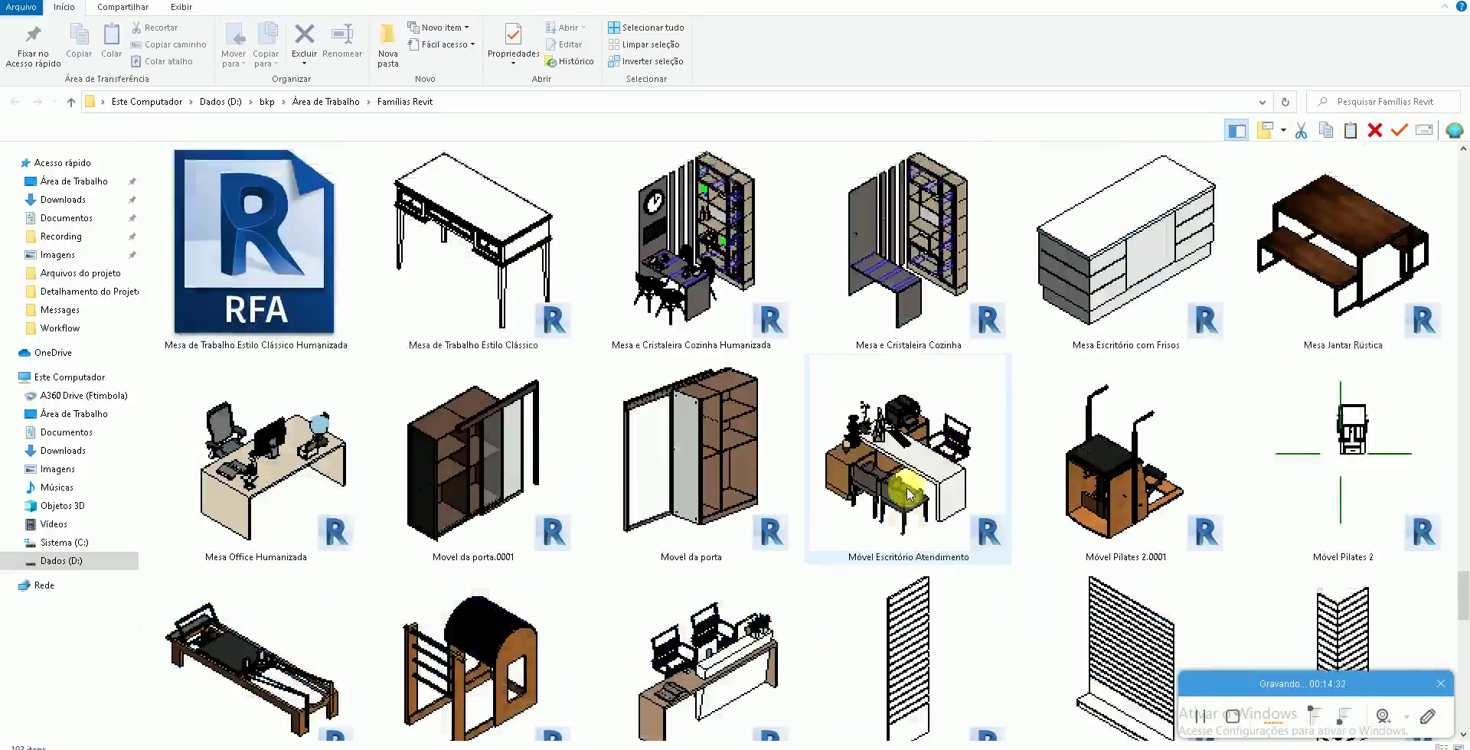
scroll(909, 494, up, 2)
scroll(908, 498, up, 2)
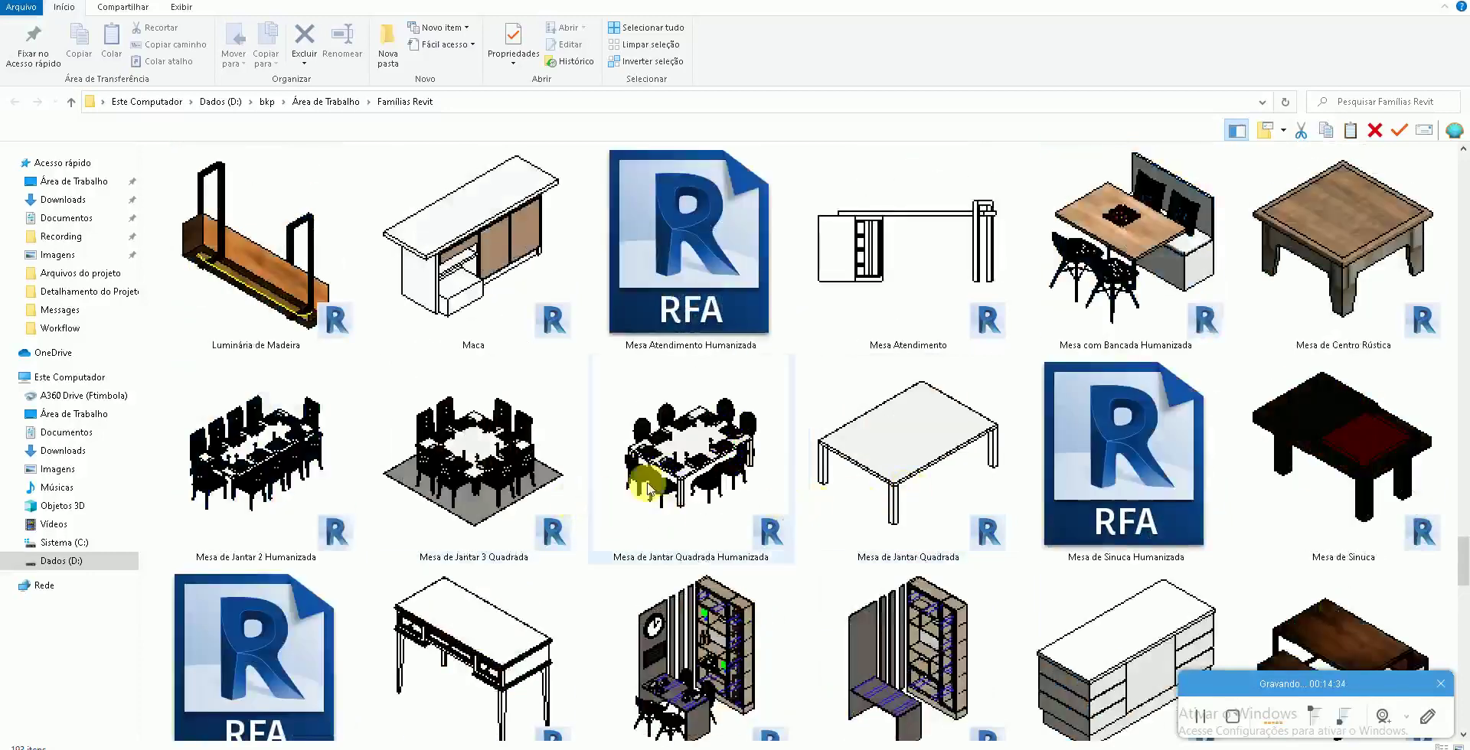
mouse_move(255, 459)
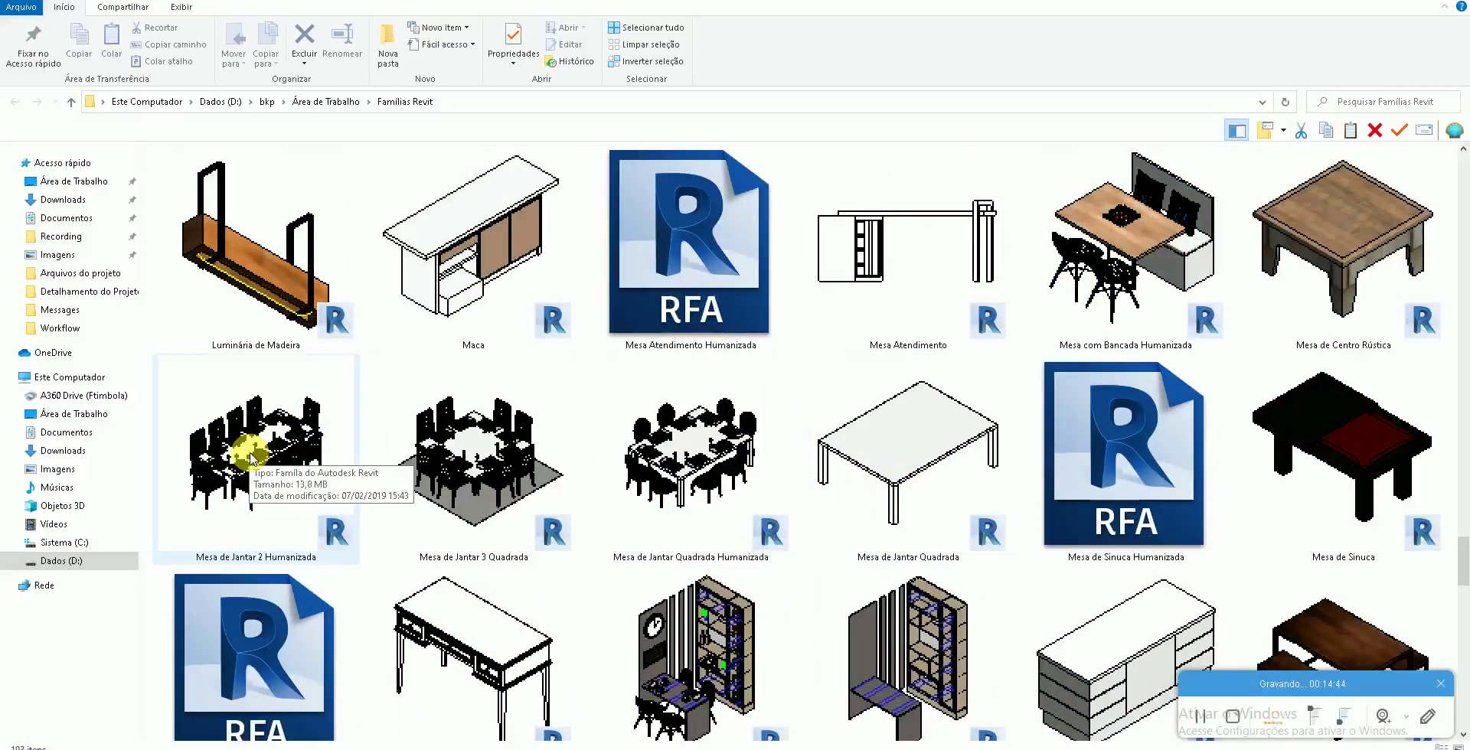
double_click(251, 458)
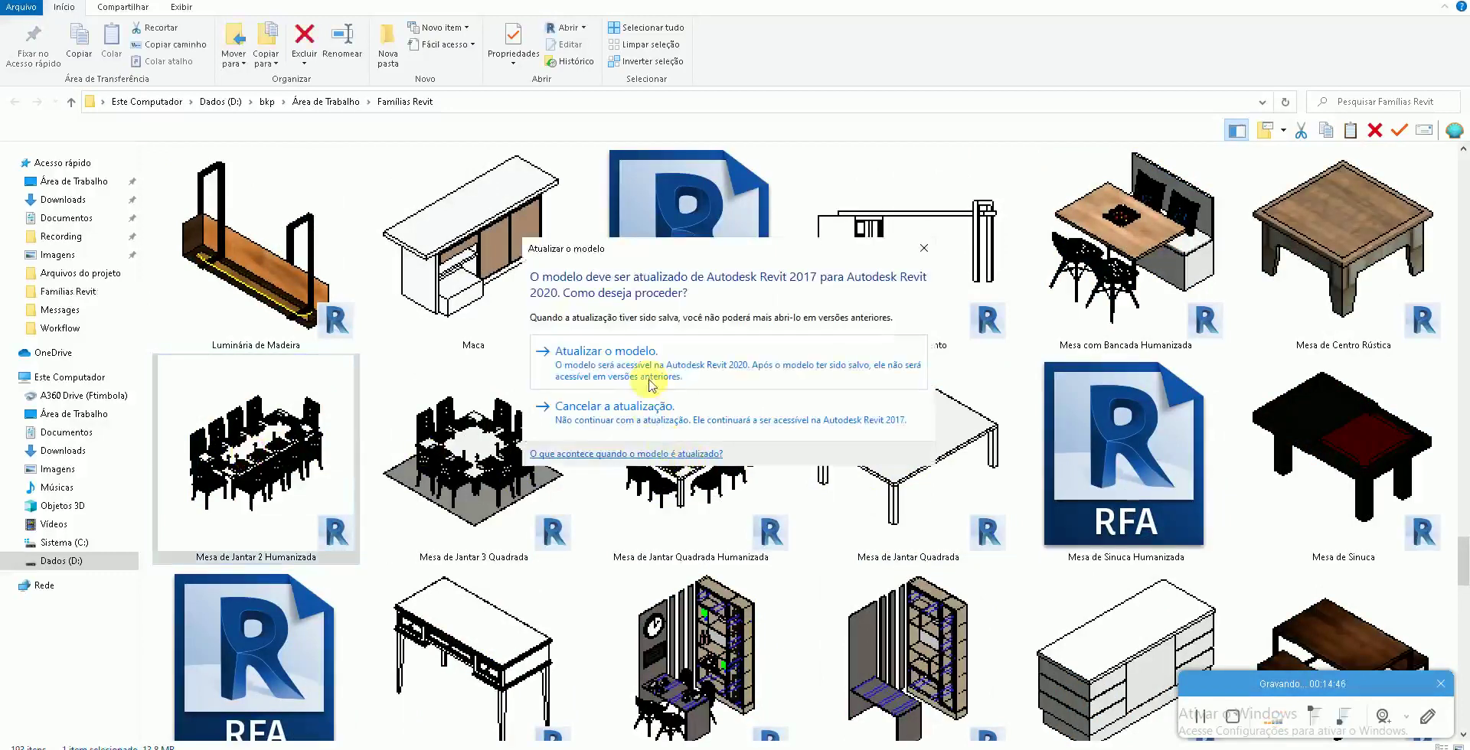
Upgrade Mesa de Jantar 2 Humanizada to Revit 2020 and load it into Projeto1
click(651, 373)
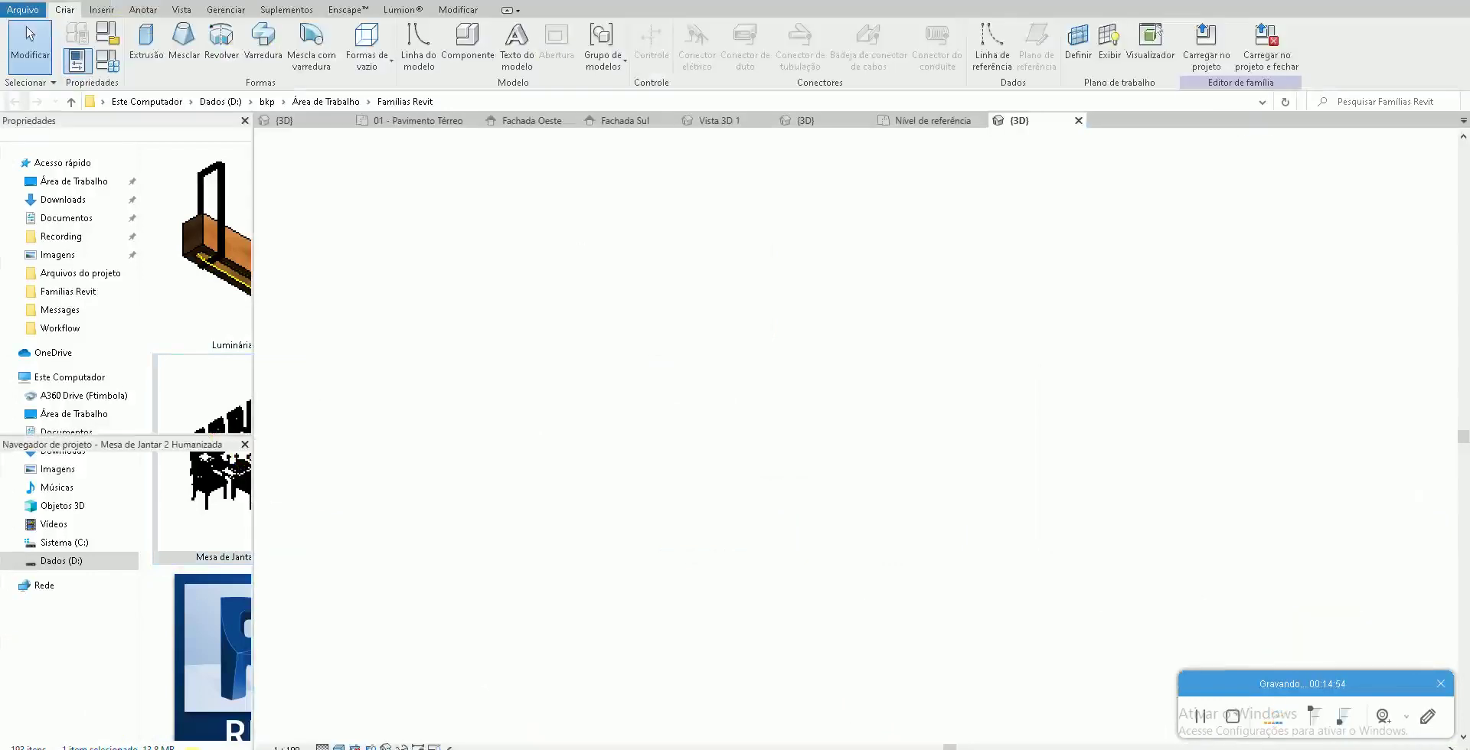
click(1206, 42)
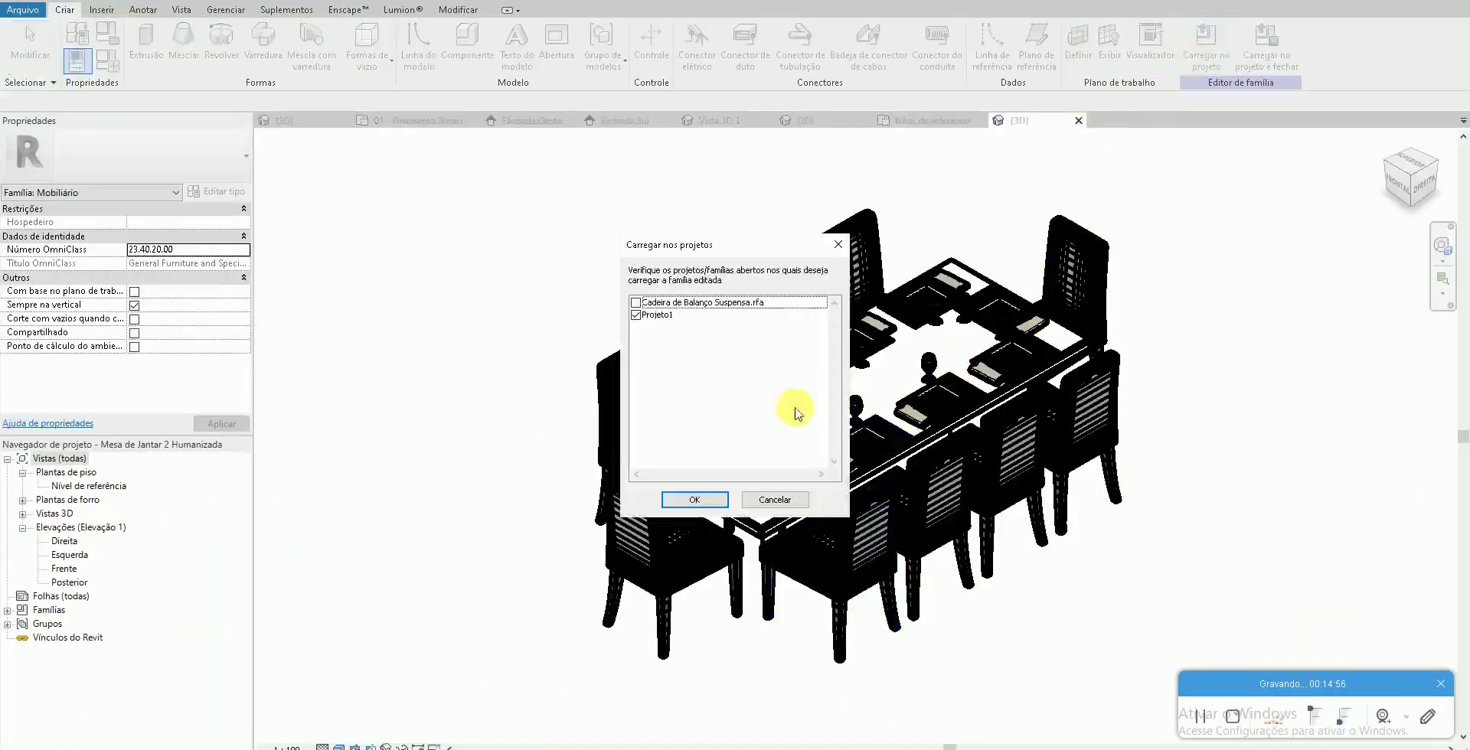
click(711, 503)
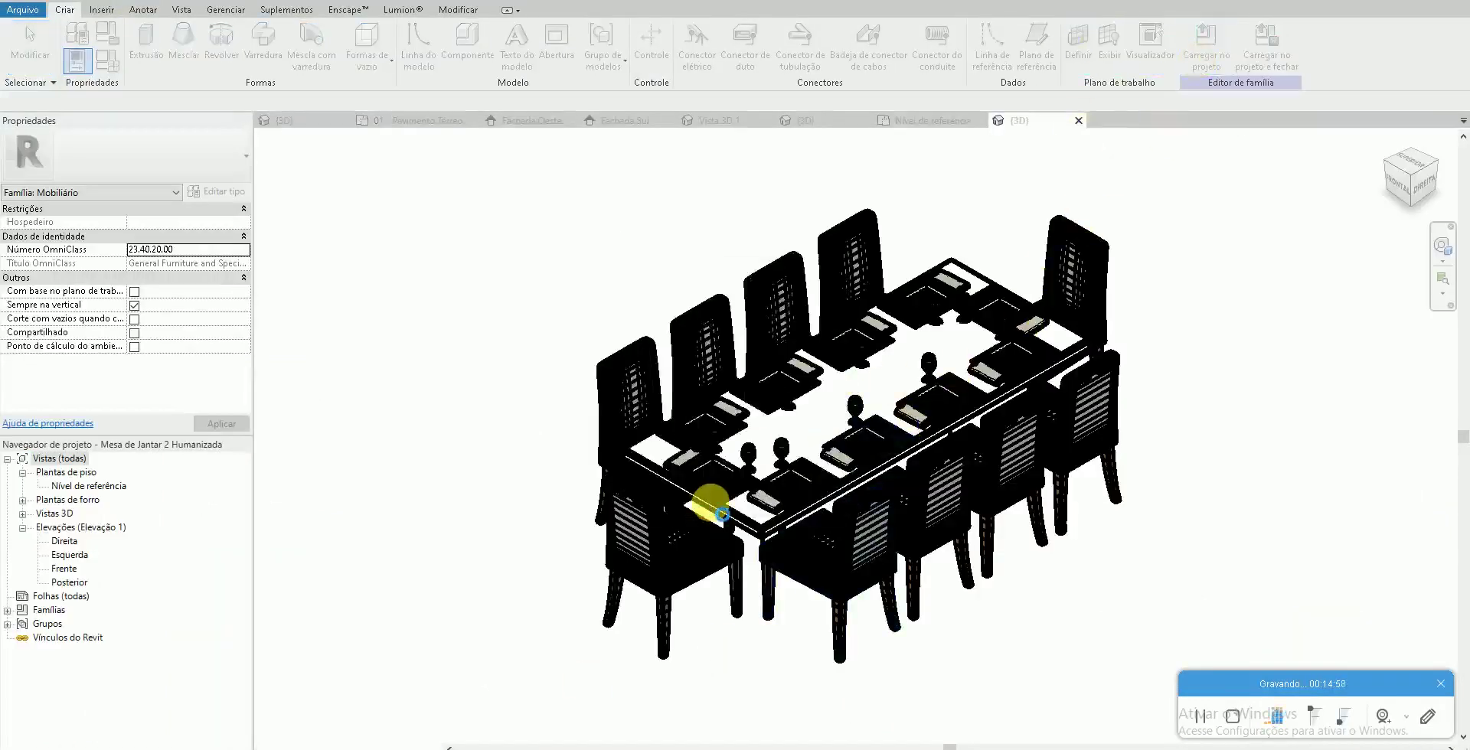
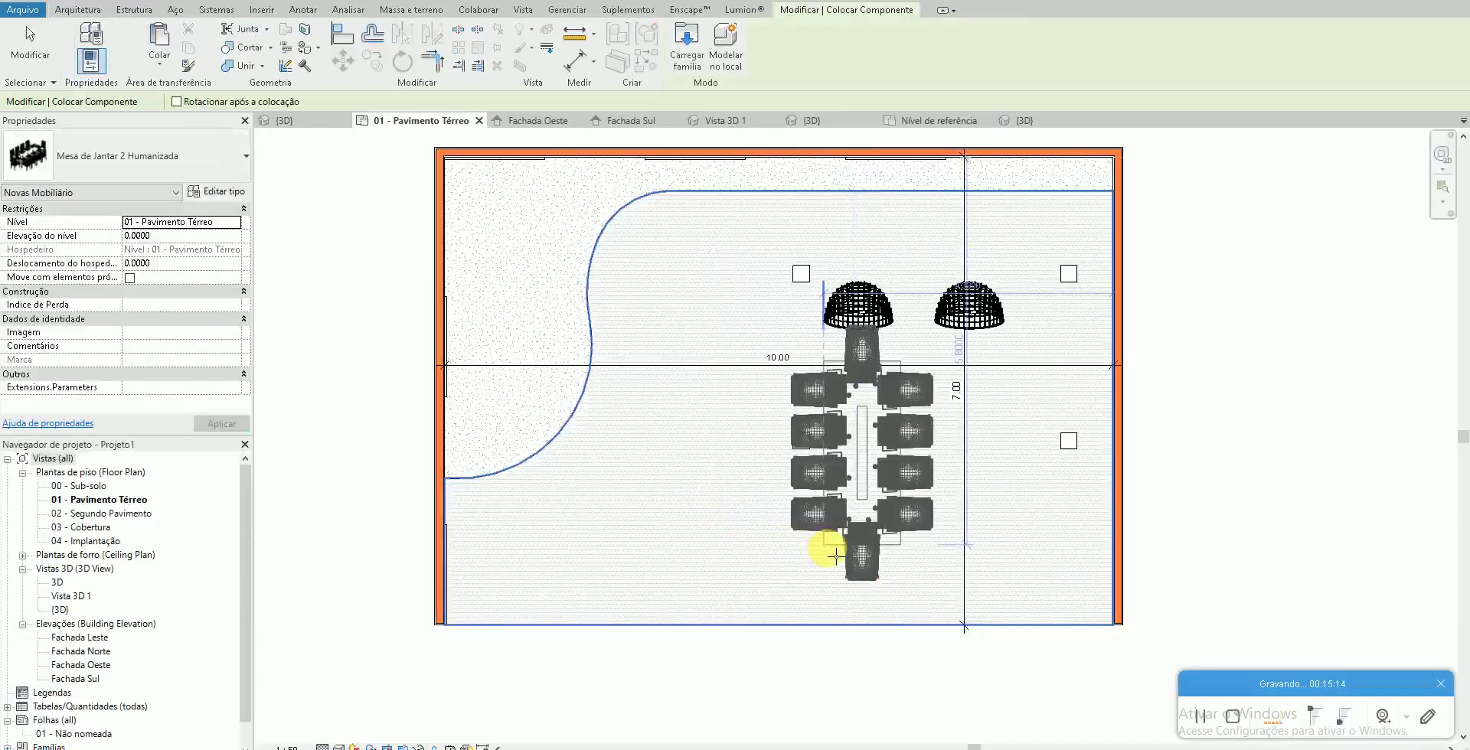
Place the Mesa de Jantar 2 Humanizada dining table on the patio, rotated horizontal
key(space)
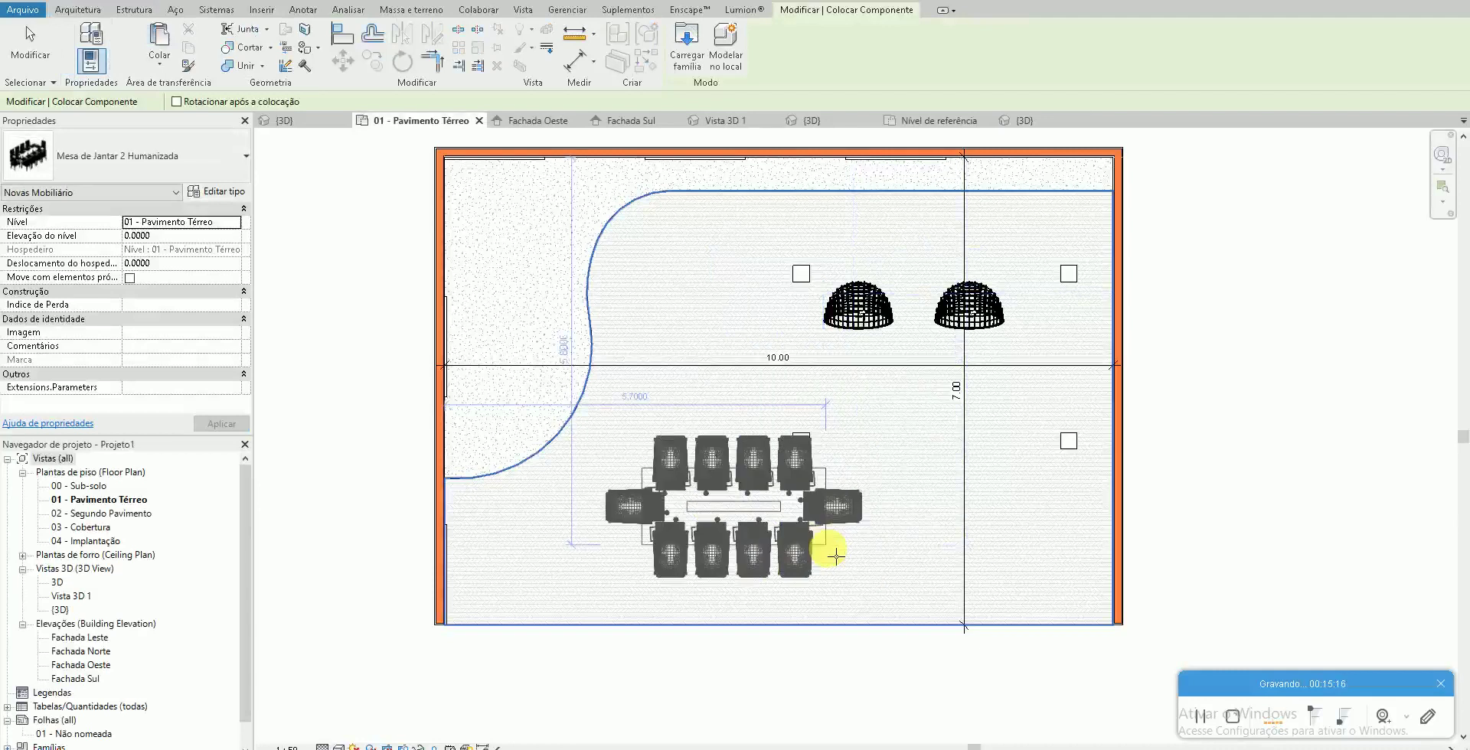
click(1026, 571)
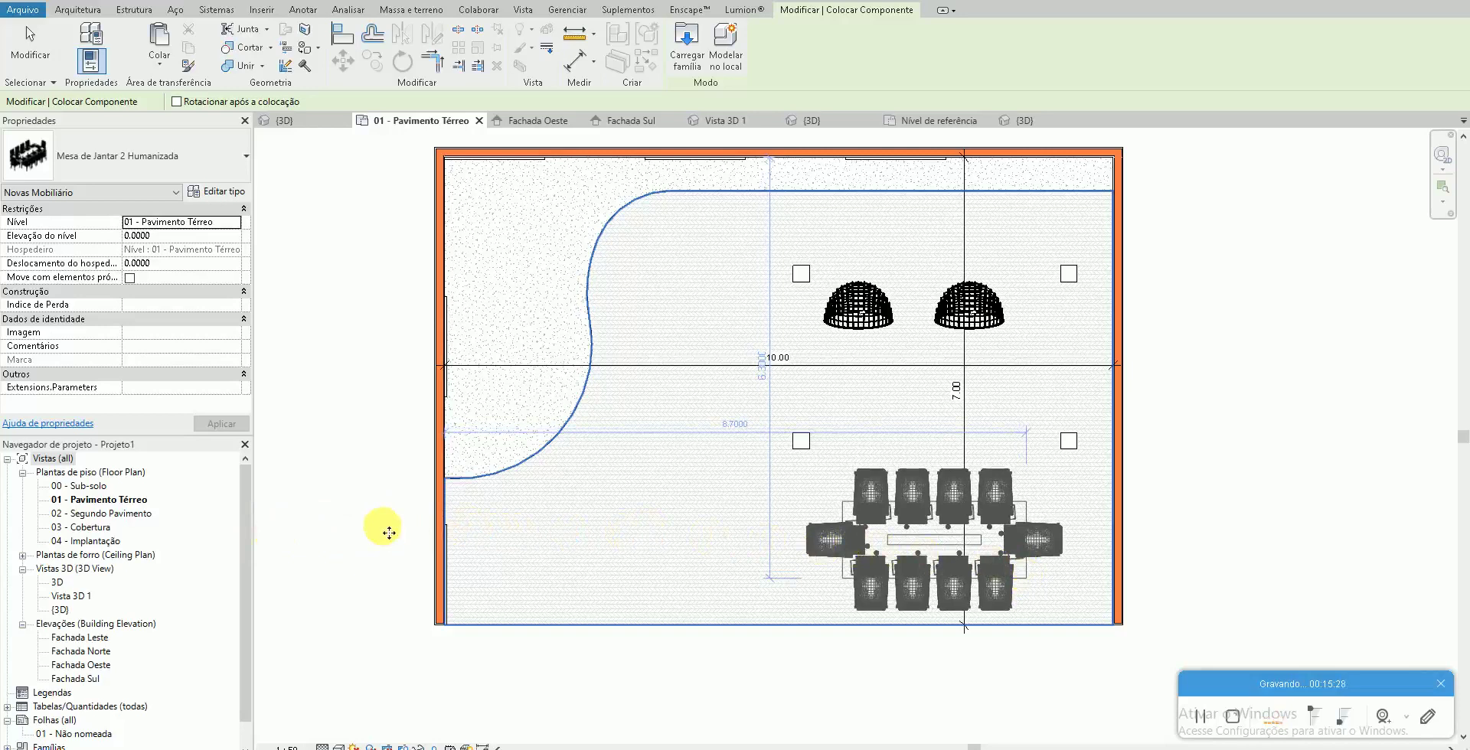
key(Escape)
key(Escape)
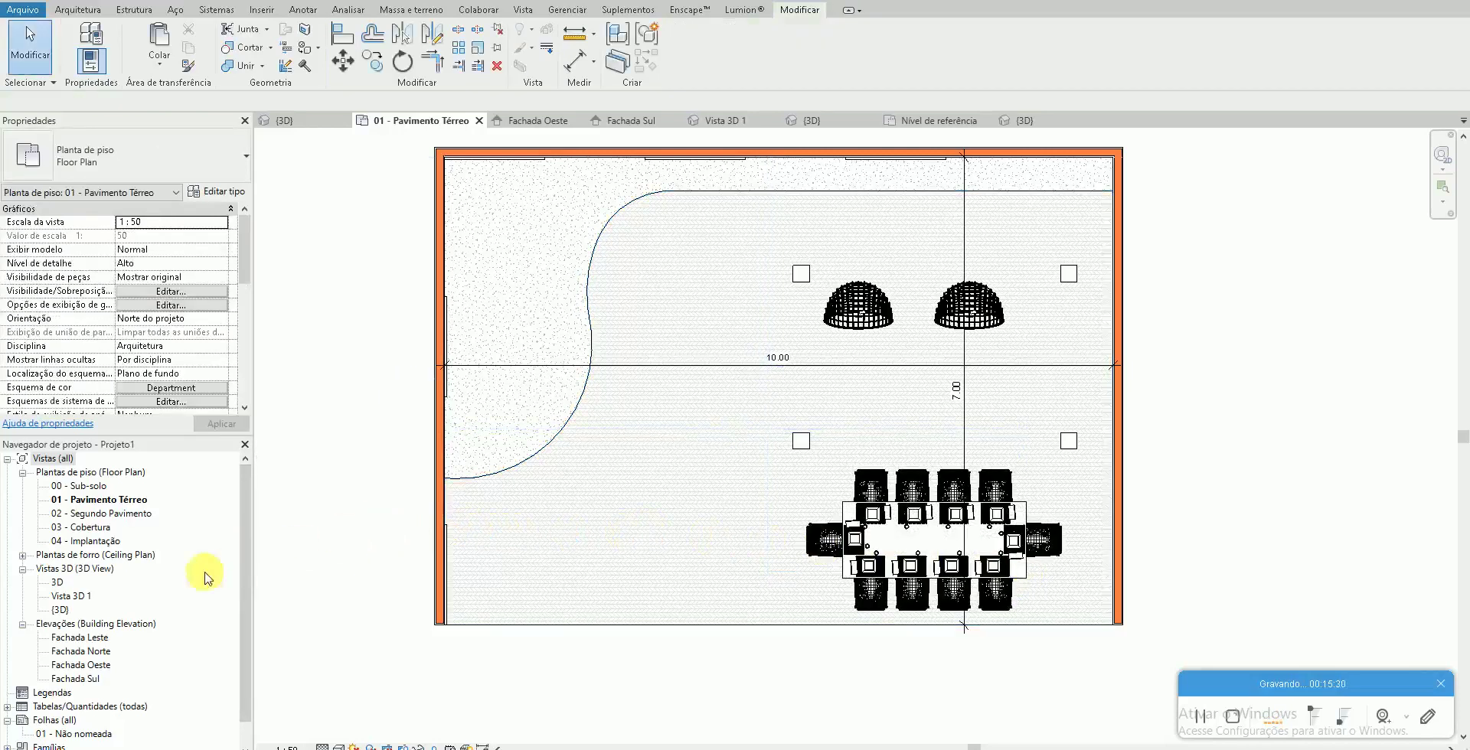
Check the dining table in Vista 3D 1, then delete it from the ground-floor plan
double_click(70, 596)
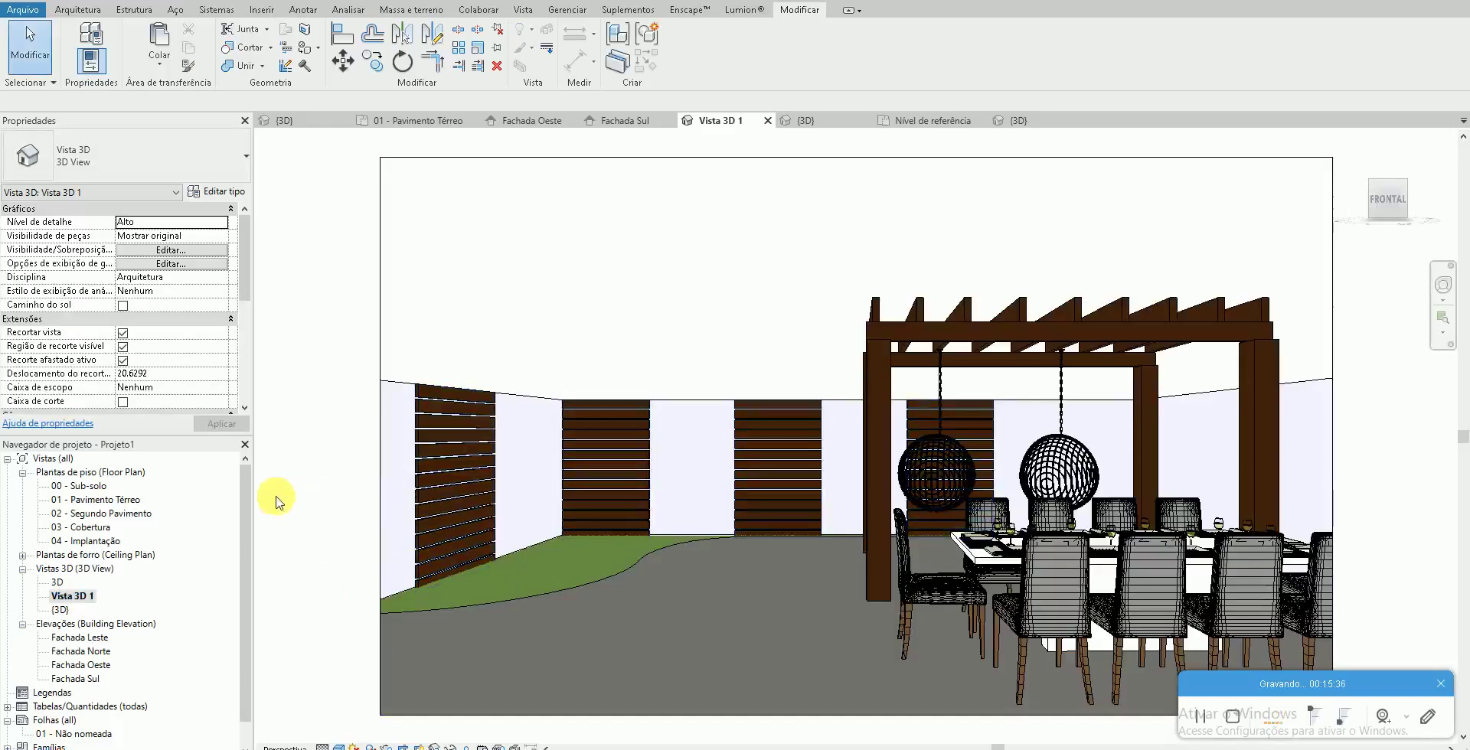
double_click(123, 500)
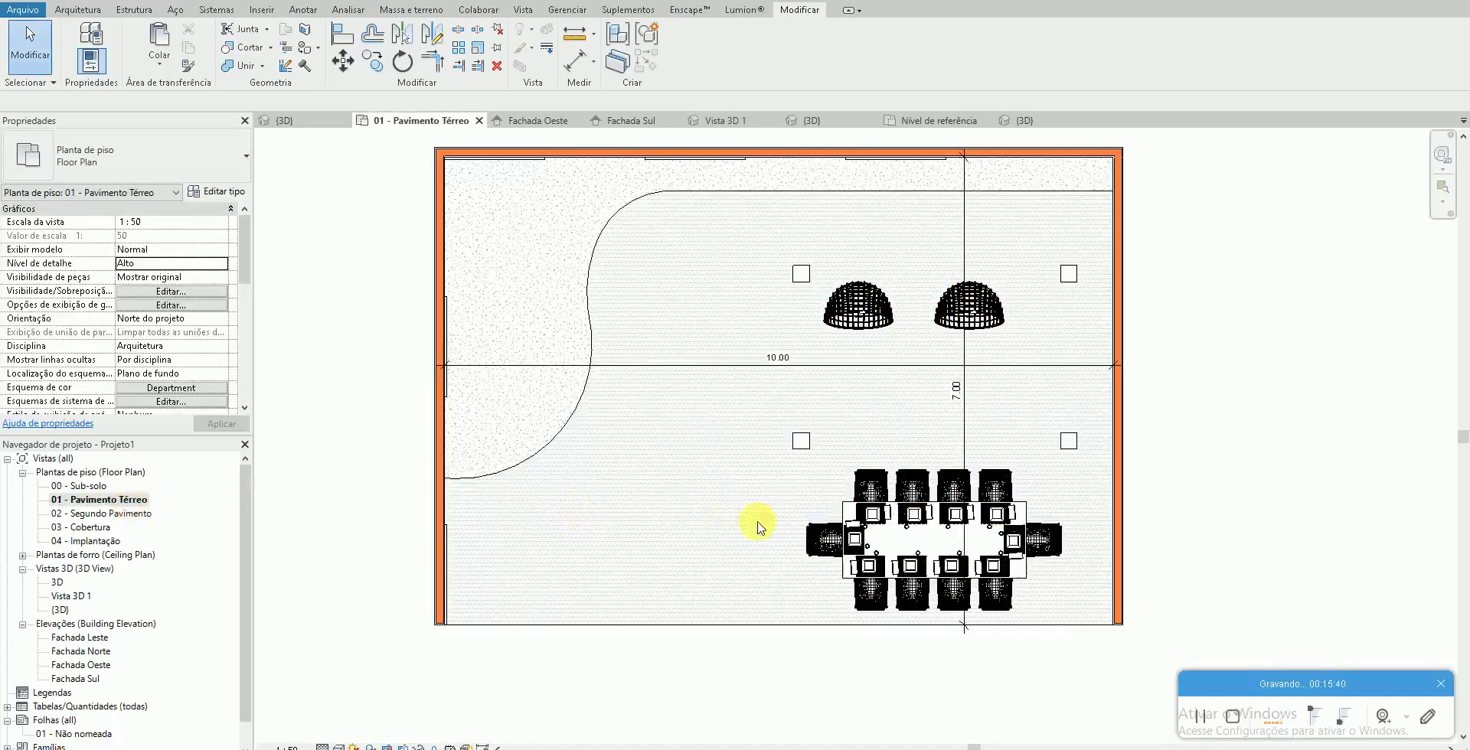
click(836, 521)
key(Delete)
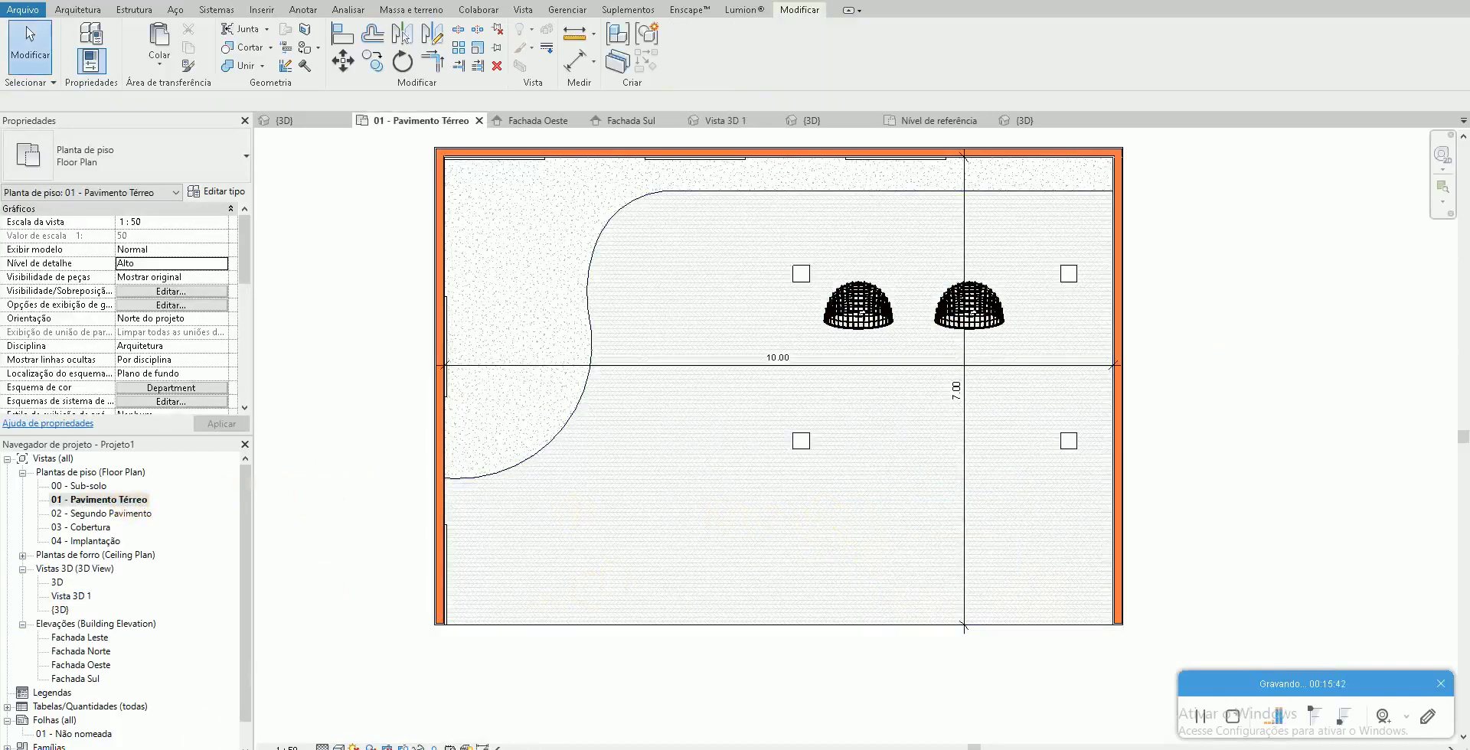
Browse the Blocos de Revit and Famílias Revit block library folders
click(99, 711)
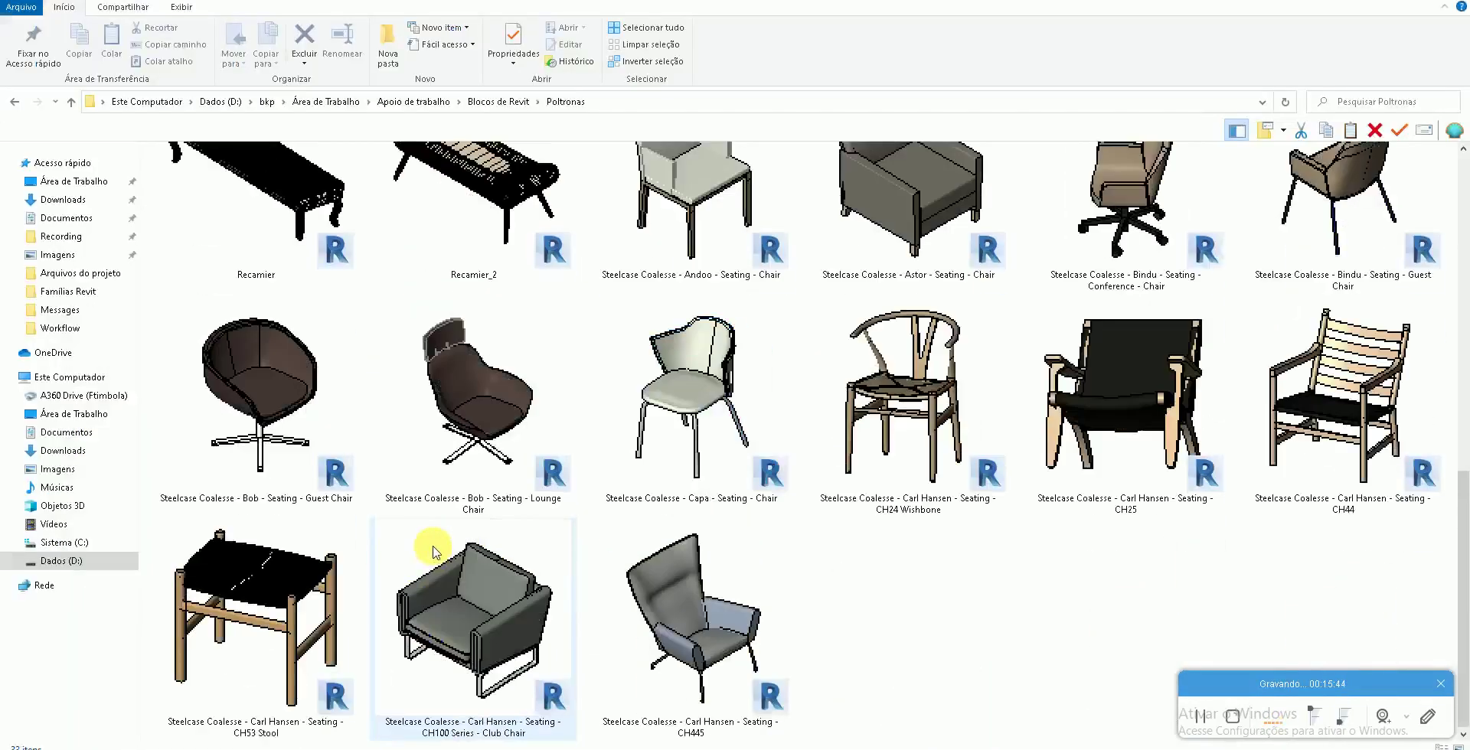
scroll(434, 553, up, 5)
click(14, 101)
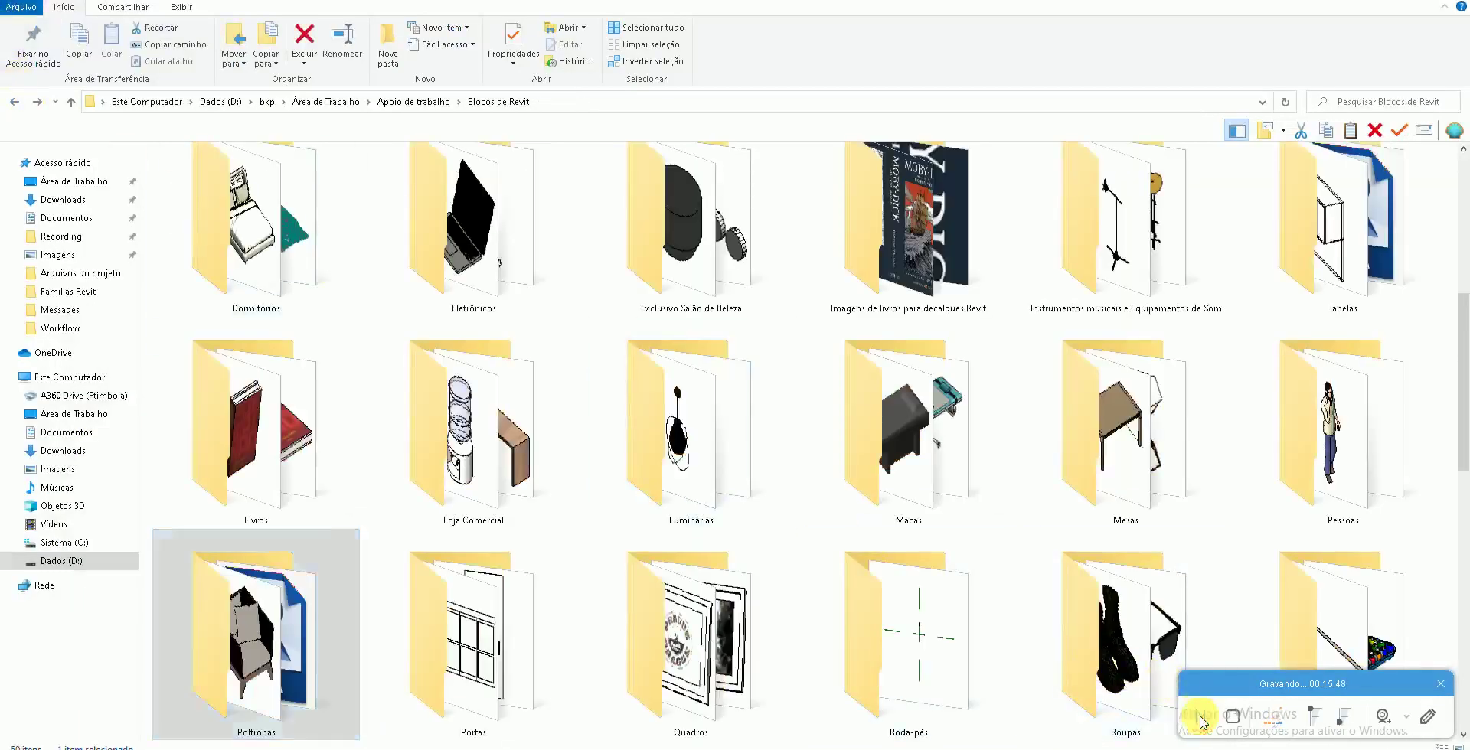
key(alt+Tab)
scroll(709, 552, down, 5)
scroll(1105, 713, down, 3)
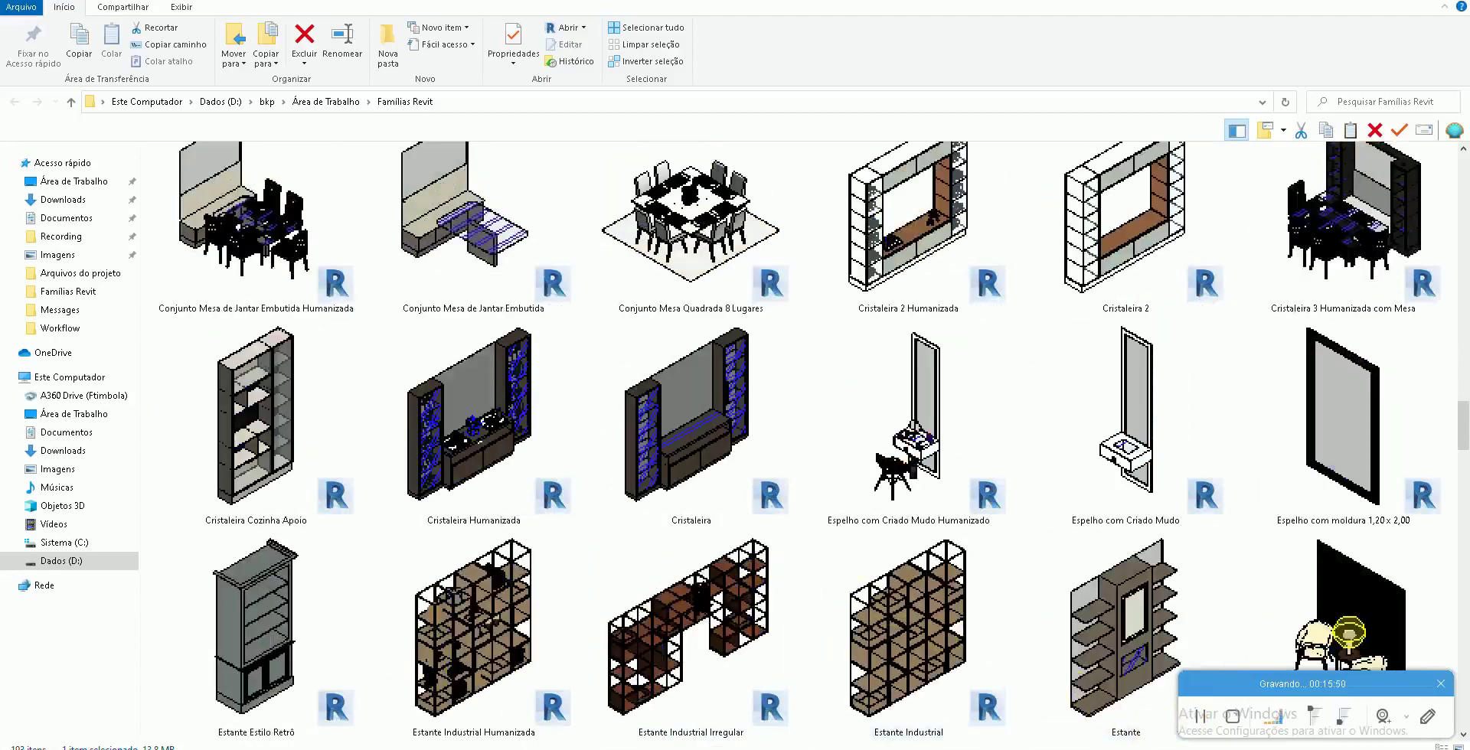
Open the 50 Blocos de Revit 6 folder and pick the Mesa Jantar Rústica family
key(super+d)
click(766, 610)
double_click(766, 611)
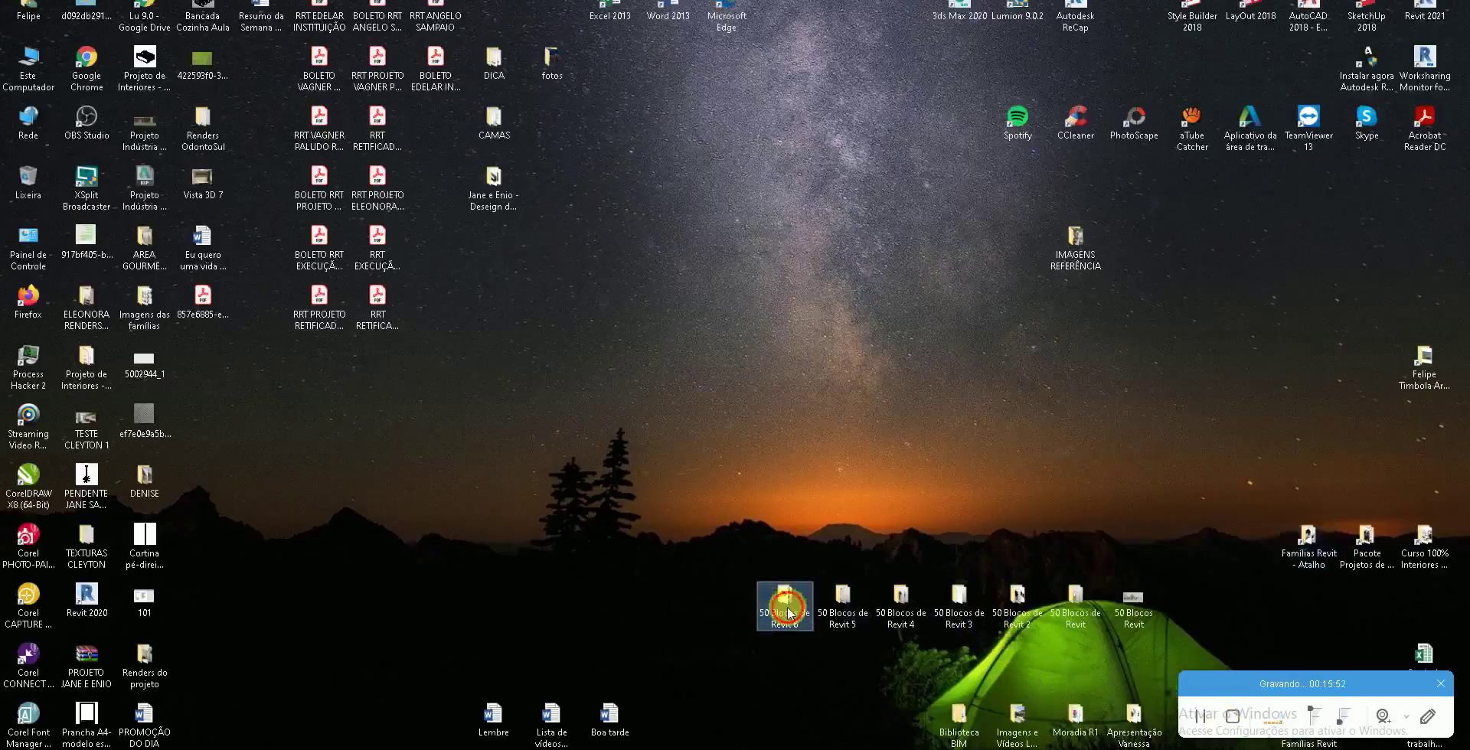
scroll(785, 613, down, 5)
scroll(785, 615, down, 3)
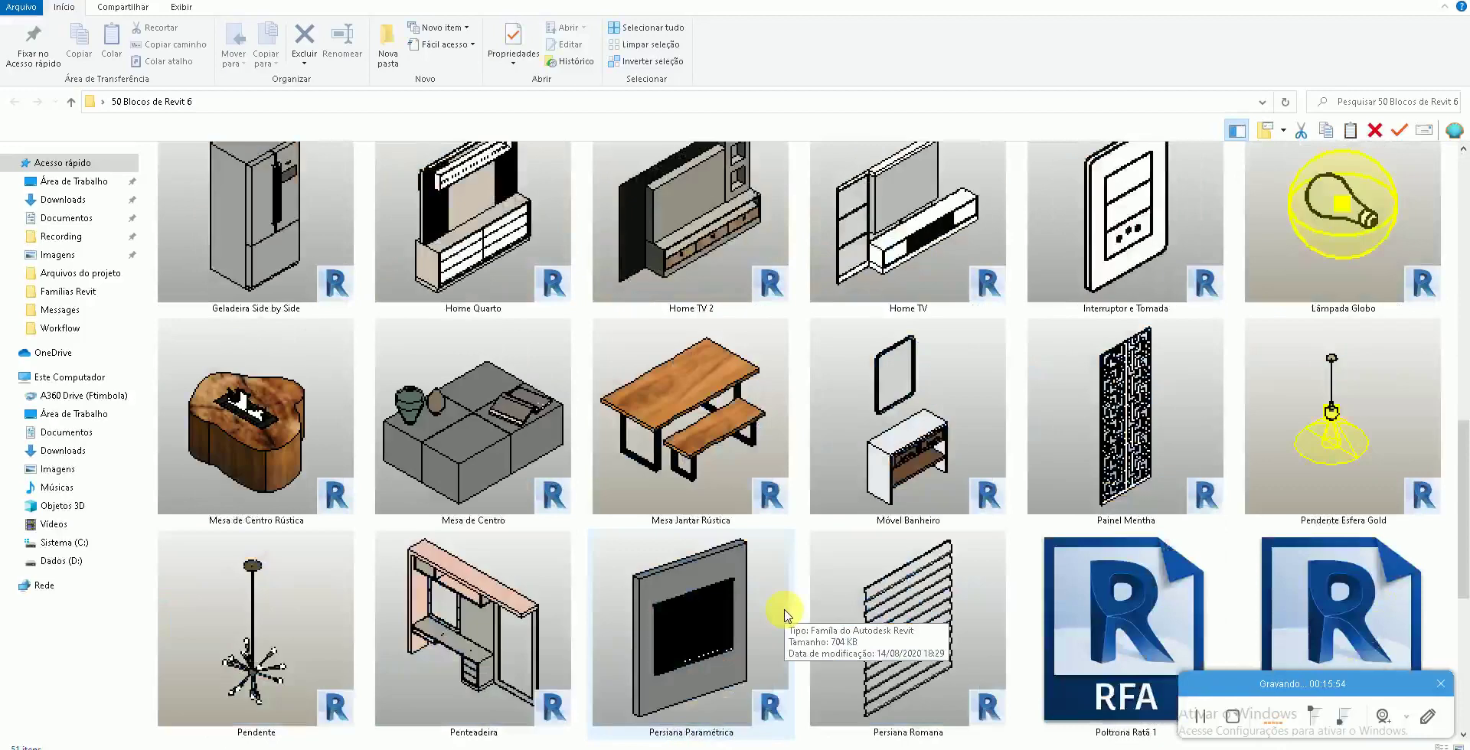
click(667, 432)
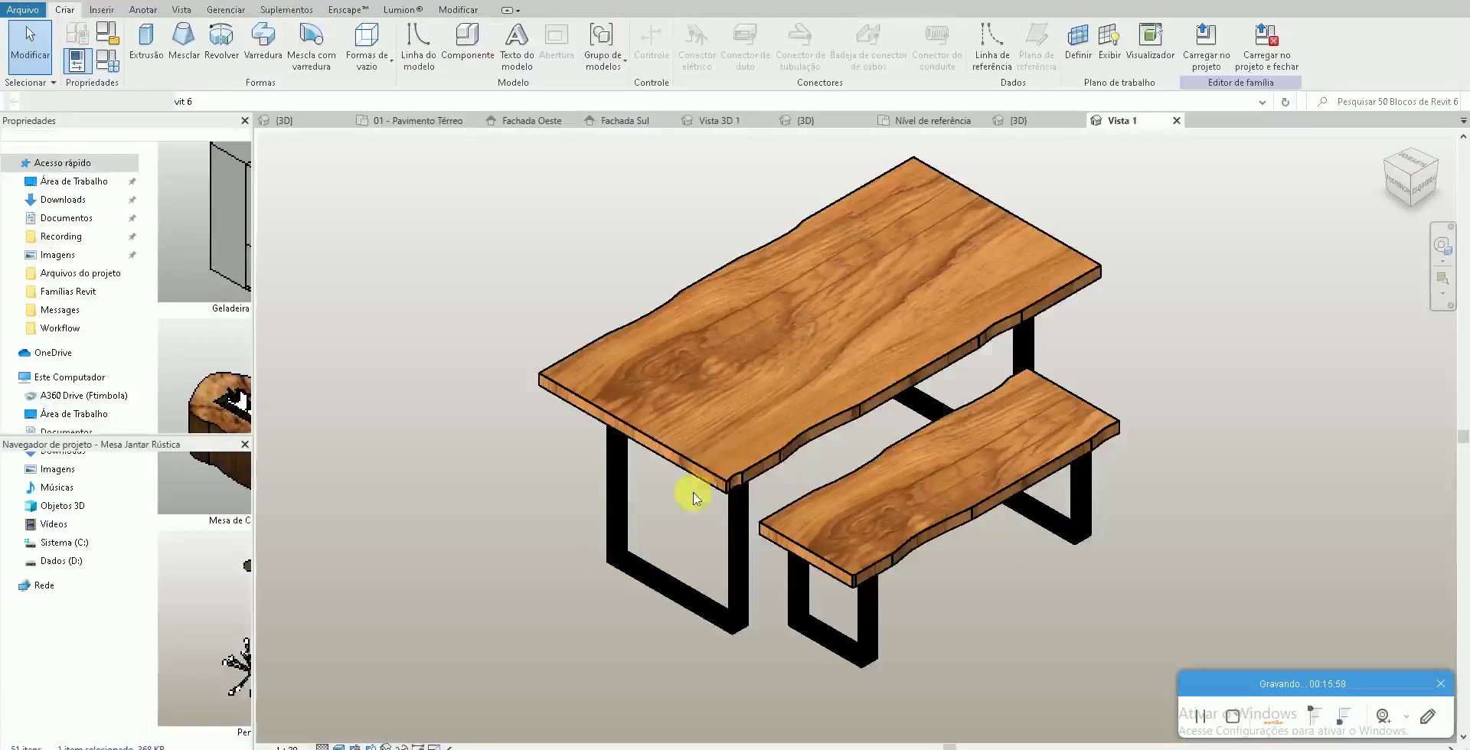
Load Mesa Jantar Rústica into Projeto1, place it vertically on the patio, and view Vista 3D 1
click(1203, 46)
click(712, 499)
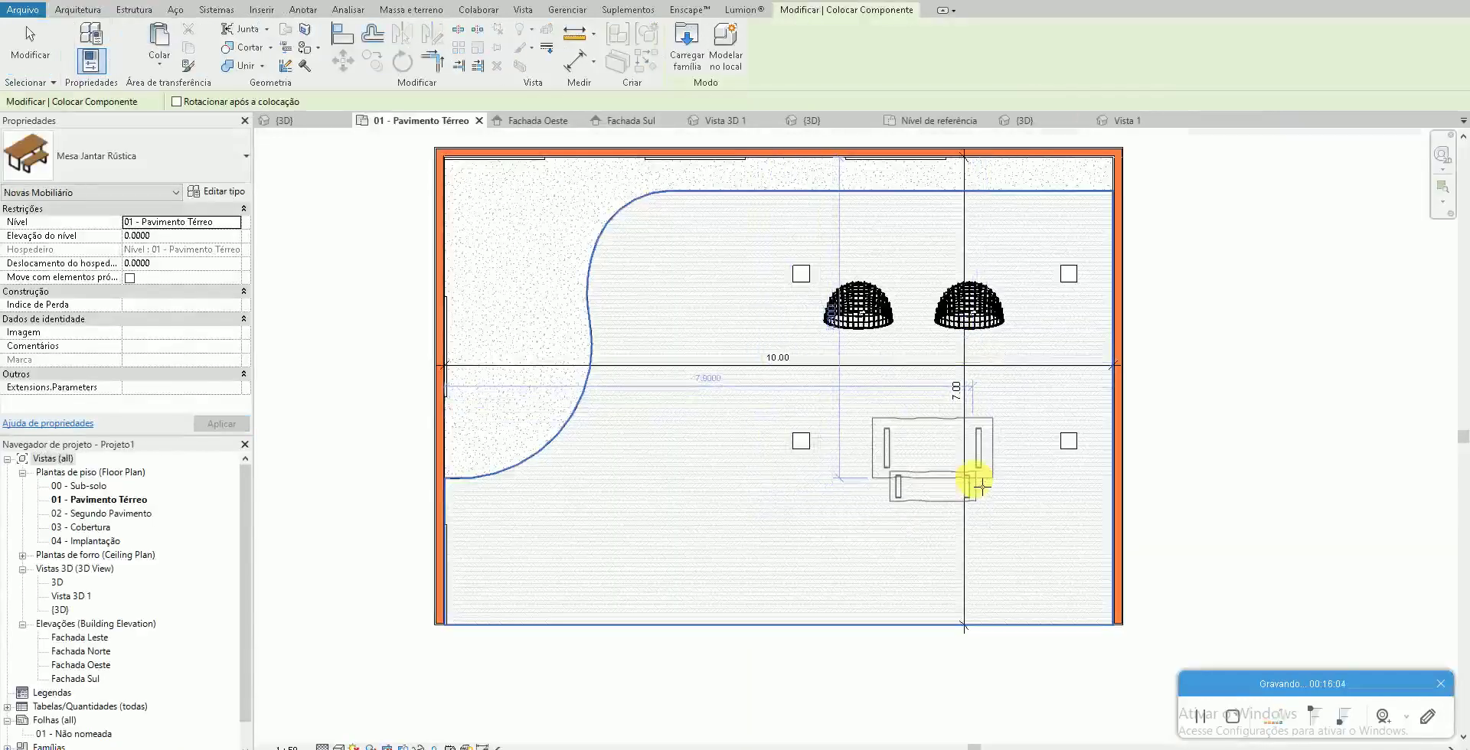
key(space)
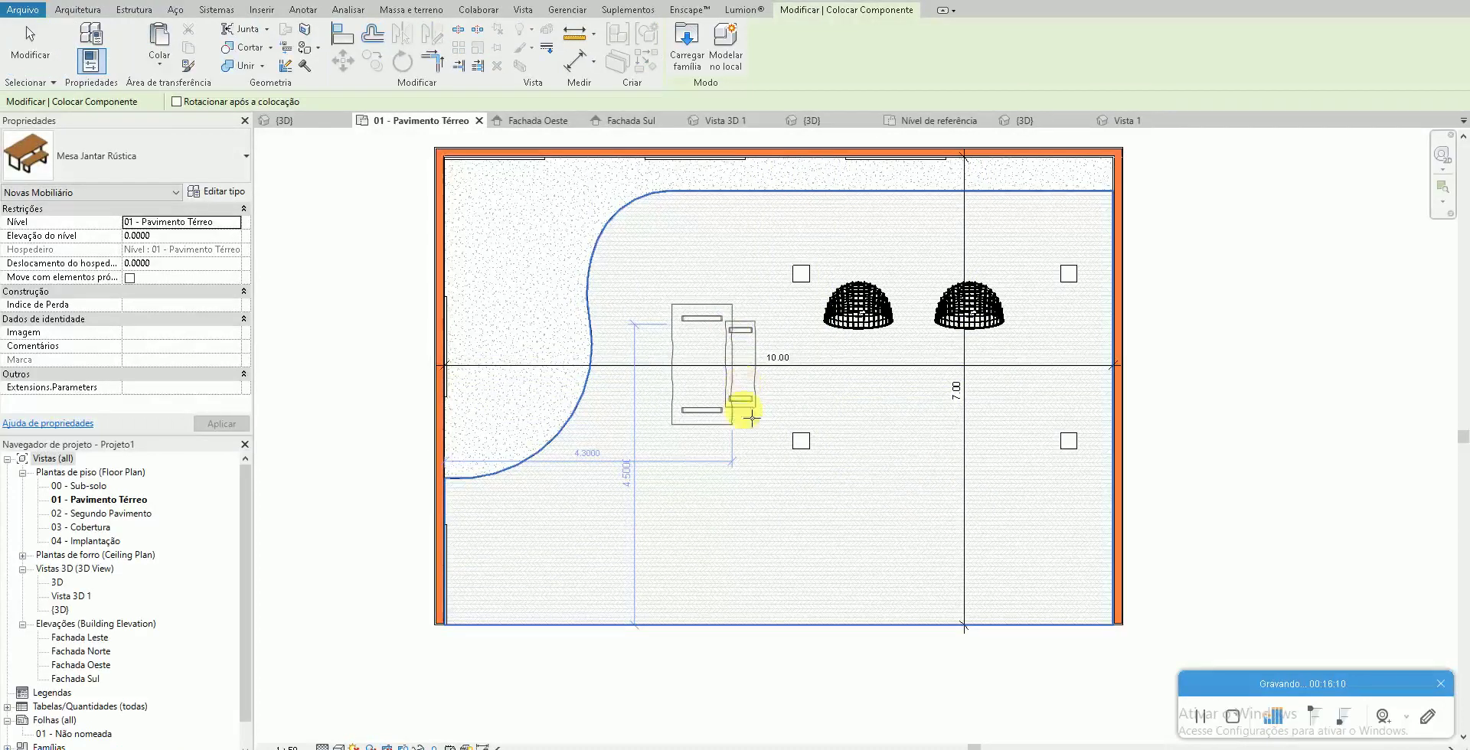
key(Escape)
double_click(73, 595)
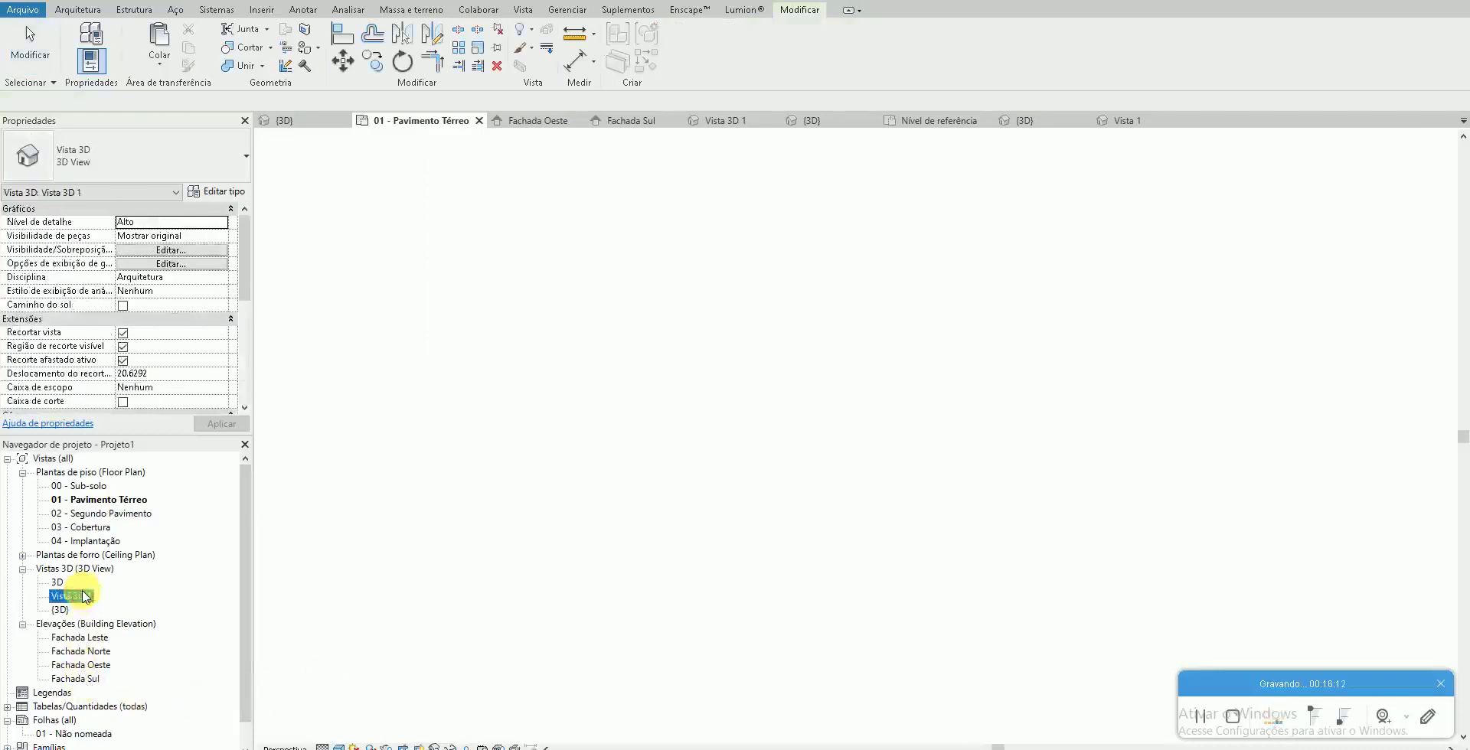
drag(761, 585, 784, 575)
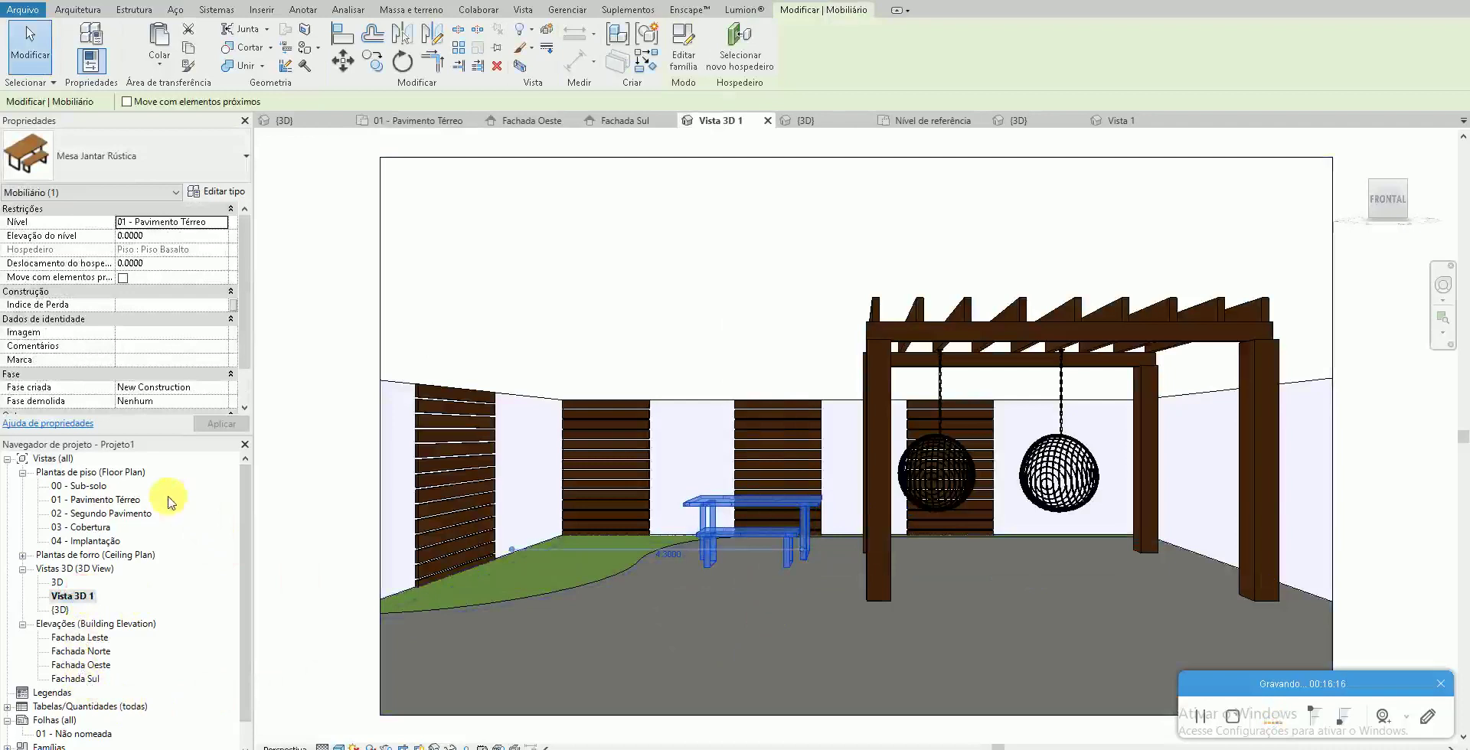
Move the rustic table toward the lower right of the plan and check it in 3D
key(Escape)
double_click(131, 501)
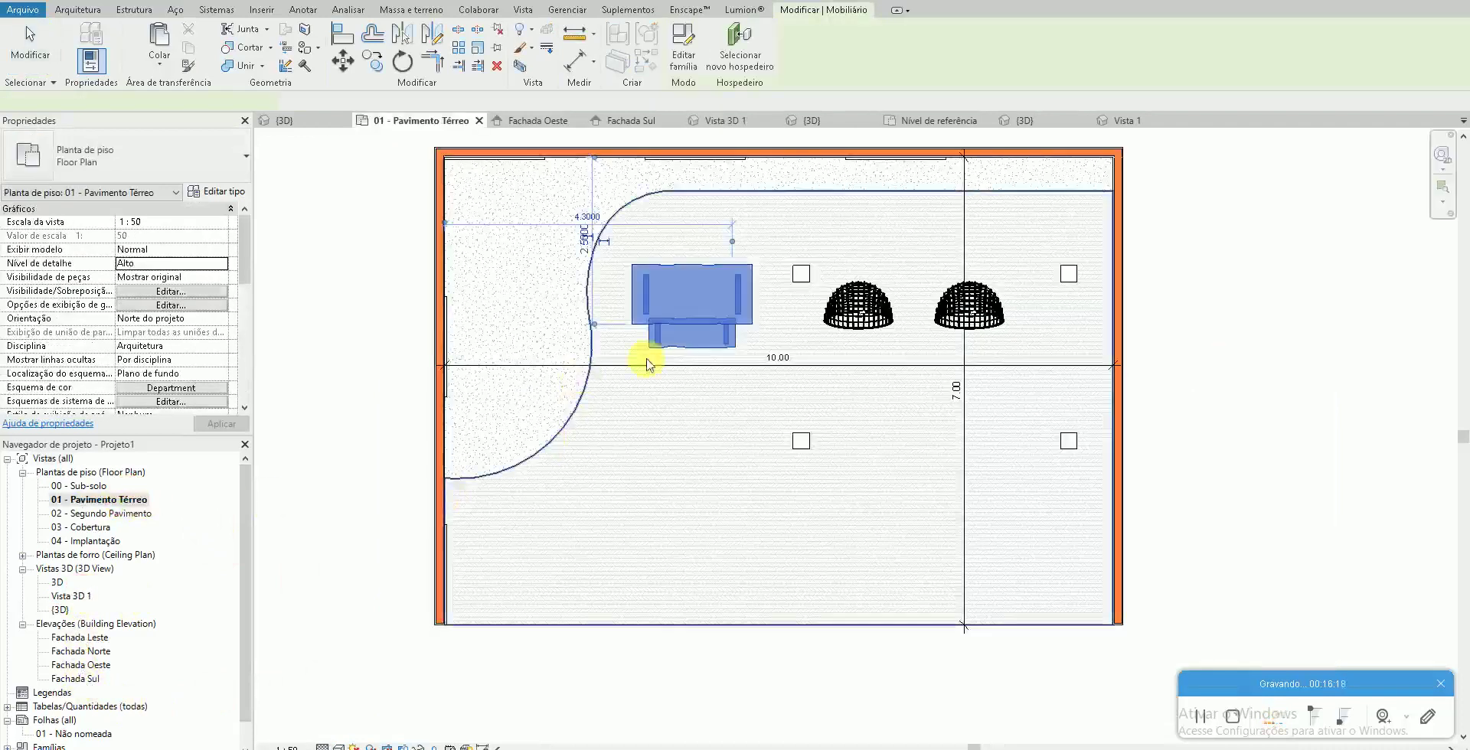
click(674, 337)
drag(940, 555, 956, 550)
click(452, 698)
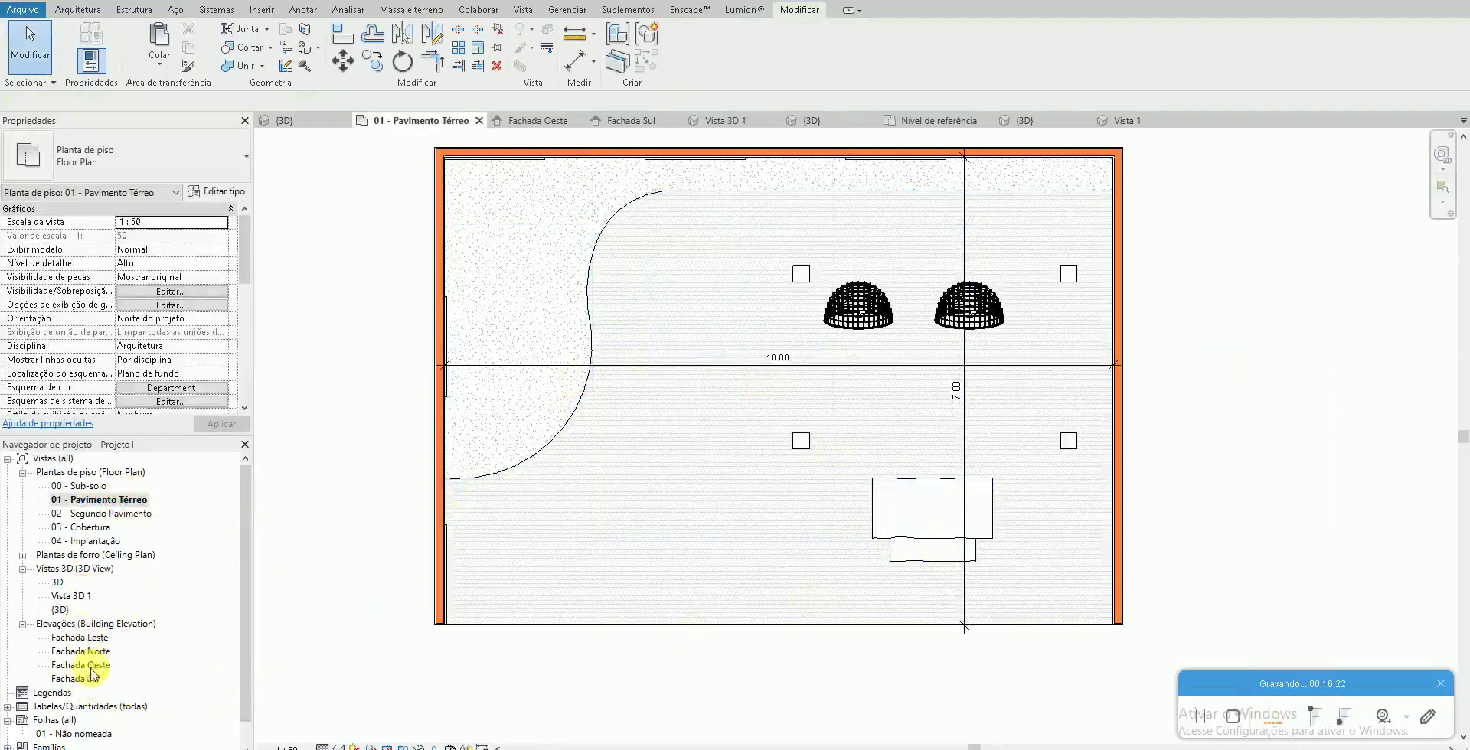
double_click(75, 598)
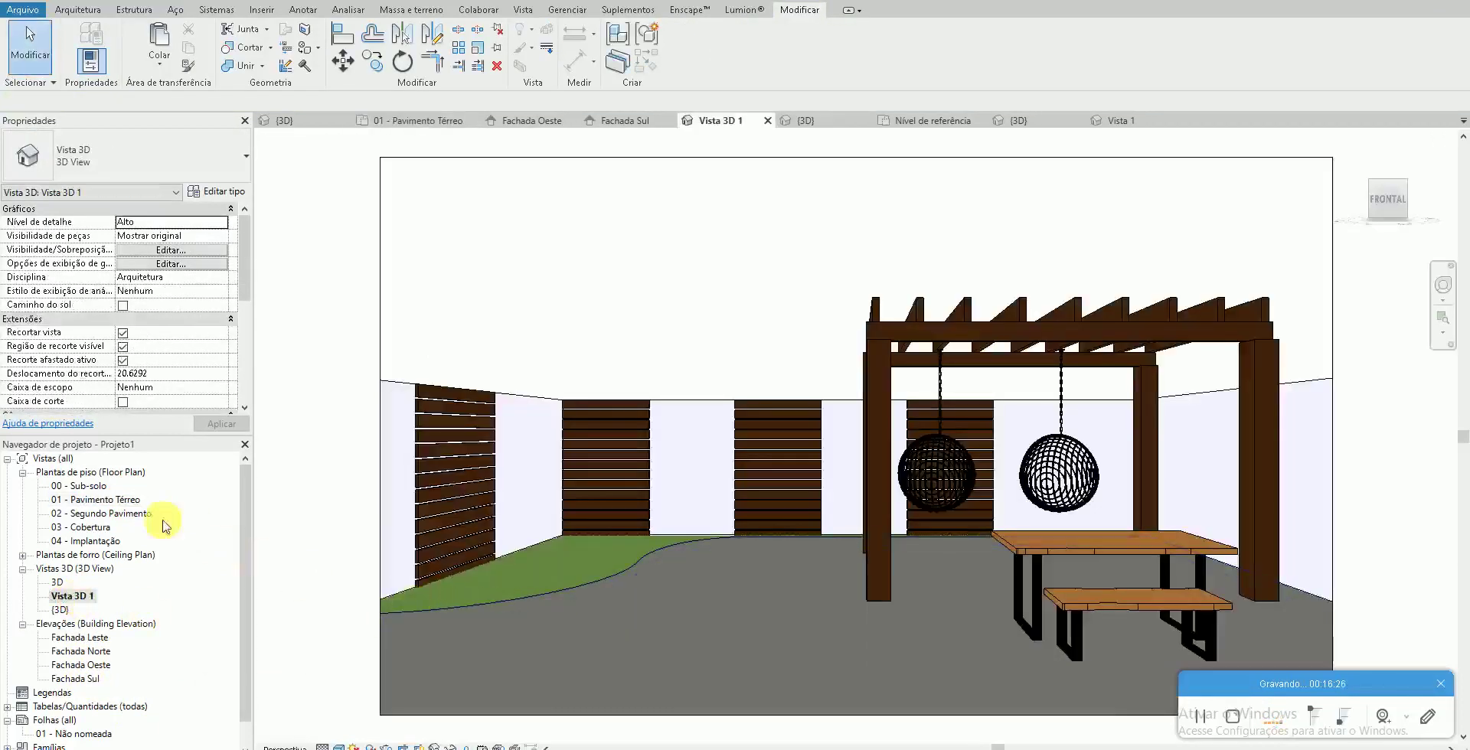
double_click(99, 499)
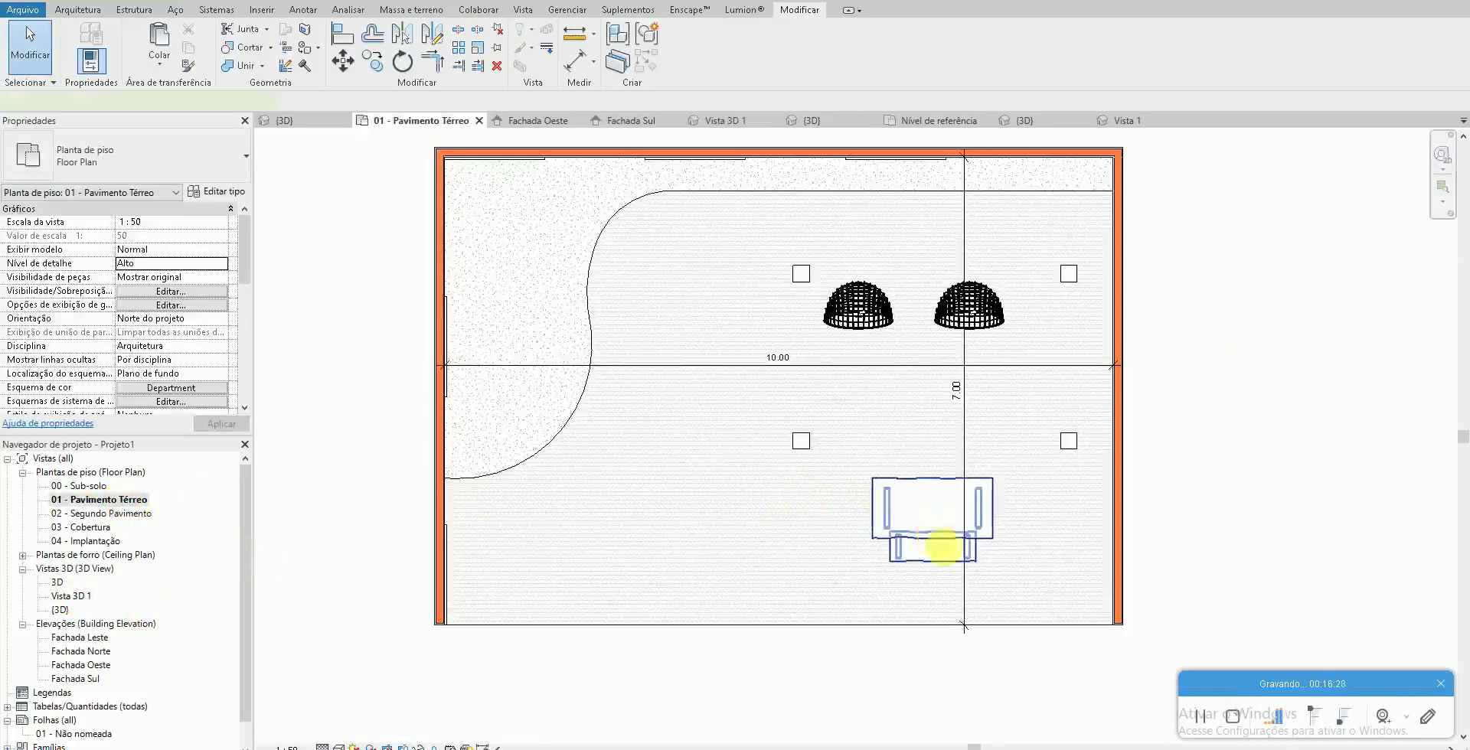
Try the rustic table further left on the plan and check it in Vista 3D 1
drag(943, 540, 985, 565)
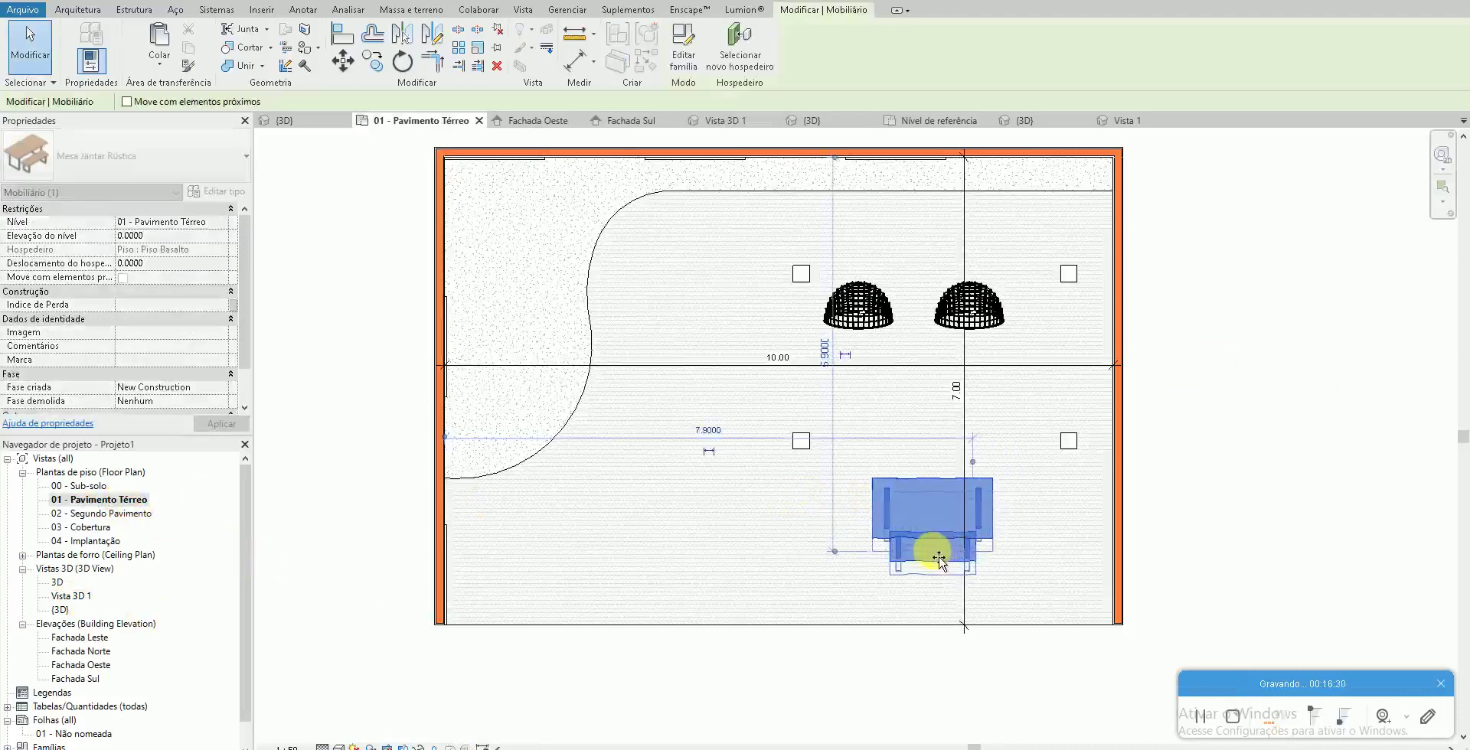
drag(985, 565, 683, 556)
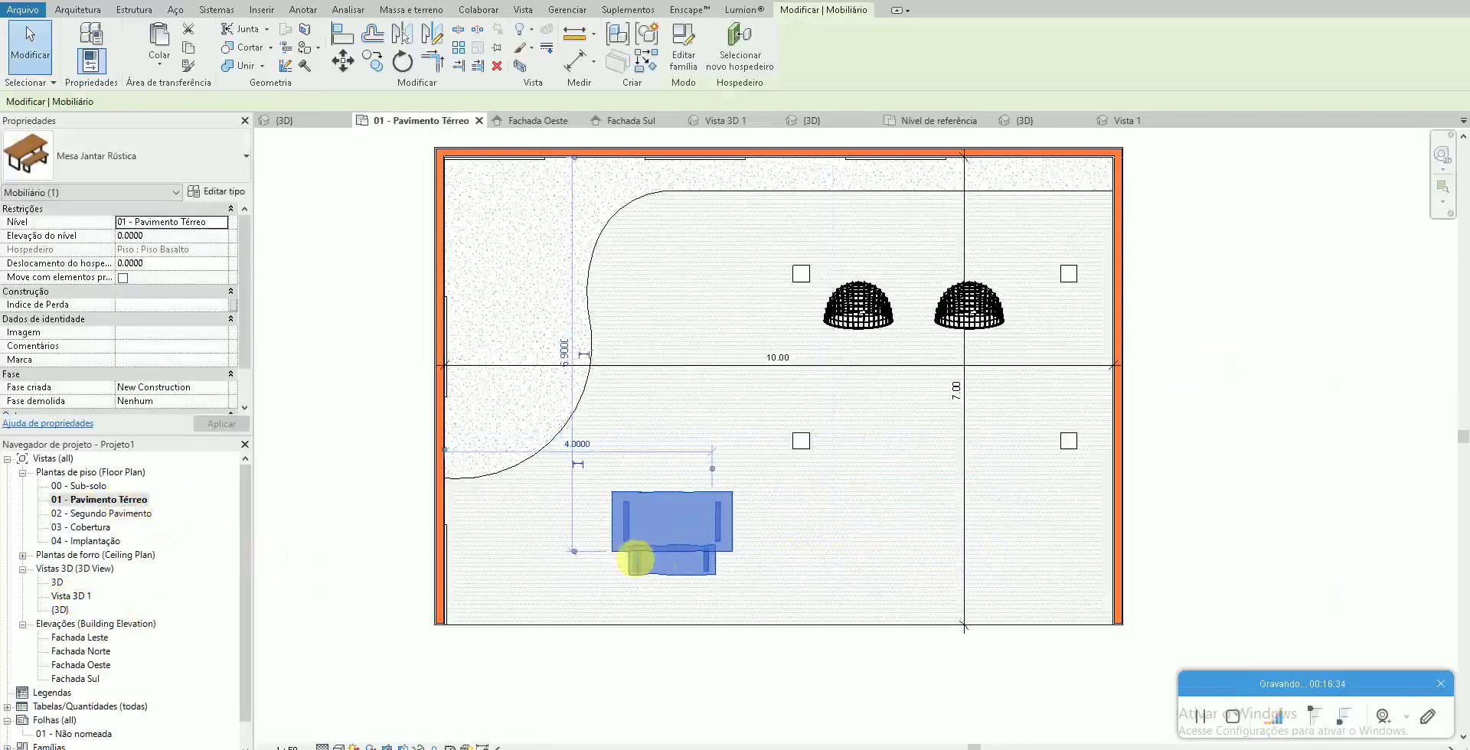
double_click(61, 604)
key(Escape)
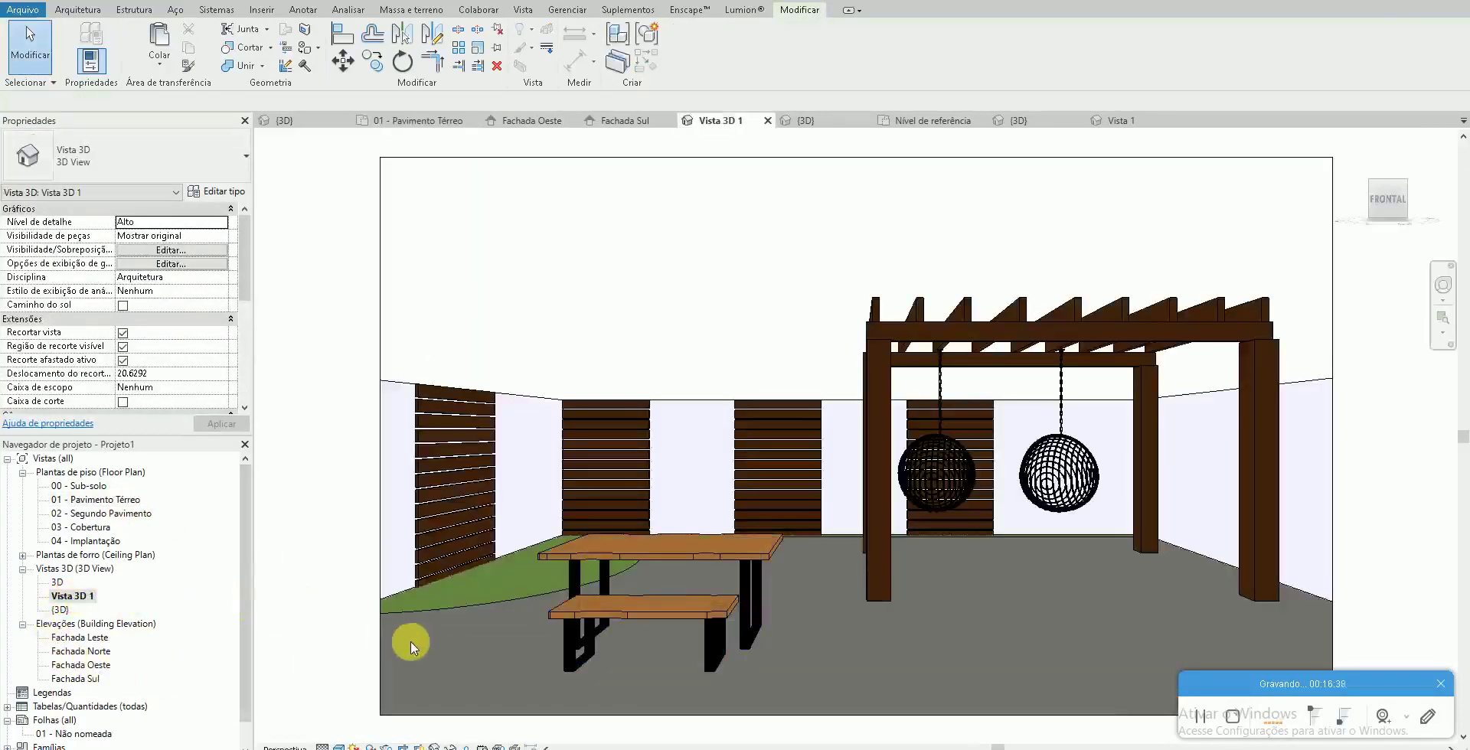
Move the rustic table back to the lower right of the ground-floor plan
click(113, 499)
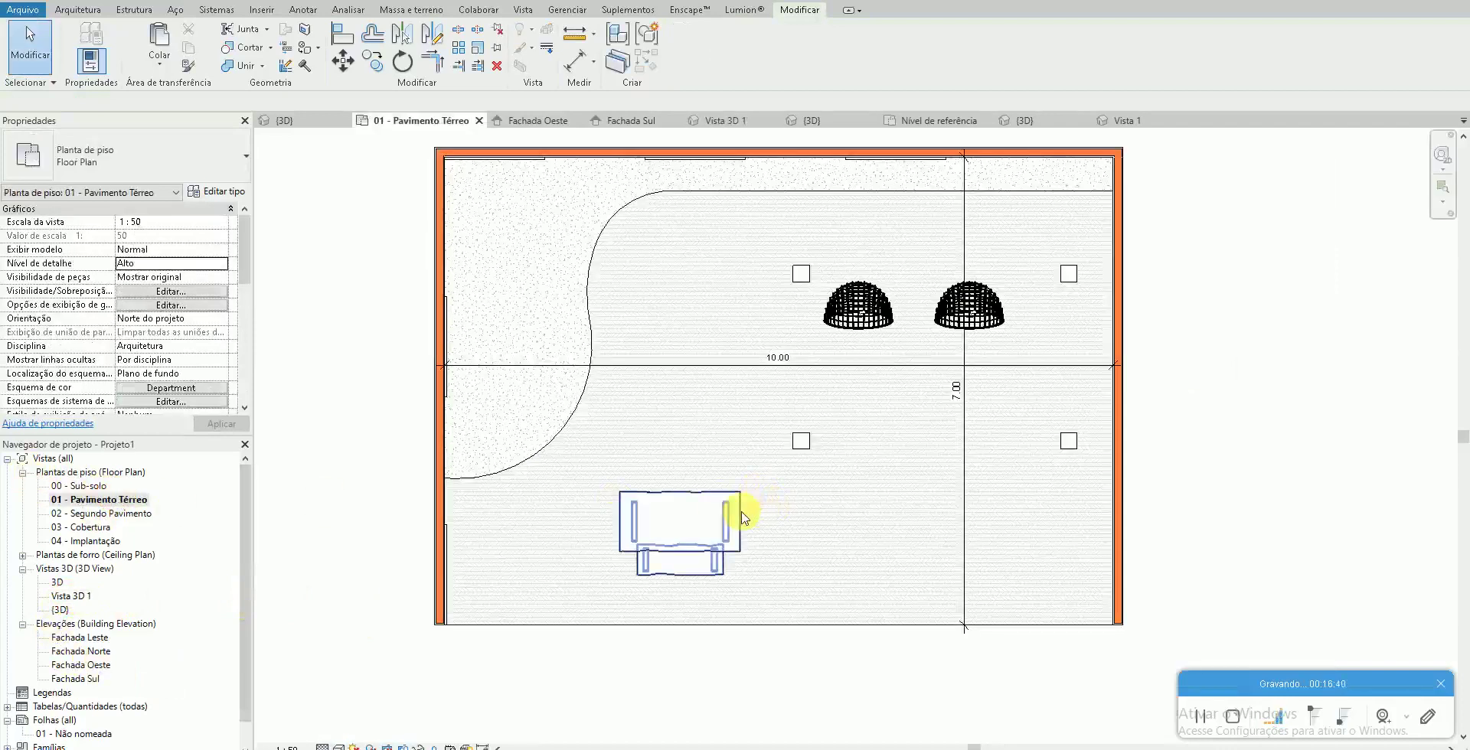
click(739, 510)
drag(988, 517, 1038, 515)
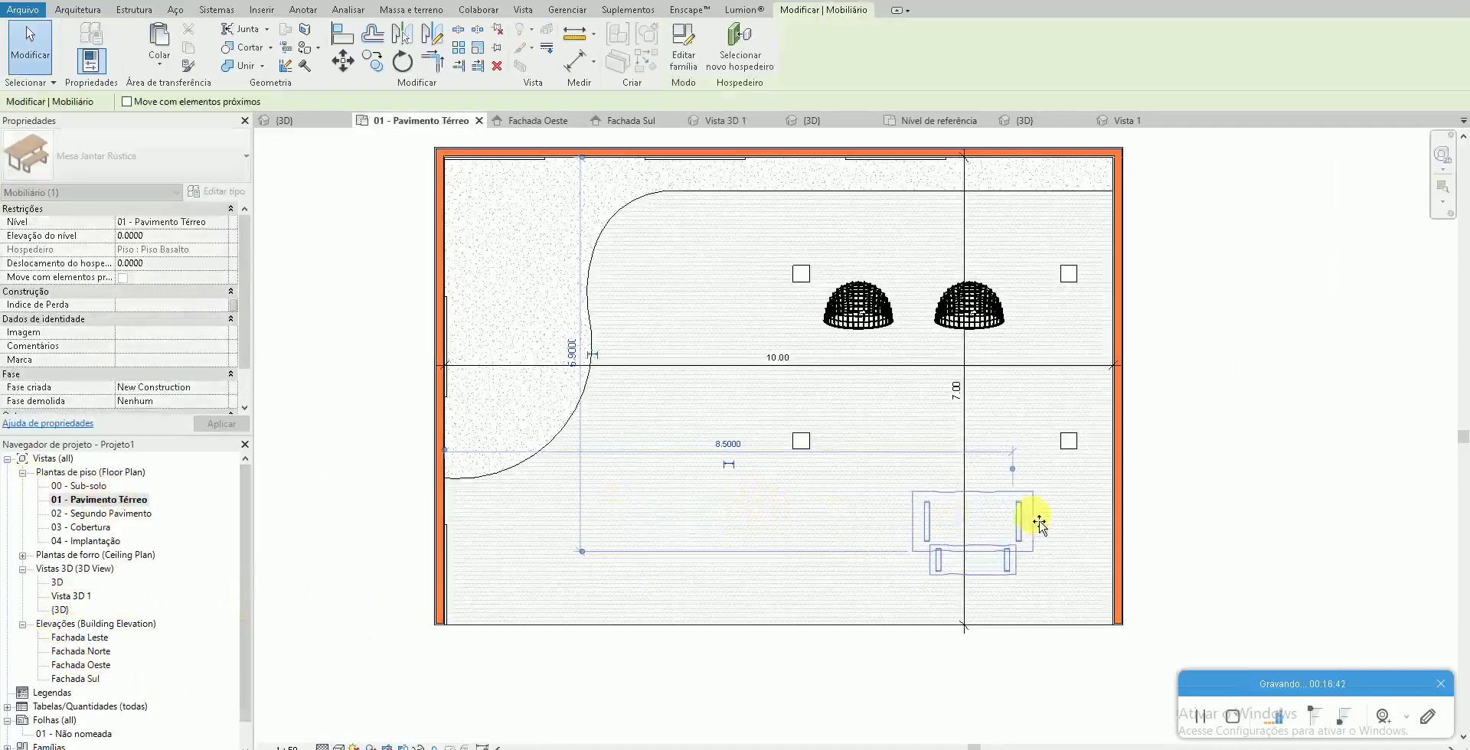
key(Escape)
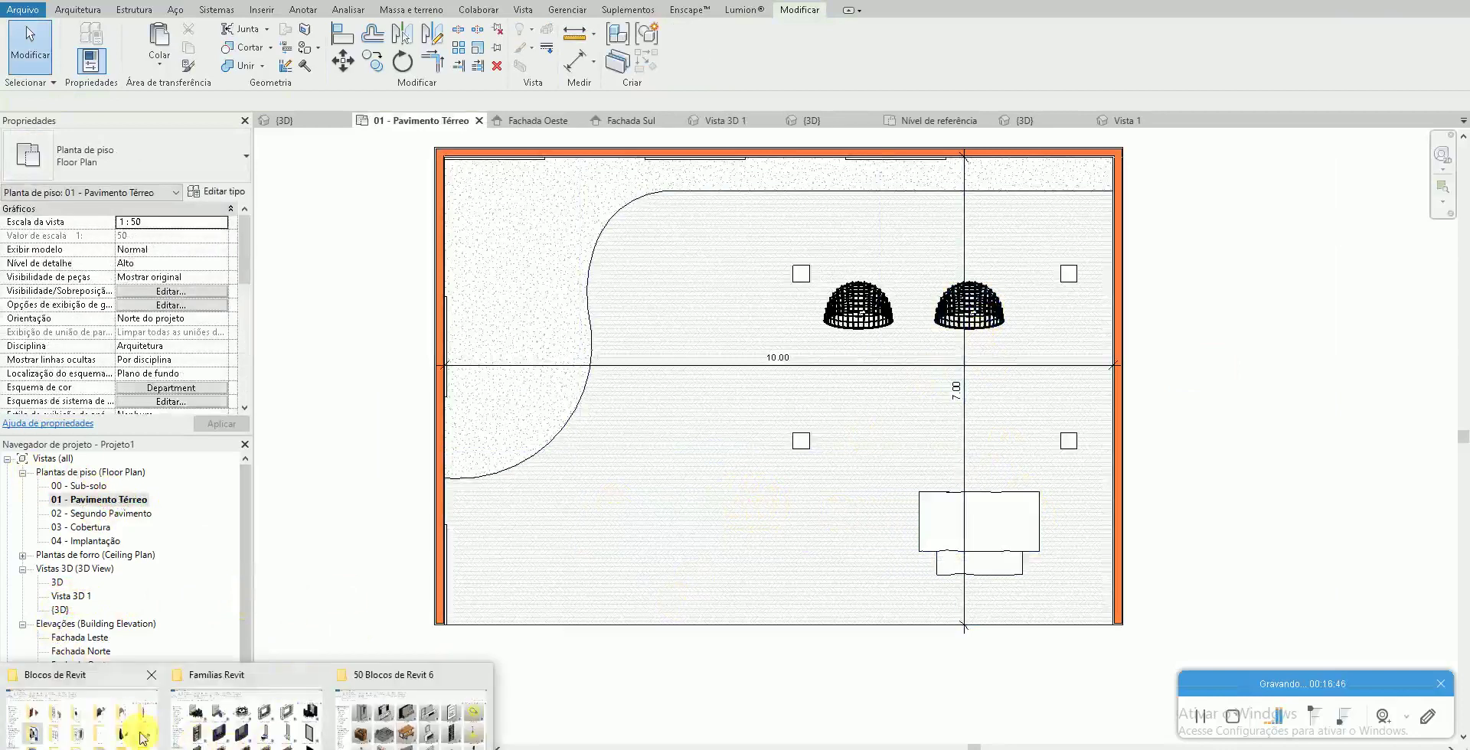
click(129, 733)
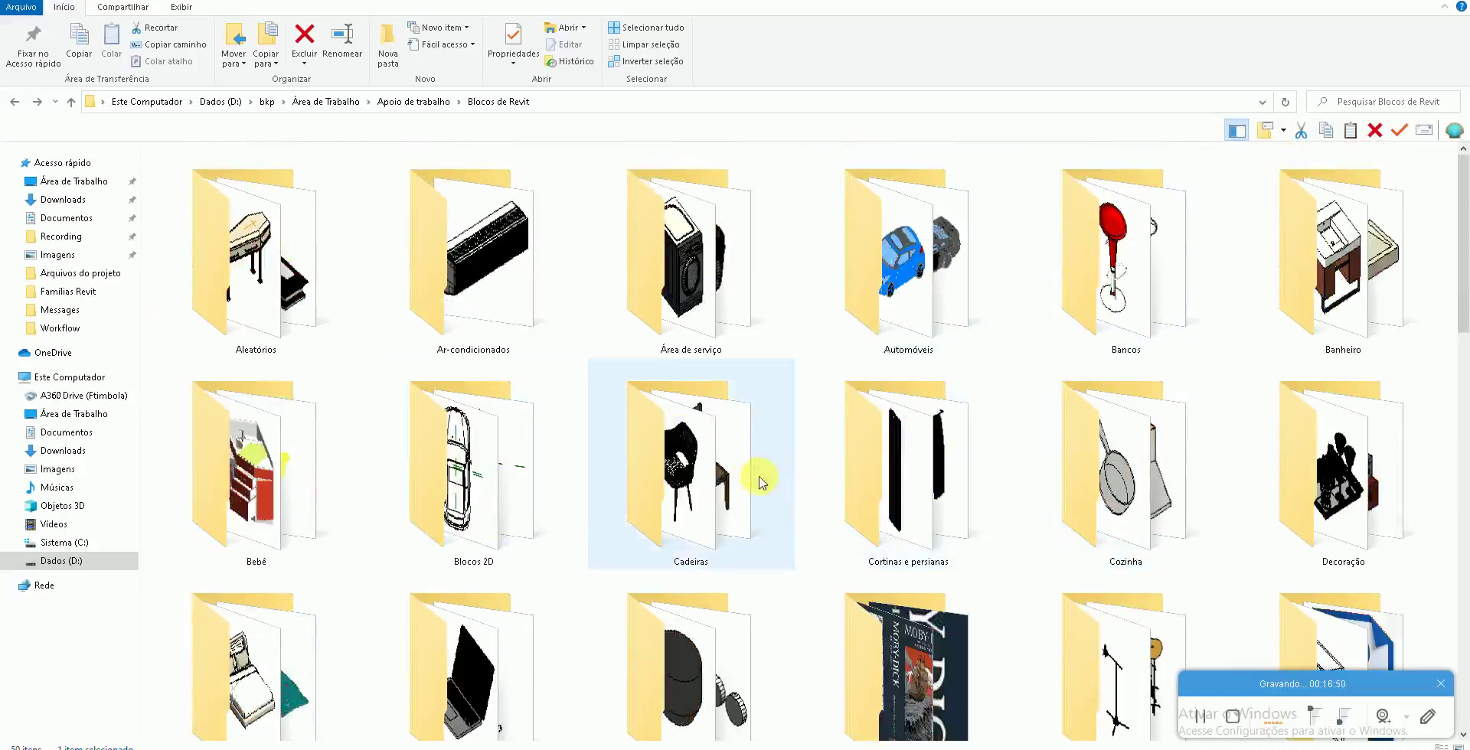
Open the dining chair family from the Cadeiras folder in Revit, upgrading it to 2020
double_click(764, 476)
double_click(910, 462)
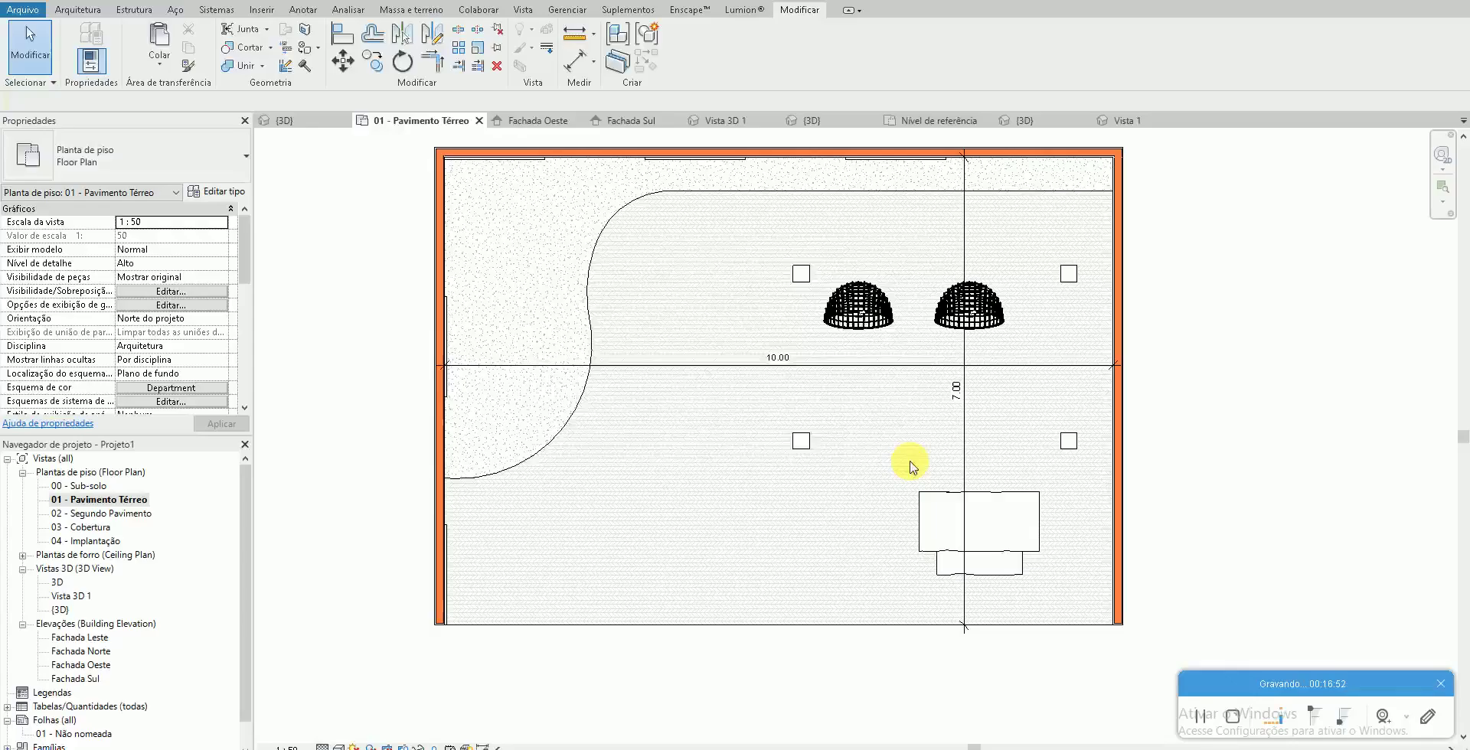
click(835, 360)
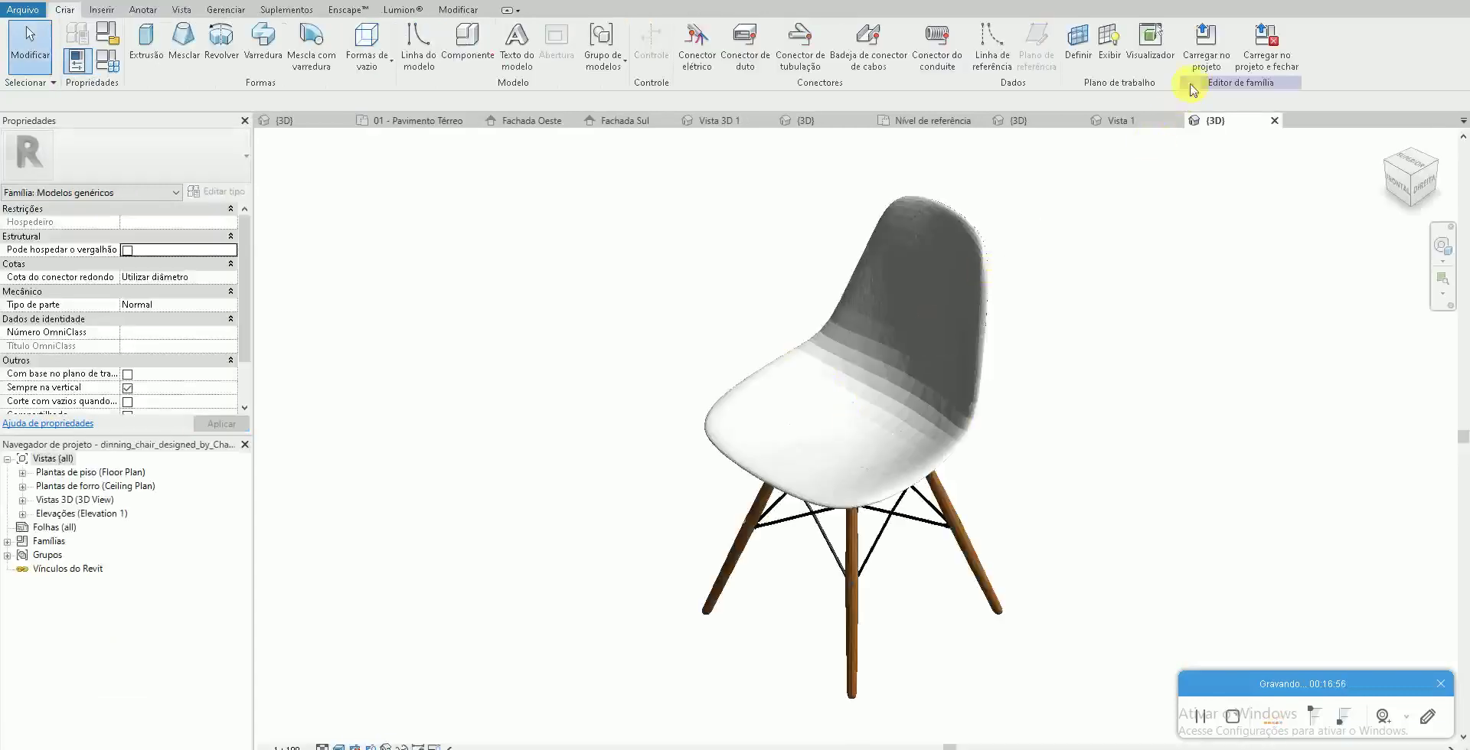
Load the shell dining chair into Projeto1, add a second chair at the table, and view Vista 3D 1
click(1201, 52)
click(725, 491)
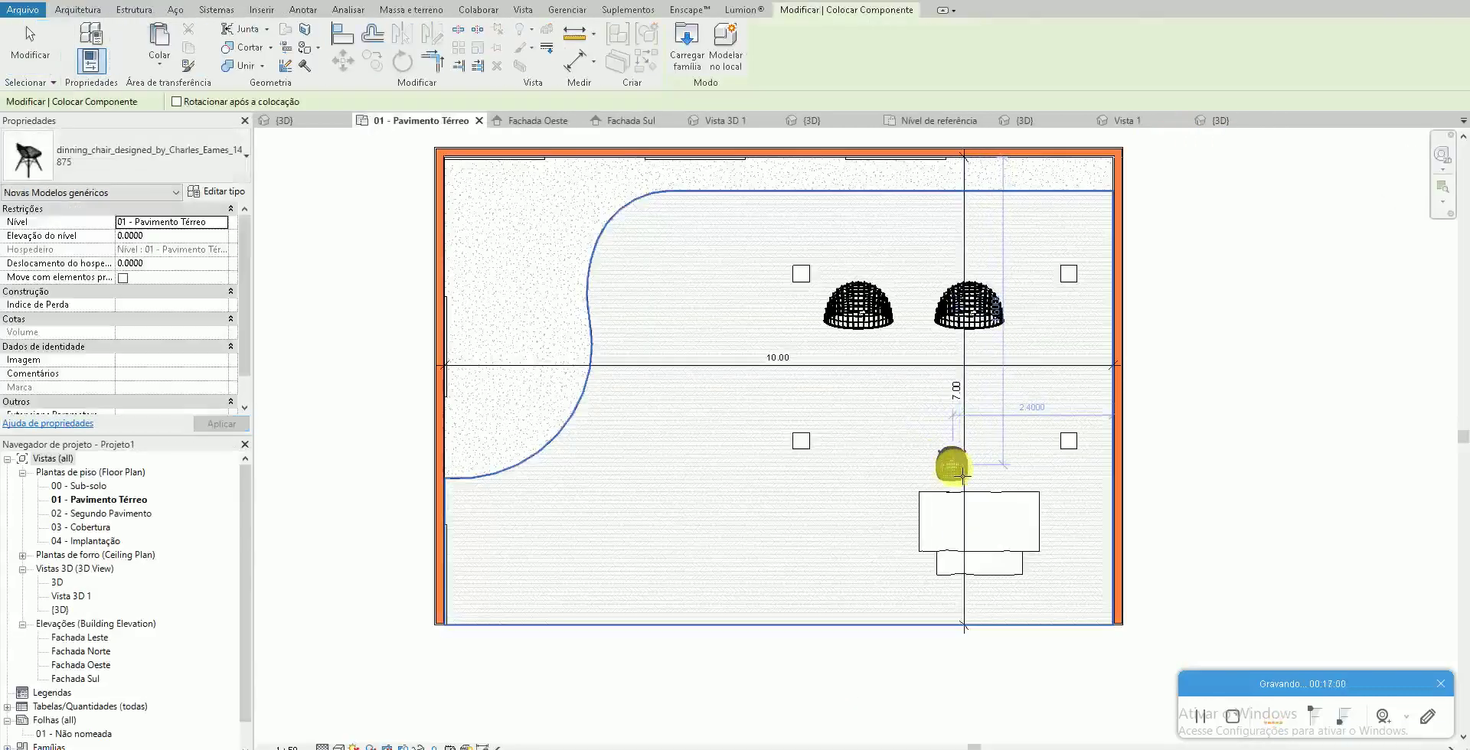
click(1005, 472)
key(Escape)
key(Escape)
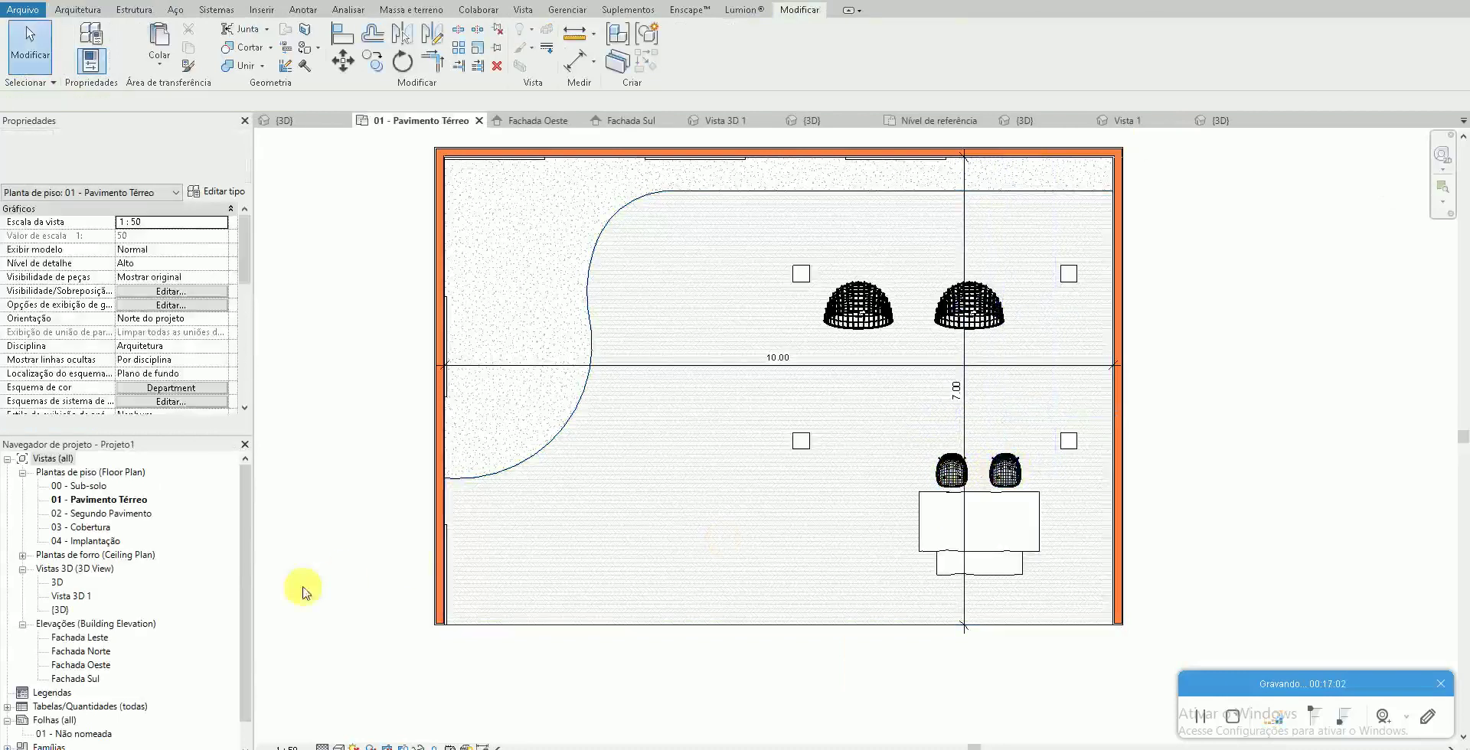
click(79, 598)
double_click(79, 597)
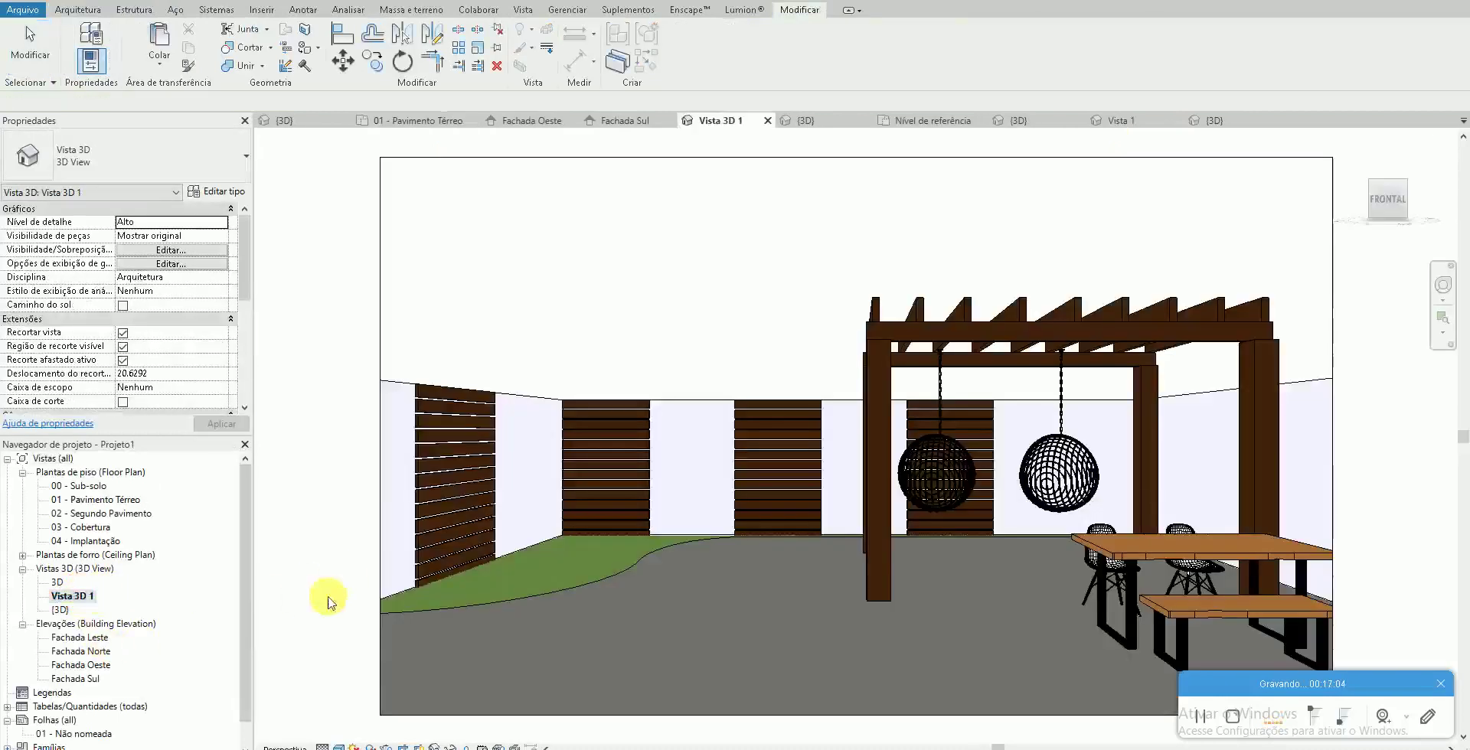
Delete the shell chairs beside the rustic table
click(1212, 576)
click(1101, 597)
click(1087, 593)
key(Delete)
Open the MS-Chaise chair family from the Cadeiras folder
click(150, 728)
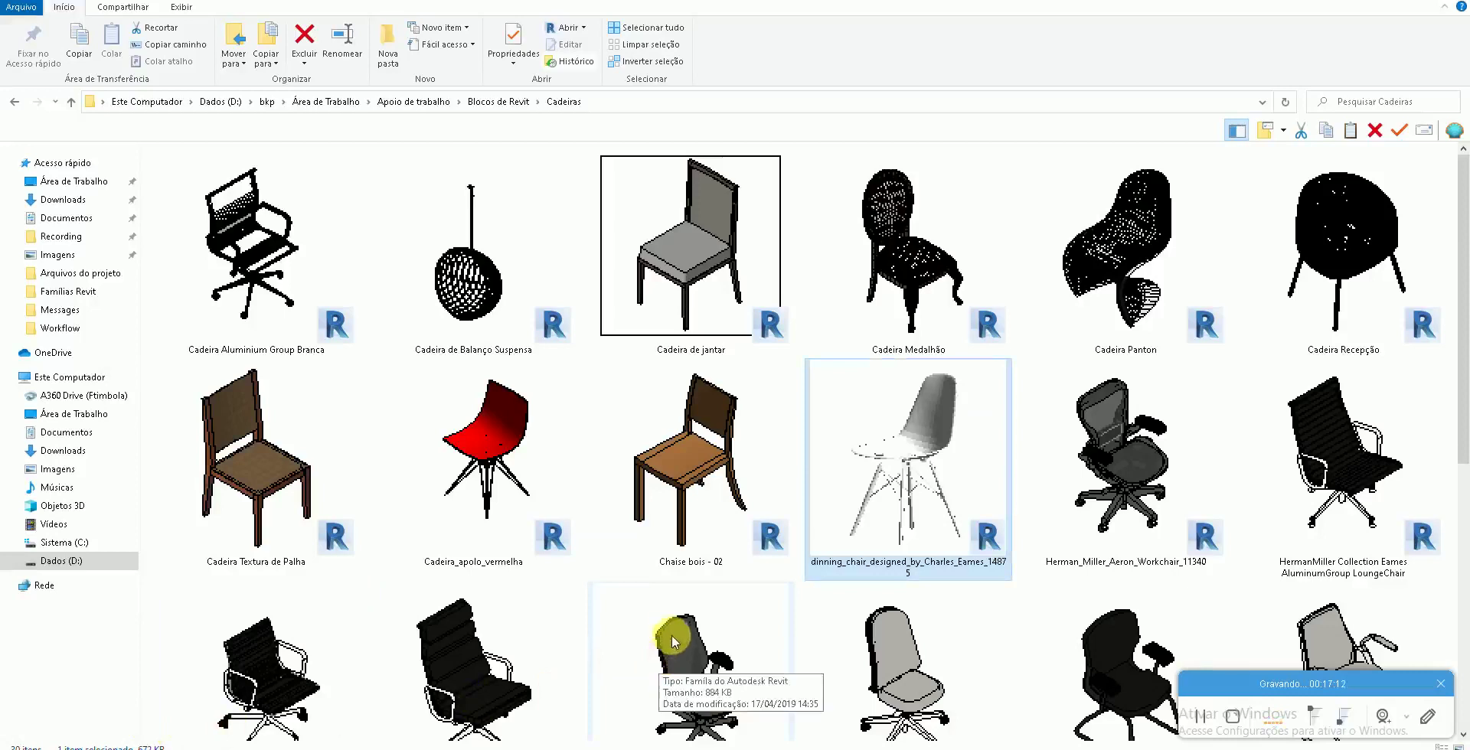
scroll(585, 613, down, 1)
scroll(583, 612, down, 5)
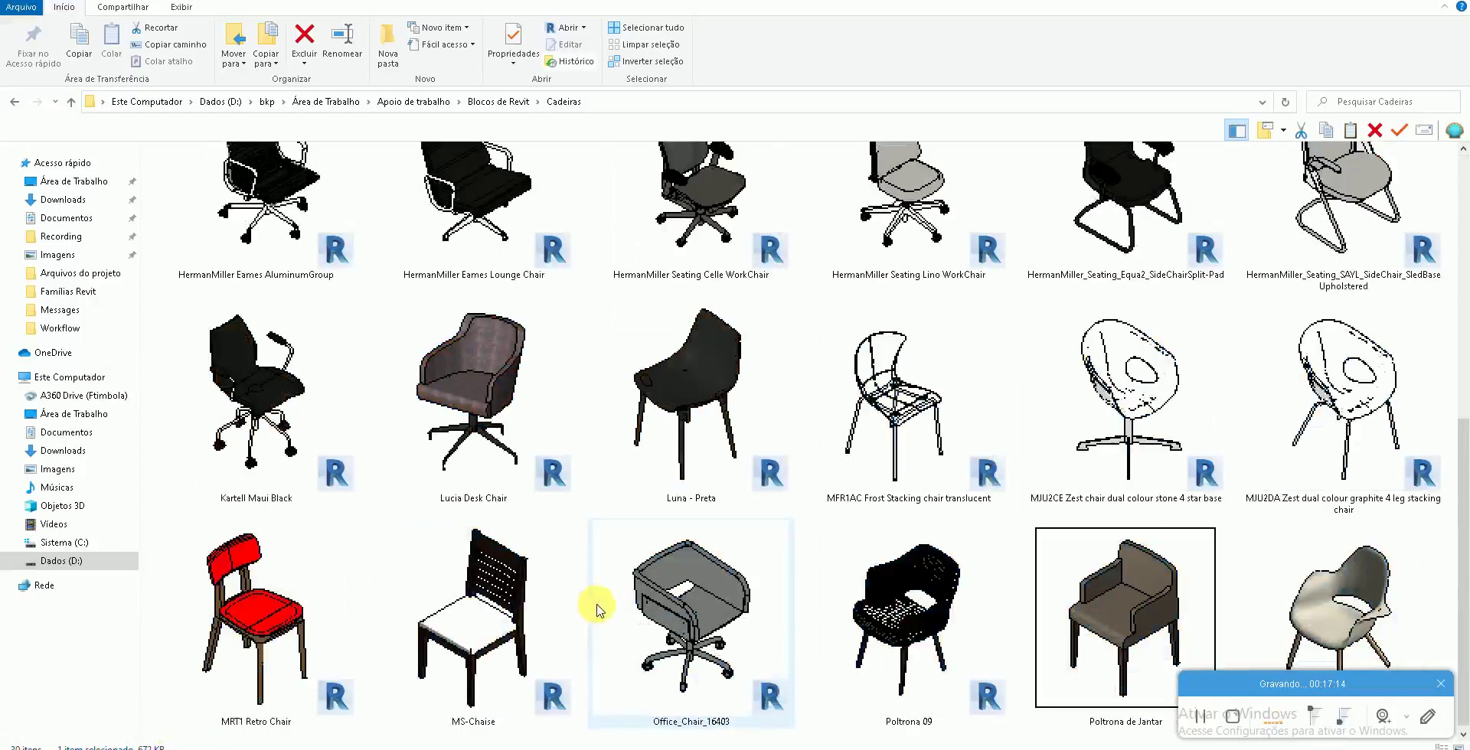
double_click(500, 602)
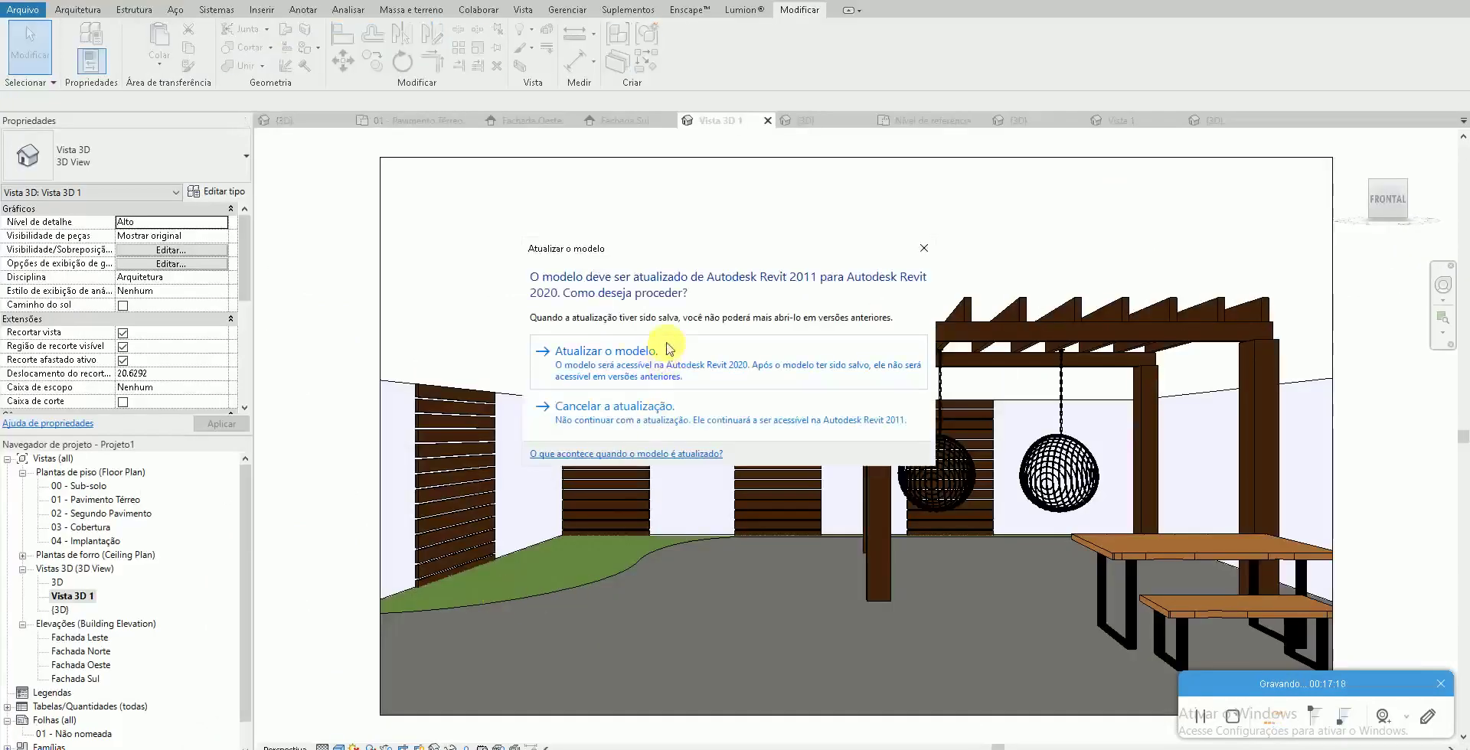
Upgrade the MS-Chaise family, load it into Projeto1, and place a chair at the table
click(668, 350)
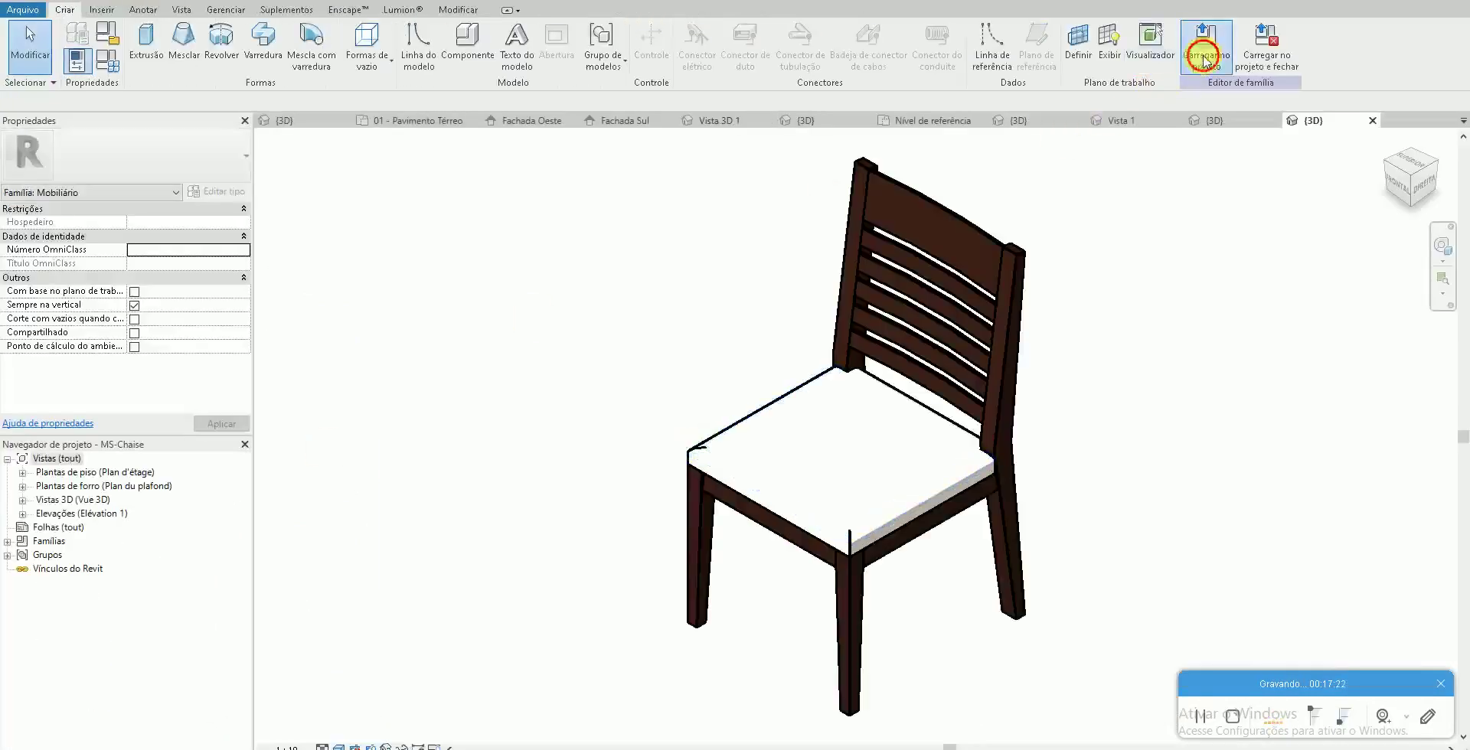
click(1207, 61)
click(709, 499)
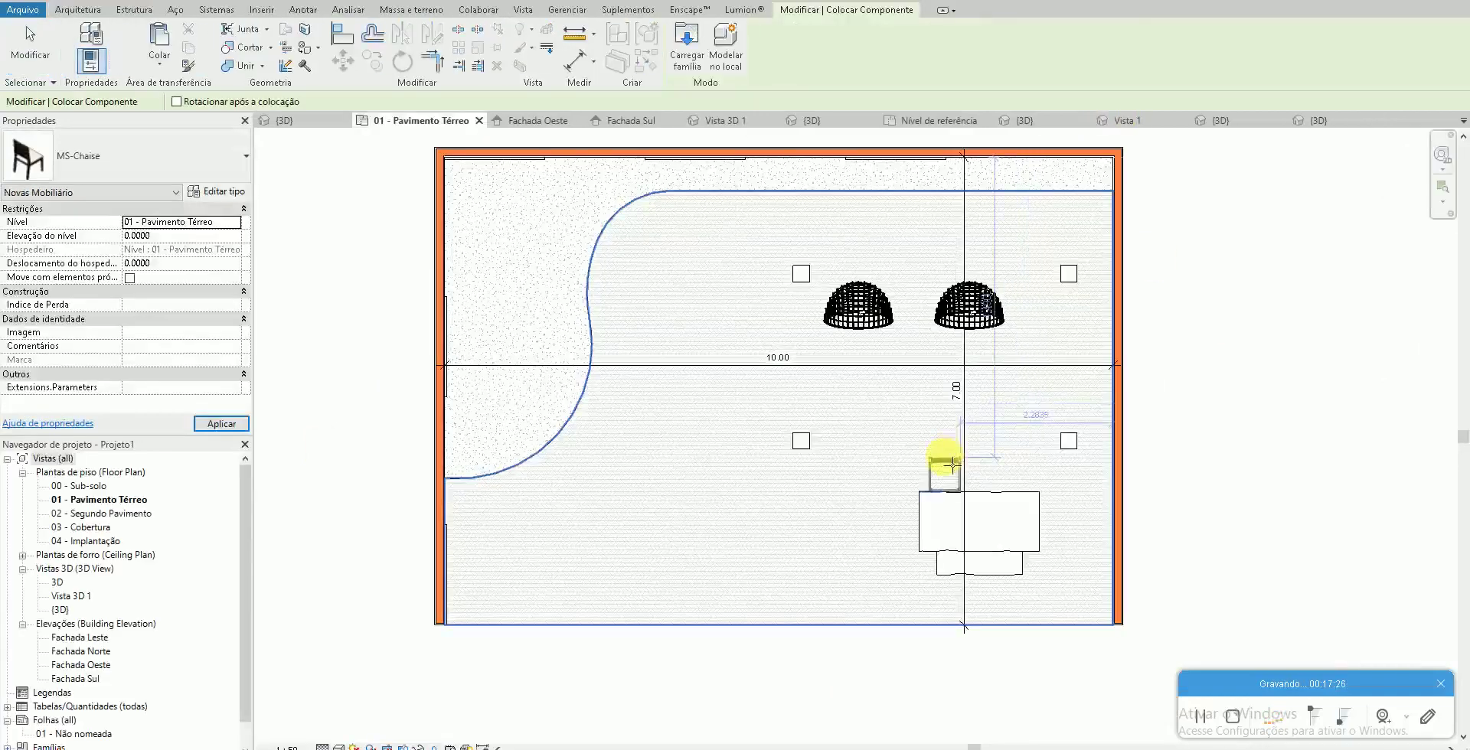
click(1014, 457)
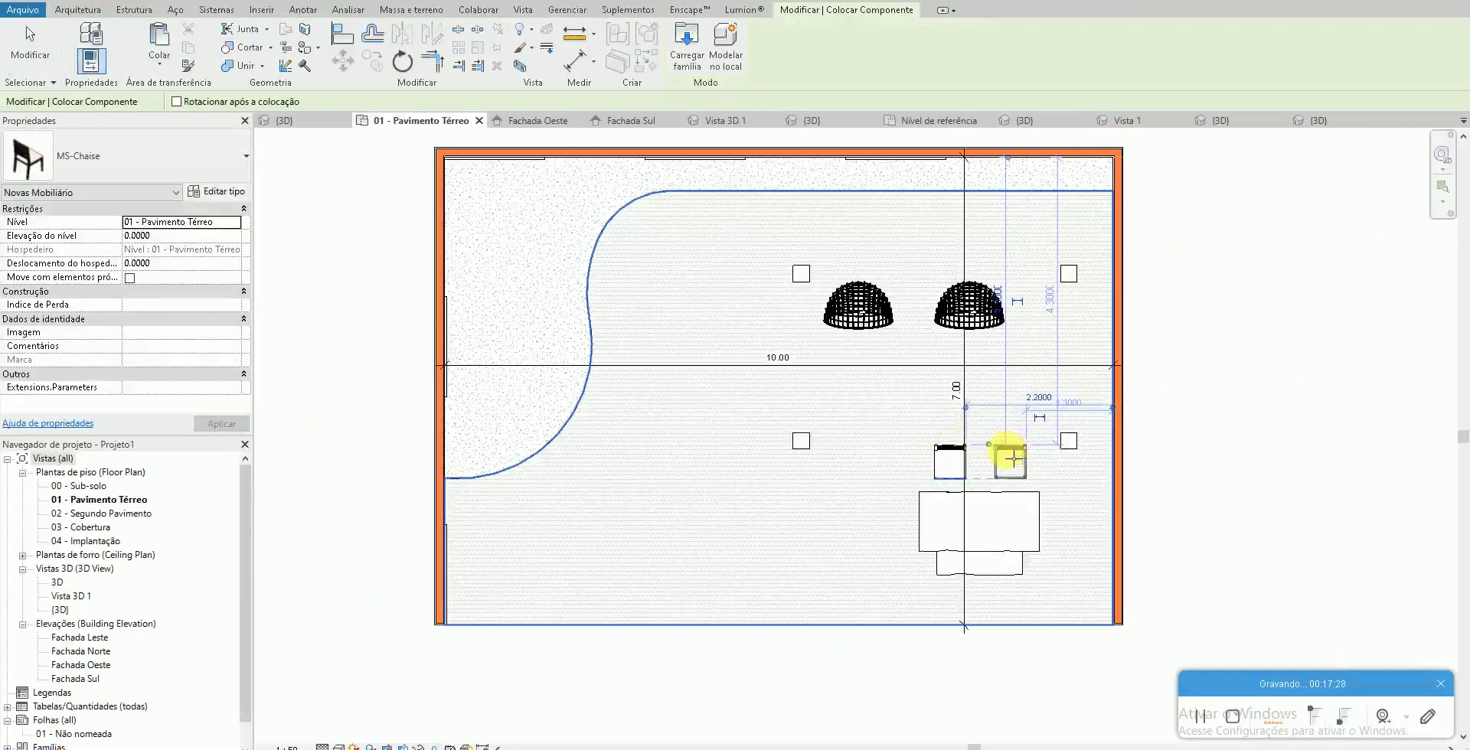
key(Escape)
key(Escape)
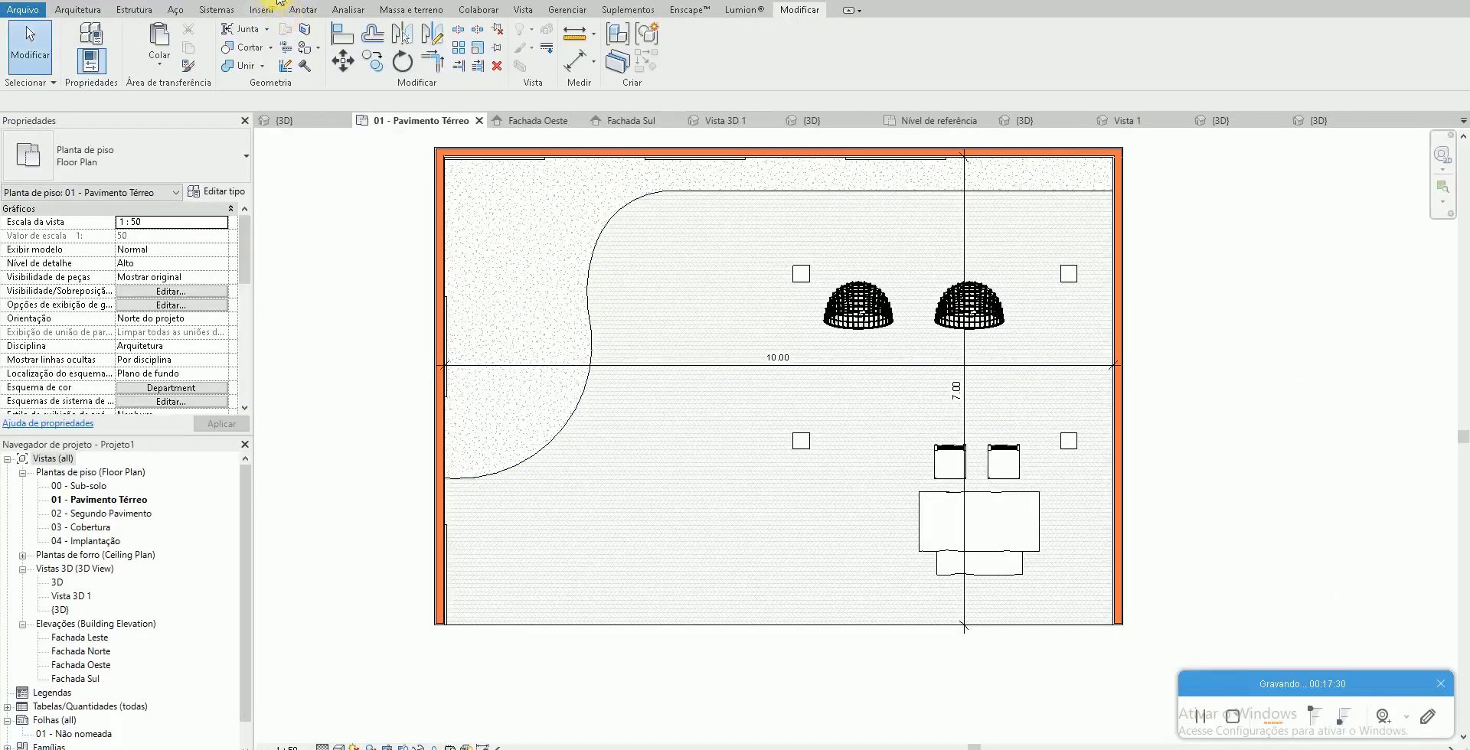
Check the MS-Chaise chair in Vista 3D 1 and return to the ground-floor plan
click(283, 120)
click(73, 597)
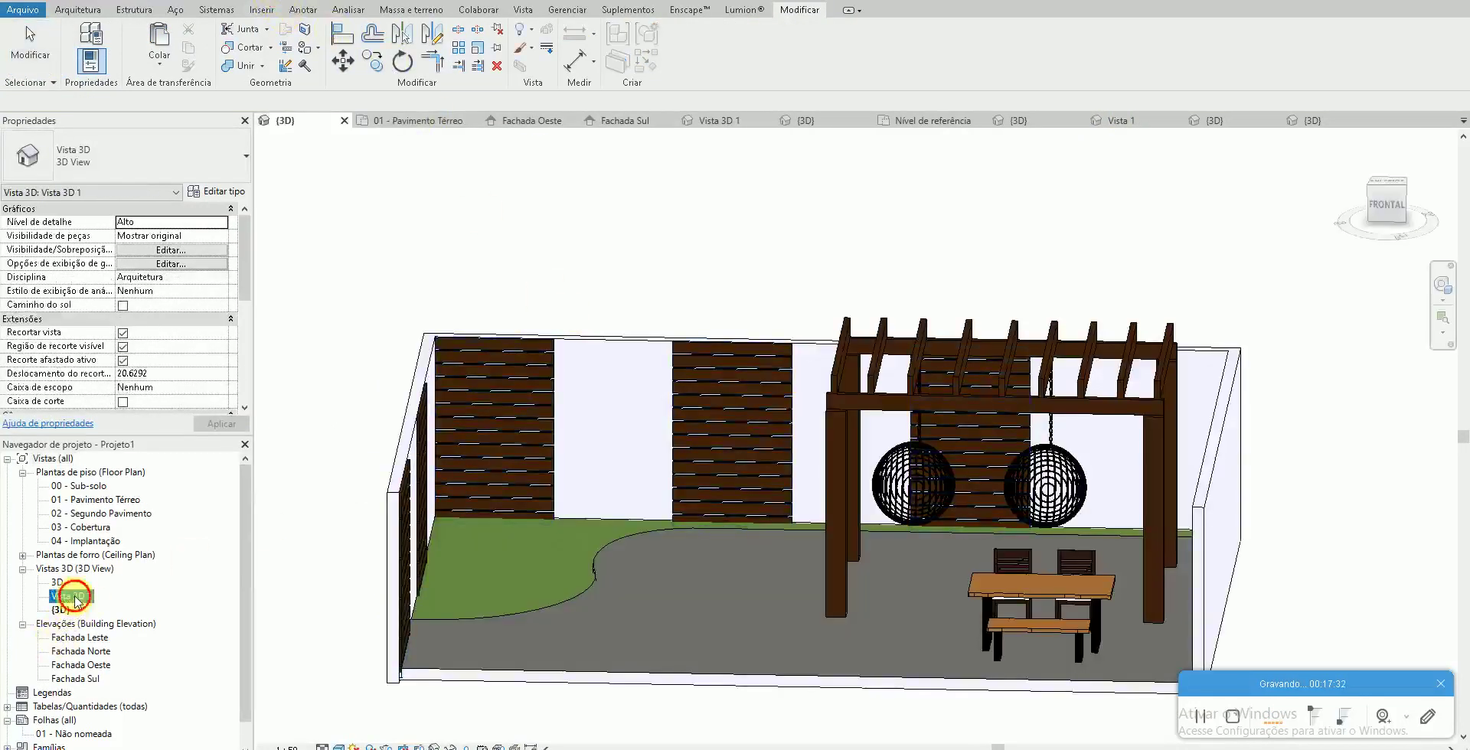
double_click(73, 597)
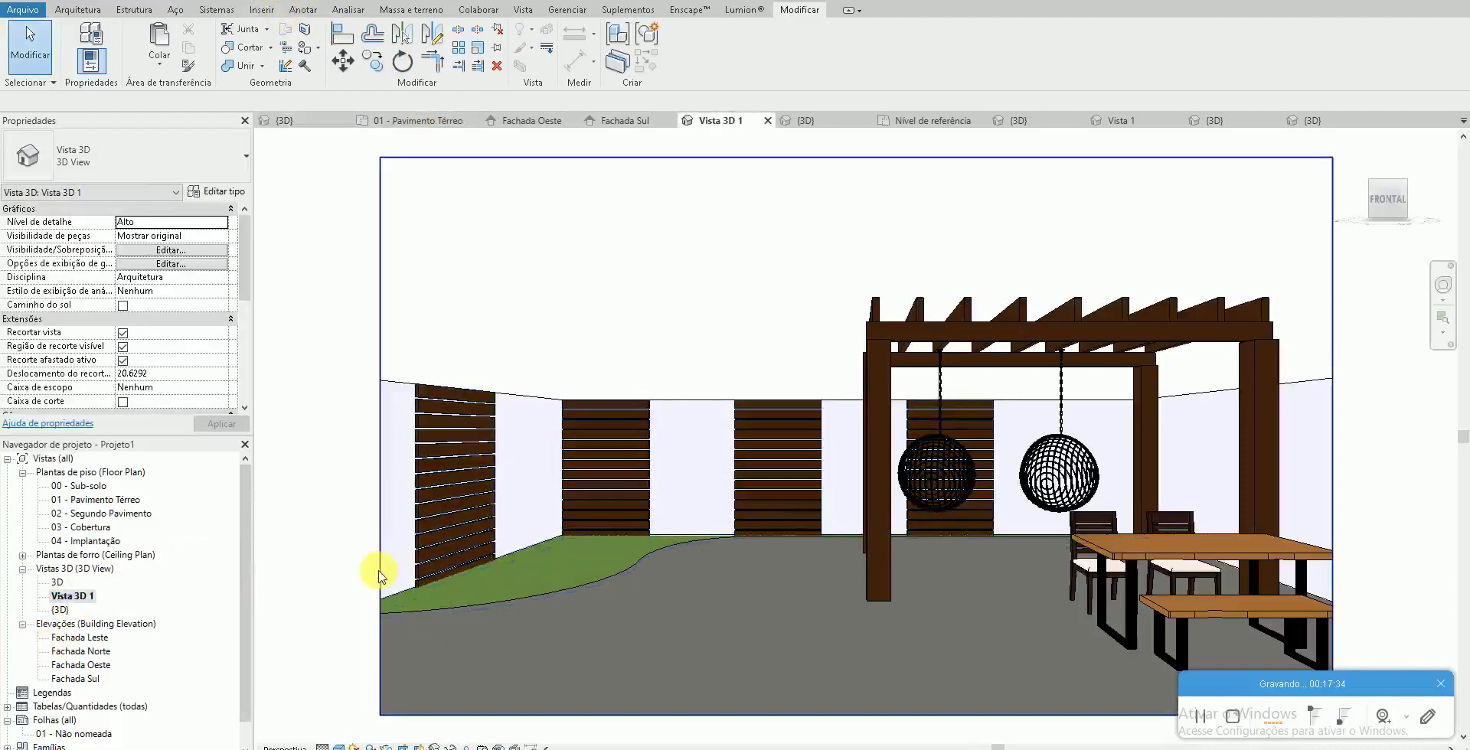
double_click(107, 500)
Select the two chairs and the table on the plan and recheck Vista 3D 1
click(948, 464)
click(1007, 462)
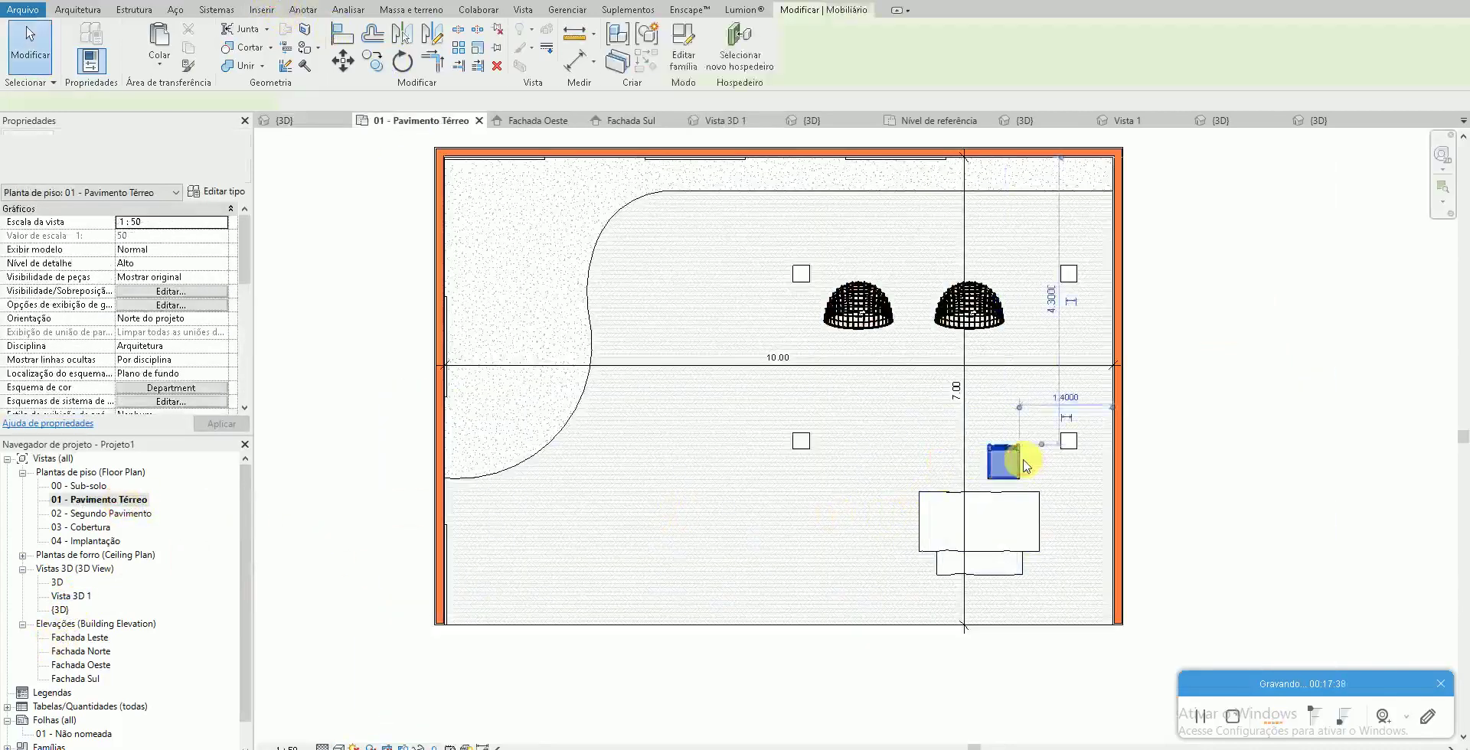
click(1043, 507)
click(278, 666)
double_click(85, 596)
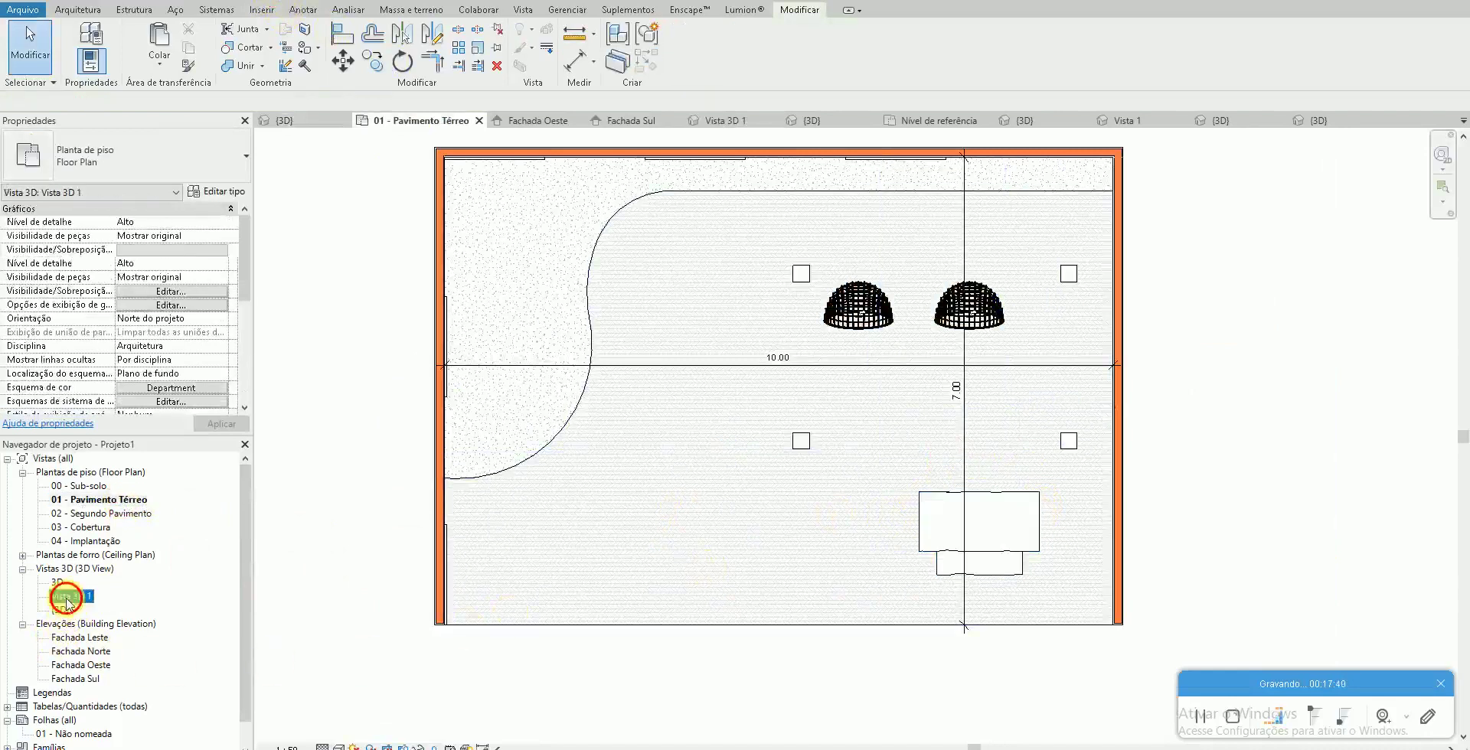
double_click(118, 500)
Move the table and bench left on the patio and verify the position in 3D
click(898, 571)
drag(893, 576, 891, 528)
click(869, 355)
double_click(75, 596)
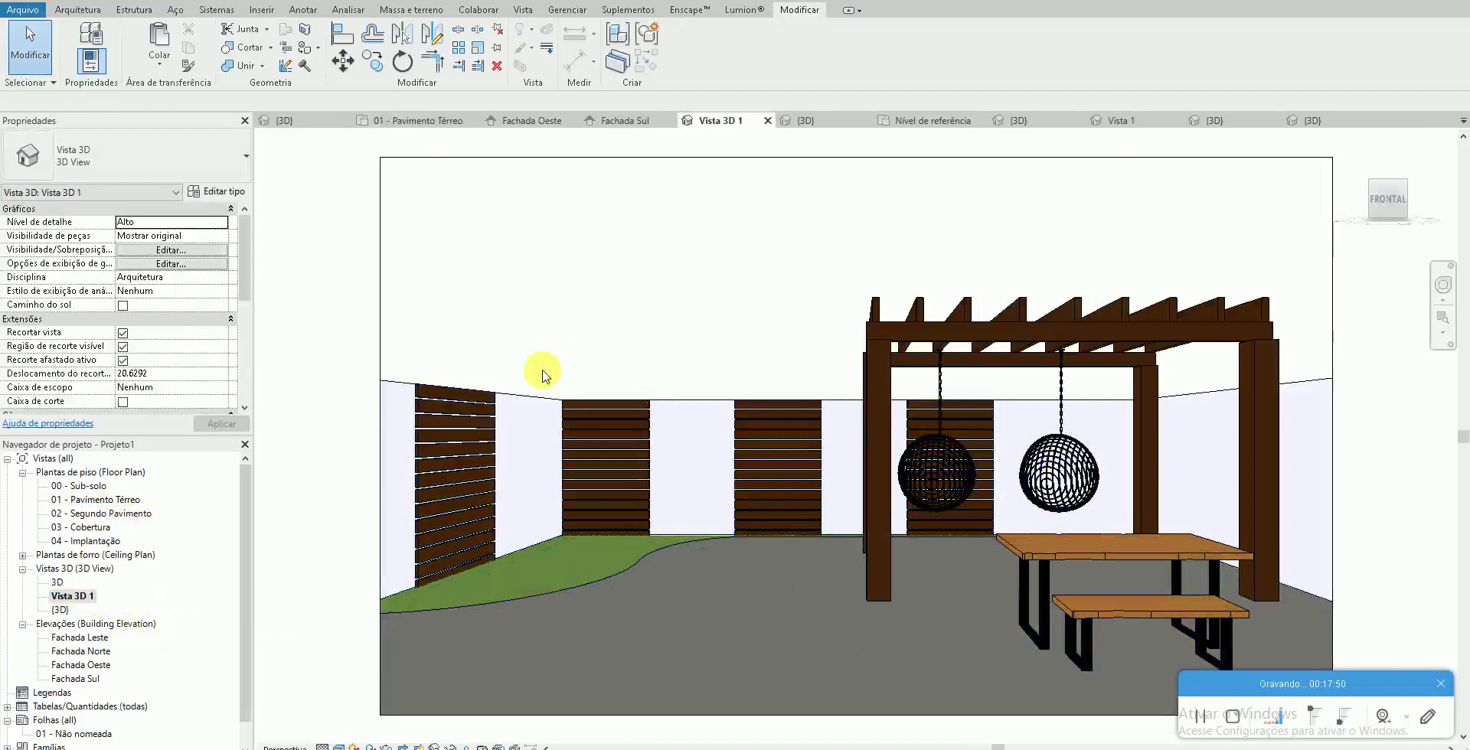
double_click(101, 501)
scroll(515, 377, up, 2)
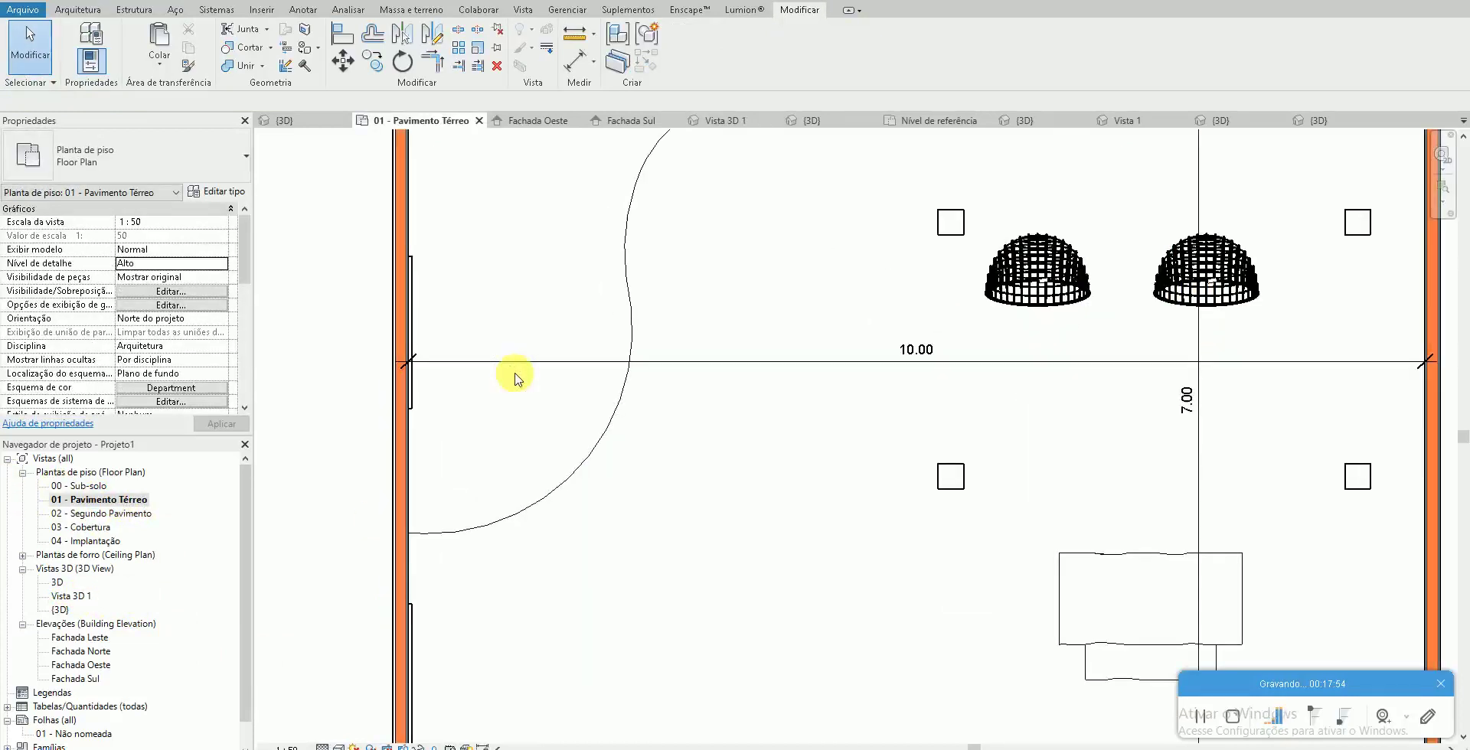
middle_drag(577, 354, 580, 404)
scroll(552, 413, down, 1)
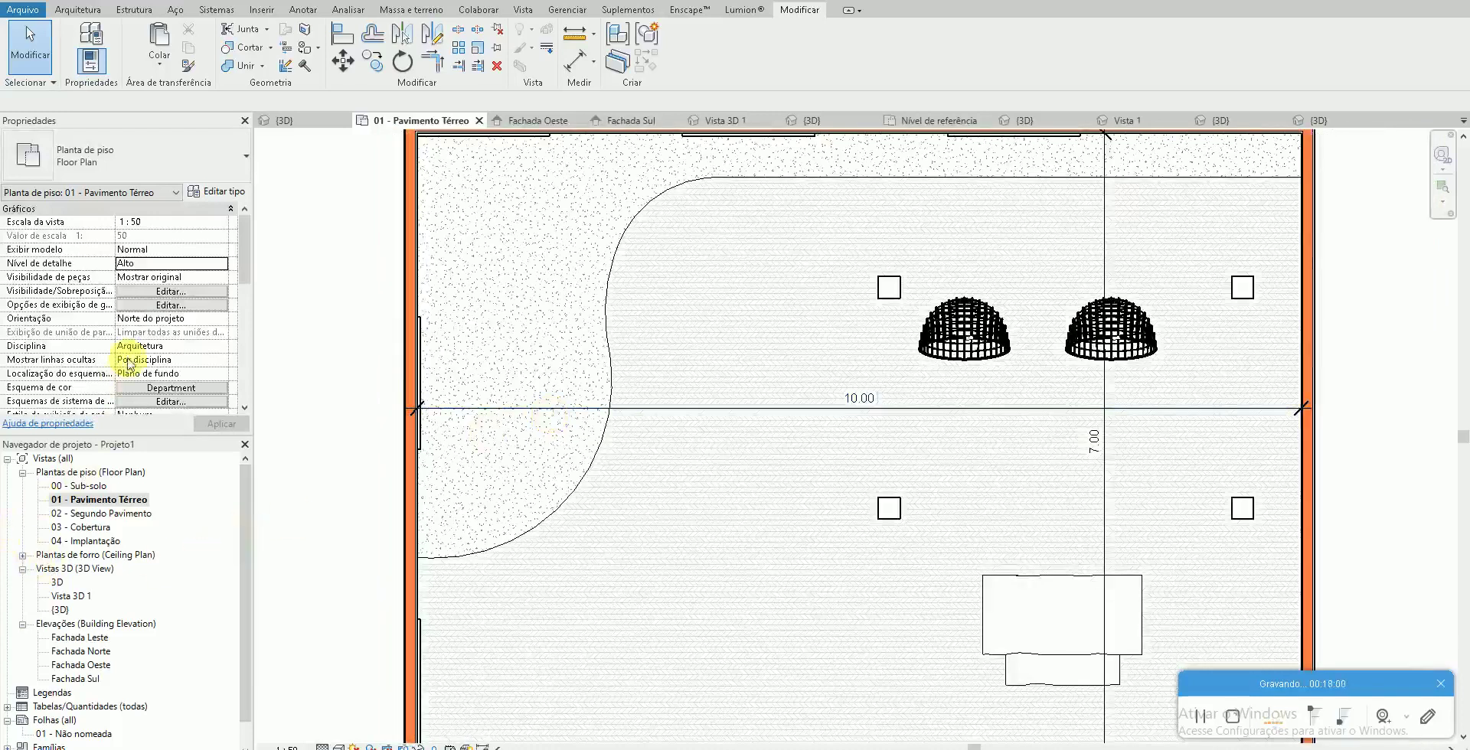
click(77, 10)
Place an M_RPC Tree - Deciduous in the upper-left garden and view it in 3D
click(200, 42)
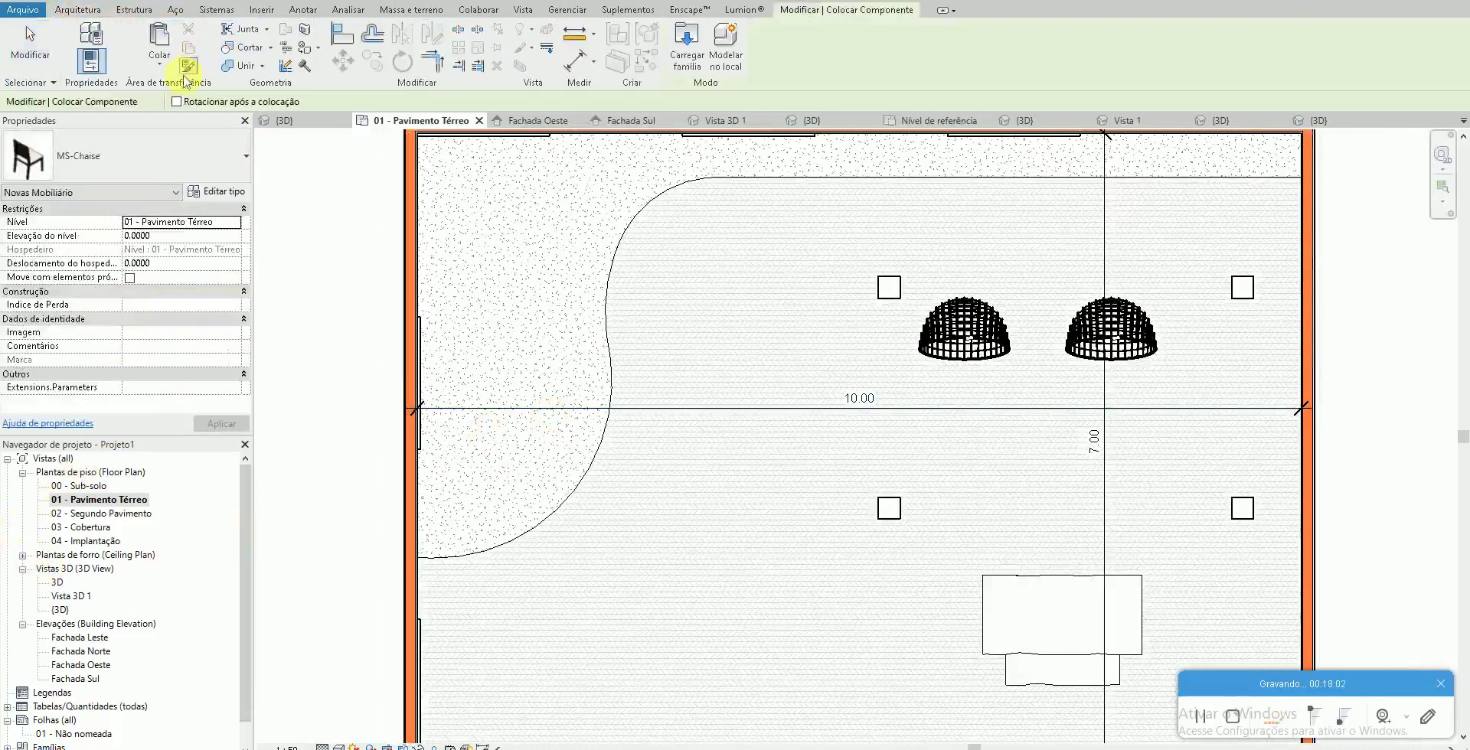
click(121, 146)
click(135, 257)
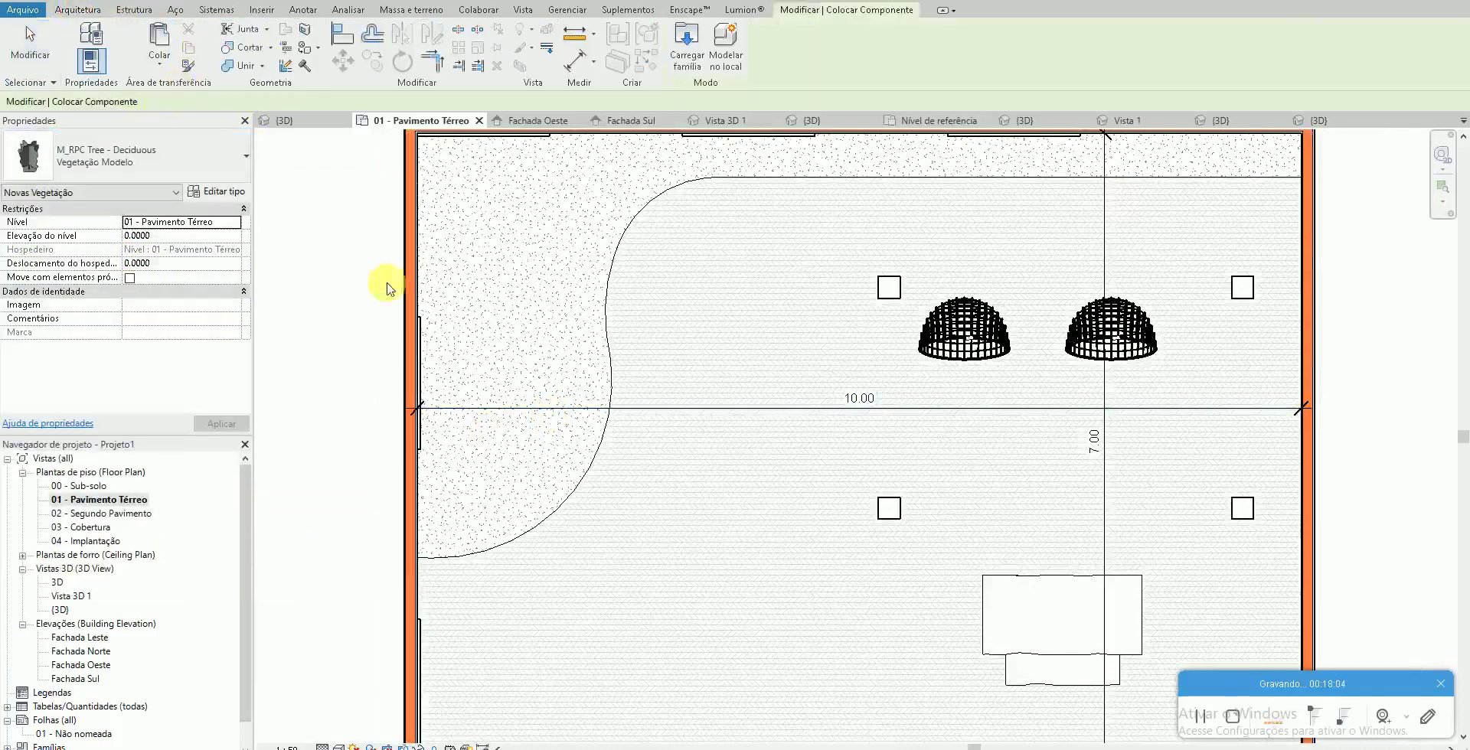
click(513, 220)
key(Escape)
key(Escape)
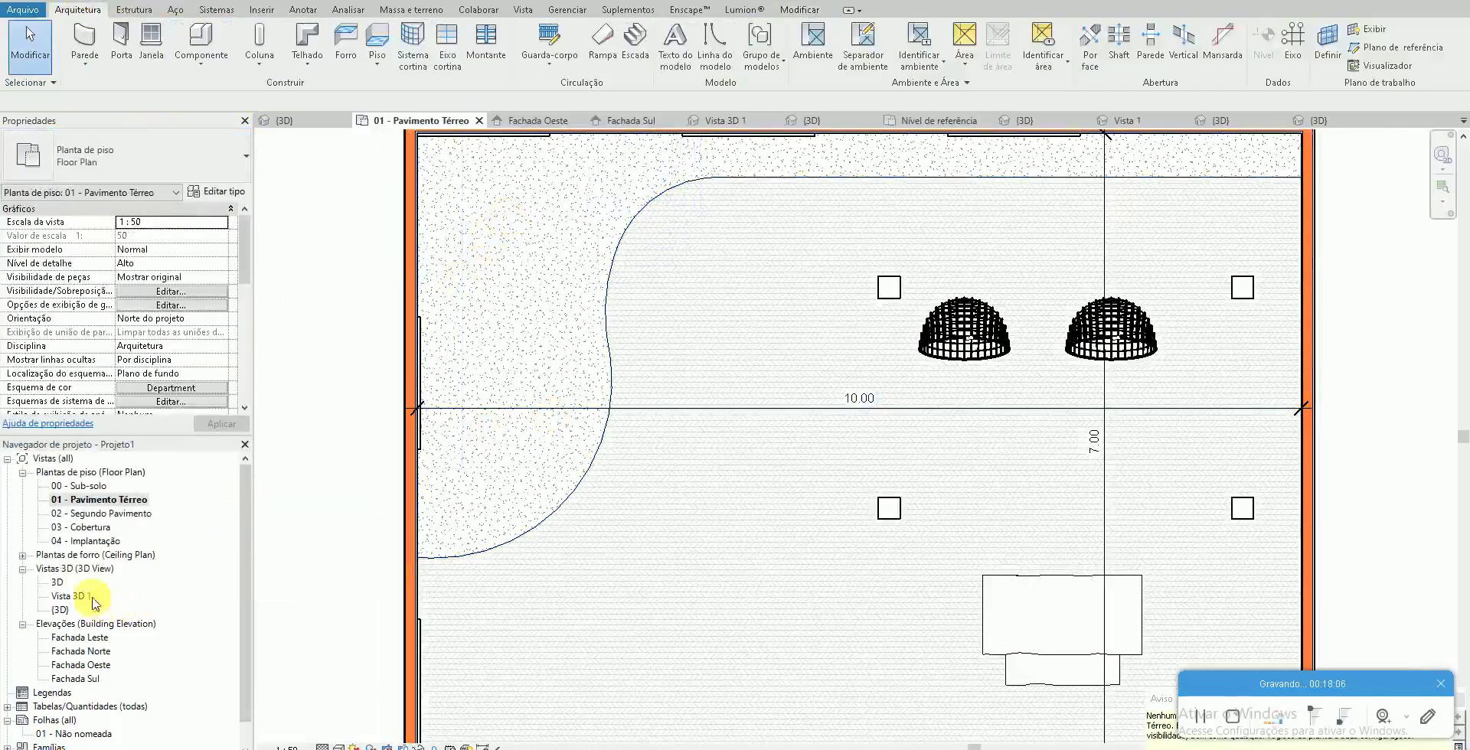
double_click(72, 596)
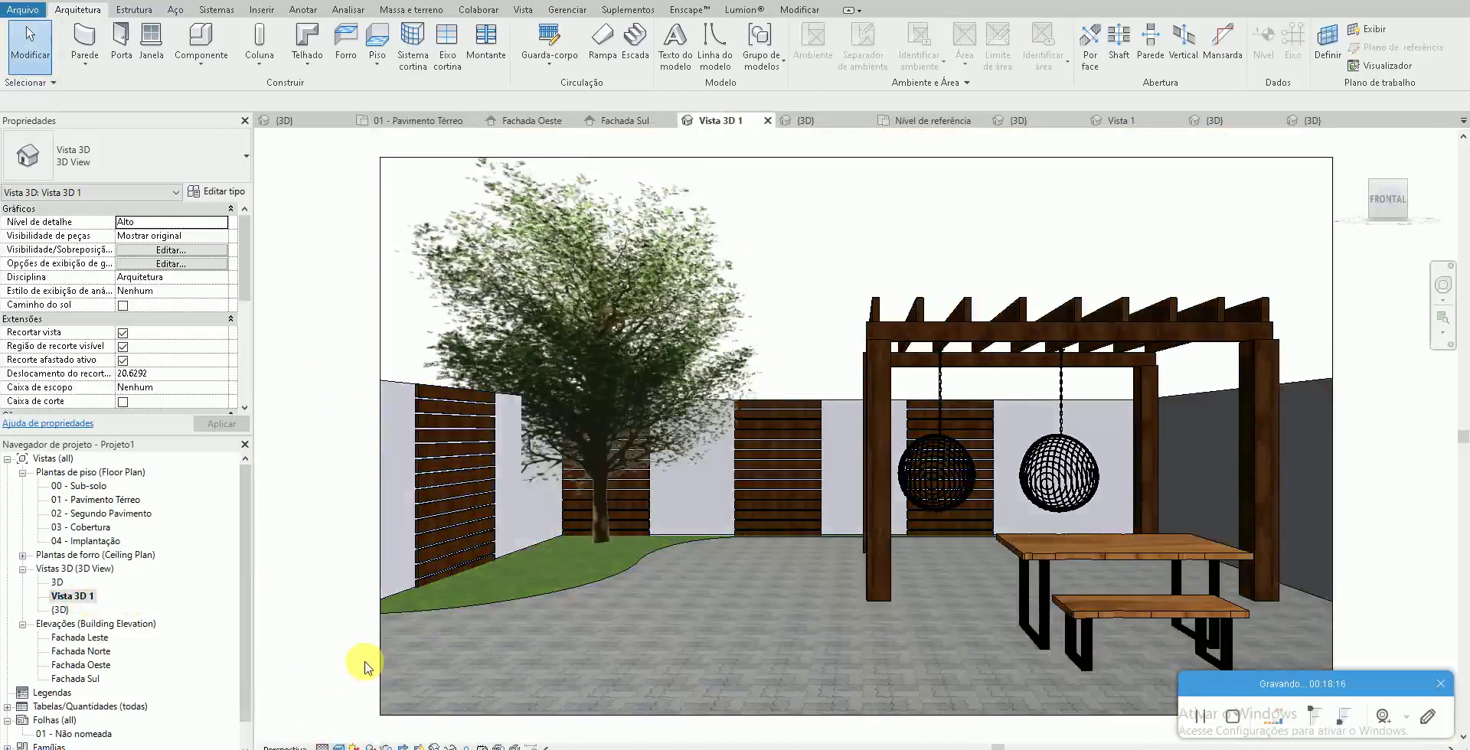
Reveal hidden elements and reposition the tree in the upper-left corner, checking in 3D
double_click(104, 498)
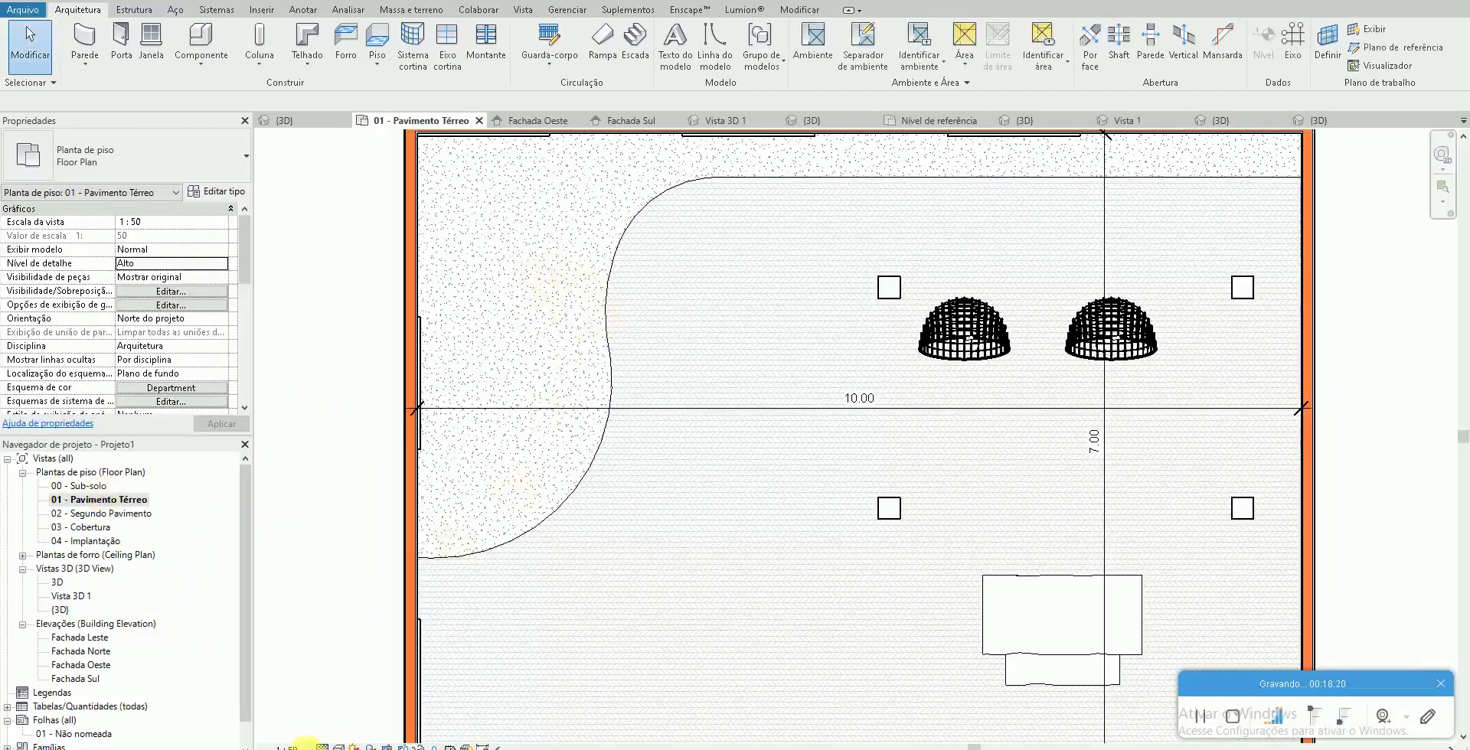
click(434, 745)
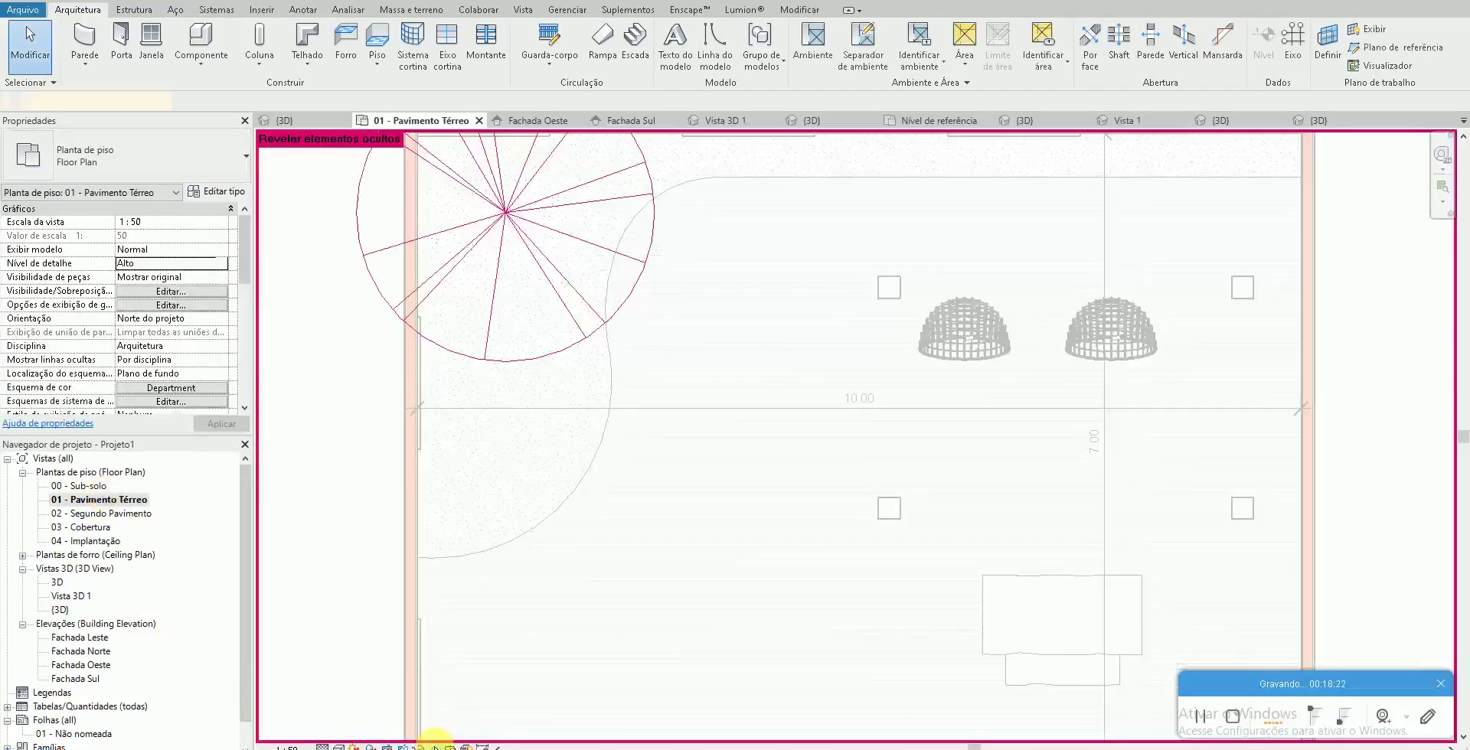
mouse_move(498, 211)
mouse_down()
mouse_move(525, 258)
mouse_move(536, 236)
mouse_move(546, 246)
mouse_up()
key(Escape)
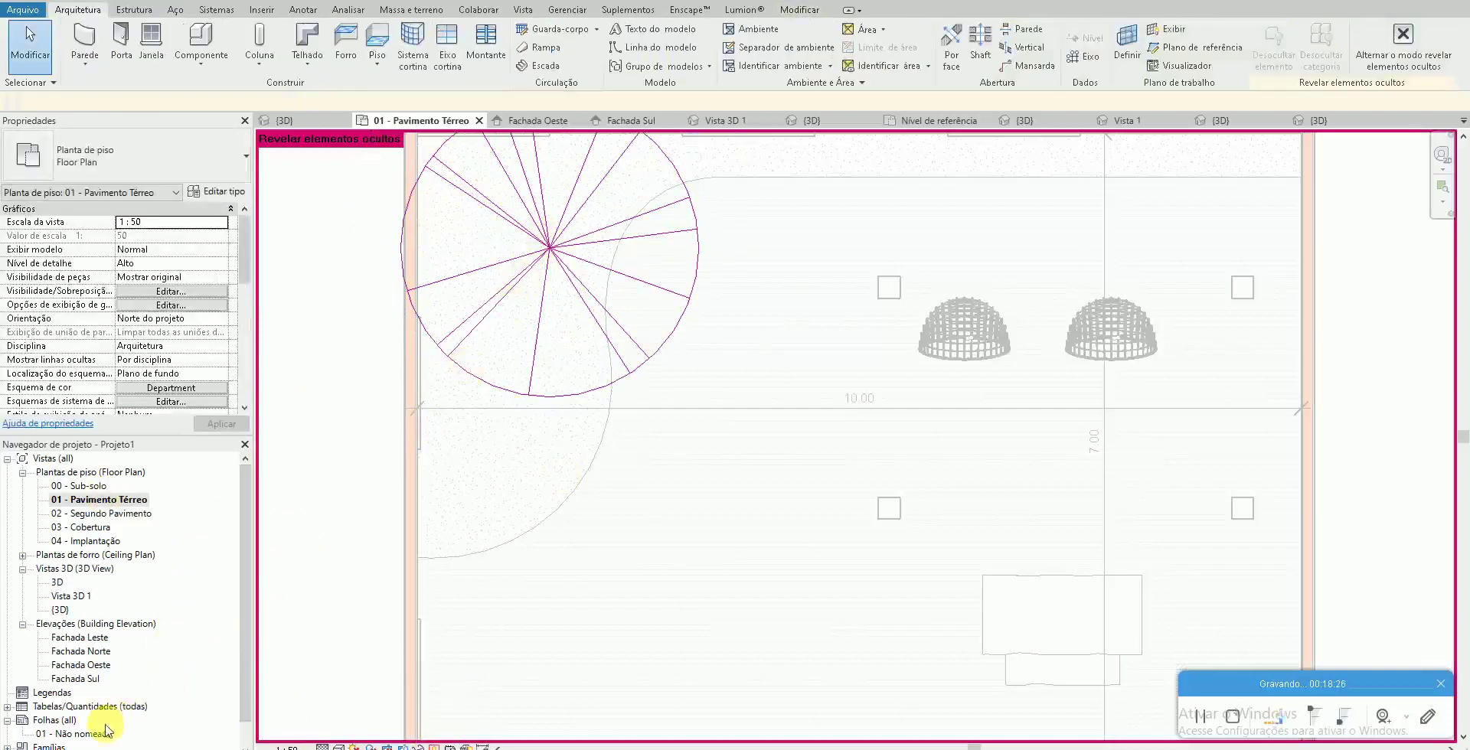
double_click(73, 597)
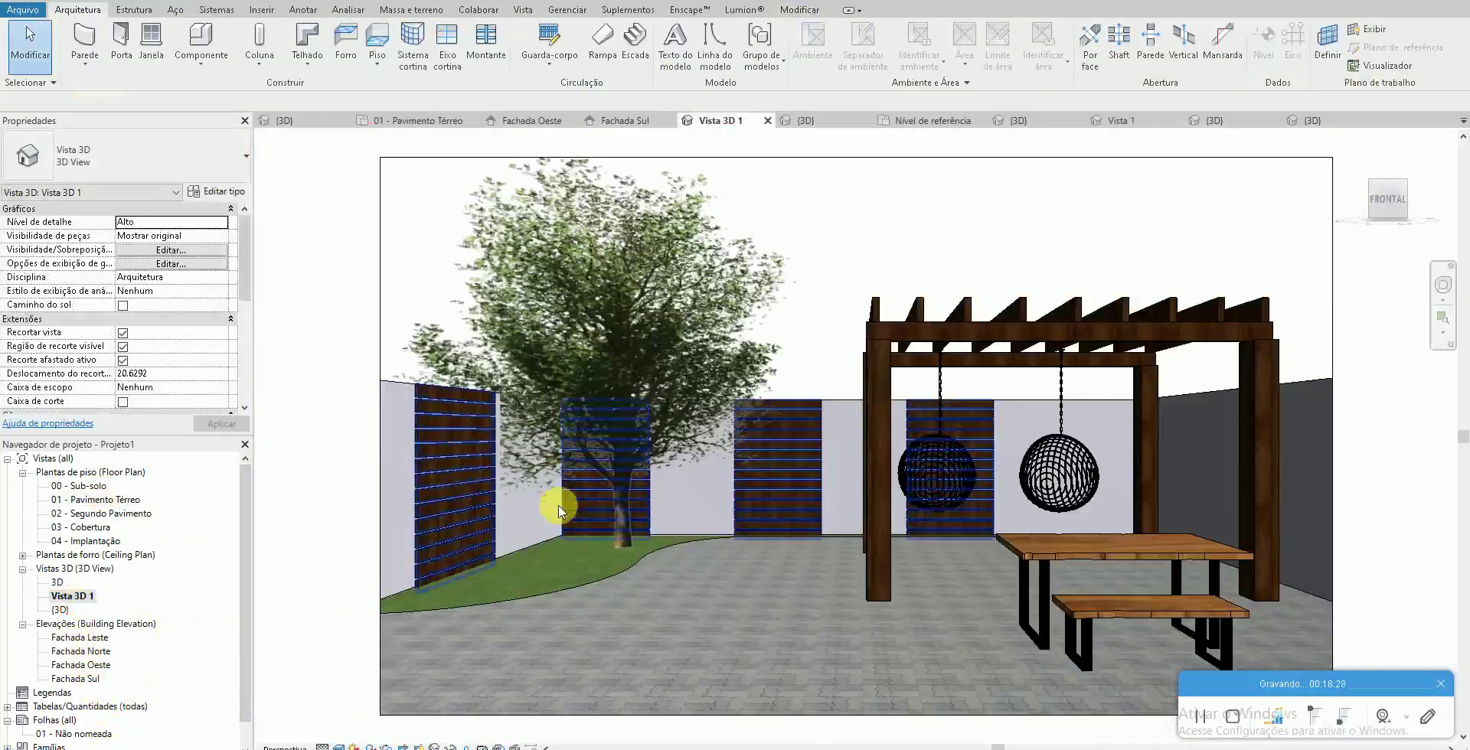
click(611, 487)
key(Escape)
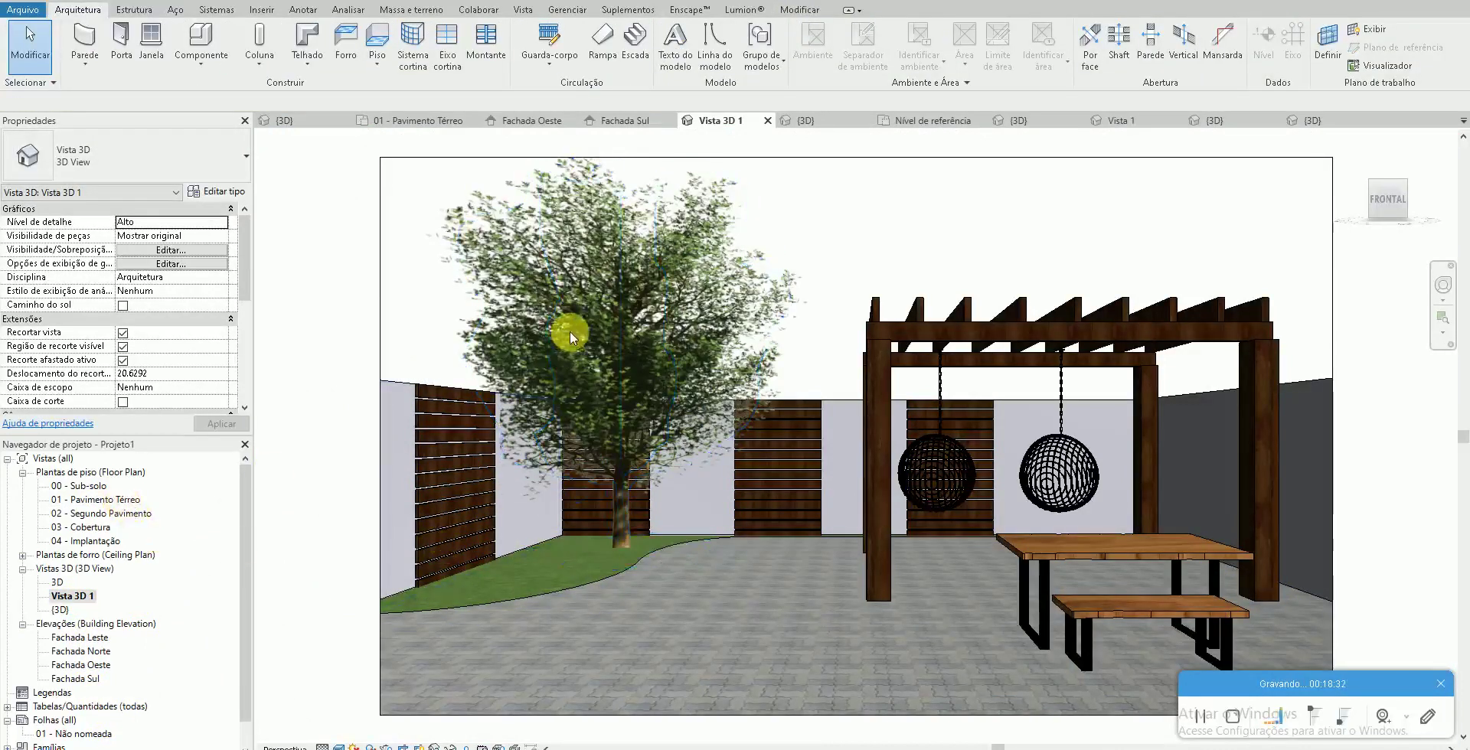
Set the tree type's Altura height to 5 in its type properties
click(605, 306)
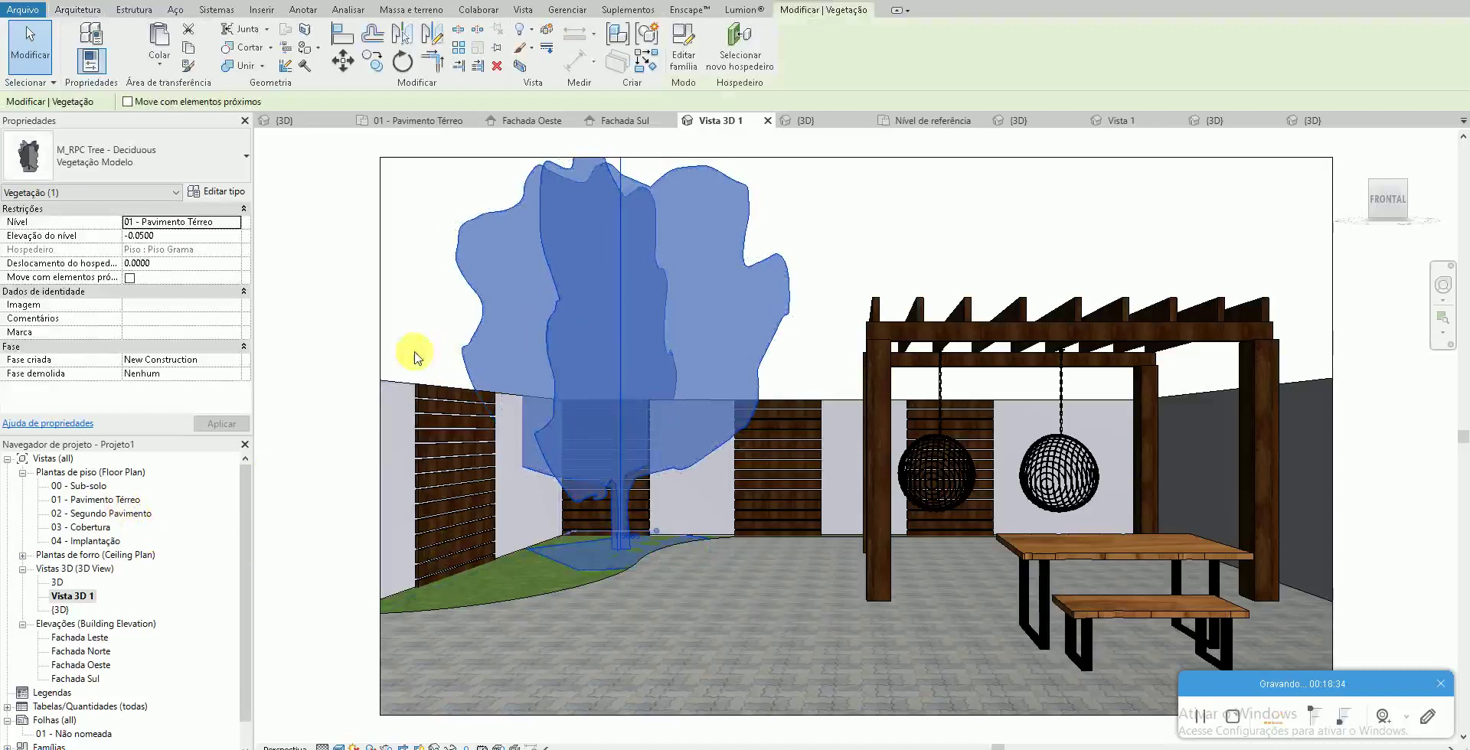
click(215, 194)
click(351, 162)
key(Tab)
text(5)
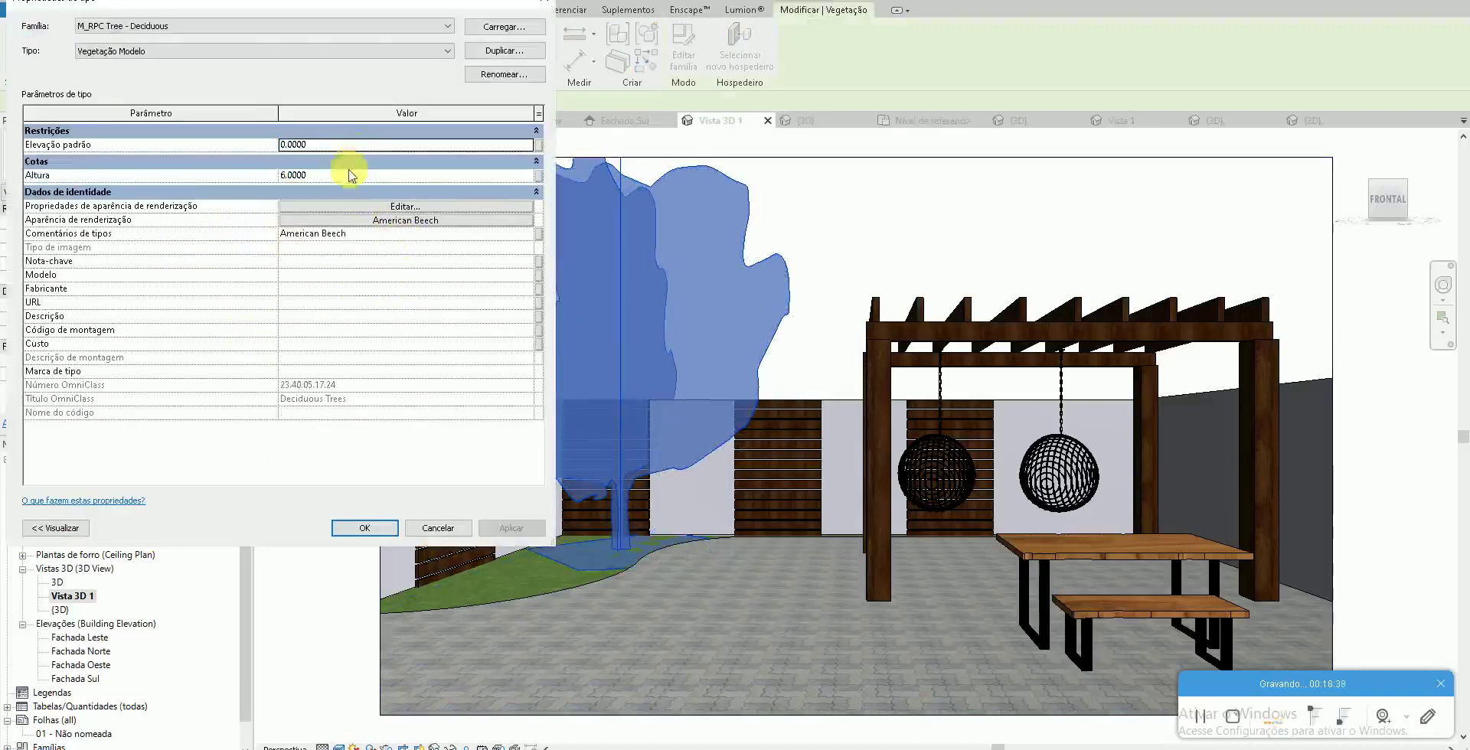
click(360, 525)
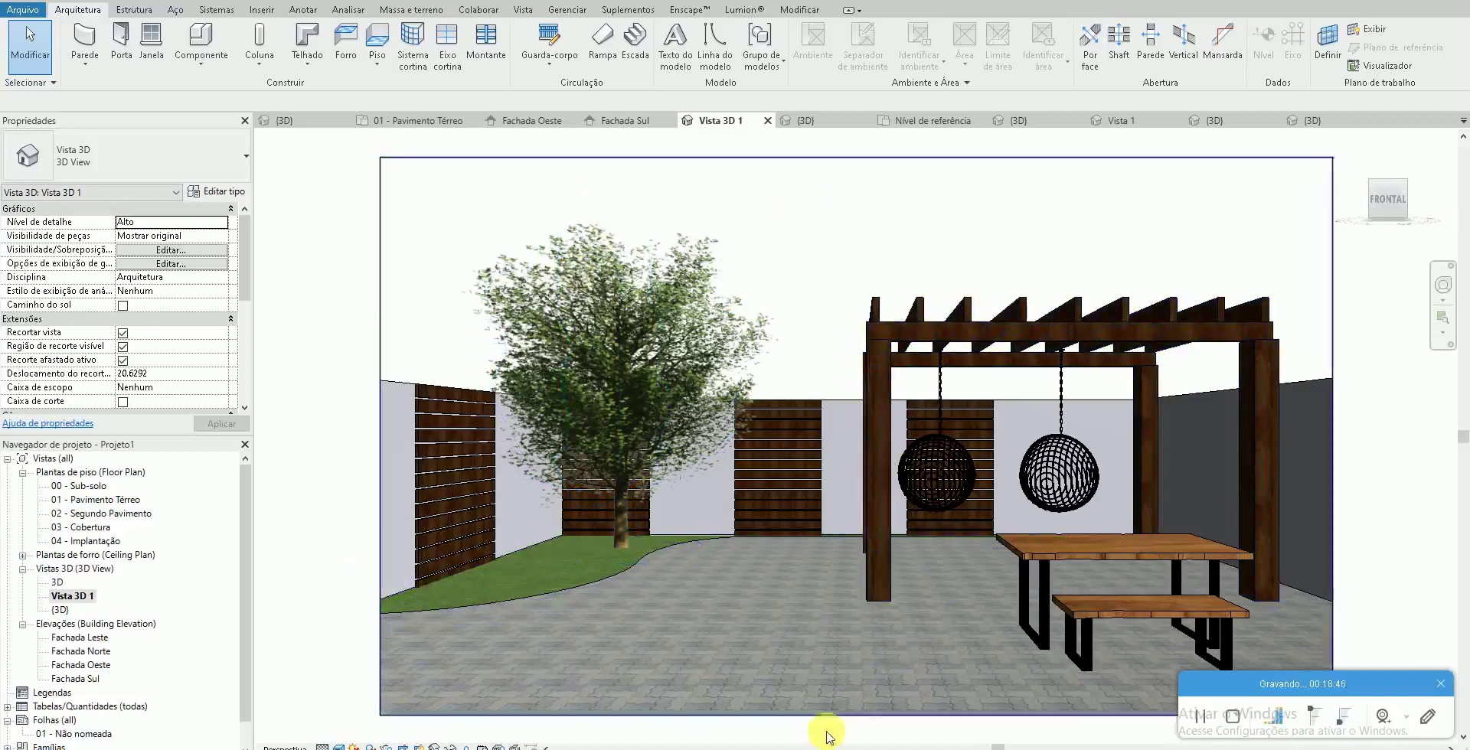
Open the 01 - Pavimento Térreo plan and turn off hidden-element reveal
double_click(97, 500)
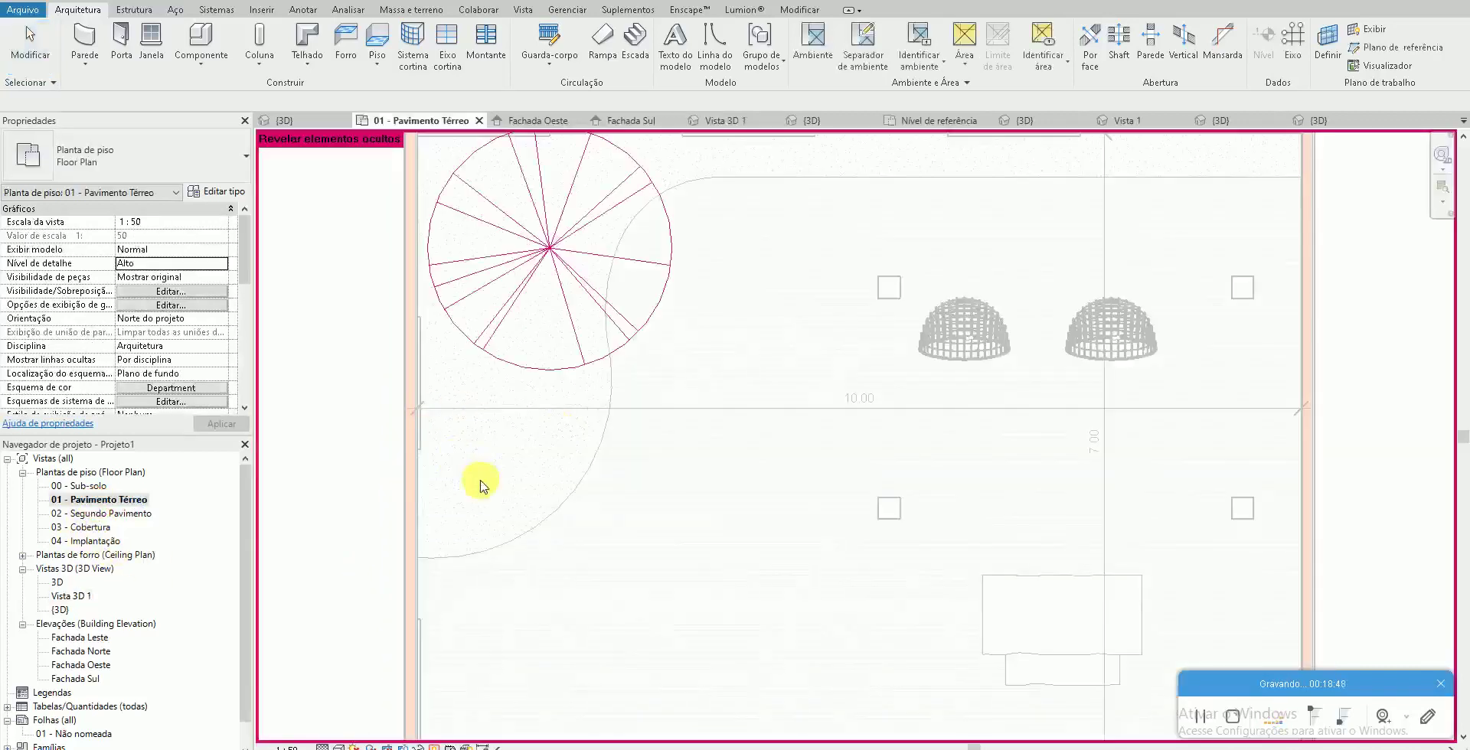
click(434, 744)
scroll(551, 338, up, 2)
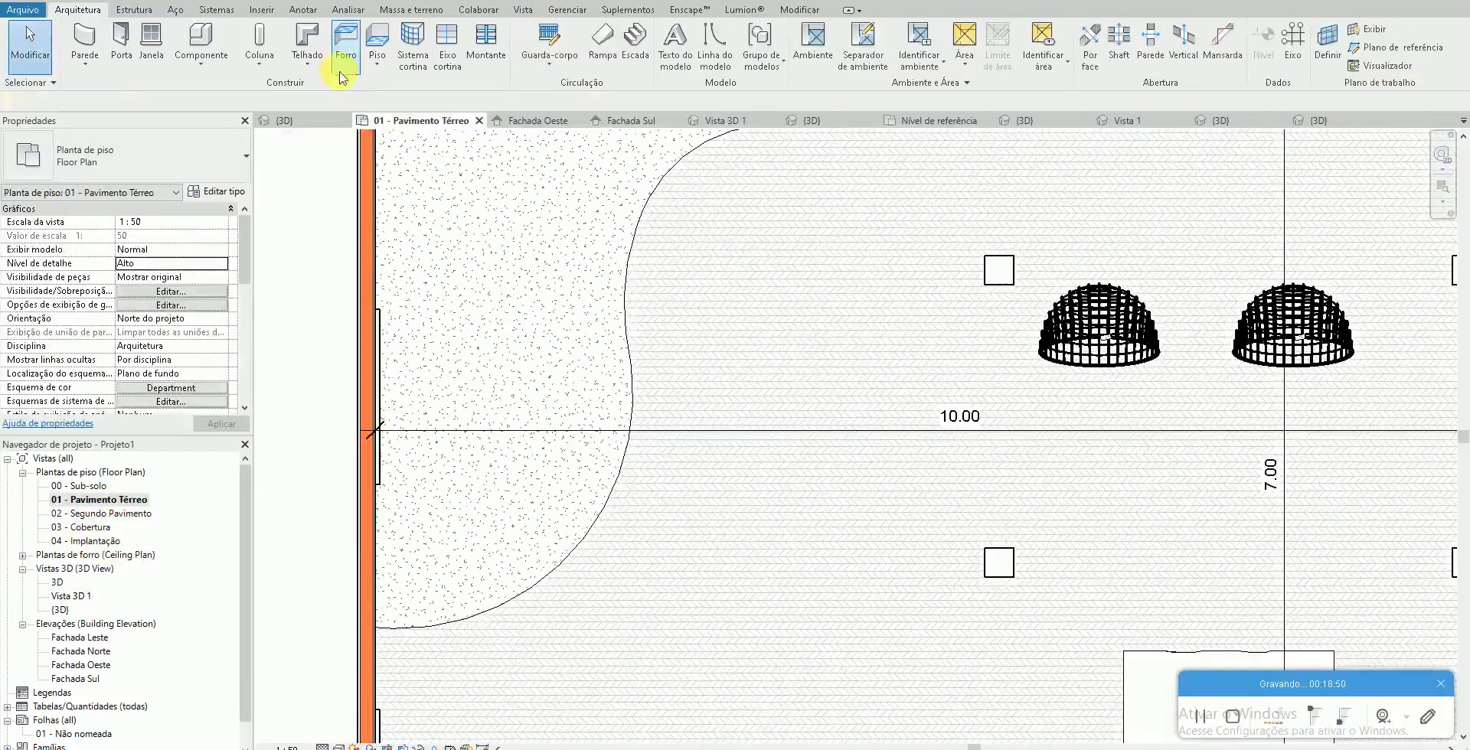
Create plant type buxinho with height 0.5 and the Holly [2] rendering appearance
click(215, 63)
click(200, 192)
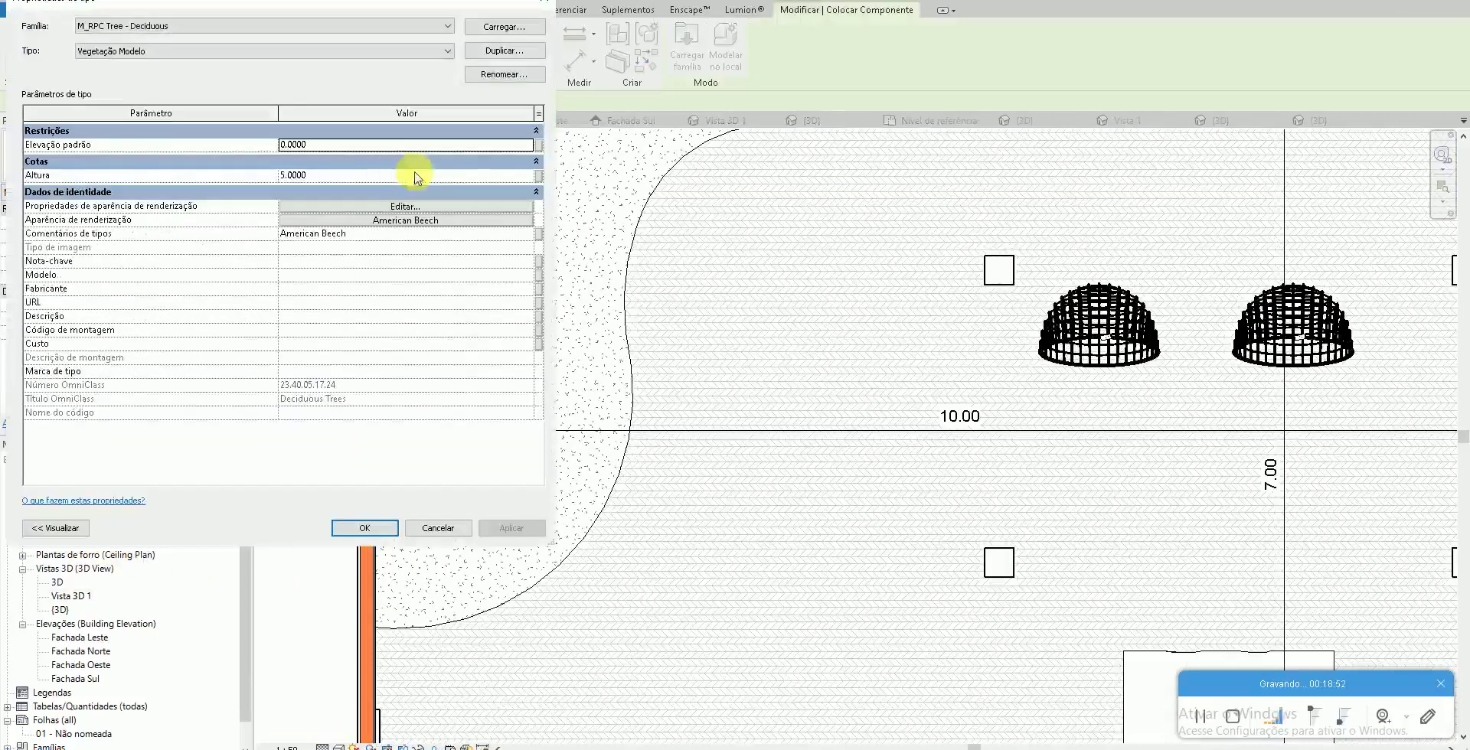
click(490, 52)
text(buxinho)
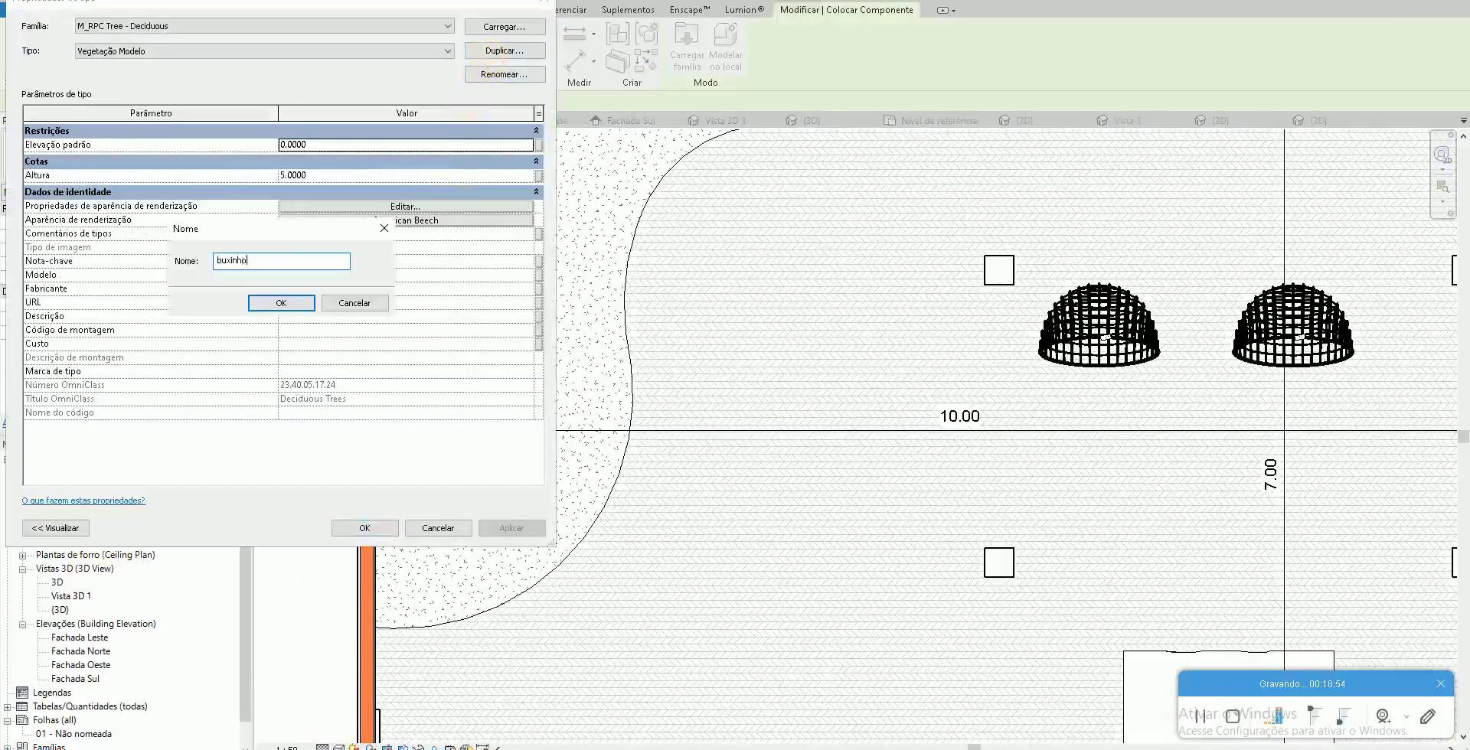
key(Return)
click(317, 178)
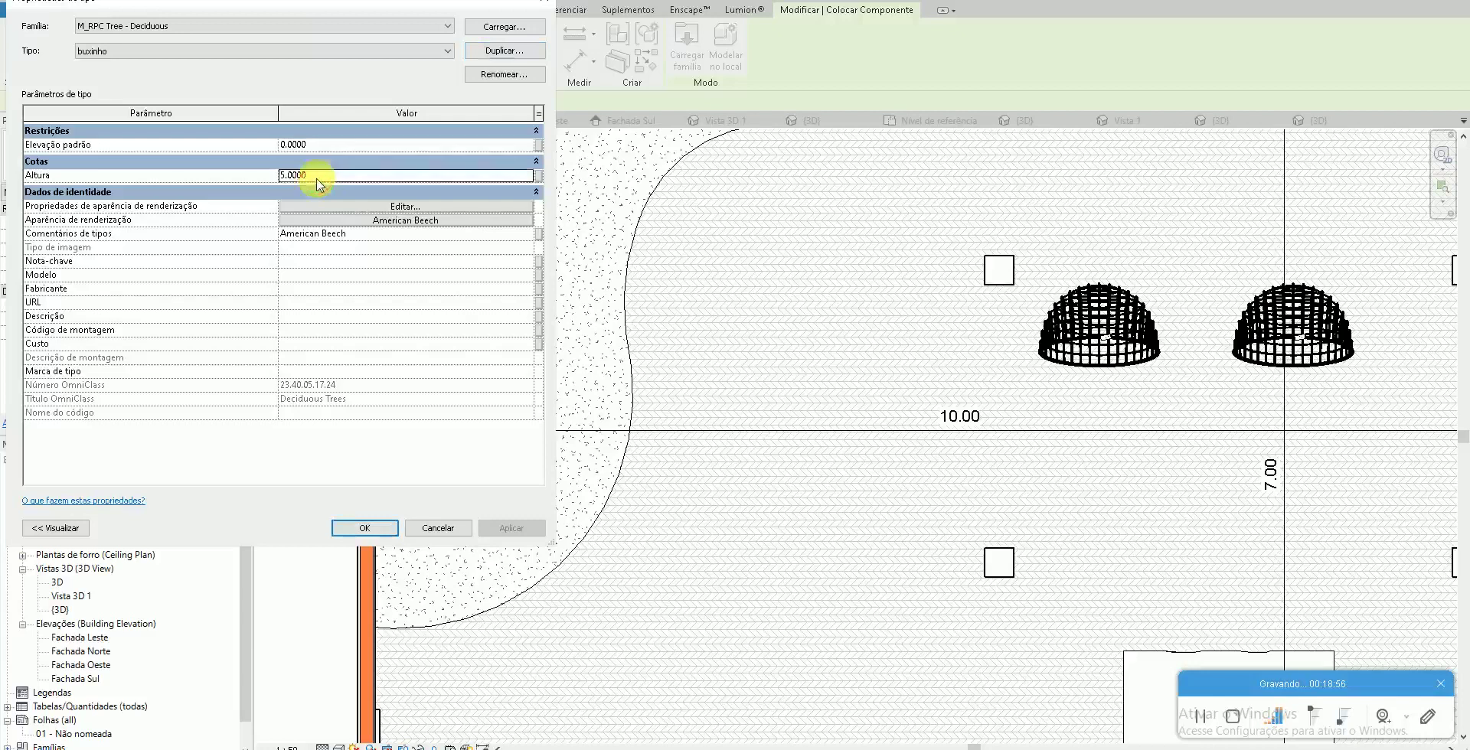
text(0.5000)
click(358, 223)
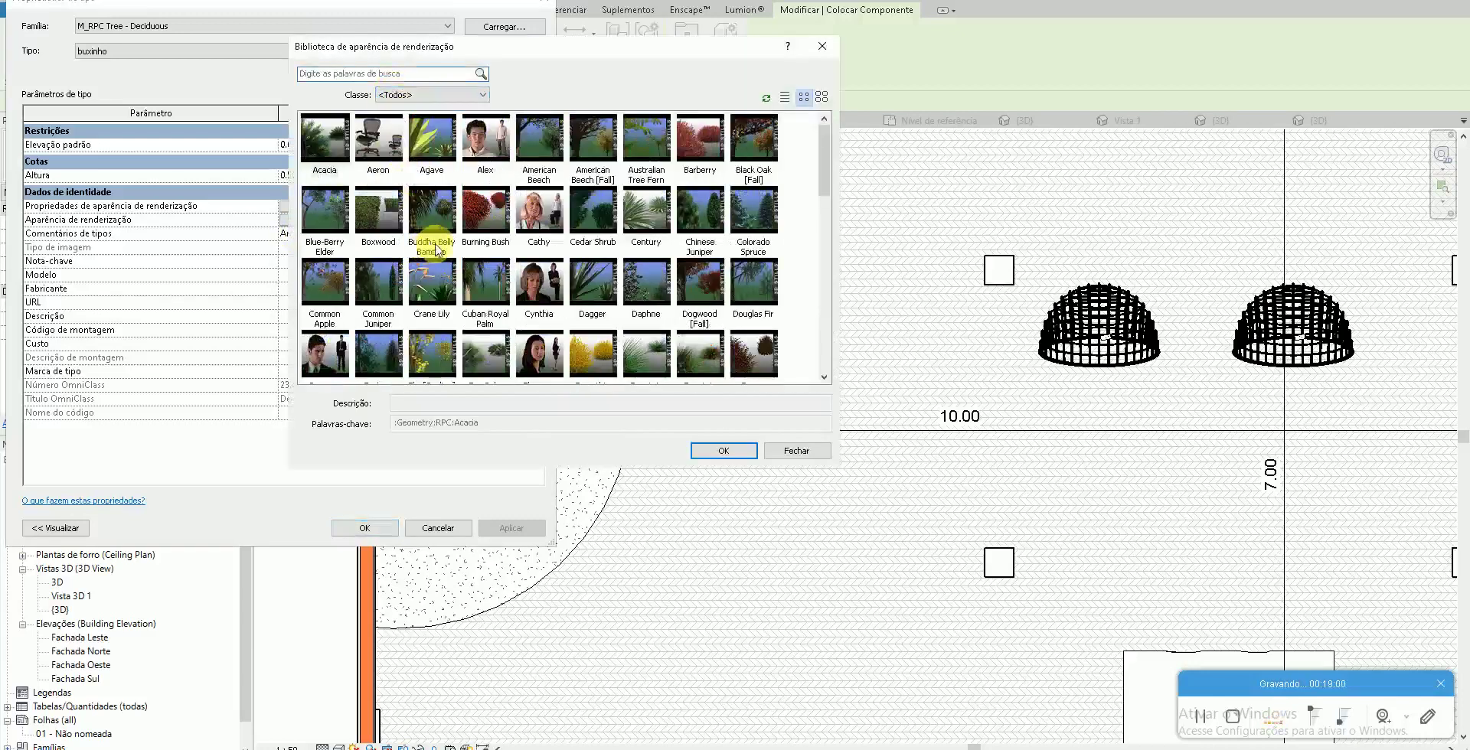
scroll(595, 249, down, 2)
scroll(611, 293, down, 1)
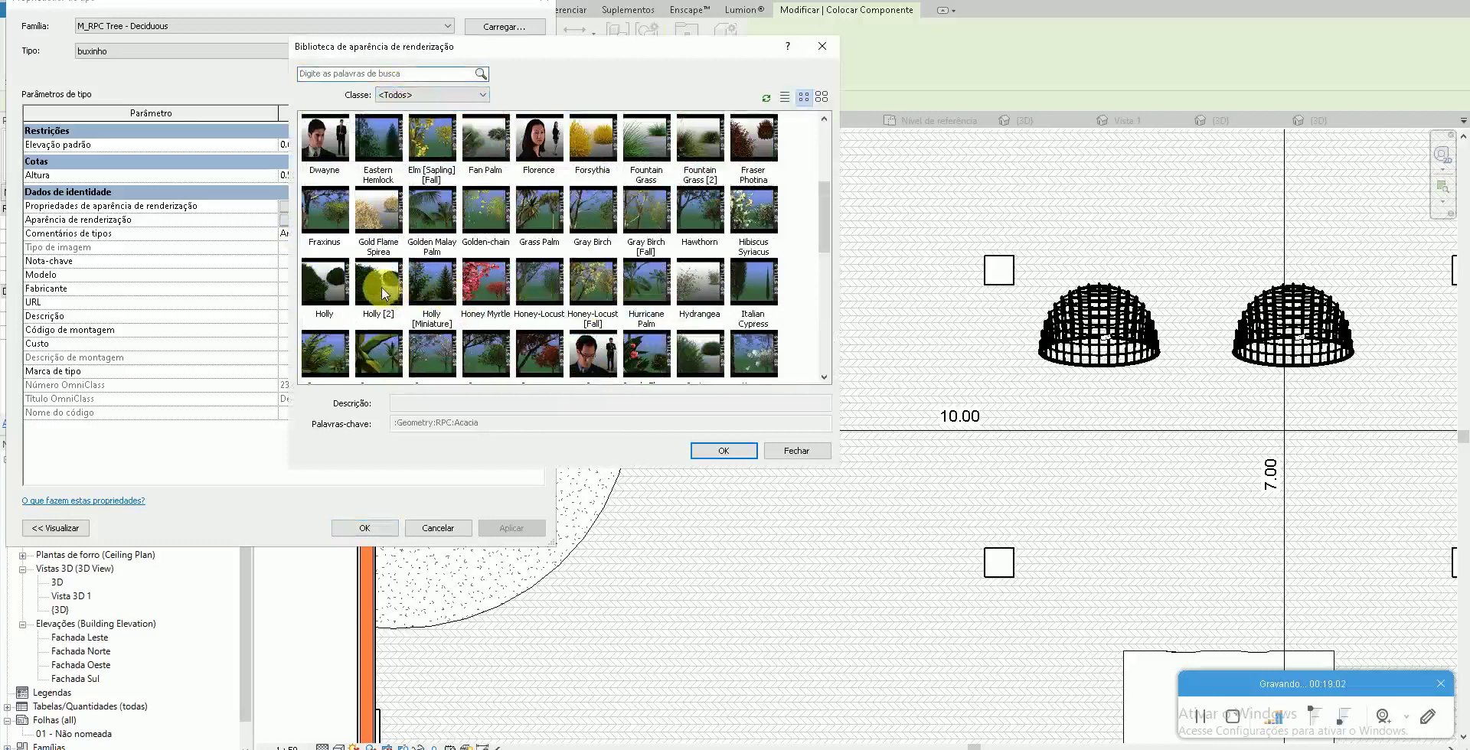
double_click(380, 290)
click(364, 528)
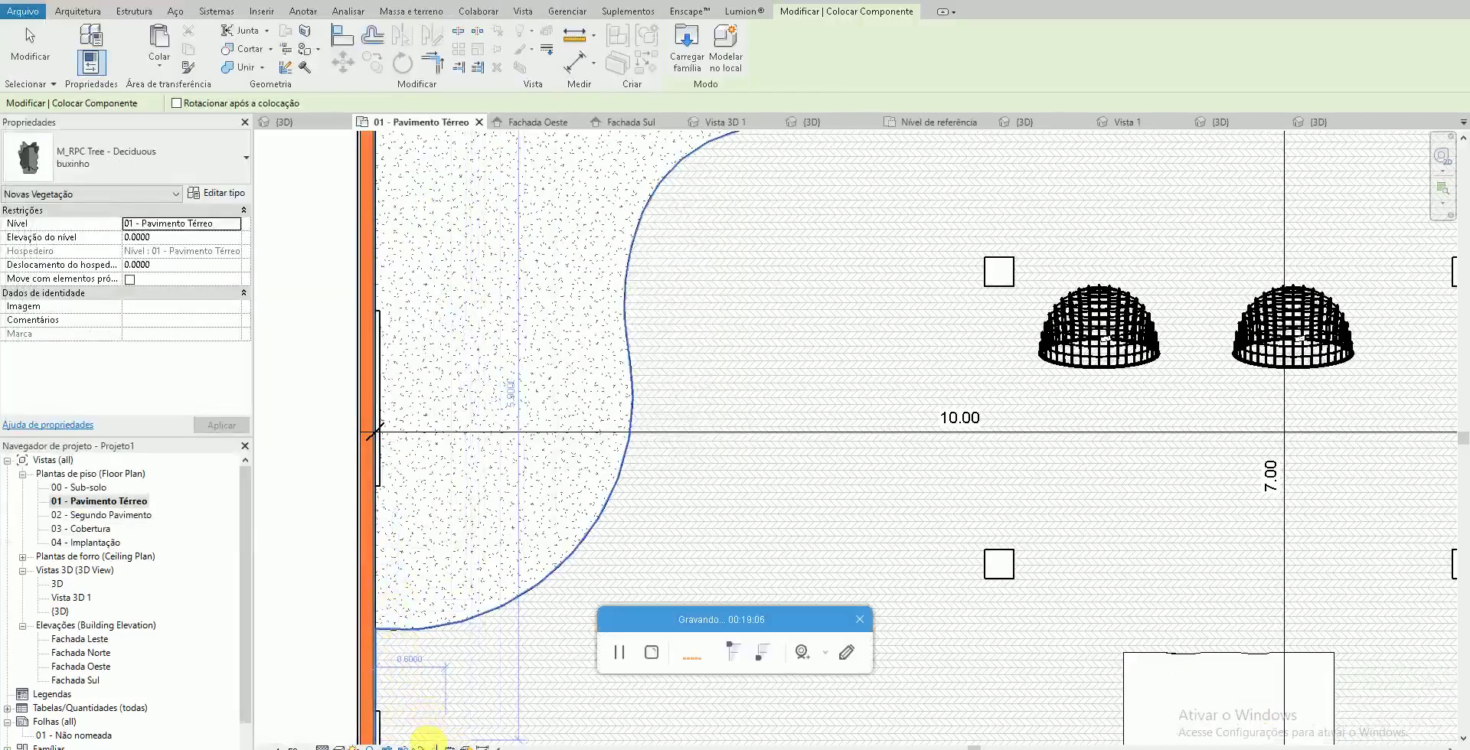
With Revelar elementos ocultos on, place buxinho shrubs from the lawn corner up the curved edge
click(433, 746)
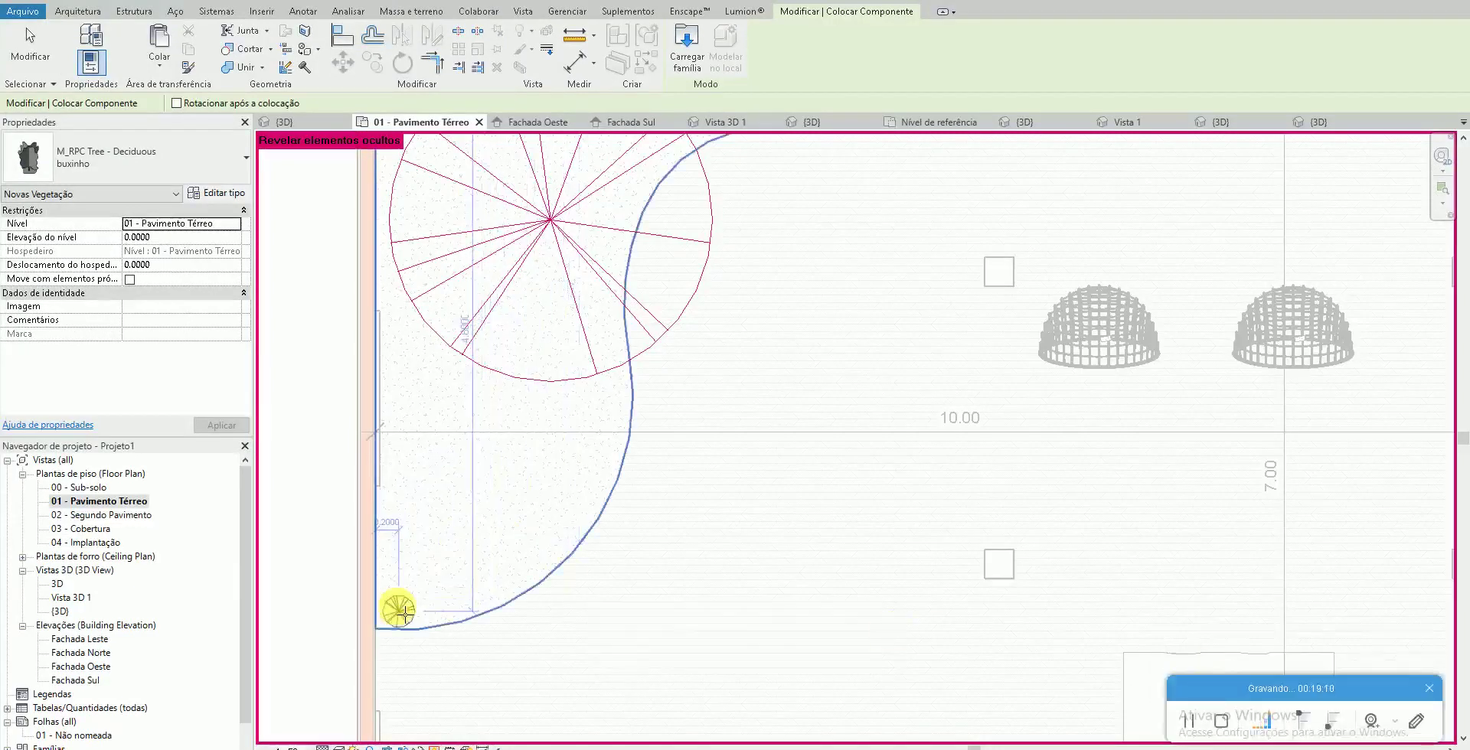
click(435, 613)
scroll(436, 608, up, 1)
scroll(436, 605, up, 1)
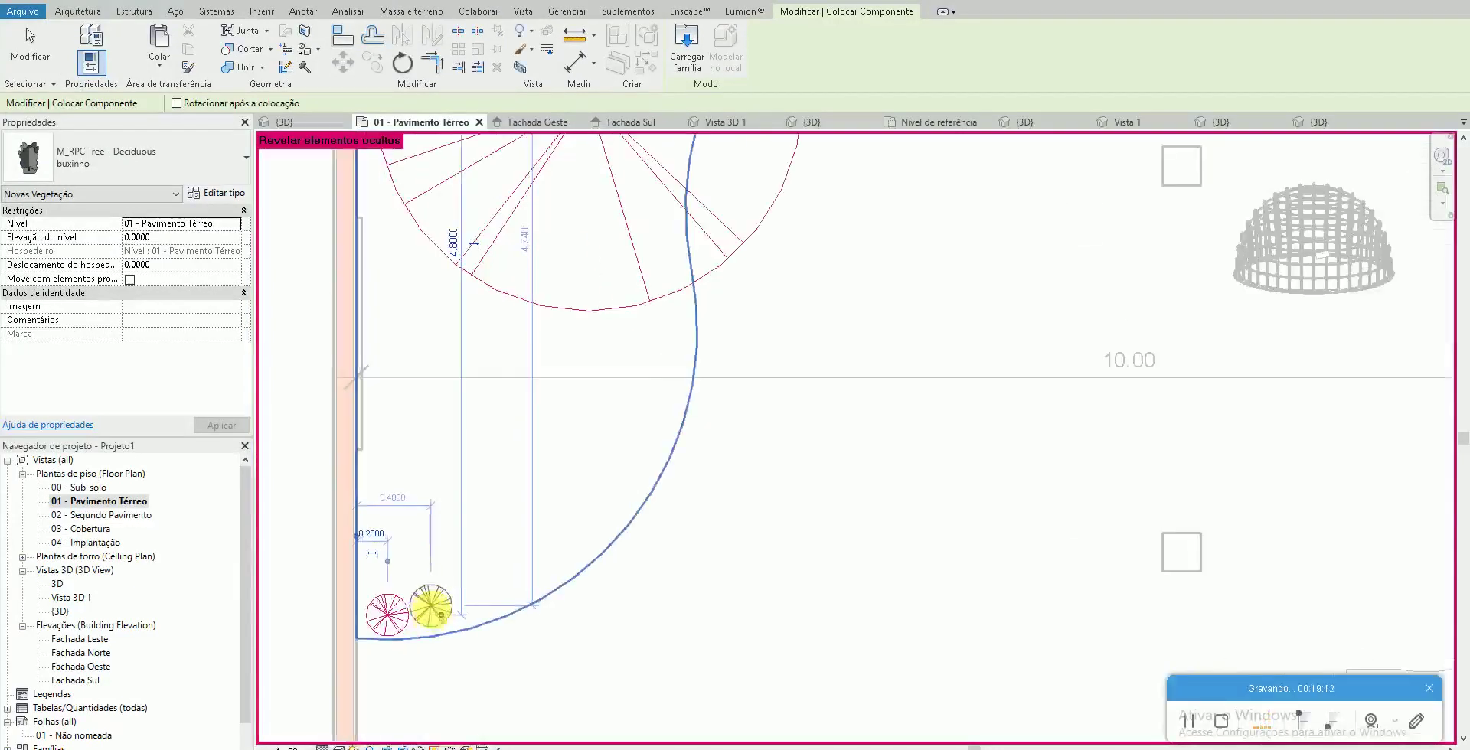
click(428, 613)
scroll(448, 601, up, 3)
click(504, 586)
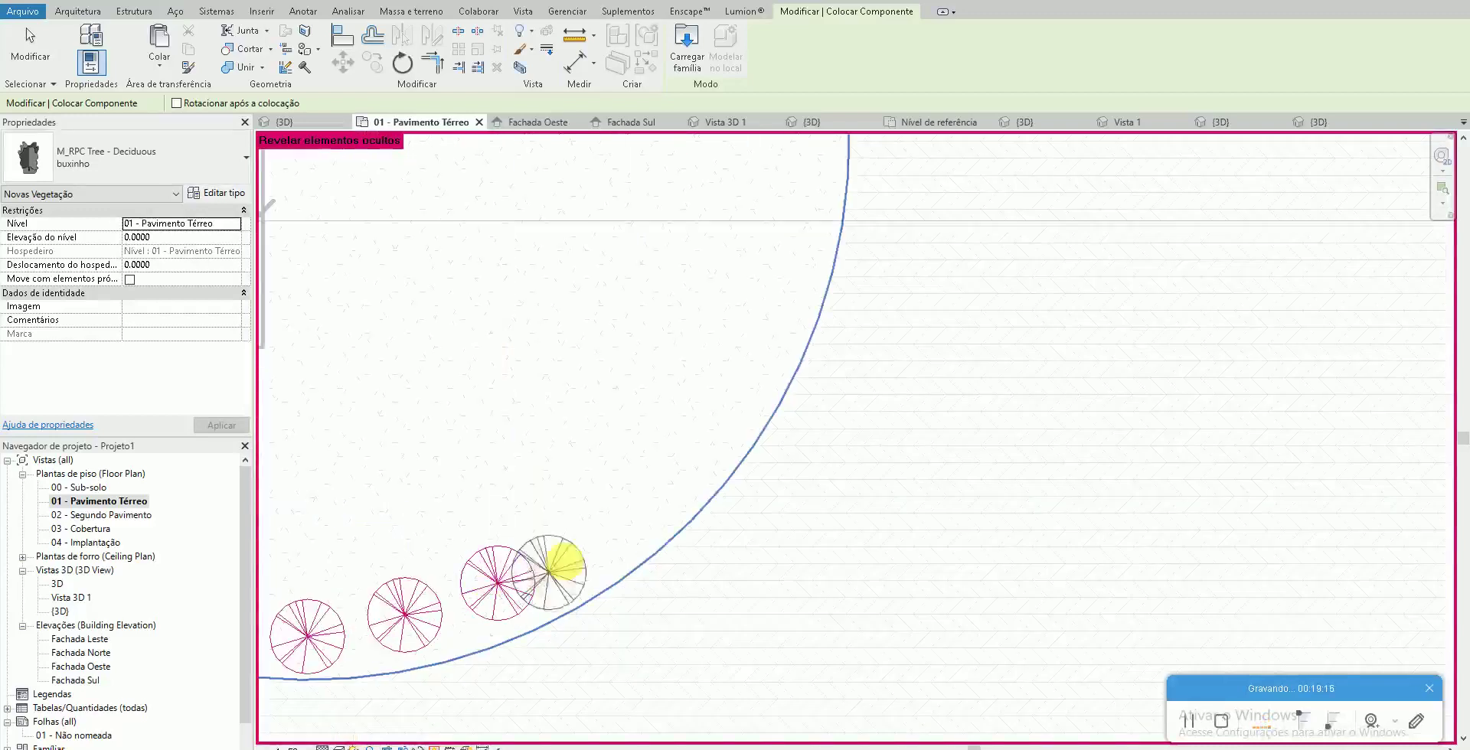
click(596, 531)
click(675, 464)
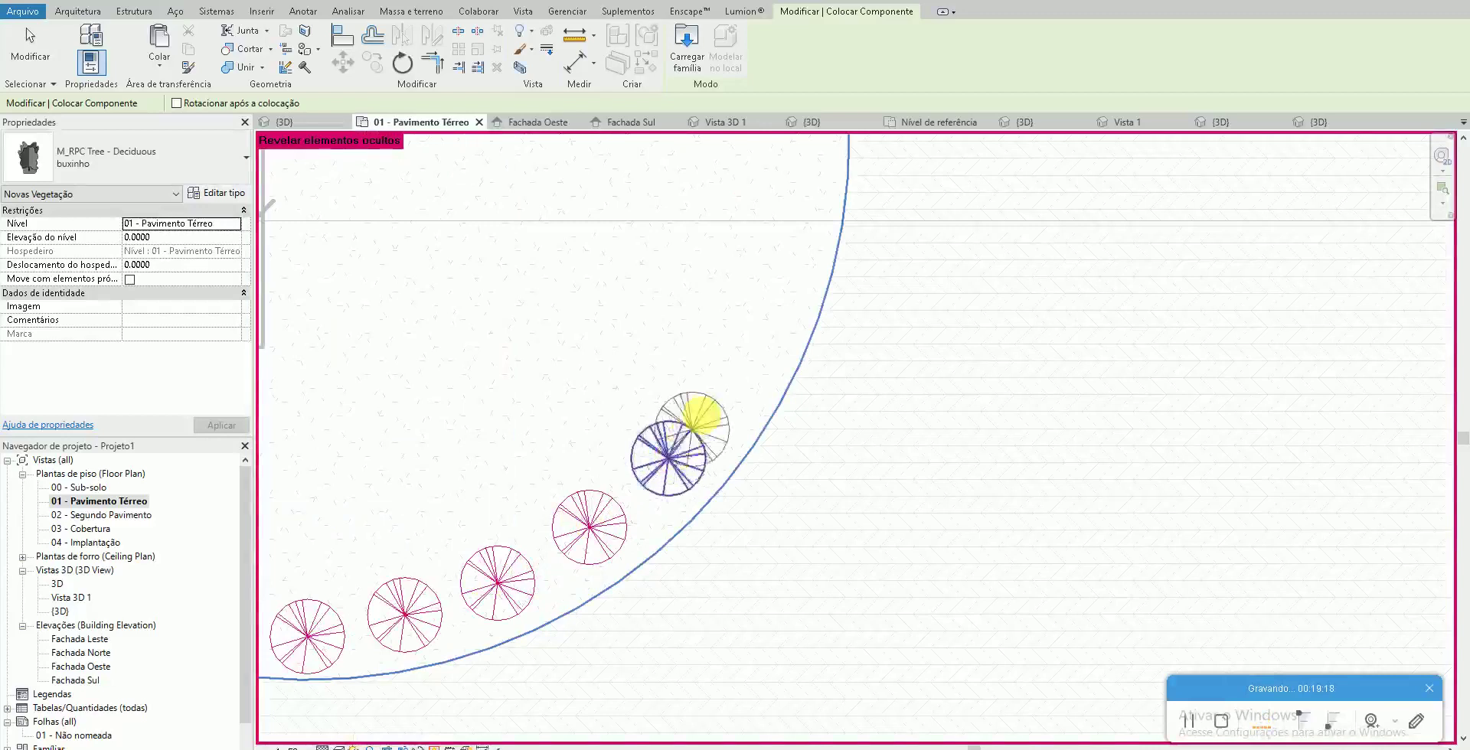
click(730, 371)
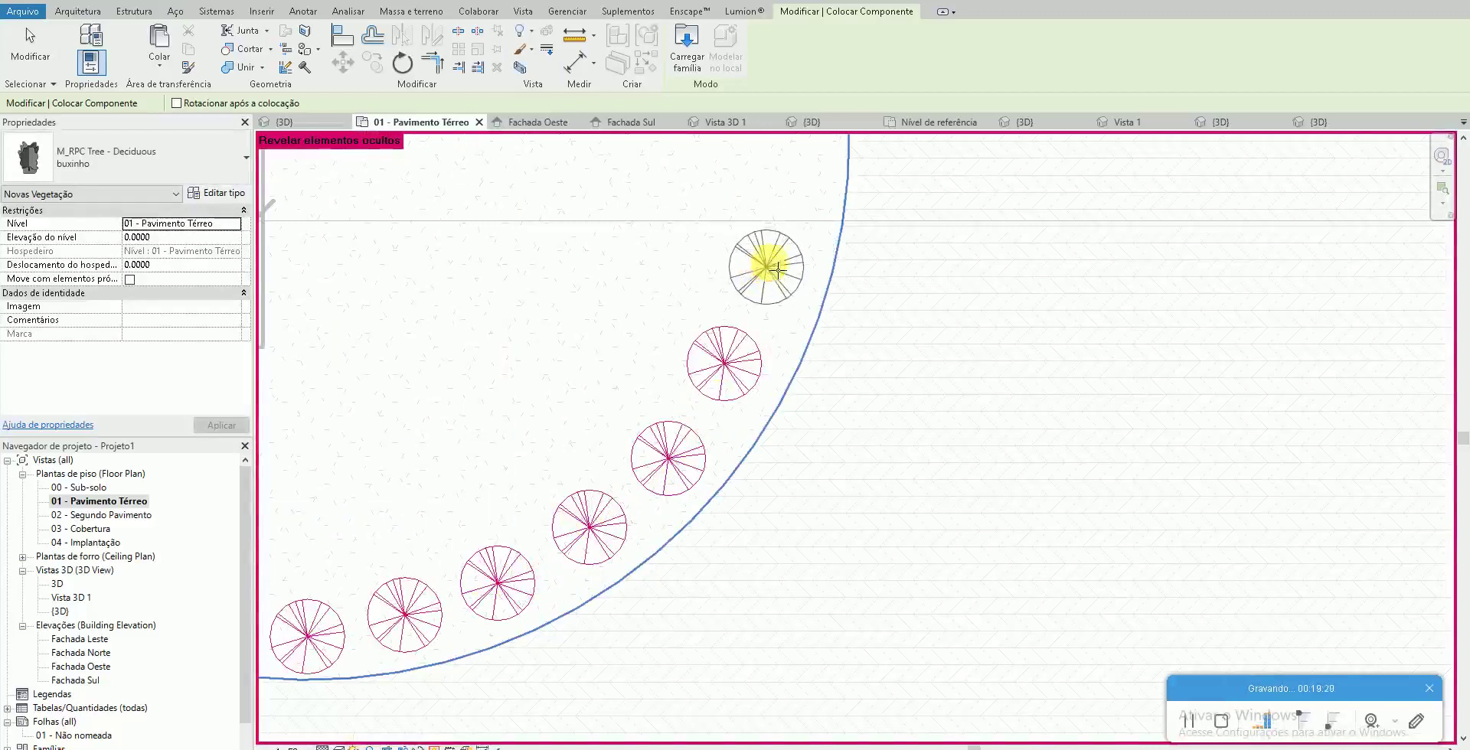
click(775, 267)
Continue the buxinho shrub line along the lawn curve around the bend
middle_drag(781, 168, 735, 379)
click(734, 369)
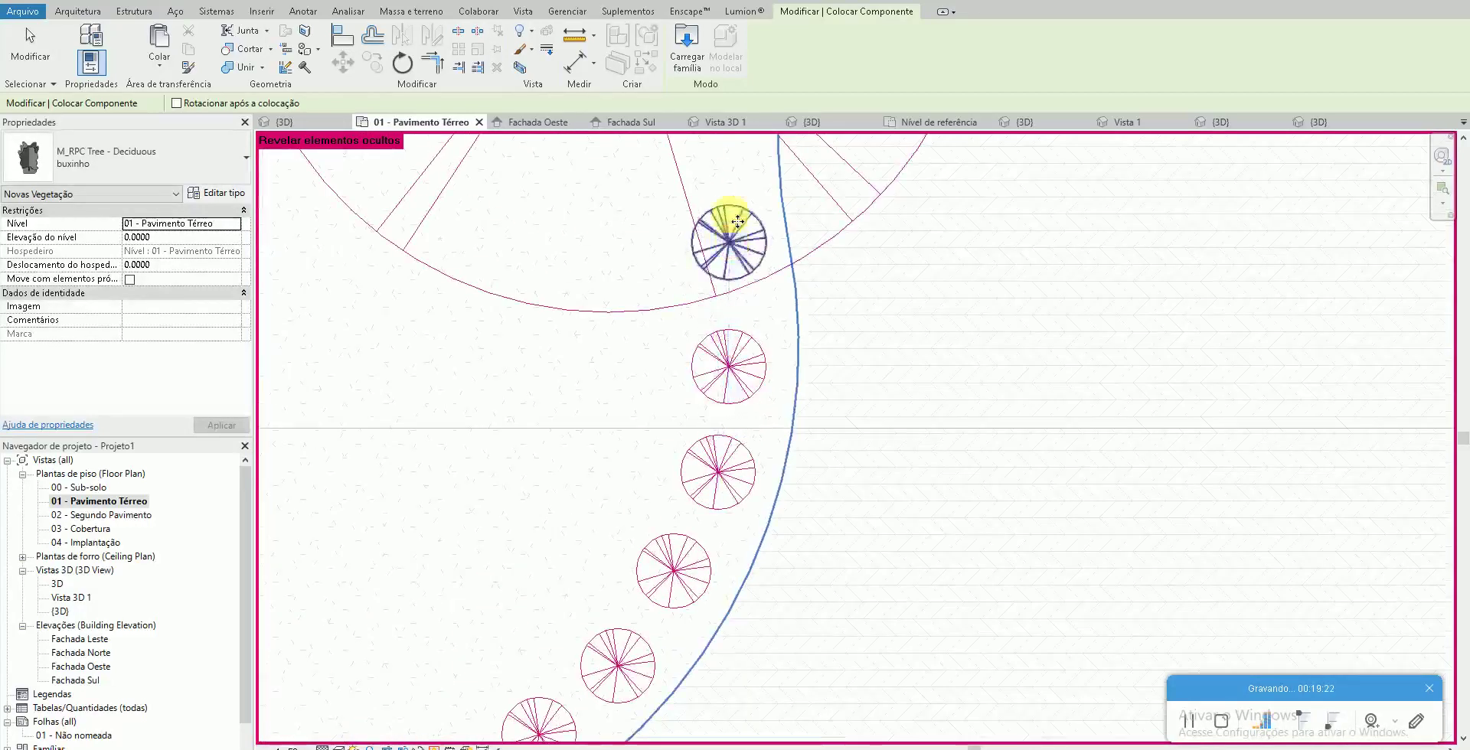
middle_drag(729, 240, 699, 470)
click(697, 420)
click(718, 308)
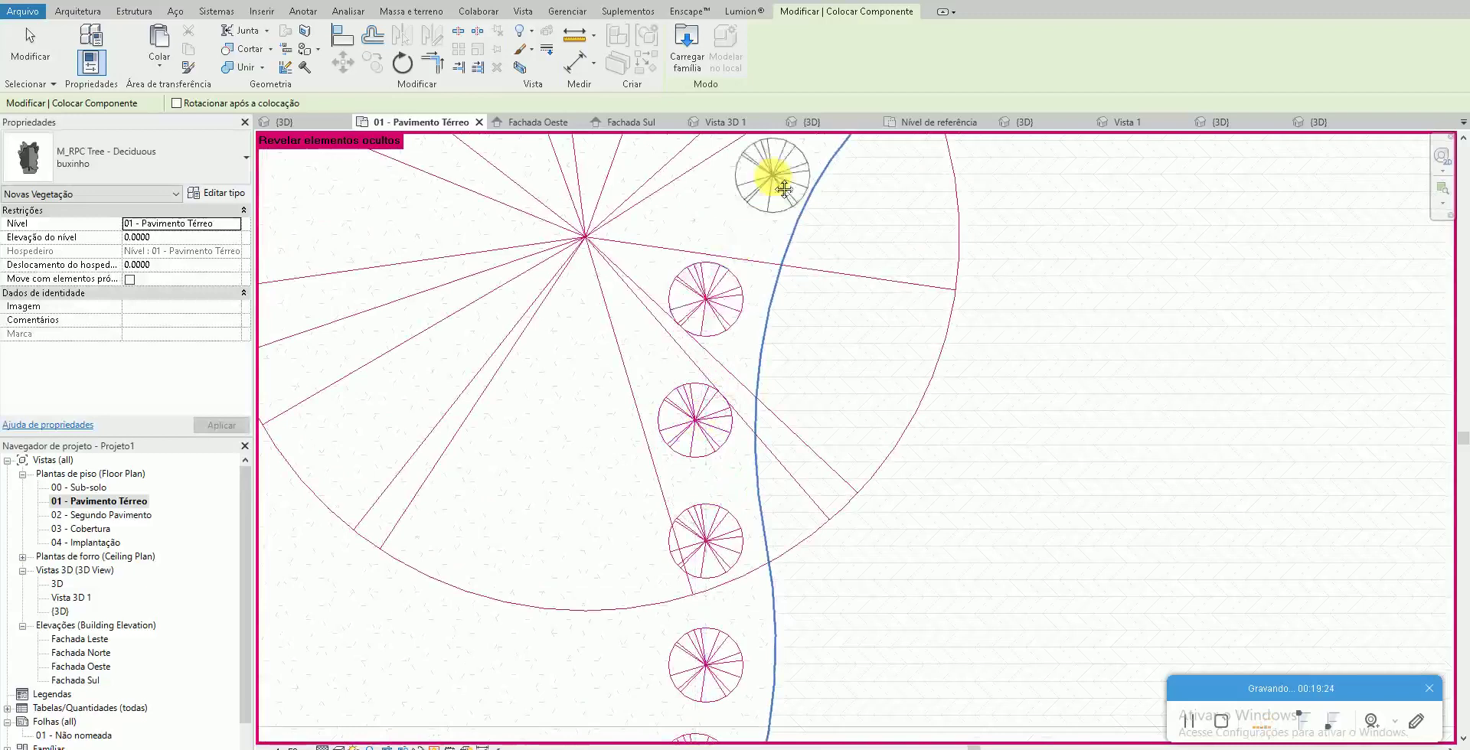
middle_drag(777, 171, 710, 390)
click(682, 416)
click(731, 319)
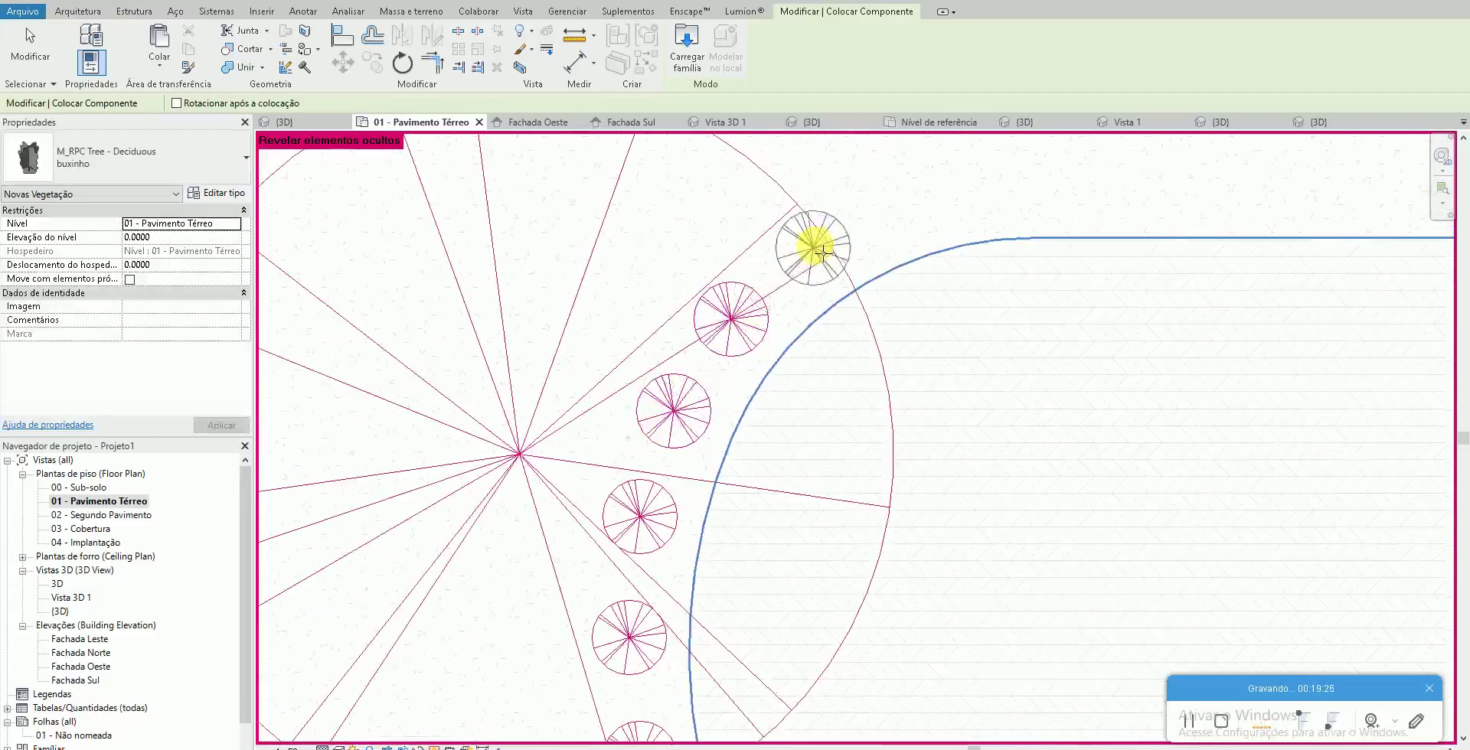
click(821, 233)
Start a straight row of buxinho shrubs along the back wall
click(1049, 183)
middle_drag(1154, 213, 818, 367)
click(840, 336)
click(952, 335)
click(1063, 336)
mouse_move(1072, 355)
middle_down()
mouse_move(1014, 366)
mouse_move(902, 340)
middle_up()
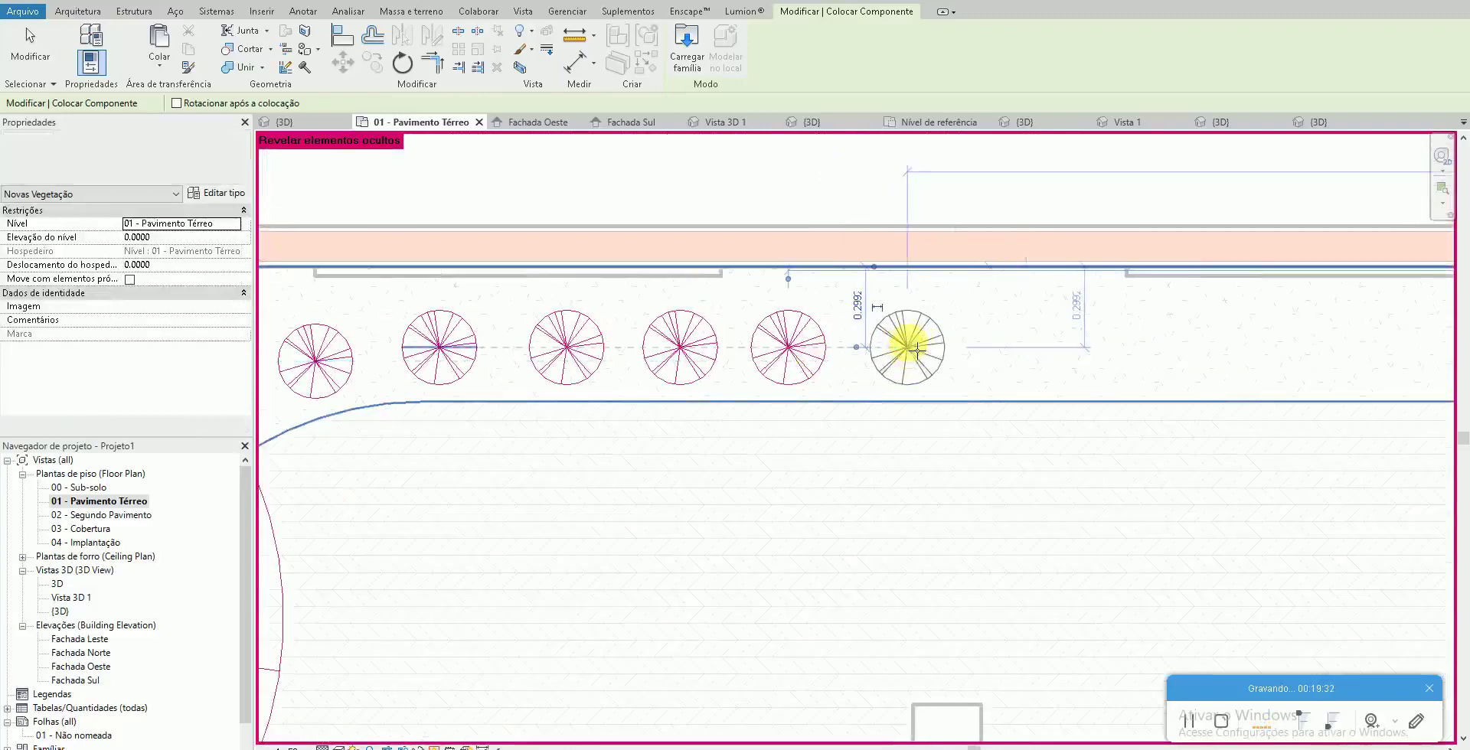
click(897, 344)
click(1006, 347)
click(1123, 347)
Extend the wall row of shrubs to the corner, then view it in Vista 3D 1
middle_drag(1255, 352, 829, 369)
click(805, 365)
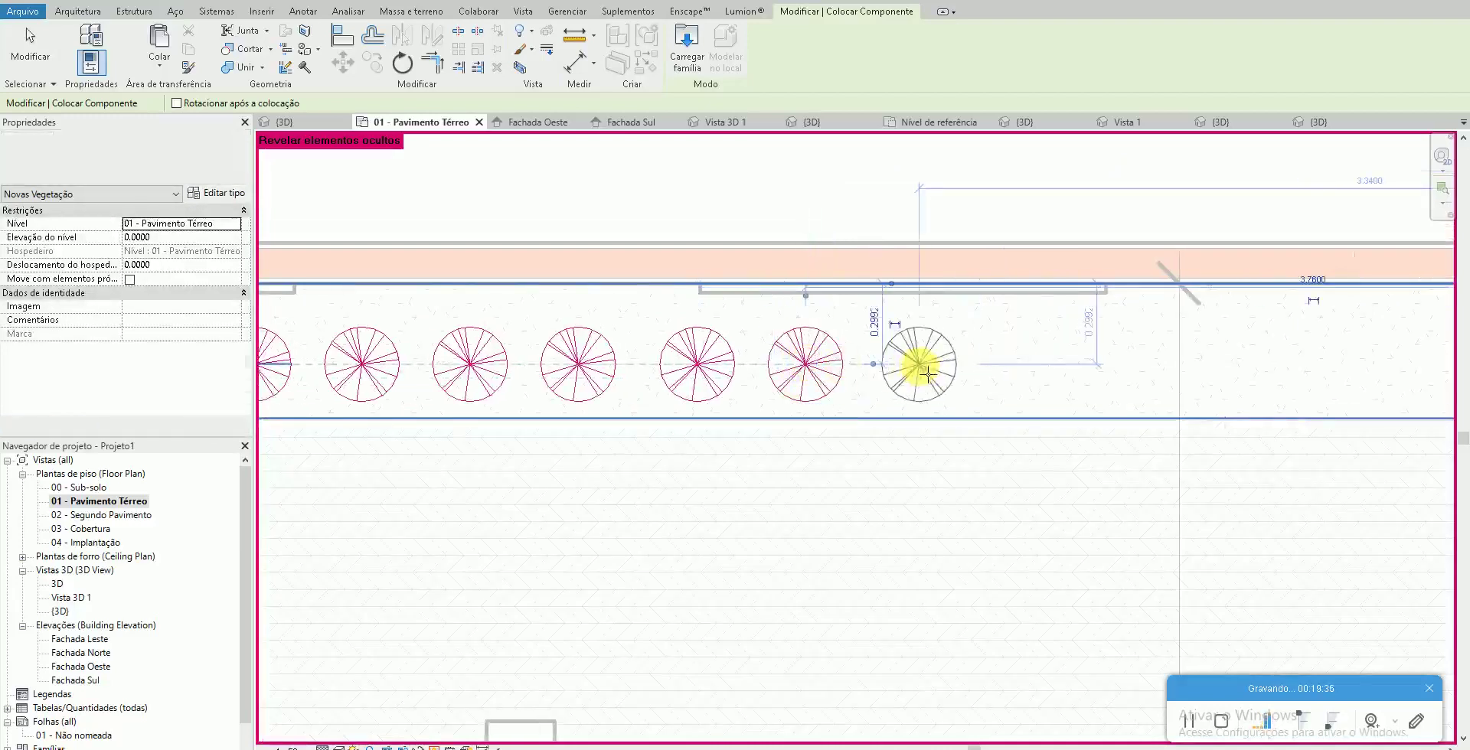
click(907, 365)
click(1114, 364)
middle_drag(1204, 360, 895, 366)
click(919, 381)
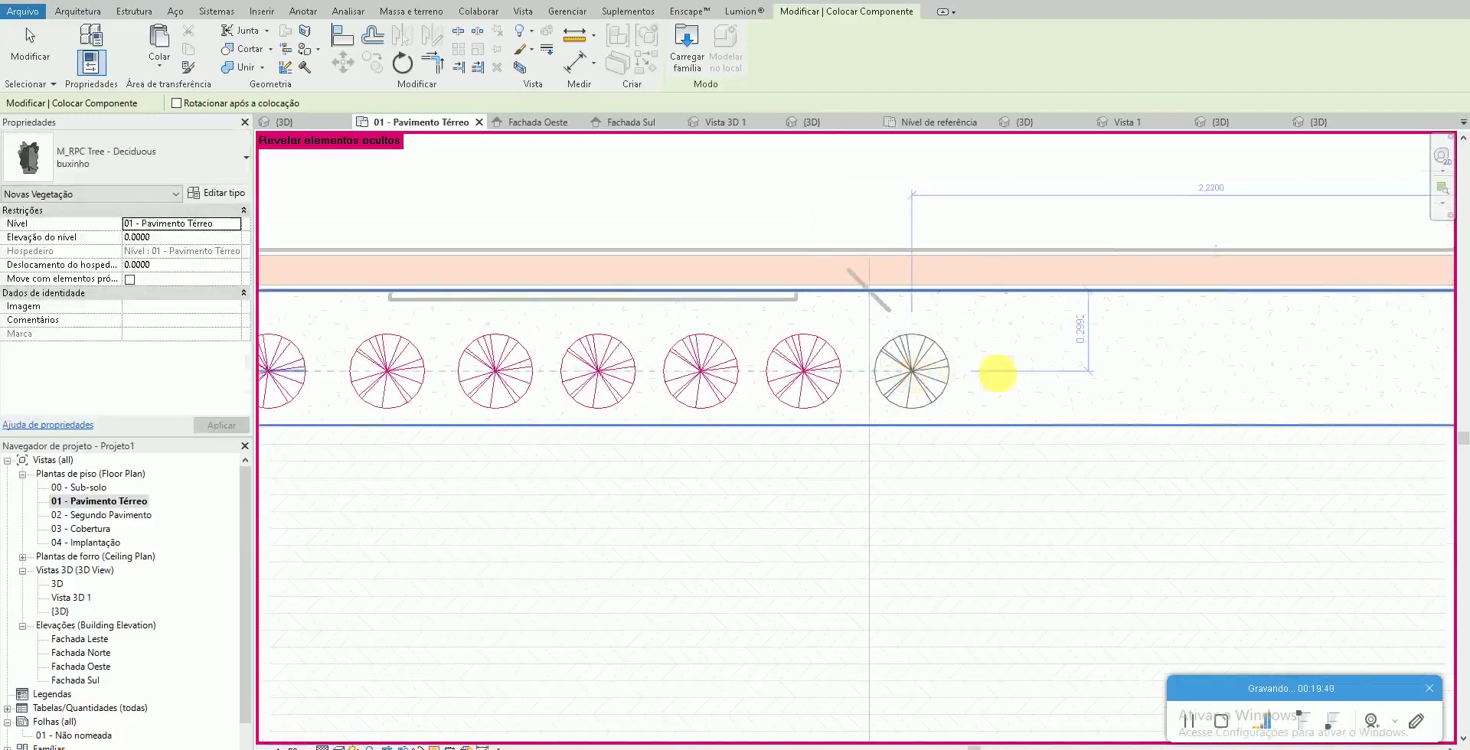
click(1026, 381)
click(1145, 375)
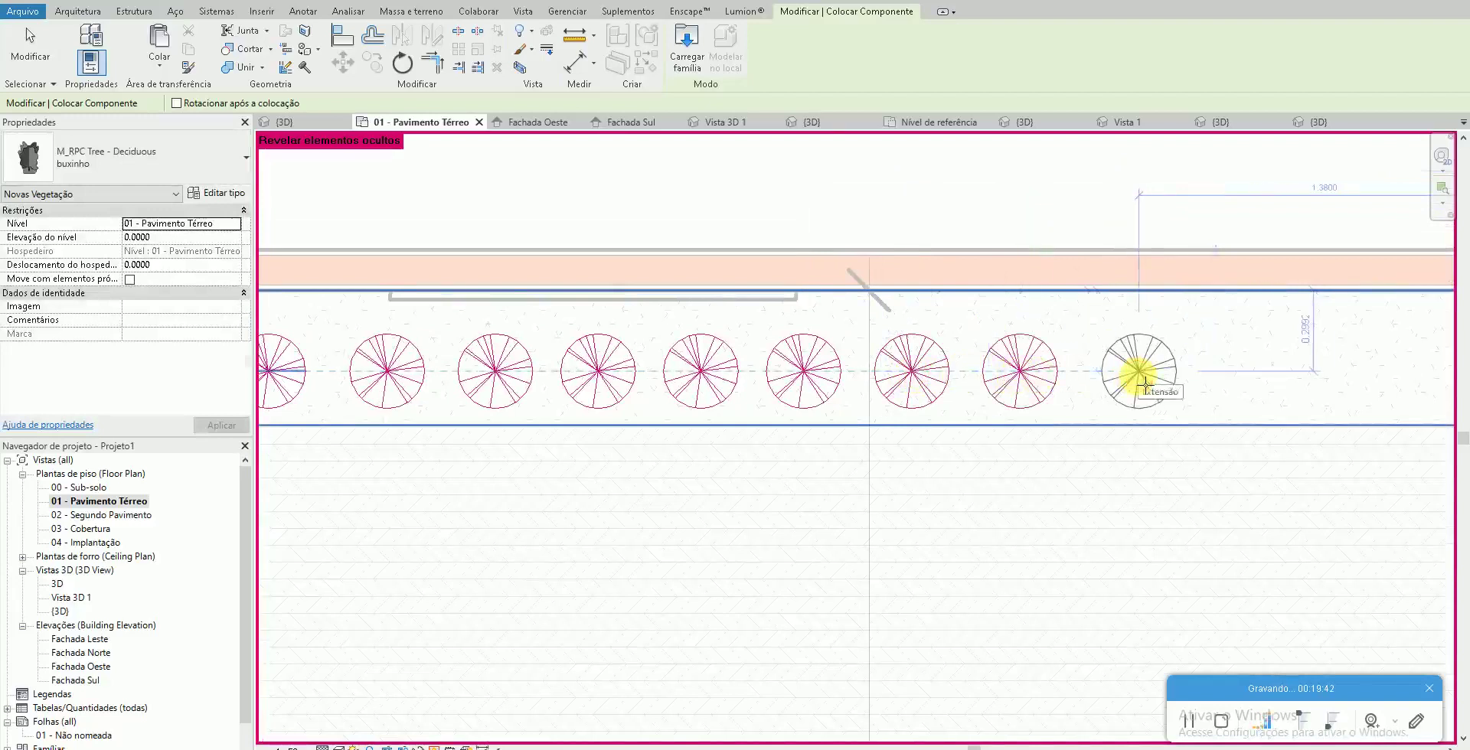
middle_drag(1179, 383, 871, 395)
click(1049, 383)
key(Escape)
key(Escape)
click(71, 598)
double_click(77, 602)
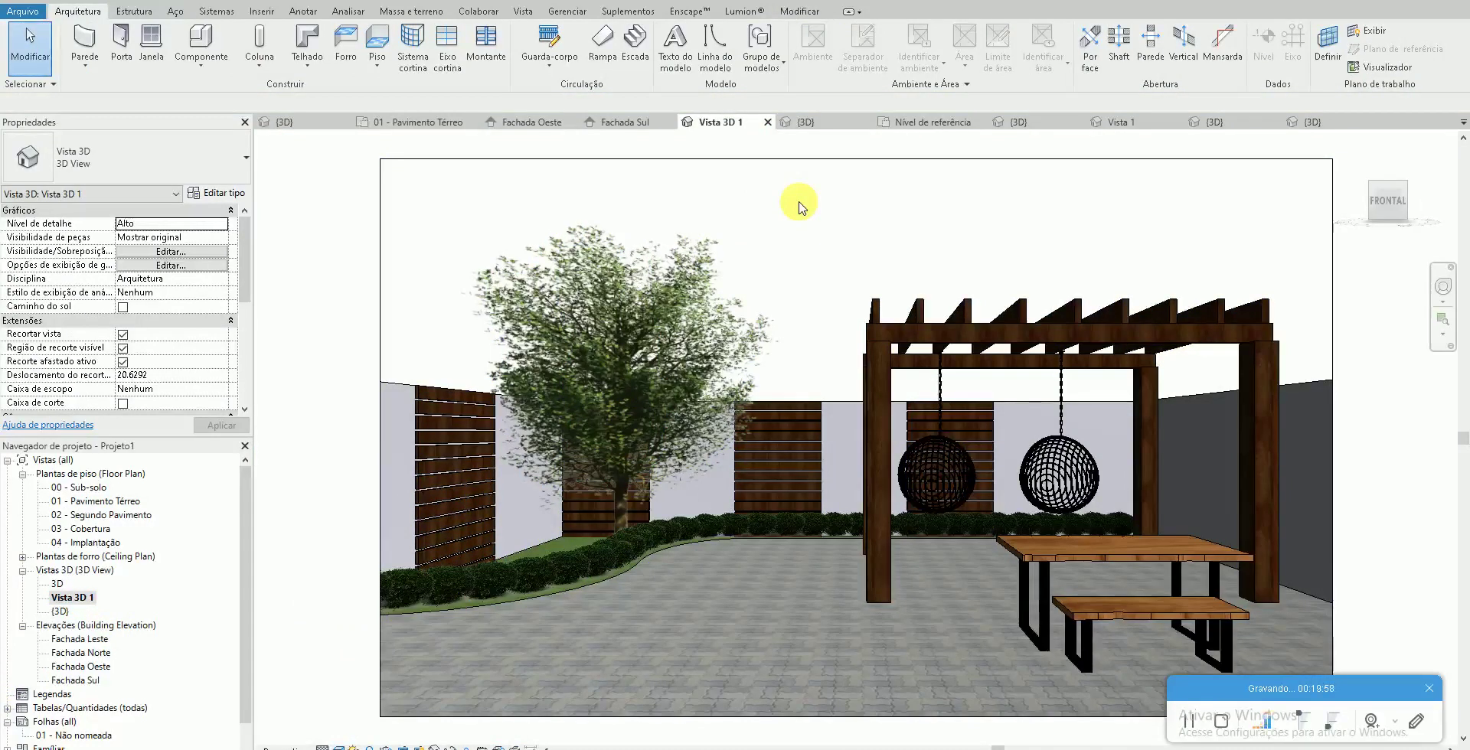
Select all shrubs visible in the view and set their Elevação do nível to -0.1
click(479, 587)
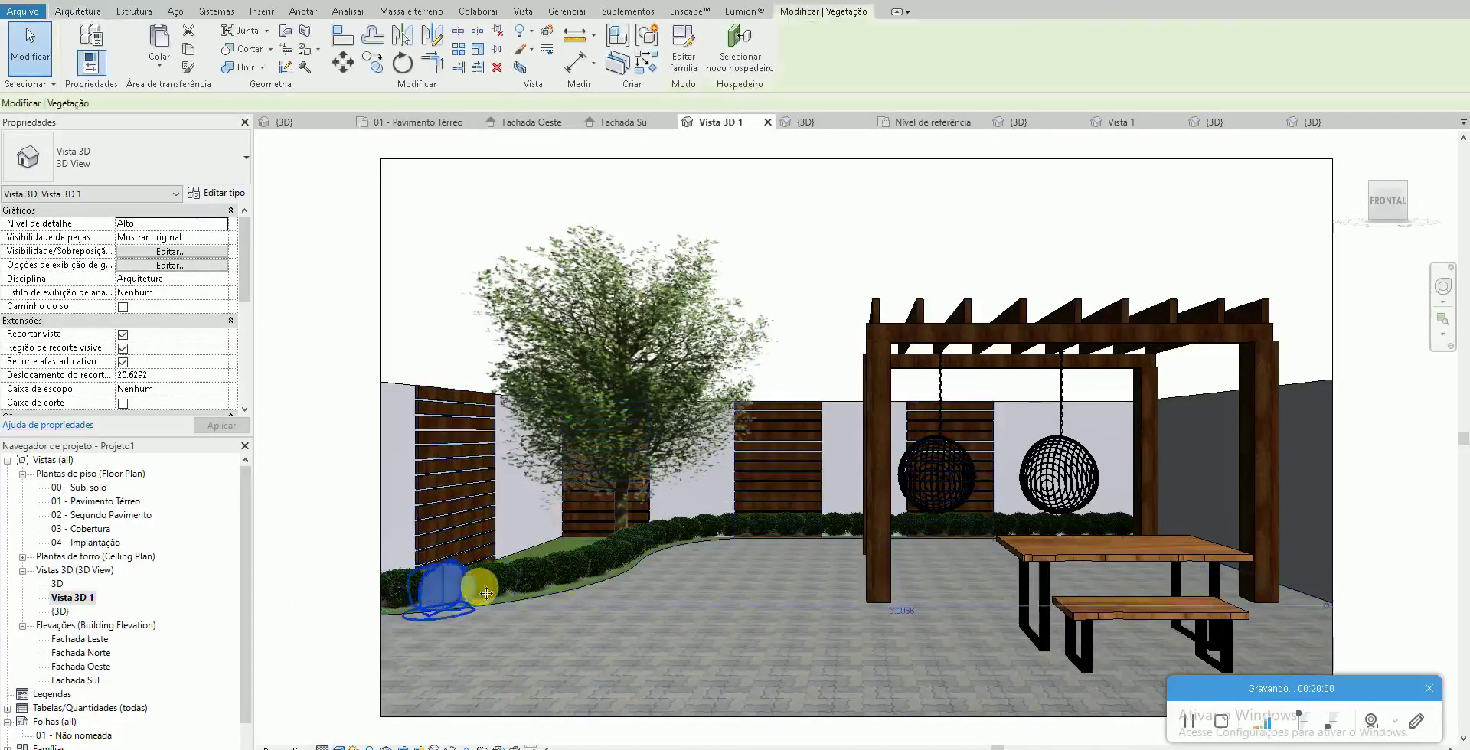
right_click(479, 586)
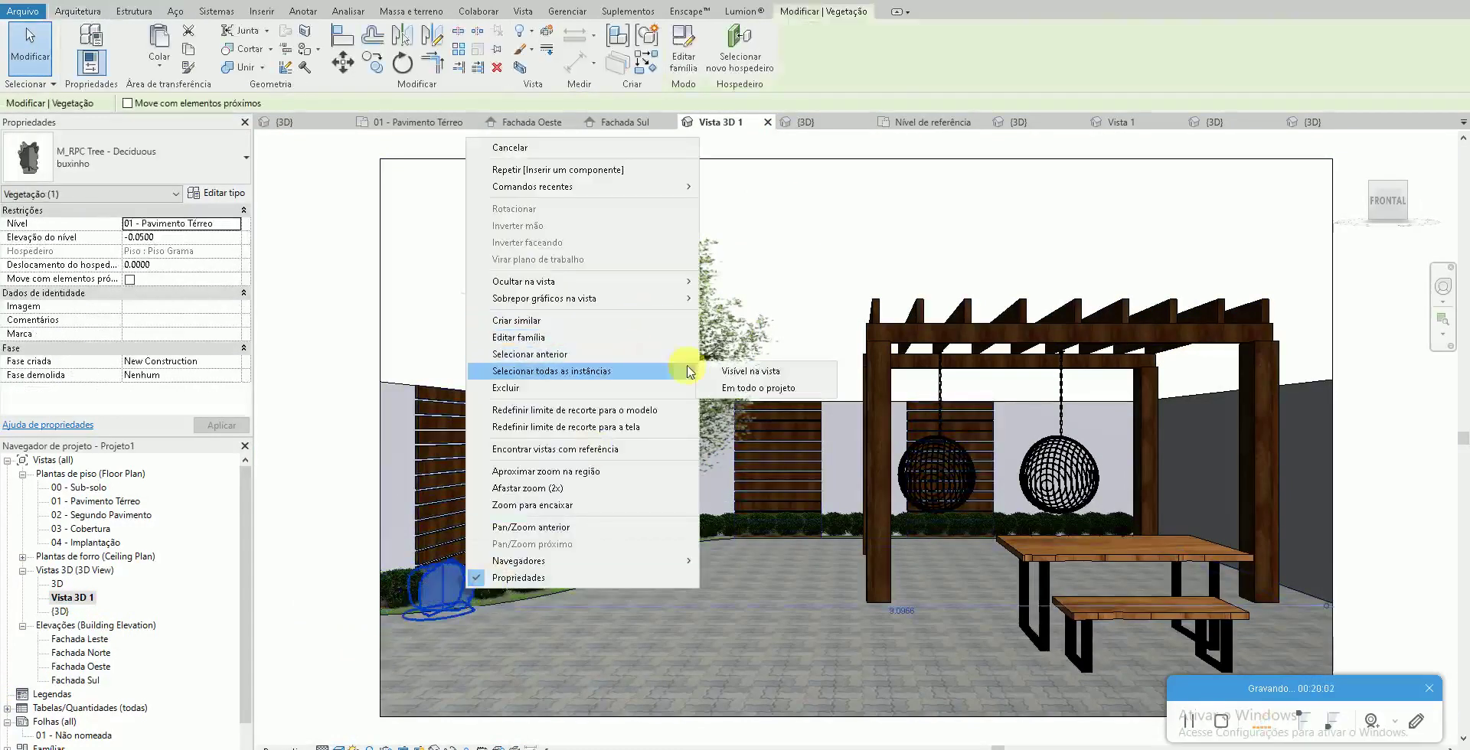
mouse_move(551, 371)
click(735, 372)
click(153, 237)
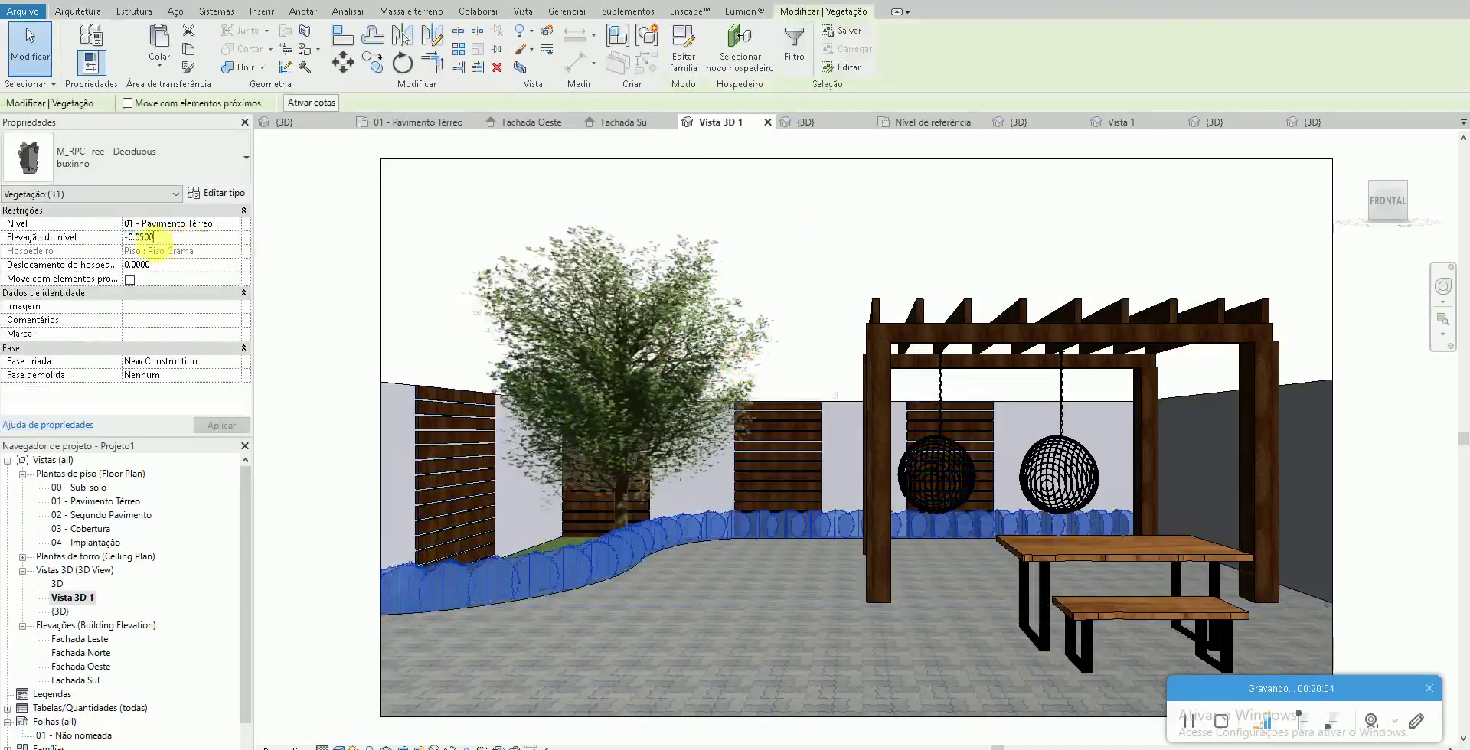
click(410, 269)
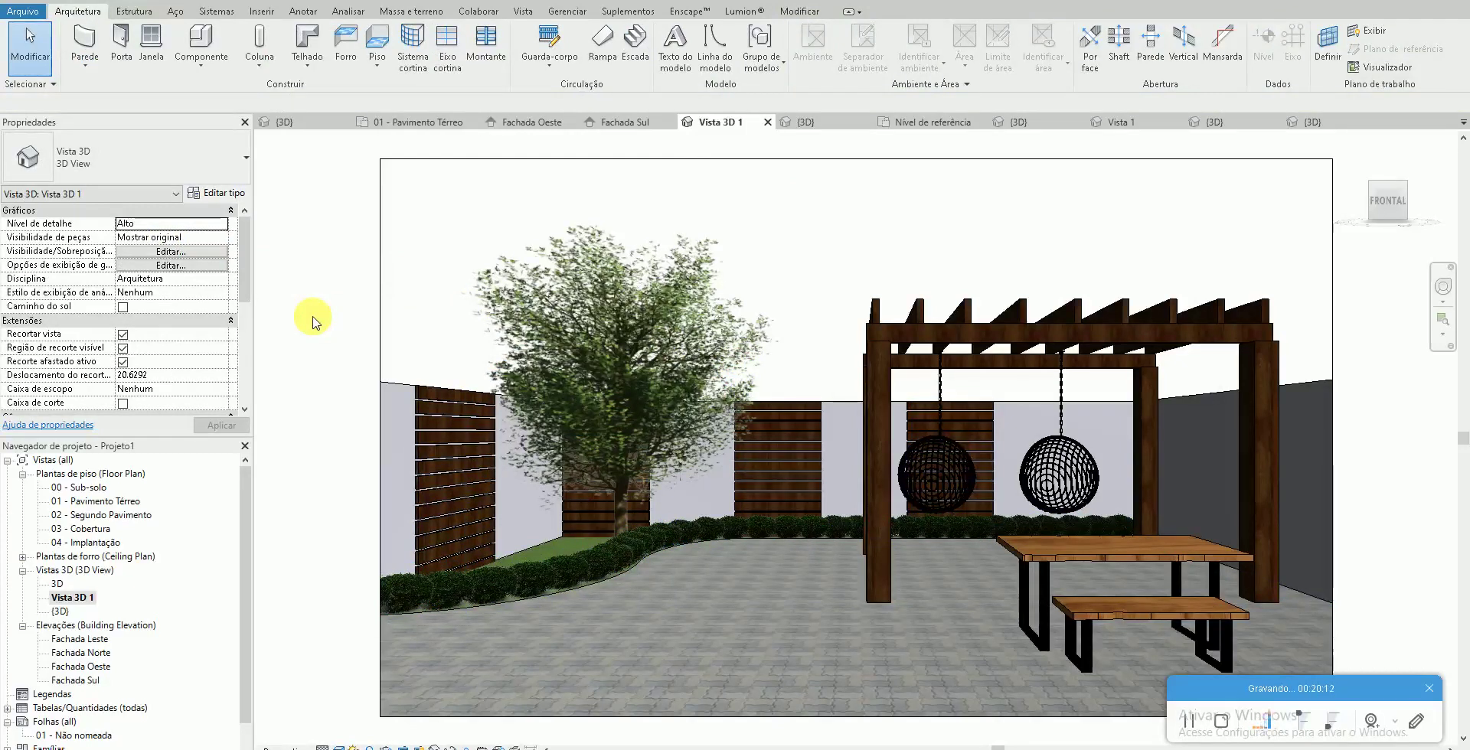
On the 01 - Pavimento Térreo plan, turn off hidden-element reveal and duplicate the buxinho plant type
double_click(107, 502)
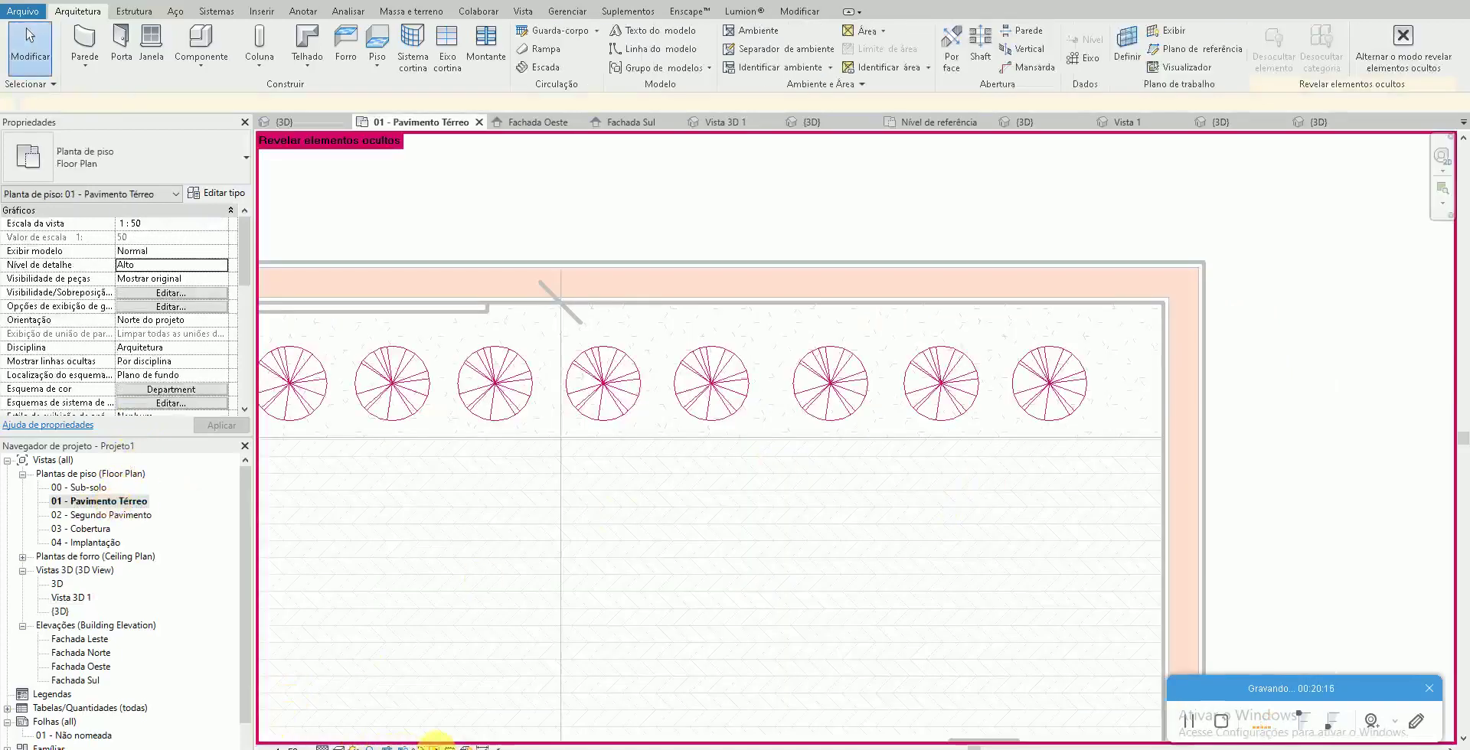
click(434, 746)
key(c)
key(m)
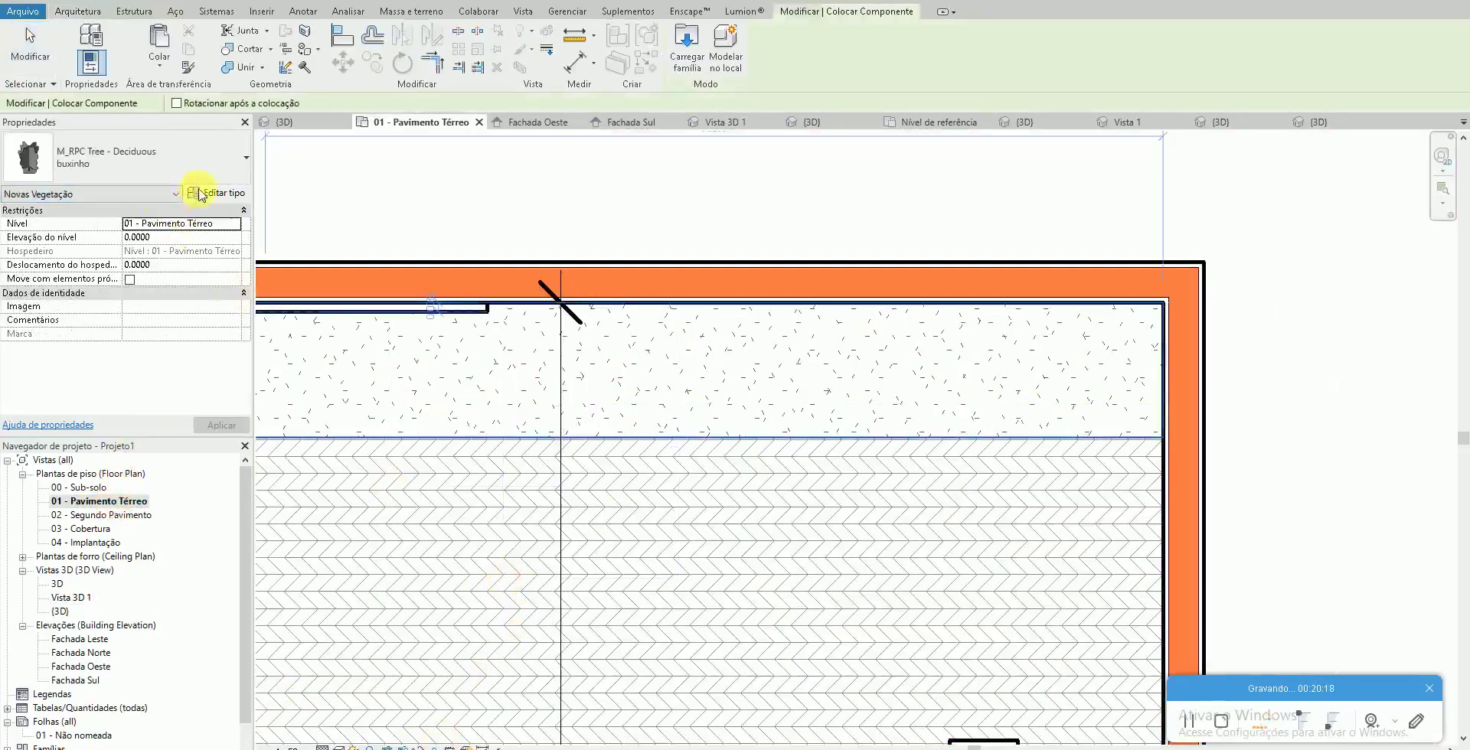
click(199, 192)
click(505, 53)
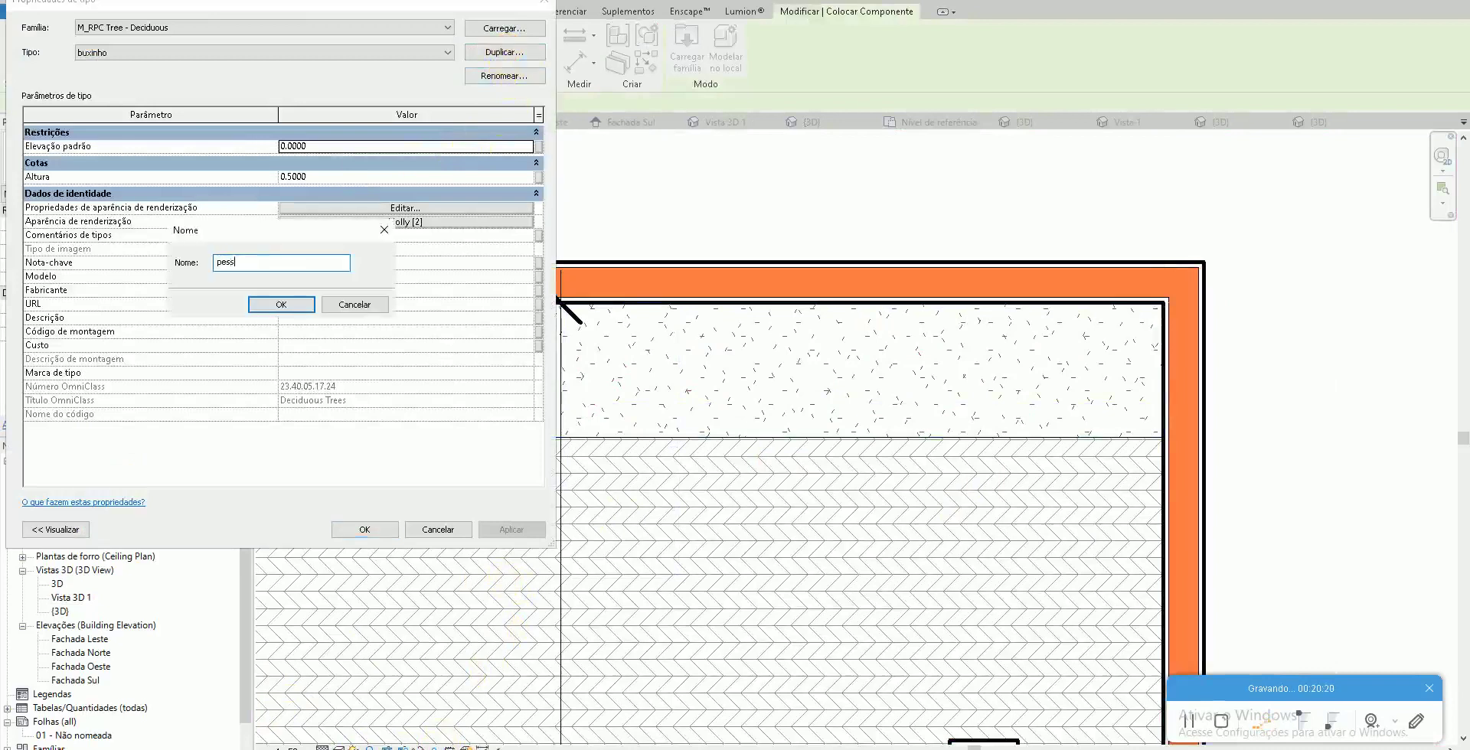
Name the new type 'pessoas' and give it the Alex render appearance from <Todos> classes
text(oas)
key(Return)
click(374, 208)
key(Escape)
click(377, 222)
click(432, 96)
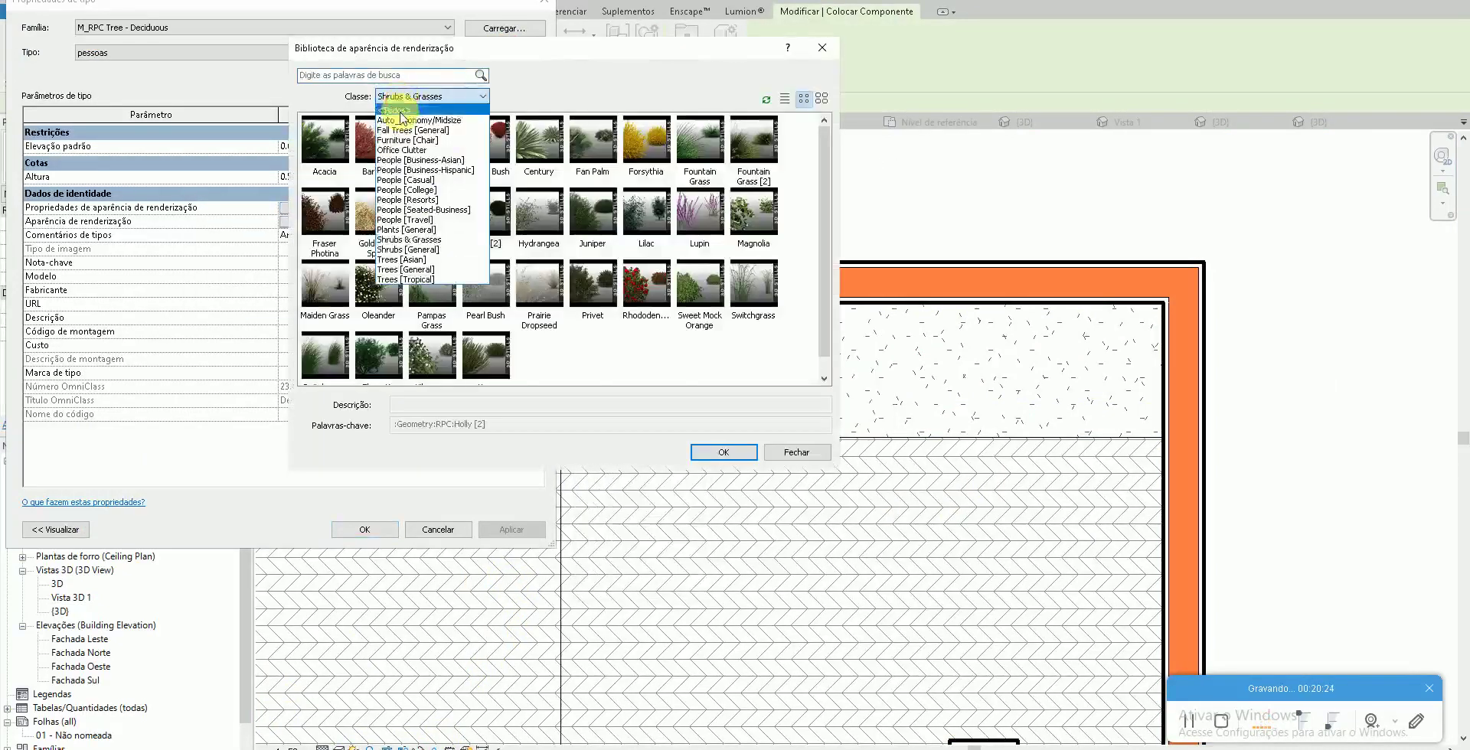
click(429, 109)
click(486, 140)
click(700, 459)
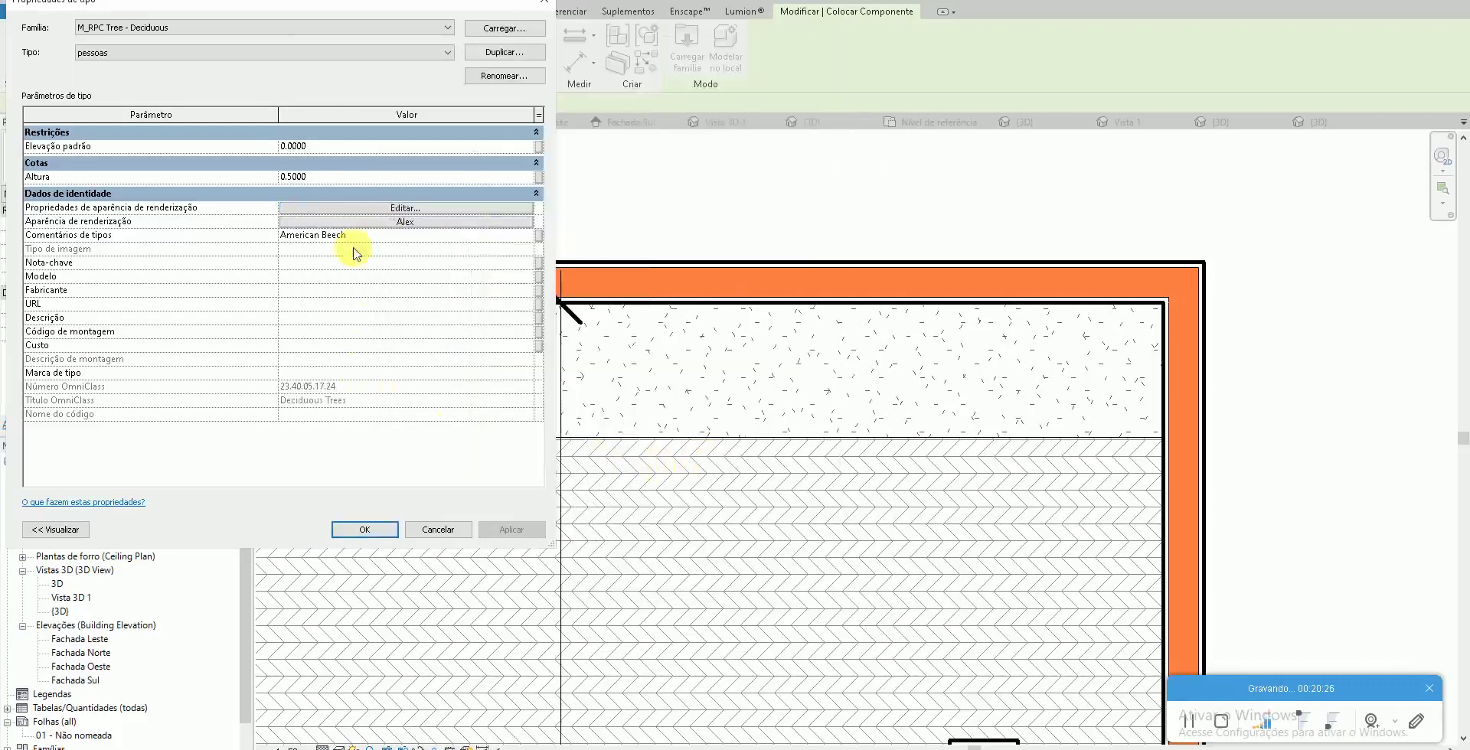
click(365, 529)
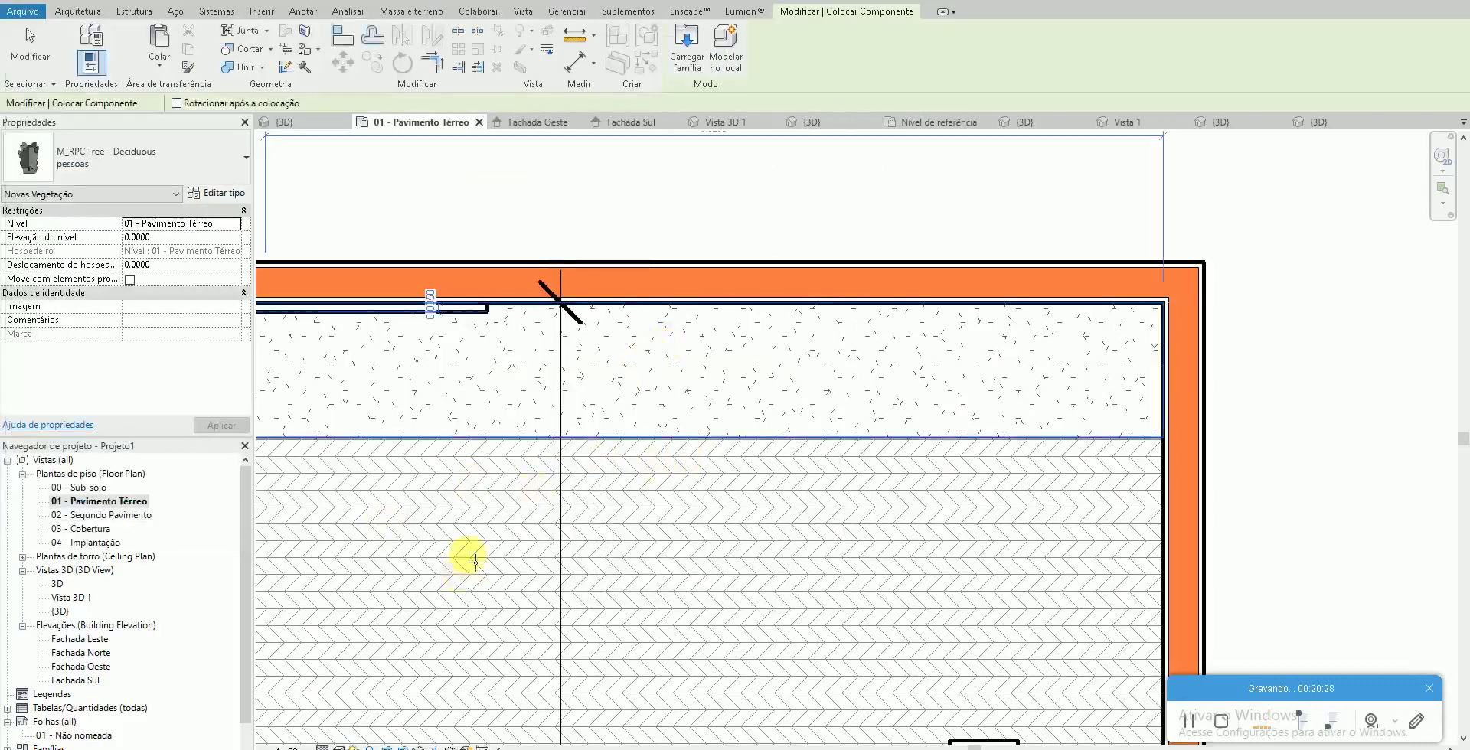
Switch to Vista 3D 1 to see the person figure on the patio
scroll(689, 312, down, 2)
scroll(578, 475, down, 3)
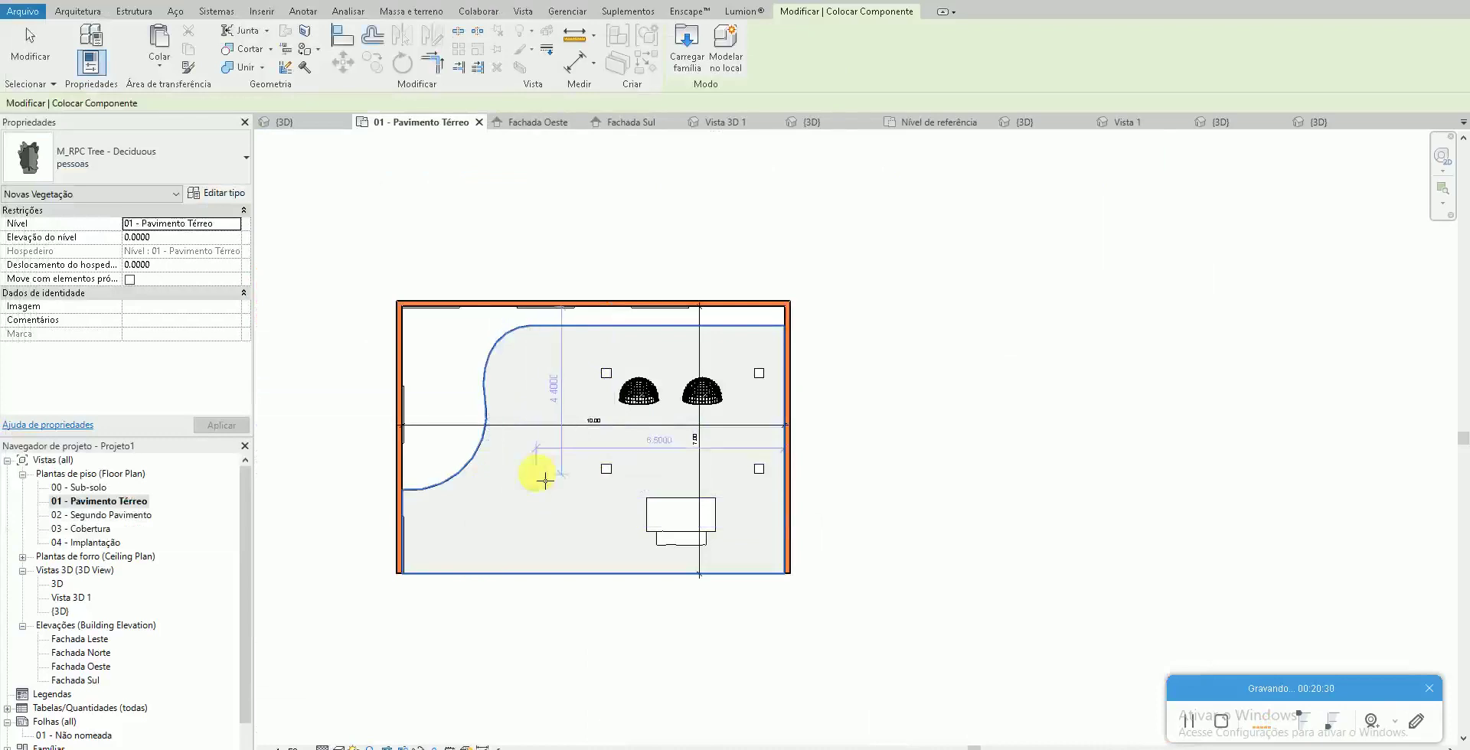
double_click(72, 598)
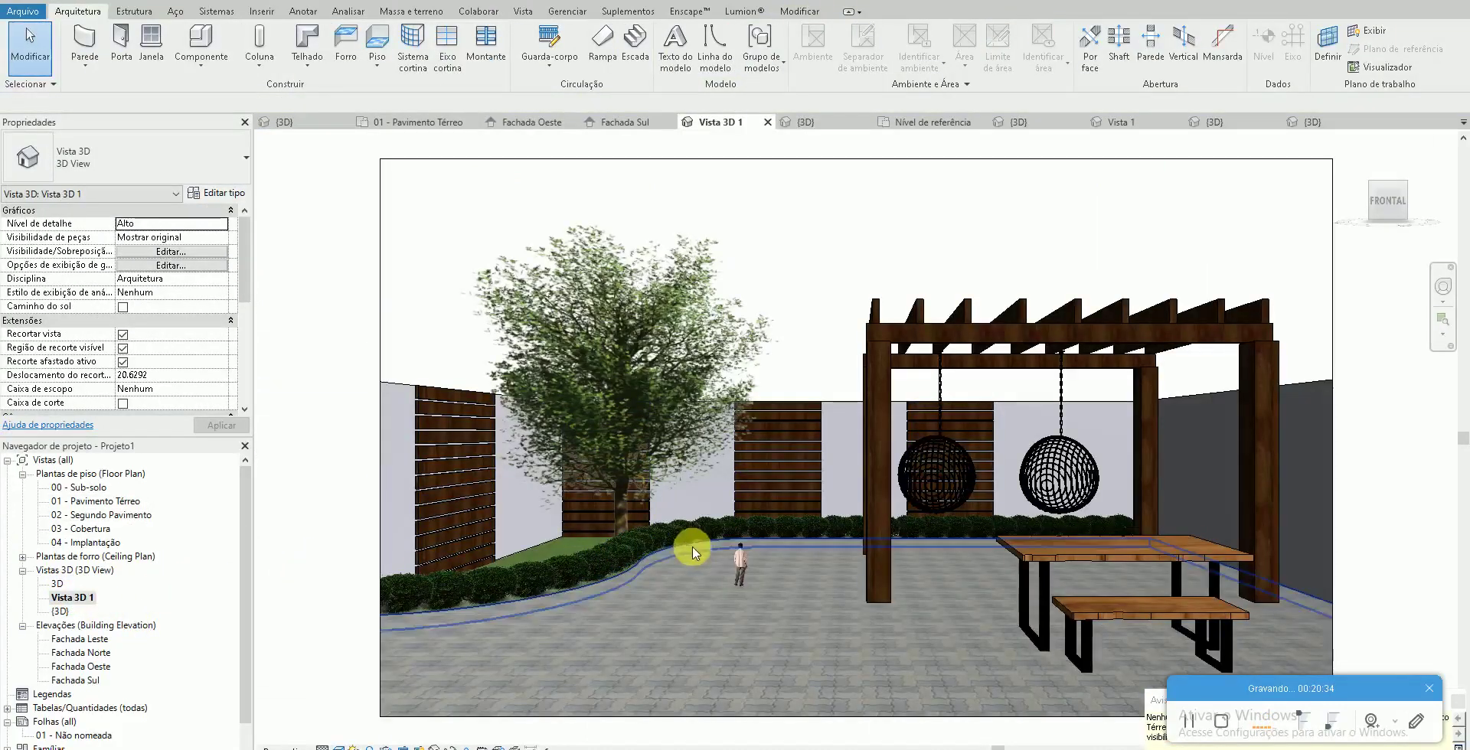
Set the person type's Altura to 1.75
click(742, 564)
click(215, 193)
click(361, 177)
text(1.75)
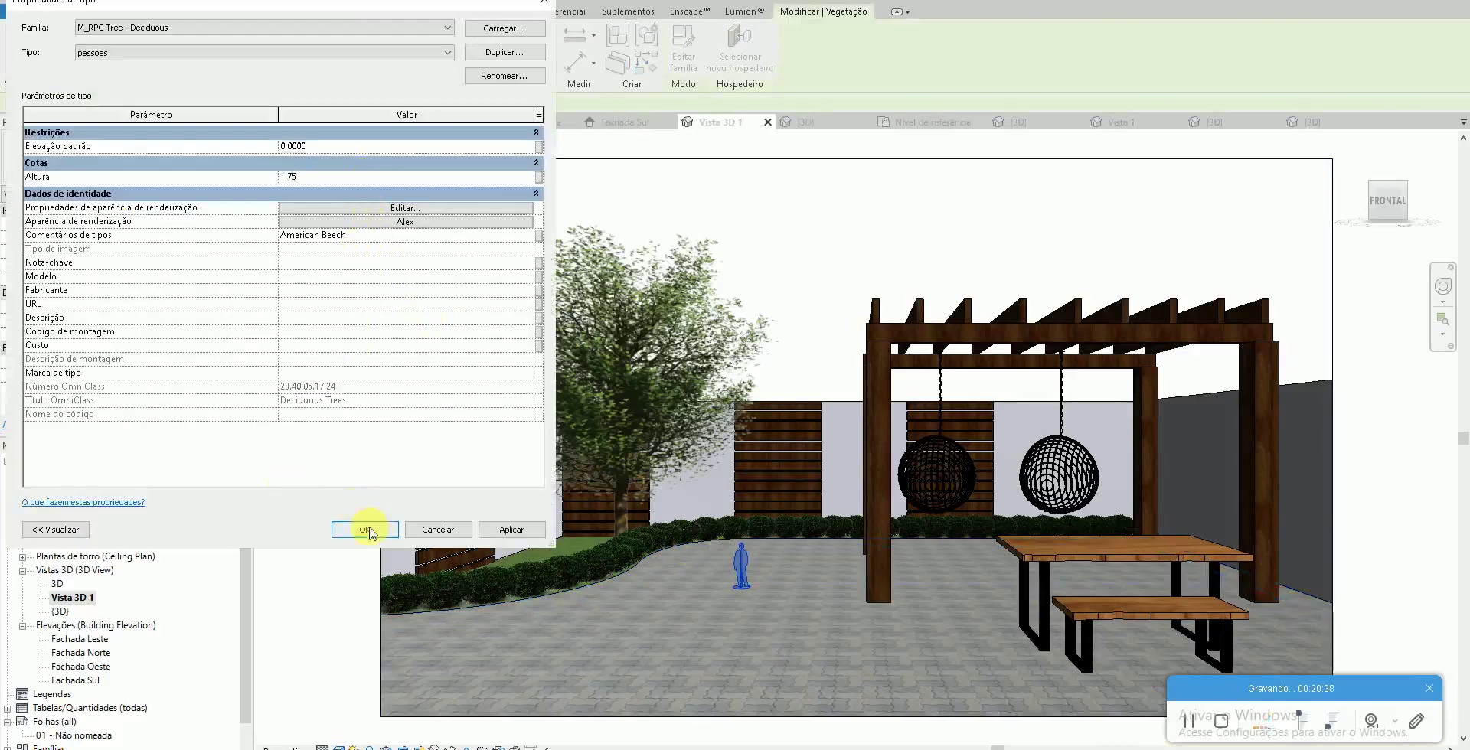
click(368, 528)
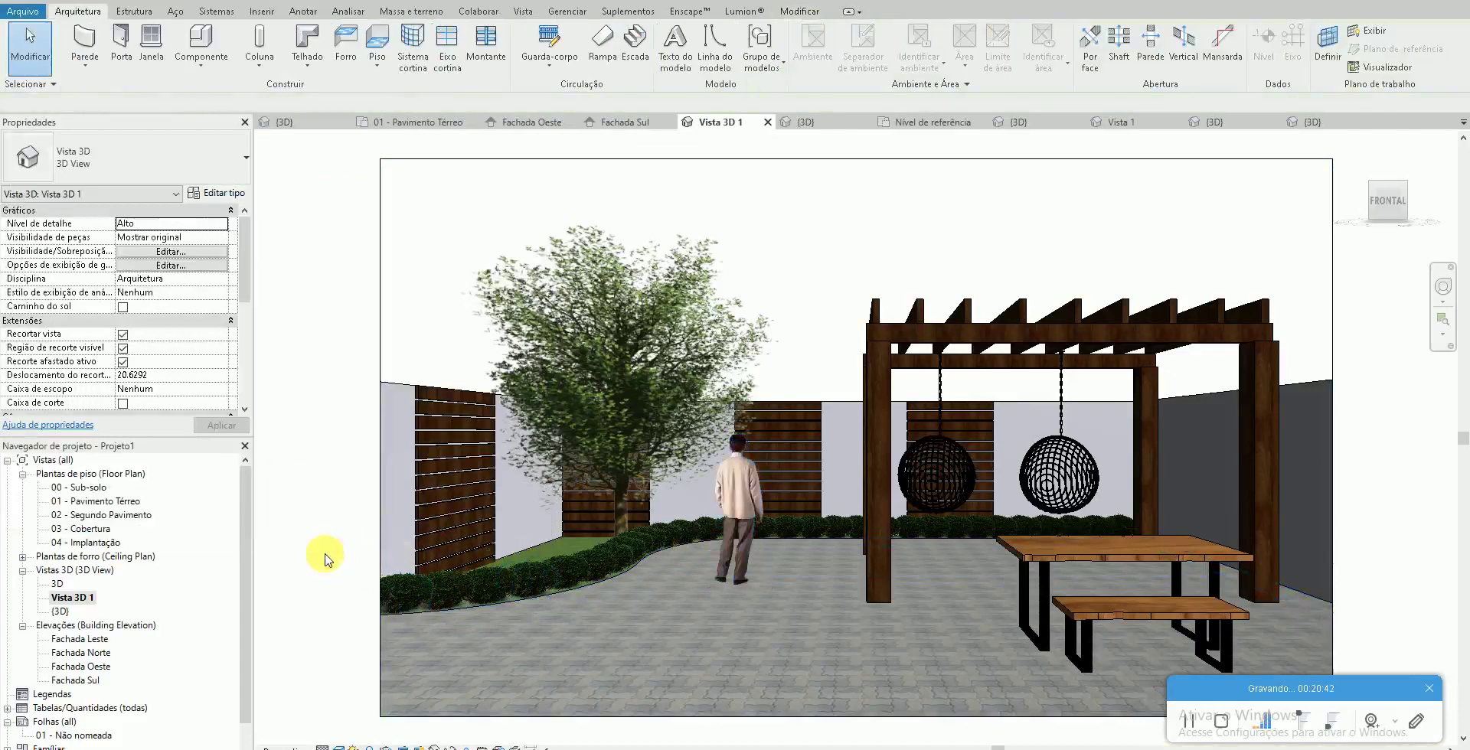
Move the person figure further right on the patio
click(744, 506)
key(Escape)
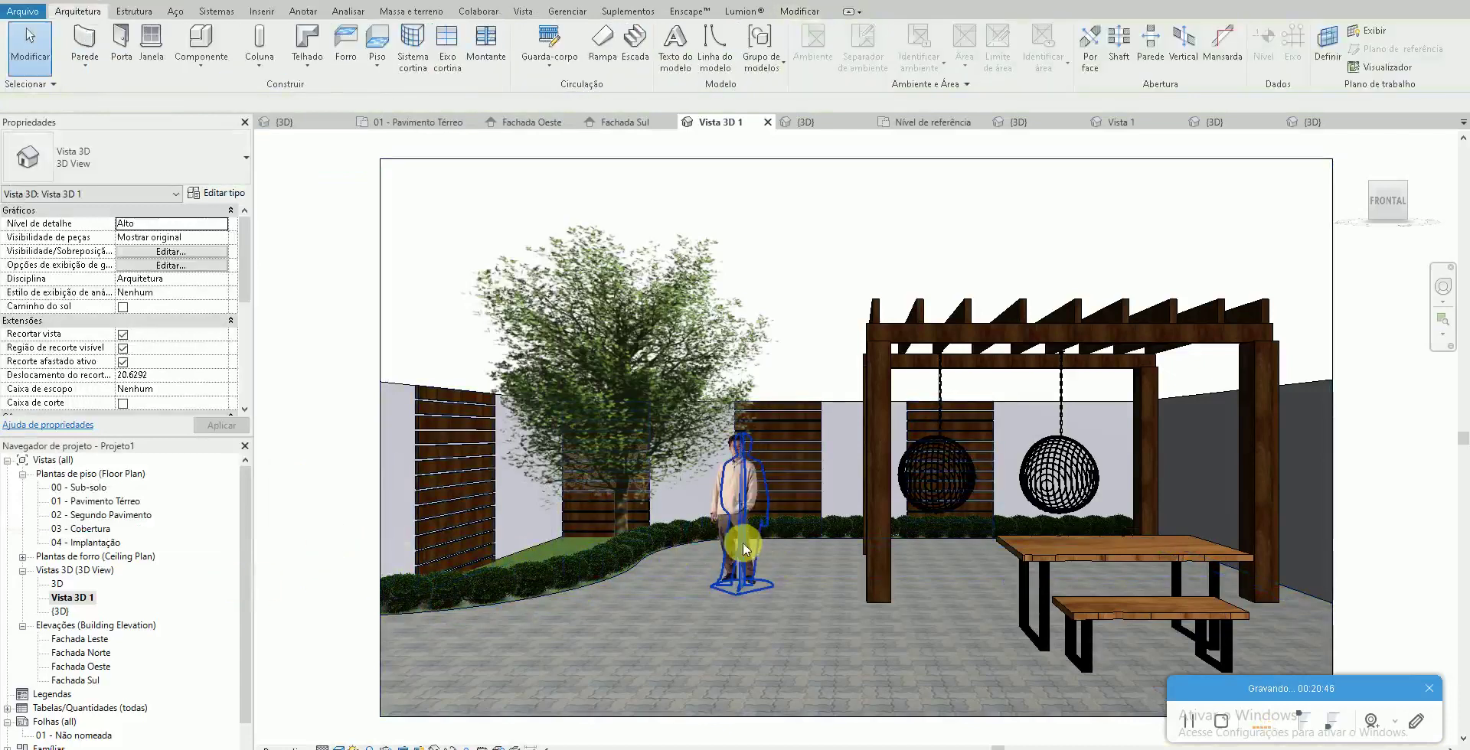
drag(743, 542, 826, 572)
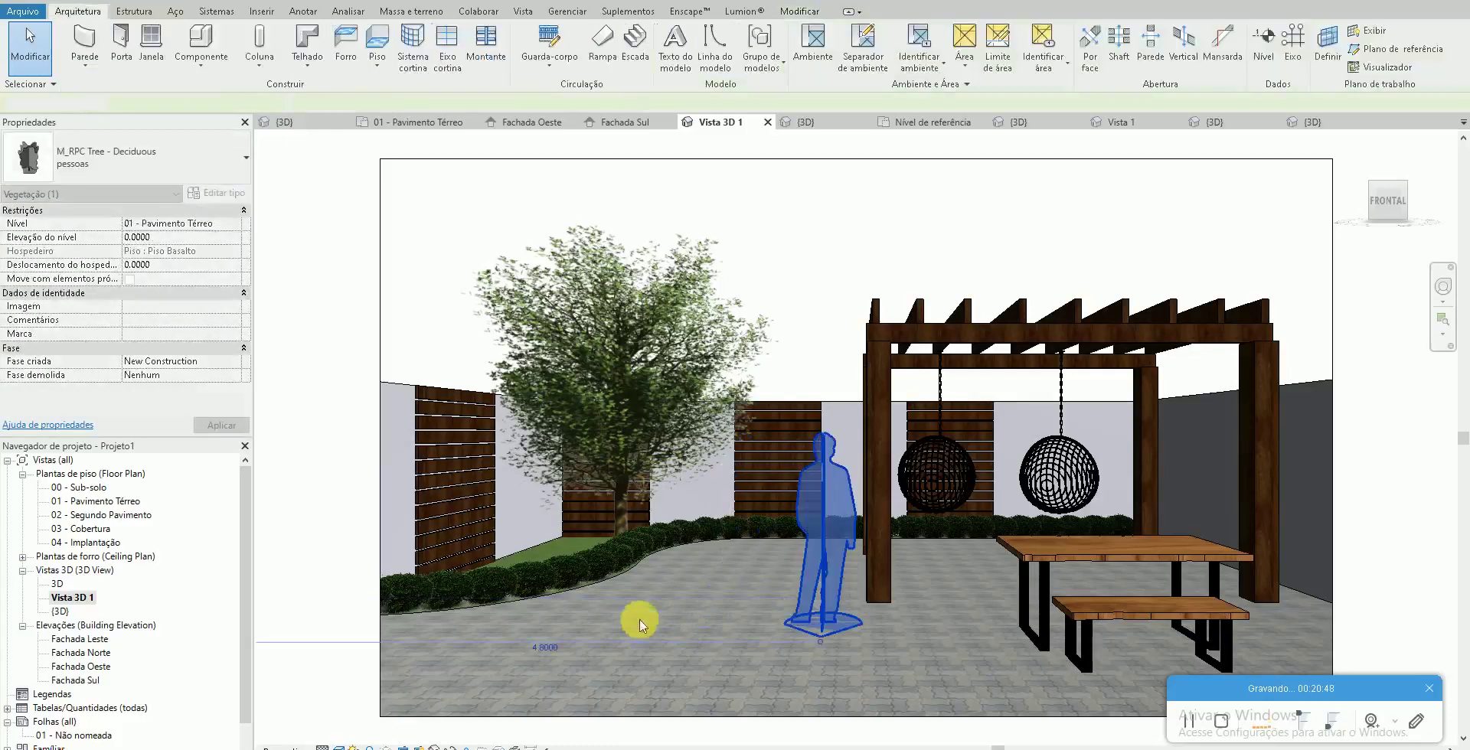
click(310, 546)
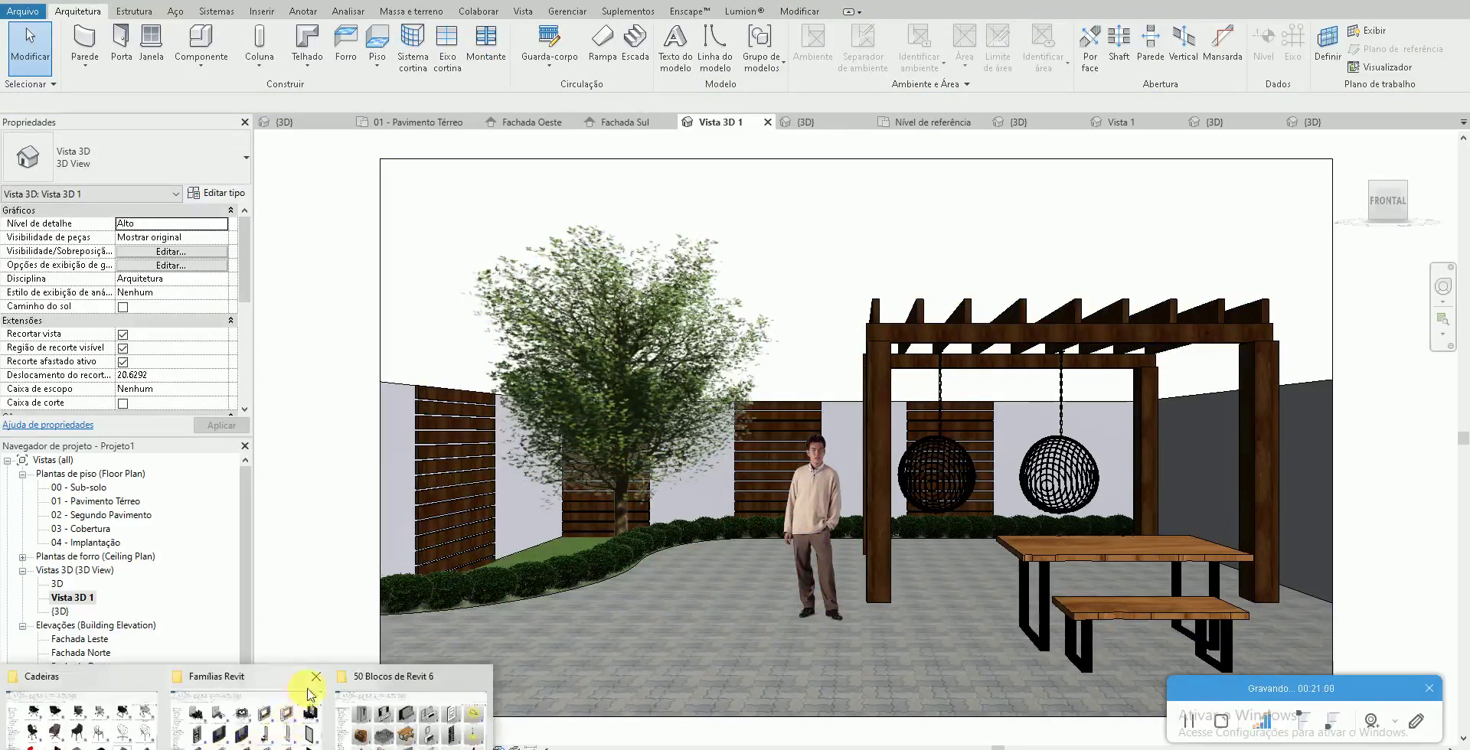
Open the Poltrona Ratã 1 armchair family from the 50 Blocos de Revit 6 folder
click(371, 715)
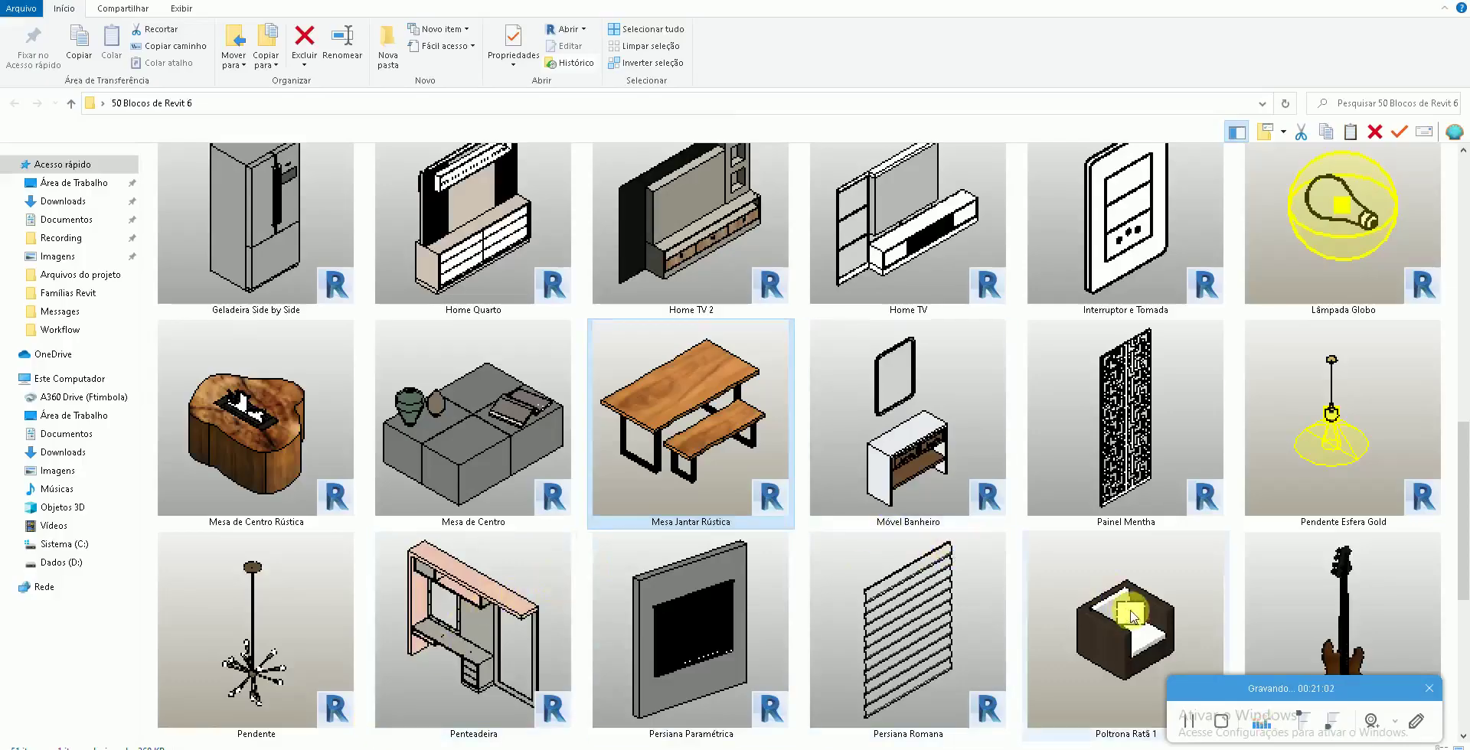
scroll(1101, 575, down, 3)
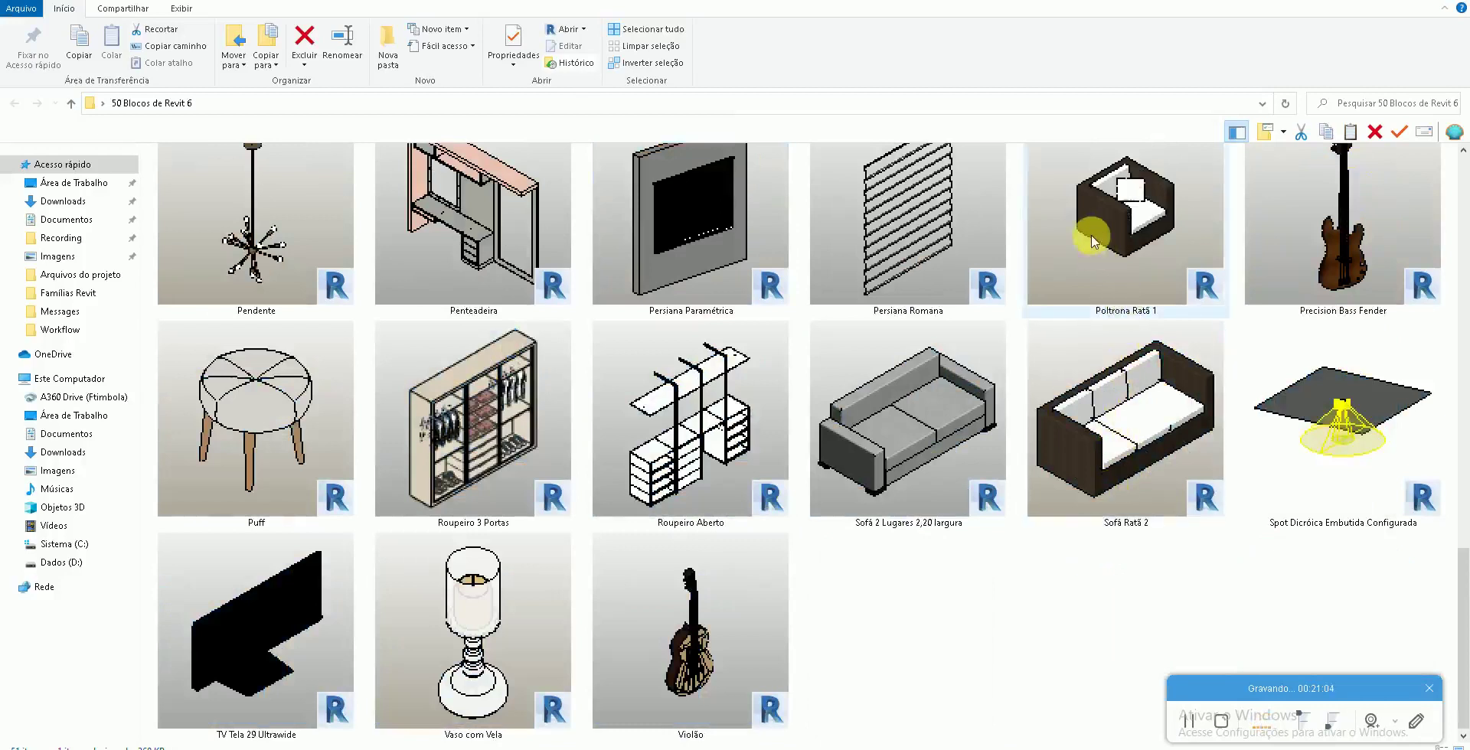
double_click(1124, 226)
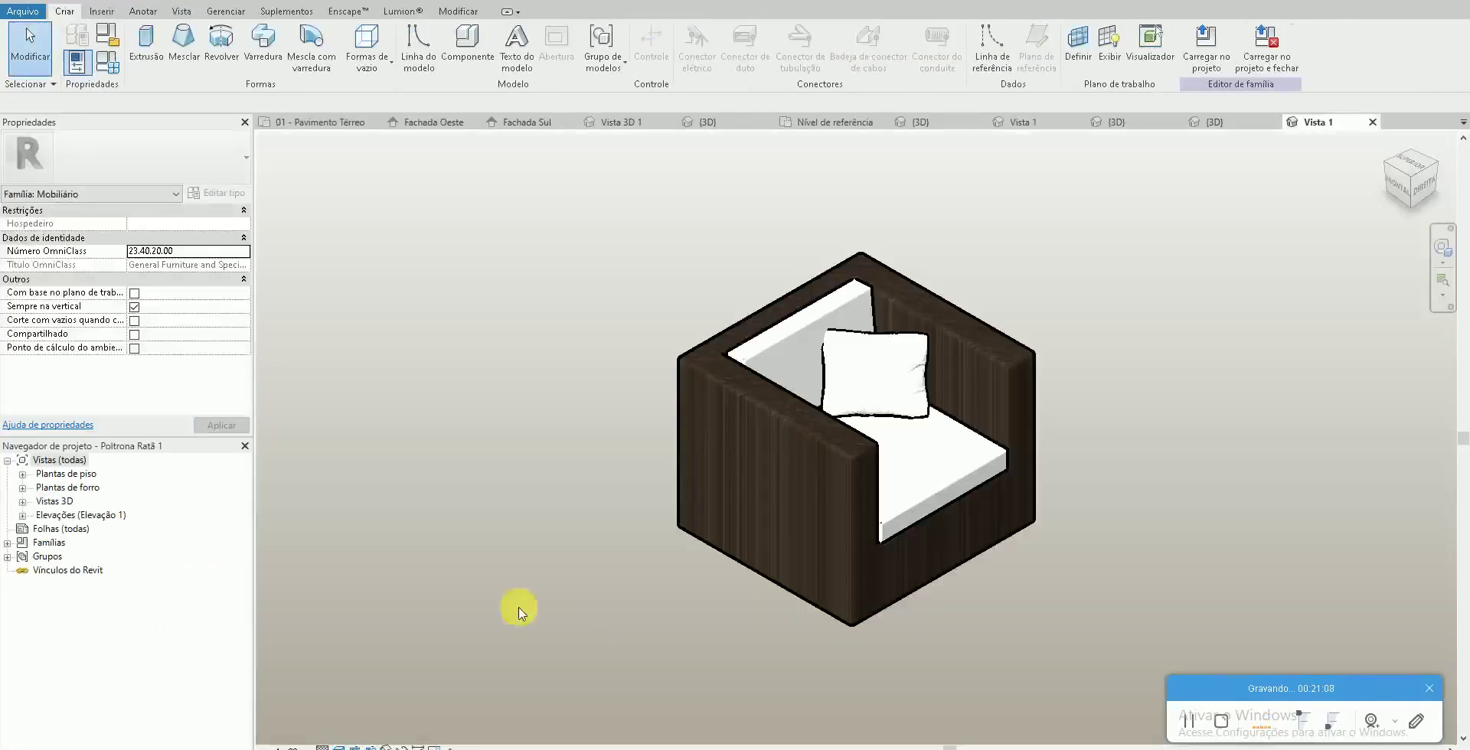
Load Poltrona Ratã 1 into Projeto1 and place two rotated armchairs side by side on the patio
click(1198, 69)
click(674, 501)
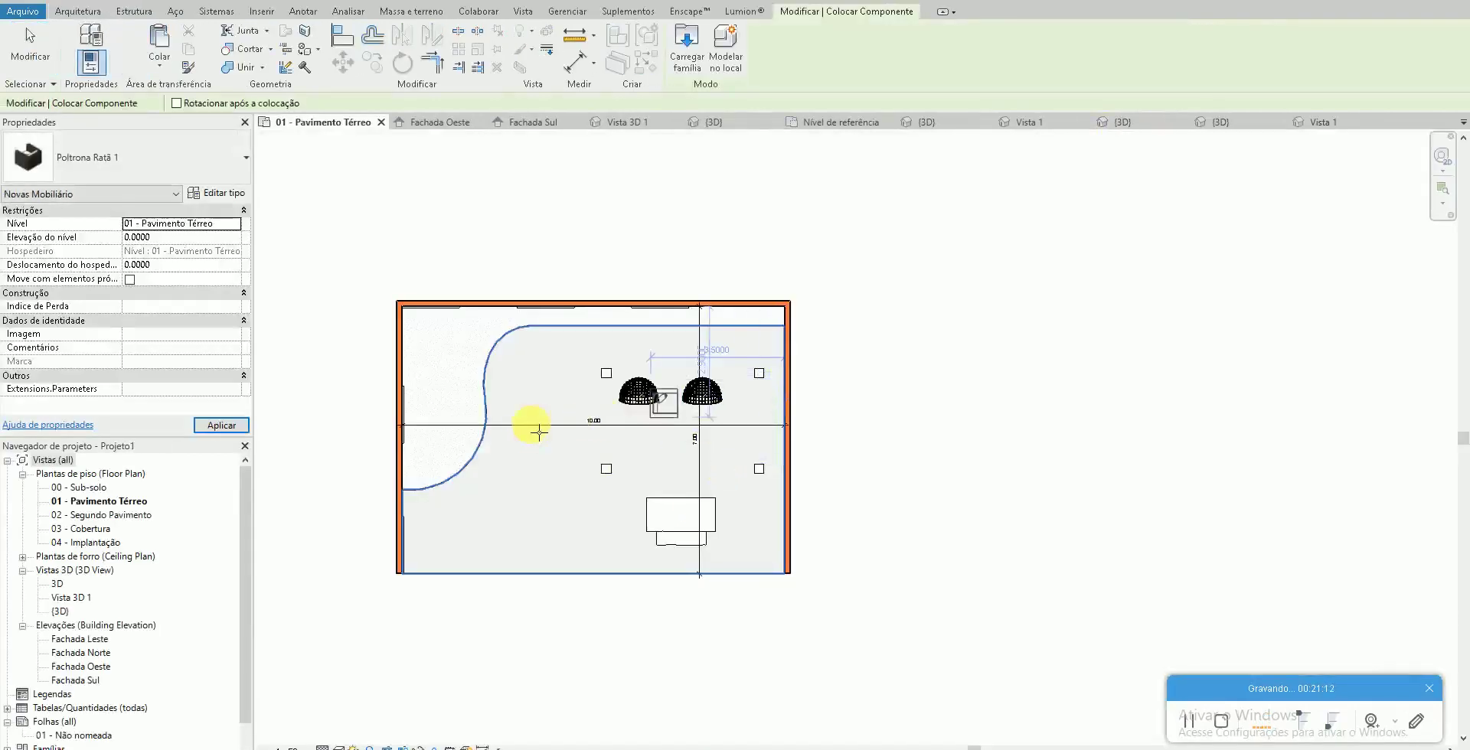
scroll(508, 427, up, 3)
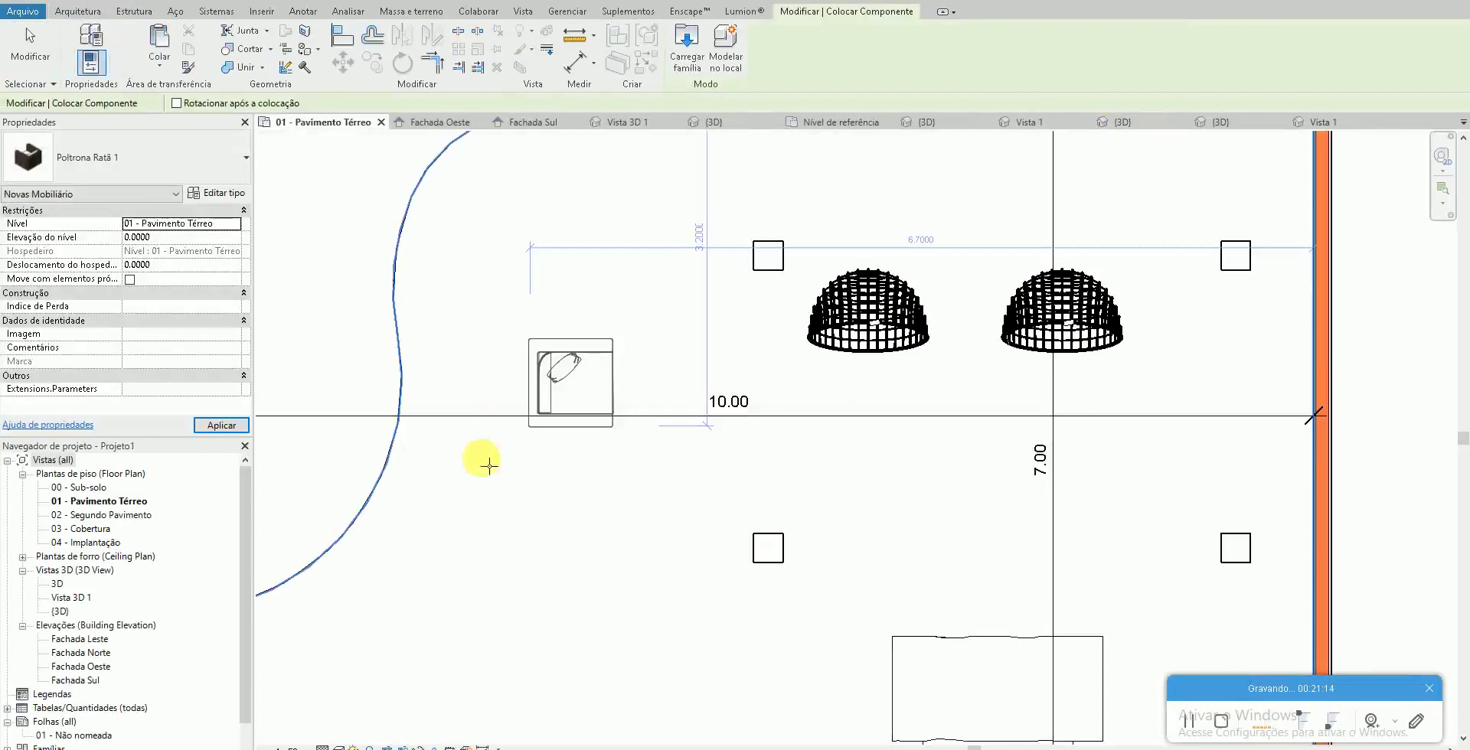
scroll(492, 436, up, 1)
key(space)
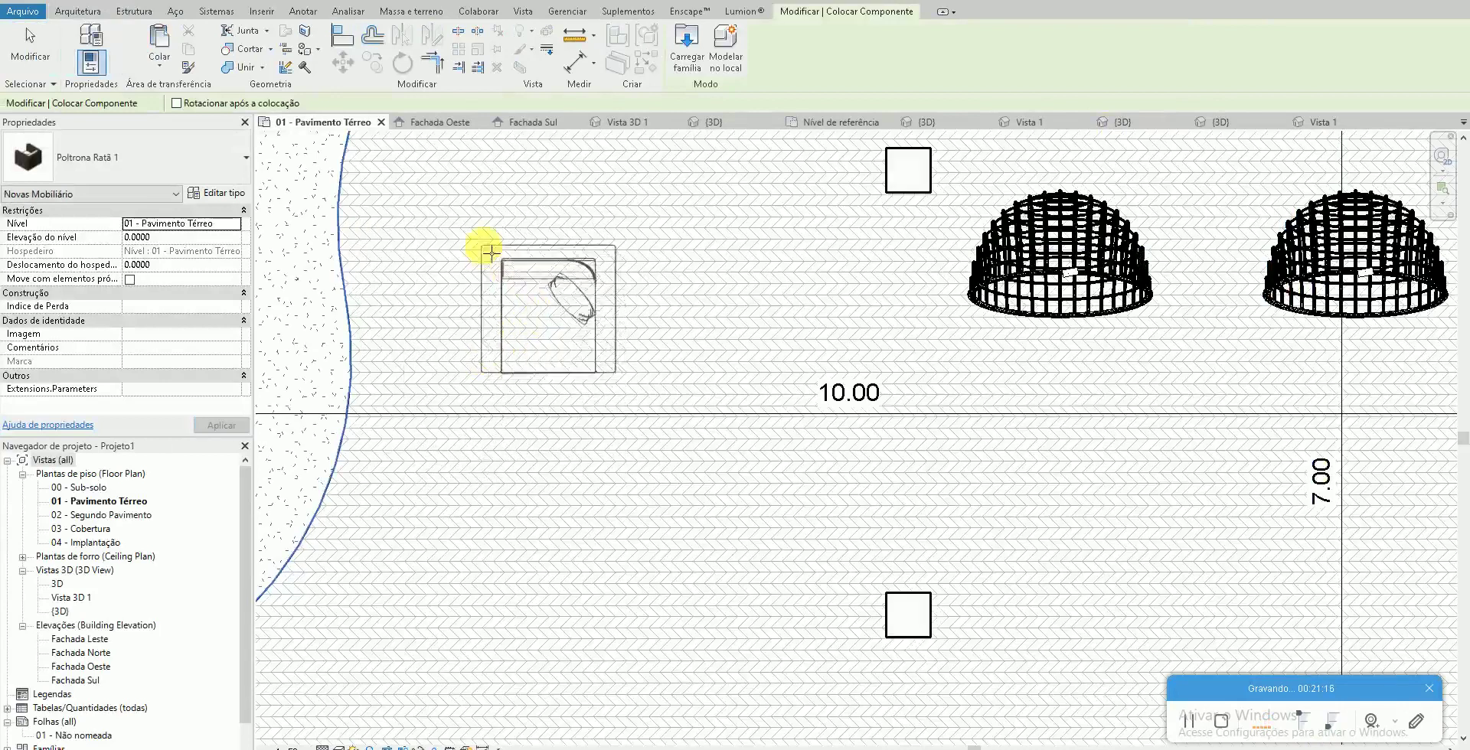
click(650, 230)
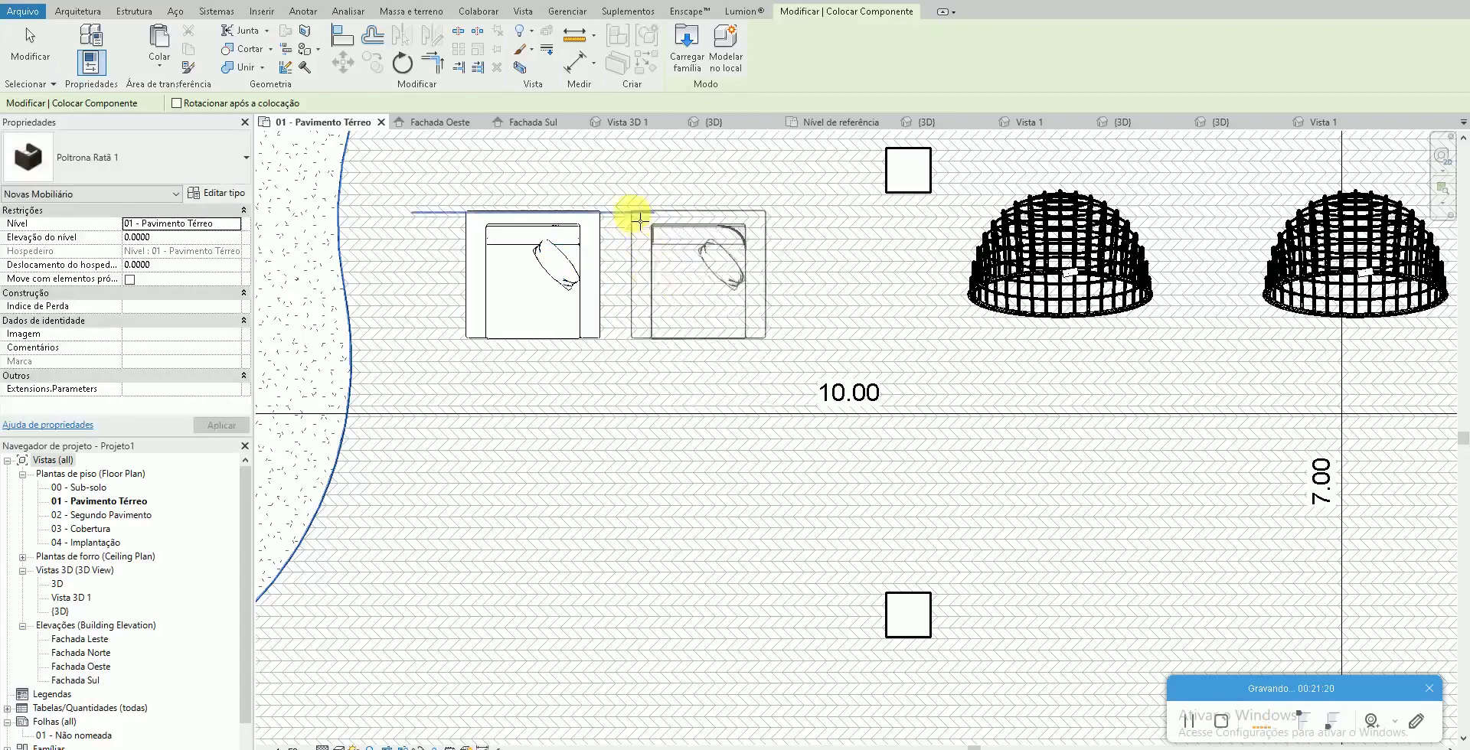
click(635, 216)
double_click(73, 598)
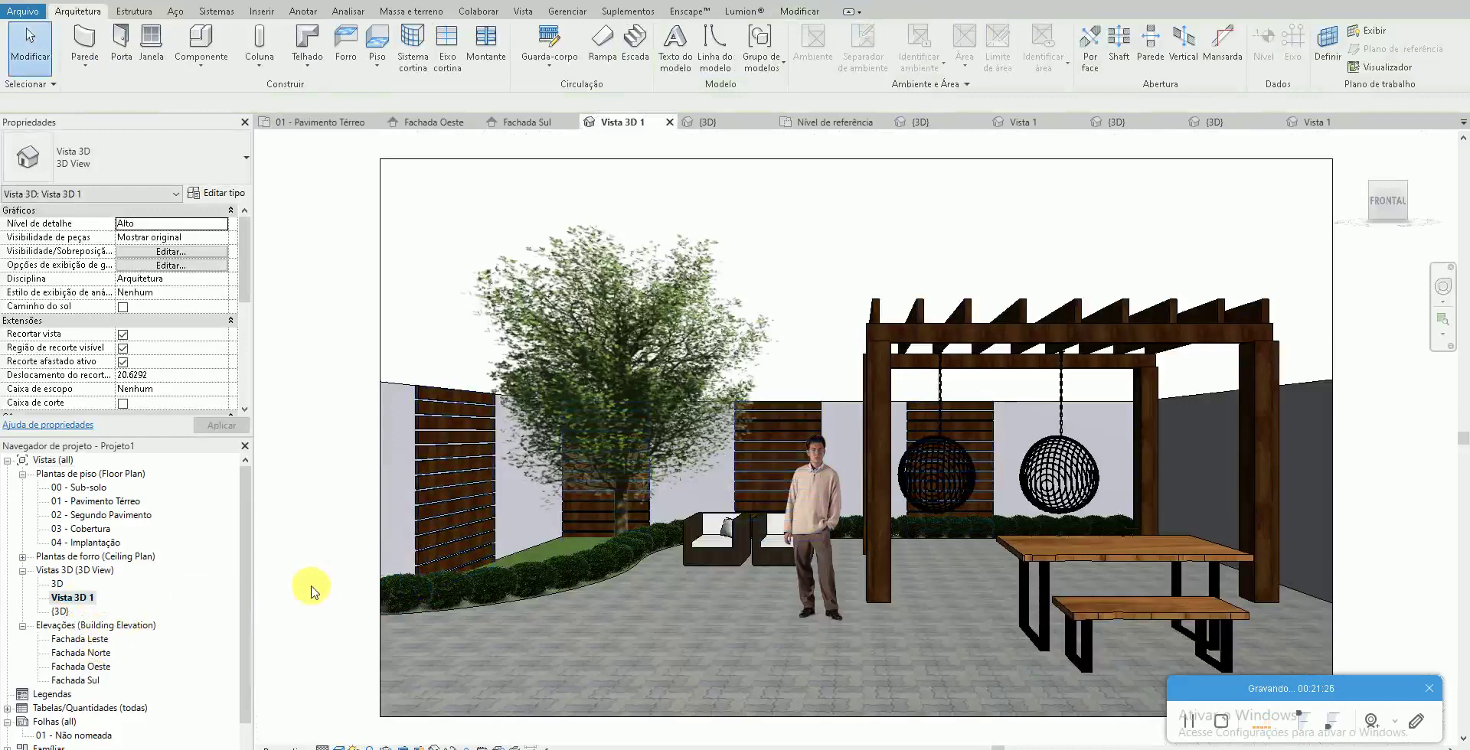
Rotate both armchairs 90° on the 01 - Pavimento Térreo plan
double_click(115, 502)
scroll(566, 353, down, 2)
click(565, 343)
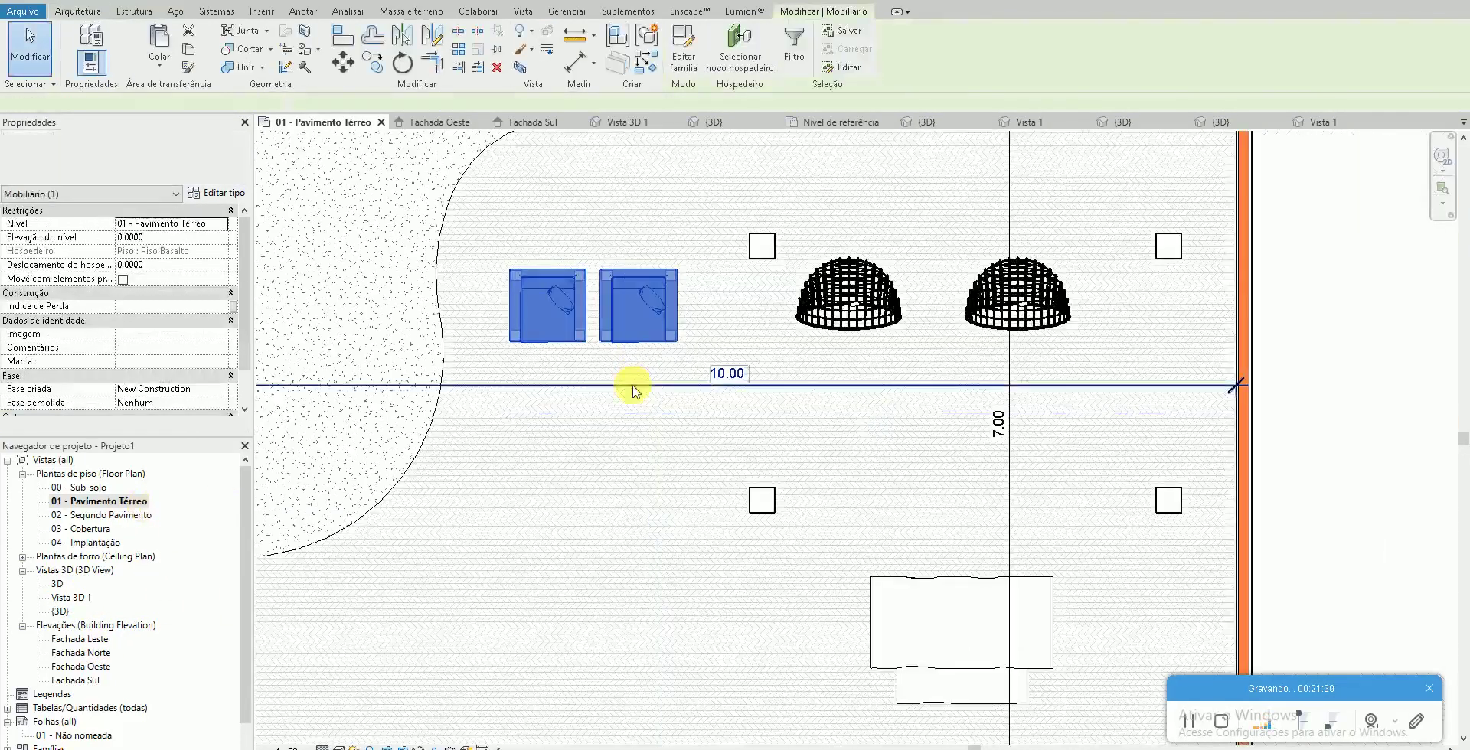
text(90)
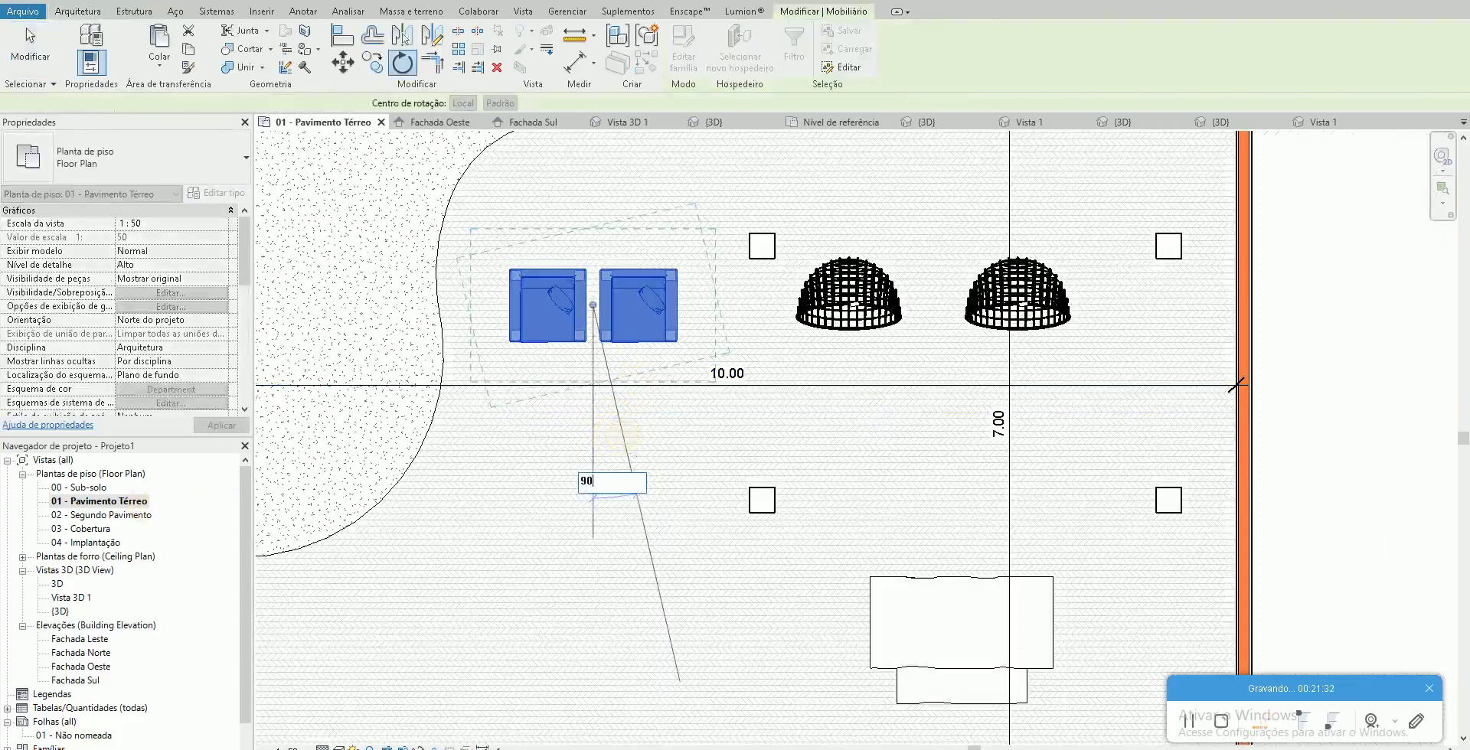
key(Return)
Move the armchairs to the plan's lower-left corner, then bring the Famílias Revit folder forward
scroll(617, 435, down, 2)
ctrl+drag(626, 391, 515, 615)
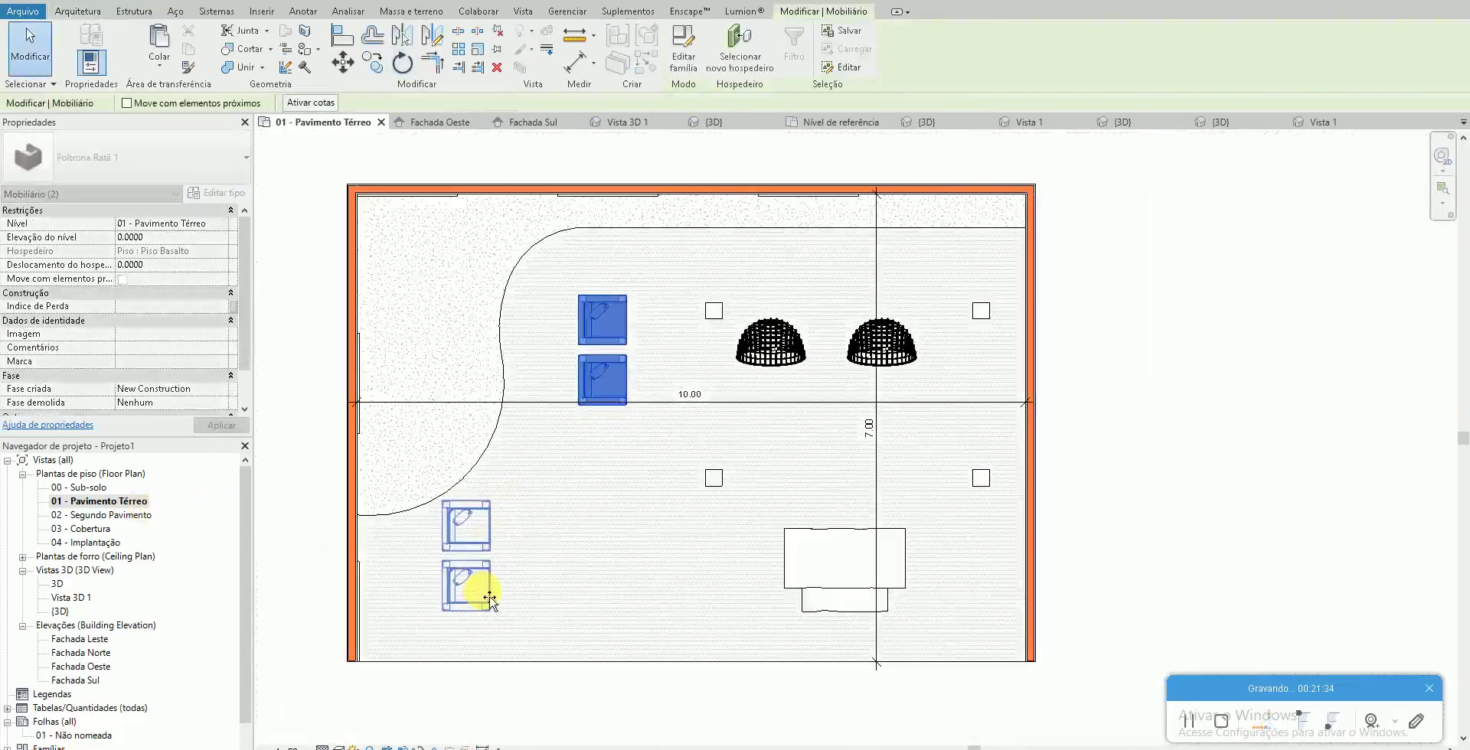
drag(515, 615, 544, 606)
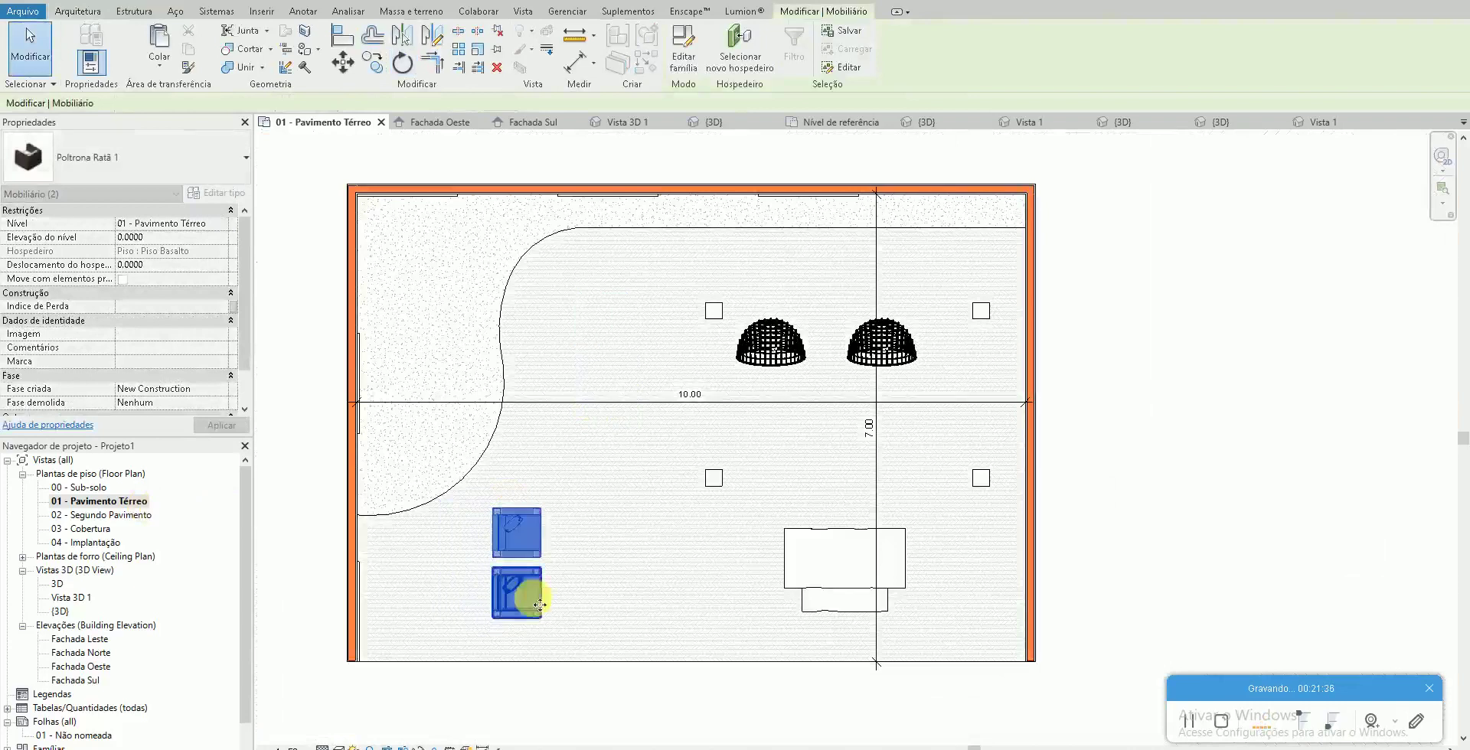
key(Escape)
click(271, 728)
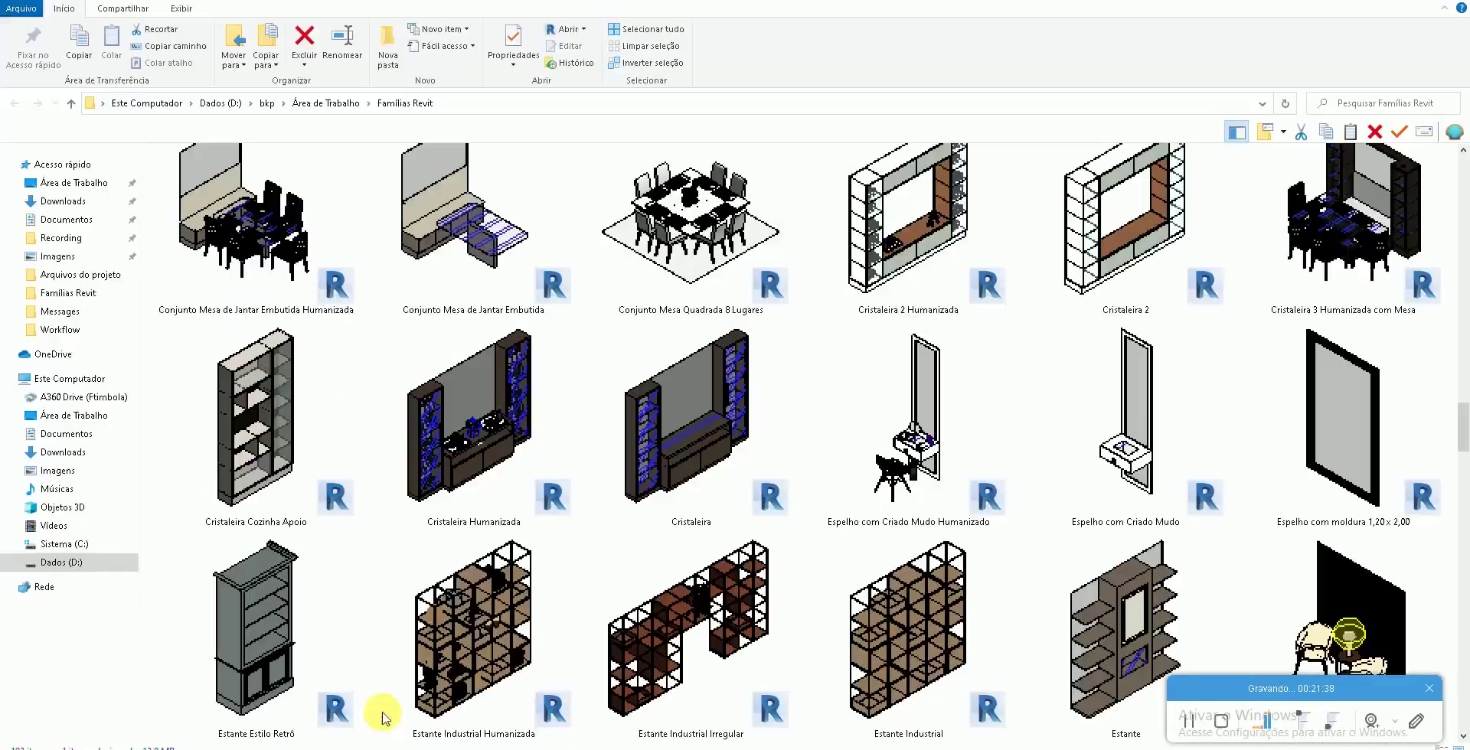
Open the Sofá Ratã 2 family from the 50 Blocos de Revit 6 folder
scroll(778, 546, down, 2)
scroll(775, 613, down, 2)
scroll(800, 567, down, 2)
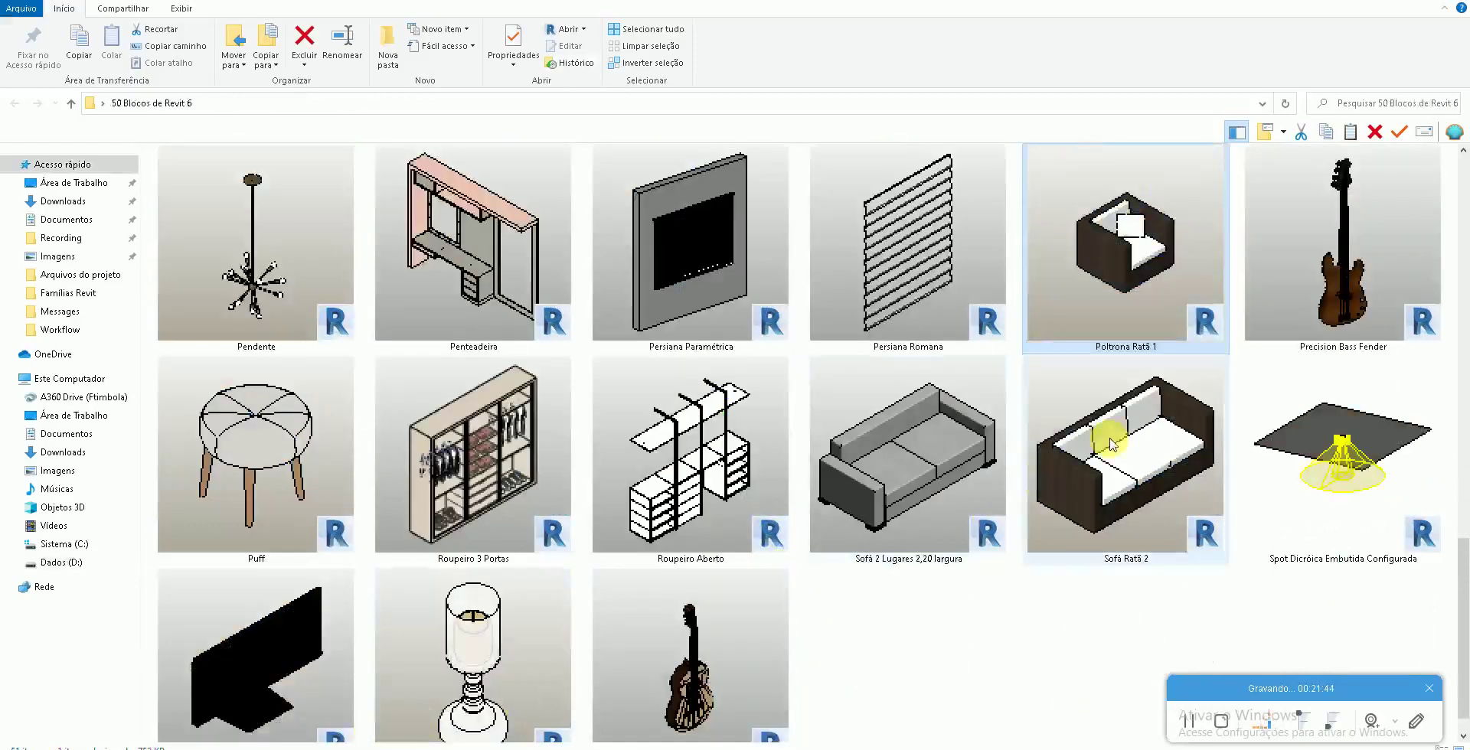
click(368, 747)
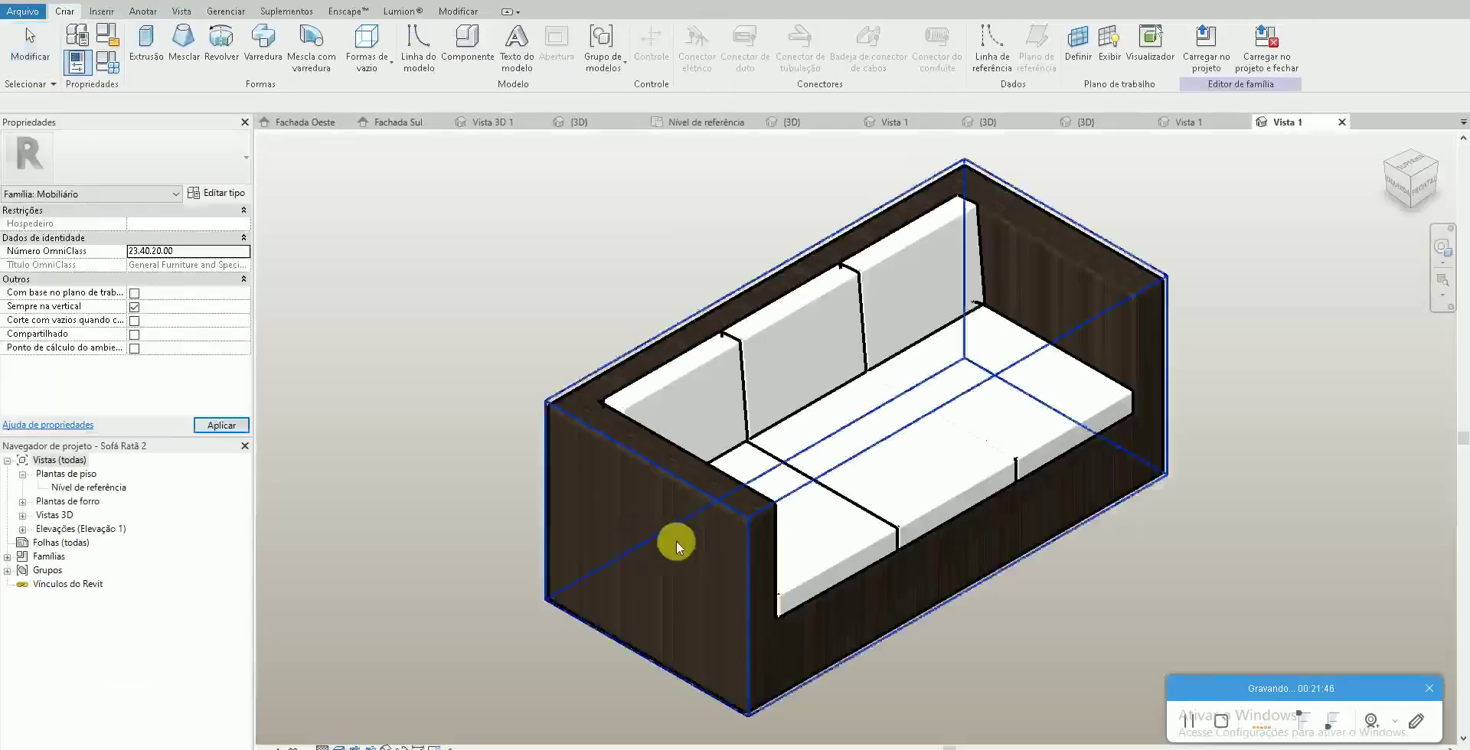
Load Sofá Ratã 2 into Projeto1 and place it on the patio plan
click(1213, 68)
click(693, 501)
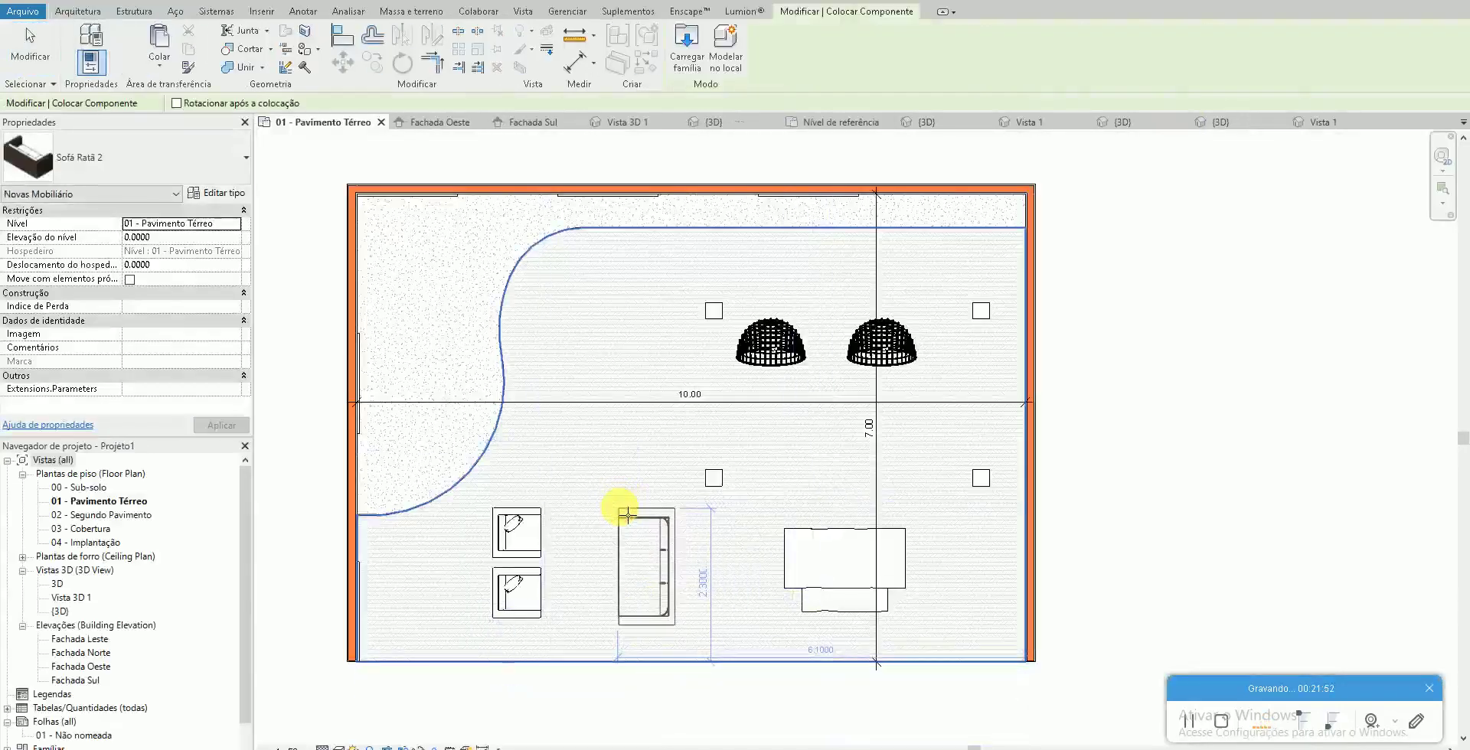
click(646, 508)
double_click(71, 598)
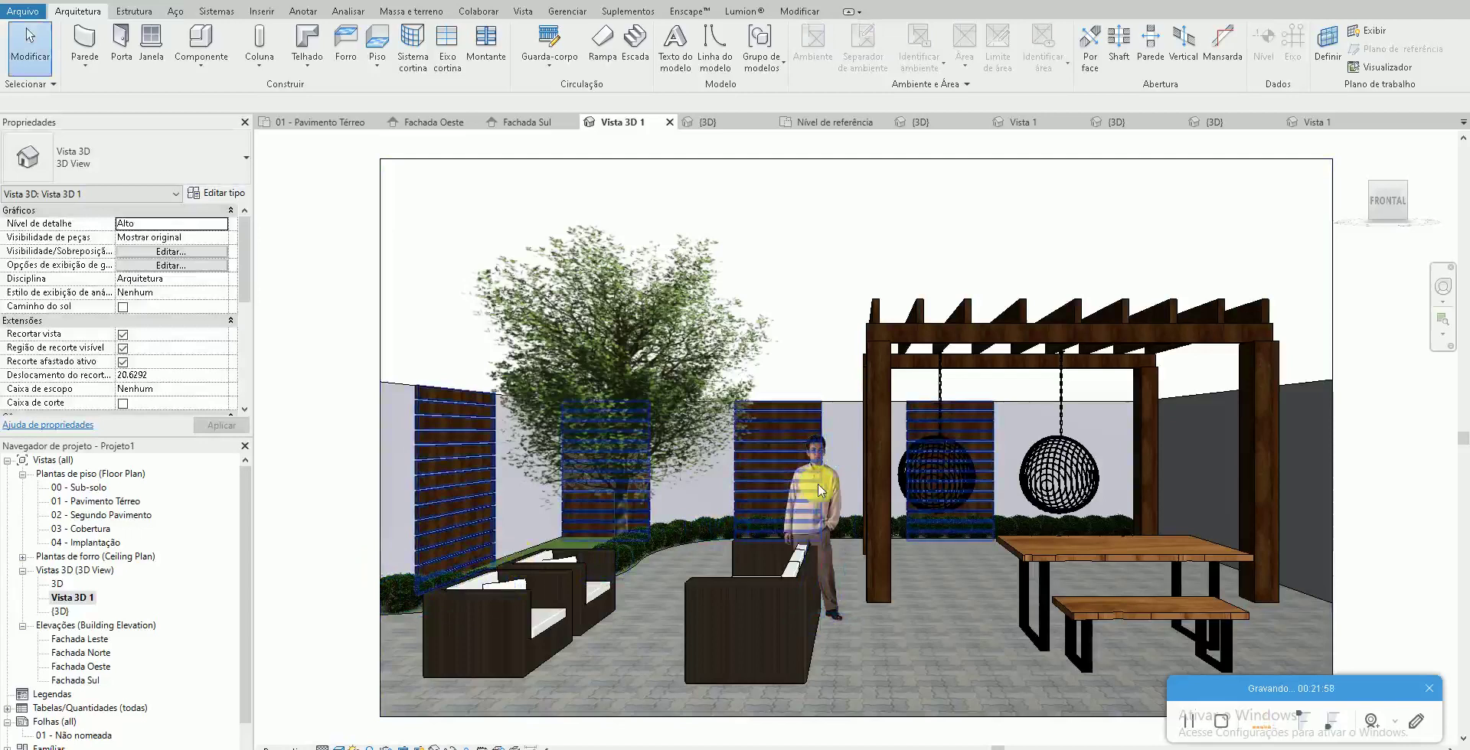
Delete the person figure in Vista 3D 1 and the sofa on the ground-floor plan
click(822, 490)
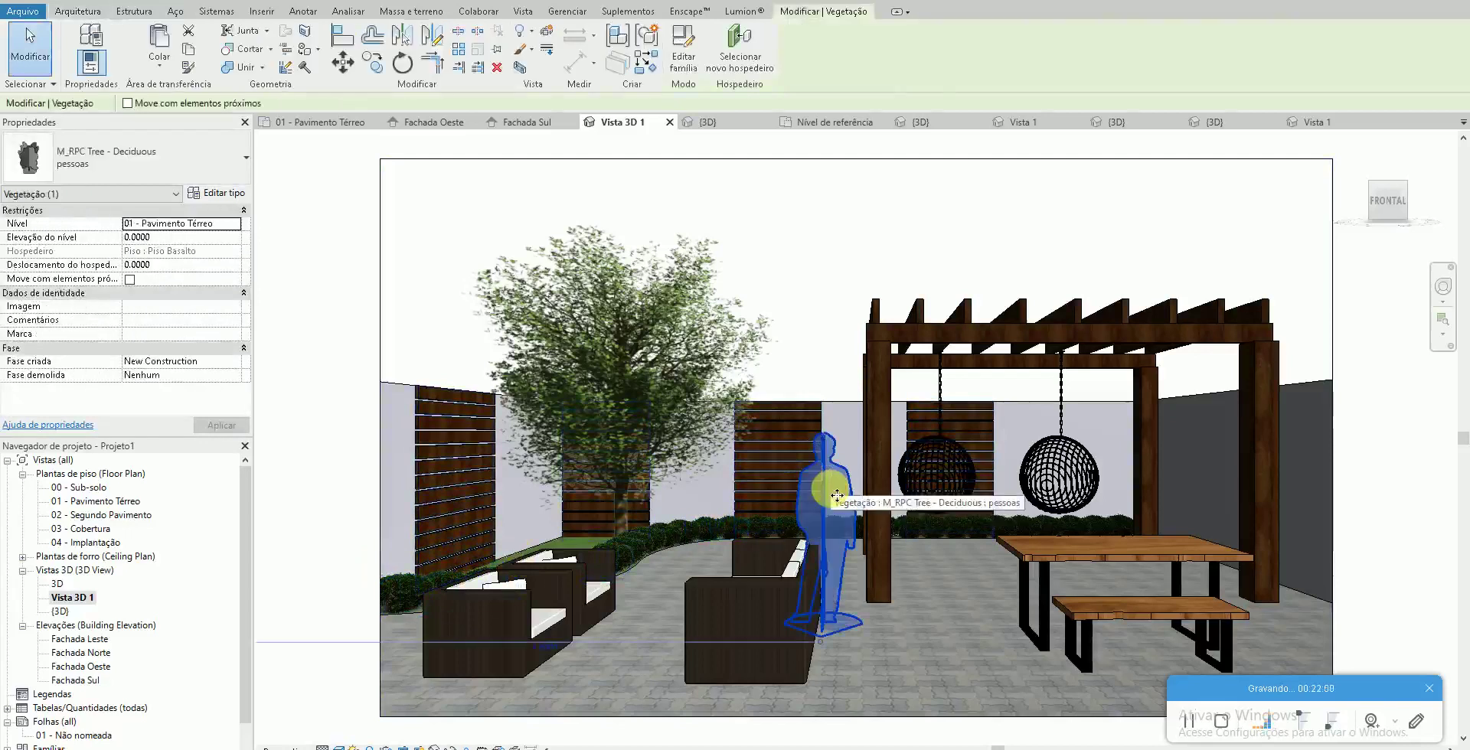
key(Delete)
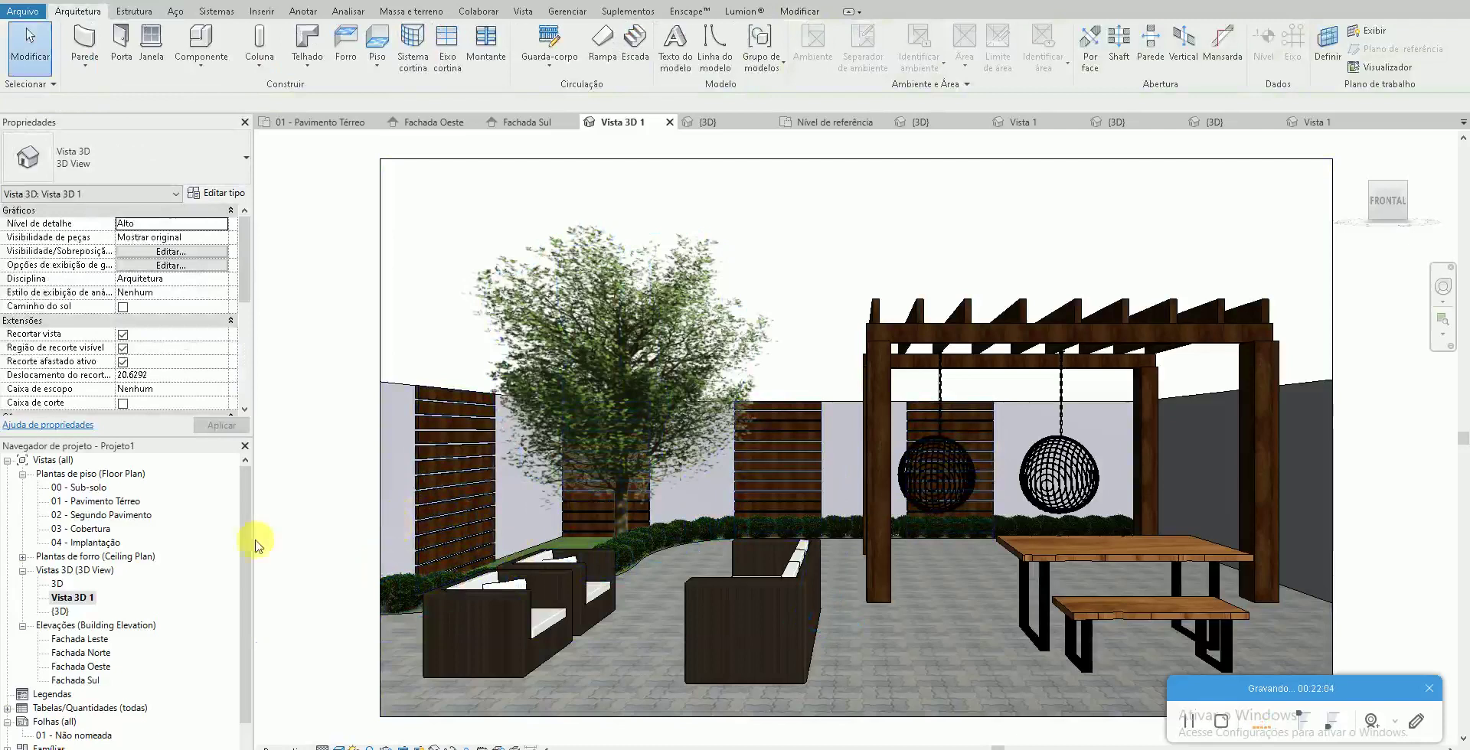
double_click(124, 503)
scroll(598, 551, up, 1)
click(673, 567)
scroll(678, 565, up, 2)
key(Delete)
Copy the two armchairs to the right with CO, making four armchairs
click(467, 582)
ctrl+click(467, 528)
key(c)
key(o)
click(443, 542)
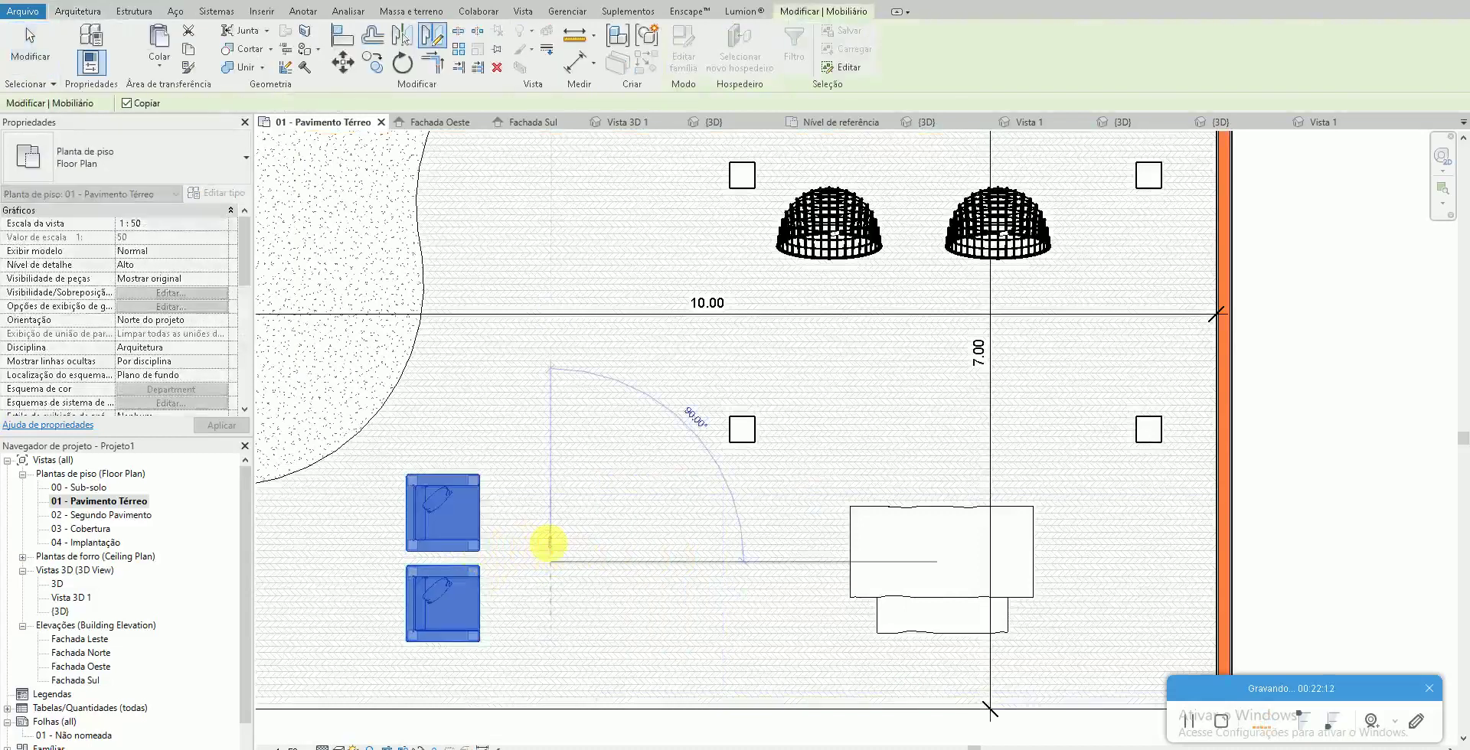
click(658, 542)
click(306, 727)
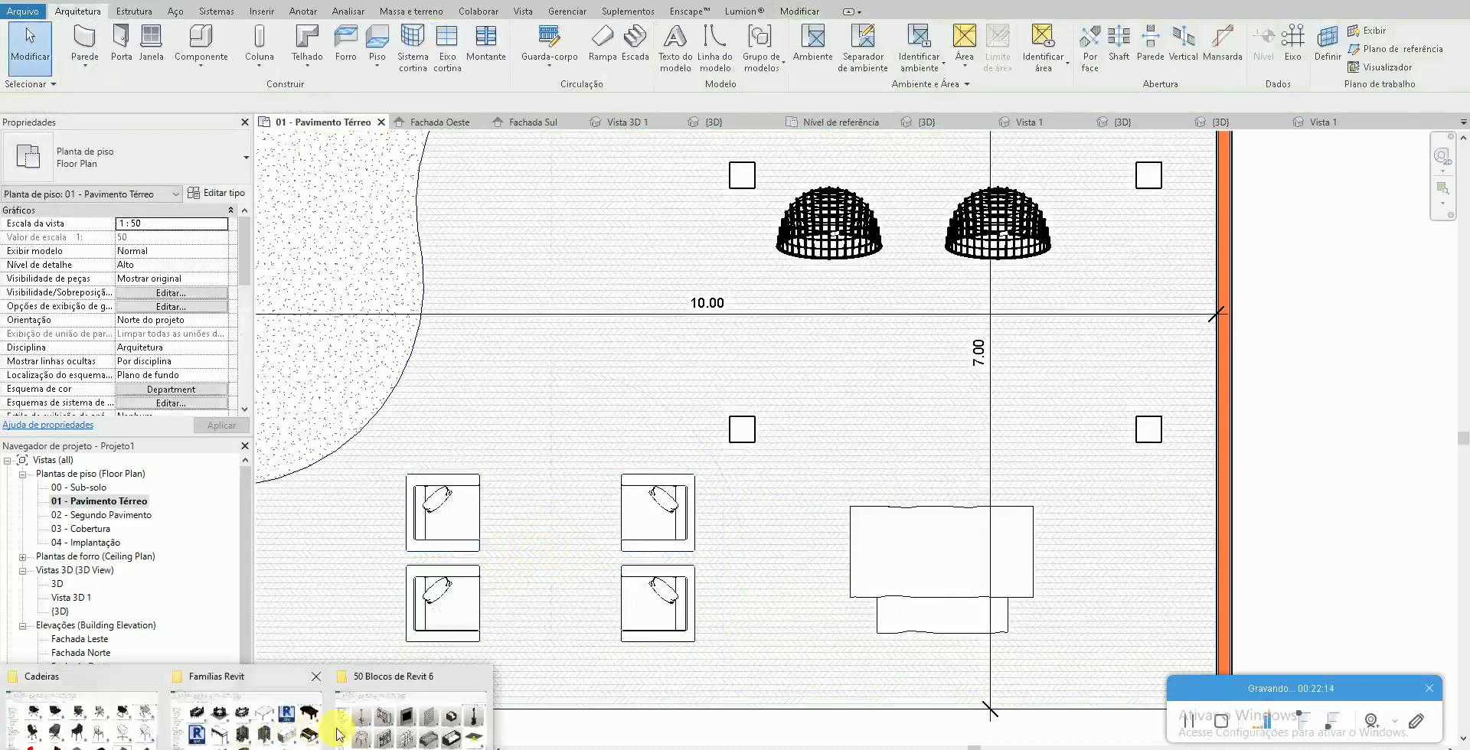
Load the Mesa de Centro Rústica coffee table and place it between the armchairs
click(348, 723)
double_click(255, 684)
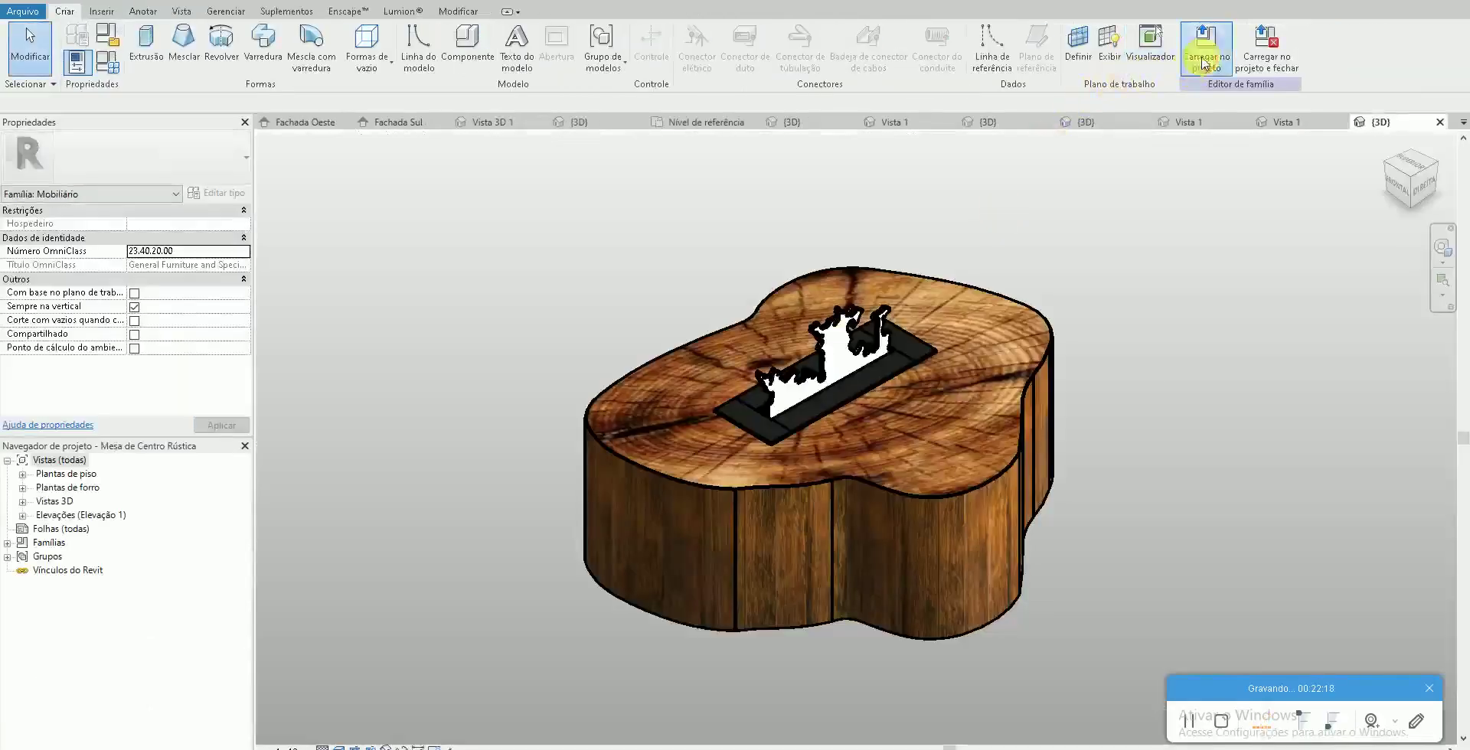
click(1126, 43)
click(700, 499)
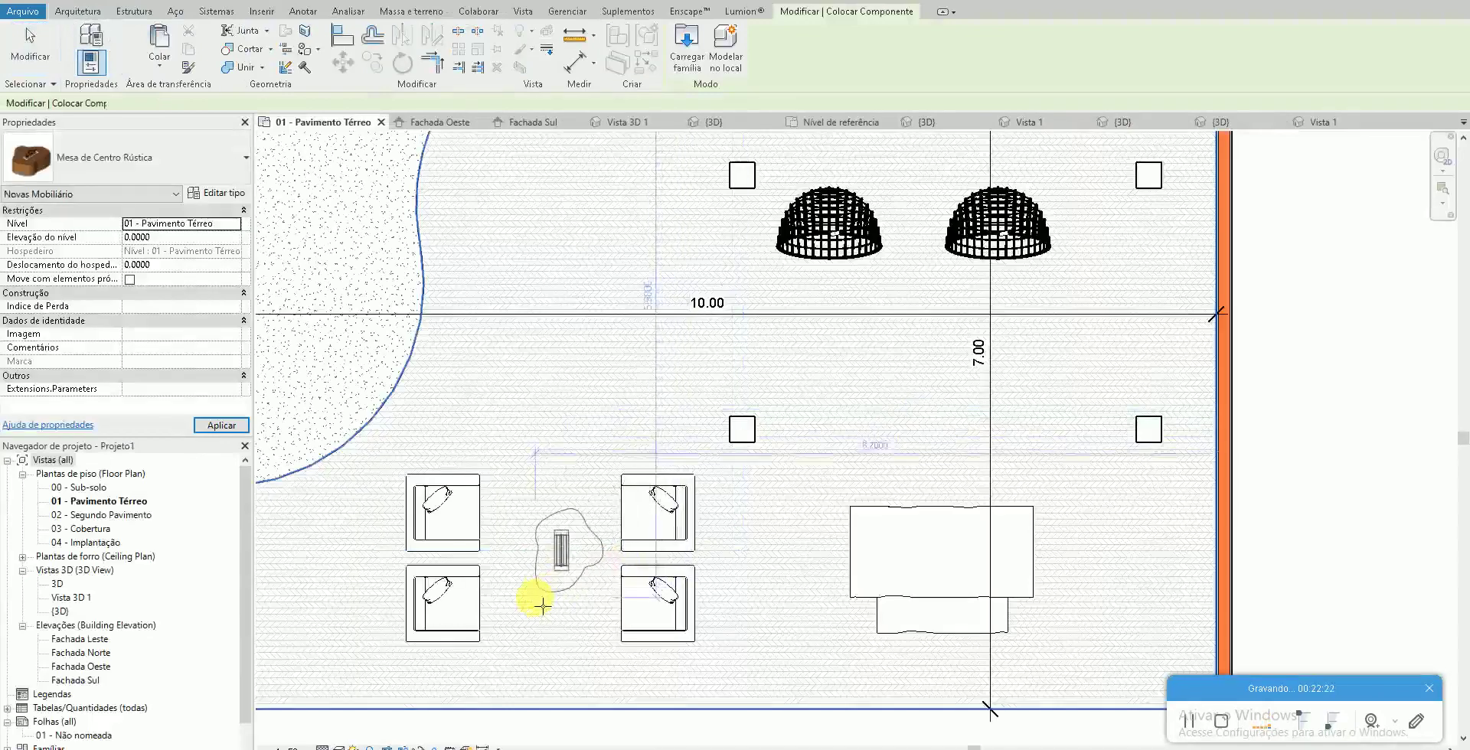
key(Escape)
In Vista 3D 1, raise the coffee table's Elevação do nível to 0.1
double_click(71, 598)
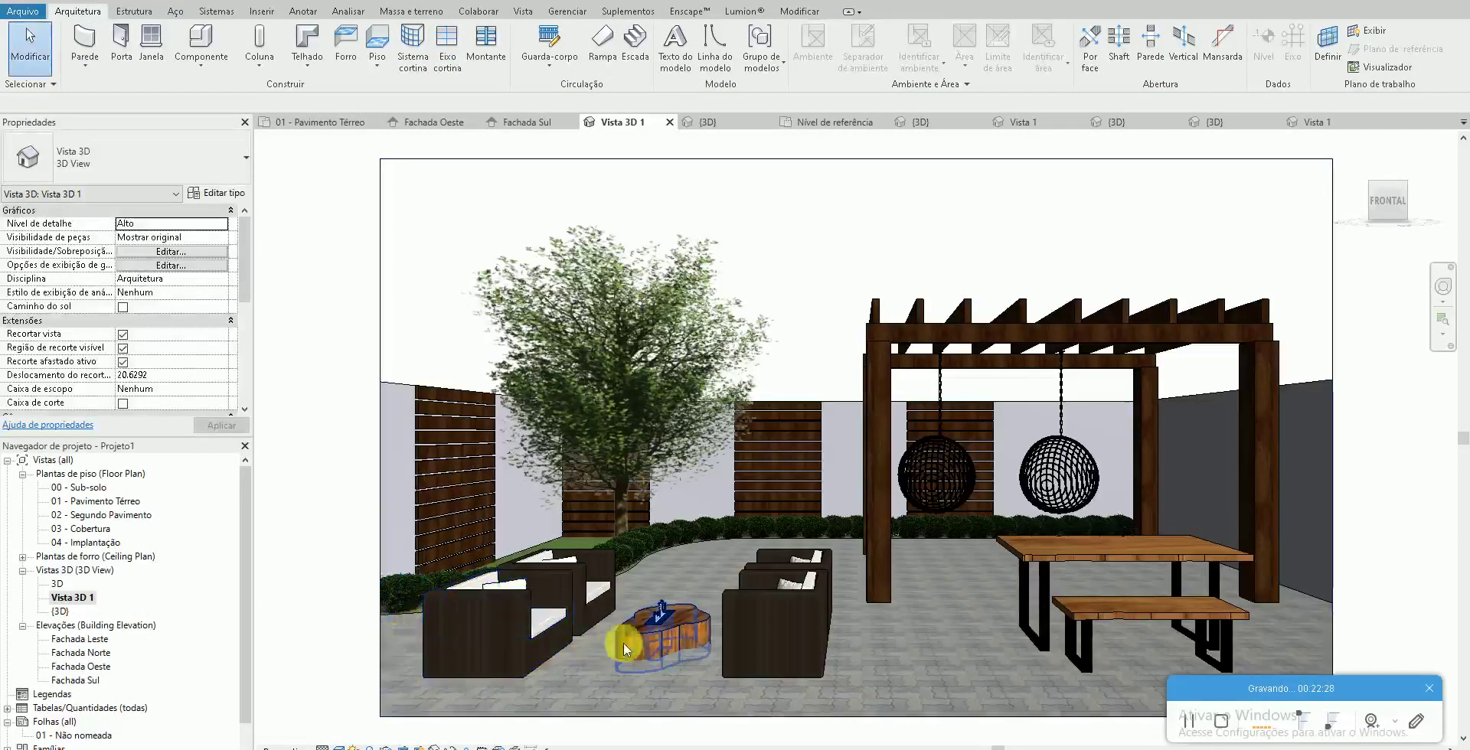
click(623, 641)
click(178, 237)
text(0.1)
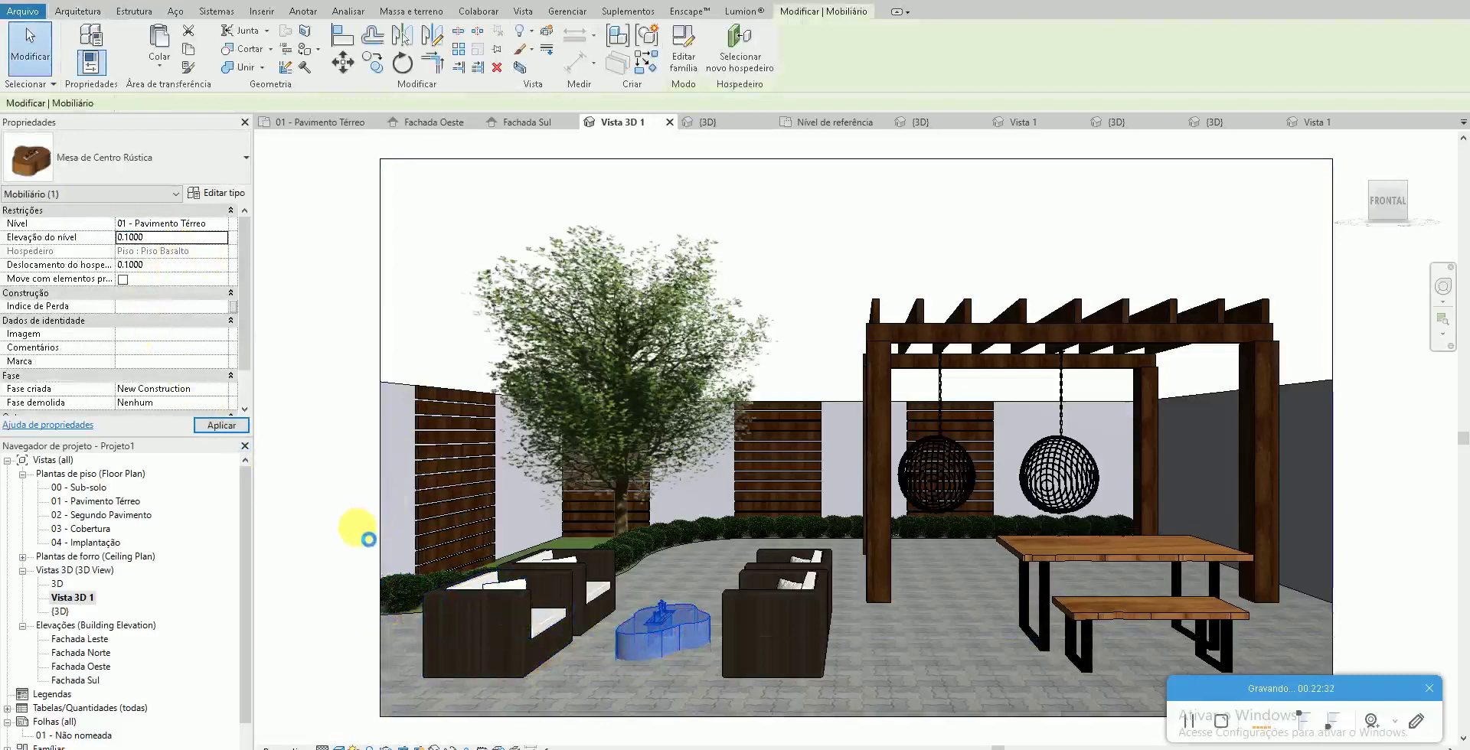
click(369, 539)
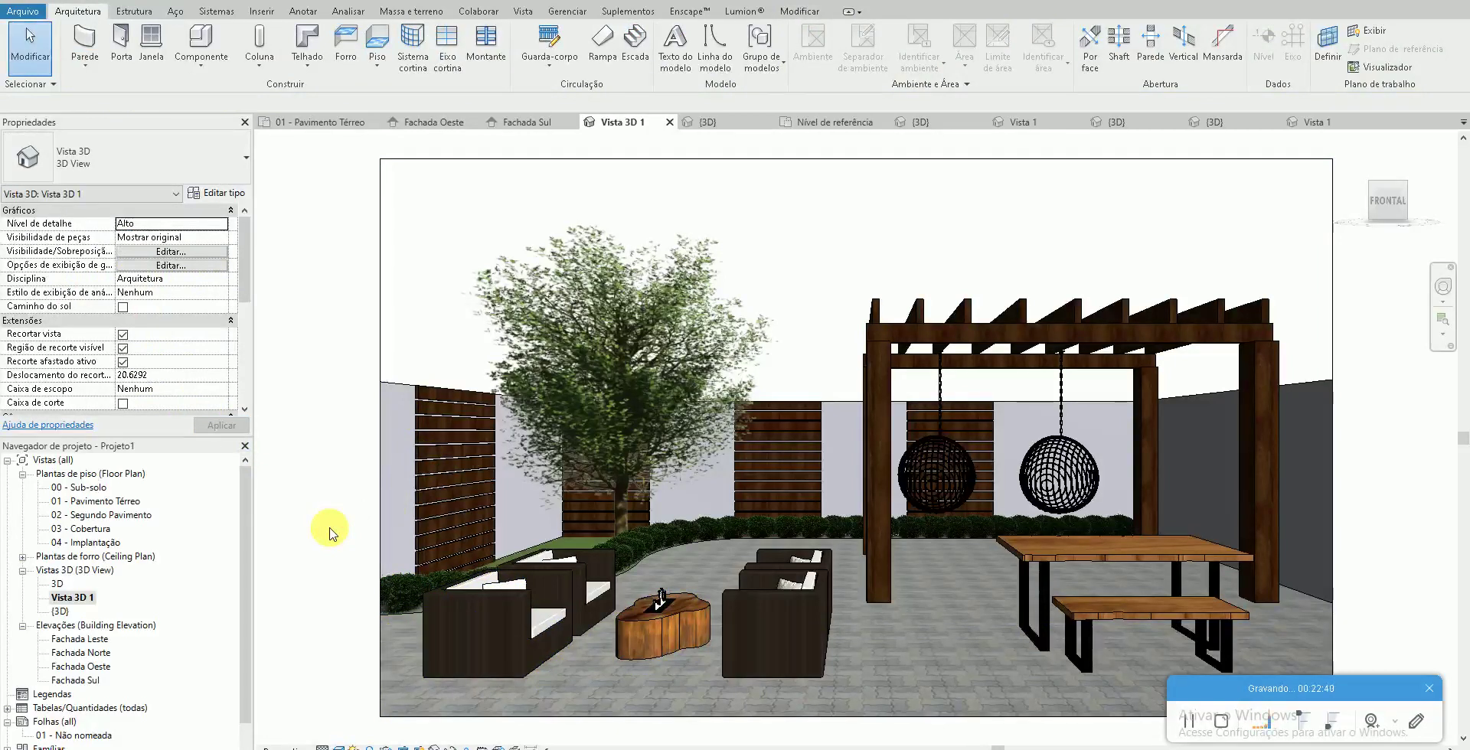
Launch Enscape from the Enscape™ tab on the patio 3D view
click(688, 11)
click(20, 38)
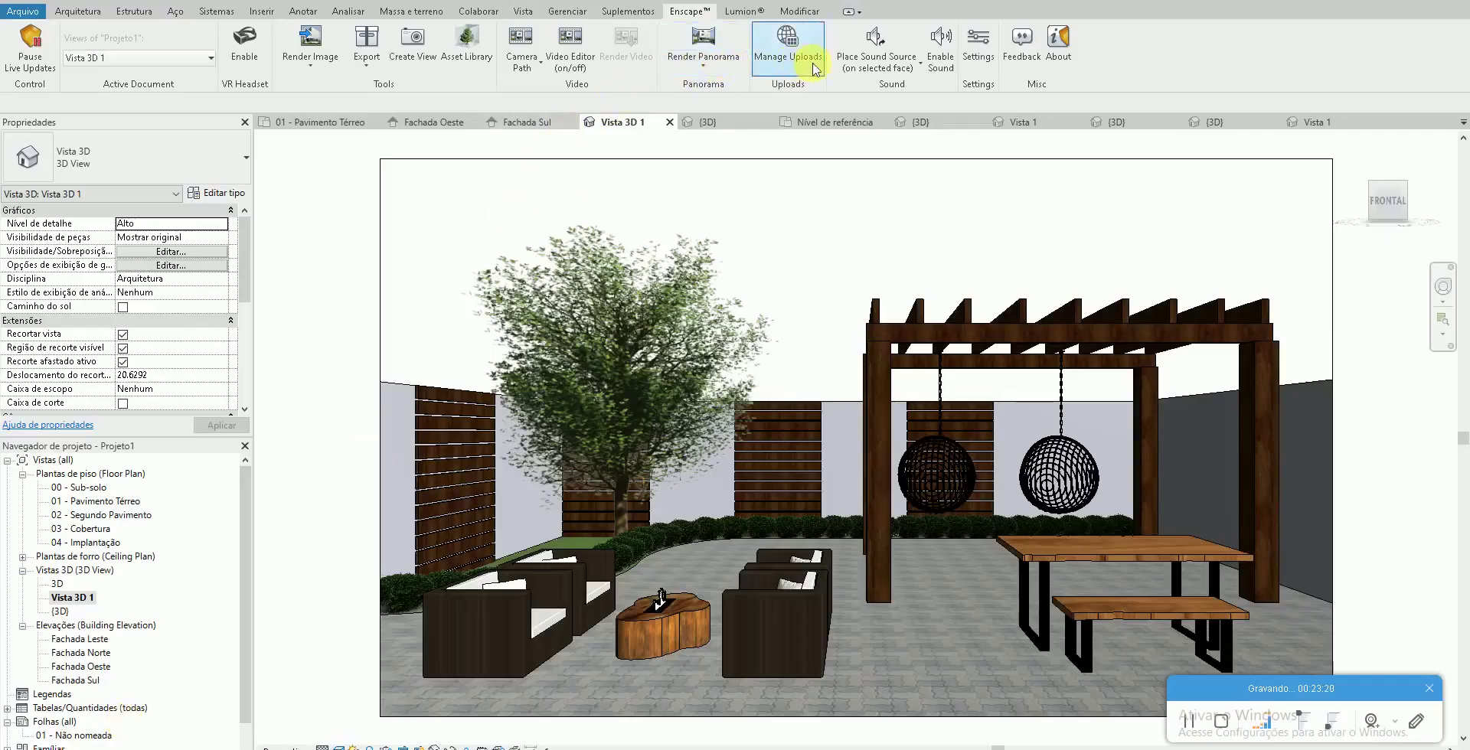
Set the Enscape Atmosphere horizon preset to Town
click(970, 60)
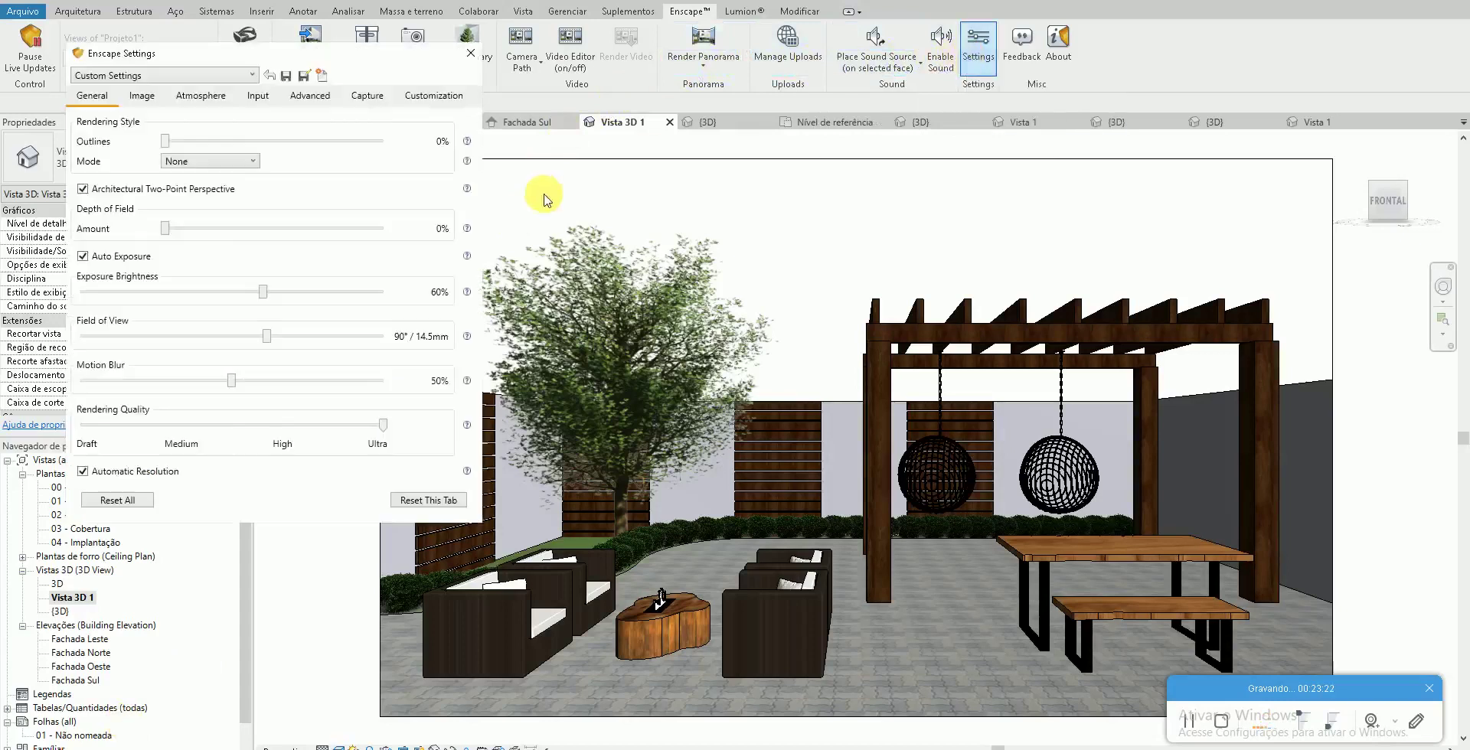
click(191, 95)
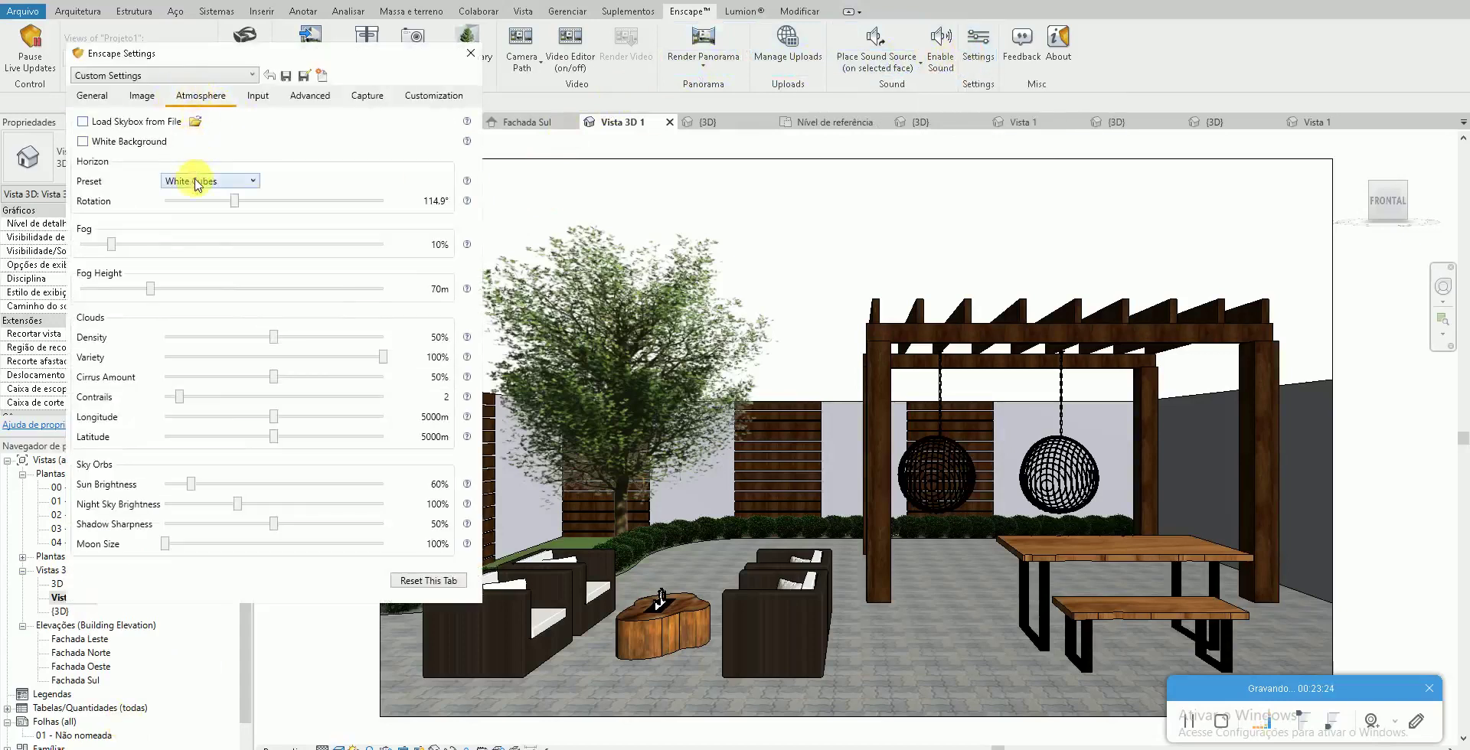
click(223, 180)
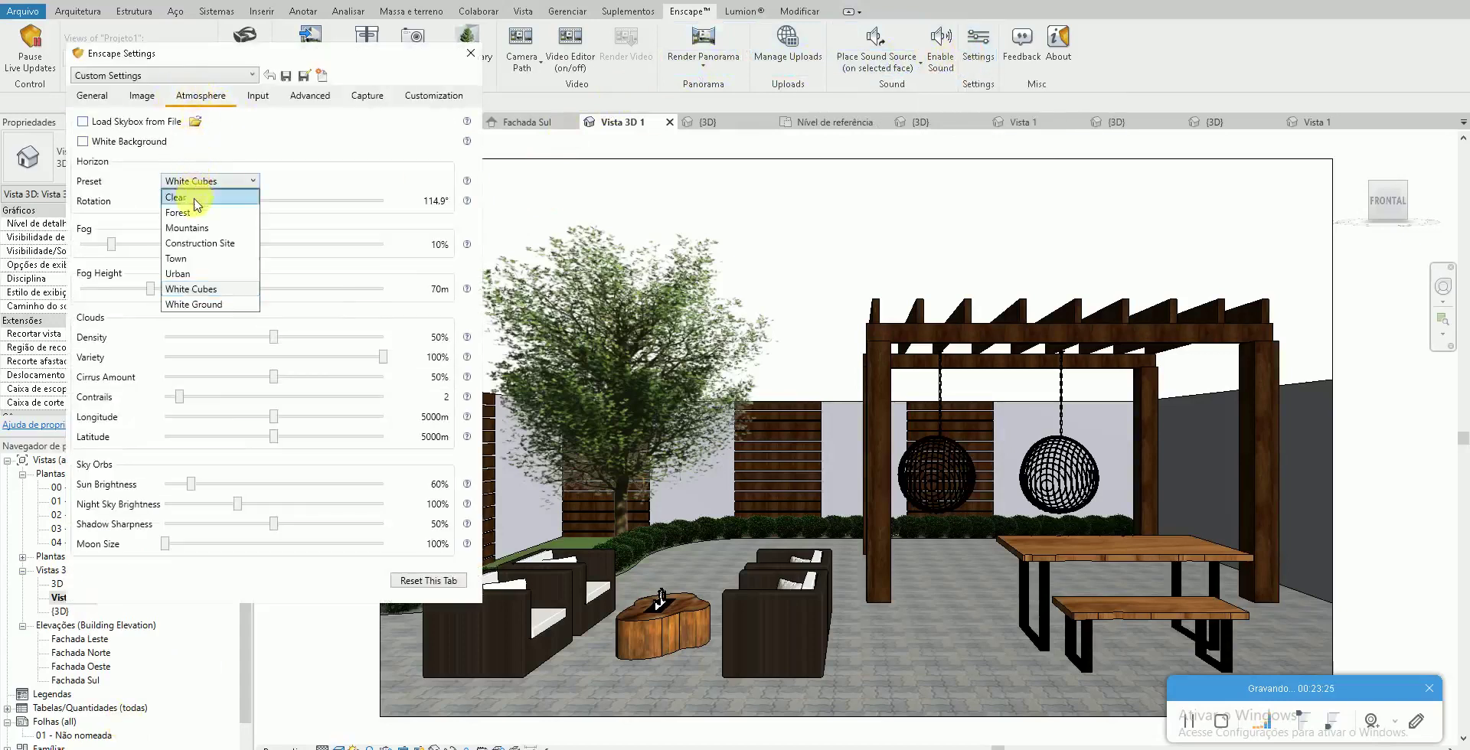
click(201, 258)
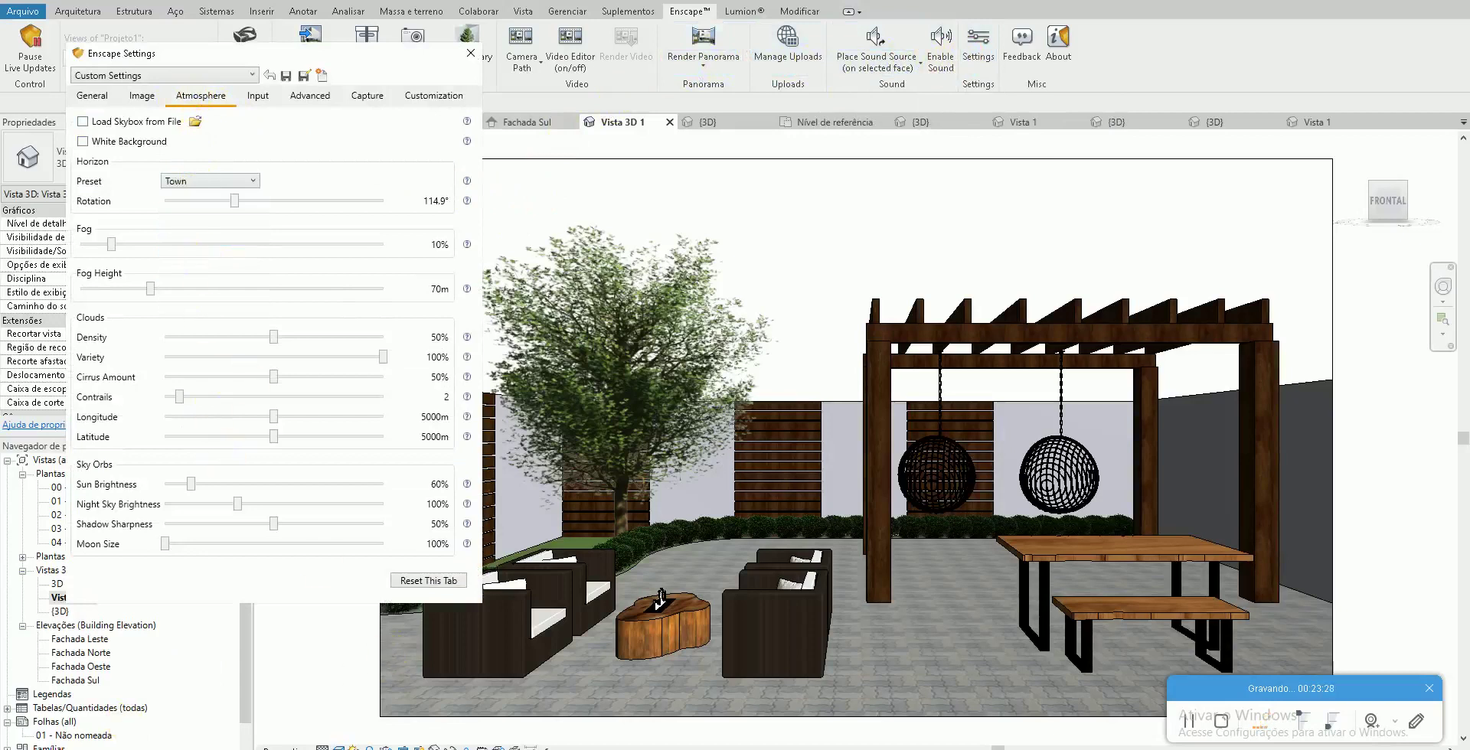
Preview the Urban, White Cubes and White Ground horizon presets
click(191, 727)
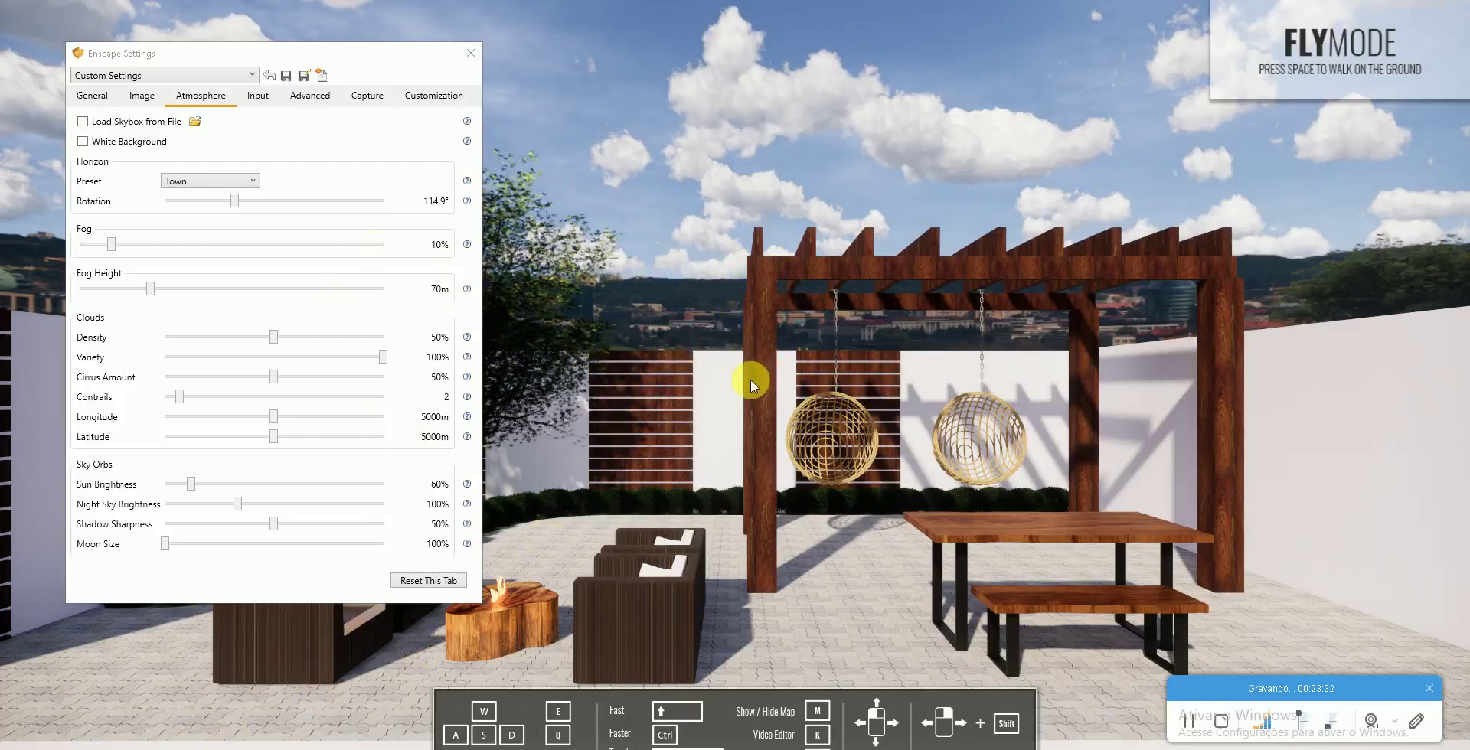
drag(295, 73, 245, 83)
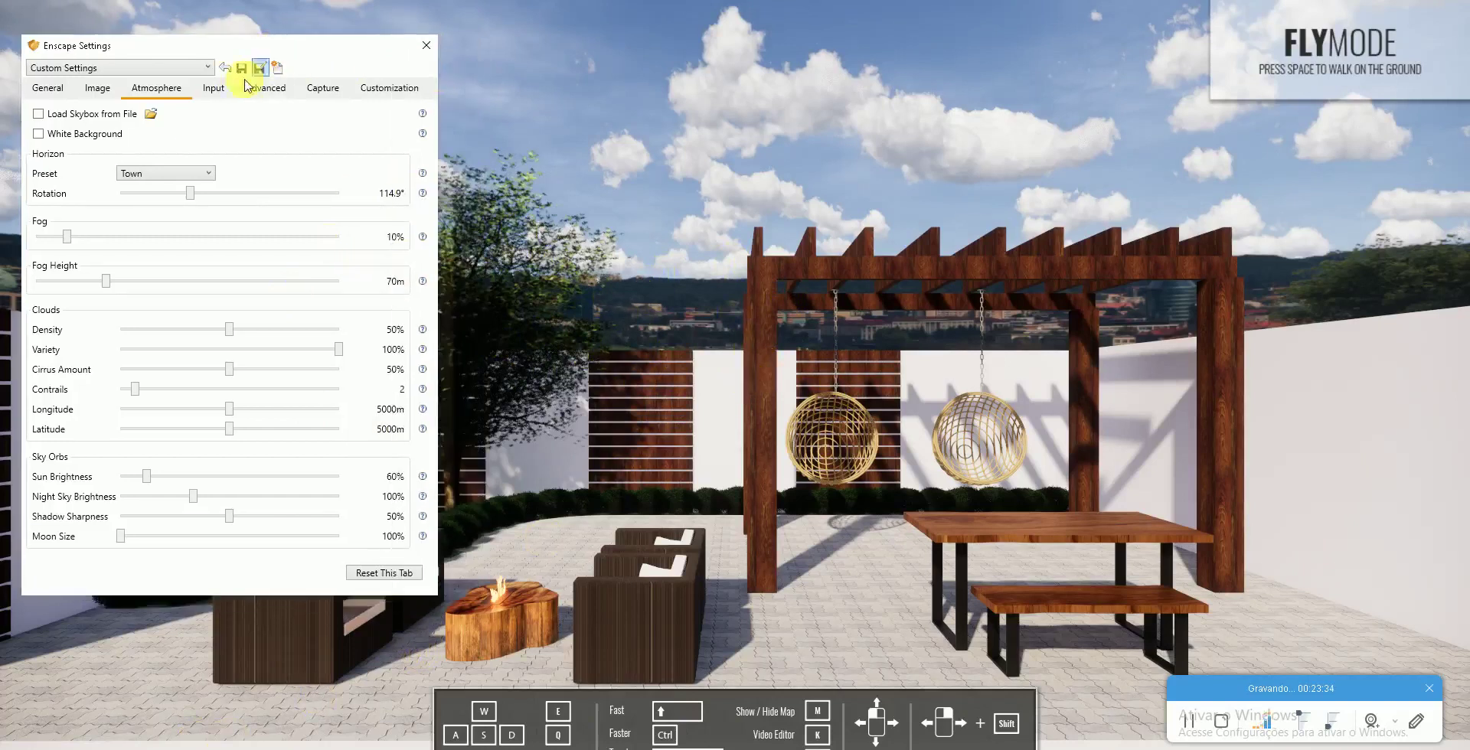
click(164, 173)
click(153, 254)
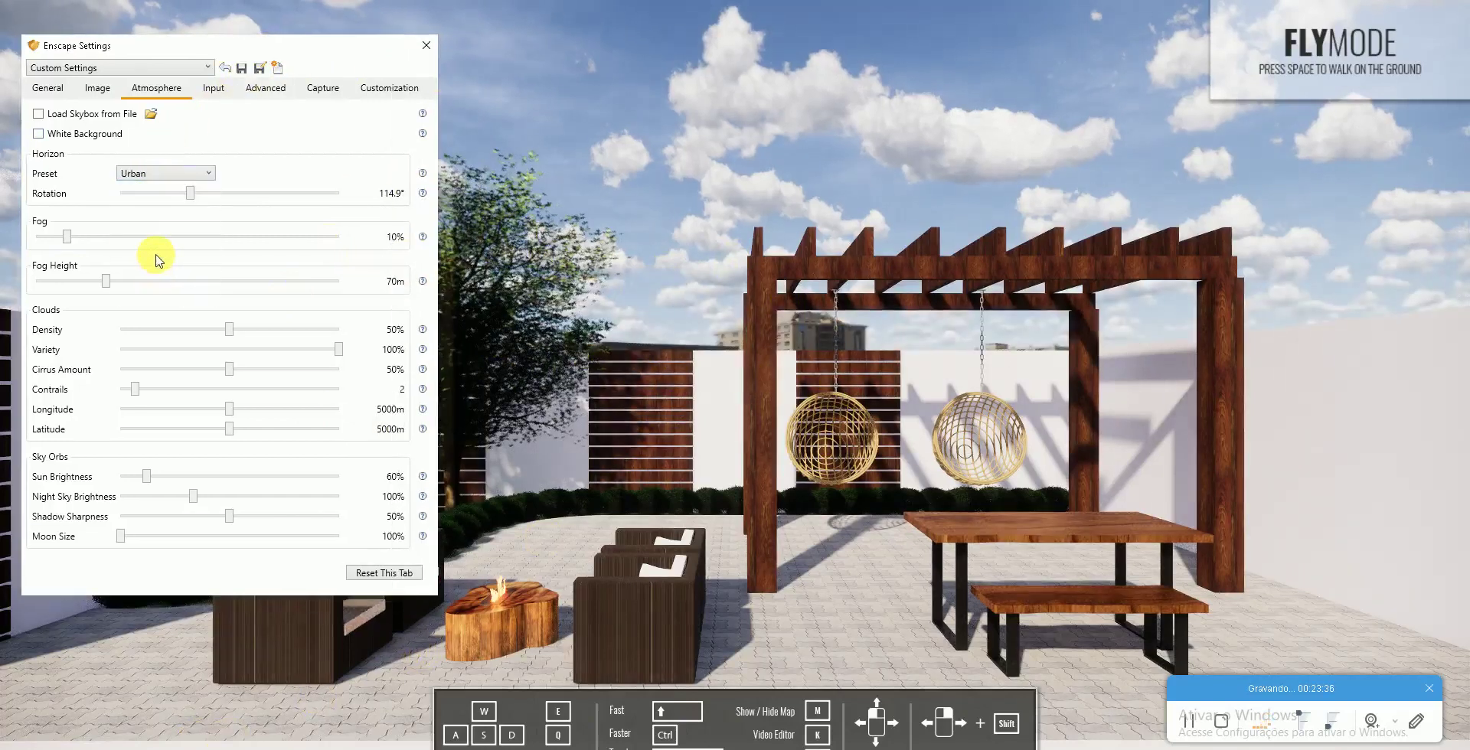
click(132, 173)
click(161, 283)
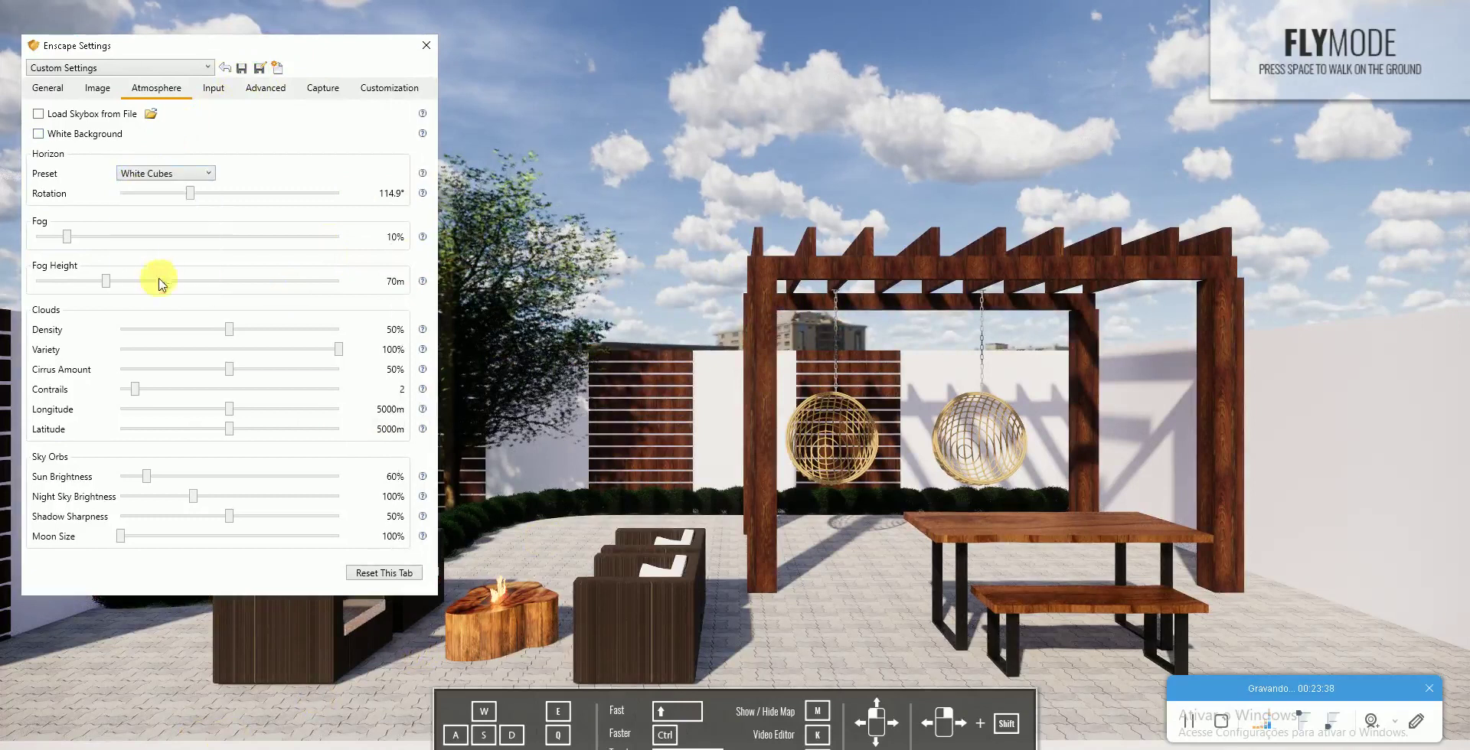
click(175, 175)
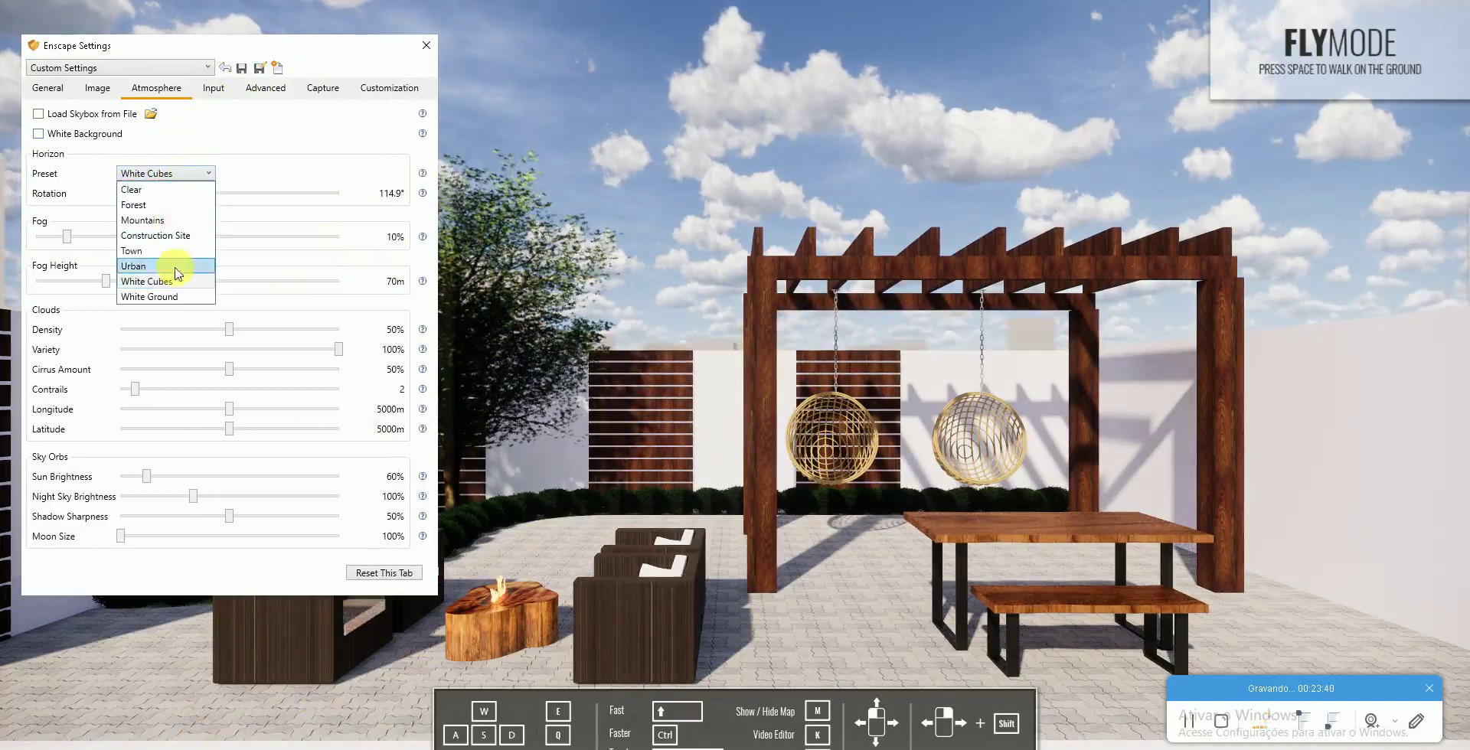
click(178, 296)
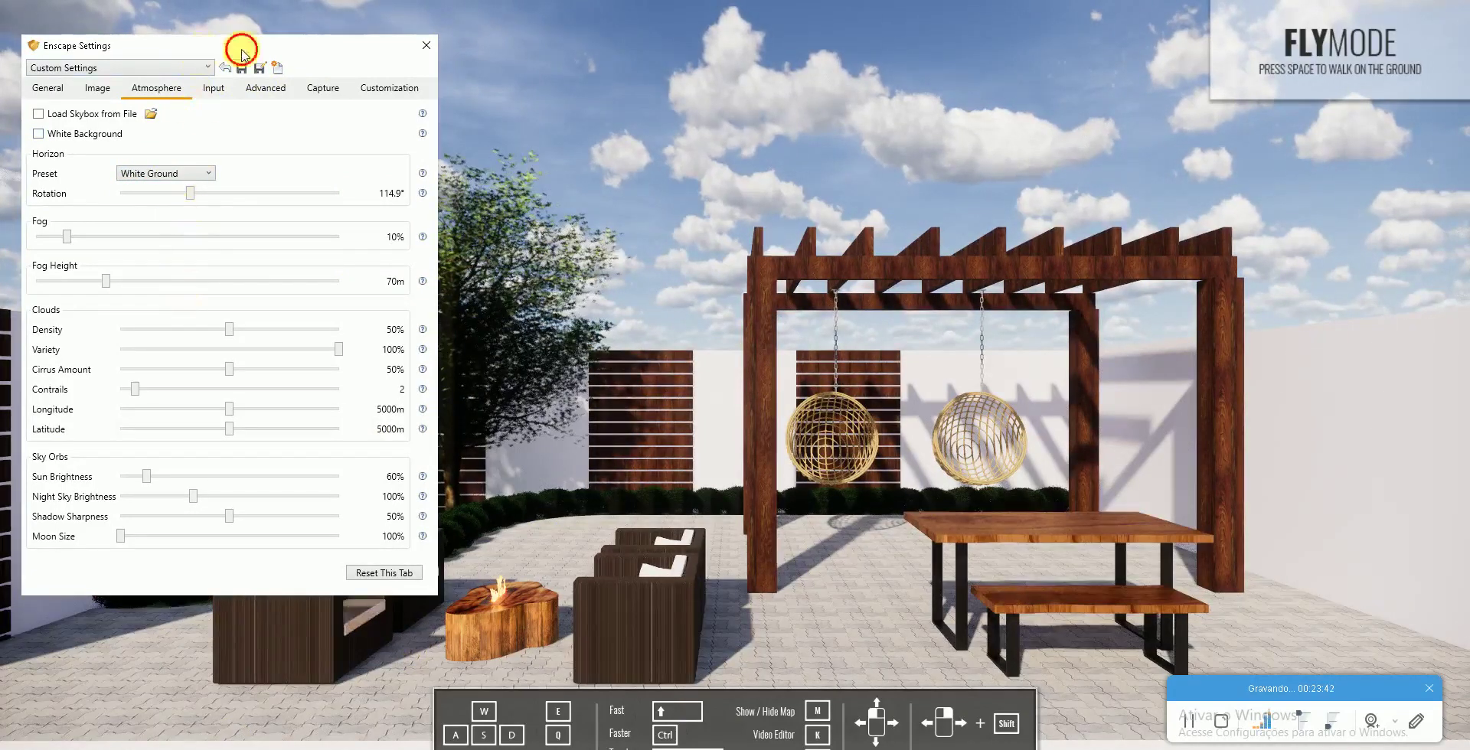
Compare White Cubes and Urban again, settle on Town, and close the settings
drag(241, 52, 1049, 66)
click(968, 189)
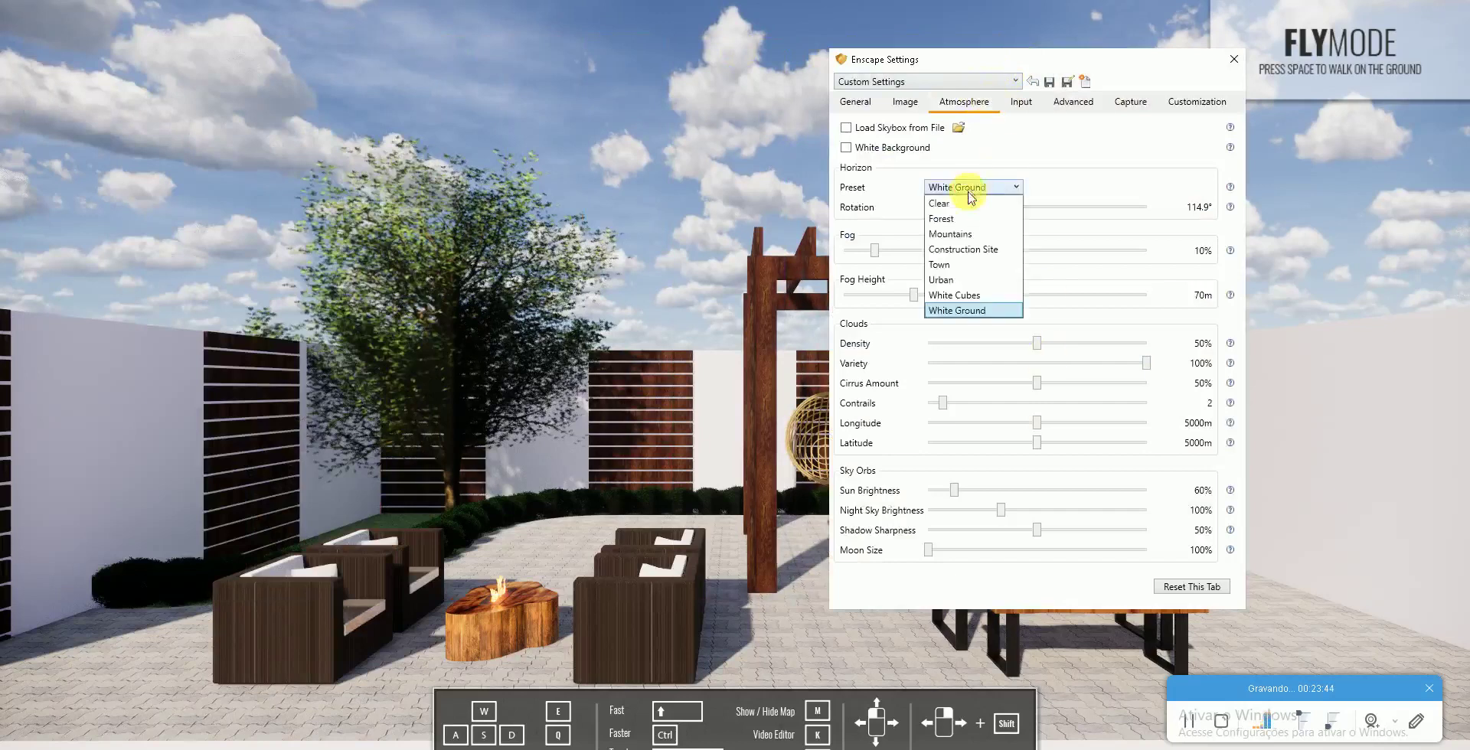
click(972, 295)
click(949, 186)
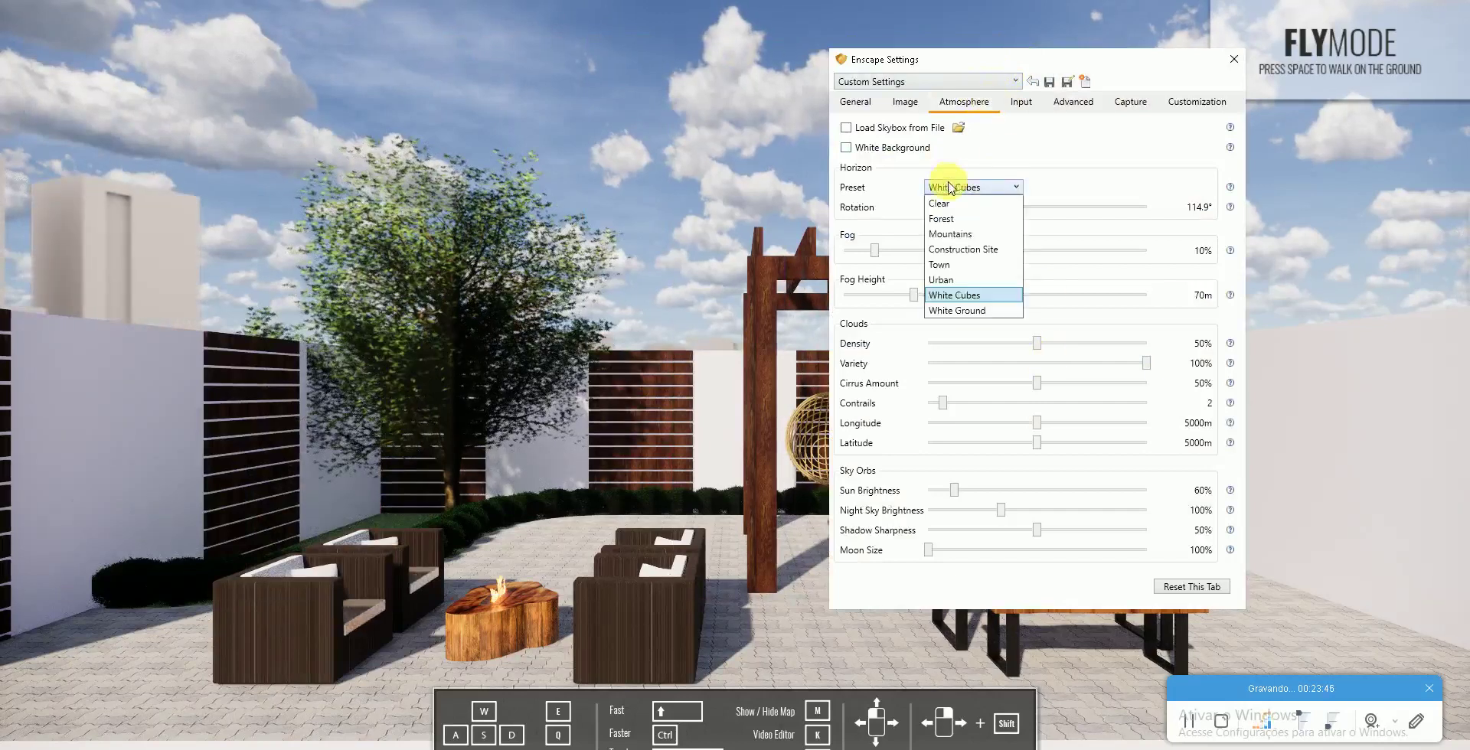
click(952, 279)
click(952, 186)
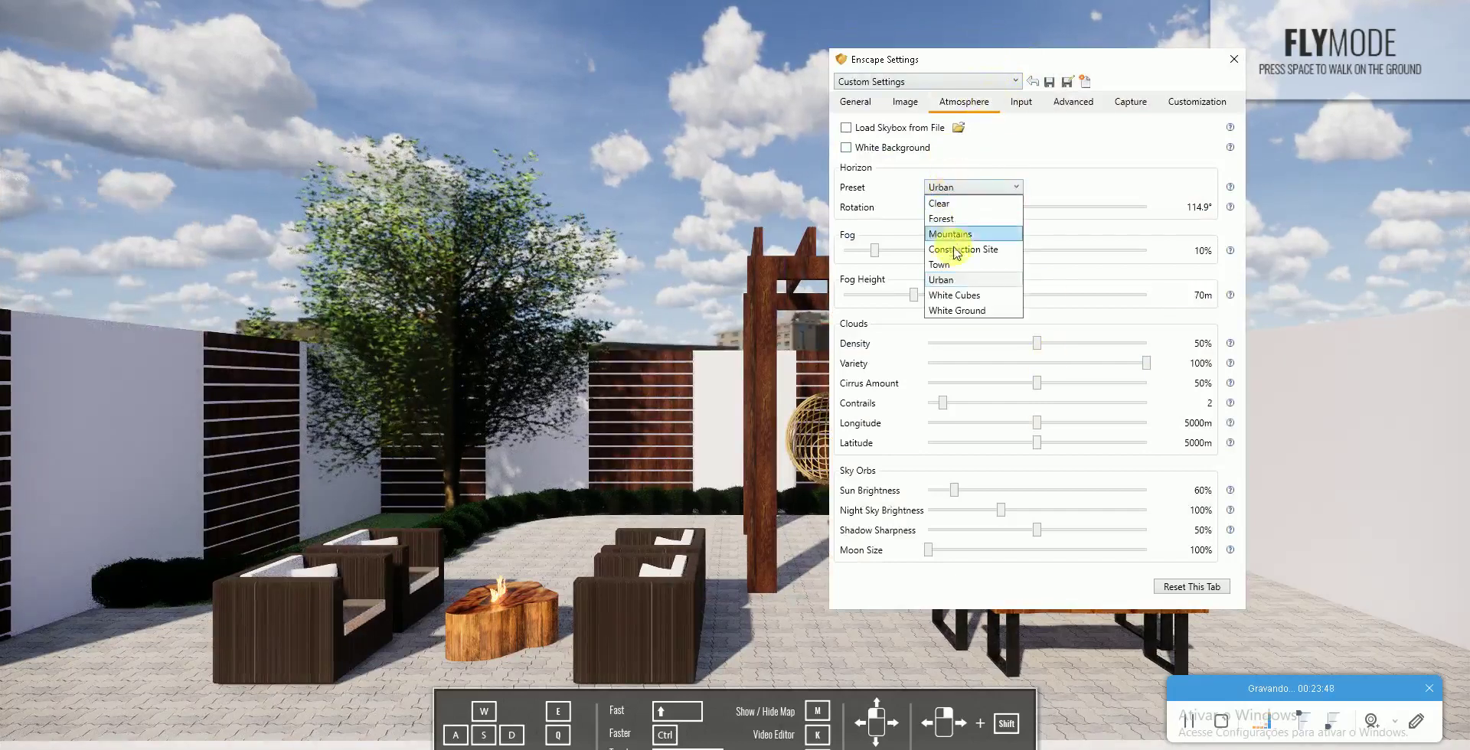
click(959, 265)
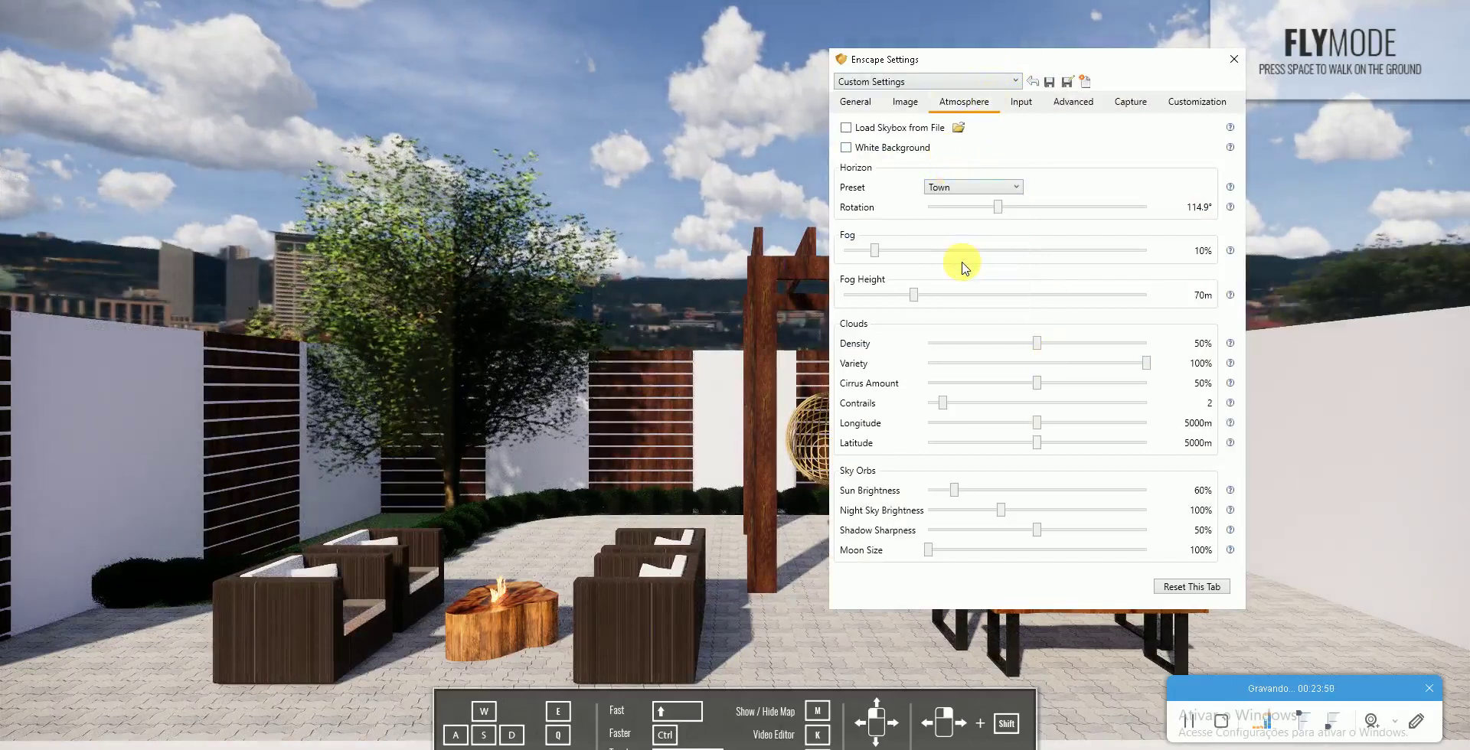
click(1233, 59)
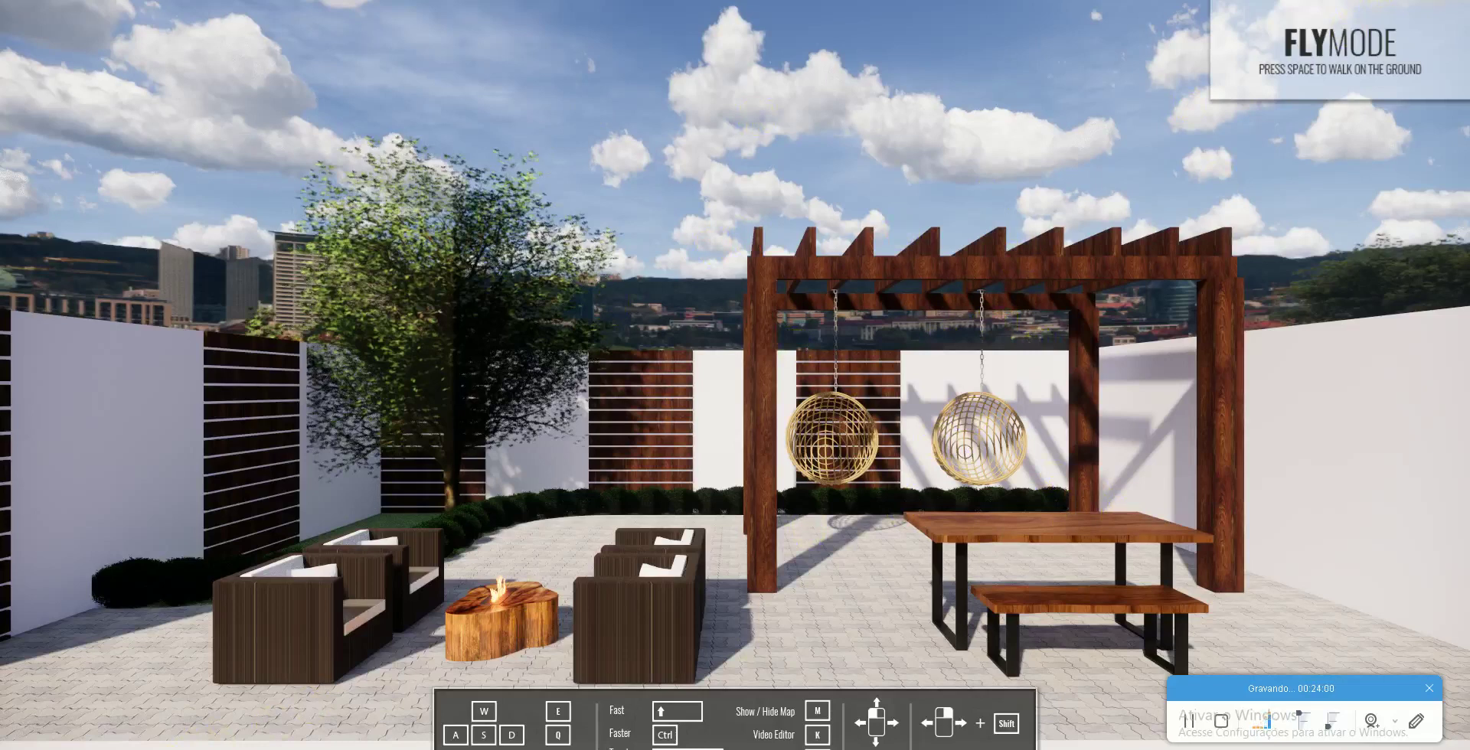
click(82, 715)
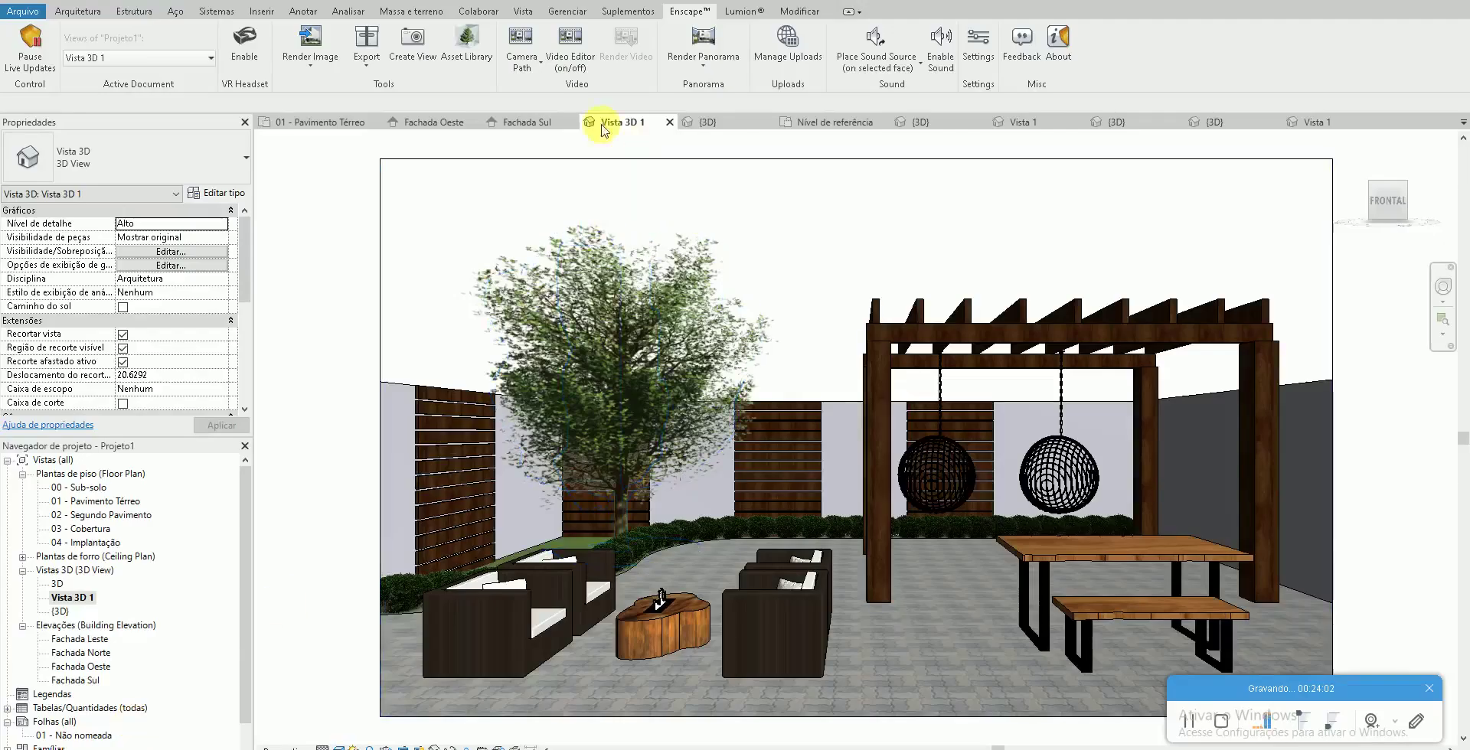
Render the patio as a still image, save it as JPEG on Área de Trabalho, and open it
click(691, 46)
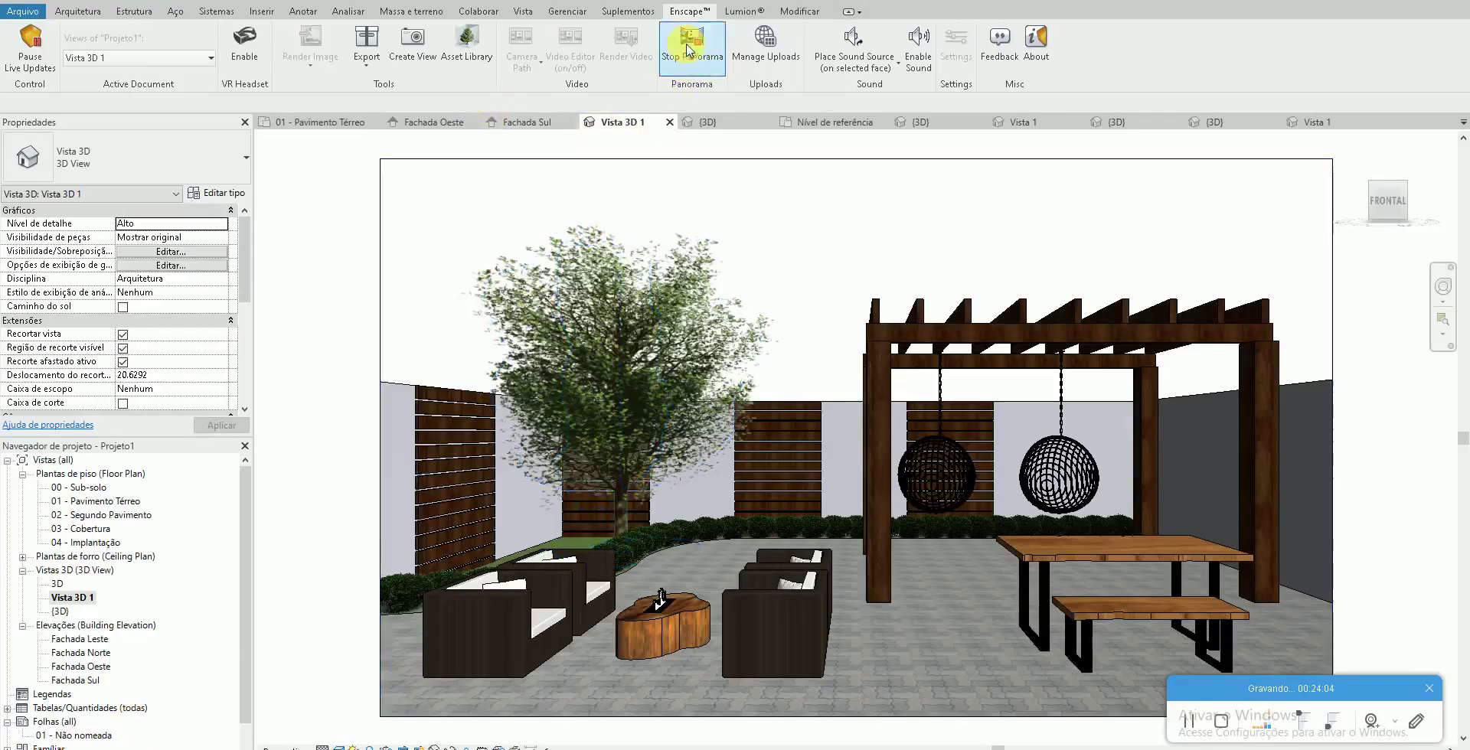
click(689, 50)
click(311, 79)
click(322, 92)
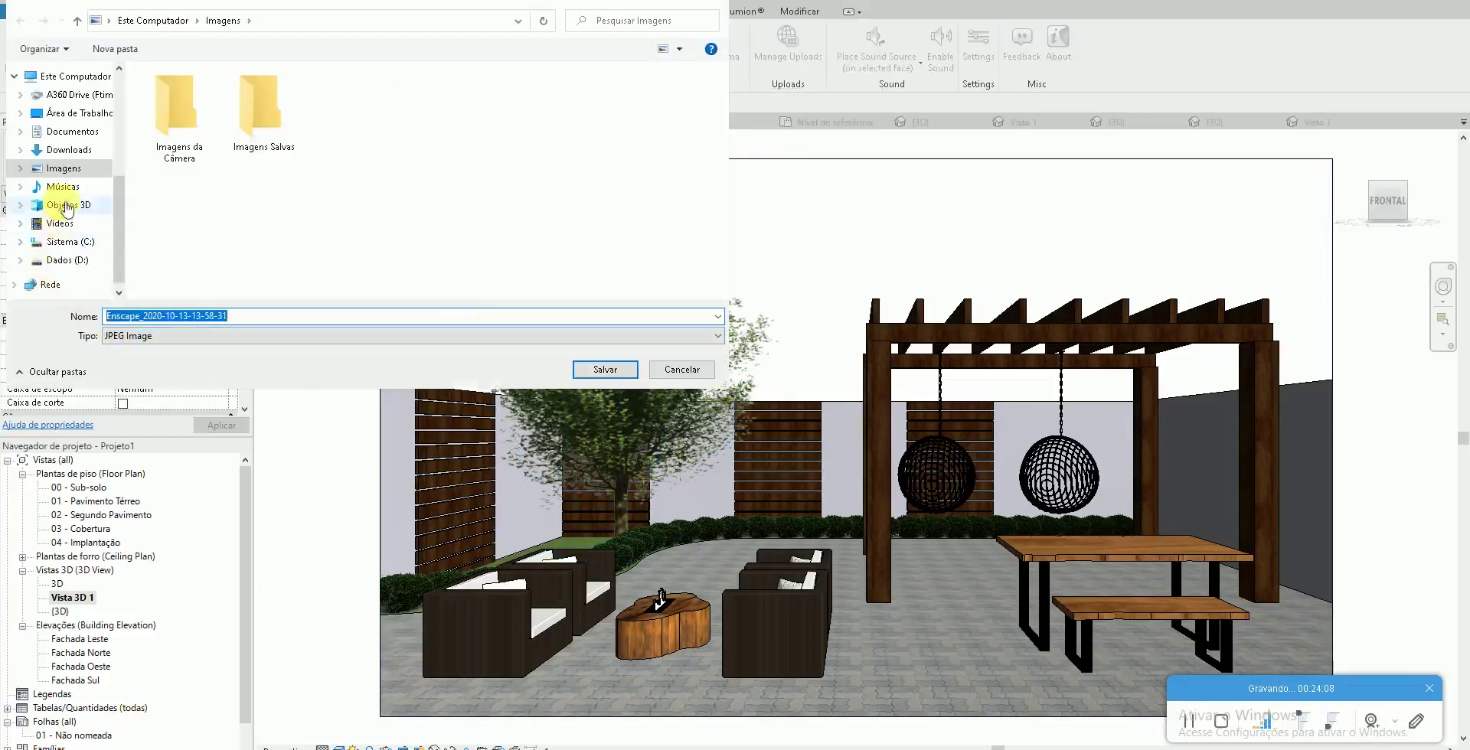
click(77, 112)
click(167, 337)
click(167, 362)
click(674, 368)
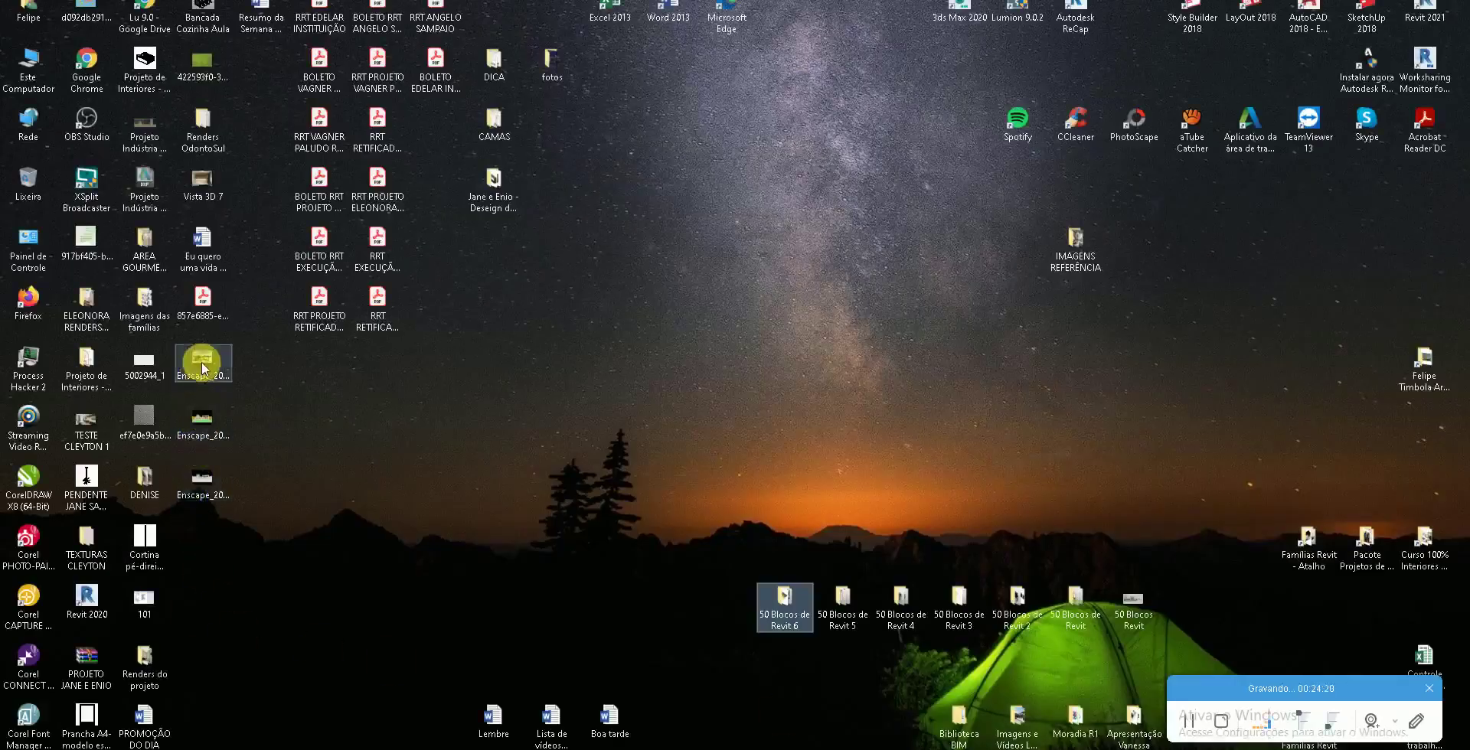
double_click(200, 366)
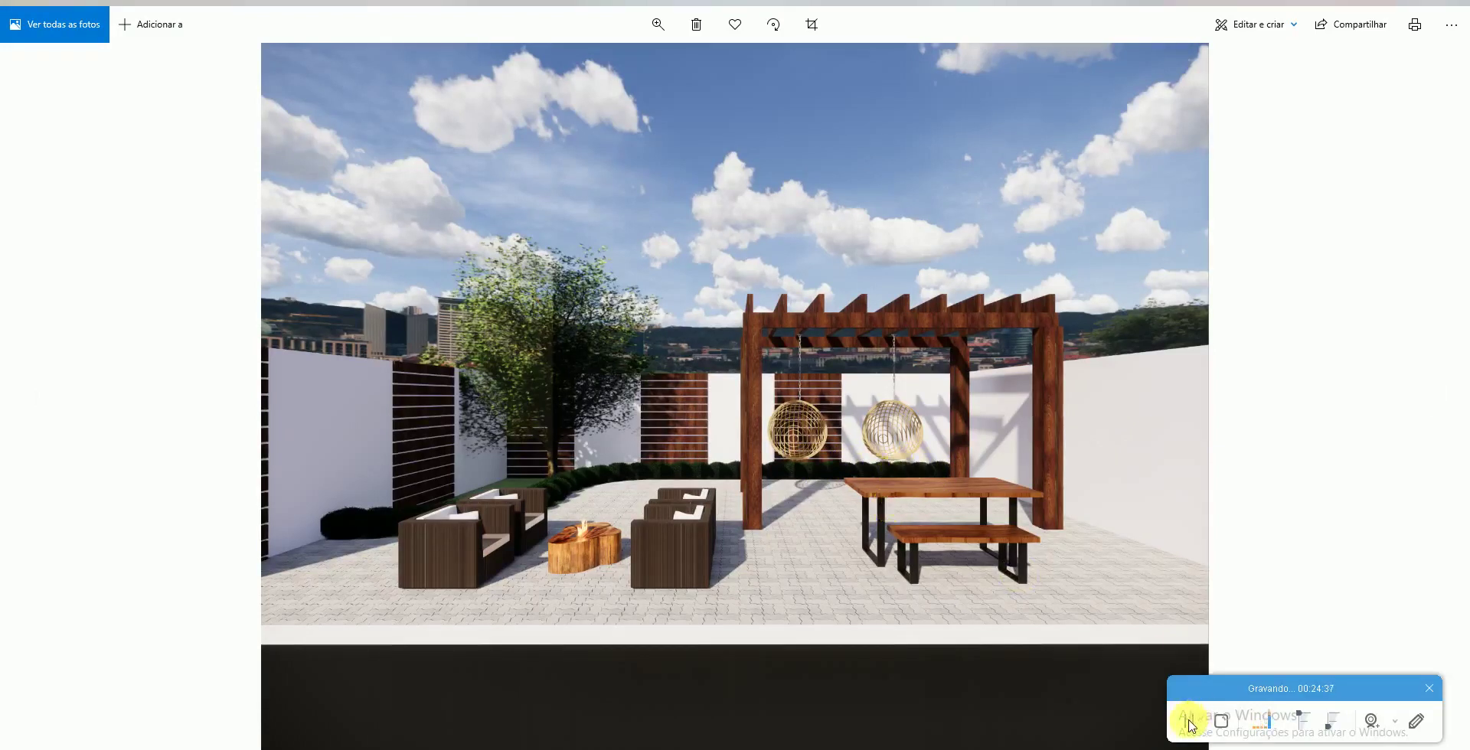
Switch from Photos to the YouTube channel's Videos tab with the 100% Revit Interiores lessons
click(1188, 718)
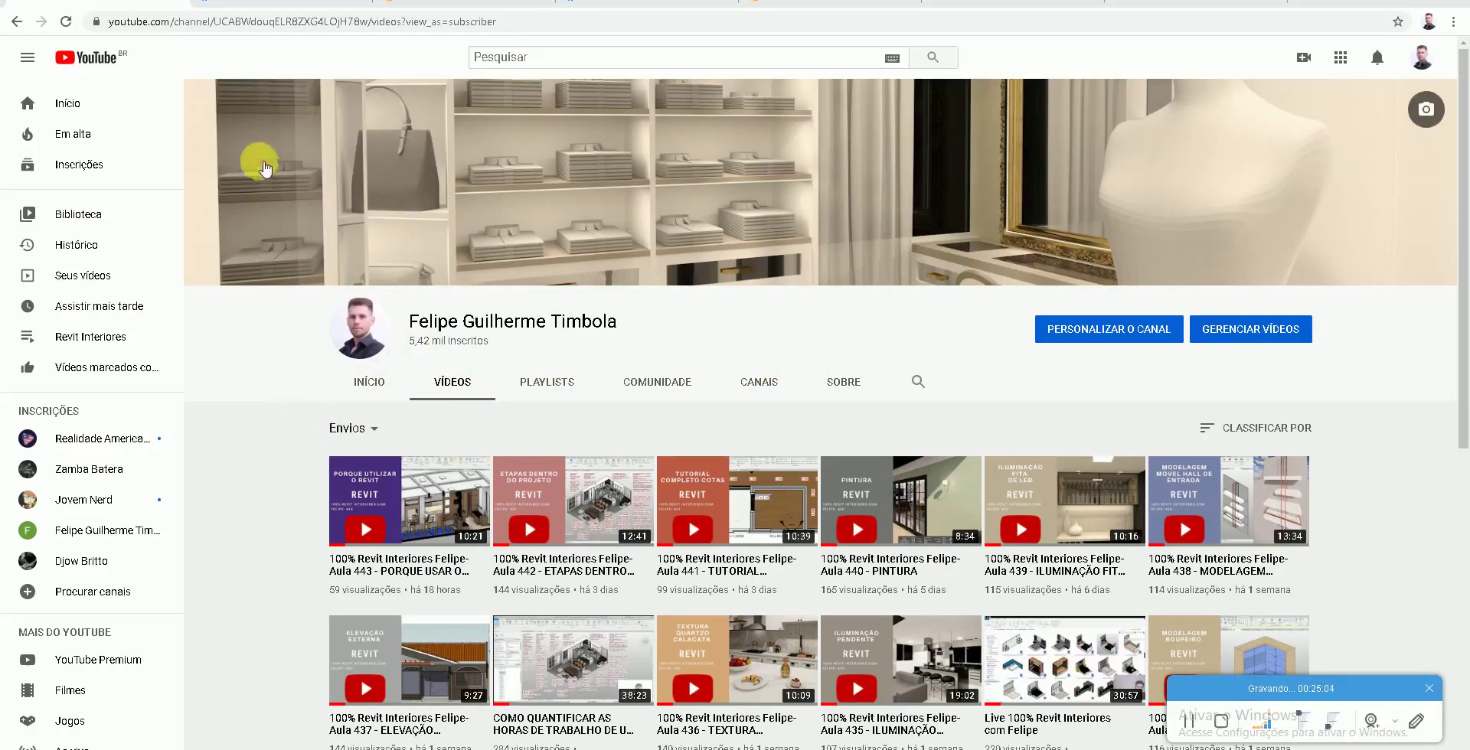
Show the architecture studio's Facebook business page
click(245, 2)
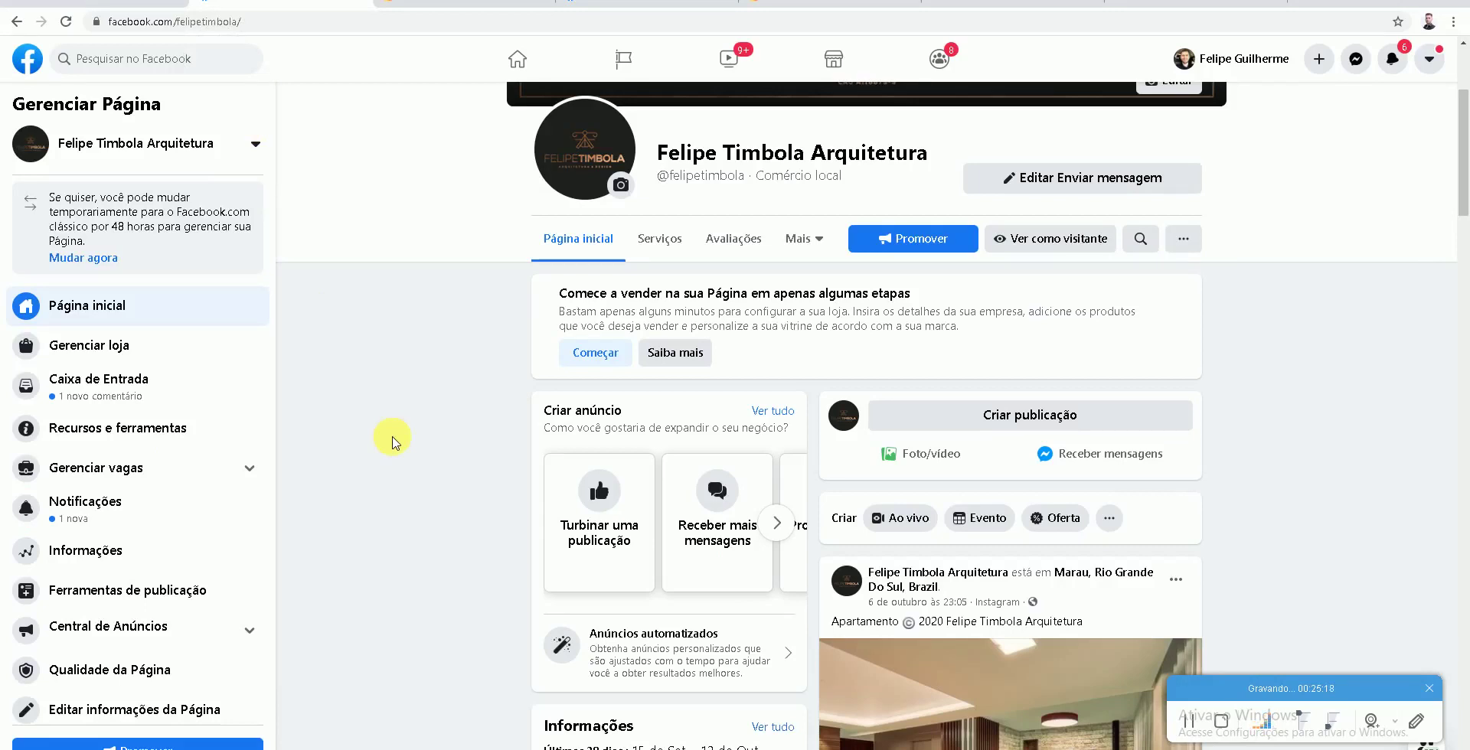
Glance over the Instagram profile, then show the Revit Interiores Brasil Facebook group
key(ctrl+Tab)
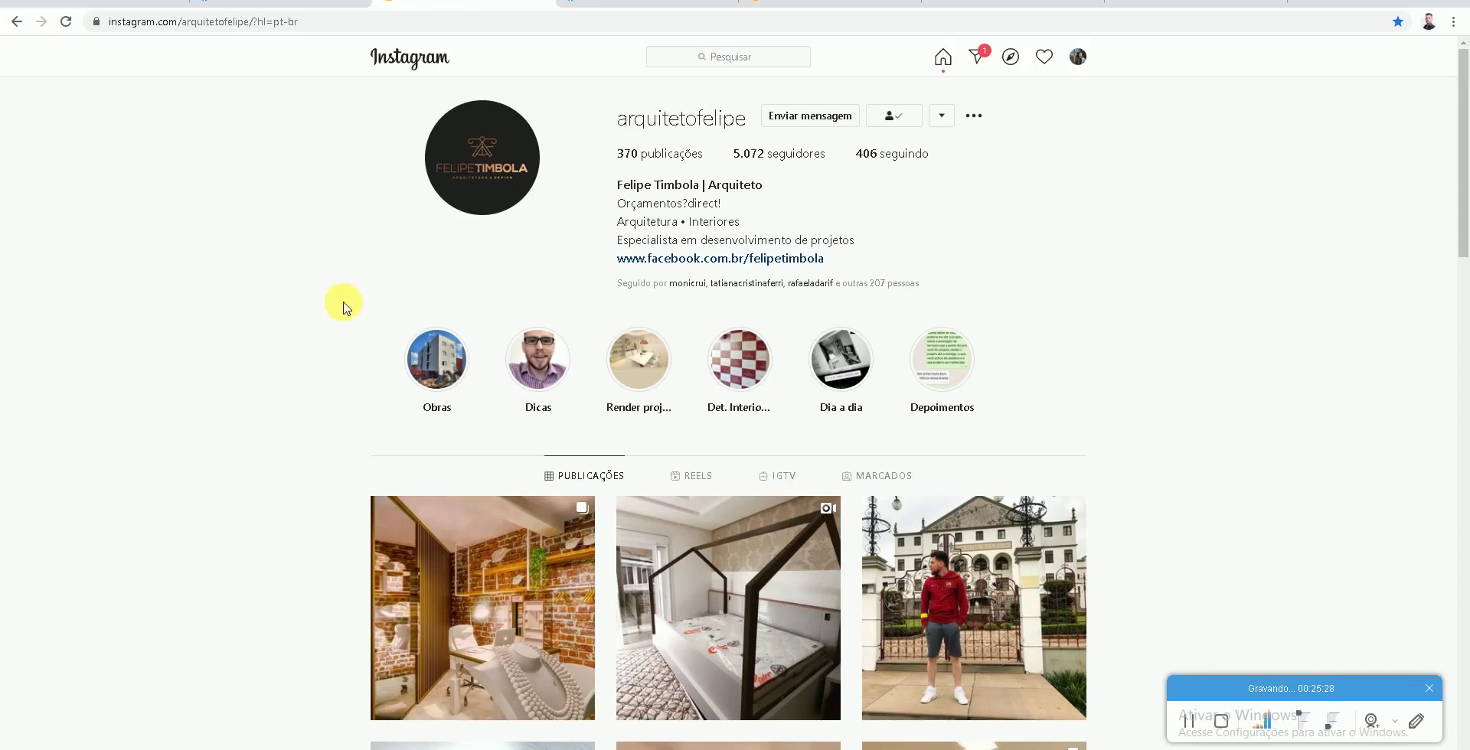
scroll(194, 420, down, 5)
scroll(332, 594, up, 5)
key(ctrl+Tab)
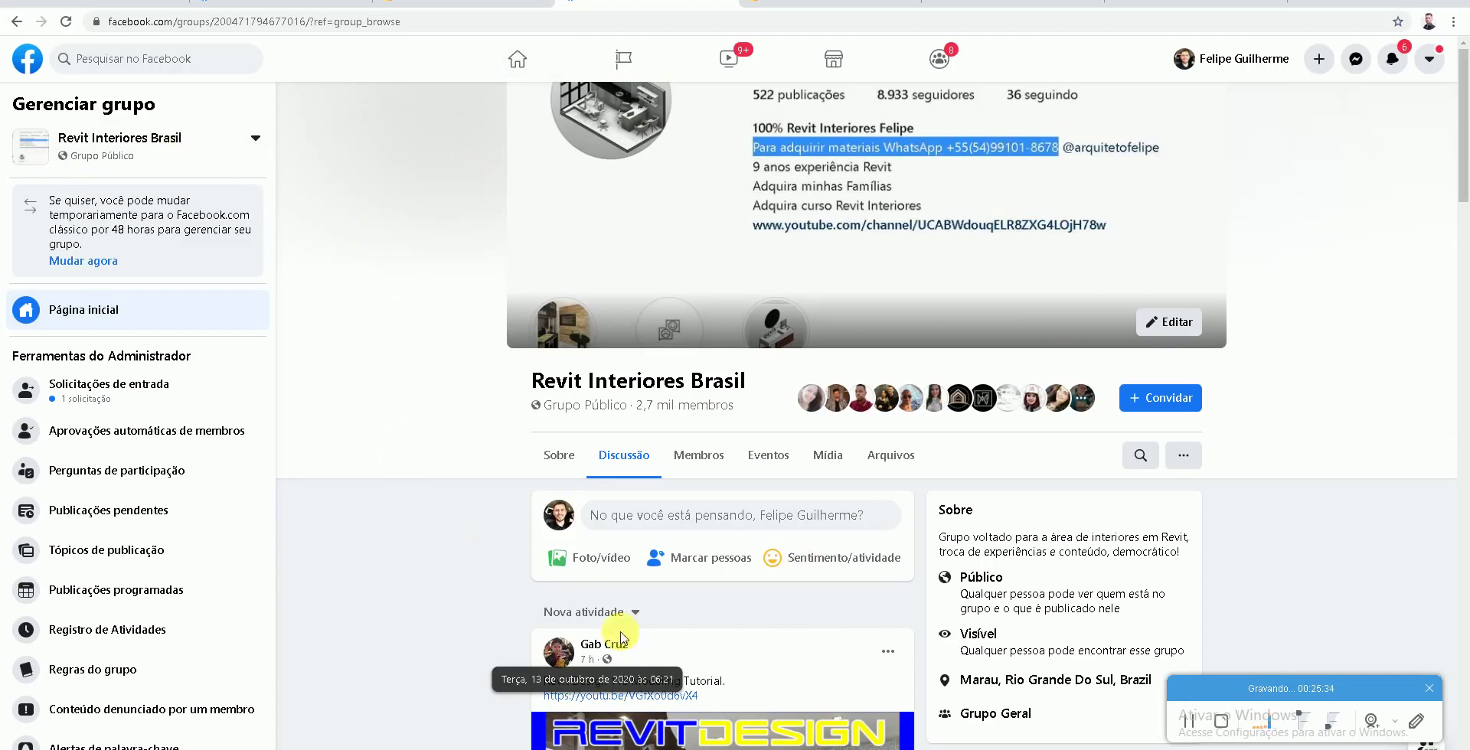
Show the Revit blocks Instagram profile with its highlights and post grid
key(ctrl+Tab)
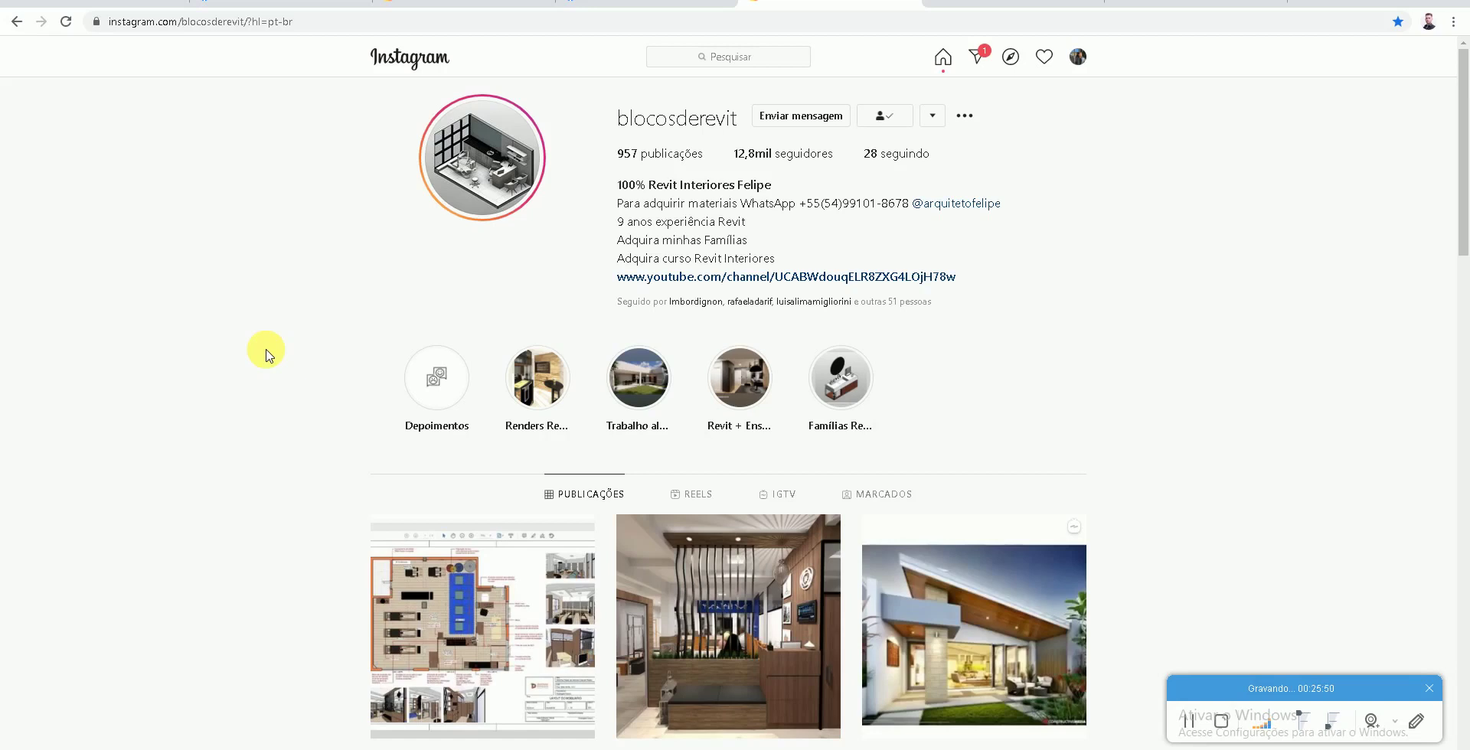
View the Depoimentos testimonial highlight through to the end, close it, and go to LinkedIn
click(436, 397)
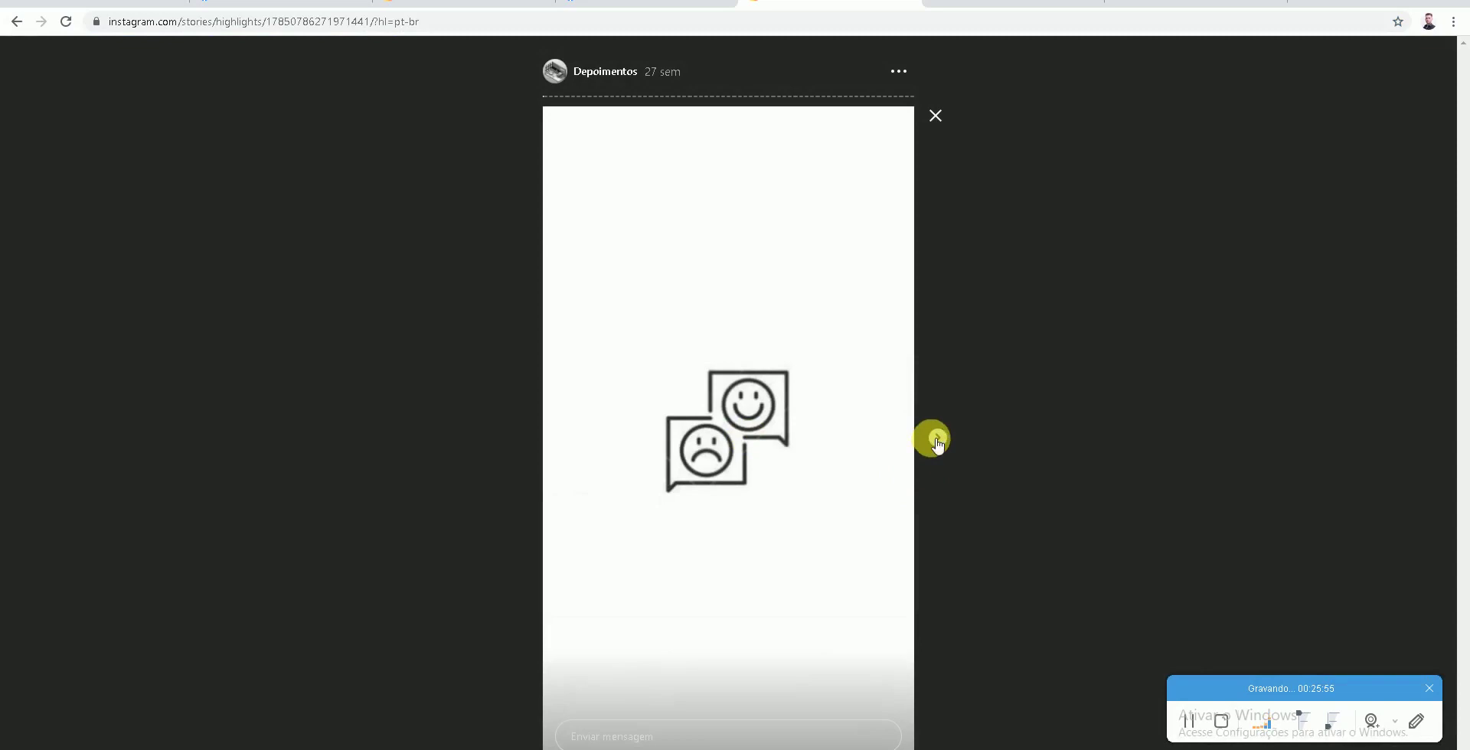
click(938, 438)
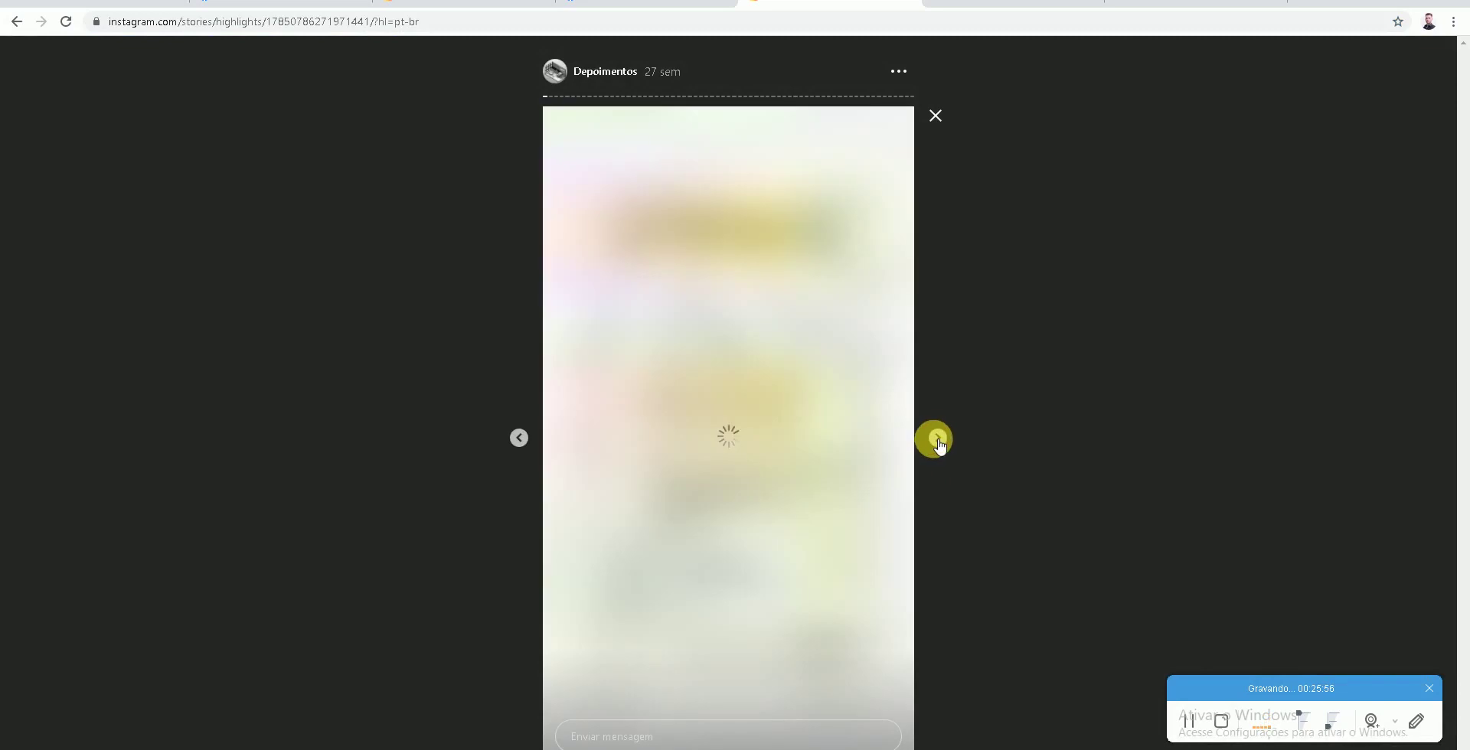
click(940, 442)
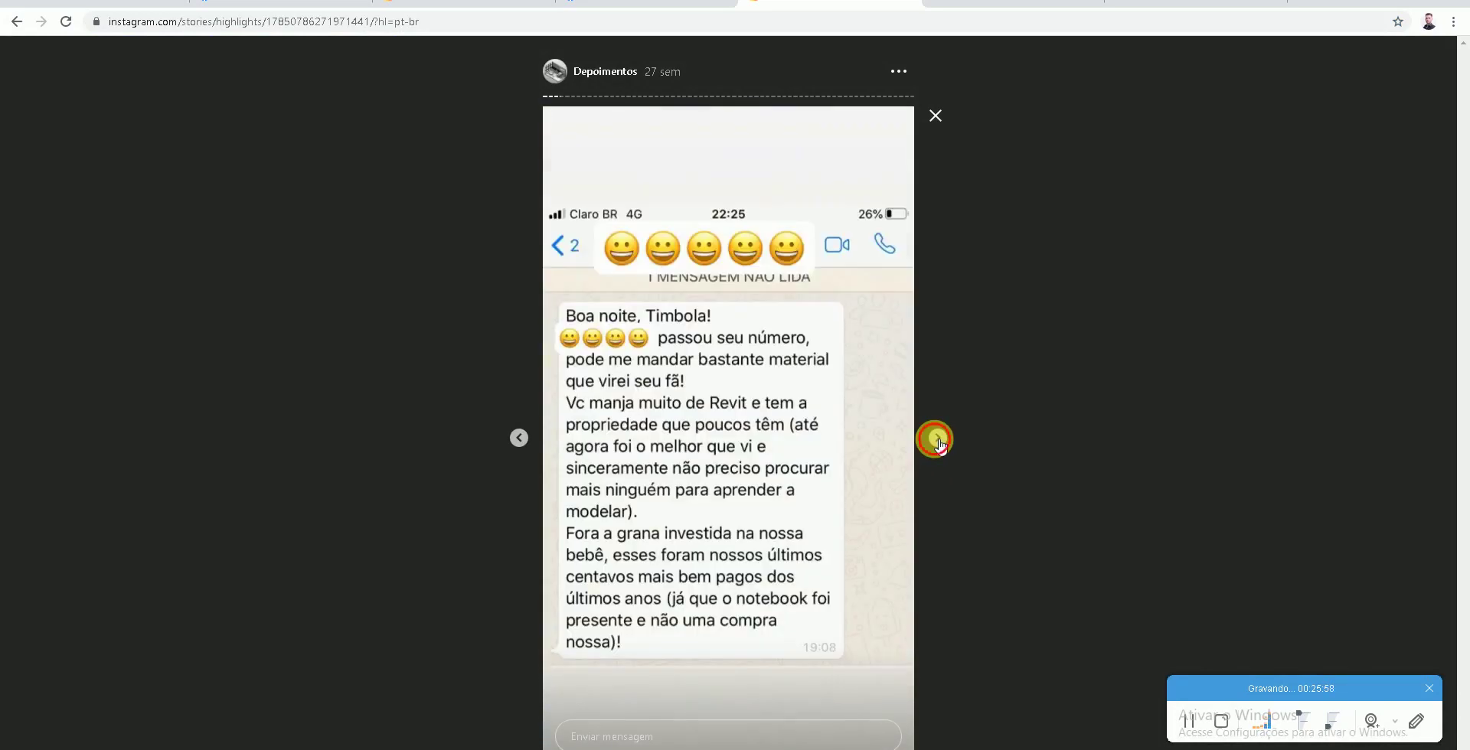
click(939, 442)
click(939, 442)
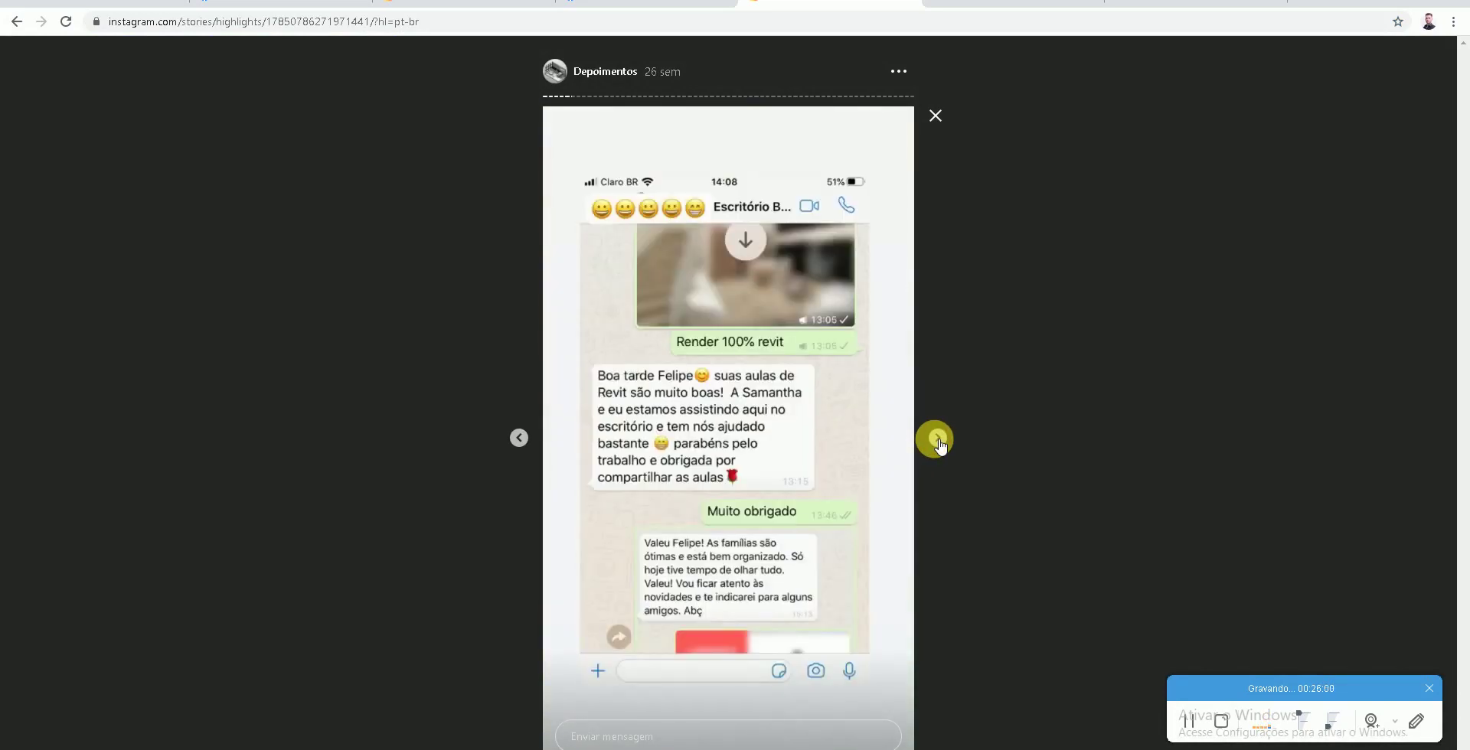
click(940, 443)
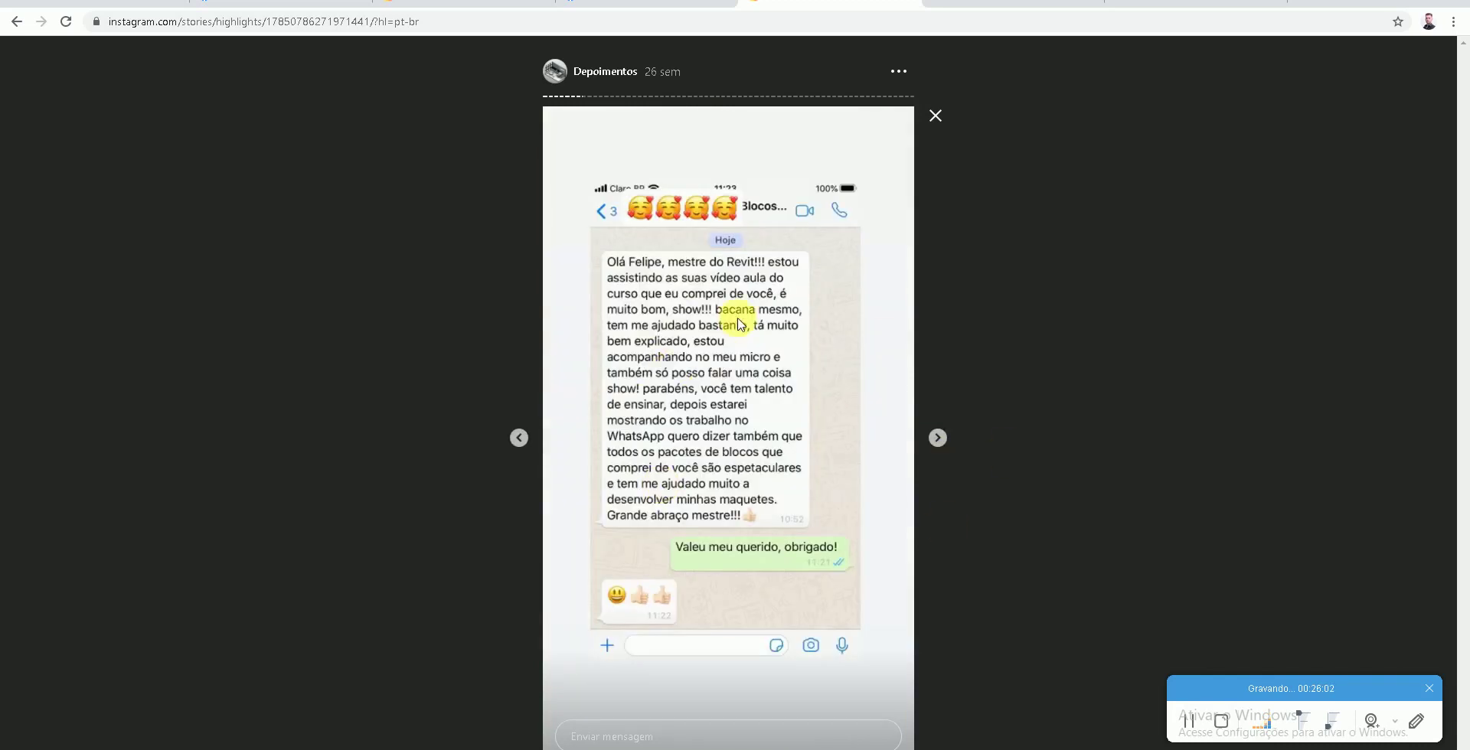
click(945, 121)
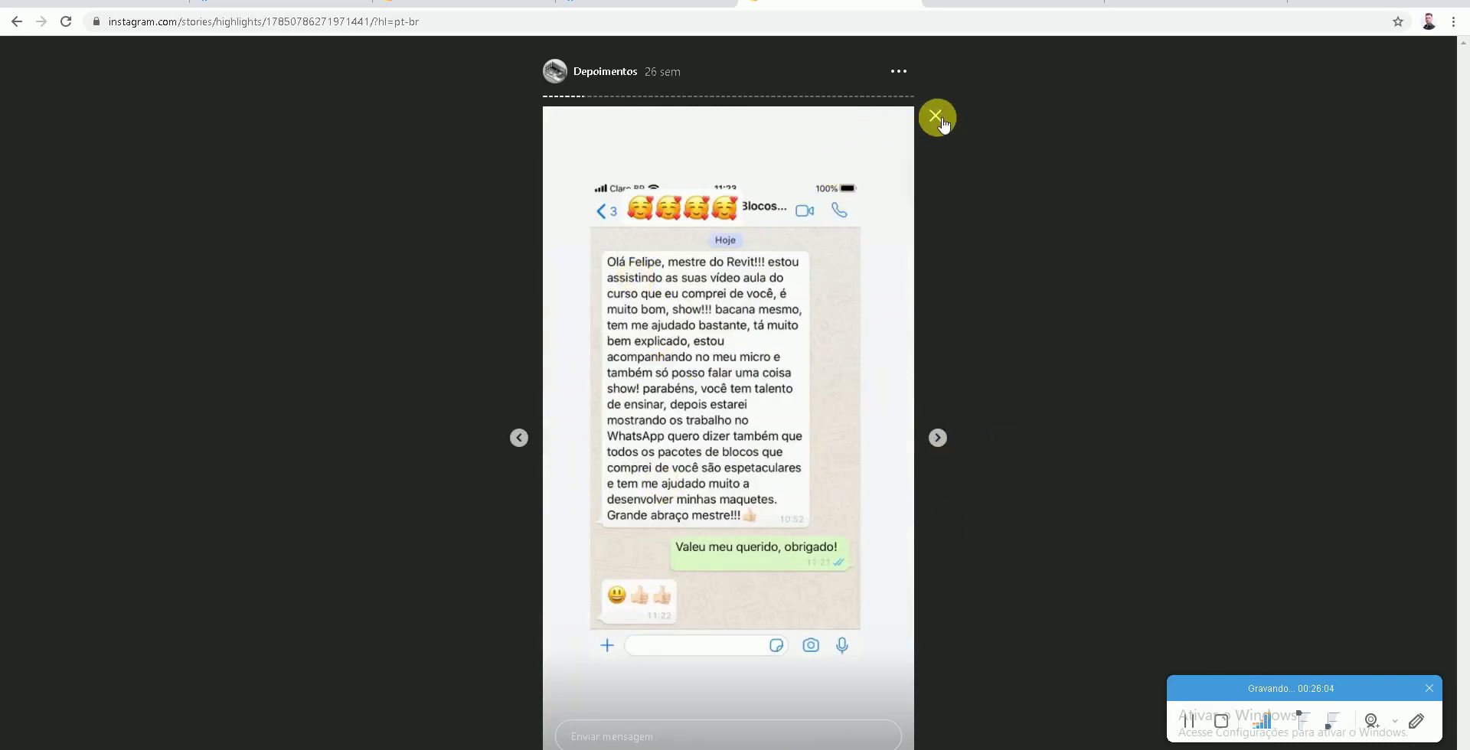
click(945, 124)
key(ctrl+Tab)
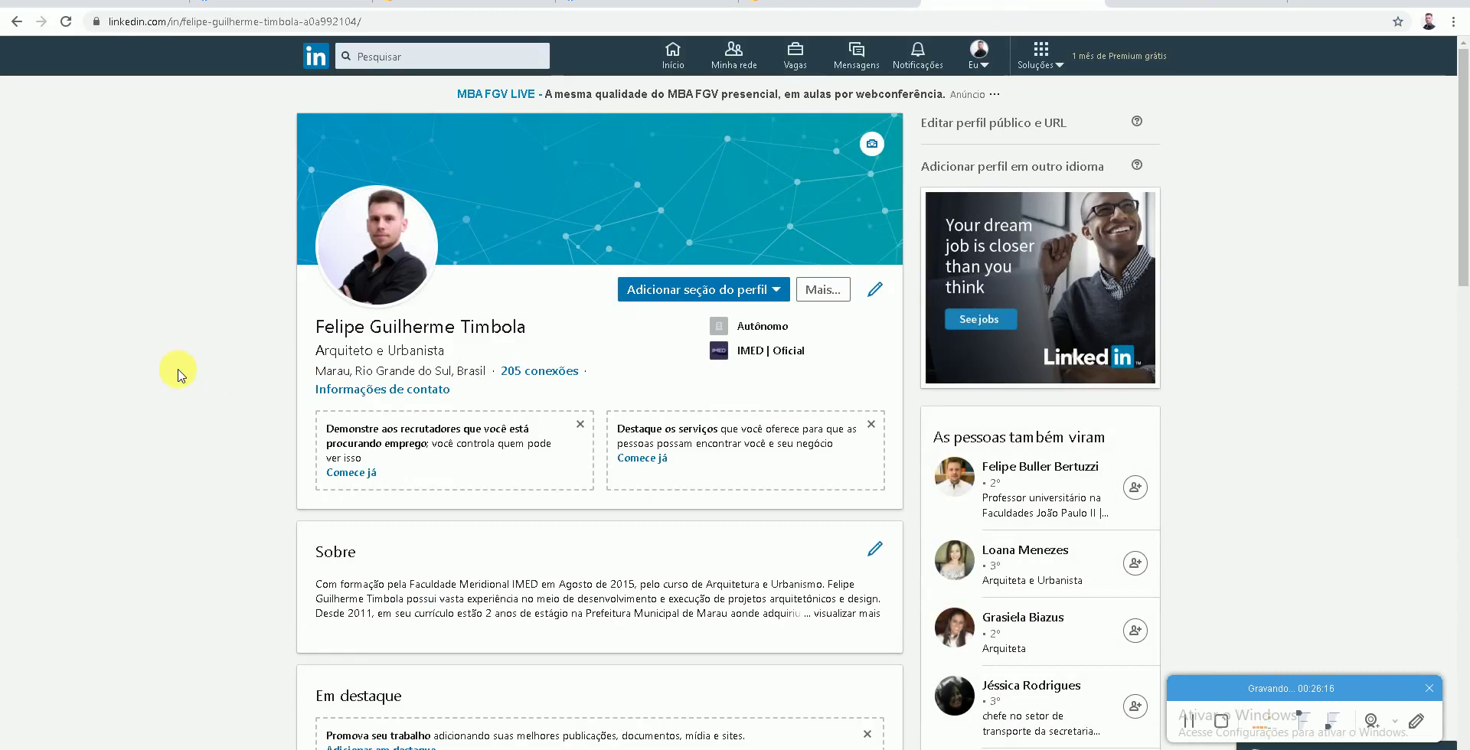
Show the Twitter profile with the recent patio render tweet
key(ctrl+Tab)
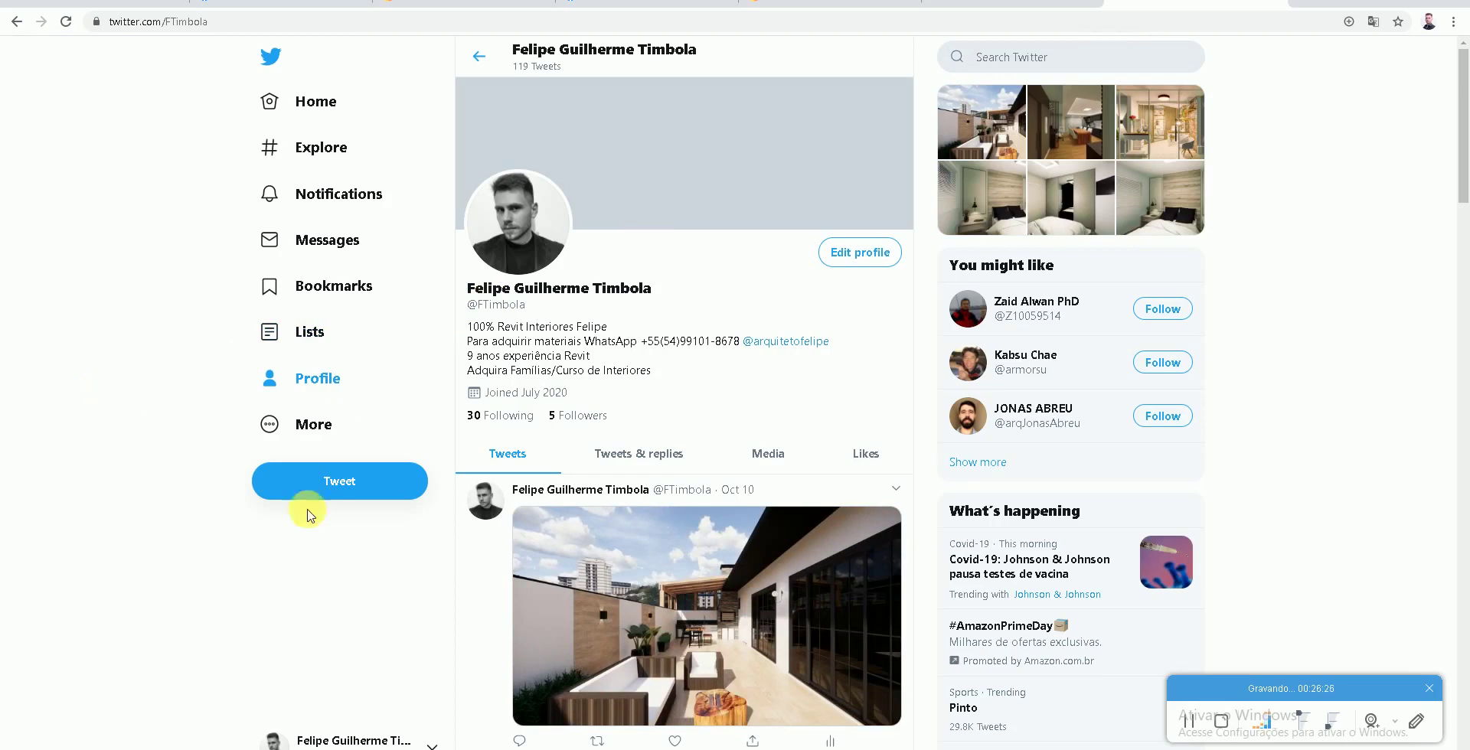
Bring up File Explorer on the Blocos de Revit library folder
click(1191, 716)
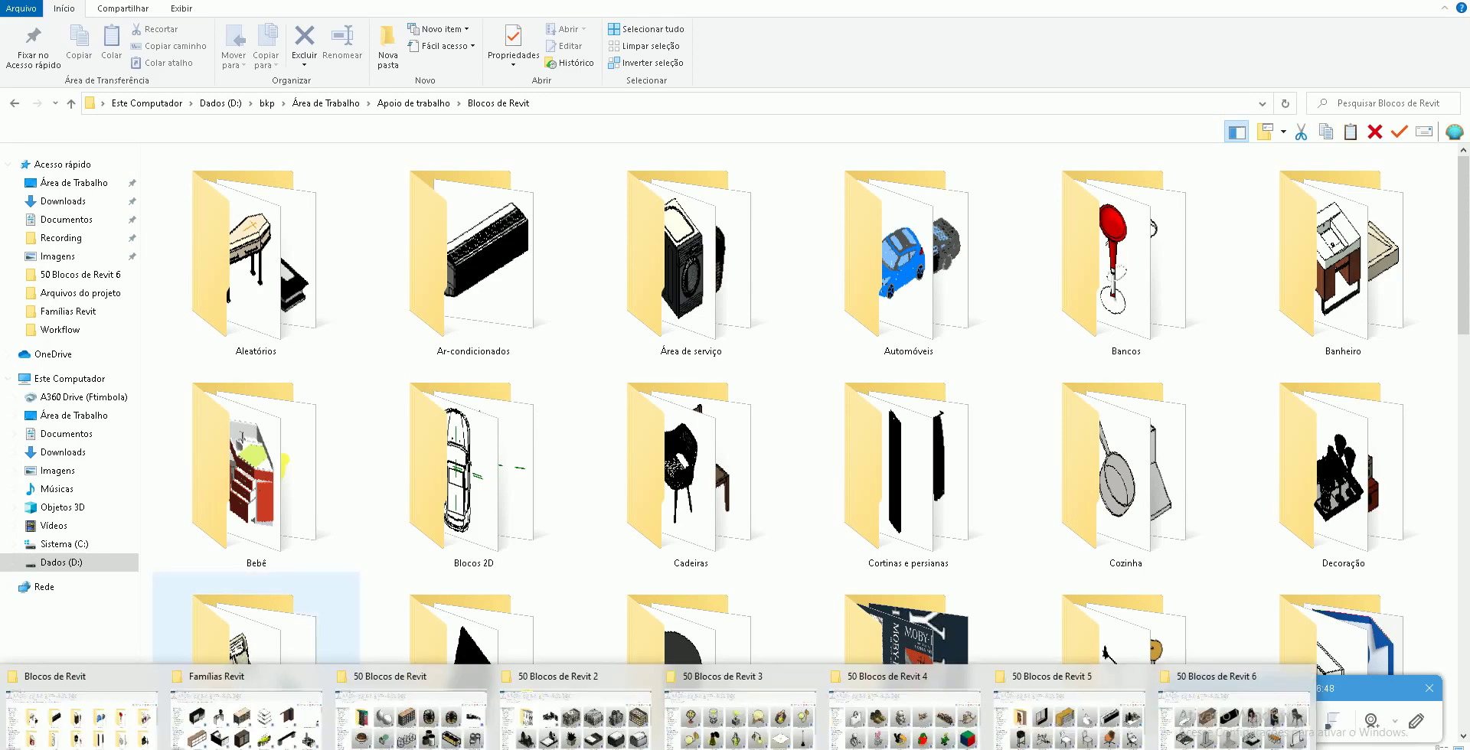
Show the Famílias Revit and 50 Blocos de Revit 1–6 windows, then open D:\Curso Revit + Enscape
click(104, 713)
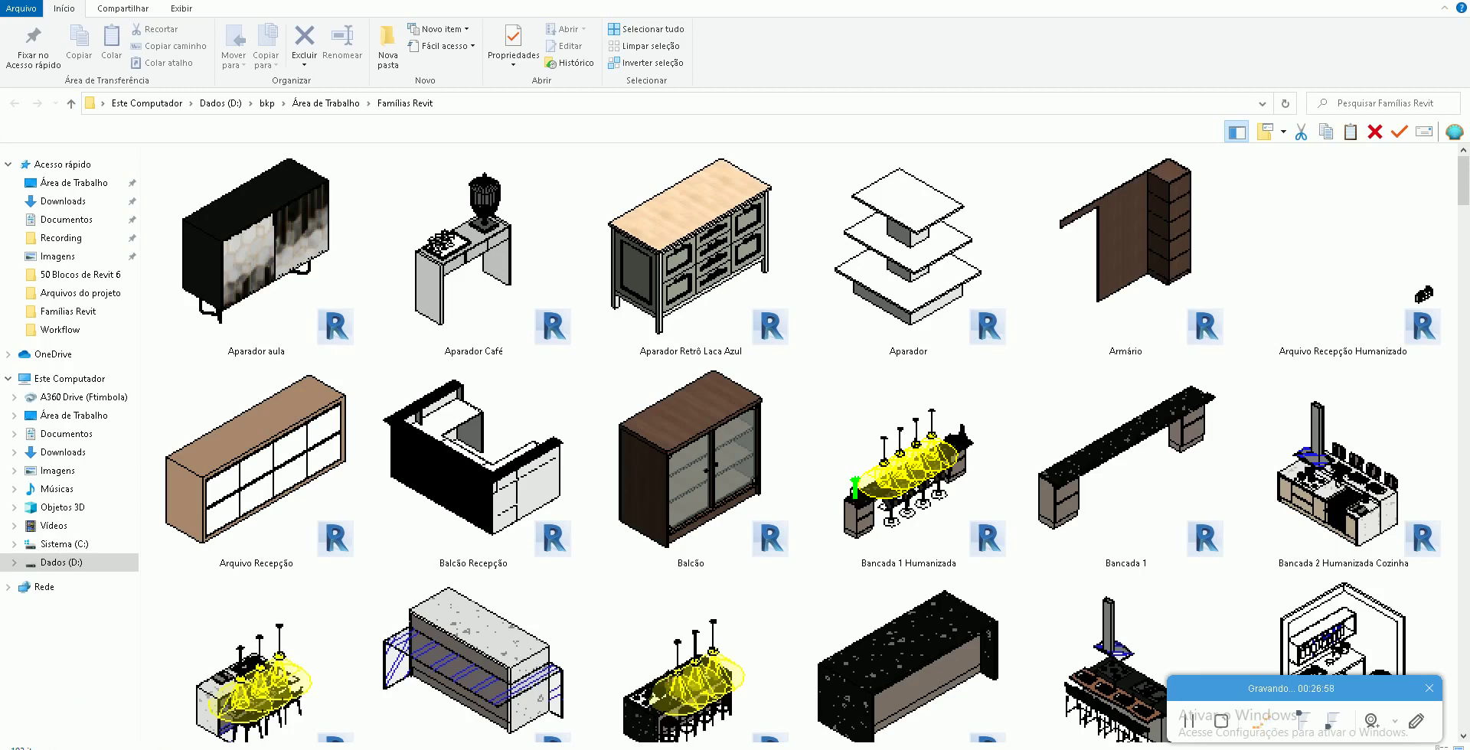
click(394, 733)
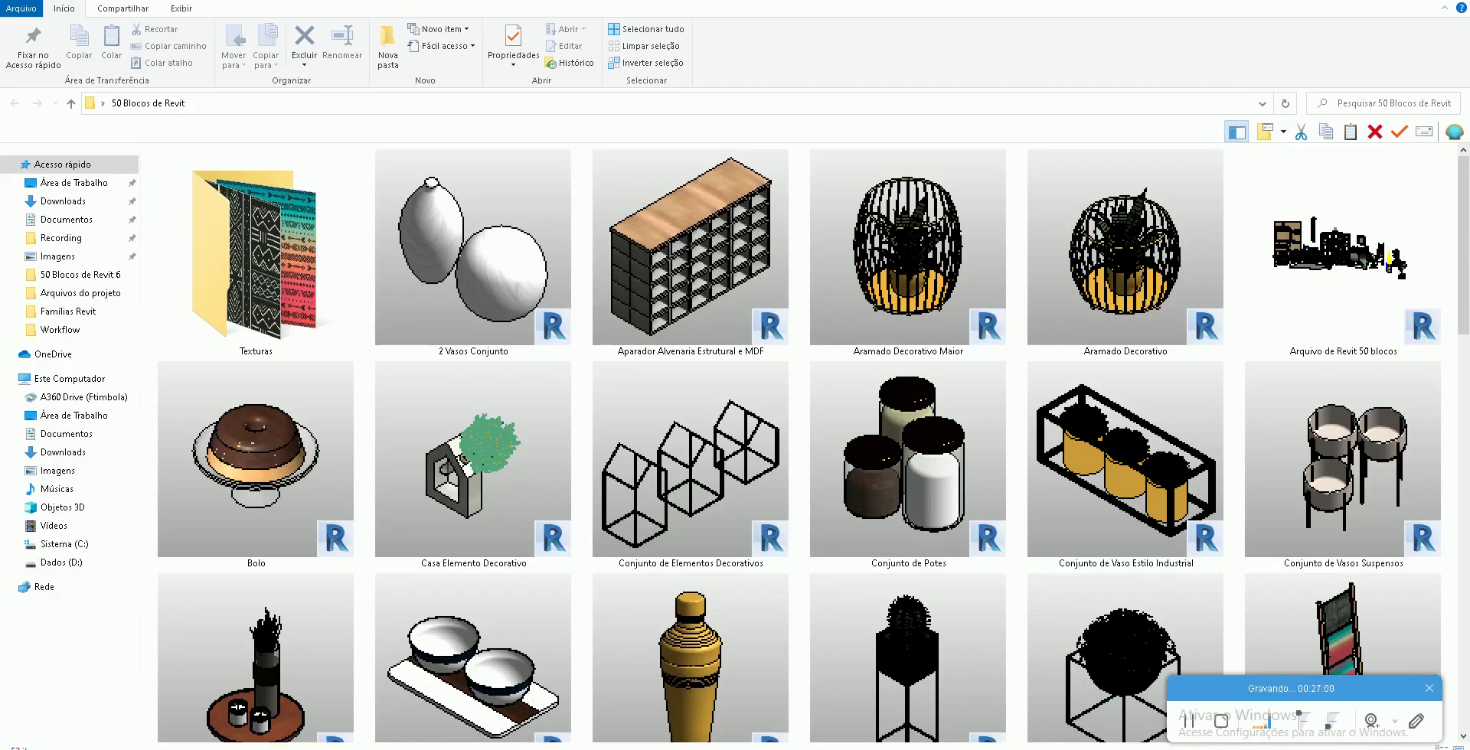
click(555, 723)
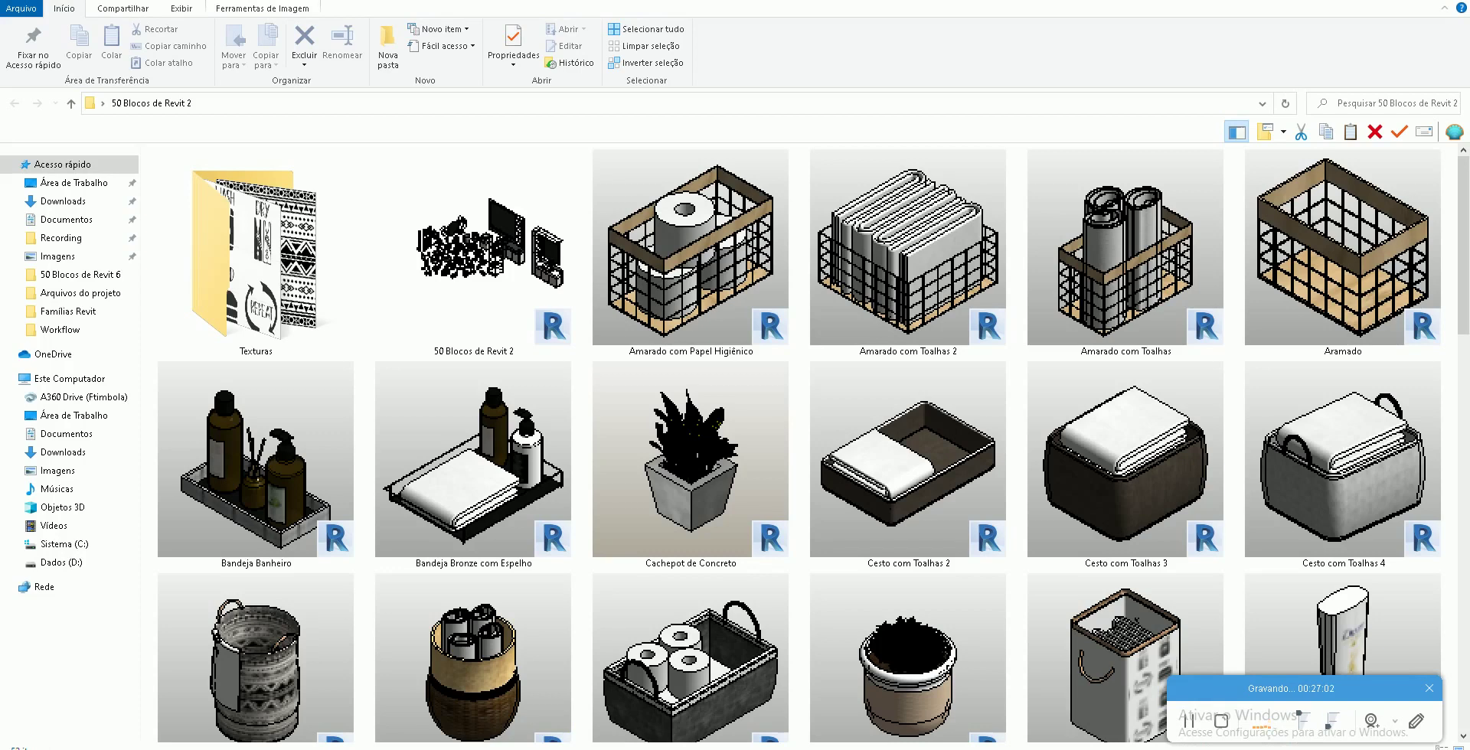
click(719, 724)
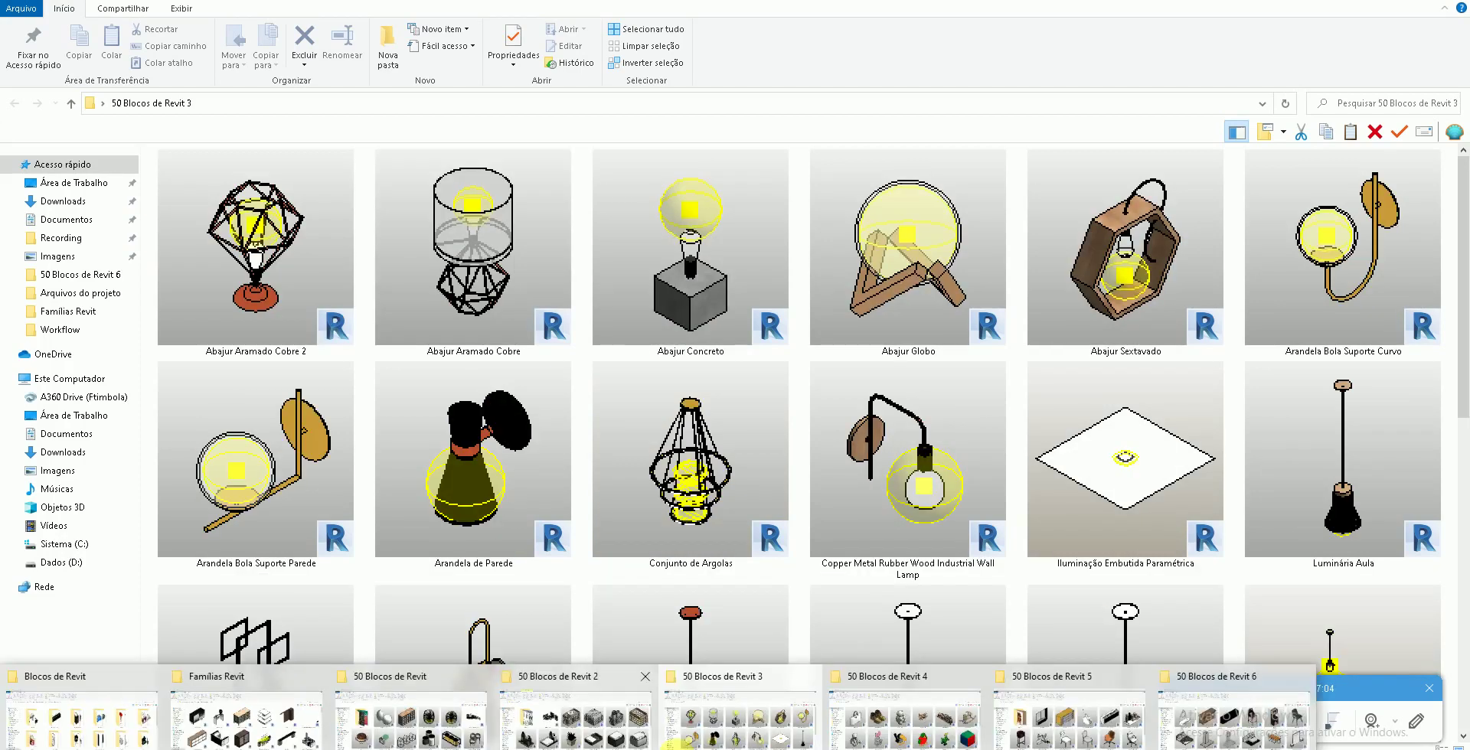
click(843, 732)
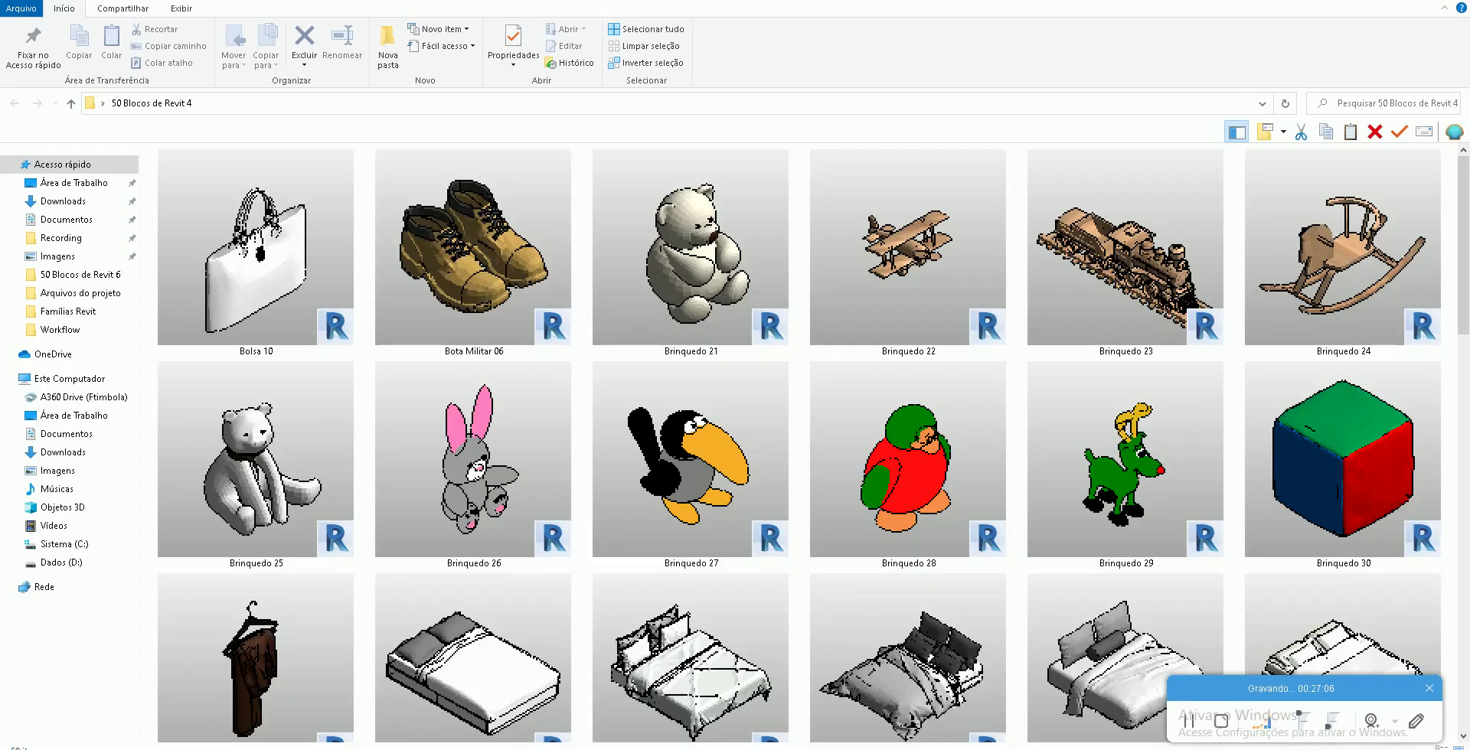
click(1068, 720)
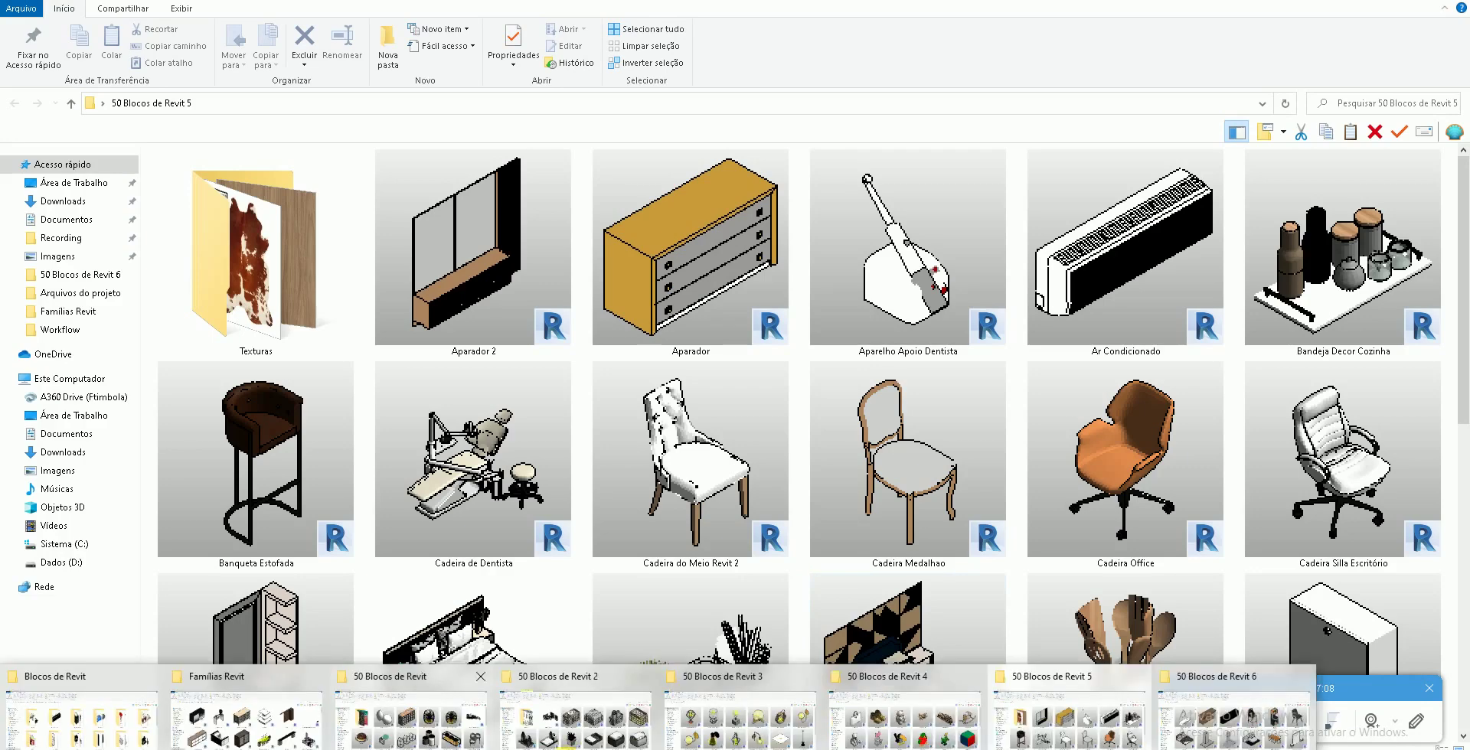
click(1214, 716)
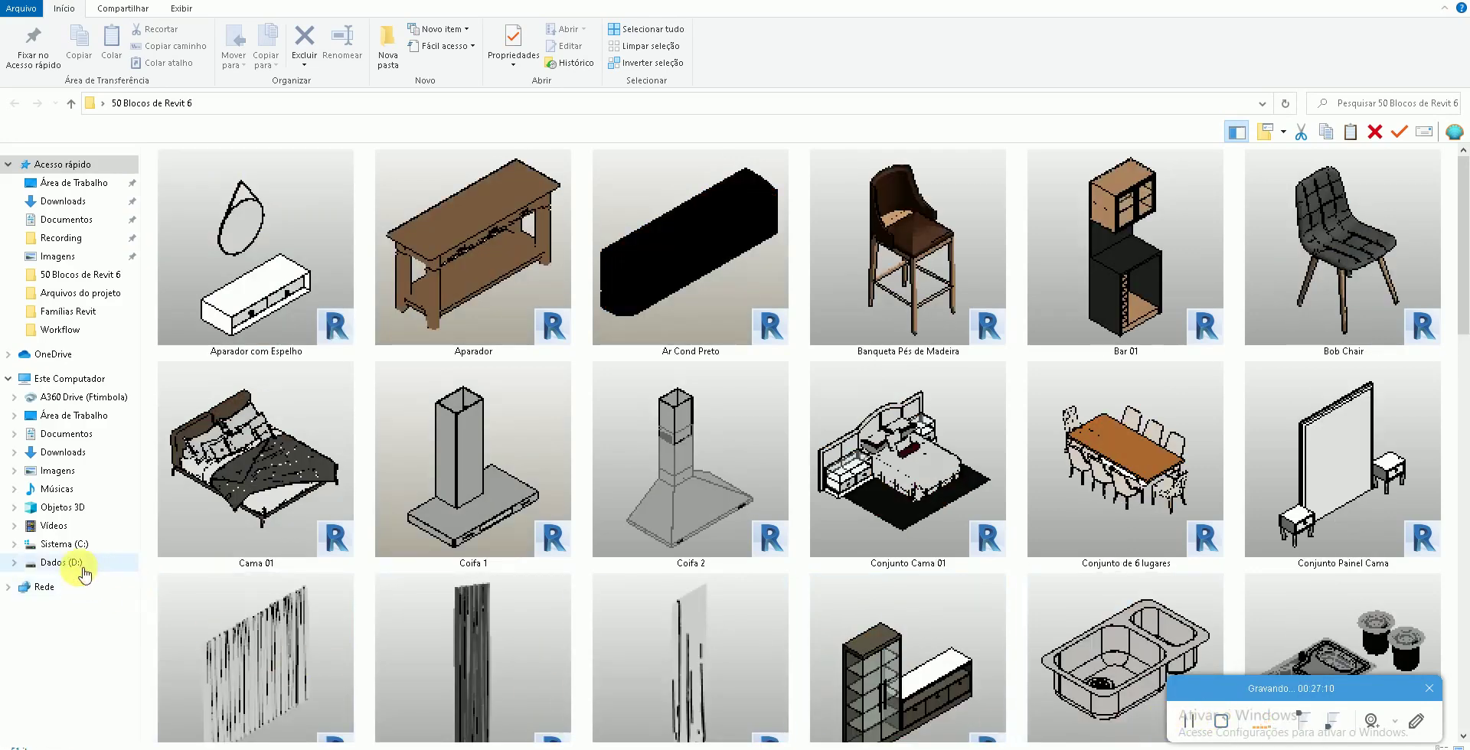
click(76, 567)
double_click(529, 200)
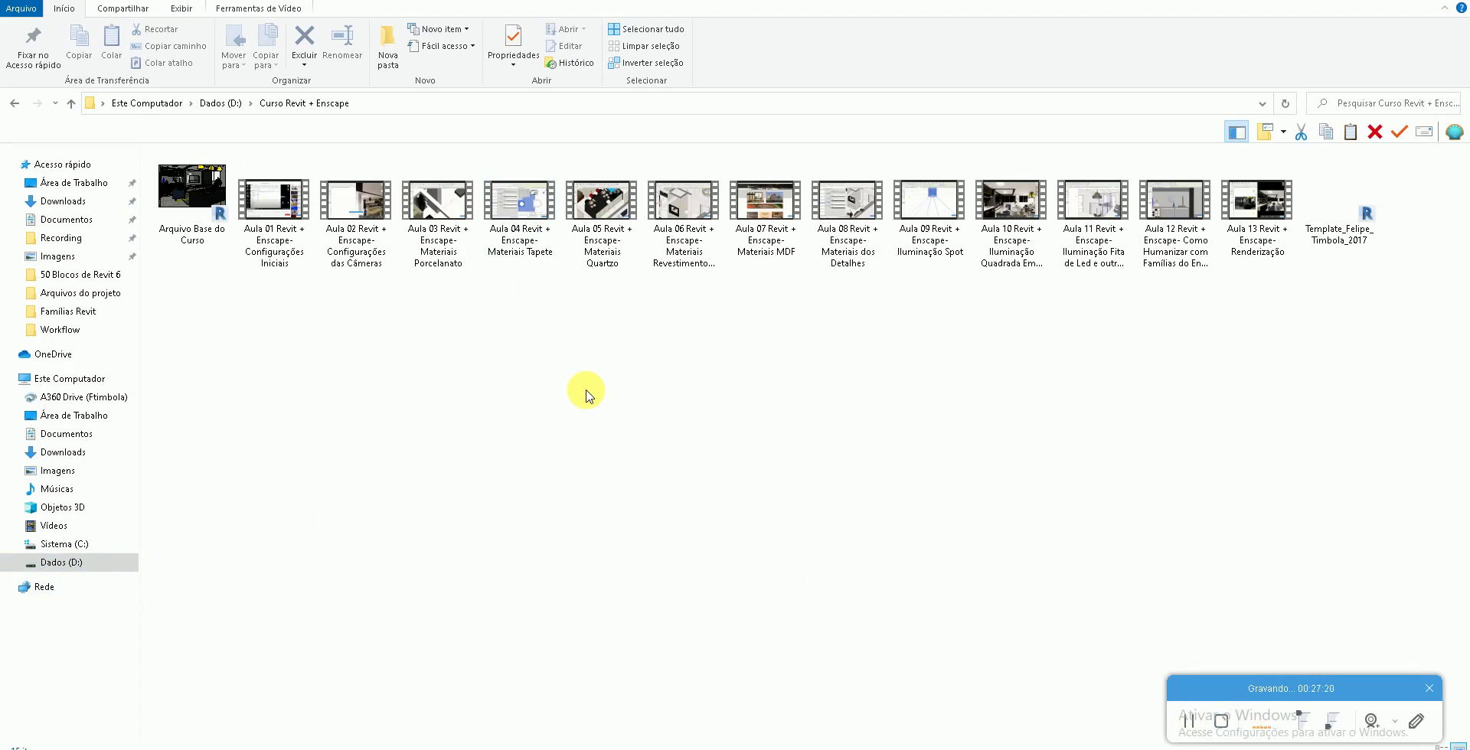
Return to Dados (D:) and look inside the Novos 10 projetos folder
click(14, 102)
click(593, 212)
double_click(590, 208)
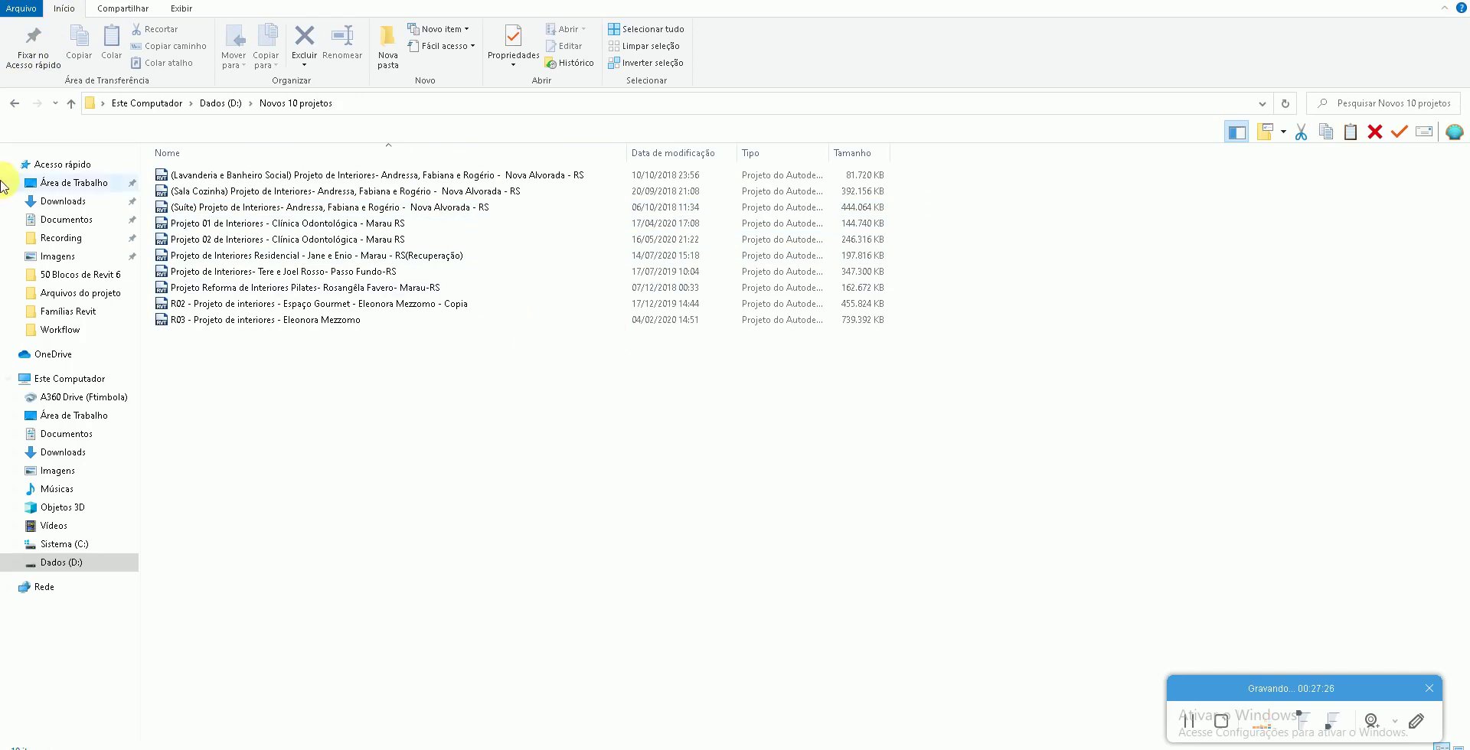
Go to D:\bkp\CURSO INTERIORES REVIT FELIPE to show lesson videos like Configurações Iniciais
click(14, 103)
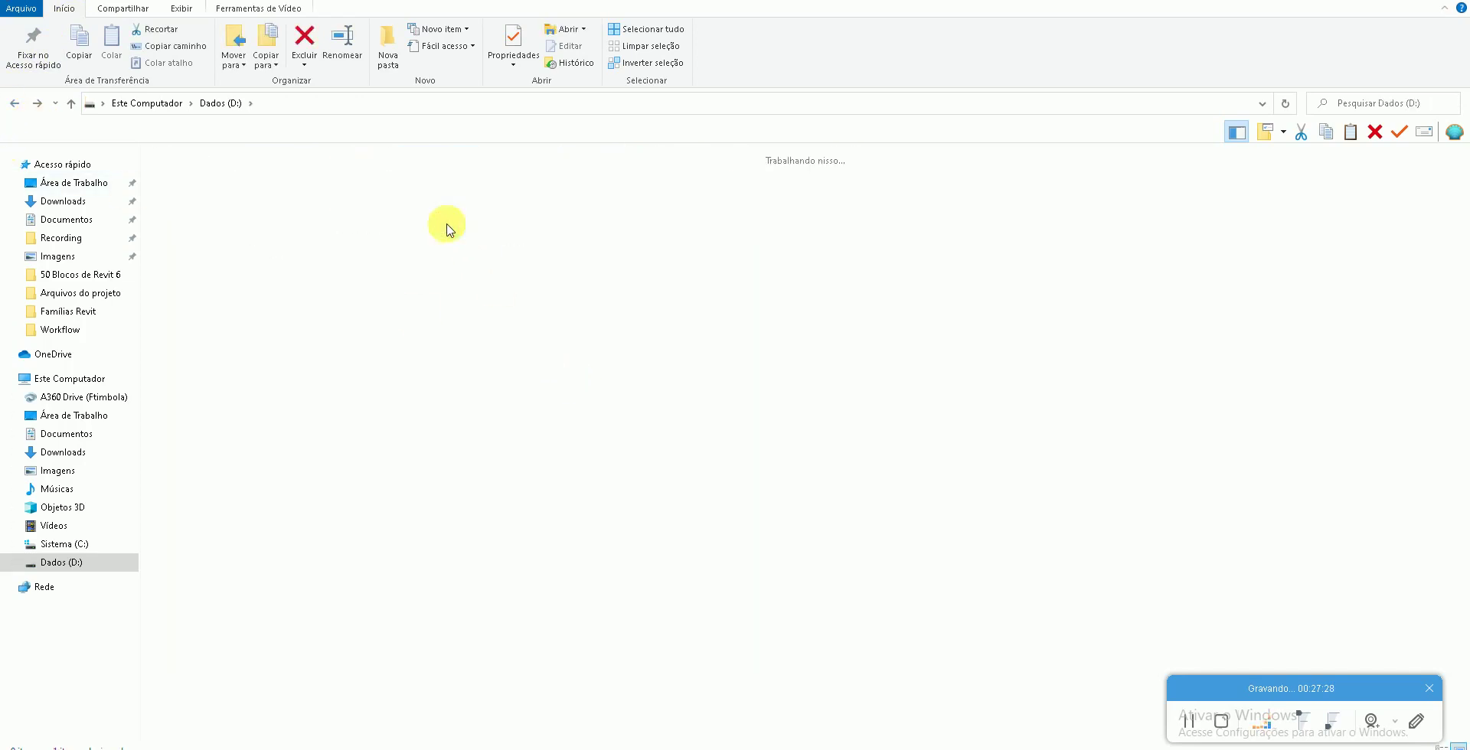
double_click(432, 192)
double_click(591, 188)
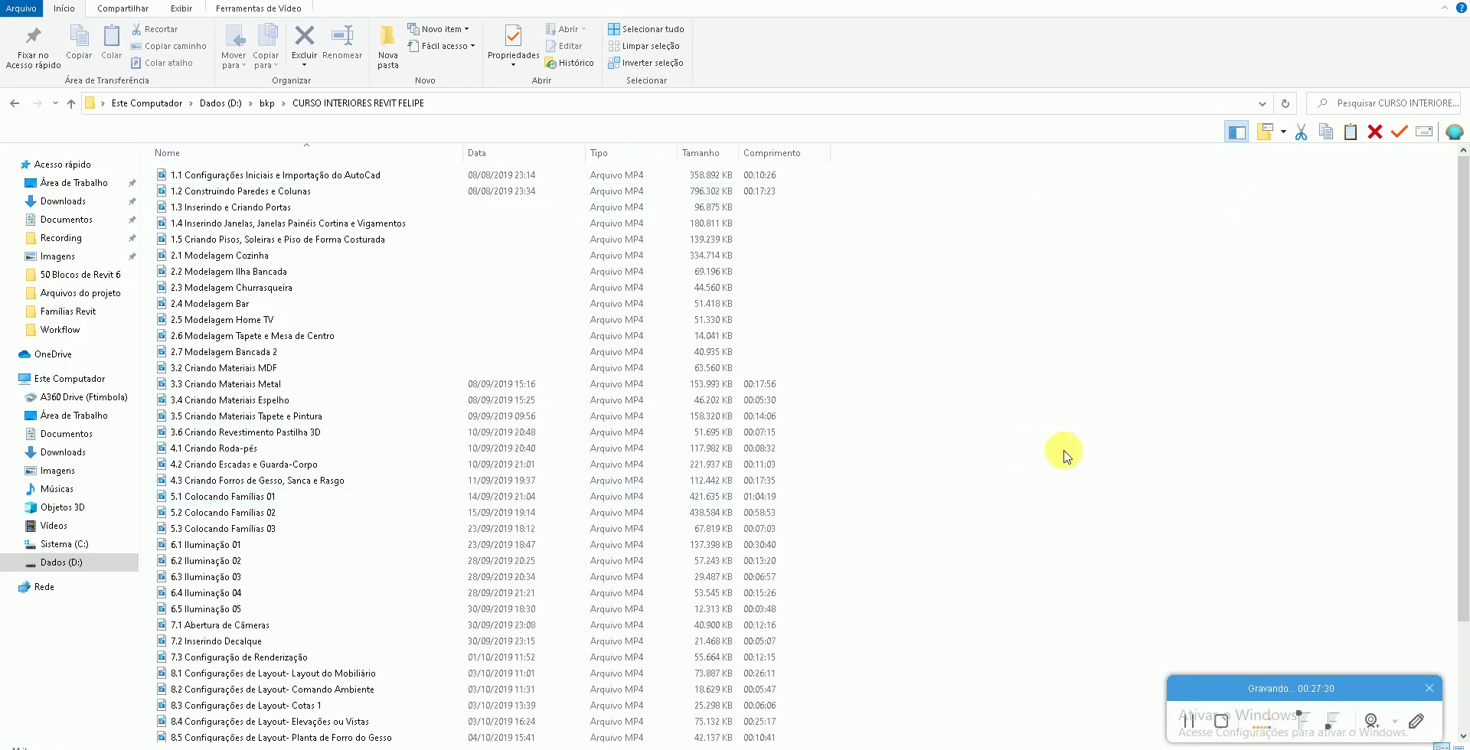